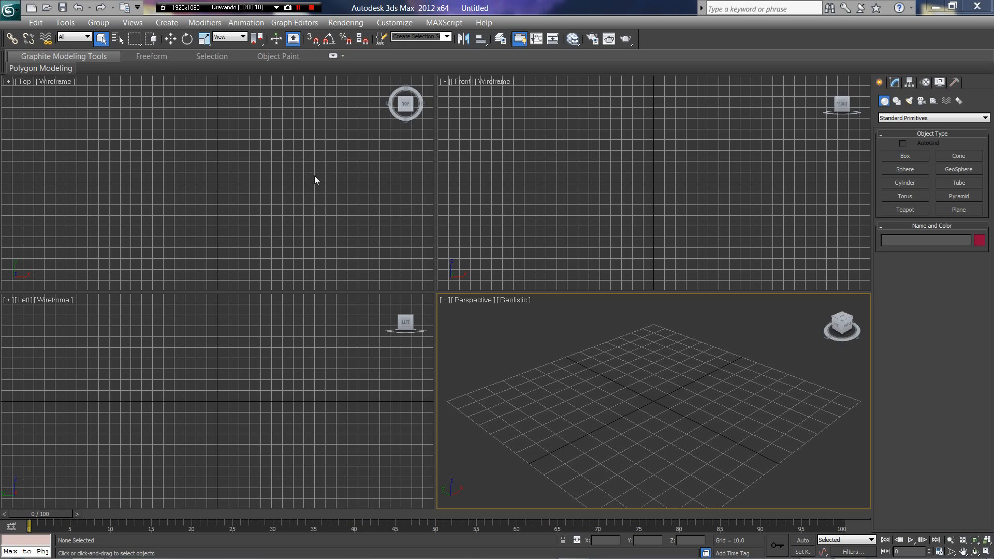
- Import the Dwemer Draugr Progress-2.obj file from the Dwemer Draugr folder into the empty scene
{"action": "left_click", "coordinate": [9, 9]}
{"action": "left_click", "coordinate": [58, 181]}
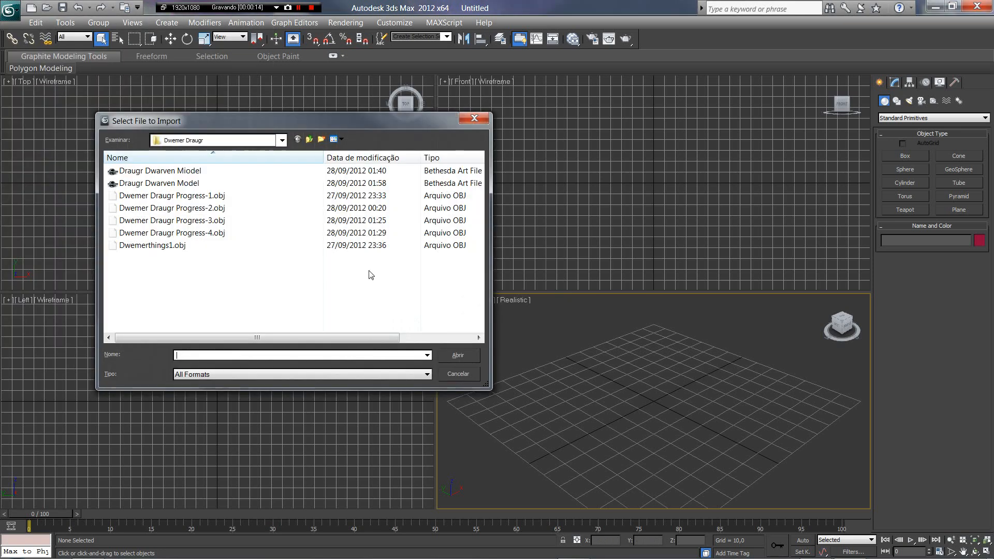
{"action": "left_click", "coordinate": [186, 208]}
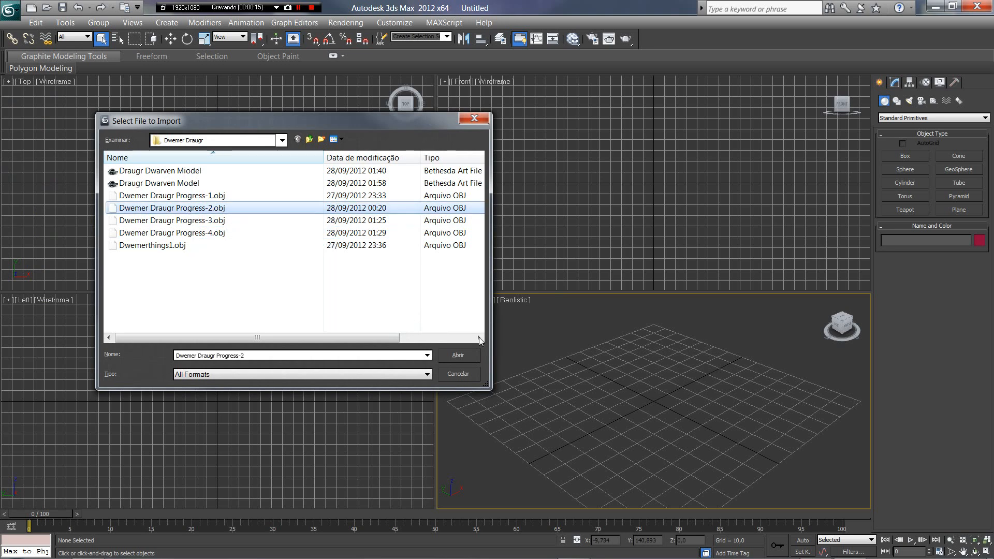
{"action": "left_click", "coordinate": [460, 356]}
{"action": "left_click", "coordinate": [398, 497]}
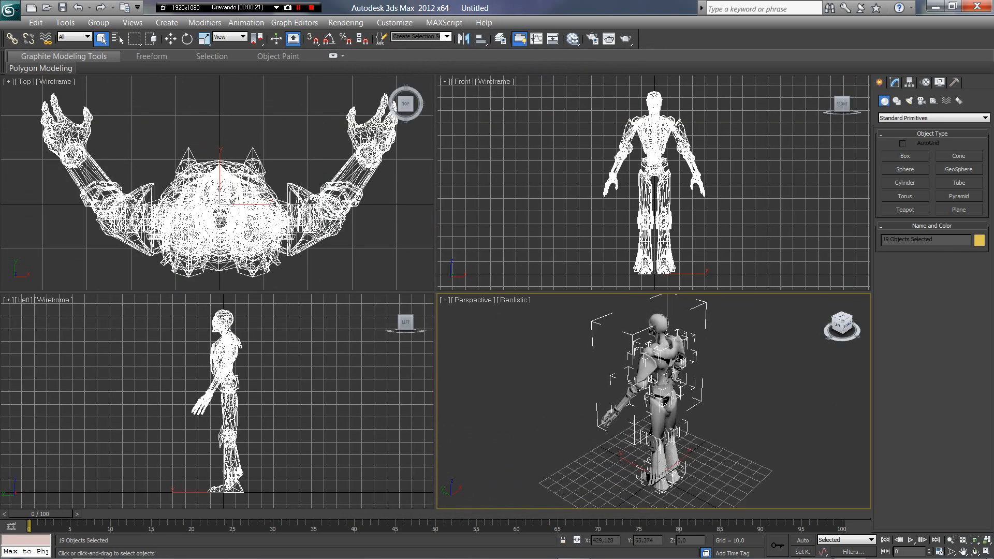
- Select the Body_Male_Naked mesh at the head in the Perspective view to show its modifier stack
{"action": "middle_click_drag", "start_coordinate": [673, 393], "coordinate": [716, 510], "text": "alt"}
{"action": "scroll", "coordinate": [738, 363], "scroll_direction": "up", "scroll_amount": 5}
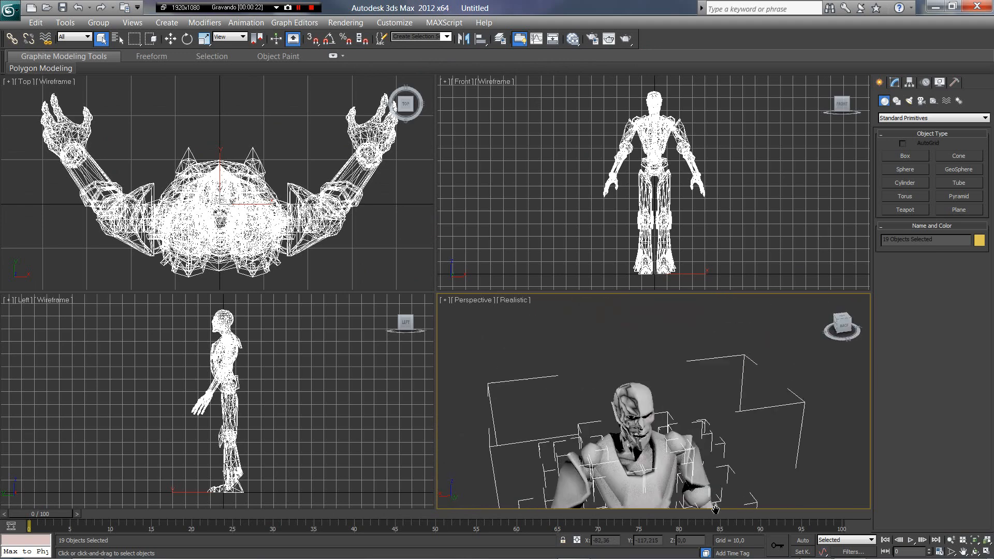
{"action": "scroll", "coordinate": [610, 449], "scroll_direction": "up", "scroll_amount": 4}
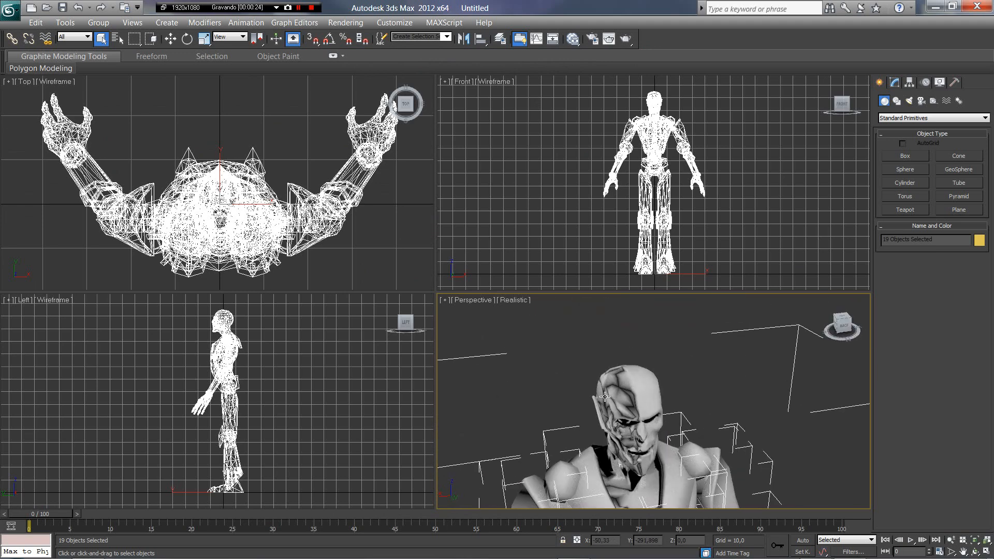
{"action": "scroll", "coordinate": [603, 396], "scroll_direction": "up", "scroll_amount": 3}
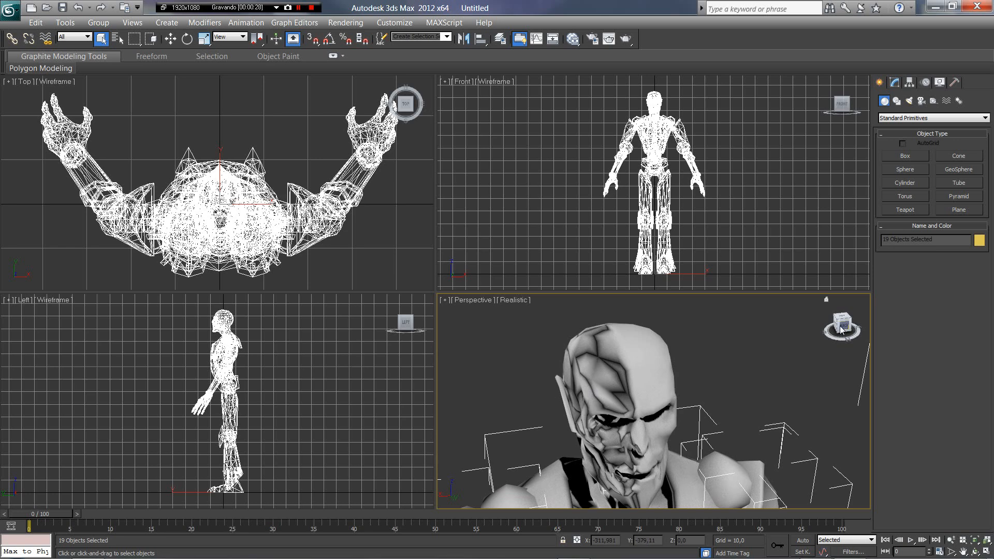
{"action": "mouse_move", "coordinate": [840, 334]}
{"action": "left_mouse_down"}
{"action": "mouse_move", "coordinate": [840, 310]}
{"action": "mouse_move", "coordinate": [840, 334]}
{"action": "left_mouse_up"}
{"action": "middle_click_drag", "start_coordinate": [703, 384], "coordinate": [696, 393]}
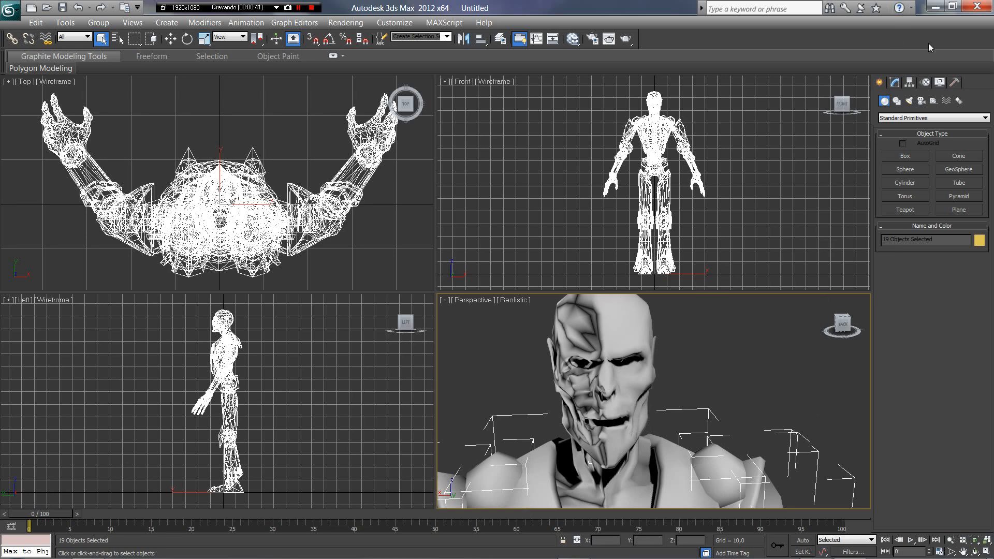
{"action": "left_click", "coordinate": [894, 82]}
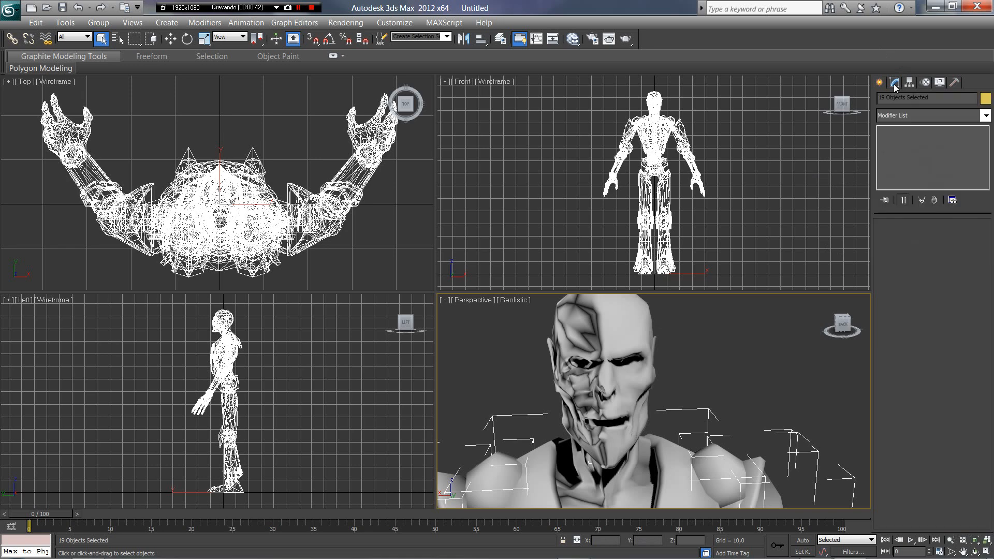
{"action": "left_click", "coordinate": [624, 323]}
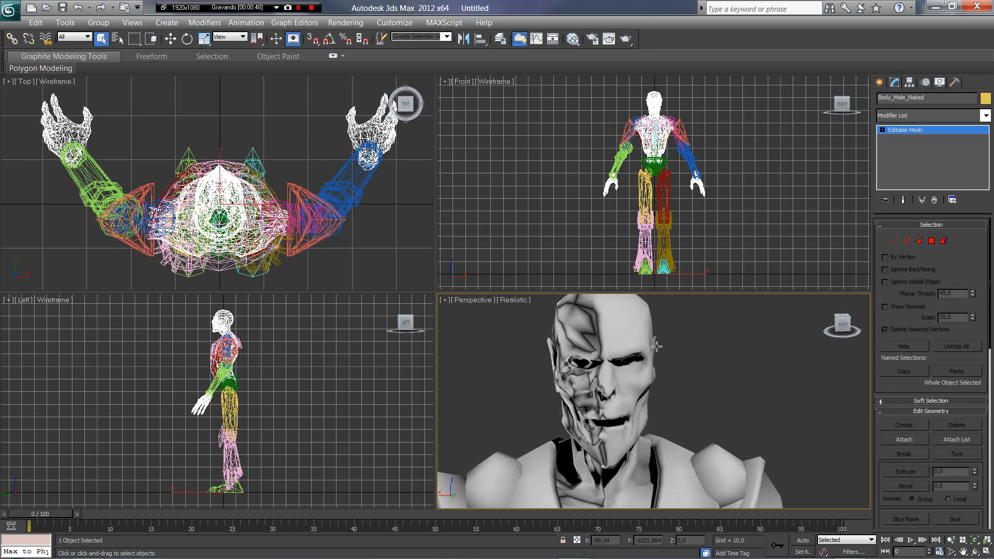
- Convert the selected body mesh to an Editable Poly
{"action": "mouse_move", "coordinate": [842, 327]}
{"action": "left_mouse_down"}
{"action": "mouse_move", "coordinate": [901, 329]}
{"action": "mouse_move", "coordinate": [824, 328]}
{"action": "left_mouse_up"}
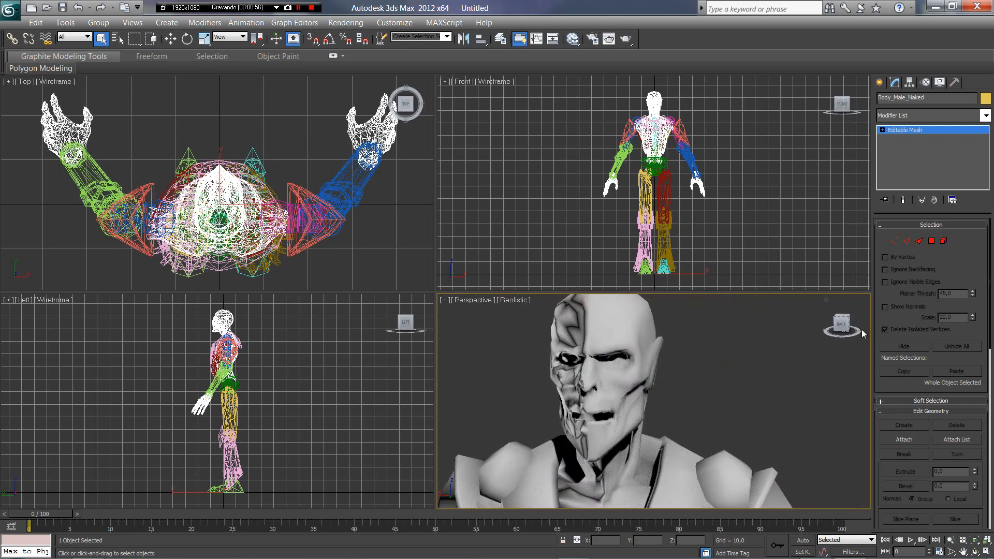
{"action": "left_click_drag", "start_coordinate": [843, 330], "coordinate": [843, 327]}
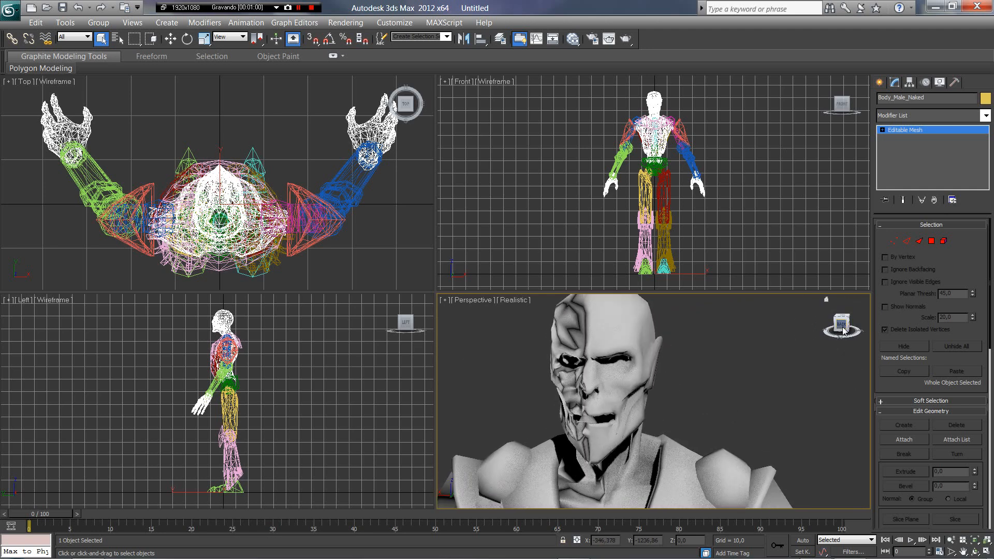
{"action": "right_click", "coordinate": [622, 321]}
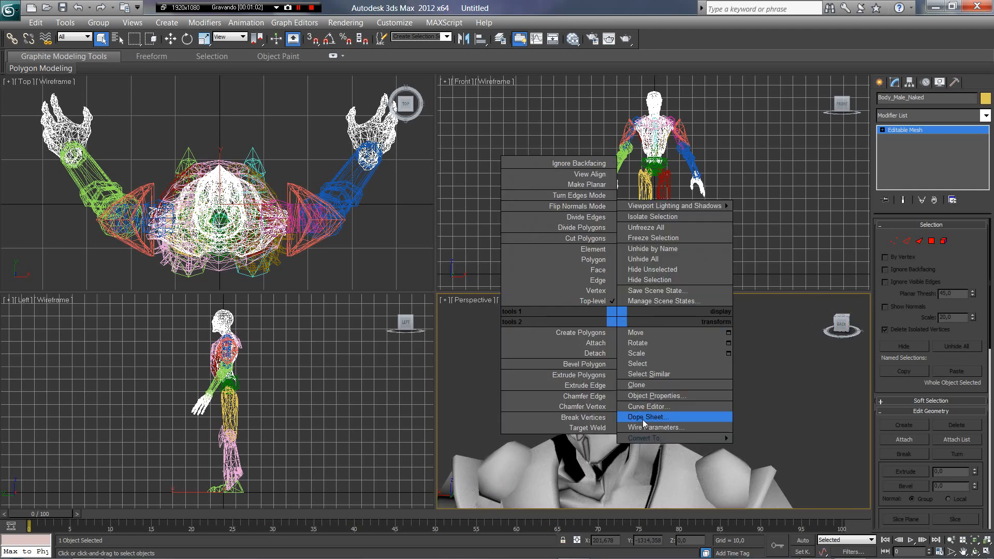
{"action": "mouse_move", "coordinate": [660, 439]}
{"action": "left_click", "coordinate": [817, 449]}
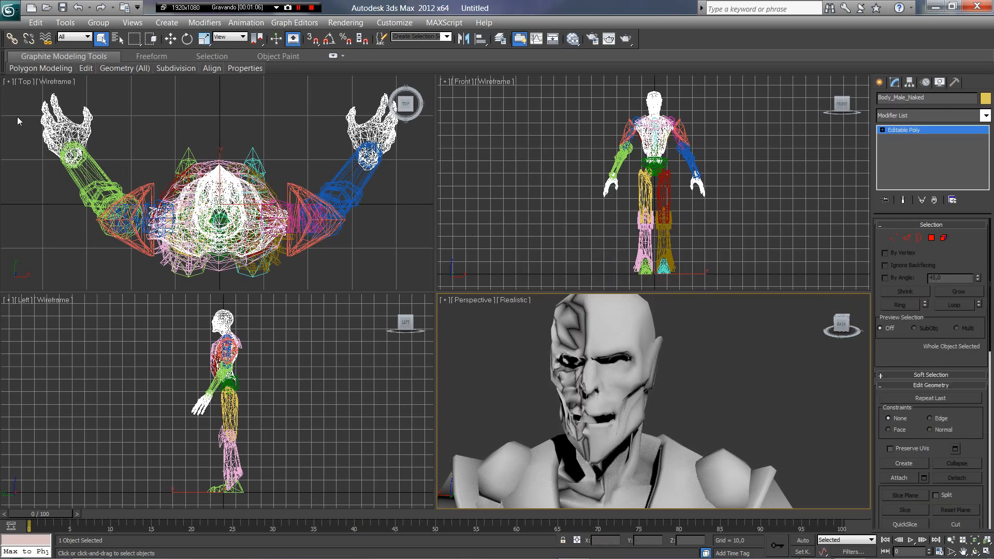
- Apply an Edit Poly modifier to the body mesh and inspect the face shading from slightly different angles
{"action": "mouse_move", "coordinate": [40, 69]}
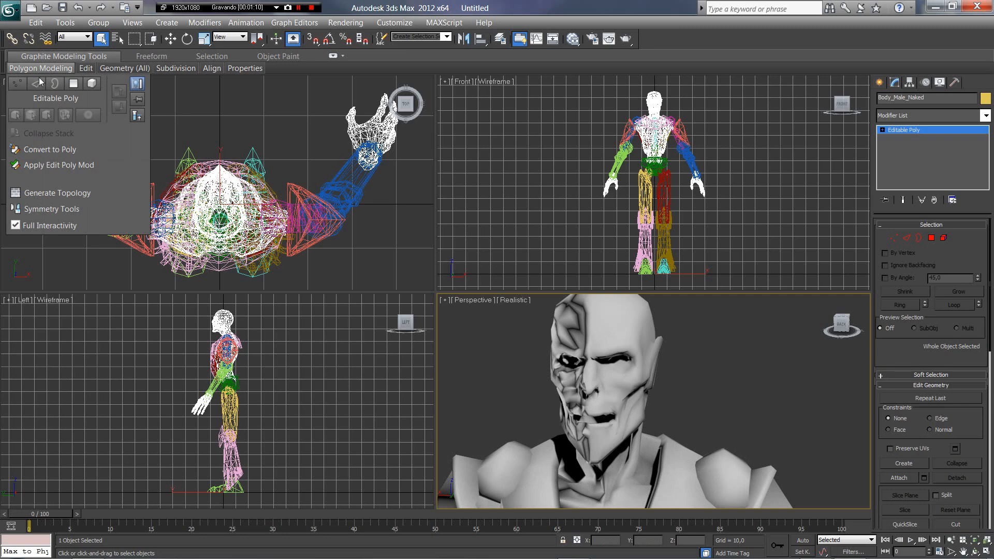
{"action": "left_click", "coordinate": [60, 169]}
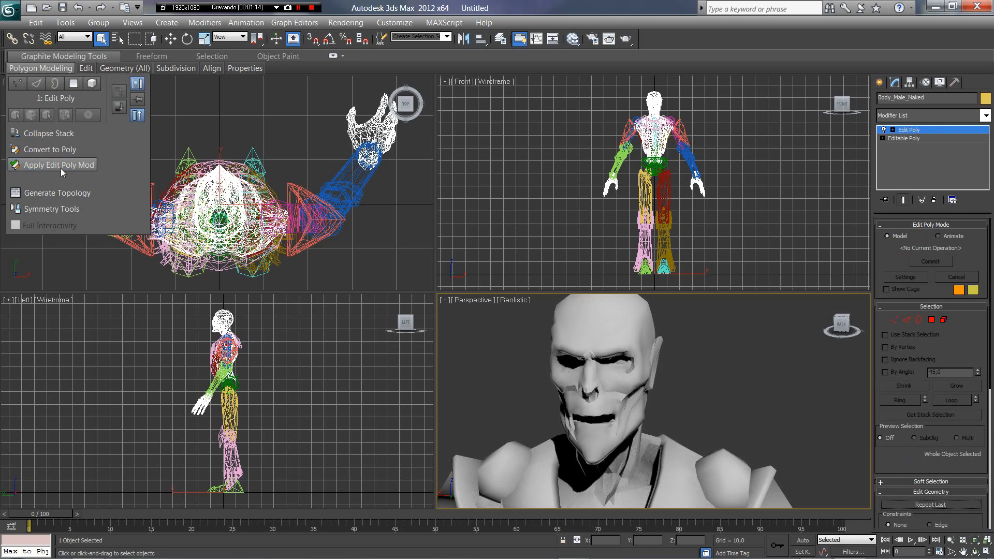
{"action": "left_click", "coordinate": [841, 323]}
{"action": "left_click_drag", "start_coordinate": [841, 324], "coordinate": [848, 328]}
{"action": "left_click", "coordinate": [840, 322]}
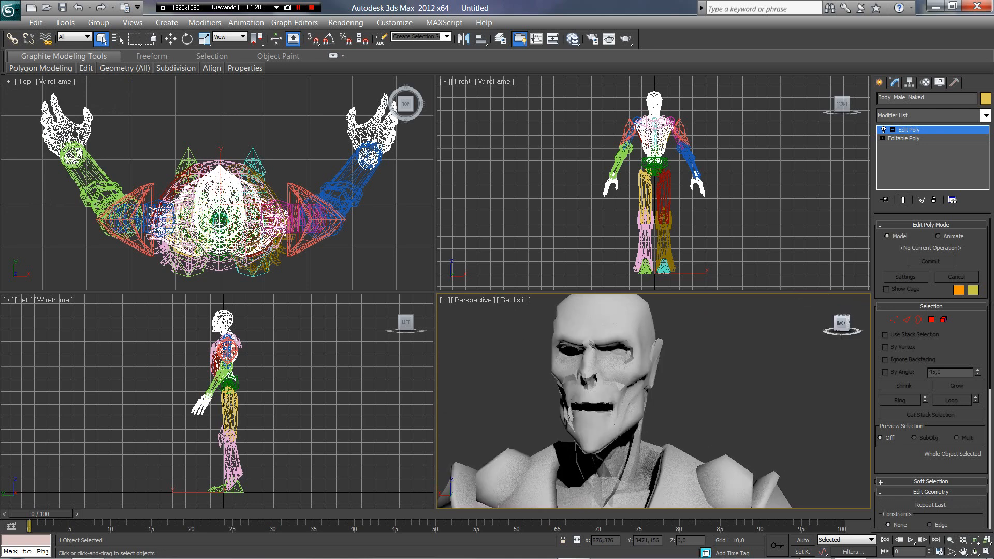
{"action": "left_click", "coordinate": [11, 9]}
{"action": "left_click", "coordinate": [215, 5]}
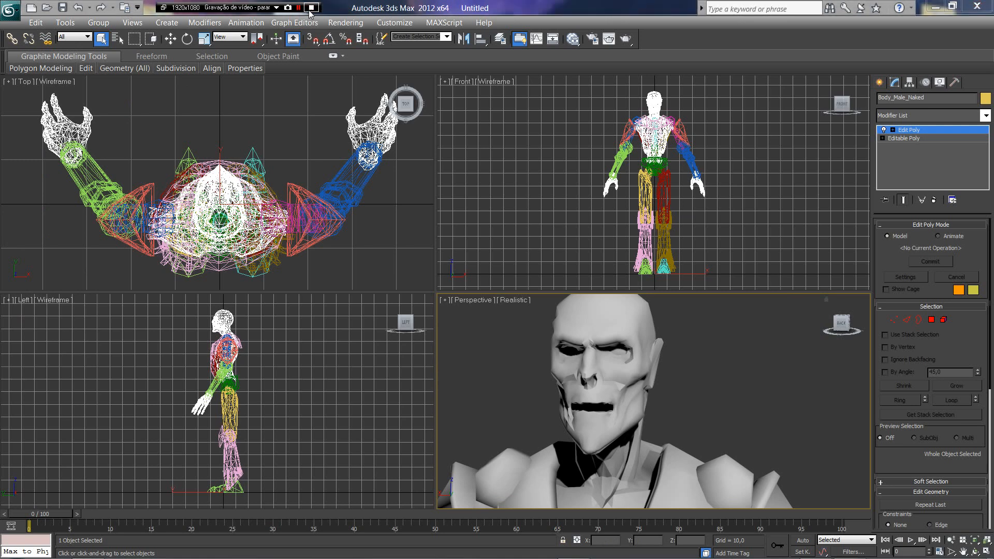
{"action": "left_click", "coordinate": [310, 8]}
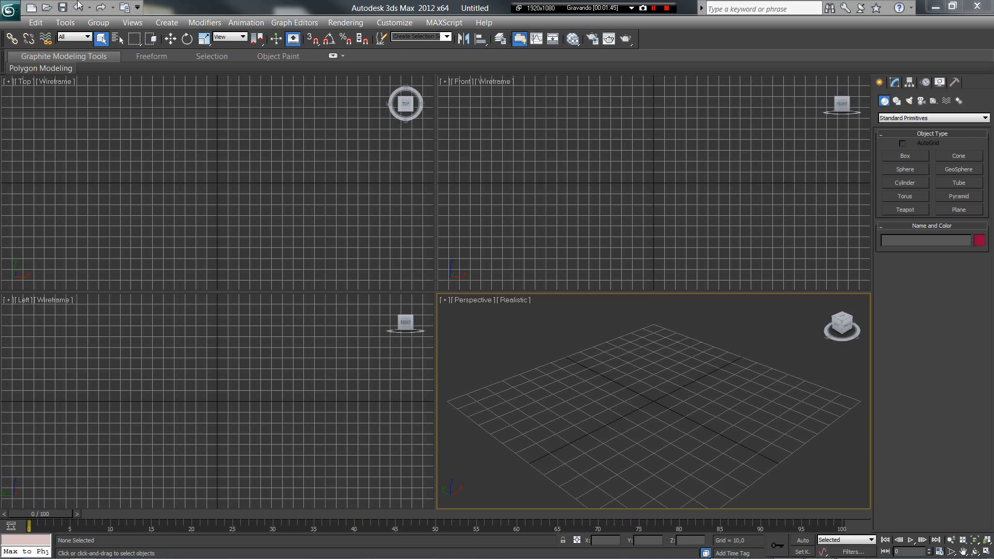
- Start a file import in the empty scene and browse to D:\WORK\SKYRIM\Original Archives\meshes
{"action": "left_click", "coordinate": [10, 9]}
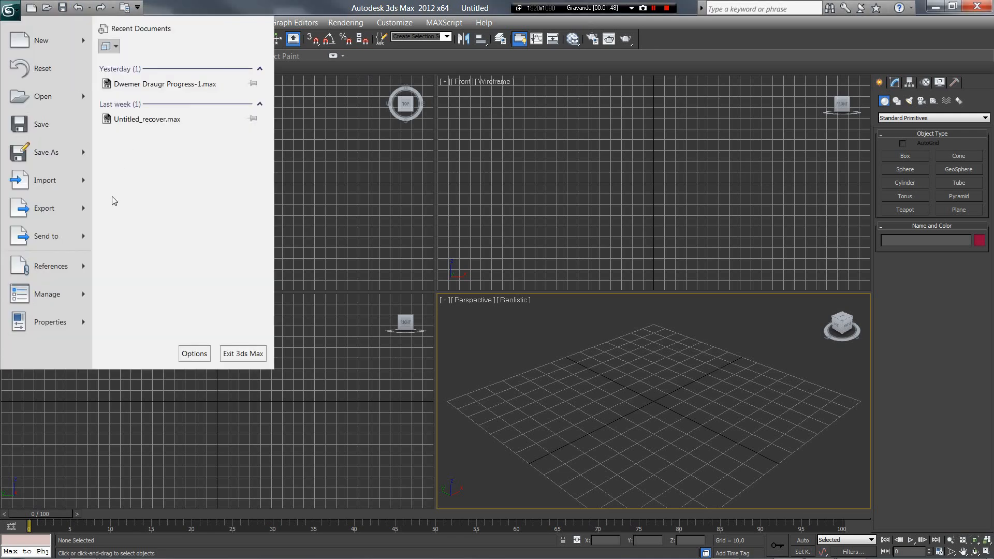
{"action": "left_click", "coordinate": [52, 182]}
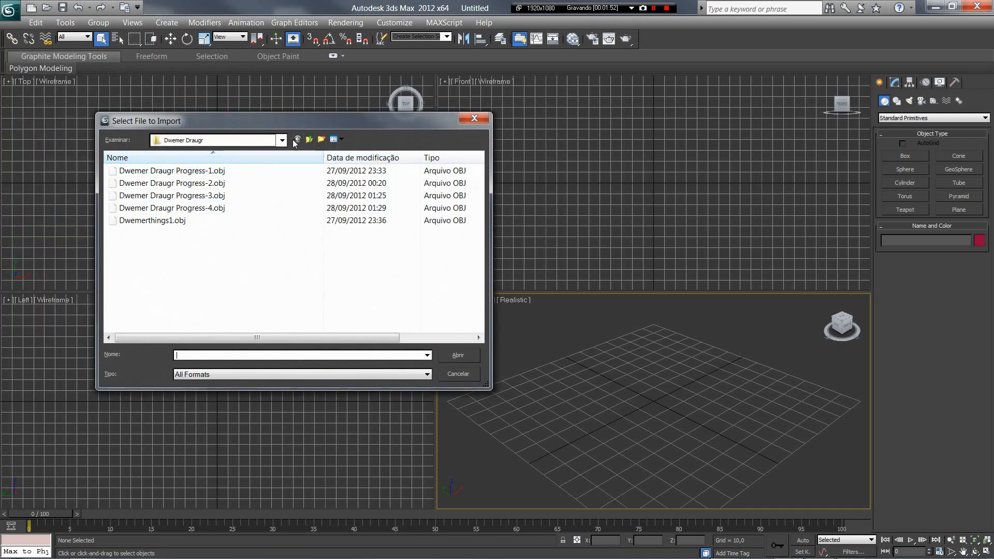
{"action": "left_click", "coordinate": [282, 140]}
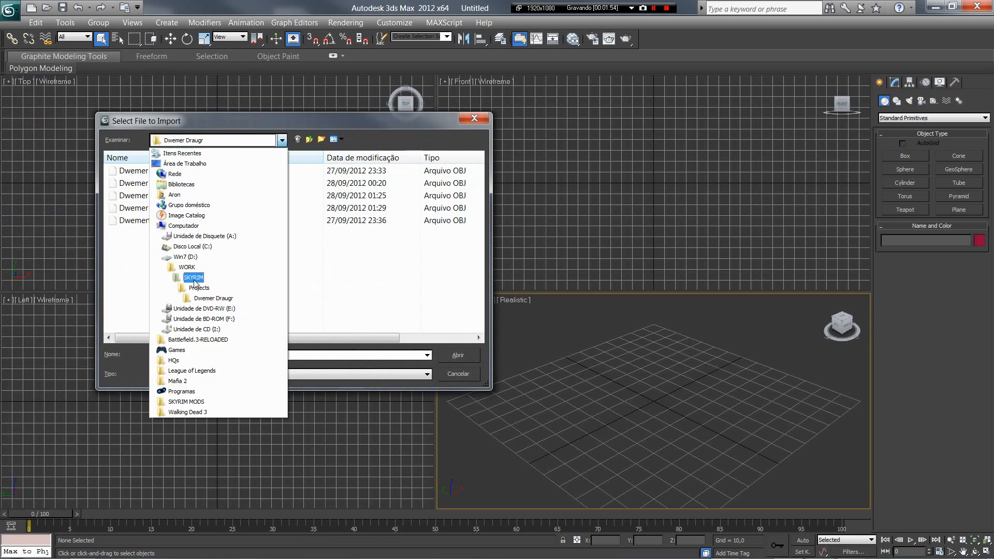
{"action": "left_click", "coordinate": [184, 257]}
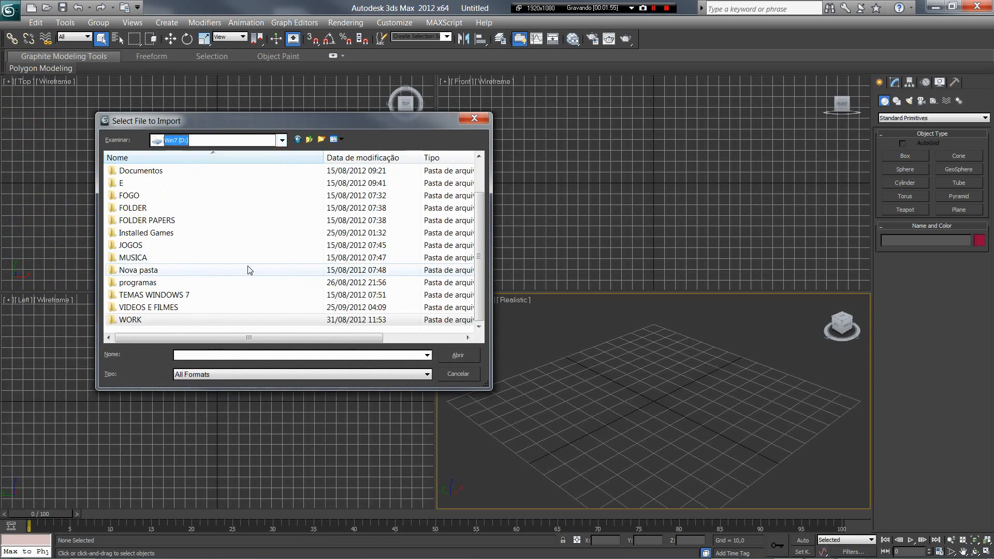
{"action": "double_click", "coordinate": [145, 319]}
{"action": "scroll", "coordinate": [167, 271], "scroll_direction": "down", "scroll_amount": 1}
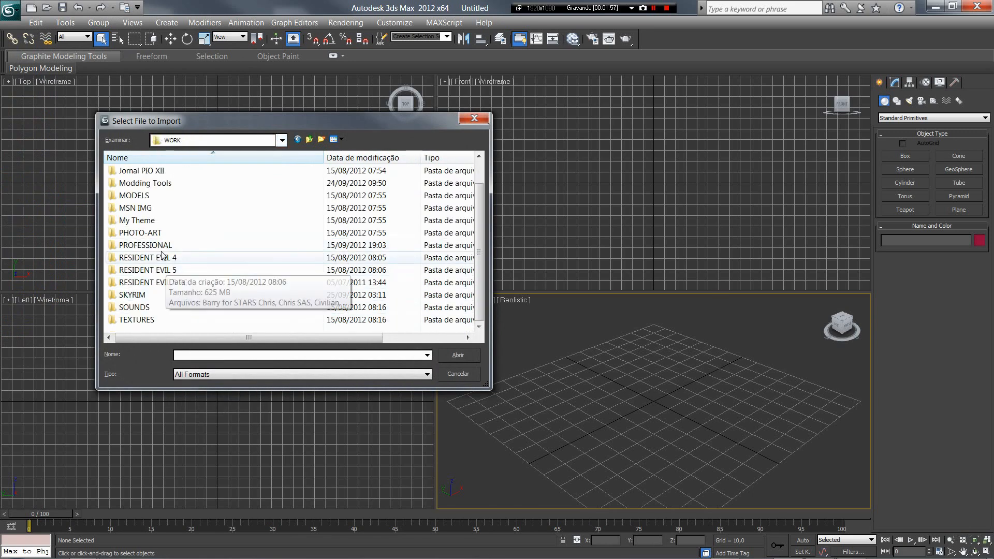
{"action": "left_click", "coordinate": [158, 183]}
{"action": "double_click", "coordinate": [132, 295]}
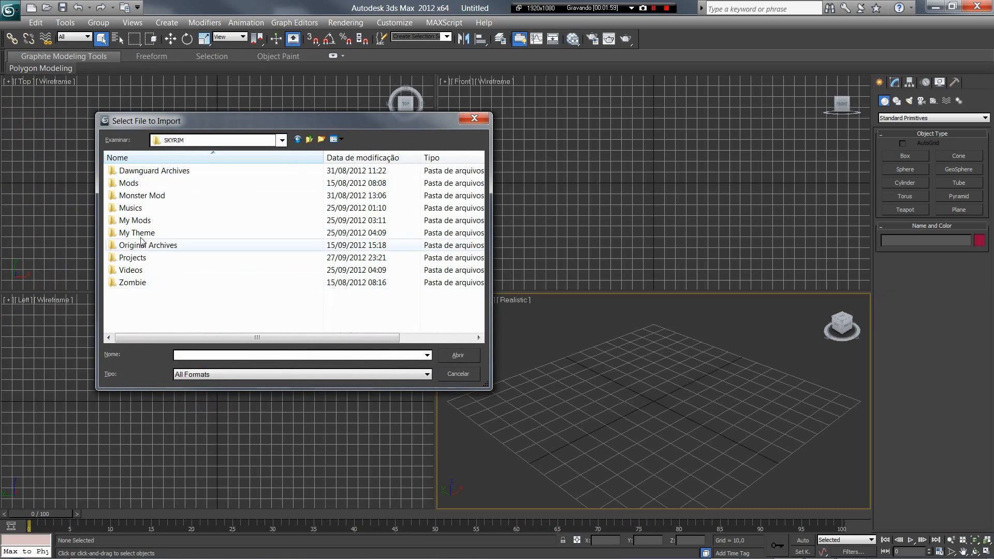
{"action": "double_click", "coordinate": [156, 247]}
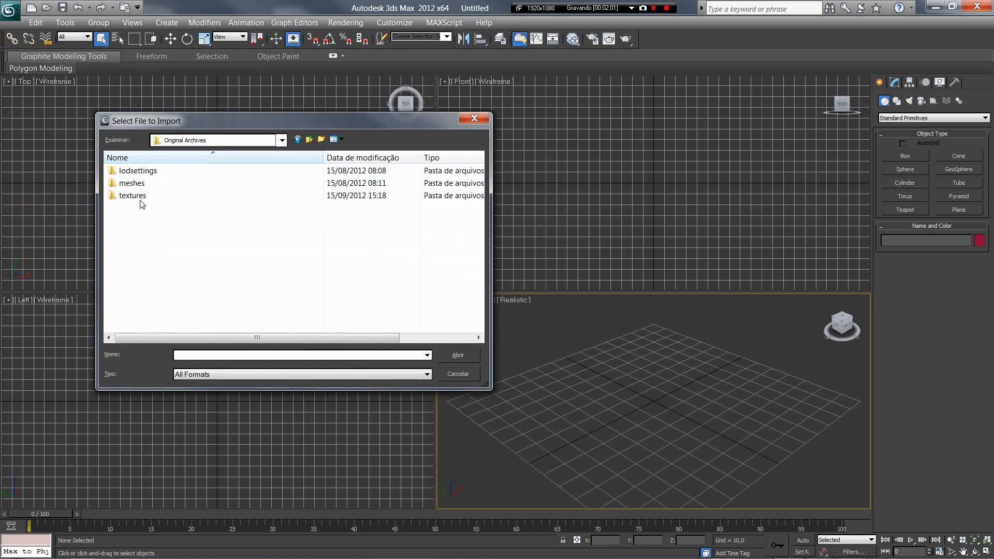
{"action": "left_click", "coordinate": [141, 185]}
{"action": "double_click", "coordinate": [141, 184]}
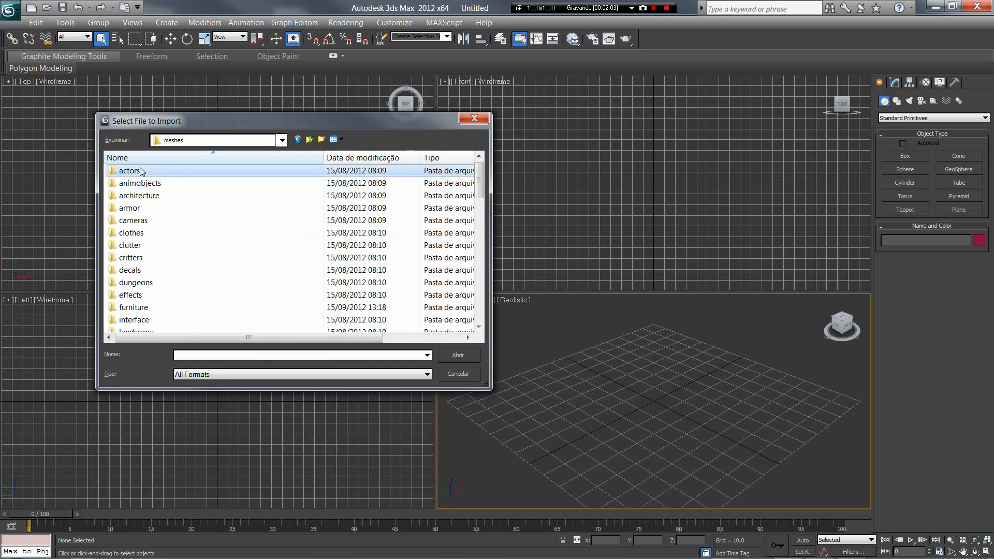
- Choose the draugrmale02 file in actors\draugr\character assets to bring up its Nif import options
{"action": "double_click", "coordinate": [132, 170]}
{"action": "scroll", "coordinate": [197, 266], "scroll_direction": "down", "scroll_amount": 1}
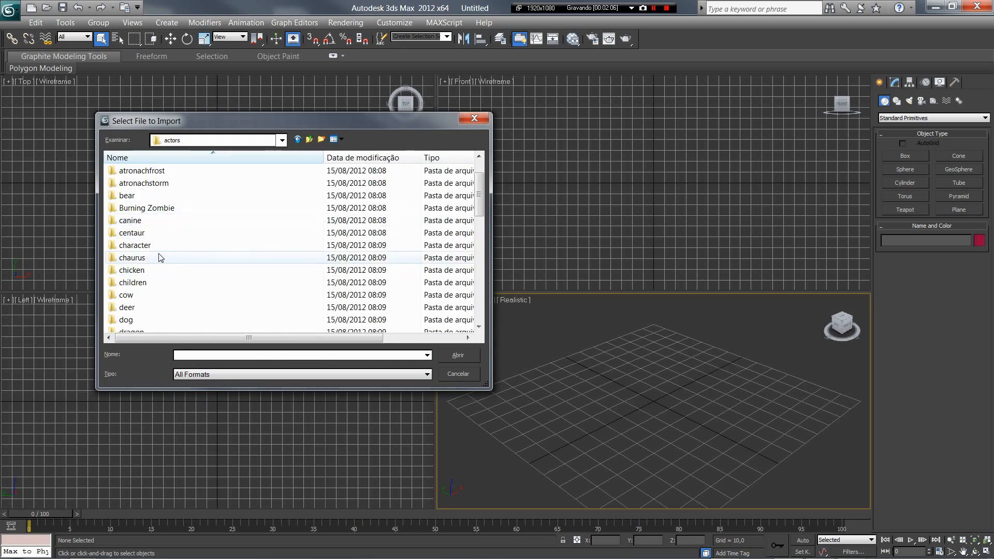
{"action": "scroll", "coordinate": [160, 275], "scroll_direction": "down", "scroll_amount": 1}
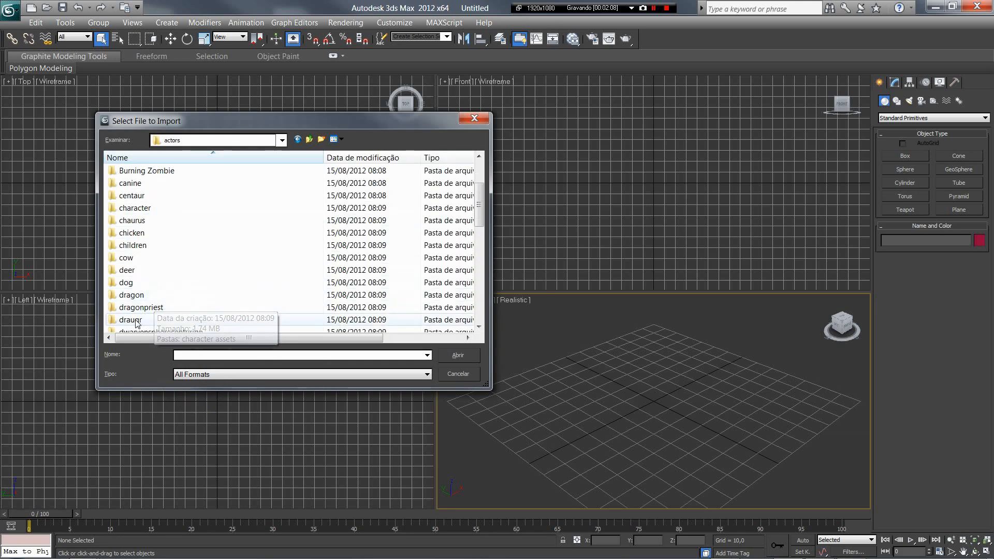
{"action": "scroll", "coordinate": [160, 306], "scroll_direction": "down", "scroll_amount": 1}
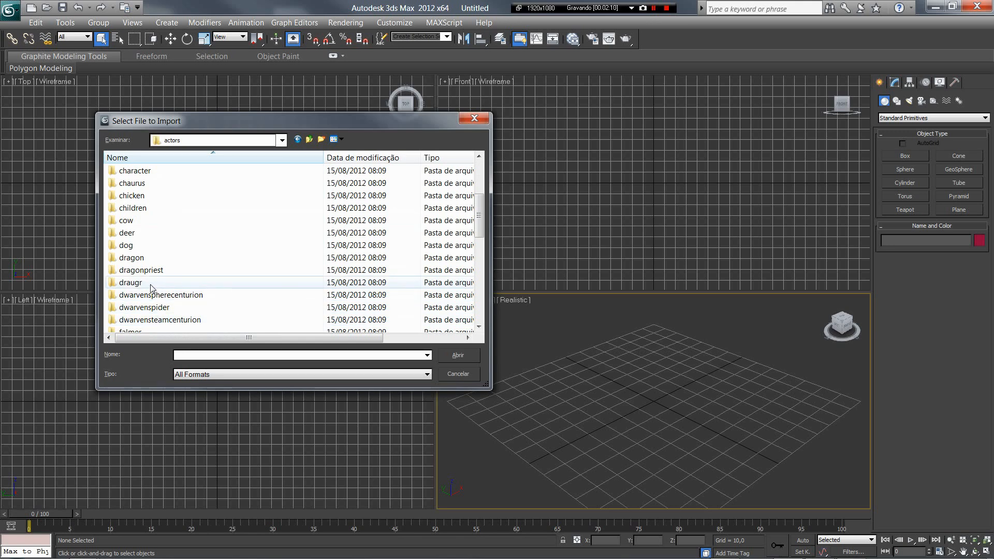
{"action": "double_click", "coordinate": [151, 284]}
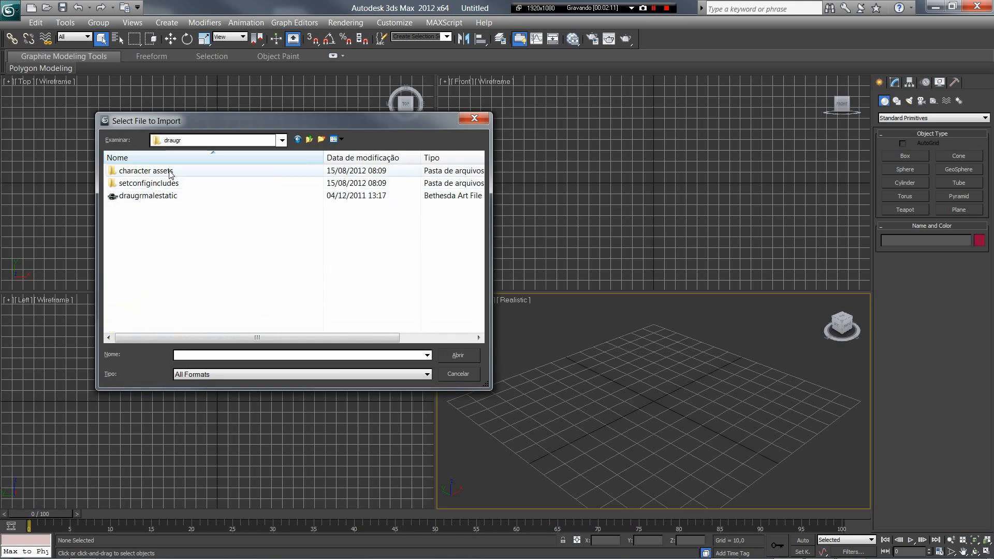
{"action": "double_click", "coordinate": [170, 173]}
{"action": "left_click", "coordinate": [139, 221]}
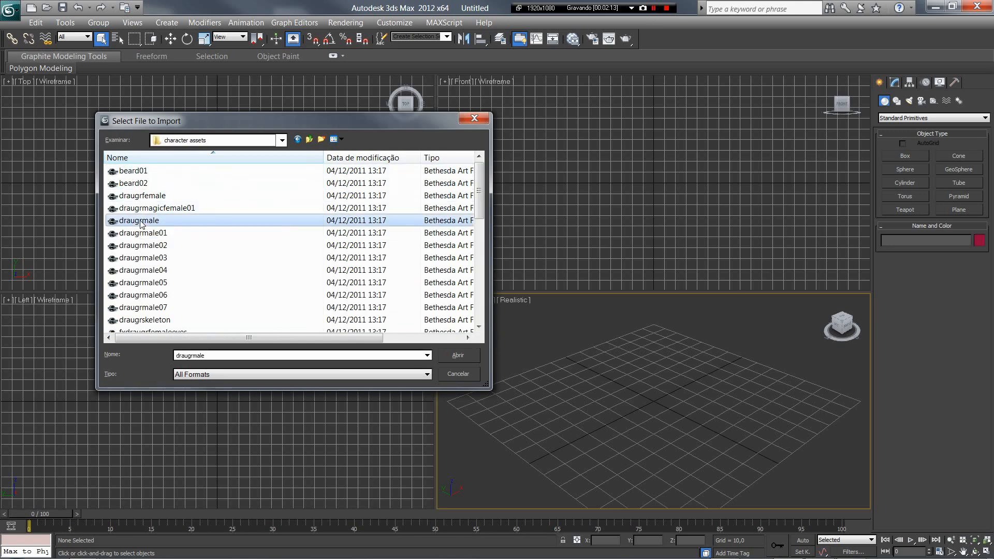
{"action": "left_click", "coordinate": [170, 244]}
{"action": "double_click", "coordinate": [171, 245]}
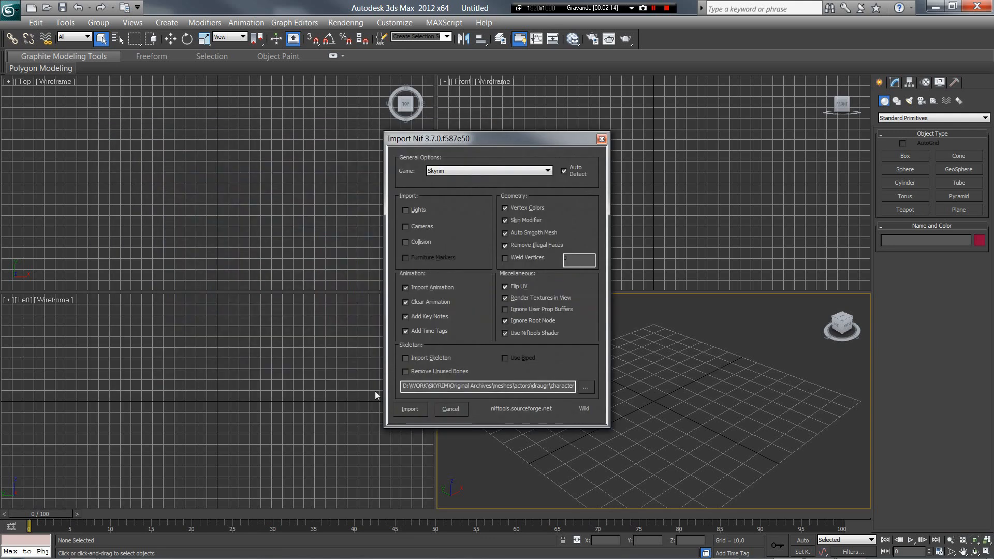
- Enable Import Skeleton and check that the skeleton path points to skeleton.nif in draugr\character assets
{"action": "left_click", "coordinate": [407, 358]}
{"action": "left_click_drag", "start_coordinate": [403, 385], "coordinate": [574, 386]}
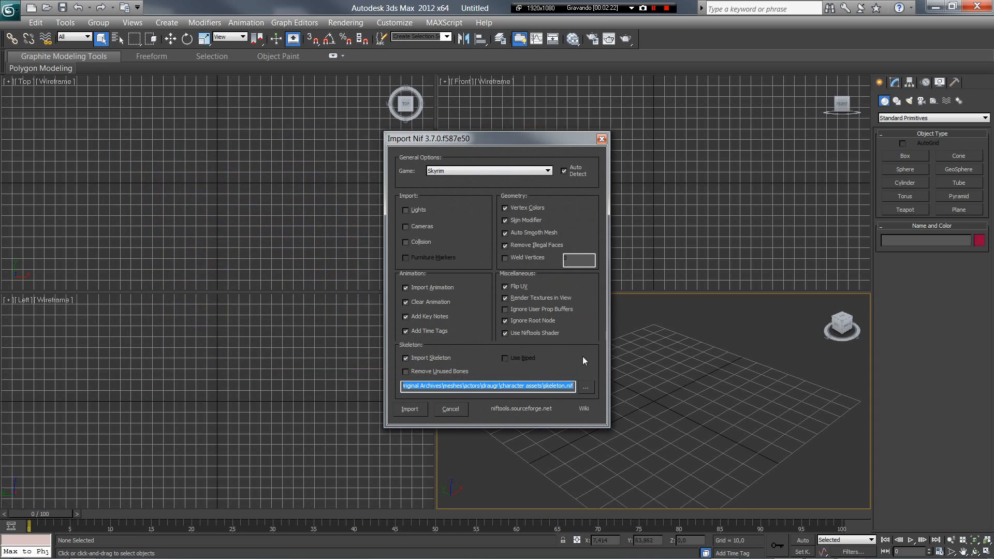
{"action": "left_click_drag", "start_coordinate": [485, 386], "coordinate": [644, 372]}
{"action": "left_click", "coordinate": [435, 389]}
{"action": "left_click_drag", "start_coordinate": [528, 386], "coordinate": [746, 422]}
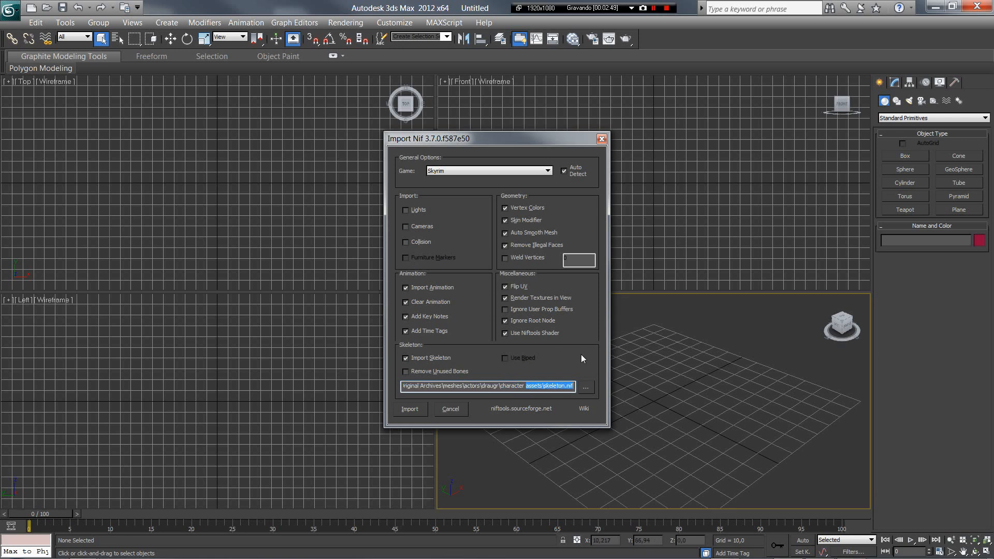
{"action": "left_click_drag", "start_coordinate": [558, 387], "coordinate": [487, 387]}
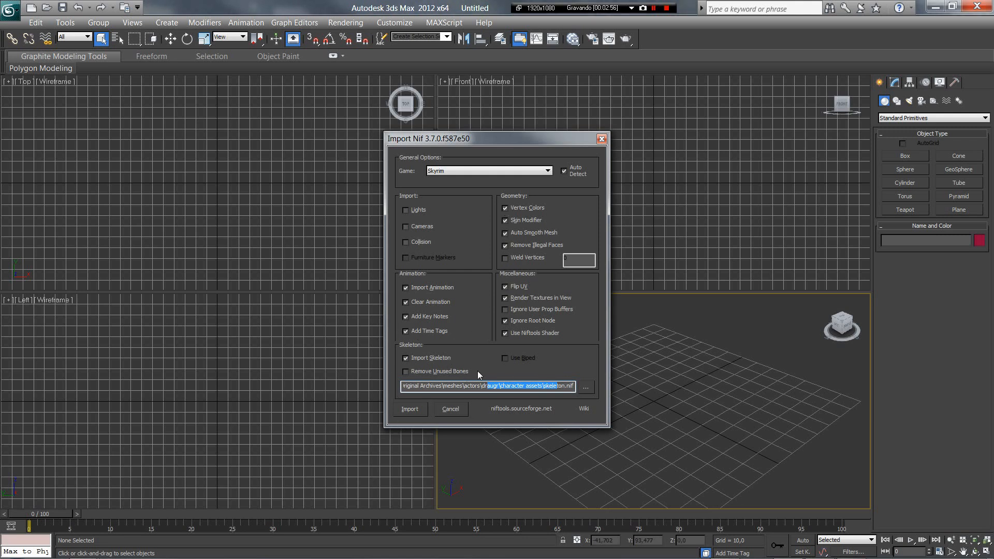
- Run the Nif import of draugrmale02 with its skeleton
{"action": "left_click_drag", "start_coordinate": [514, 391], "coordinate": [553, 352]}
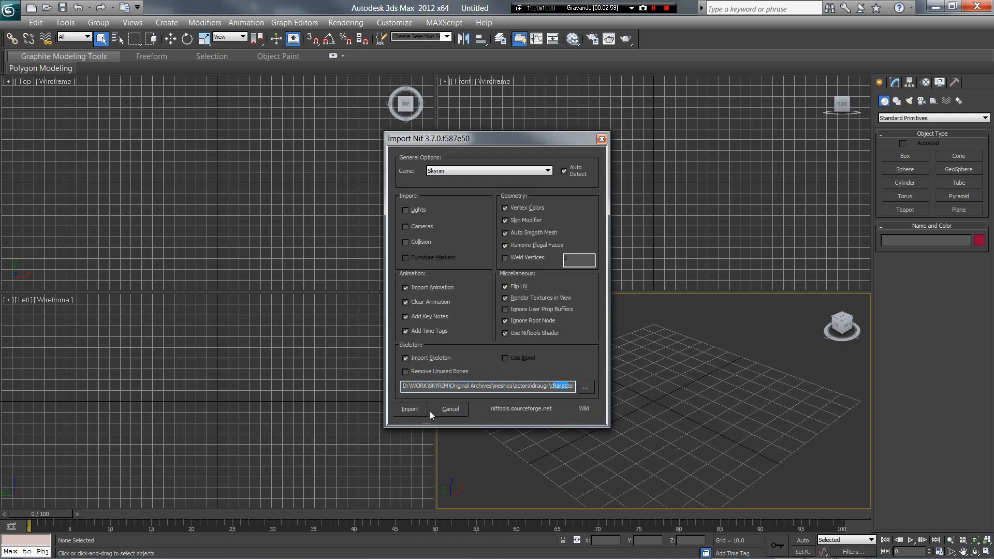
{"action": "left_click", "coordinate": [409, 409]}
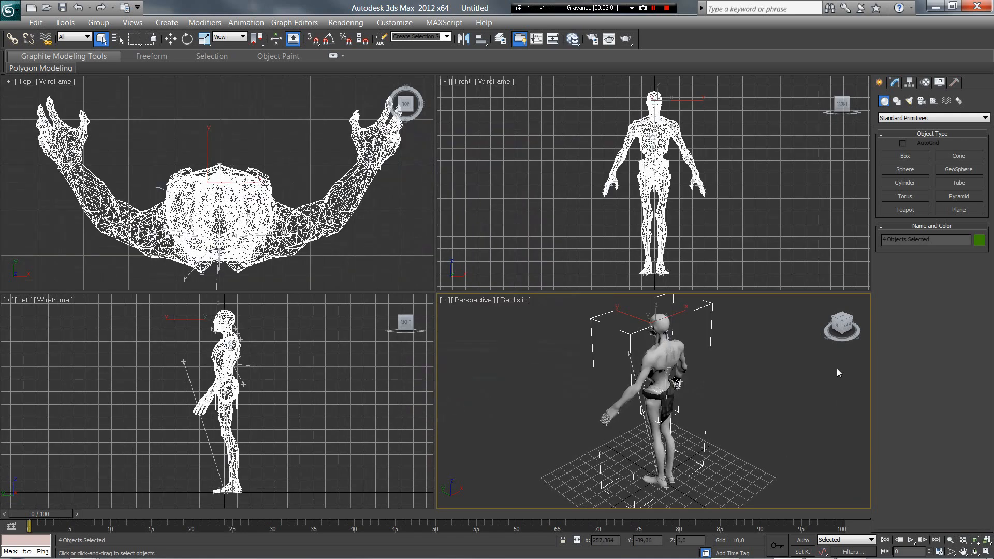
- Delete the ArmorWaist01 waist cloth from the imported draugr, keeping the body
{"action": "left_click_drag", "start_coordinate": [837, 326], "coordinate": [932, 321]}
{"action": "scroll", "coordinate": [659, 357], "scroll_direction": "up", "scroll_amount": 5}
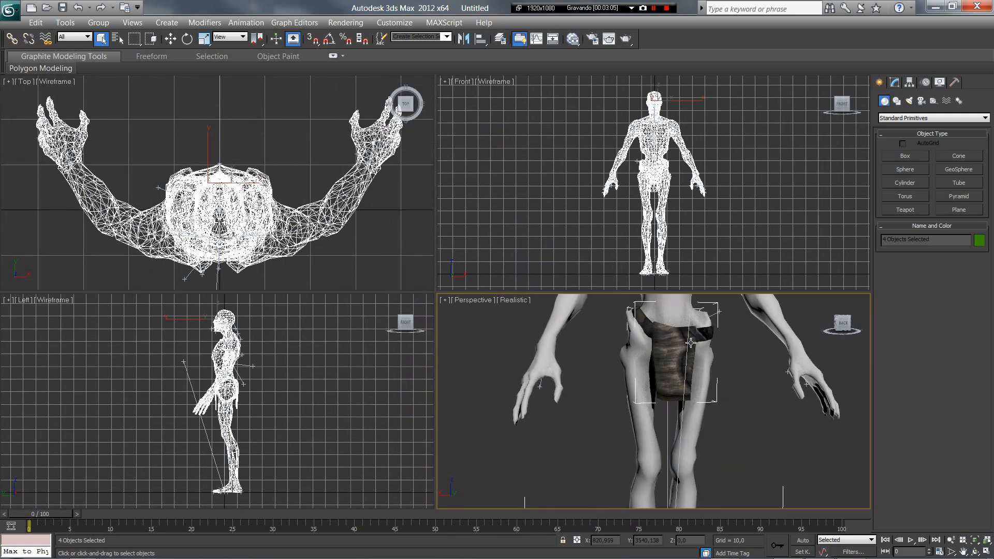
{"action": "left_click", "coordinate": [660, 390]}
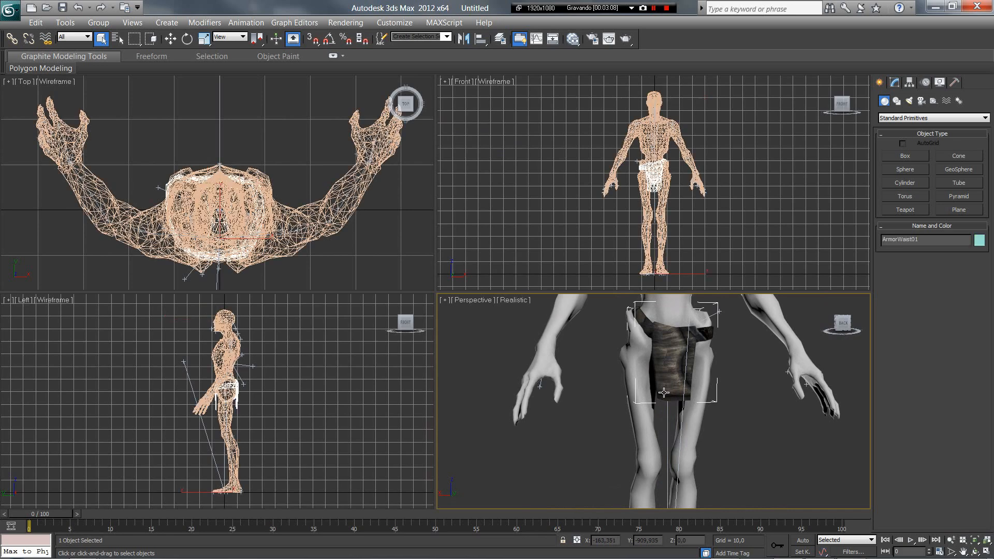
{"action": "left_click", "coordinate": [895, 81]}
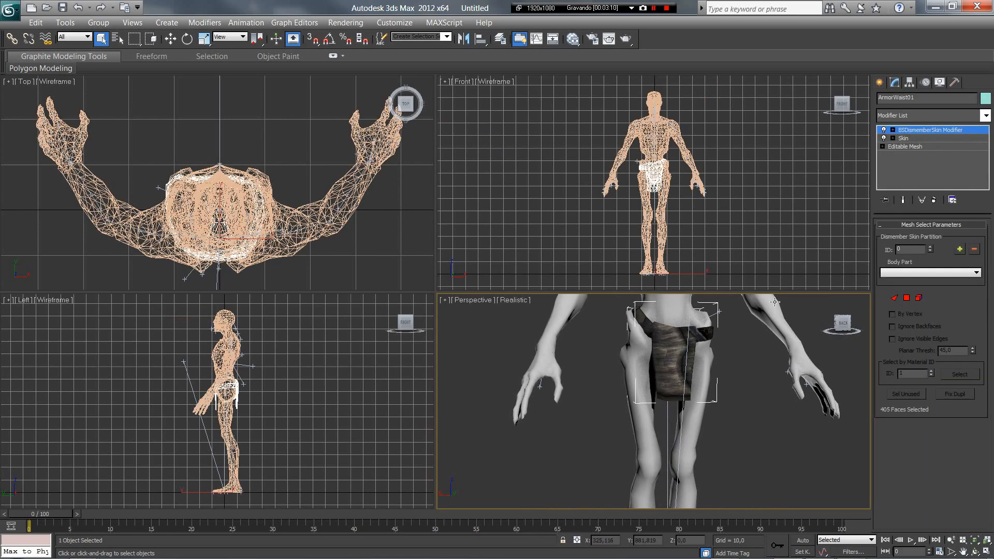
{"action": "key", "text": "Delete"}
{"action": "scroll", "coordinate": [723, 348], "scroll_direction": "down", "scroll_amount": 8}
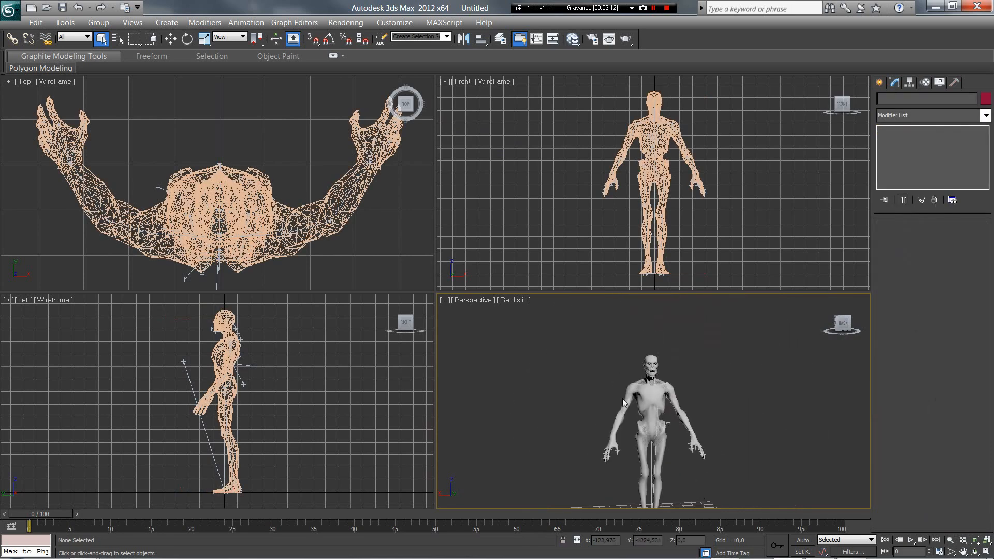
{"action": "scroll", "coordinate": [623, 398], "scroll_direction": "up", "scroll_amount": 4}
{"action": "middle_click_drag", "start_coordinate": [680, 444], "coordinate": [699, 542]}
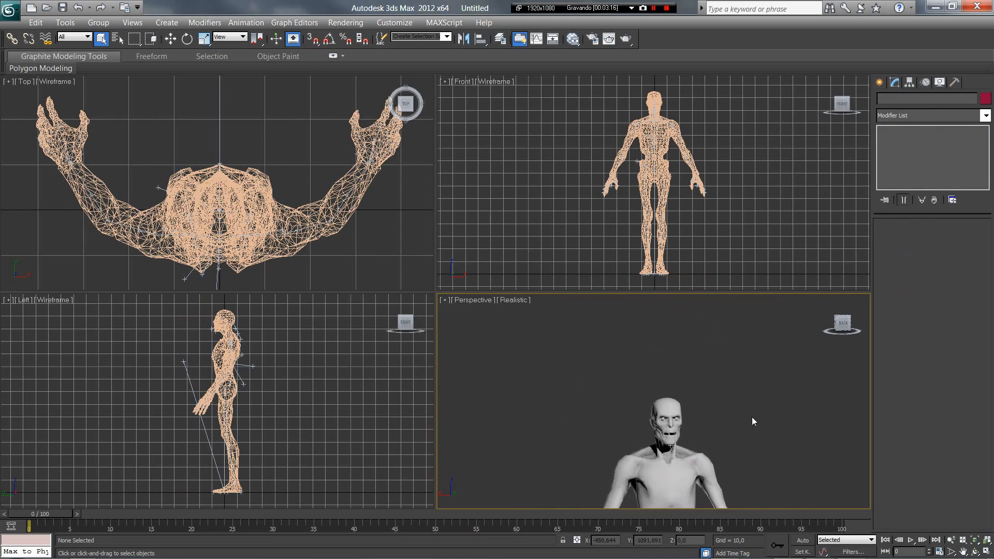
{"action": "middle_click_drag", "start_coordinate": [721, 420], "coordinate": [706, 335]}
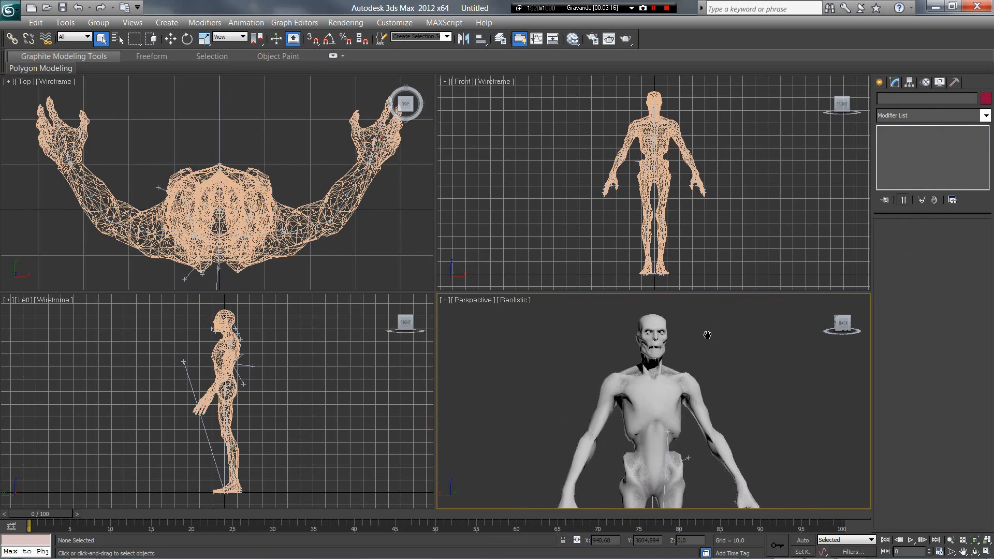
- Start another file import and browse to D:\WORK\SKYRIM
{"action": "left_click", "coordinate": [9, 10]}
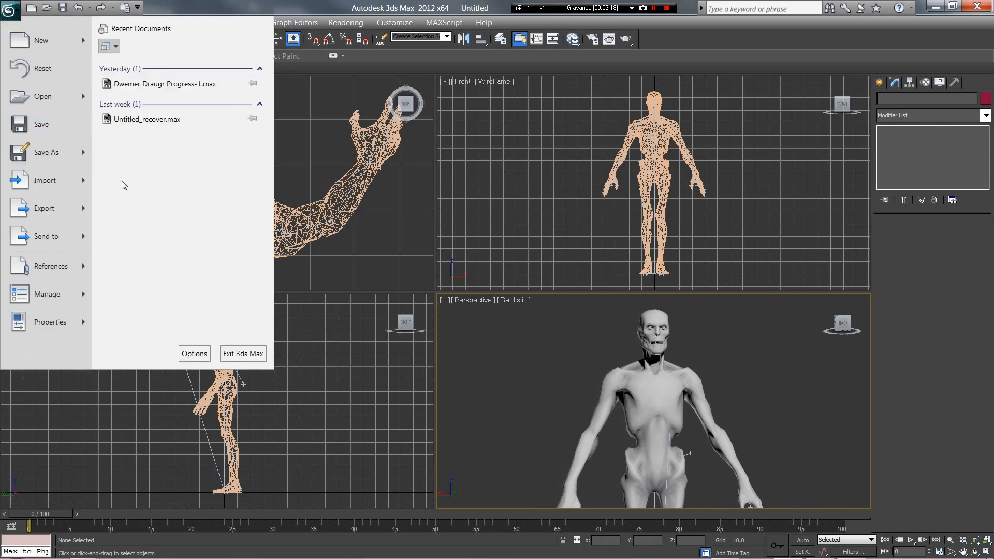
{"action": "left_click", "coordinate": [62, 181]}
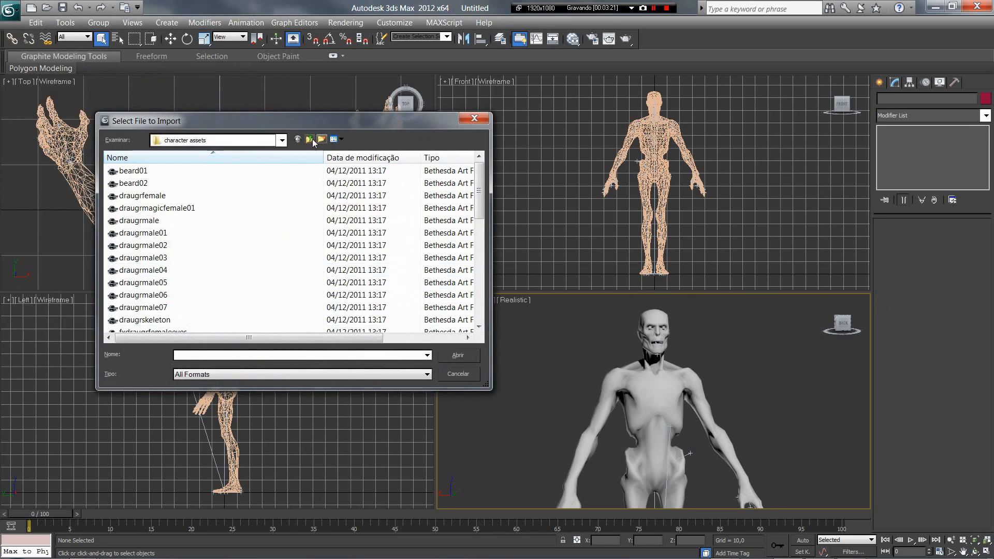
{"action": "left_click", "coordinate": [259, 142]}
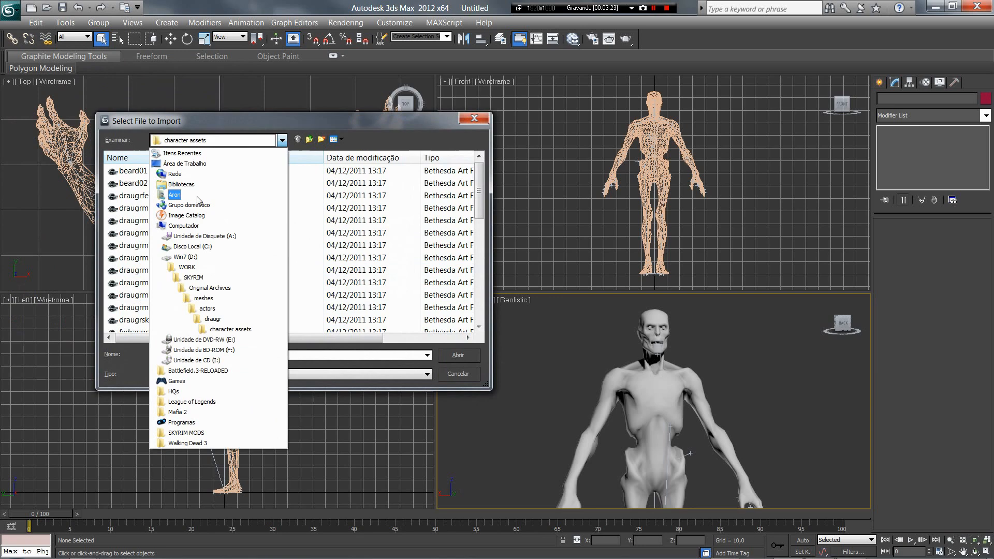
{"action": "left_click", "coordinate": [186, 257]}
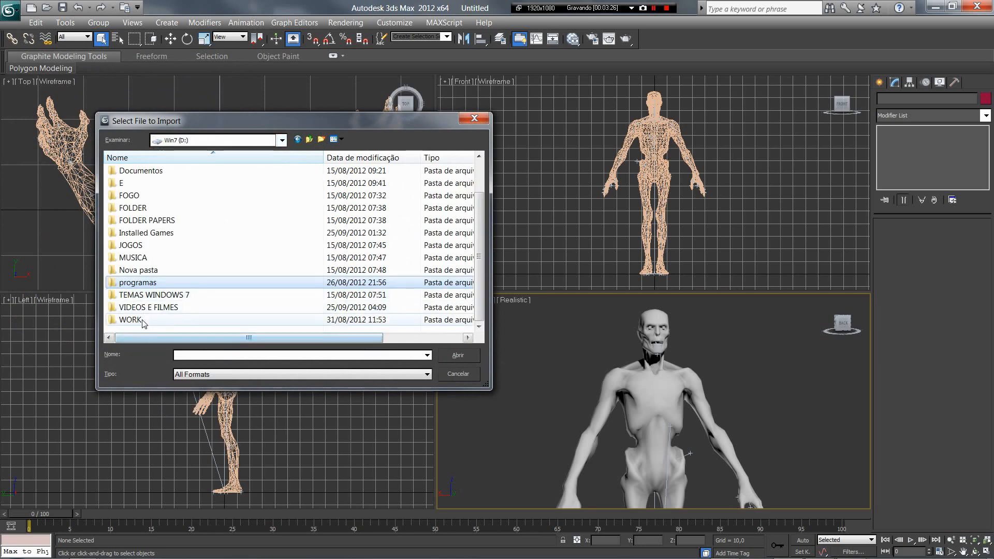
{"action": "double_click", "coordinate": [130, 320]}
{"action": "left_click", "coordinate": [148, 295]}
{"action": "scroll", "coordinate": [118, 296], "scroll_direction": "down", "scroll_amount": 1}
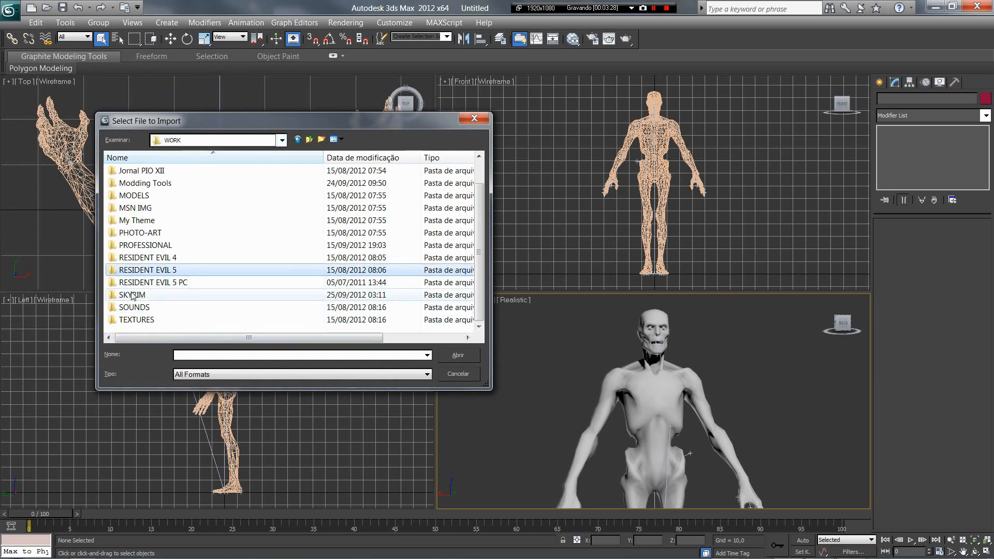
{"action": "double_click", "coordinate": [132, 294]}
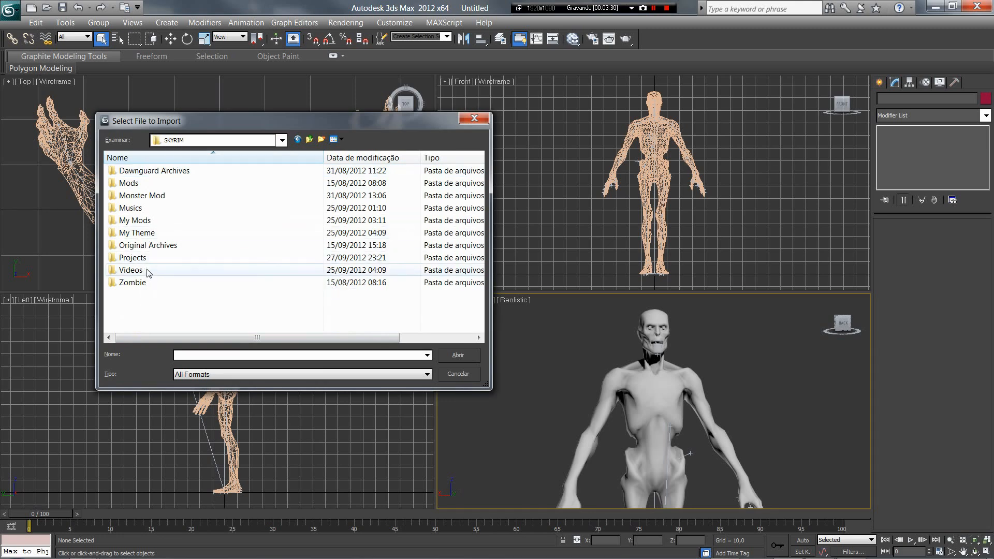
- Import CenturionParts, Draugr and SphereParts from Dwemer Draugr Progress-4.obj in Projects\Dwemer Draugr, using the default OBJ options
{"action": "double_click", "coordinate": [132, 258]}
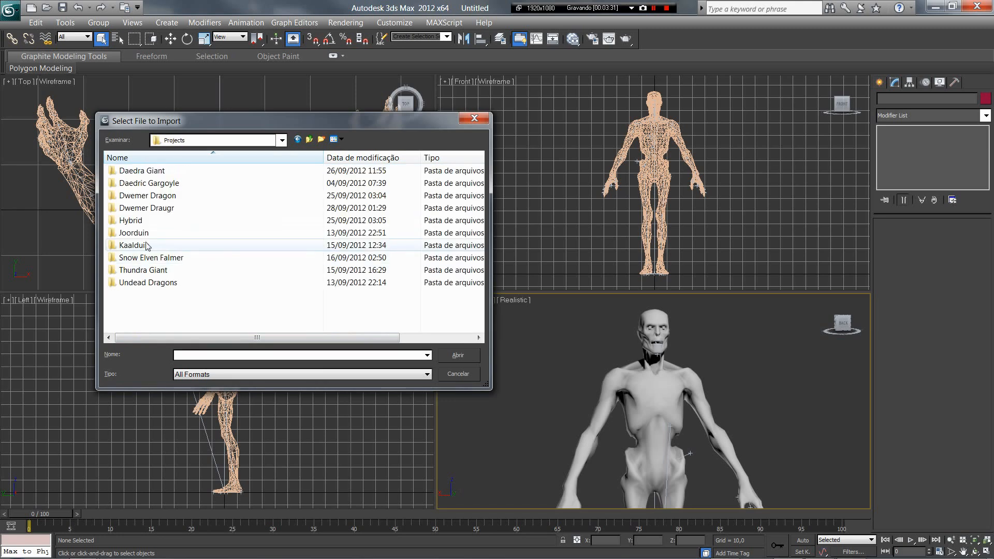
{"action": "double_click", "coordinate": [161, 209]}
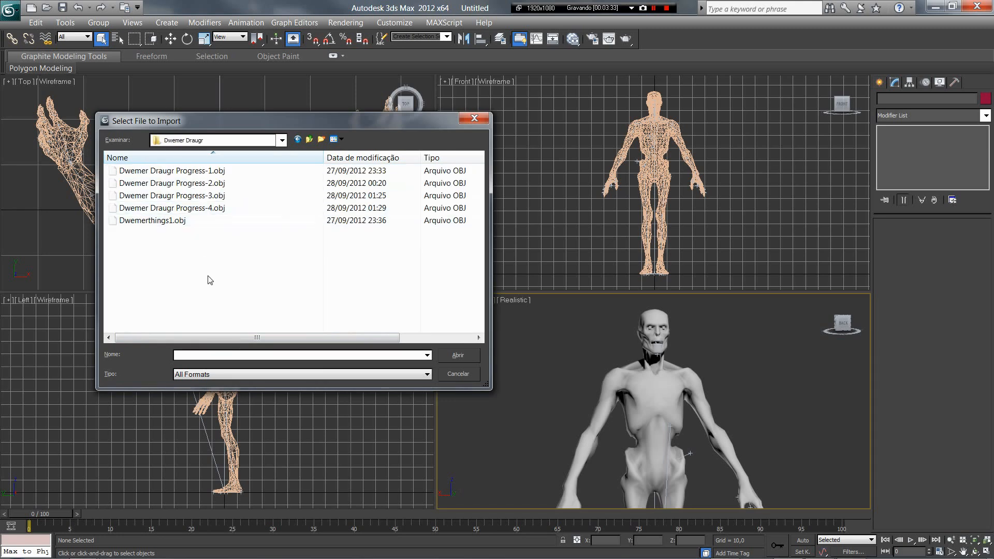
{"action": "double_click", "coordinate": [219, 209]}
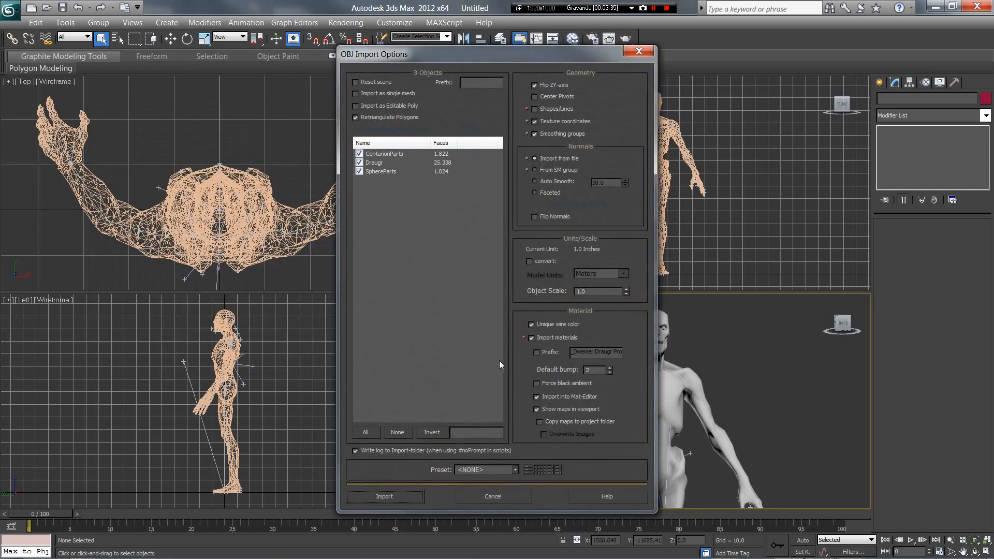
{"action": "left_click", "coordinate": [405, 497]}
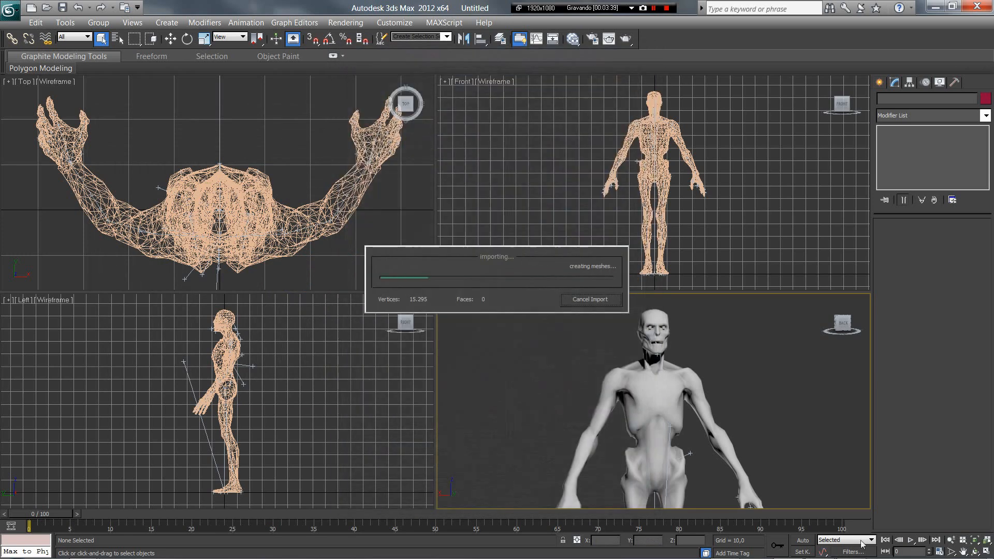
- Examine the overlapping heads from the front and side, selecting the original Eye_L mesh and the custom Draugr mesh in turn
{"action": "scroll", "coordinate": [657, 389], "scroll_direction": "up", "scroll_amount": 10}
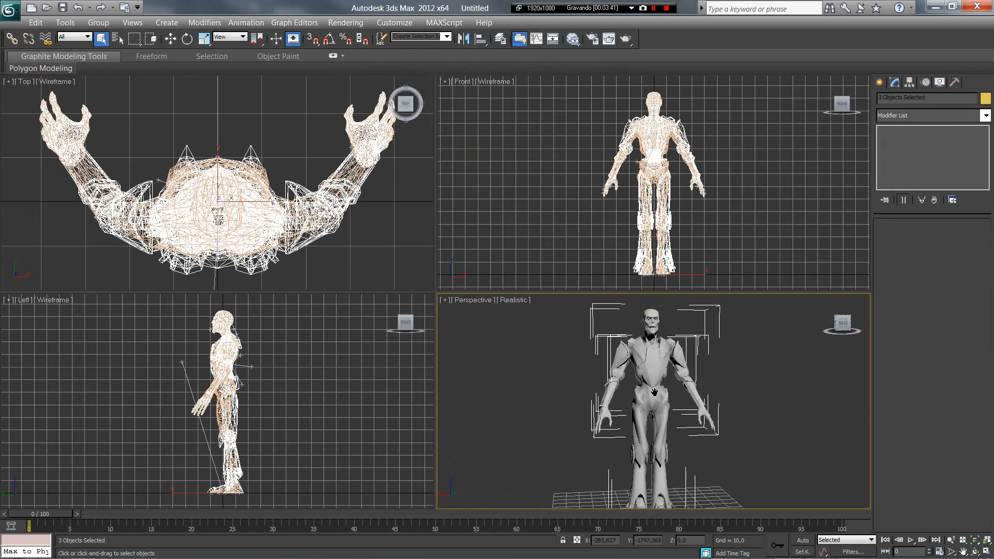
{"action": "middle_click_drag", "start_coordinate": [661, 436], "coordinate": [651, 538]}
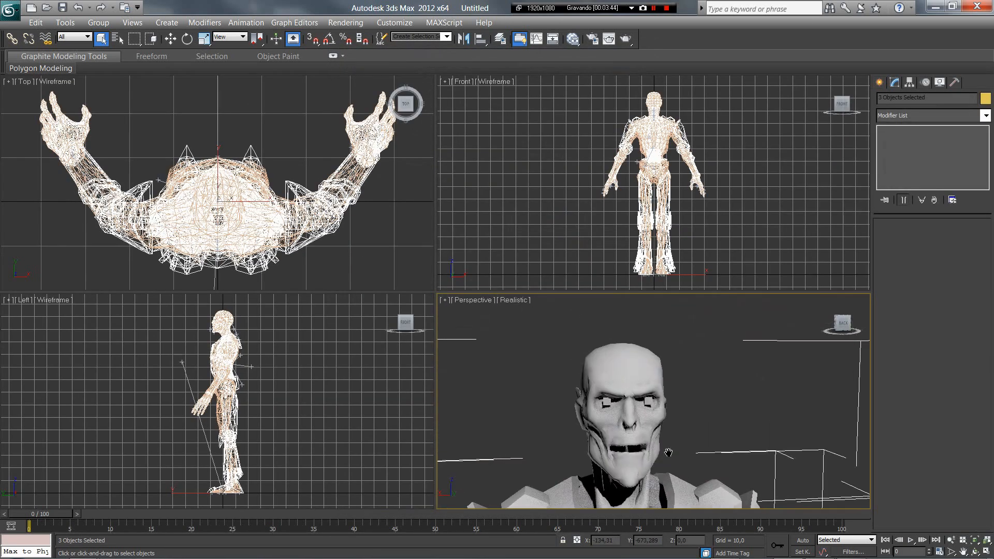
{"action": "scroll", "coordinate": [637, 417], "scroll_direction": "up", "scroll_amount": 2}
{"action": "middle_click_drag", "start_coordinate": [637, 416], "coordinate": [646, 383]}
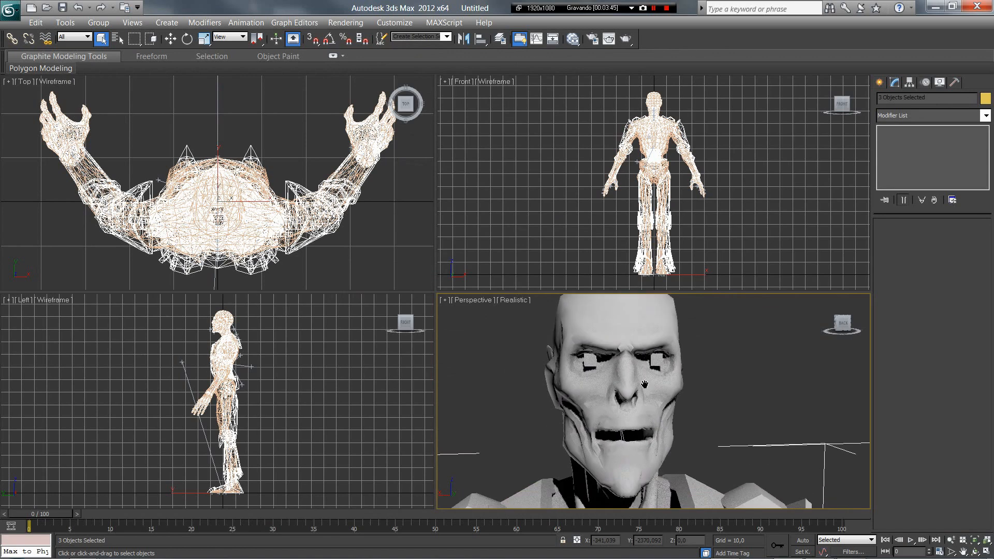
{"action": "left_click", "coordinate": [659, 362]}
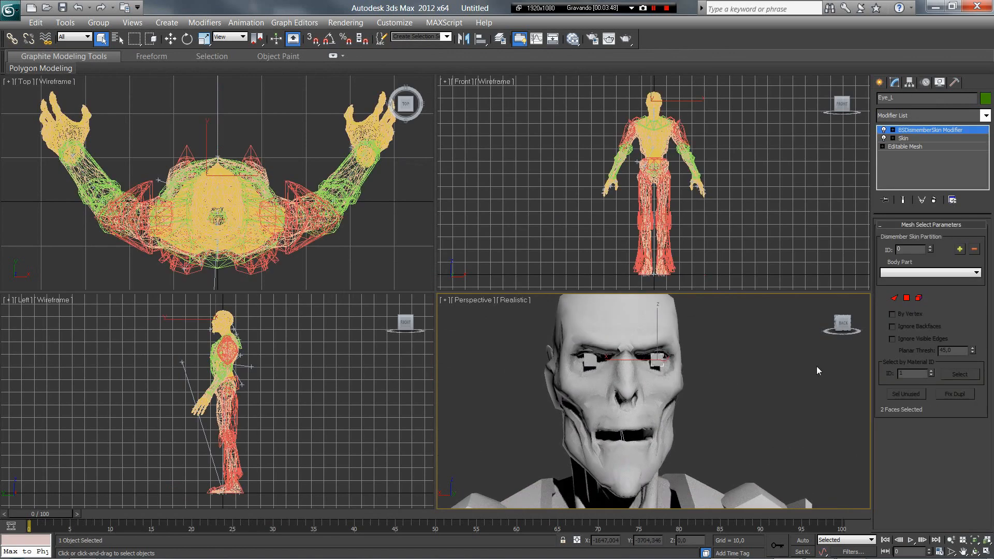
{"action": "left_click_drag", "start_coordinate": [838, 322], "coordinate": [779, 326]}
{"action": "middle_click_drag", "start_coordinate": [780, 327], "coordinate": [762, 357], "text": "alt"}
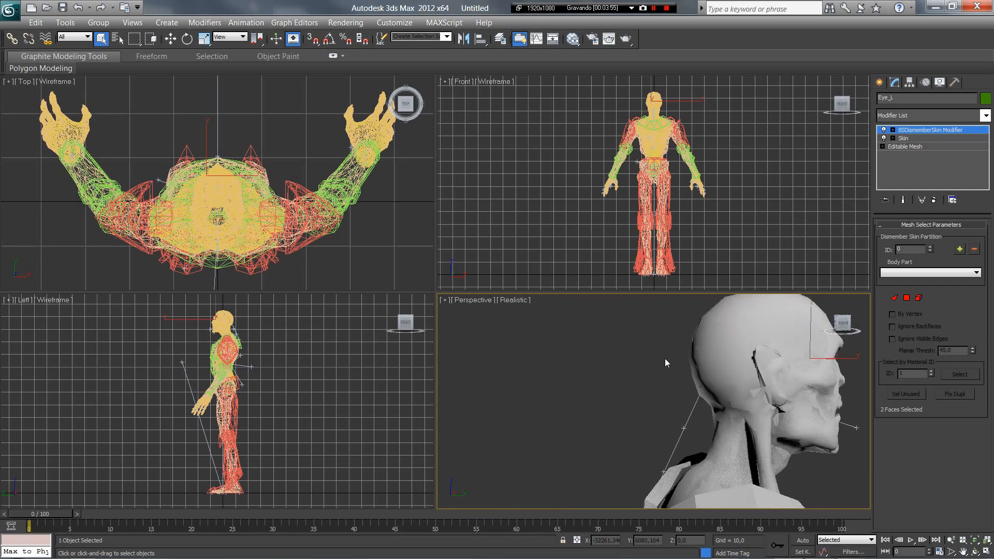
{"action": "left_click", "coordinate": [766, 359]}
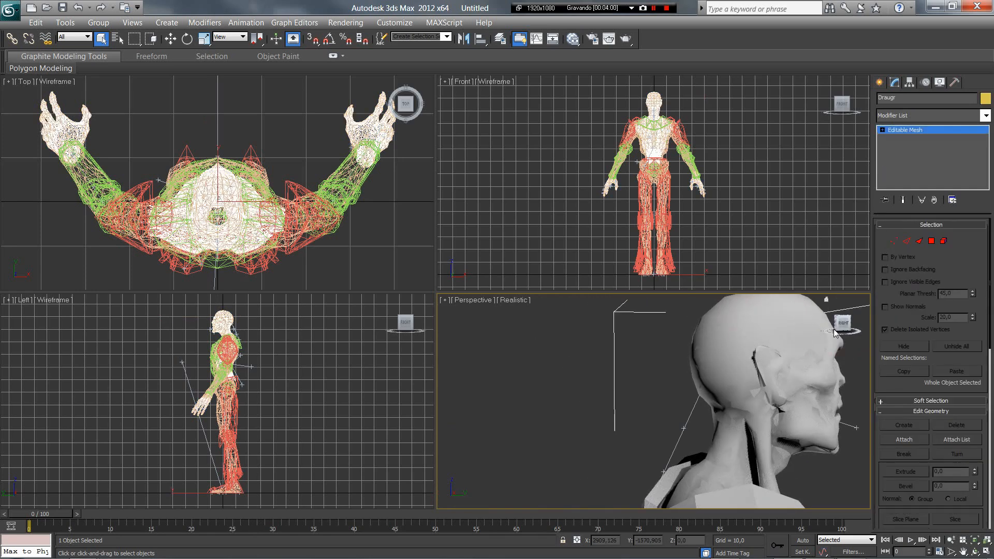
{"action": "left_click_drag", "start_coordinate": [843, 326], "coordinate": [777, 327]}
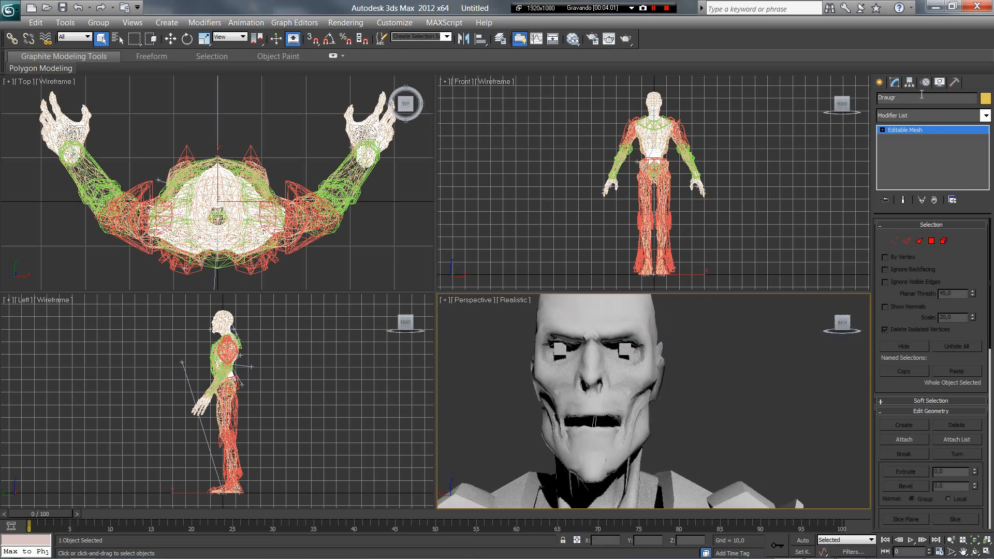
{"action": "left_click", "coordinate": [881, 84]}
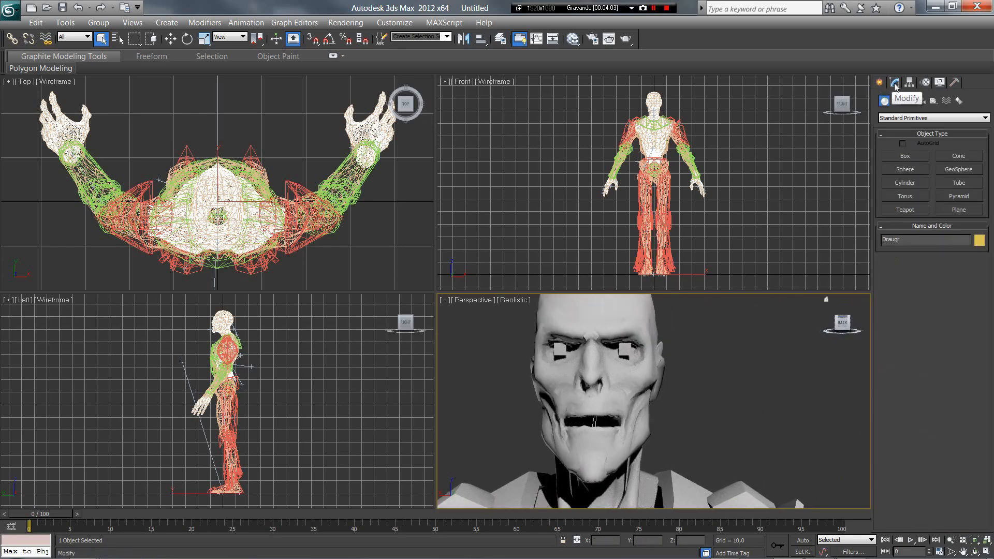
{"action": "left_click", "coordinate": [894, 84]}
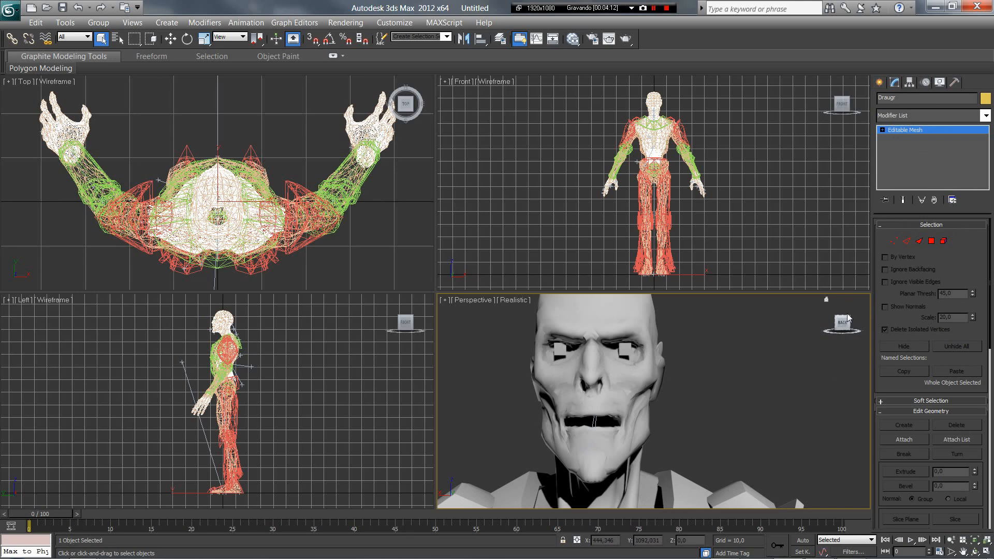
- Compare the custom Draugr mesh with the original Body_Male_Naked mesh around the head and upper body, selecting each, and leave Draugr selected
{"action": "left_click_drag", "start_coordinate": [845, 326], "coordinate": [930, 331]}
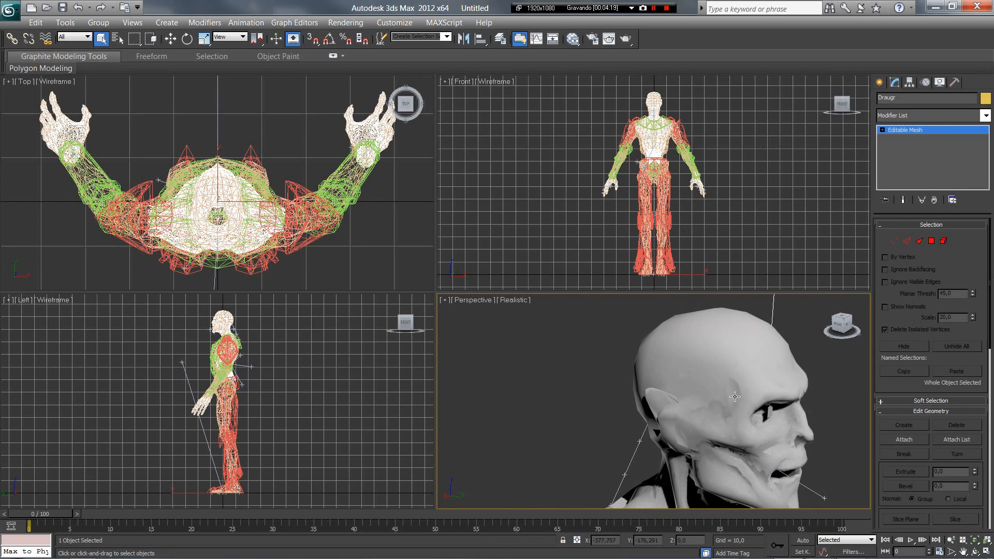
{"action": "left_click", "coordinate": [652, 396]}
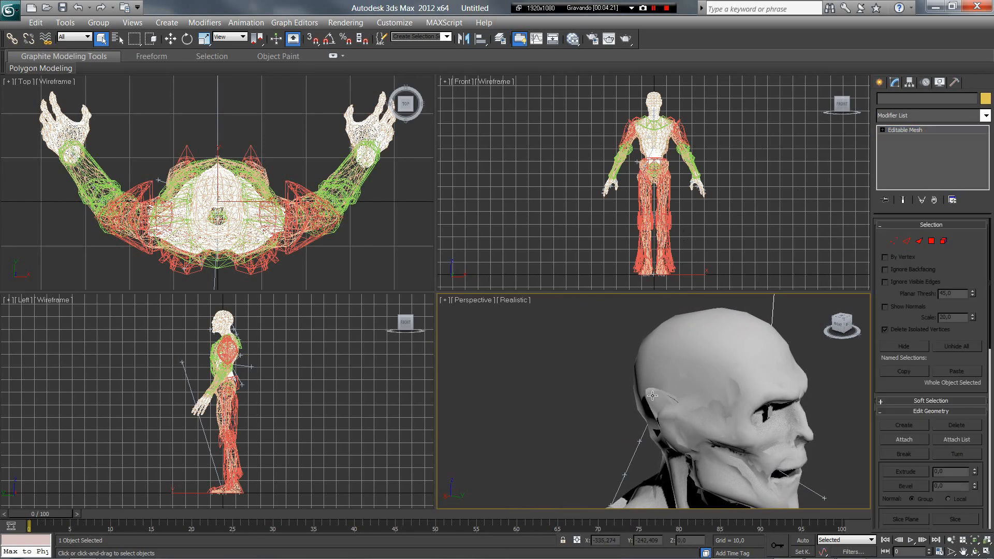
{"action": "left_click", "coordinate": [652, 397]}
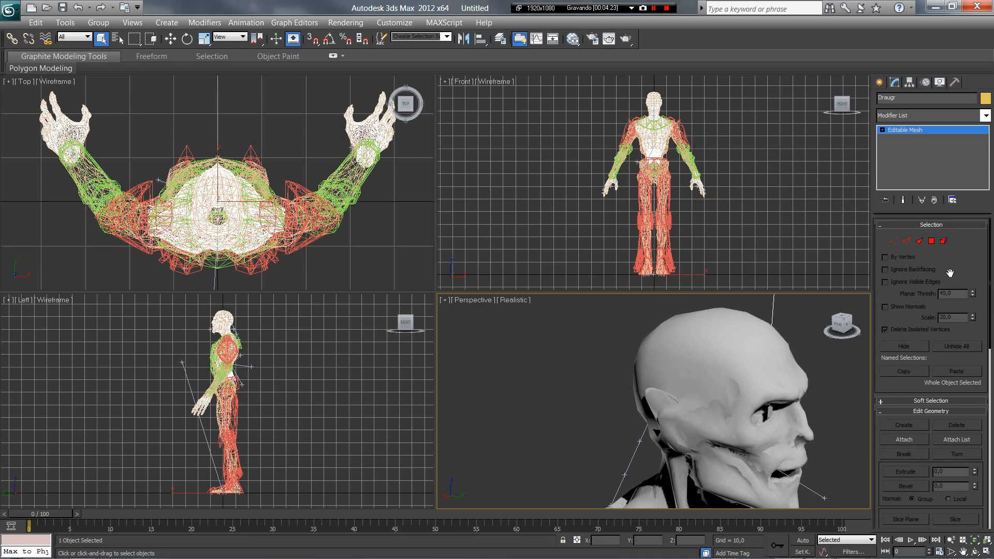
{"action": "right_click", "coordinate": [716, 326]}
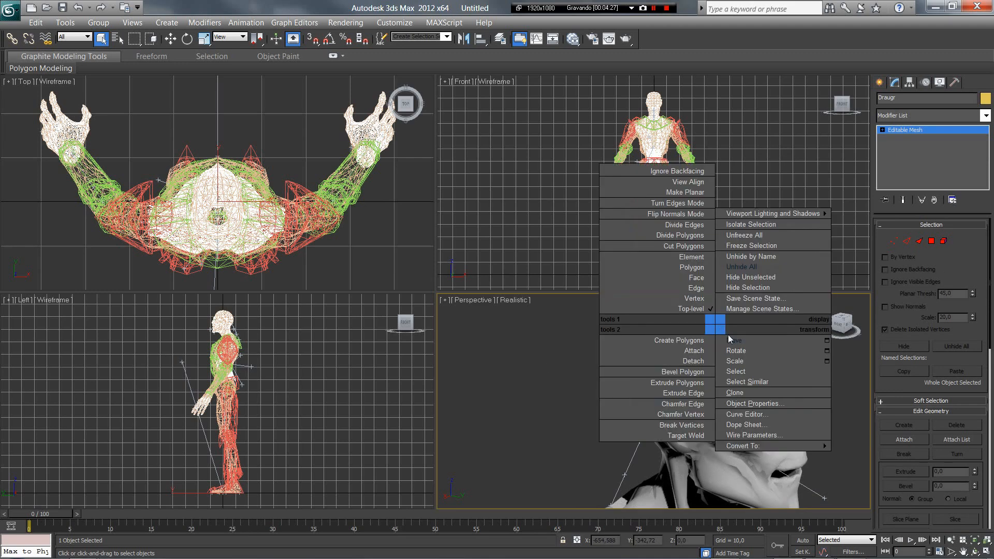
{"action": "left_click", "coordinate": [746, 373]}
{"action": "left_click", "coordinate": [710, 371]}
{"action": "scroll", "coordinate": [699, 351], "scroll_direction": "down", "scroll_amount": 10}
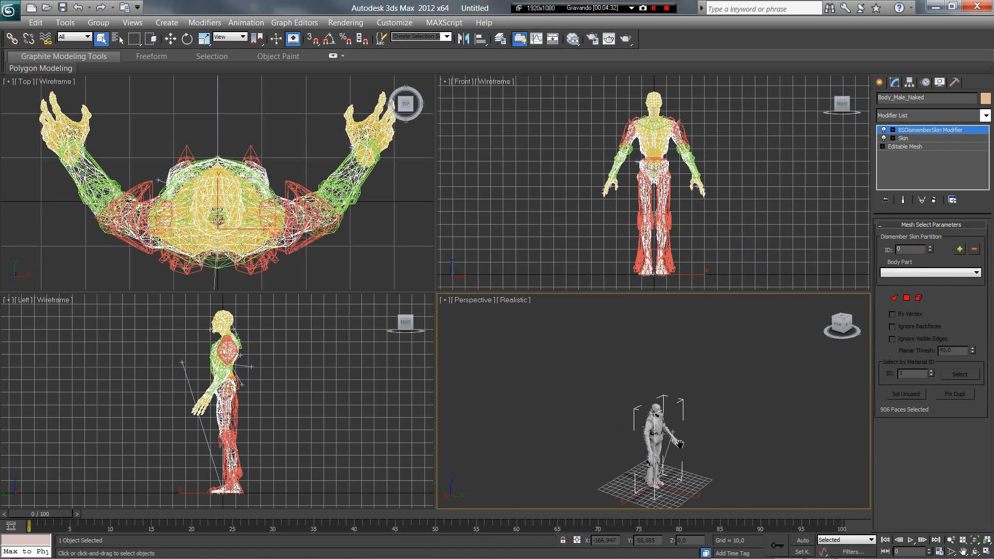
{"action": "scroll", "coordinate": [684, 440], "scroll_direction": "up", "scroll_amount": 10}
{"action": "middle_click_drag", "start_coordinate": [684, 440], "coordinate": [694, 504]}
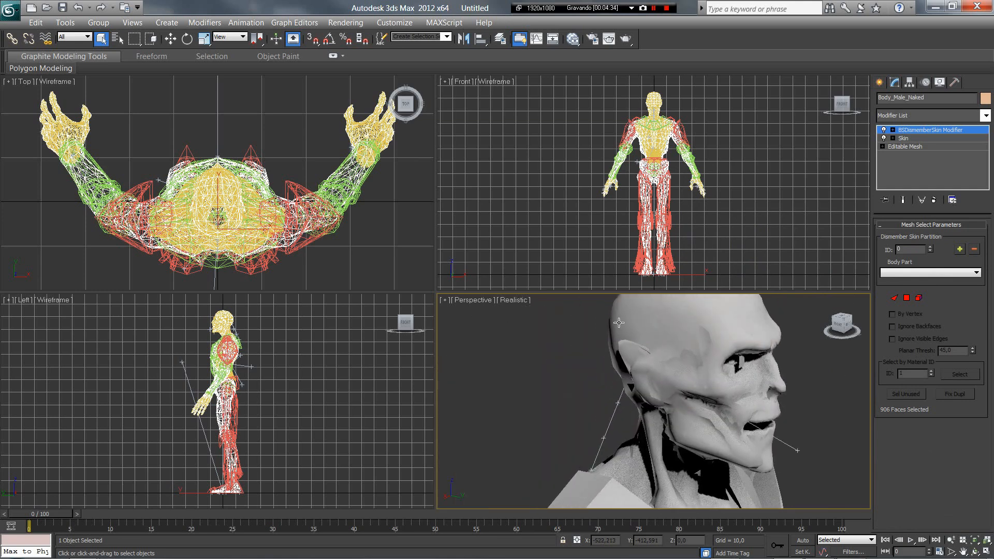
{"action": "left_click", "coordinate": [616, 337]}
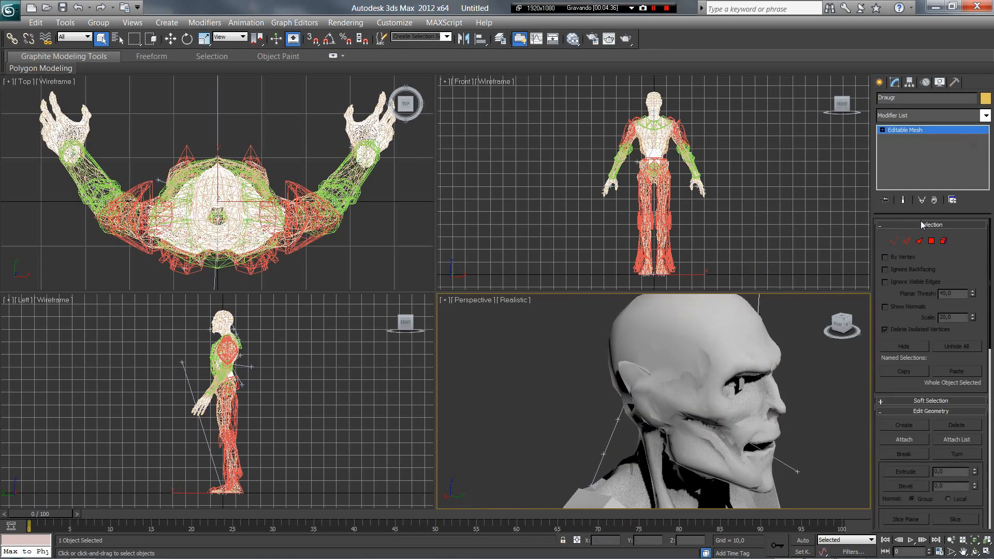
{"action": "scroll", "coordinate": [741, 409], "scroll_direction": "down", "scroll_amount": 10}
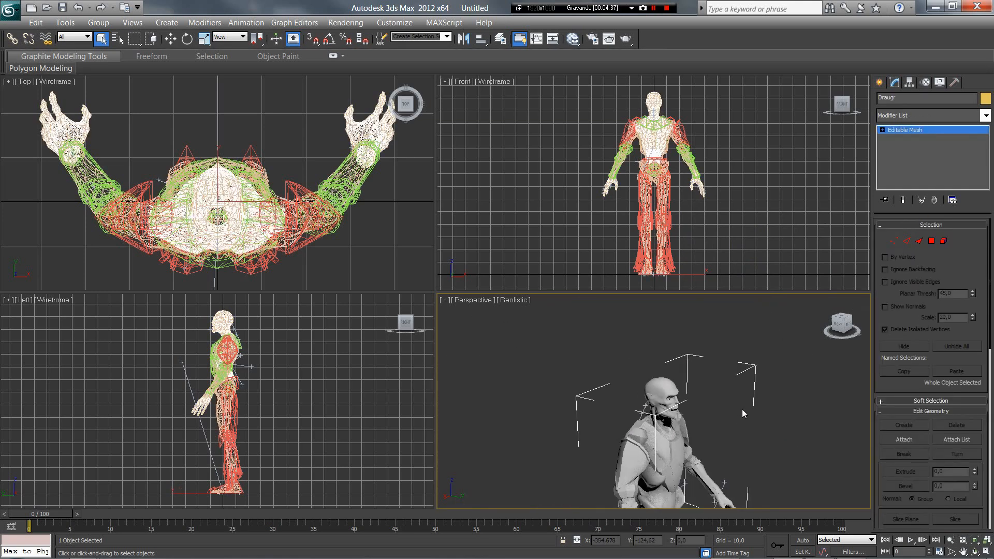
- Apply a Skin Wrap modifier to the custom Draugr mesh
{"action": "scroll", "coordinate": [742, 409], "scroll_direction": "up", "scroll_amount": 10}
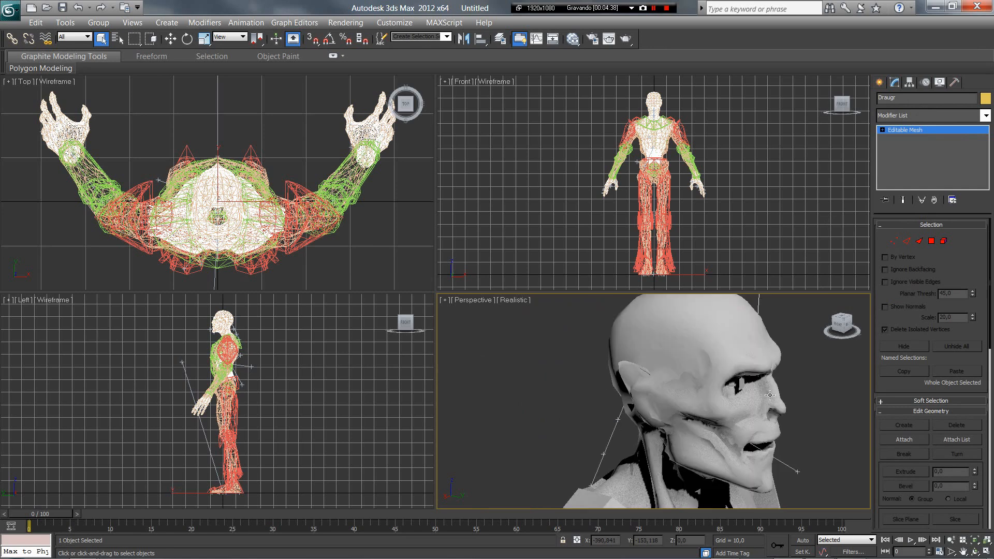
{"action": "left_click", "coordinate": [985, 116]}
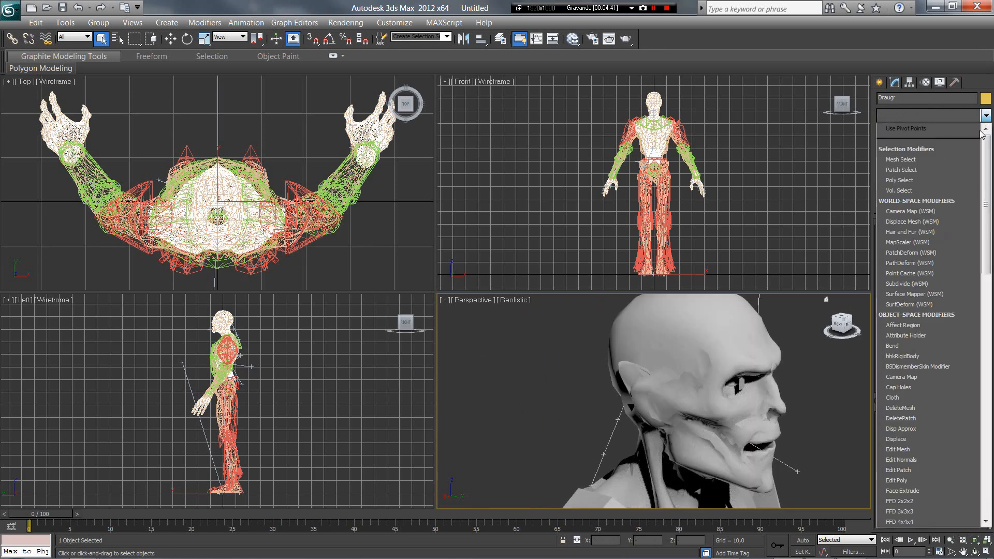
{"action": "left_click_drag", "start_coordinate": [986, 237], "coordinate": [967, 364]}
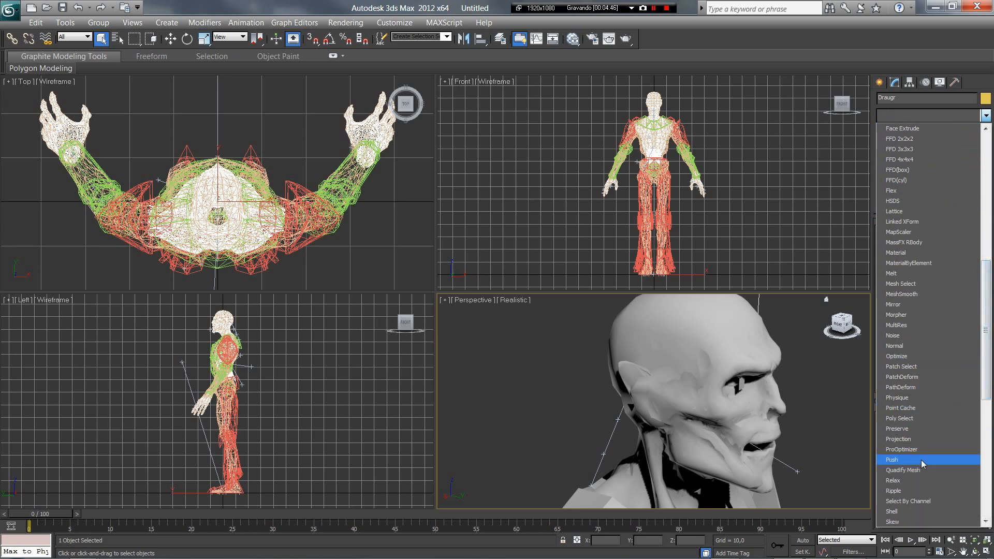
{"action": "scroll", "coordinate": [928, 419], "scroll_direction": "down", "scroll_amount": 1}
{"action": "scroll", "coordinate": [914, 499], "scroll_direction": "down", "scroll_amount": 1}
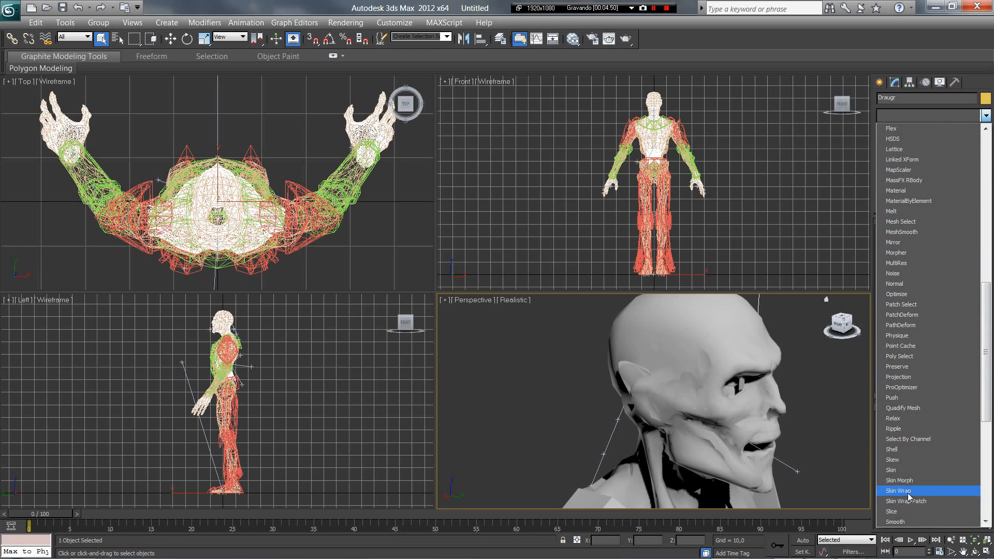
{"action": "left_click", "coordinate": [909, 492]}
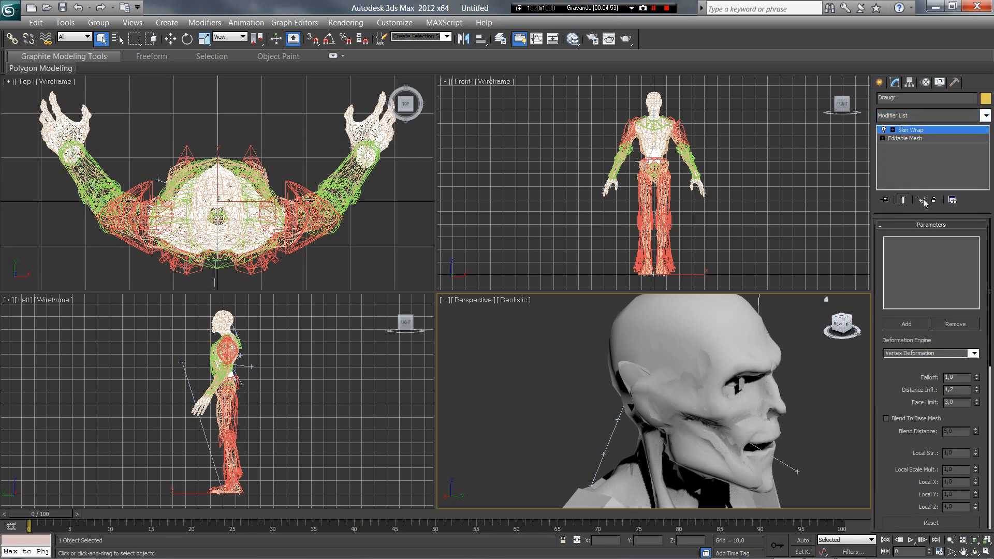
- Set Draugr's Skin Wrap deformation engine to Face Deformation and add the original Body_Male_Naked mesh as its wrap source
{"action": "left_click", "coordinate": [974, 355]}
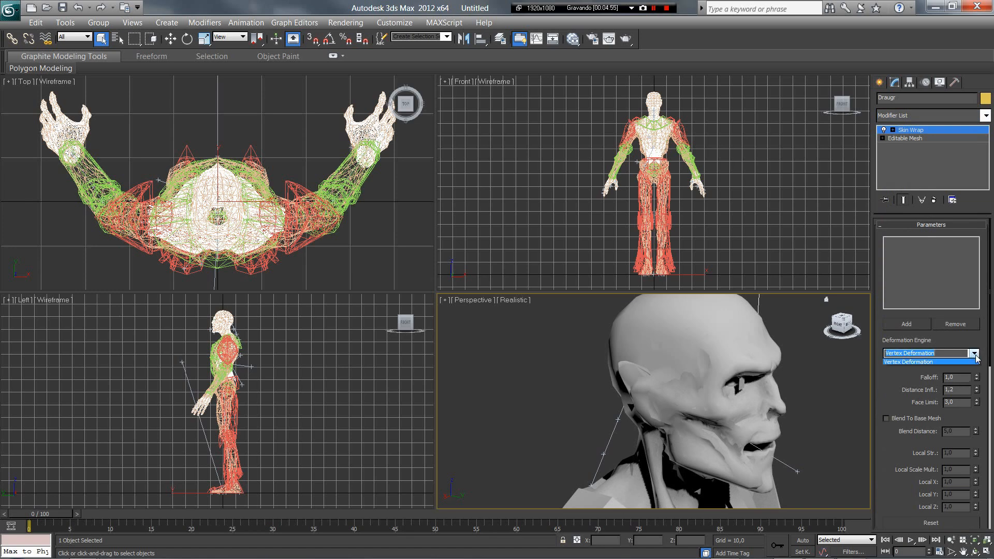
{"action": "left_click", "coordinate": [918, 363]}
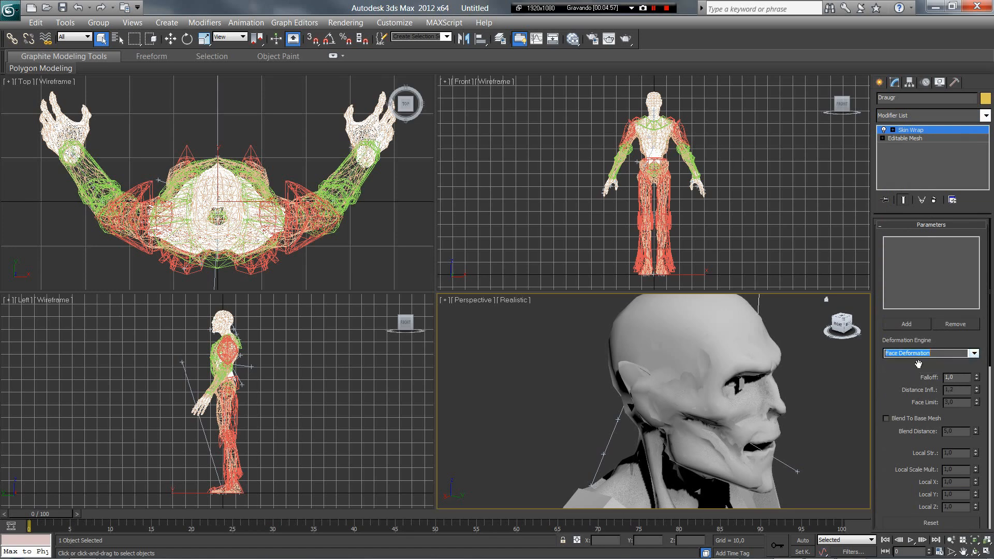
{"action": "left_click", "coordinate": [906, 325]}
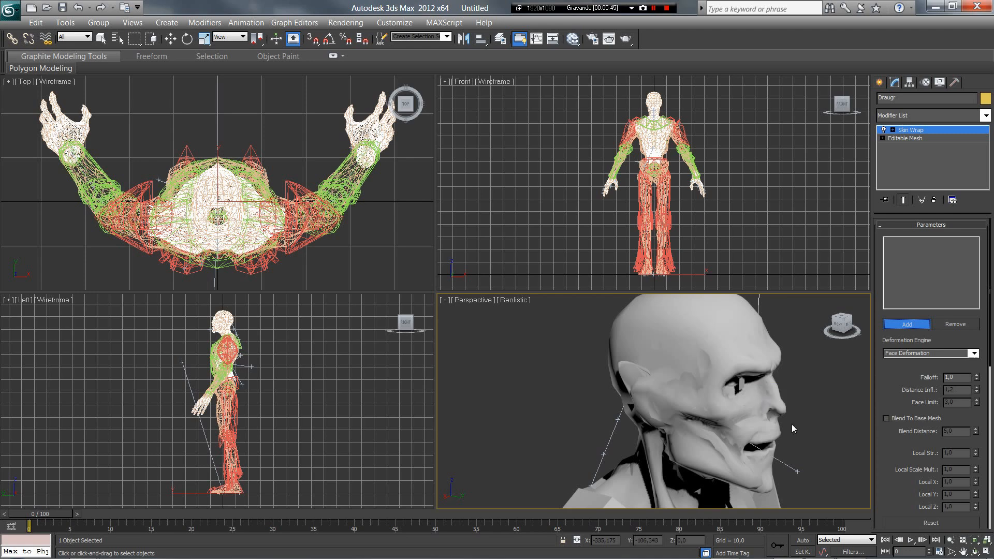
{"action": "left_click", "coordinate": [767, 397]}
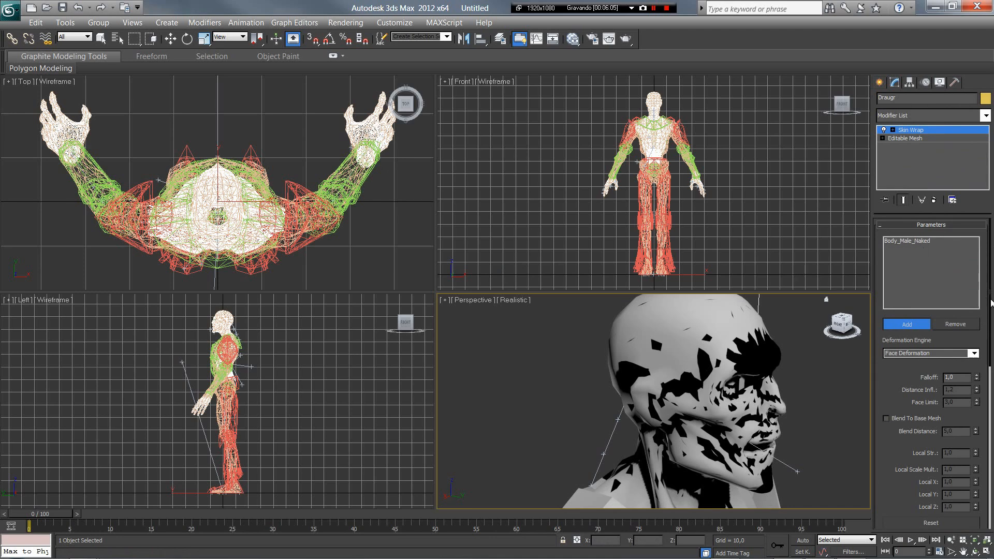
- Convert Draugr's wrap to a Skin modifier with Weight All Points enabled, and delete the leftover Skin Wrap modifier
{"action": "scroll", "coordinate": [991, 303], "scroll_direction": "down", "scroll_amount": 5}
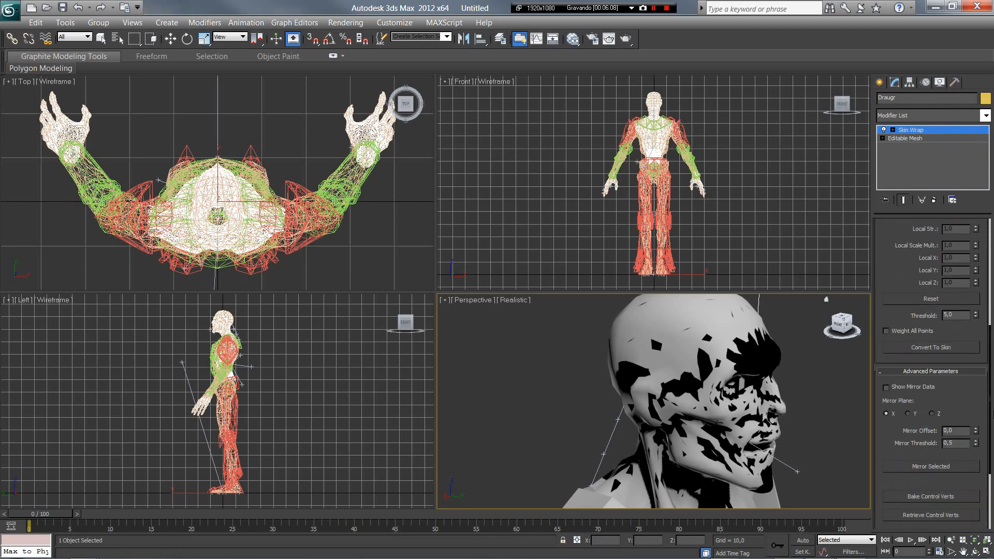
{"action": "left_click", "coordinate": [886, 331]}
{"action": "left_click", "coordinate": [962, 348]}
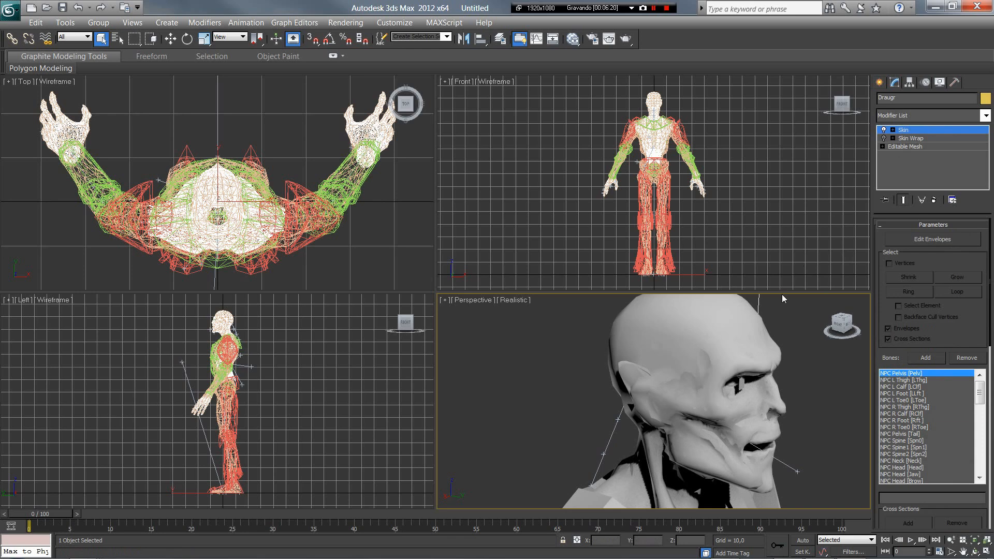
{"action": "right_click", "coordinate": [916, 141]}
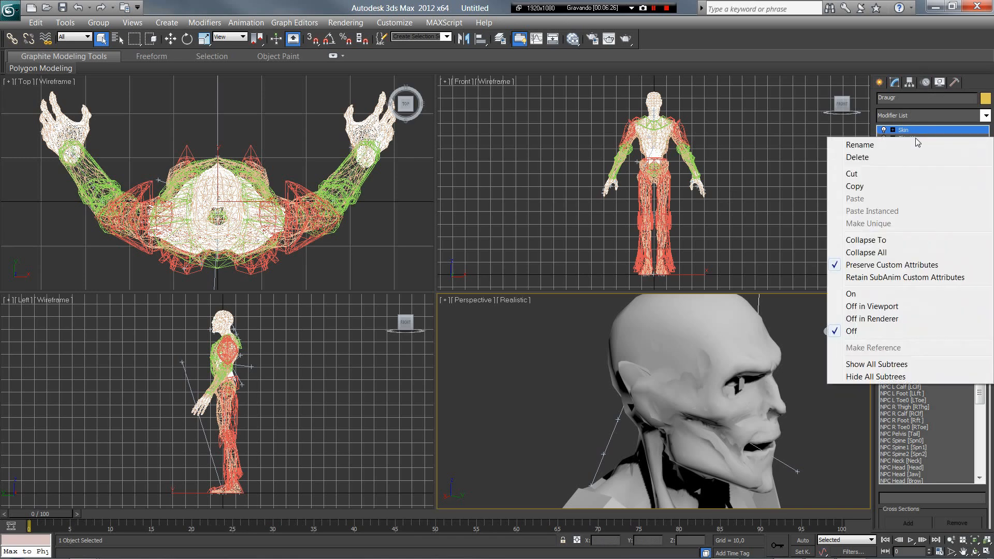
{"action": "left_click", "coordinate": [865, 158]}
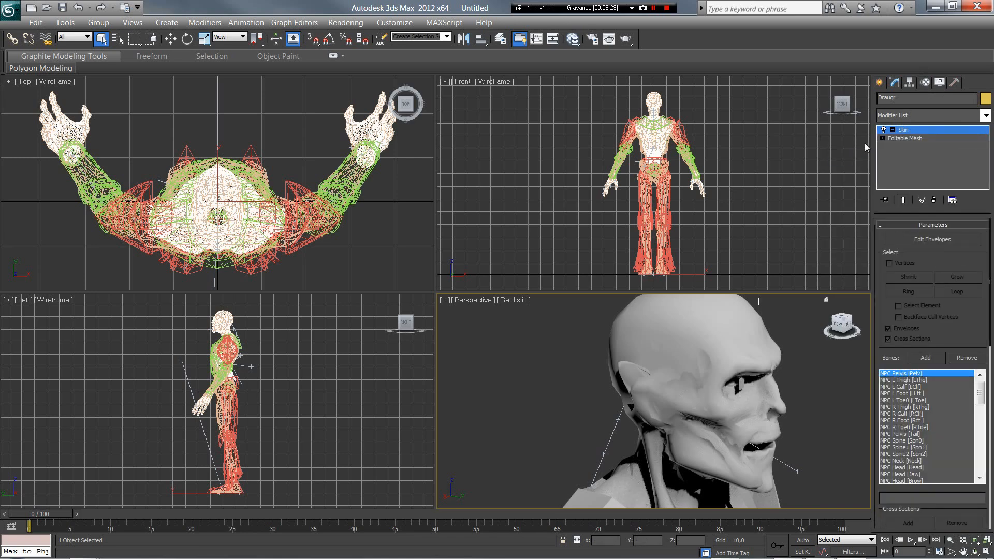
- Add a BSDismemberSkin Modifier above Draugr's Skin modifier and activate polygon selection in it
{"action": "left_click", "coordinate": [908, 119]}
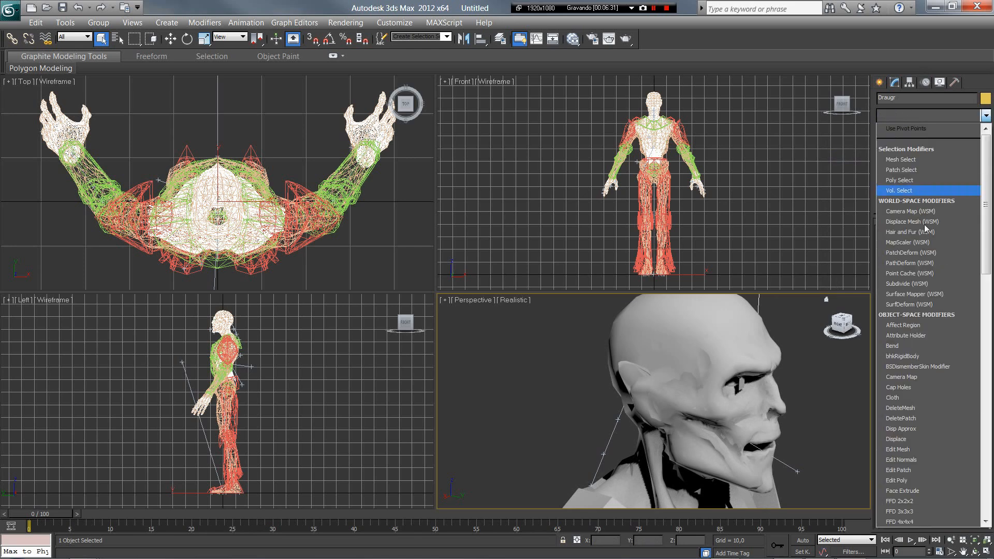
{"action": "left_click", "coordinate": [944, 366]}
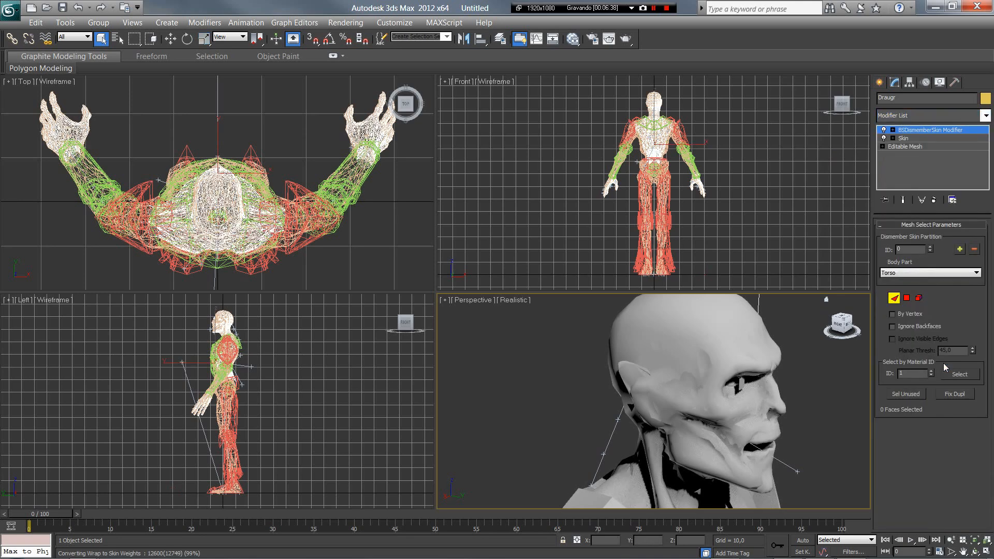
{"action": "left_click", "coordinate": [906, 298]}
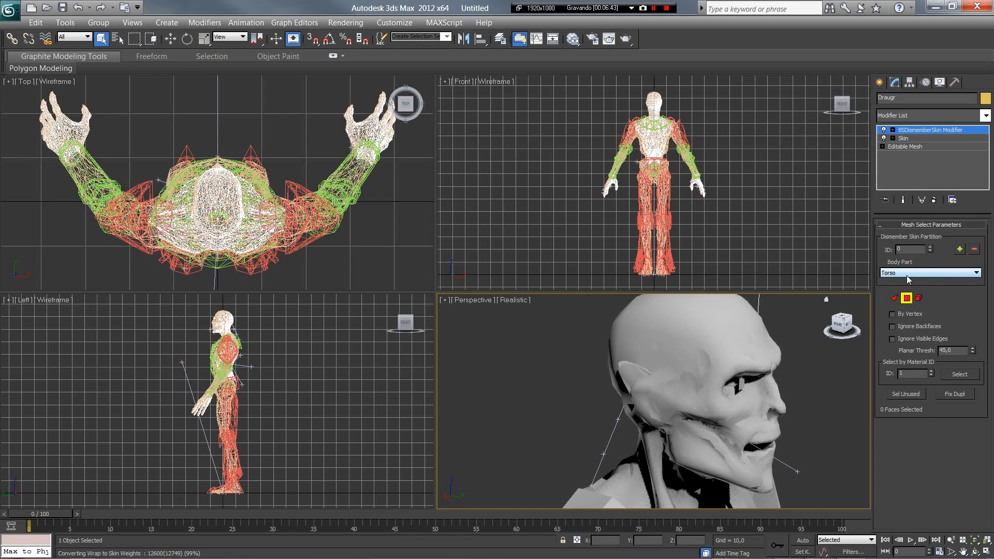
- Select all of Draugr's faces and assign them to the Torso body part in dismember partition 0
{"action": "scroll", "coordinate": [735, 417], "scroll_direction": "down", "scroll_amount": 10}
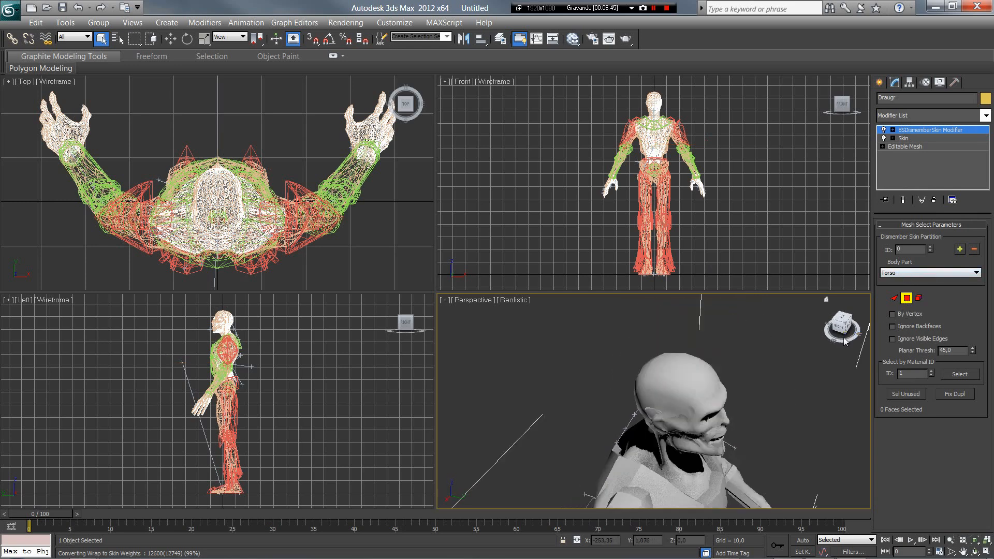
{"action": "middle_click_drag", "start_coordinate": [736, 417], "coordinate": [710, 377]}
{"action": "scroll", "coordinate": [710, 377], "scroll_direction": "down", "scroll_amount": 4}
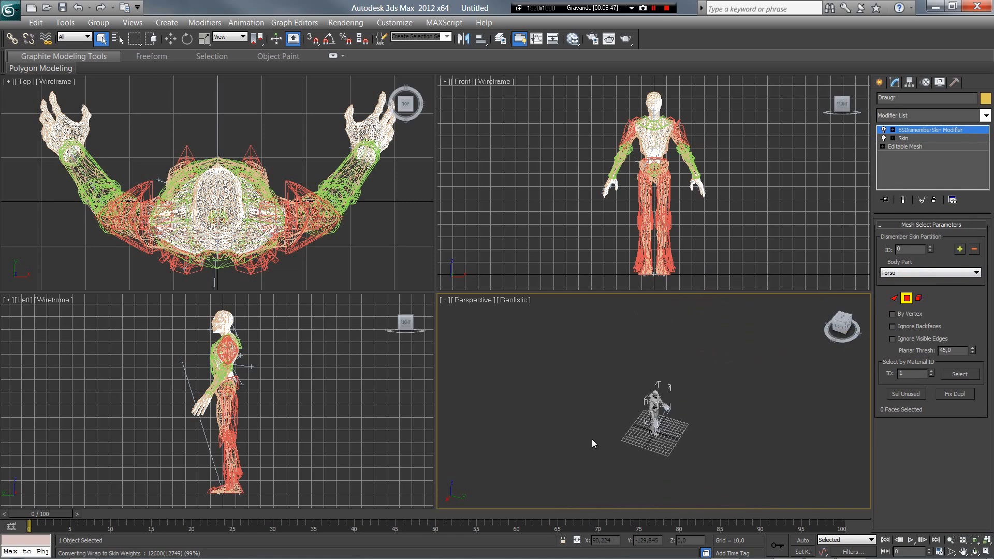
{"action": "left_click_drag", "start_coordinate": [518, 499], "coordinate": [756, 365]}
{"action": "scroll", "coordinate": [710, 388], "scroll_direction": "up", "scroll_amount": 2}
{"action": "scroll", "coordinate": [709, 387], "scroll_direction": "up", "scroll_amount": 3}
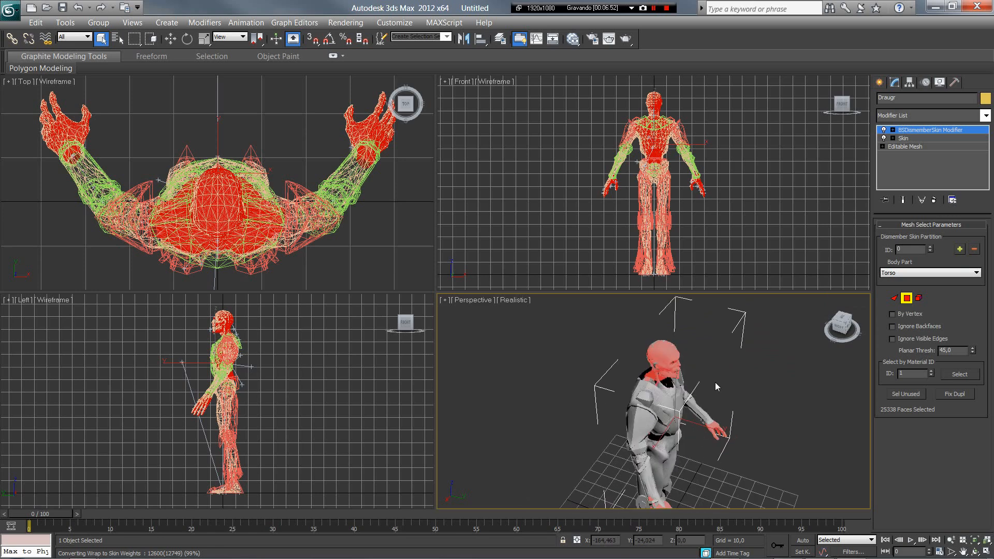
{"action": "scroll", "coordinate": [748, 325], "scroll_direction": "up", "scroll_amount": 5}
{"action": "middle_click_drag", "start_coordinate": [776, 356], "coordinate": [694, 411]}
{"action": "scroll", "coordinate": [694, 410], "scroll_direction": "up", "scroll_amount": 4}
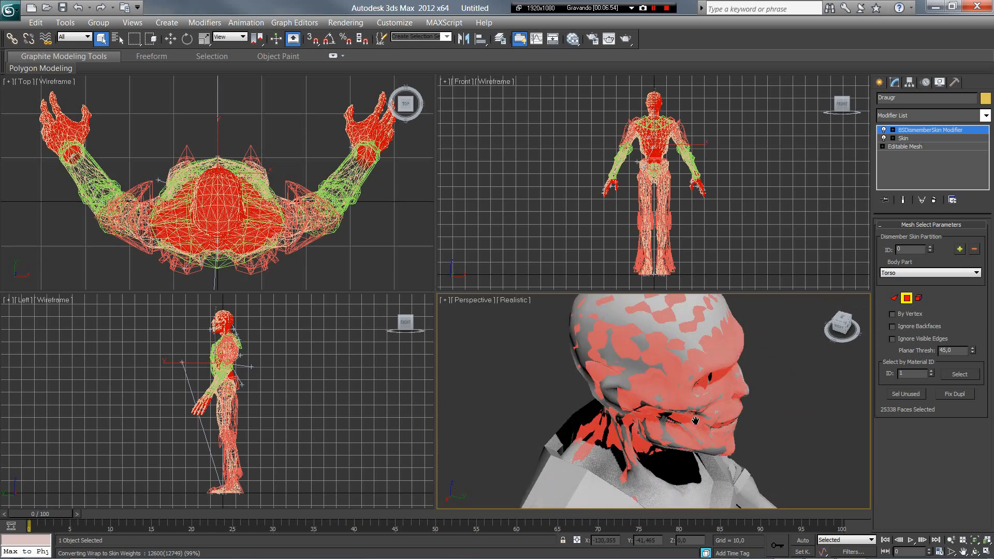
{"action": "left_click", "coordinate": [918, 275]}
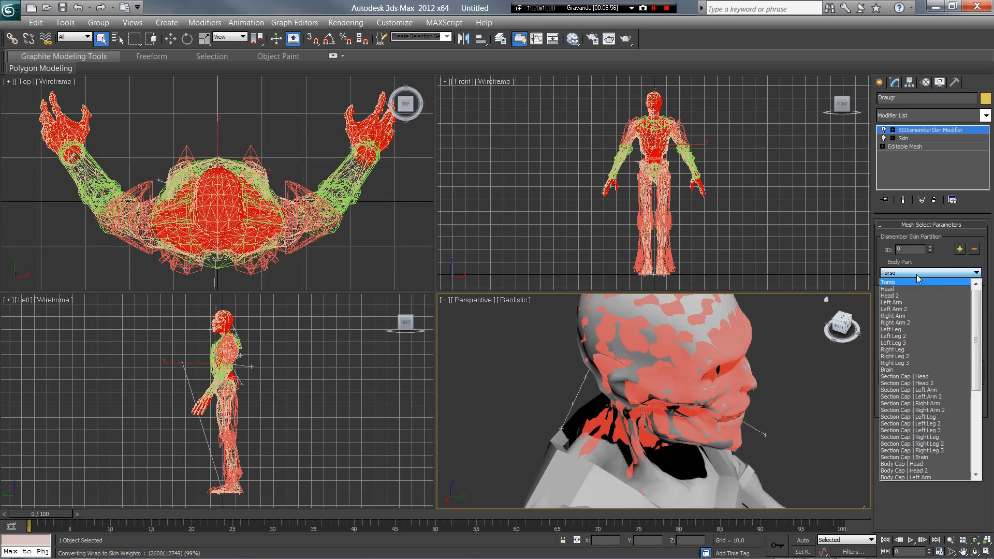
{"action": "left_click", "coordinate": [890, 283]}
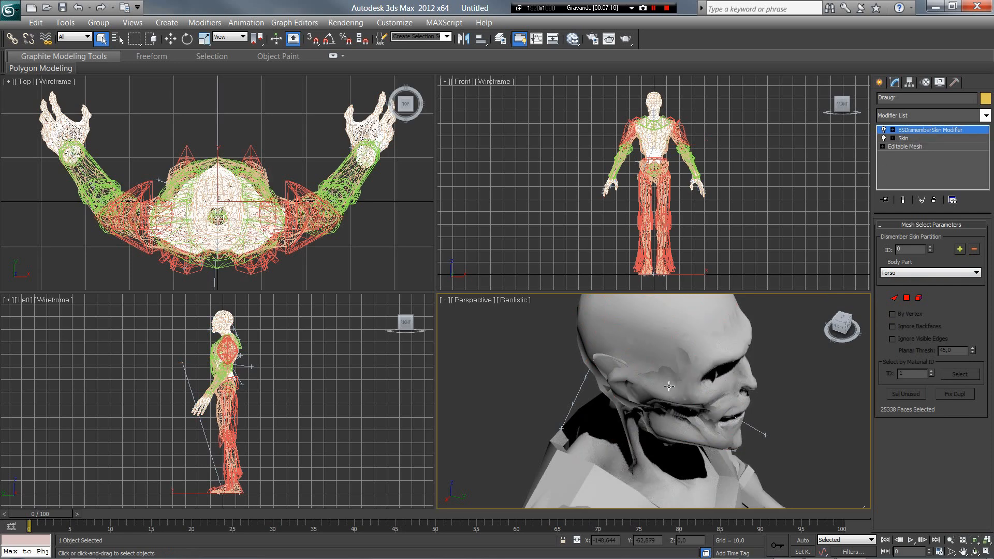
- Select the SphereParts armor mesh on the chest and apply a Skin Wrap modifier to it
{"action": "middle_click_drag", "start_coordinate": [669, 389], "coordinate": [657, 283]}
{"action": "left_click", "coordinate": [840, 329]}
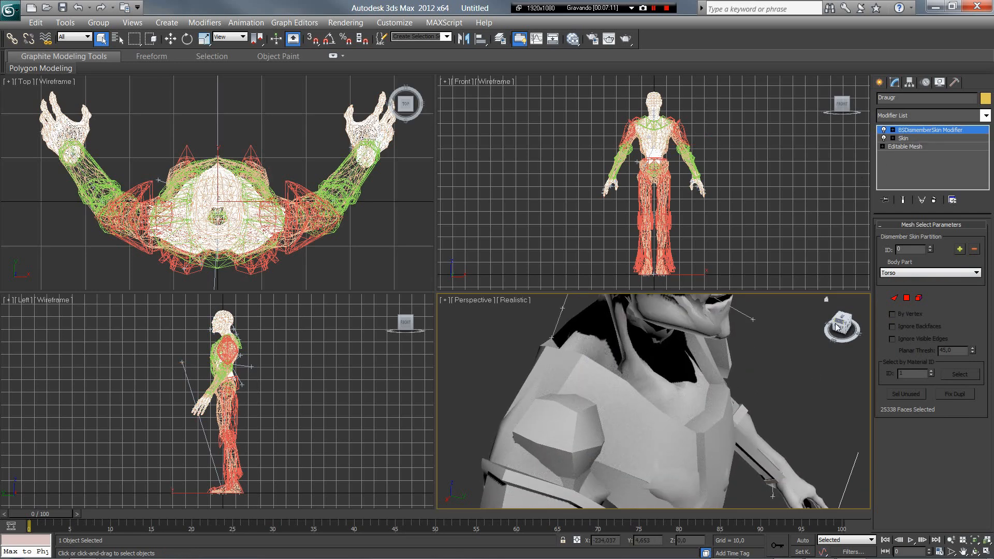
{"action": "middle_click_drag", "start_coordinate": [683, 373], "coordinate": [864, 483]}
{"action": "scroll", "coordinate": [761, 481], "scroll_direction": "up", "scroll_amount": 2}
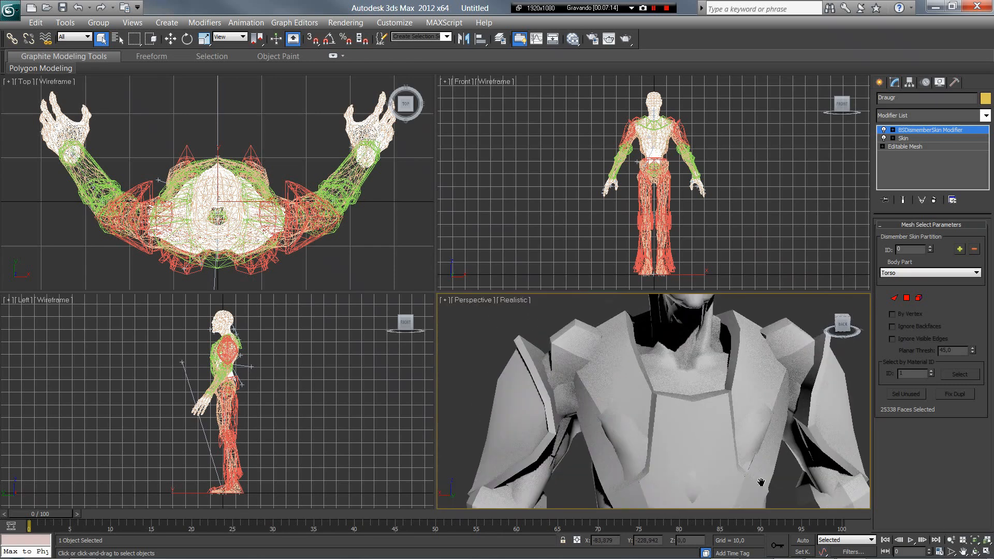
{"action": "left_click", "coordinate": [676, 428]}
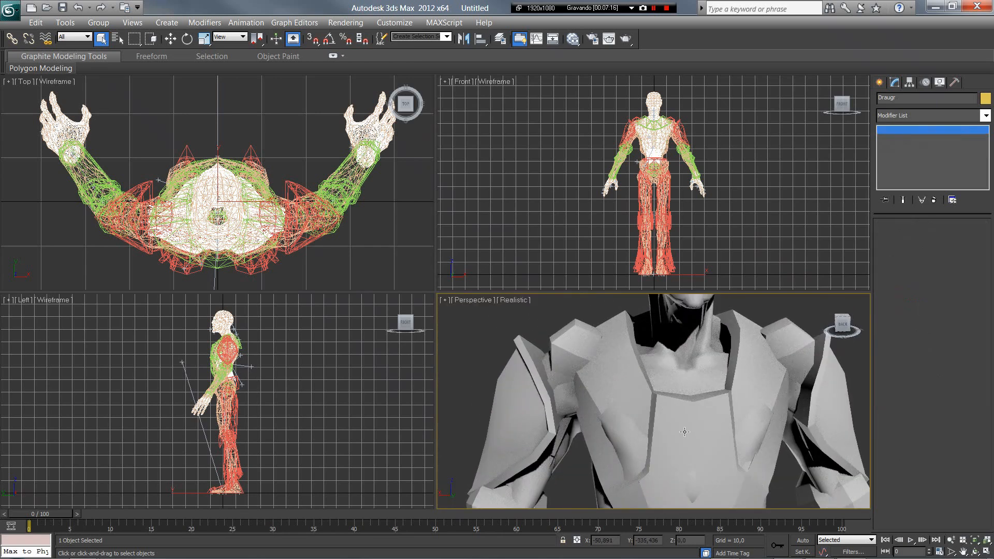
{"action": "left_click", "coordinate": [906, 111]}
{"action": "scroll", "coordinate": [933, 361], "scroll_direction": "down", "scroll_amount": 7}
{"action": "scroll", "coordinate": [937, 448], "scroll_direction": "down", "scroll_amount": 9}
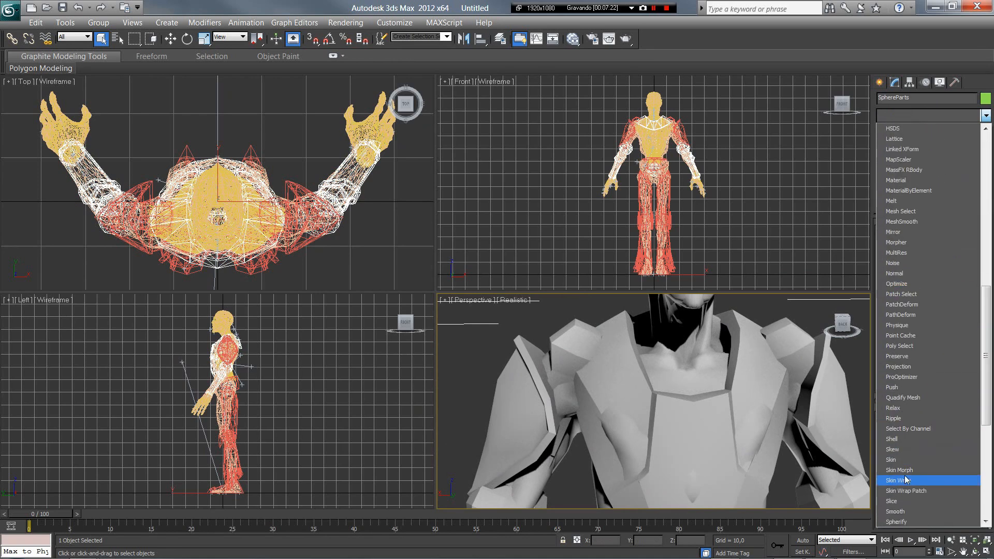
{"action": "left_click", "coordinate": [939, 484]}
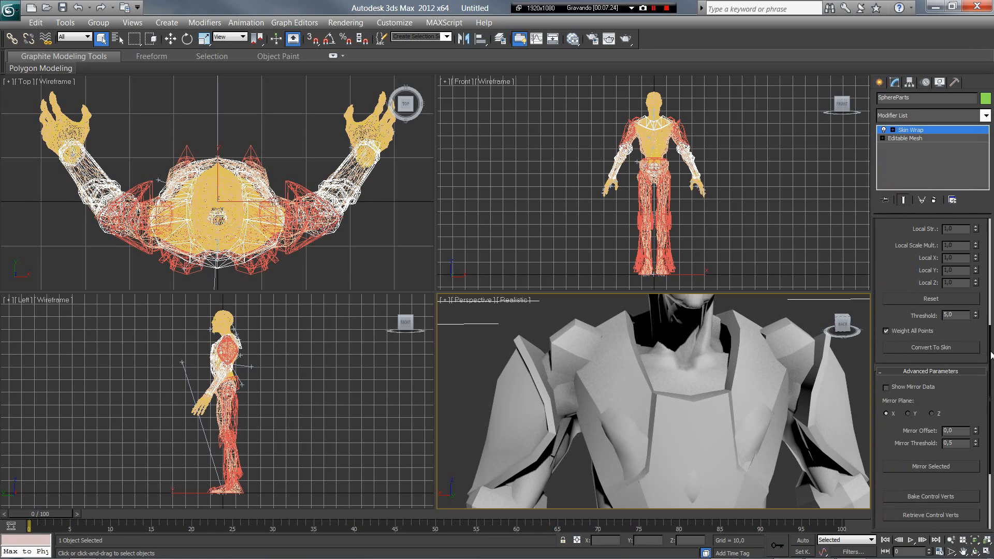
- Keep Face Deformation as SphereParts' wrap engine and add Body_Male_Naked as its wrap source
{"action": "left_click_drag", "start_coordinate": [992, 355], "coordinate": [992, 235]}
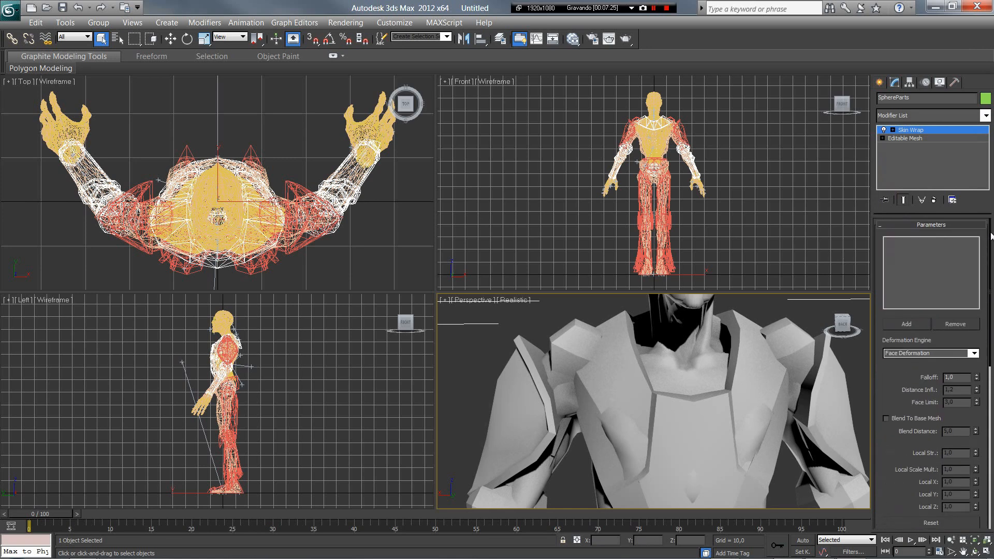
{"action": "left_click", "coordinate": [966, 353]}
{"action": "left_click", "coordinate": [972, 355]}
{"action": "left_click", "coordinate": [912, 328]}
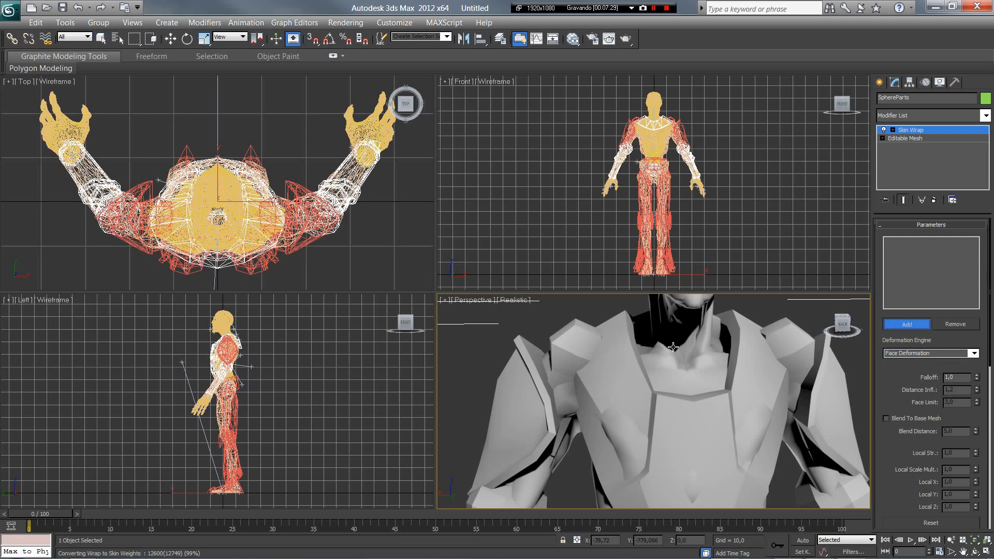
{"action": "left_click", "coordinate": [709, 359]}
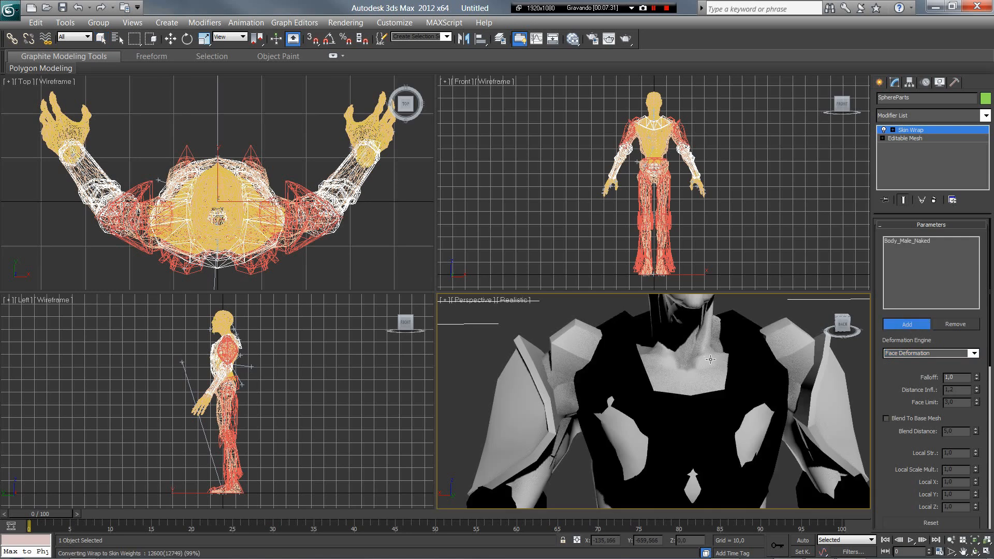
- Convert the SphereParts wrap to a Skin modifier and delete its Skin Wrap modifier
{"action": "left_click_drag", "start_coordinate": [989, 358], "coordinate": [989, 418]}
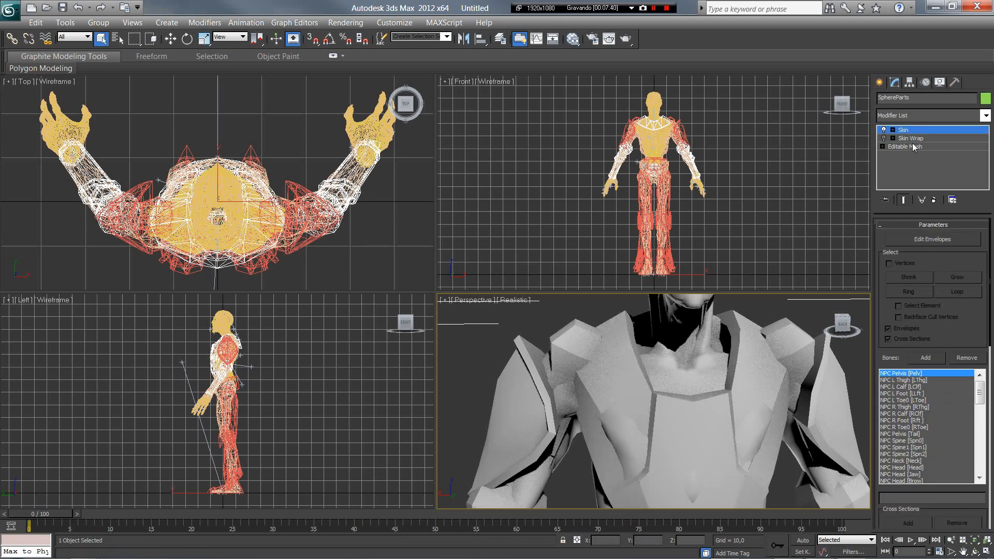
{"action": "right_click", "coordinate": [911, 138]}
{"action": "left_click", "coordinate": [891, 155]}
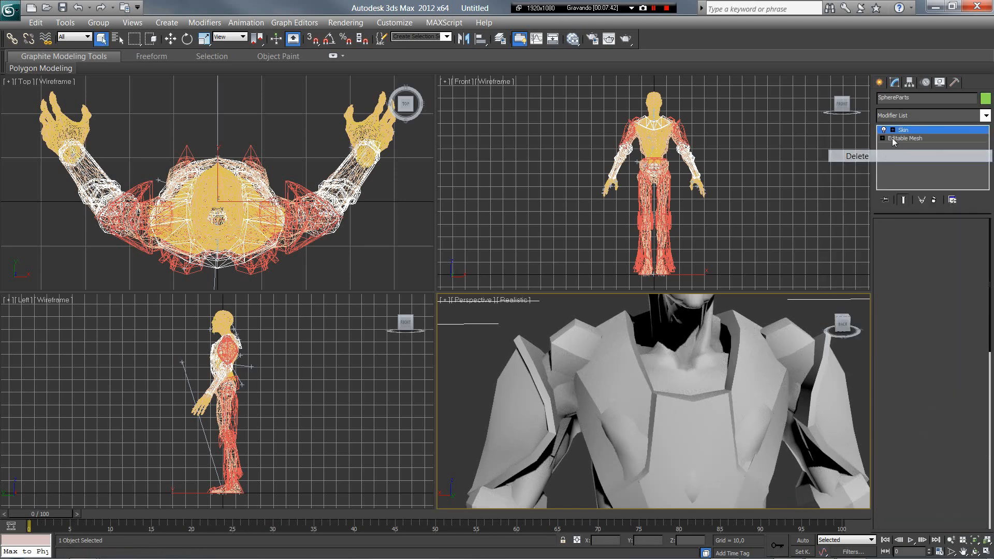
- Add a BSDismemberSkin Modifier to SphereParts and activate polygon selection in it
{"action": "left_click", "coordinate": [909, 117]}
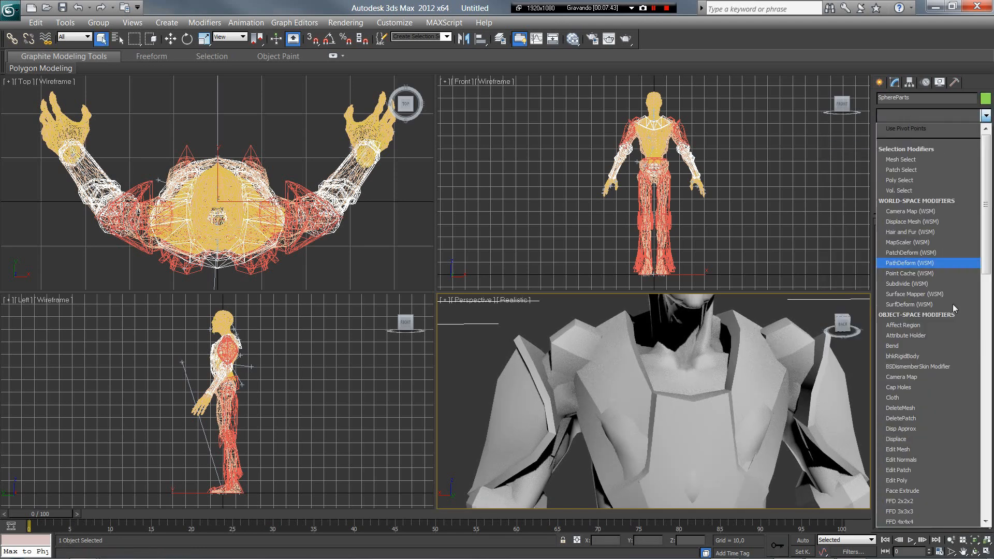
{"action": "left_click", "coordinate": [958, 366]}
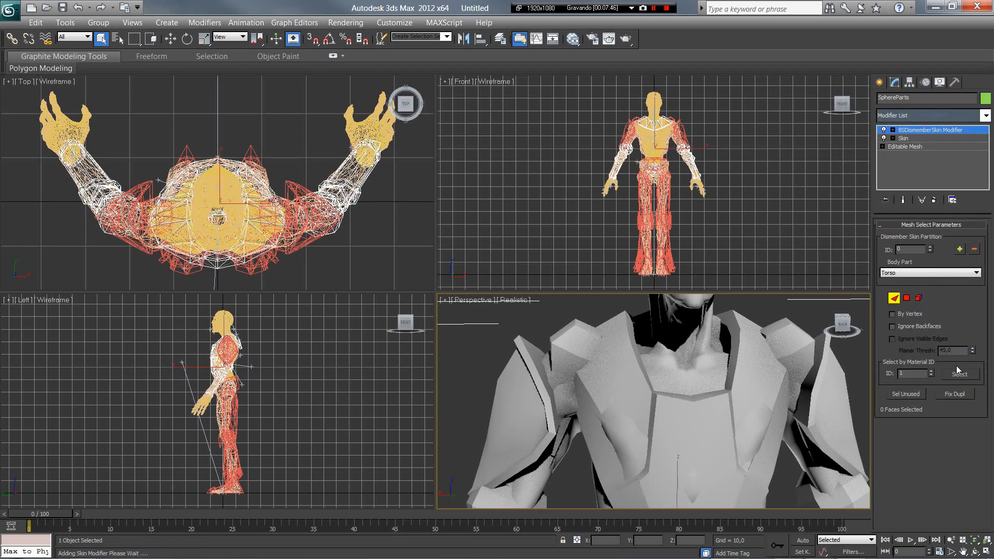
{"action": "left_click", "coordinate": [907, 298]}
{"action": "left_click", "coordinate": [845, 336]}
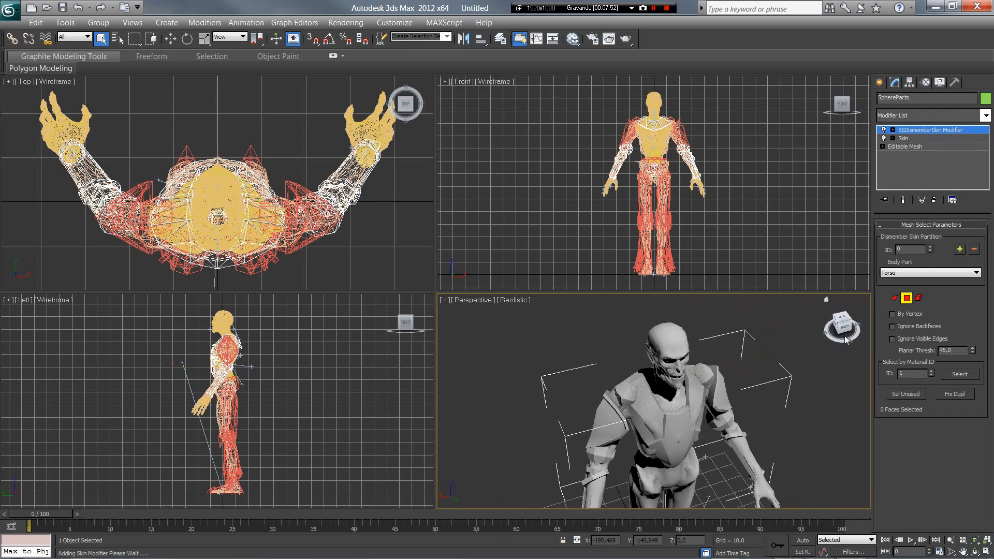
- Select all polygons of SphereParts, assign them the Torso body part, and leave polygon selection
{"action": "left_click_drag", "start_coordinate": [787, 312], "coordinate": [652, 402]}
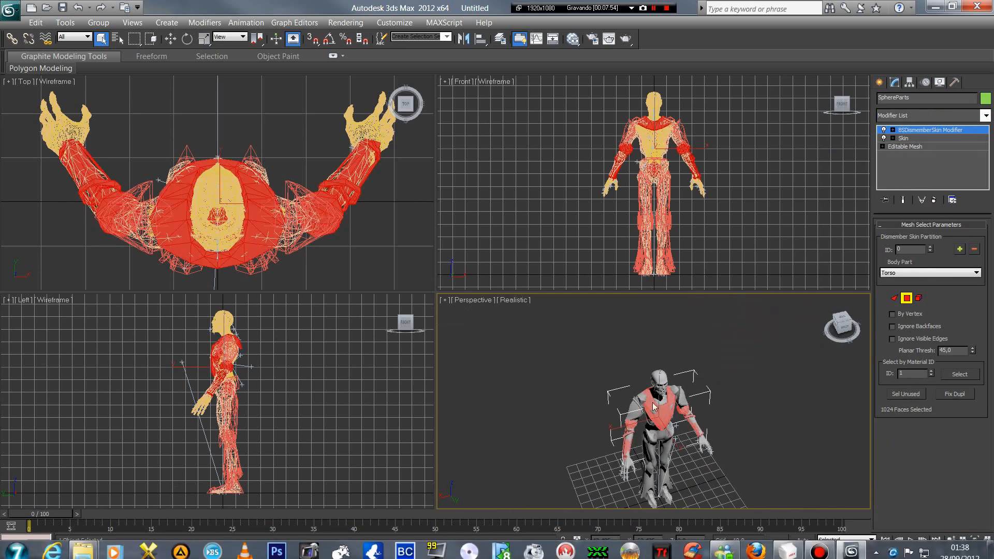
{"action": "left_click", "coordinate": [895, 274]}
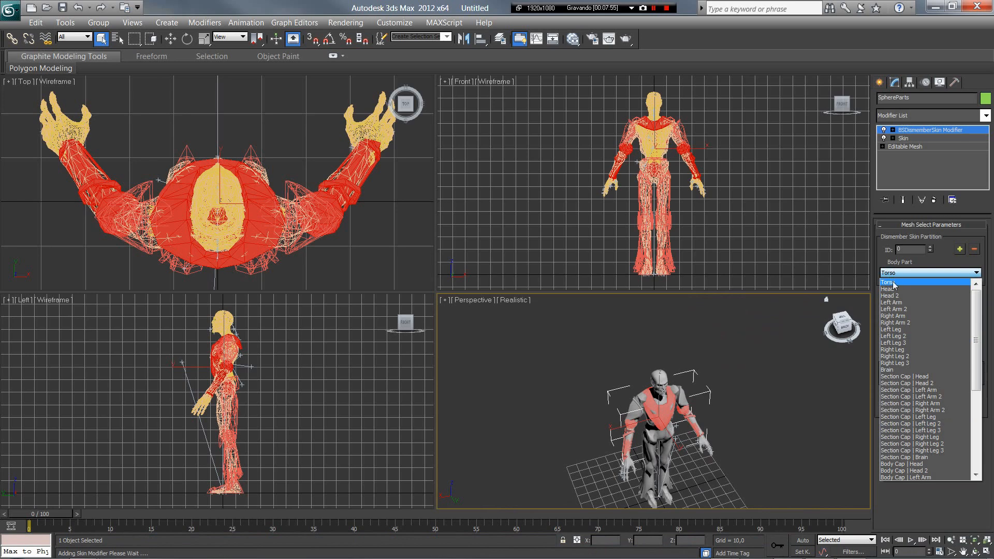
{"action": "left_click", "coordinate": [894, 283]}
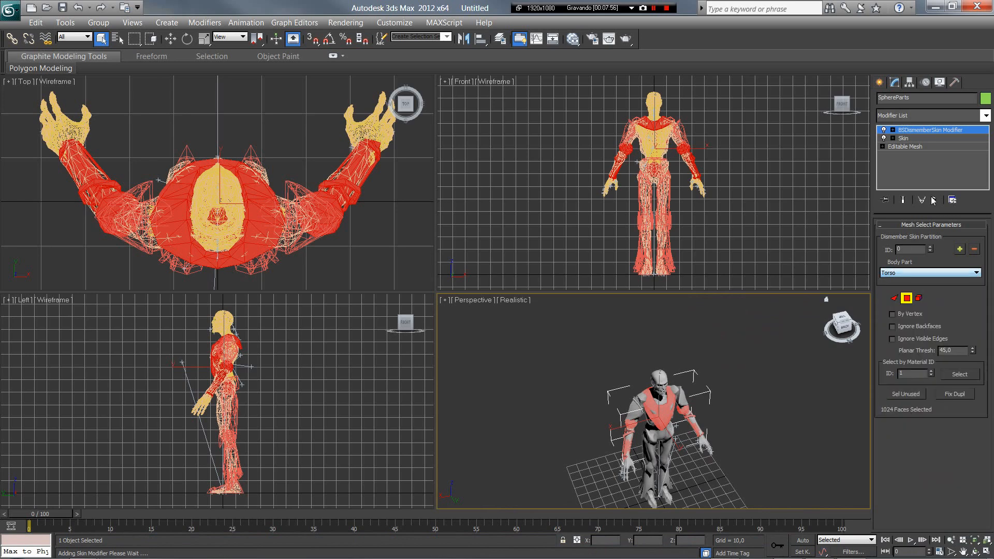
{"action": "left_click", "coordinate": [918, 133]}
- Select the CenturionParts armor mesh at the shoulder and apply a Skin Wrap modifier to it
{"action": "scroll", "coordinate": [605, 372], "scroll_direction": "up", "scroll_amount": 5}
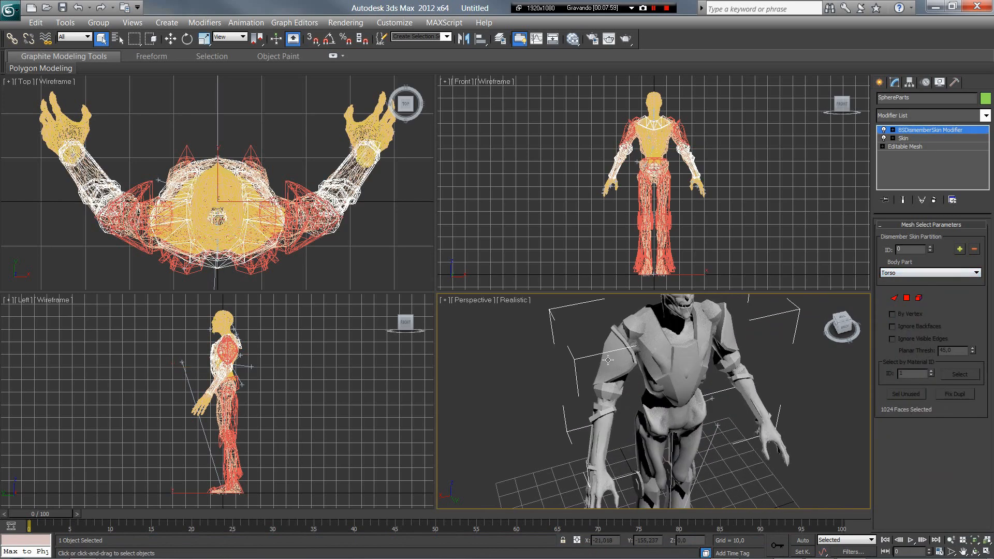
{"action": "left_click", "coordinate": [607, 359]}
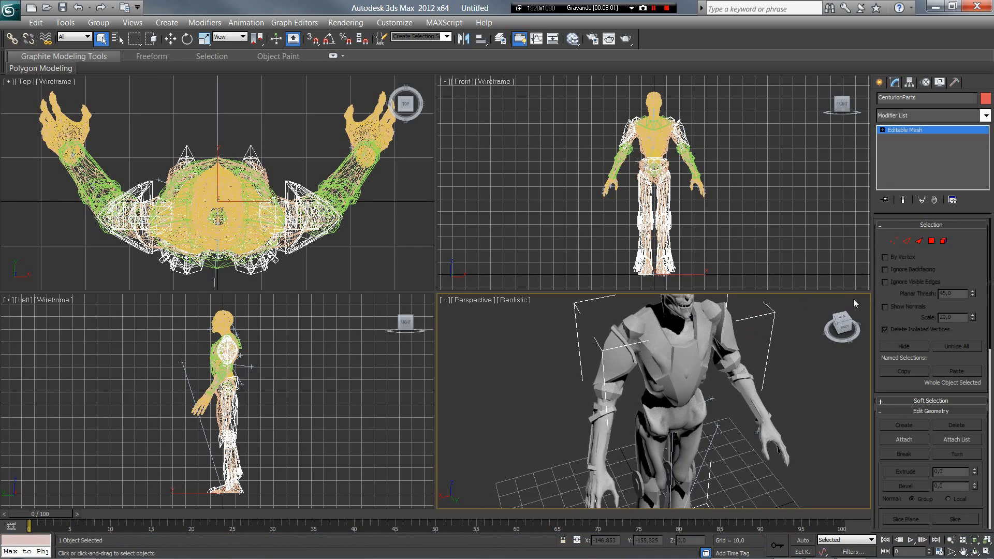
{"action": "left_click", "coordinate": [931, 115]}
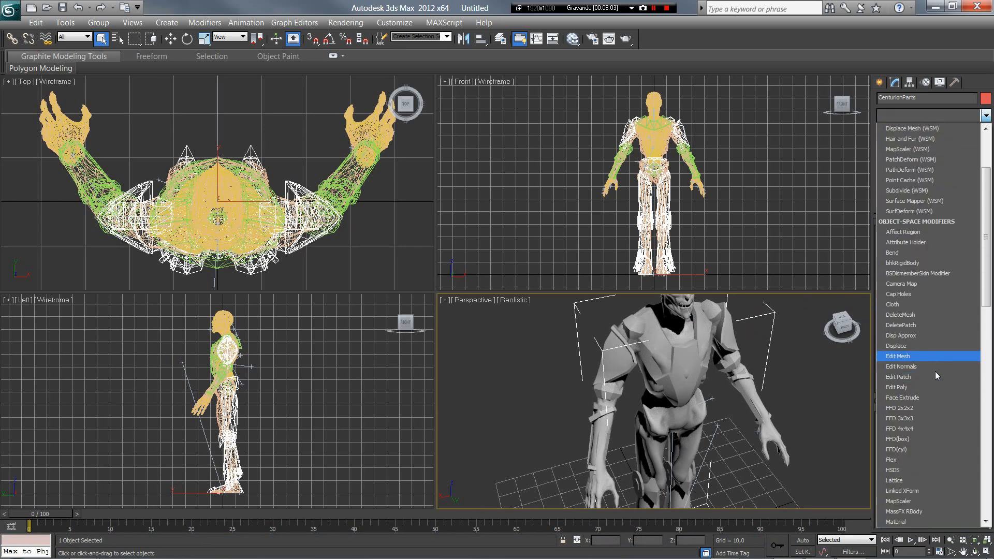
{"action": "scroll", "coordinate": [932, 396], "scroll_direction": "down", "scroll_amount": 12}
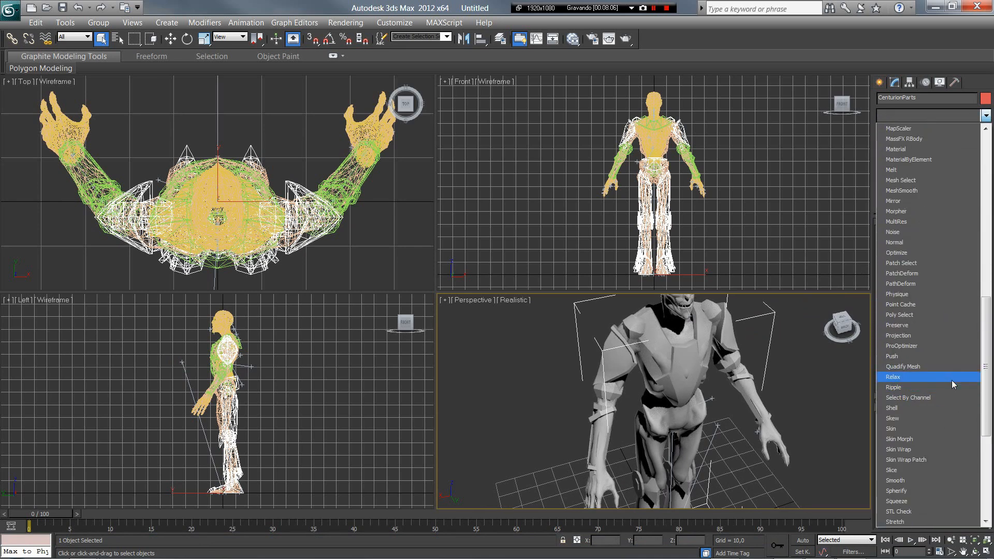
{"action": "scroll", "coordinate": [948, 383], "scroll_direction": "down", "scroll_amount": 4}
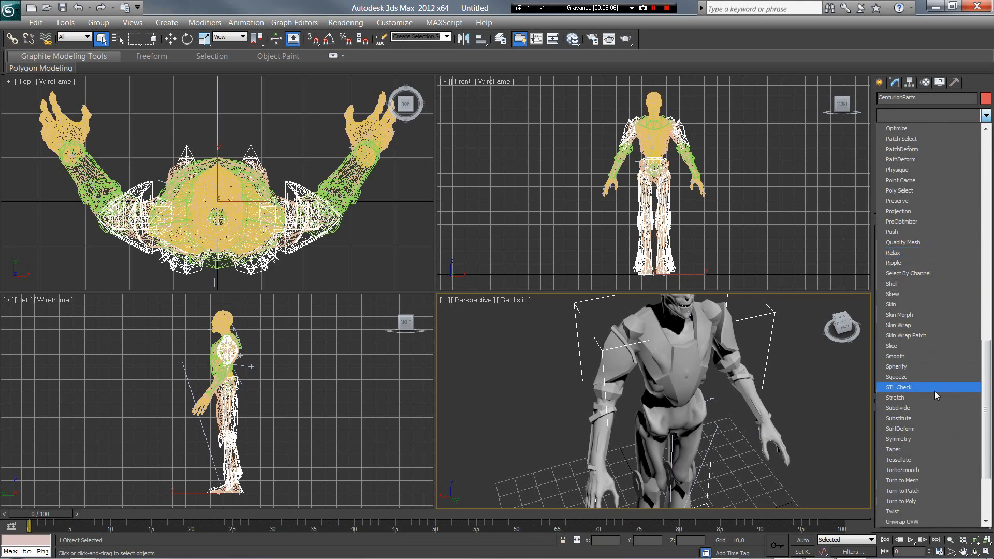
{"action": "left_click", "coordinate": [916, 328]}
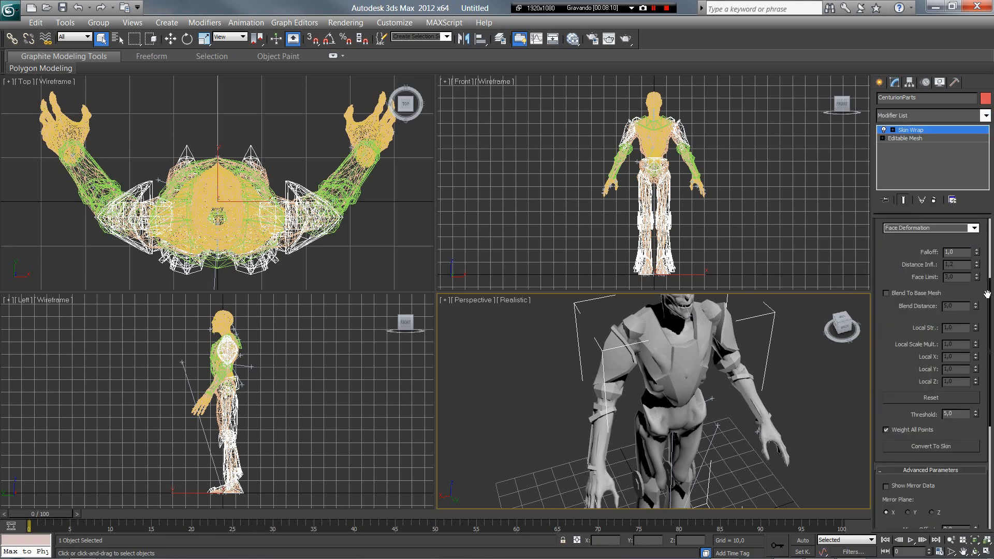
- Add Body_Male_Naked as the wrap source of CenturionParts, keeping Face Deformation as the deformation engine
{"action": "scroll", "coordinate": [991, 297], "scroll_direction": "up", "scroll_amount": 5}
{"action": "left_click", "coordinate": [907, 315]}
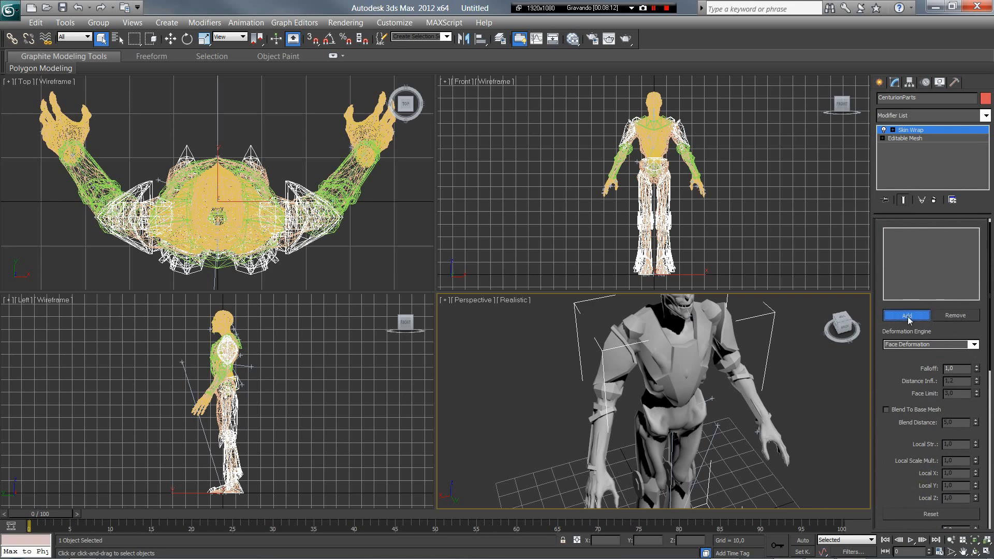
{"action": "left_click", "coordinate": [679, 335]}
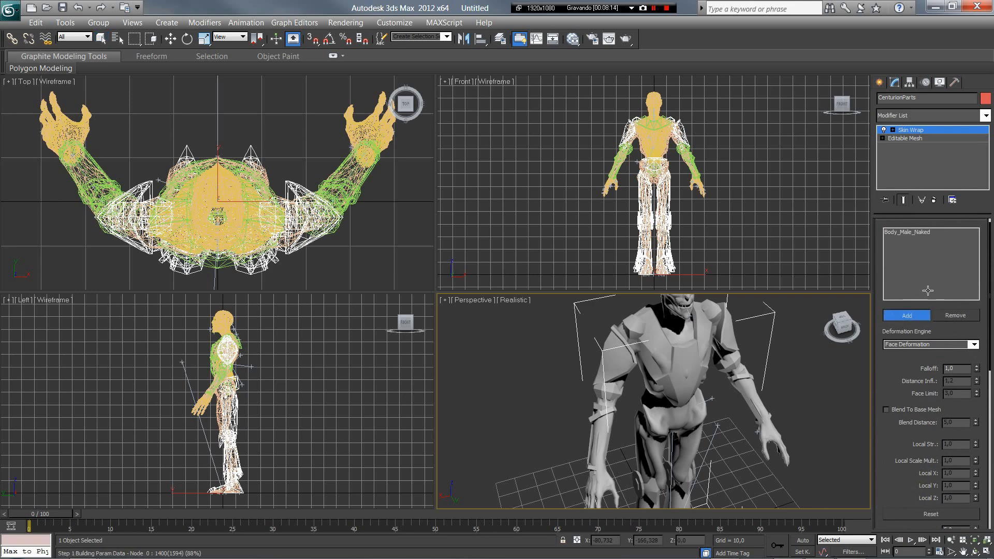
- Convert the CenturionParts wrap to a Skin modifier and delete its Skin Wrap modifier
{"action": "scroll", "coordinate": [991, 357], "scroll_direction": "down", "scroll_amount": 5}
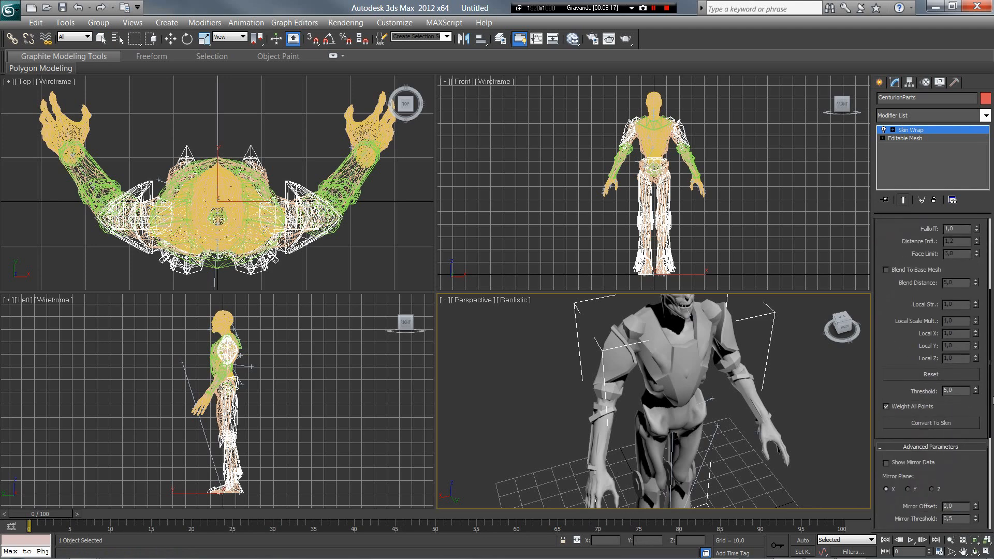
{"action": "left_click", "coordinate": [936, 426]}
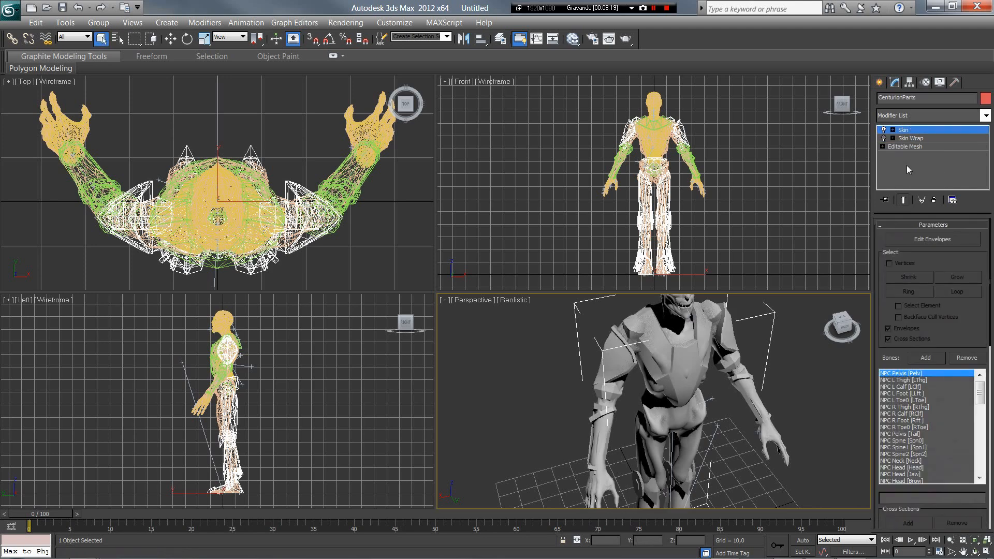
{"action": "right_click", "coordinate": [911, 139]}
{"action": "left_click", "coordinate": [888, 159]}
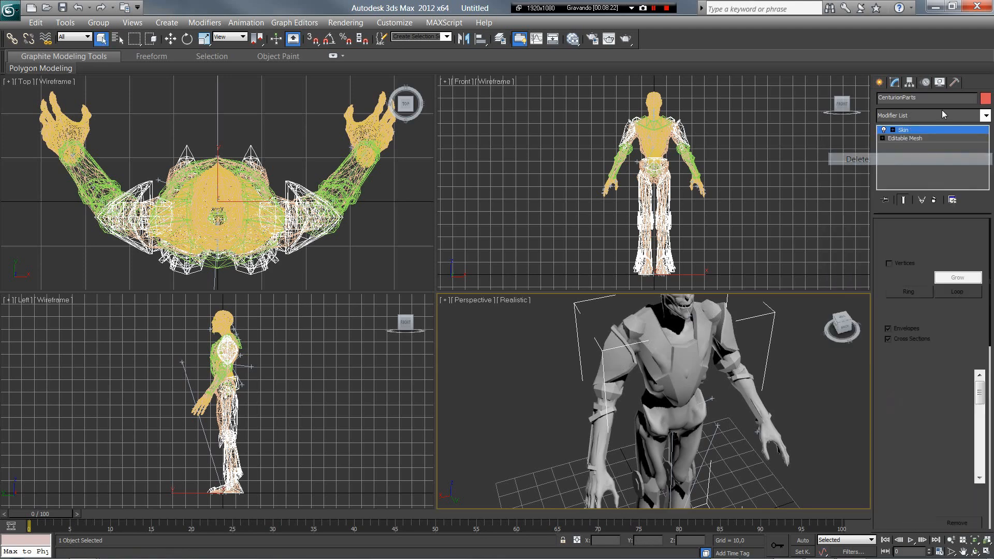
- Add a BSDismemberSkin Modifier to CenturionParts and activate polygon selection in it
{"action": "left_click", "coordinate": [927, 111]}
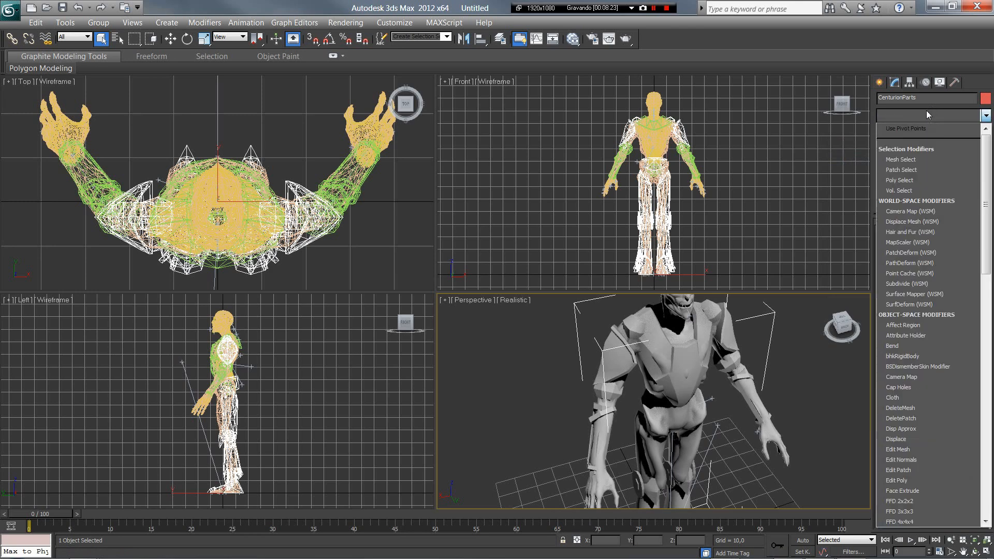
{"action": "left_click", "coordinate": [941, 367]}
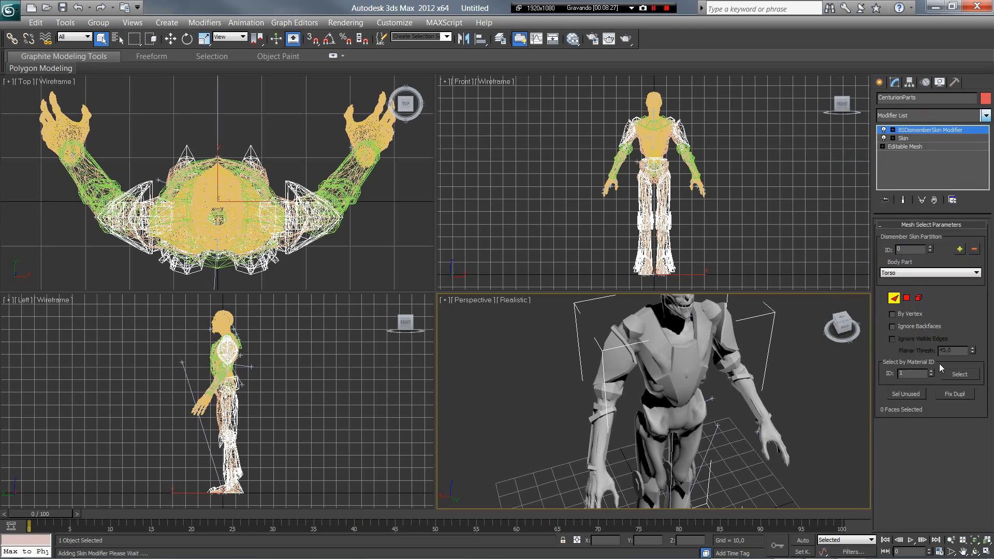
{"action": "left_click", "coordinate": [909, 298]}
- Select all polygons of CenturionParts, assign them the Torso body part, and leave polygon selection
{"action": "left_click", "coordinate": [844, 332]}
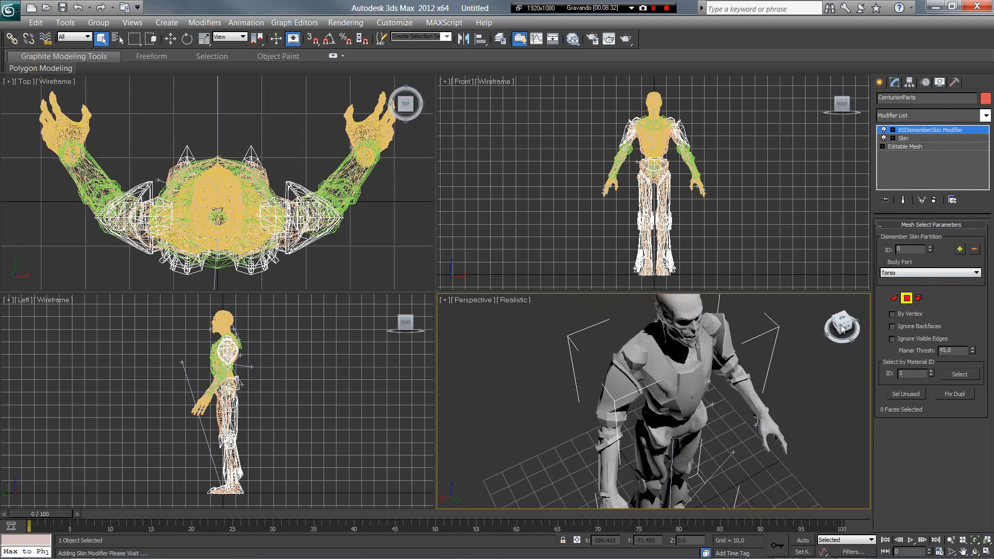
{"action": "left_click_drag", "start_coordinate": [777, 316], "coordinate": [628, 492]}
{"action": "scroll", "coordinate": [724, 382], "scroll_direction": "up", "scroll_amount": 6}
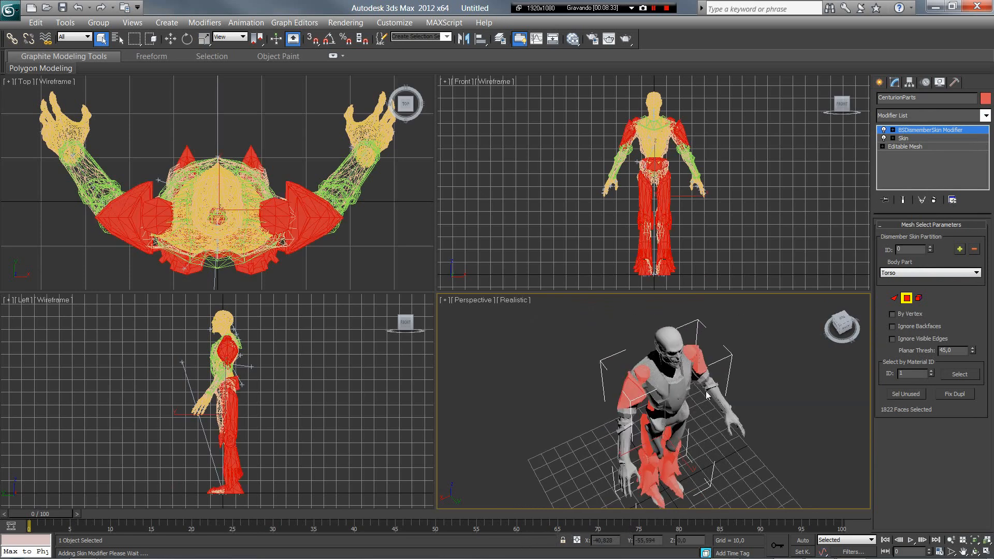
{"action": "mouse_move", "coordinate": [841, 327]}
{"action": "left_mouse_down"}
{"action": "mouse_move", "coordinate": [821, 336]}
{"action": "mouse_move", "coordinate": [845, 326]}
{"action": "mouse_move", "coordinate": [831, 327]}
{"action": "left_mouse_up"}
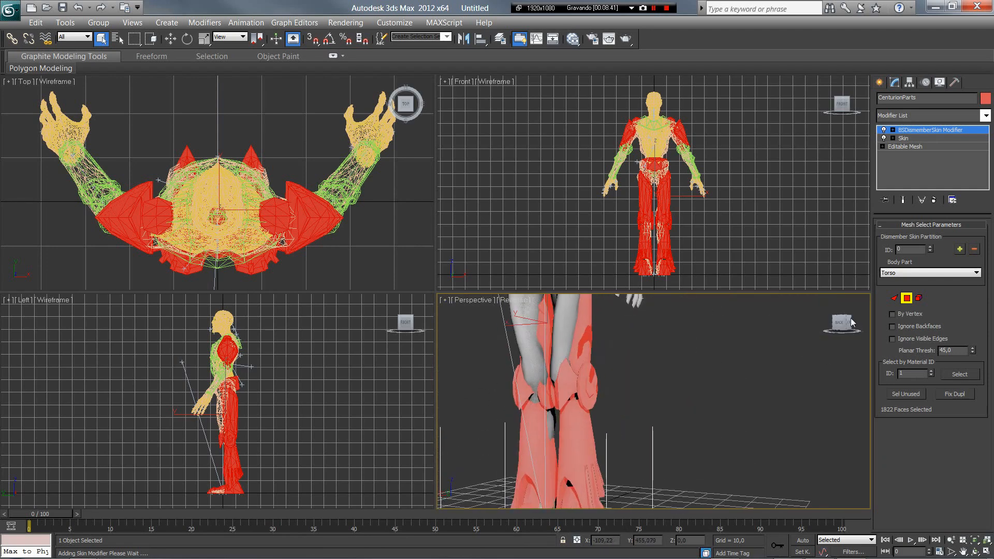
{"action": "left_click", "coordinate": [896, 274]}
{"action": "left_click", "coordinate": [897, 280]}
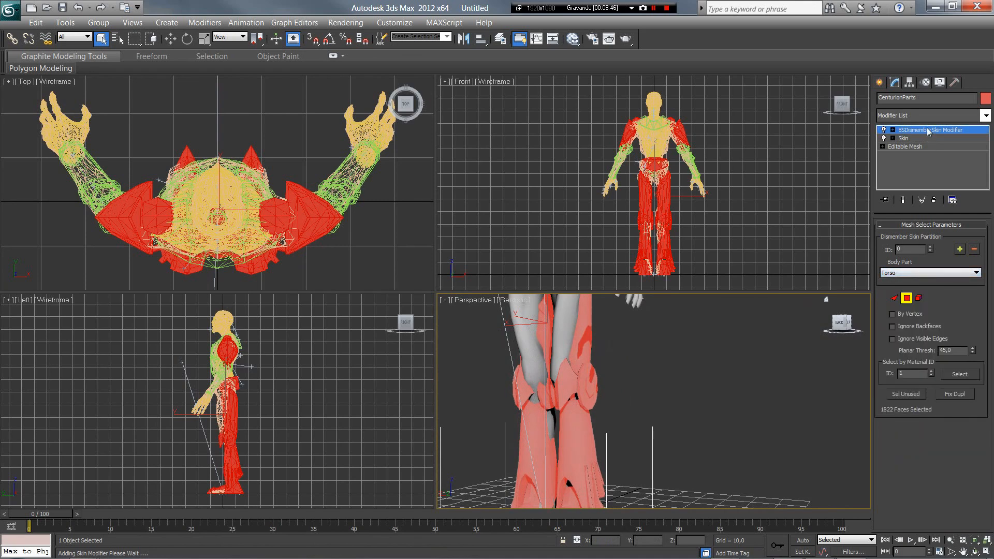
{"action": "left_click", "coordinate": [908, 279]}
{"action": "left_click", "coordinate": [901, 281]}
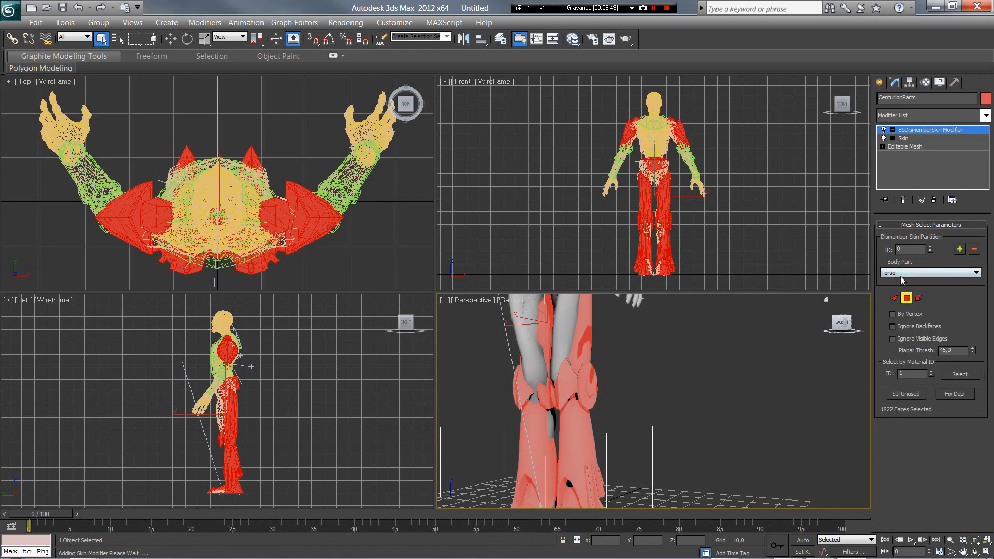
{"action": "left_click", "coordinate": [932, 130]}
- Examine the draugr's head and upper-body armor up close in the perspective view
{"action": "scroll", "coordinate": [622, 466], "scroll_direction": "down", "scroll_amount": 5}
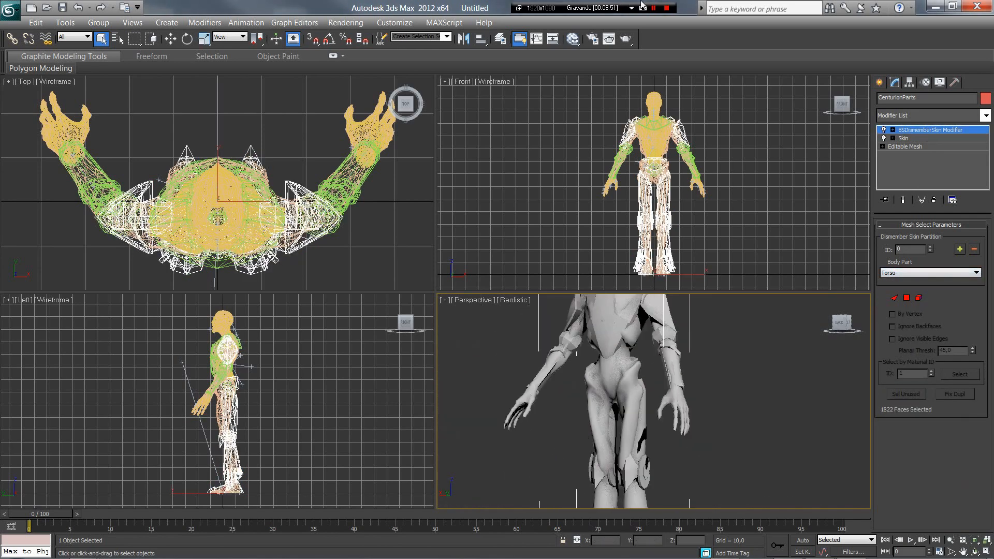
{"action": "scroll", "coordinate": [604, 143], "scroll_direction": "down", "scroll_amount": 2}
{"action": "middle_click_drag", "start_coordinate": [556, 391], "coordinate": [675, 539]}
{"action": "scroll", "coordinate": [741, 503], "scroll_direction": "up", "scroll_amount": 2}
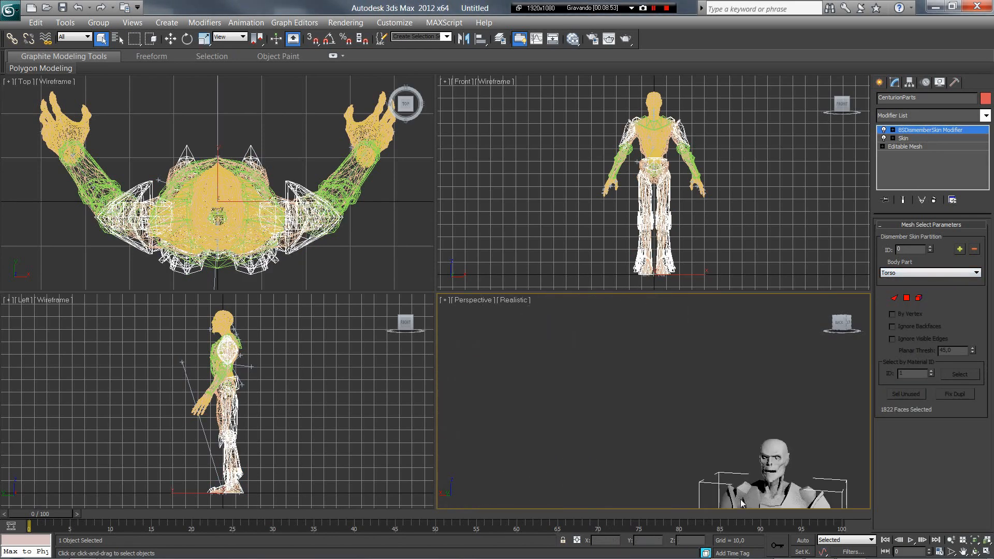
{"action": "middle_click_drag", "start_coordinate": [742, 503], "coordinate": [601, 399]}
{"action": "scroll", "coordinate": [589, 376], "scroll_direction": "up", "scroll_amount": 4}
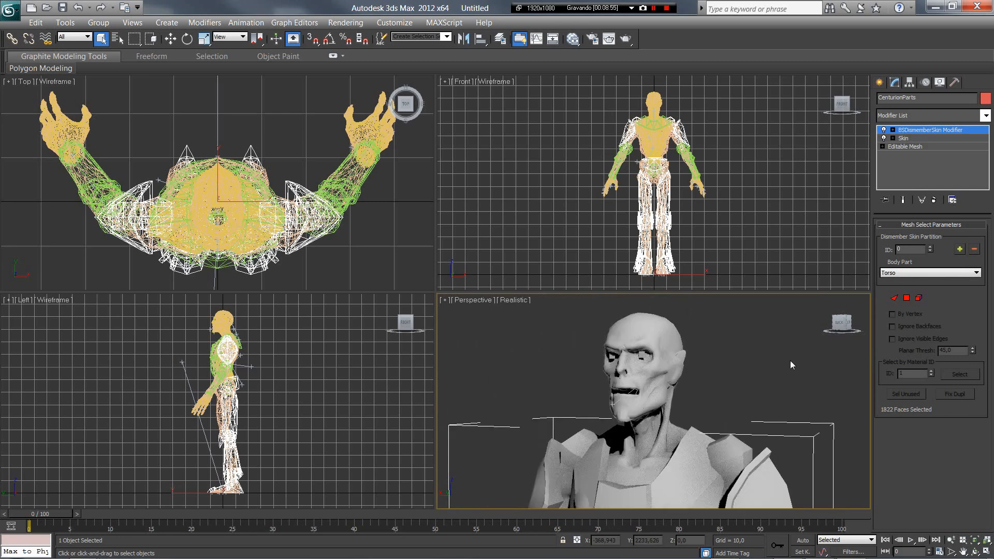
{"action": "scroll", "coordinate": [657, 340], "scroll_direction": "up", "scroll_amount": 2}
{"action": "scroll", "coordinate": [673, 363], "scroll_direction": "down", "scroll_amount": 2}
{"action": "scroll", "coordinate": [699, 383], "scroll_direction": "up", "scroll_amount": 4}
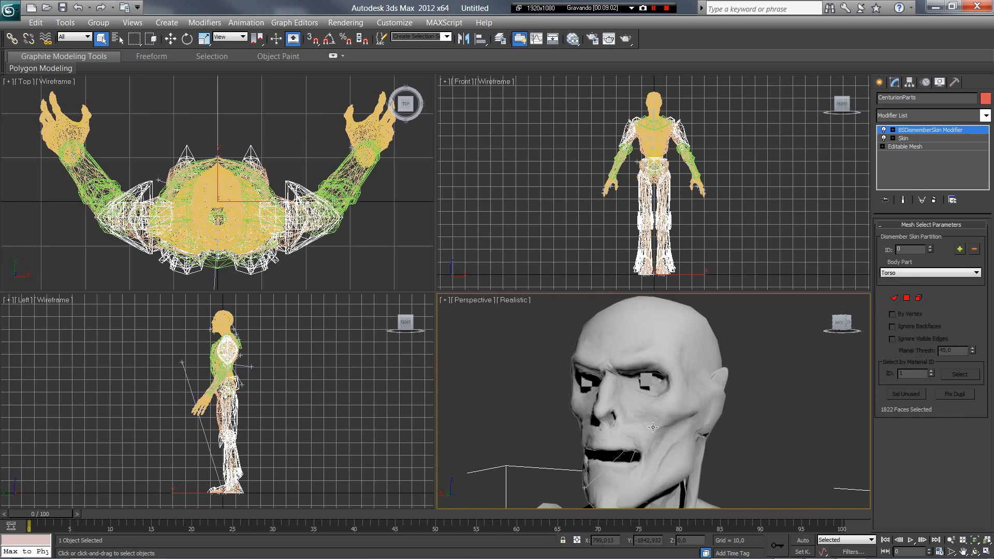
{"action": "scroll", "coordinate": [653, 428], "scroll_direction": "up", "scroll_amount": 1}
{"action": "left_click", "coordinate": [832, 318]}
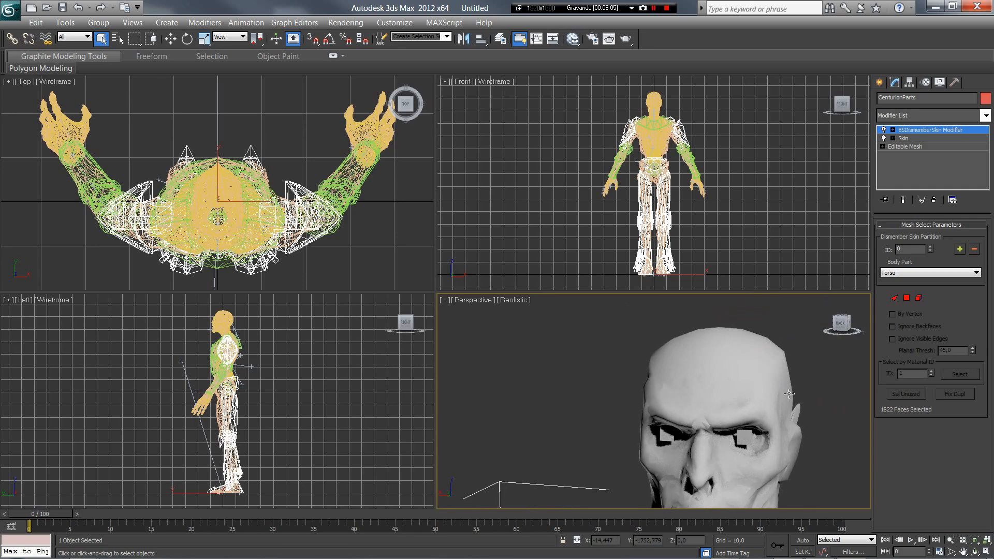
- Select the Body_Male_Naked mesh by its head, and clear the selection so no object is selected
{"action": "left_click", "coordinate": [788, 395]}
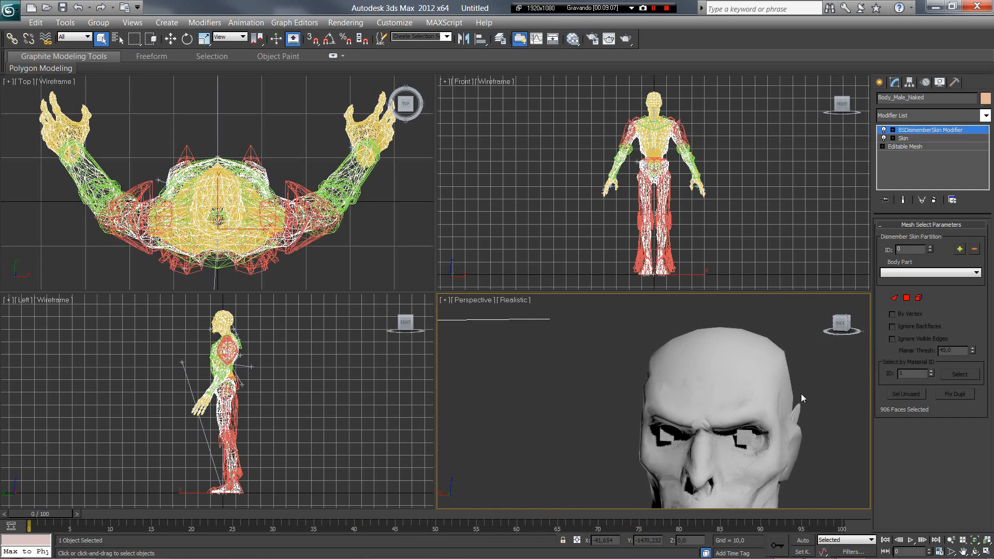
{"action": "left_click", "coordinate": [800, 394]}
{"action": "mouse_move", "coordinate": [852, 326]}
{"action": "left_mouse_down"}
{"action": "mouse_move", "coordinate": [828, 327]}
{"action": "mouse_move", "coordinate": [851, 317]}
{"action": "mouse_move", "coordinate": [807, 342]}
{"action": "mouse_move", "coordinate": [825, 326]}
{"action": "mouse_move", "coordinate": [844, 327]}
{"action": "mouse_move", "coordinate": [833, 324]}
{"action": "mouse_move", "coordinate": [842, 306]}
{"action": "mouse_move", "coordinate": [860, 324]}
{"action": "left_mouse_up"}
{"action": "left_click", "coordinate": [842, 321]}
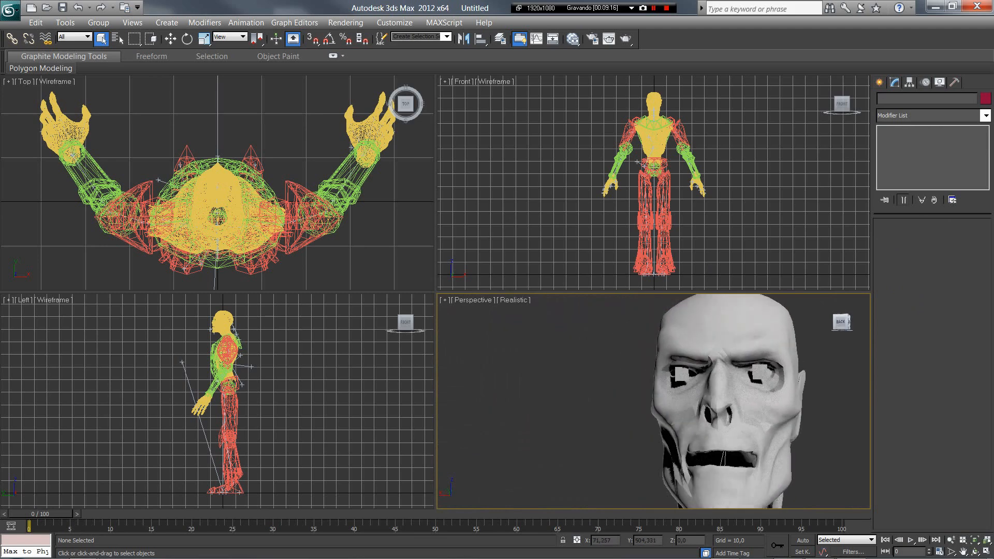
- Inspect the assembled character's armor, legs and face from several angles
{"action": "middle_click_drag", "start_coordinate": [734, 425], "coordinate": [729, 350]}
{"action": "scroll", "coordinate": [709, 452], "scroll_direction": "up", "scroll_amount": 4}
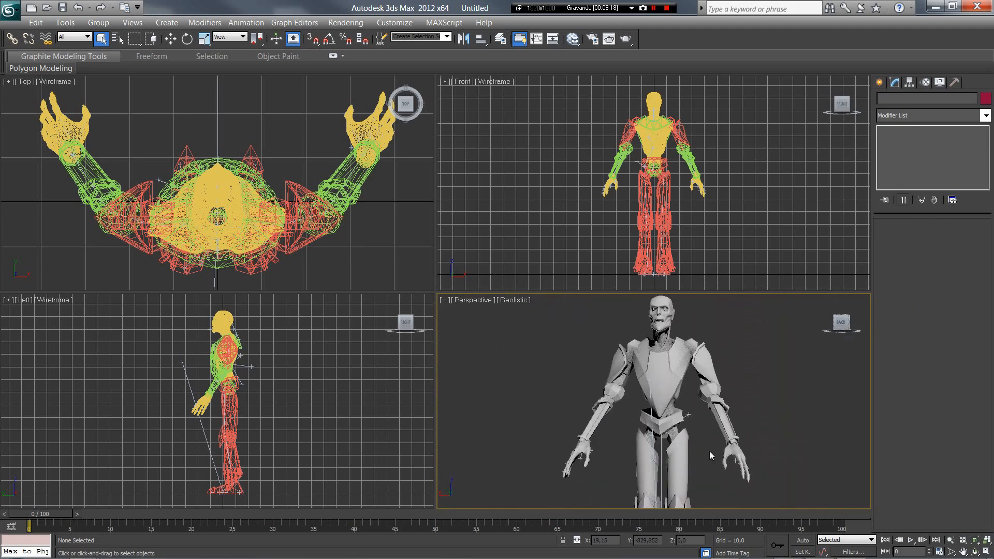
{"action": "scroll", "coordinate": [761, 411], "scroll_direction": "down", "scroll_amount": 6}
{"action": "scroll", "coordinate": [703, 396], "scroll_direction": "up", "scroll_amount": 7}
{"action": "scroll", "coordinate": [707, 396], "scroll_direction": "up", "scroll_amount": 2}
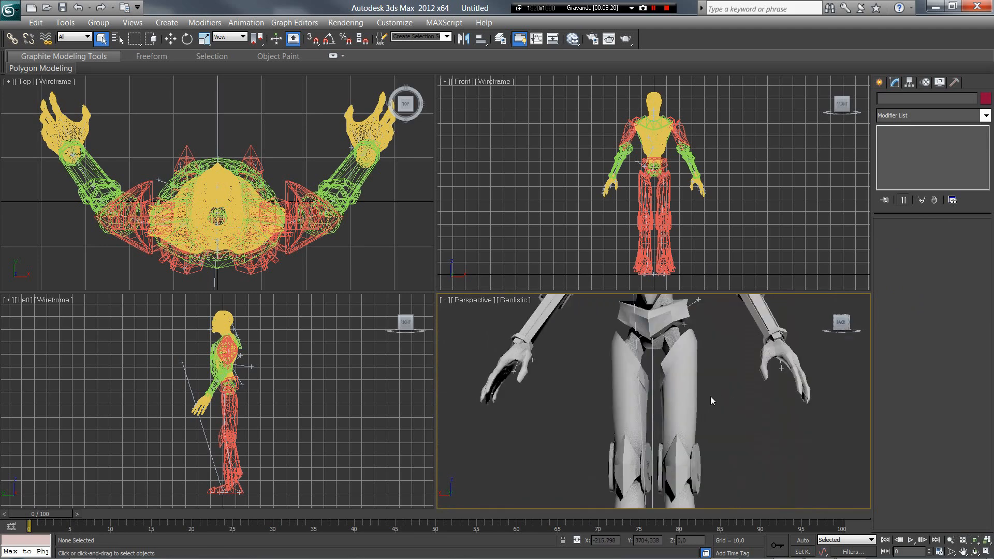
{"action": "scroll", "coordinate": [711, 396], "scroll_direction": "up", "scroll_amount": 3}
{"action": "middle_click_drag", "start_coordinate": [710, 396], "coordinate": [722, 380], "text": "alt"}
{"action": "middle_click_drag", "start_coordinate": [653, 401], "coordinate": [730, 394], "text": "alt"}
{"action": "scroll", "coordinate": [767, 399], "scroll_direction": "up", "scroll_amount": 2}
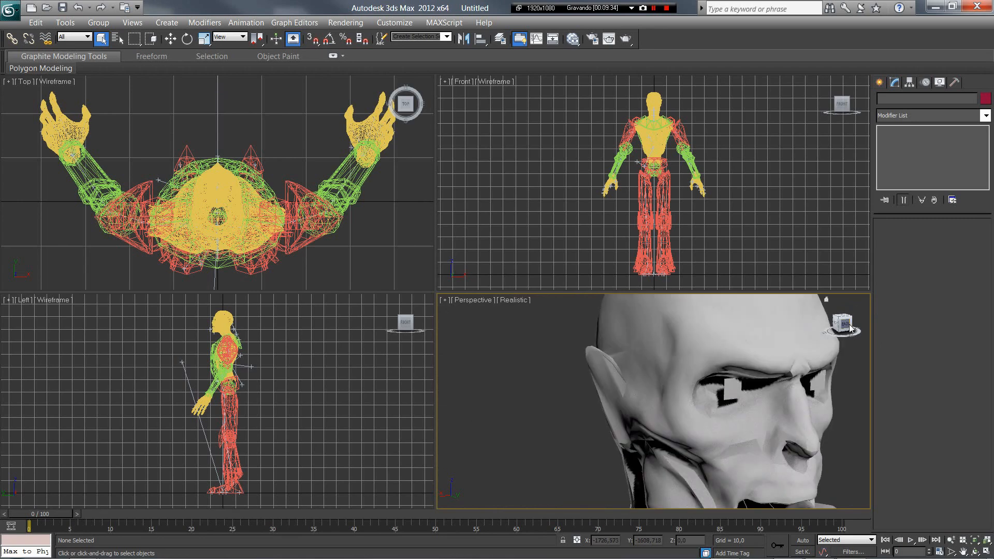
{"action": "left_click", "coordinate": [847, 325]}
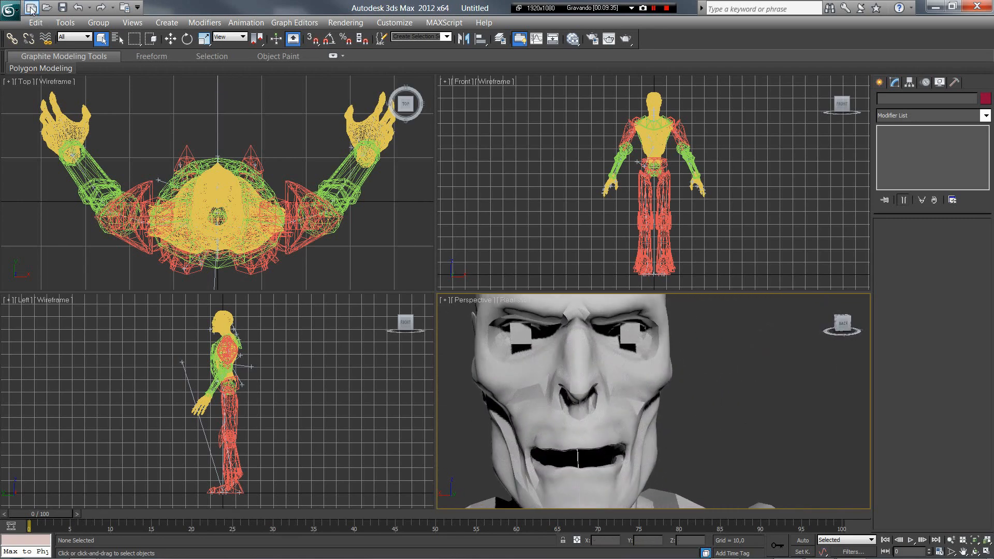
- Start exporting the whole scene to the Dwemer Draugr folder with Netimmerse/Gamebryo (*.KF,*.NIF) as the file format
{"action": "left_click", "coordinate": [11, 10]}
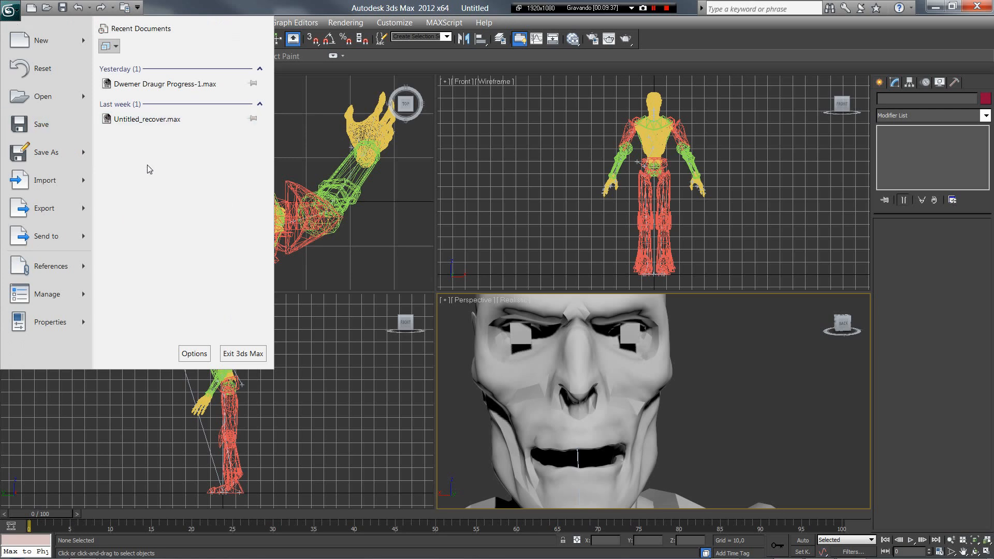
{"action": "mouse_move", "coordinate": [58, 211]}
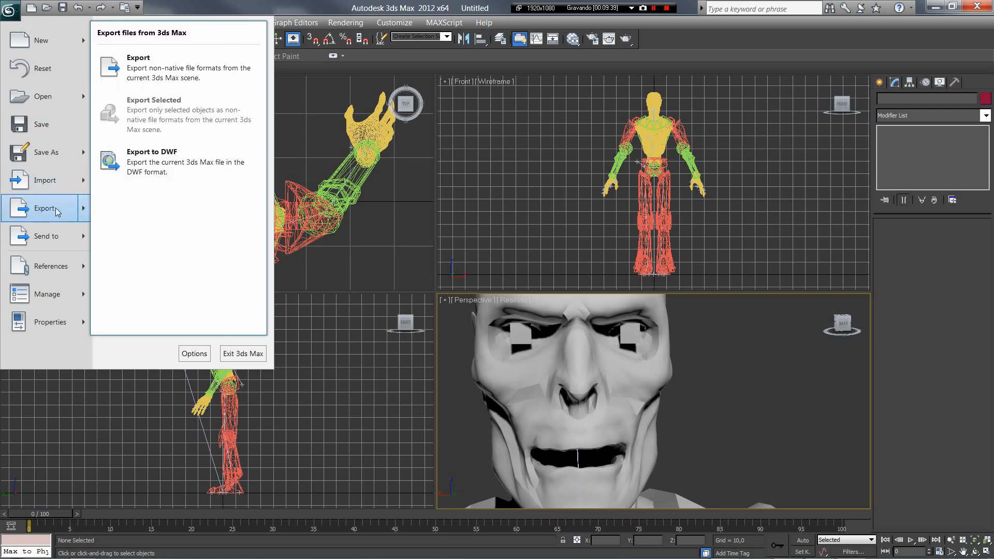
{"action": "left_click", "coordinate": [145, 67]}
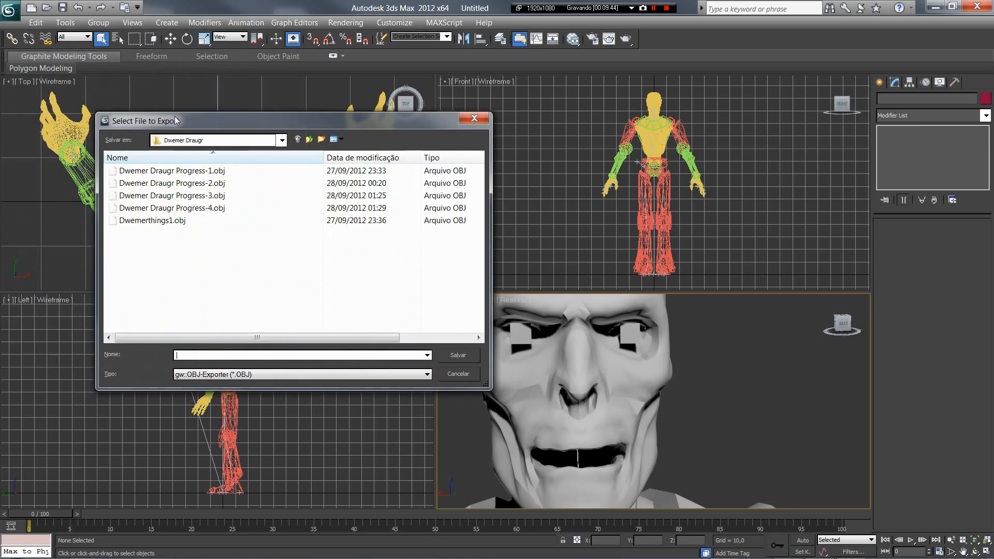
{"action": "left_click", "coordinate": [248, 374]}
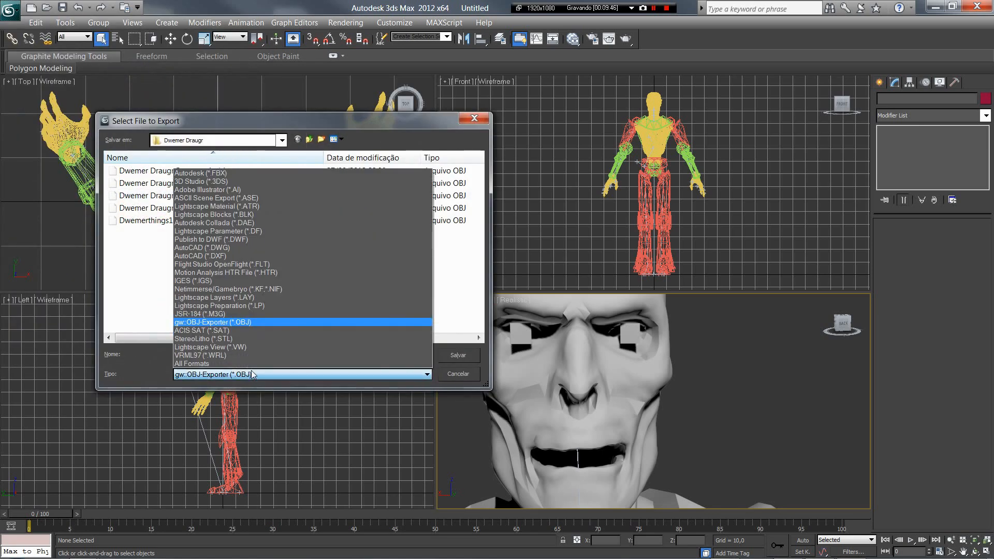
{"action": "left_click", "coordinate": [272, 289]}
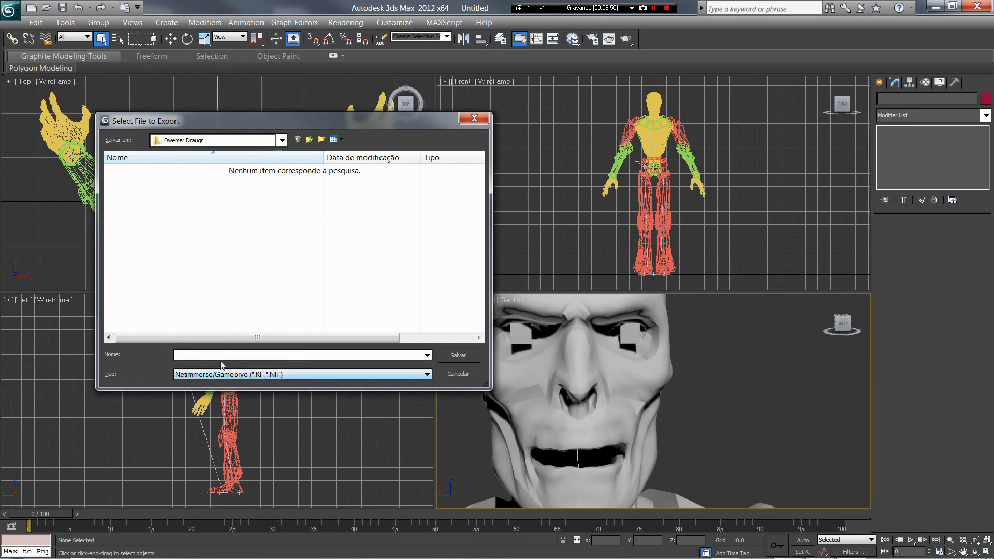
- Name the export file Draugr Dwarven Miodel and export it as a Skyrim NIF with the preset mesh and skin options
{"action": "type", "text": "Dr"}
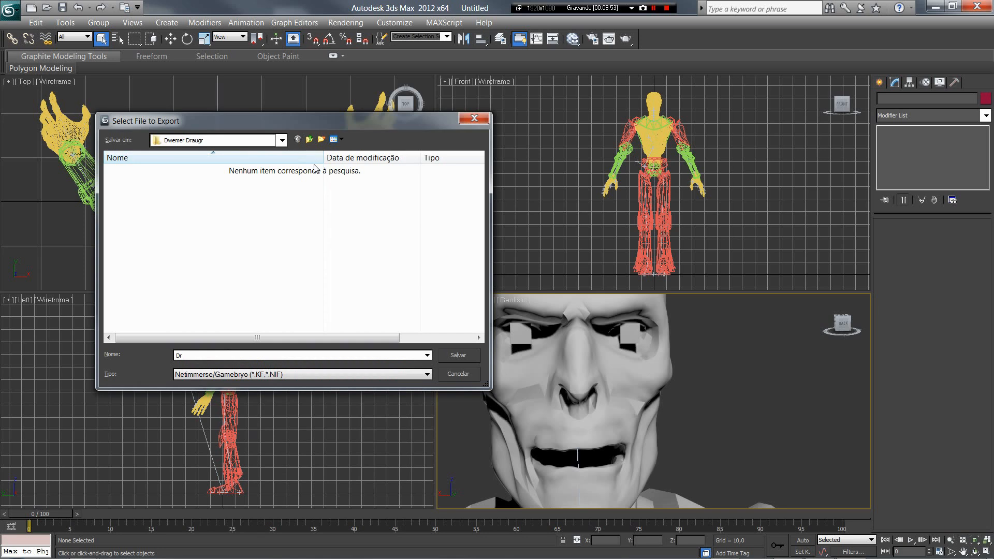
{"action": "key", "text": "BackSpace"}
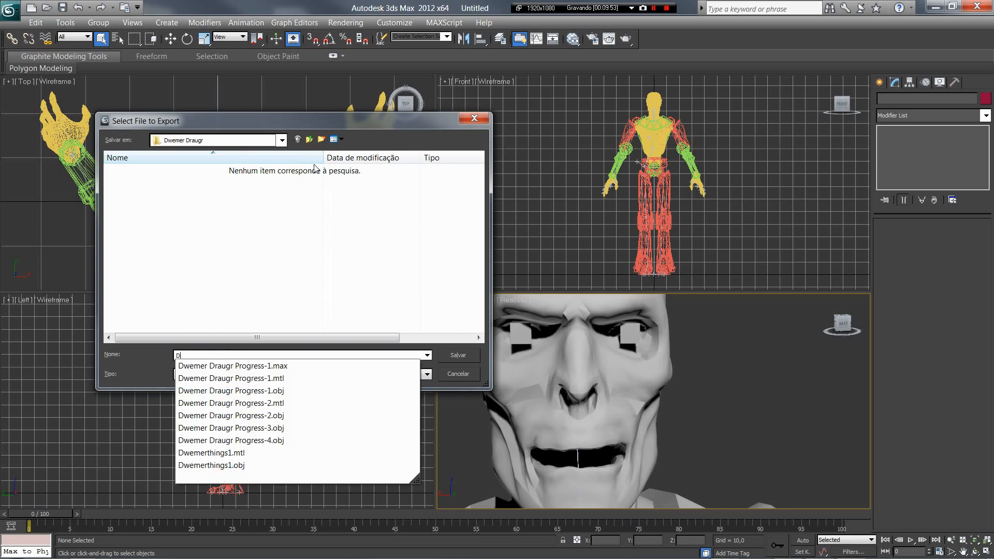
{"action": "type", "text": "raugr 3D"}
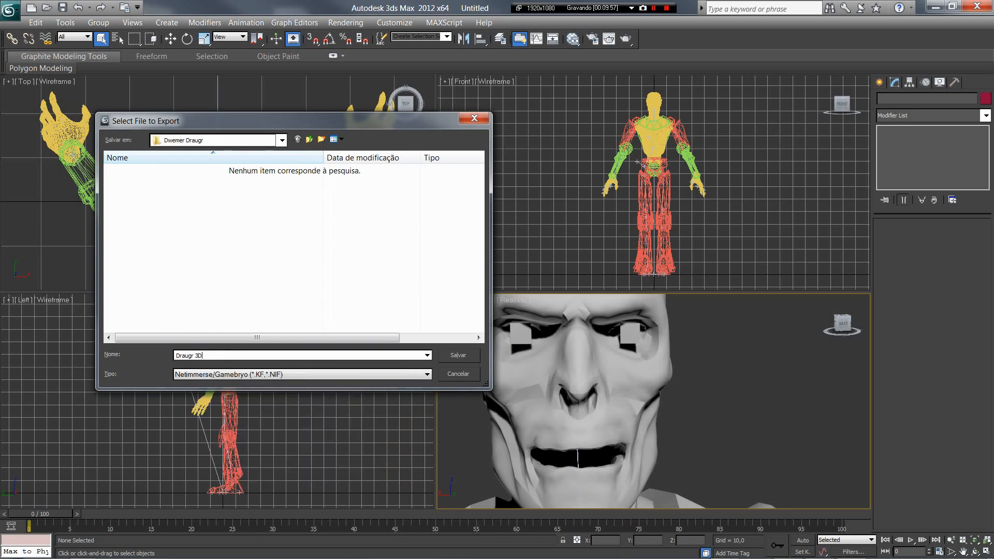
{"action": "key", "text": "BackSpace"}
{"action": "key", "text": "BackSpace"}
{"action": "type", "text": "Dwarven Midel"}
{"action": "key", "text": "Return"}
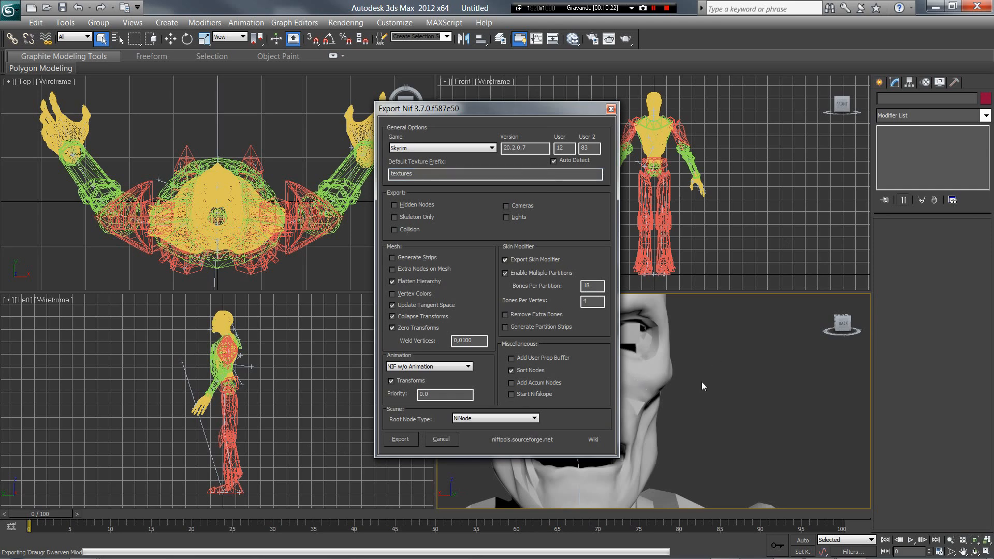
{"action": "left_click", "coordinate": [399, 439]}
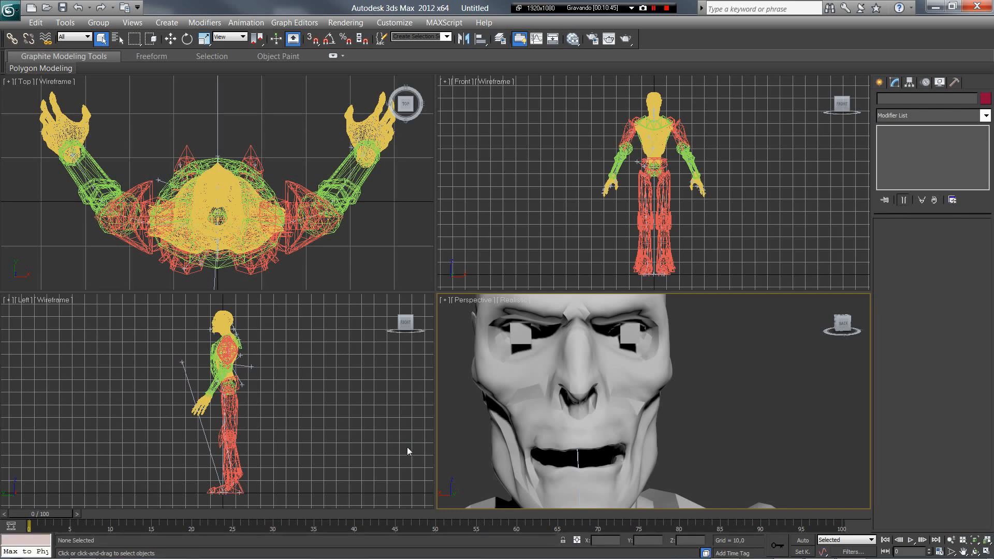
{"action": "left_click", "coordinate": [654, 8]}
{"action": "left_click", "coordinate": [653, 8]}
{"action": "scroll", "coordinate": [774, 169], "scroll_direction": "down", "scroll_amount": 3}
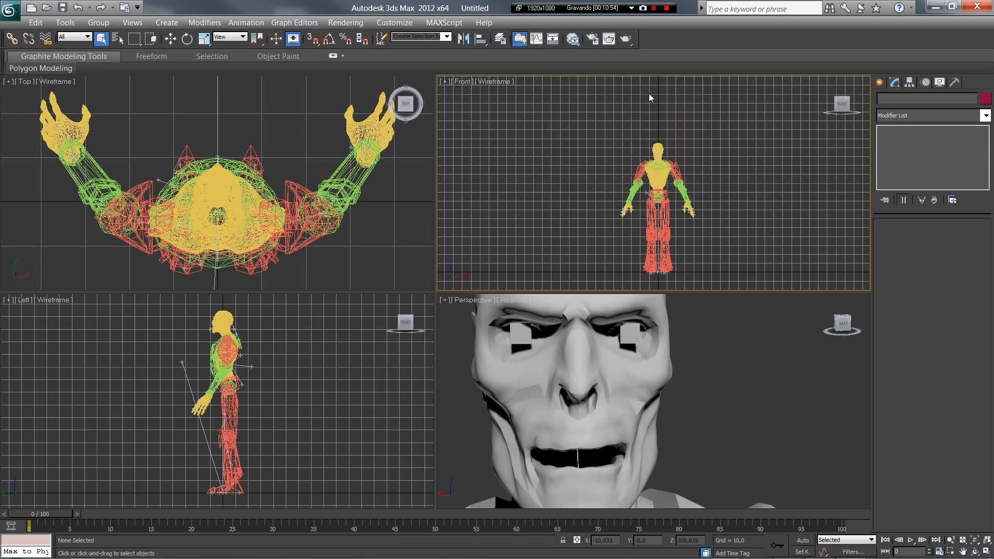
{"action": "left_click", "coordinate": [655, 8]}
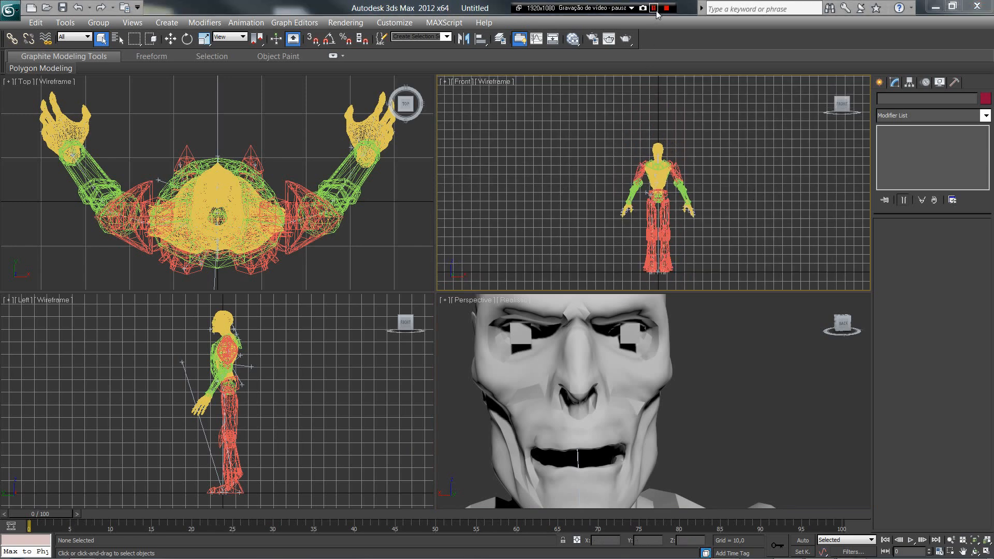
{"action": "left_click", "coordinate": [654, 8]}
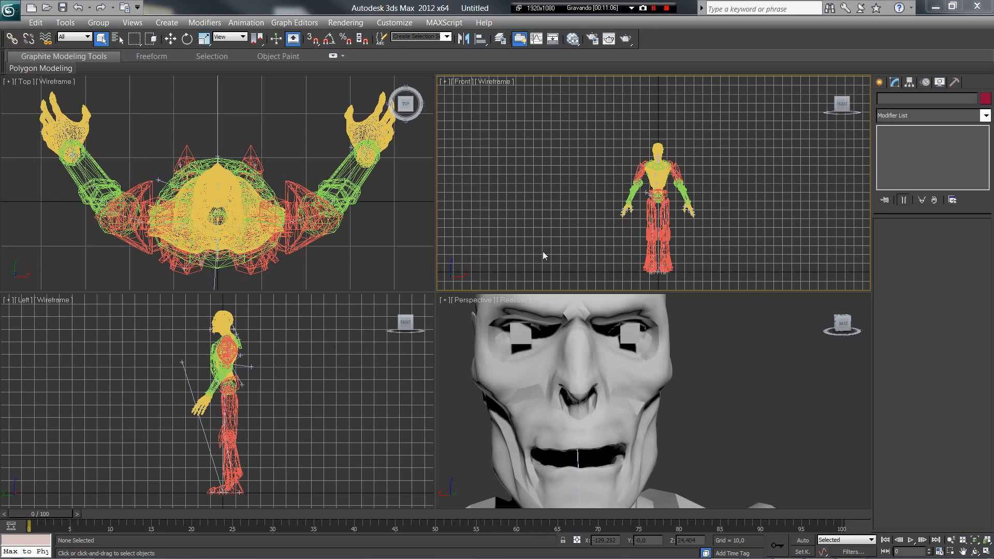
- Copy the Draugr Dwarven Miodel file from the Dwemer Draugr folder in Windows Explorer, and switch to Skyrim's Data\meshes\actors folder
{"action": "mouse_move", "coordinate": [91, 552]}
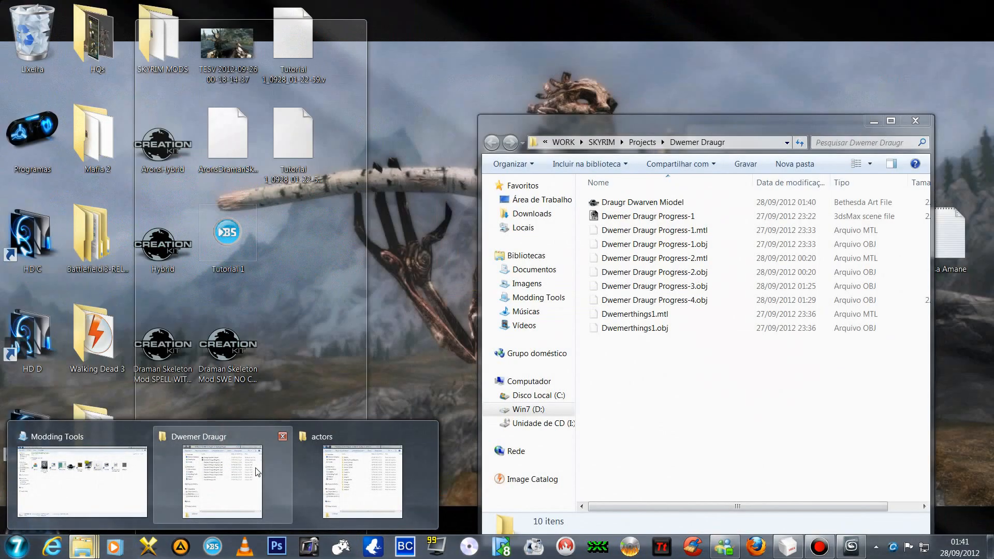
{"action": "left_click", "coordinate": [222, 475]}
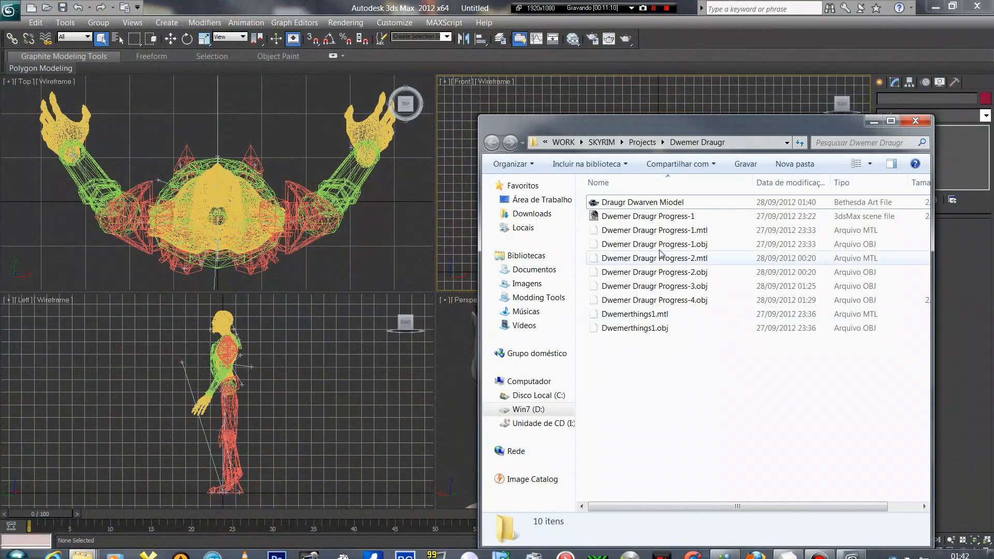
{"action": "right_click", "coordinate": [654, 206]}
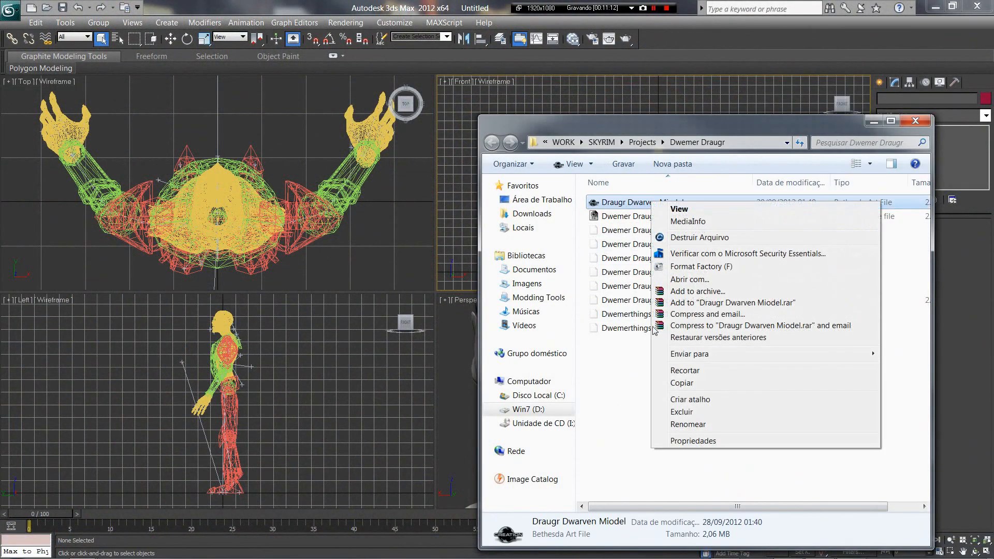
{"action": "left_click", "coordinate": [681, 384]}
{"action": "left_click", "coordinate": [873, 127]}
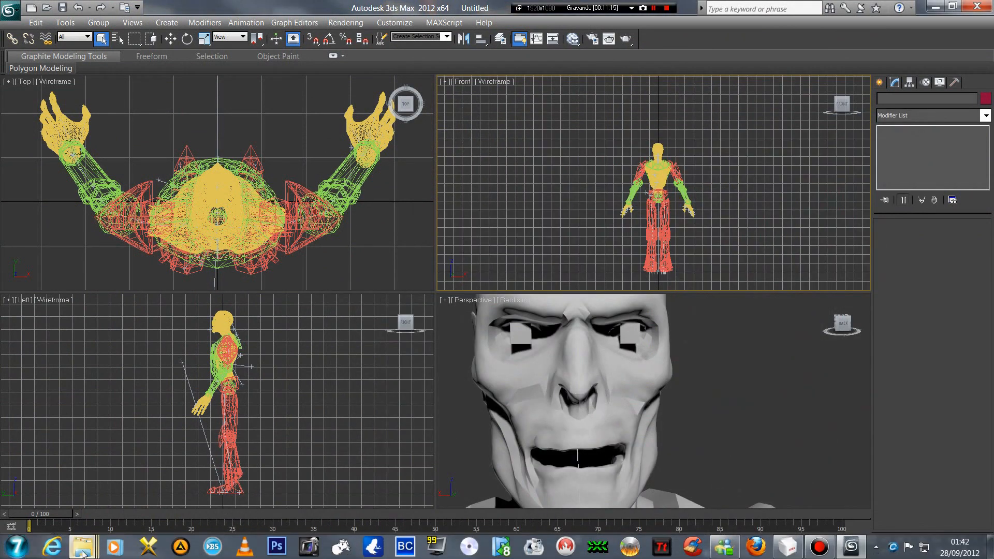
{"action": "mouse_move", "coordinate": [82, 546]}
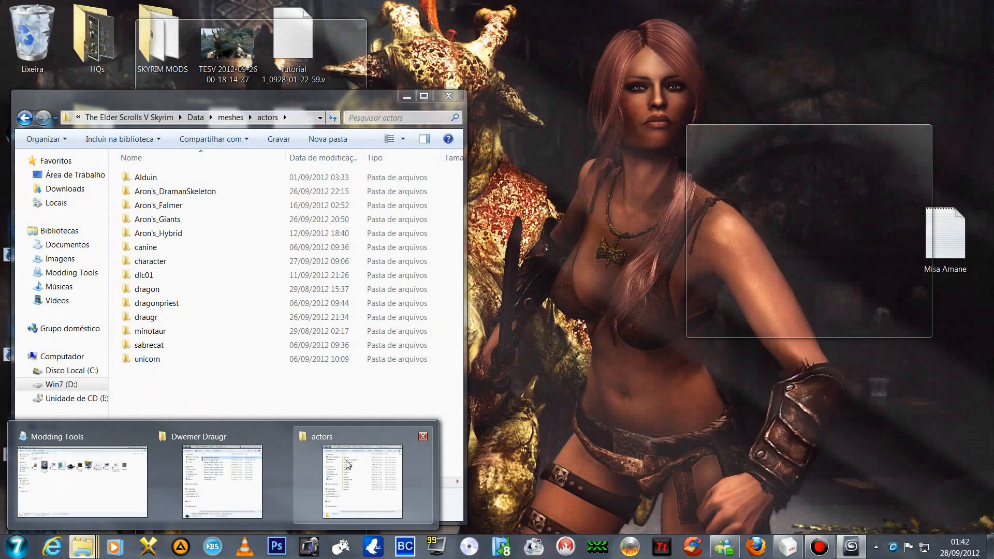
{"action": "left_click", "coordinate": [362, 482]}
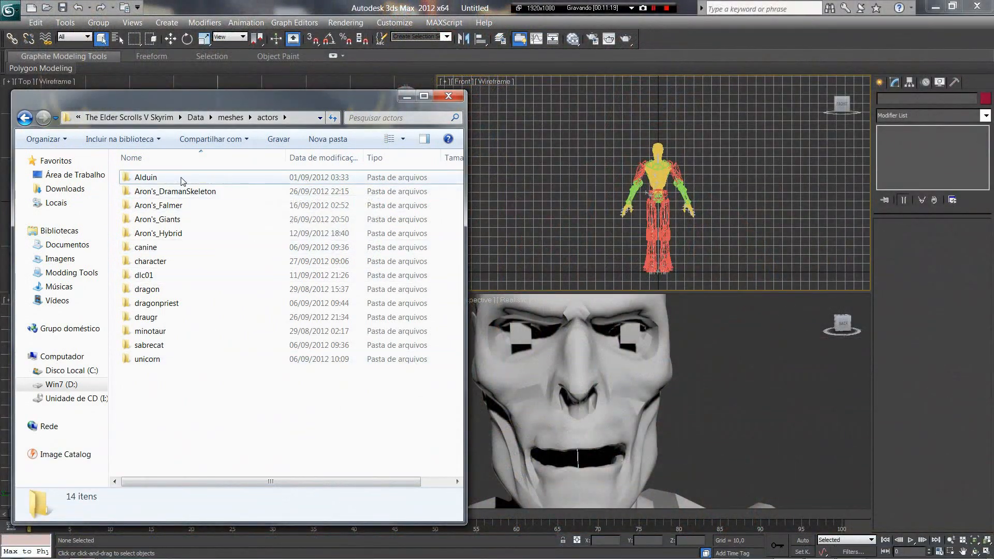
{"action": "right_click", "coordinate": [223, 221]}
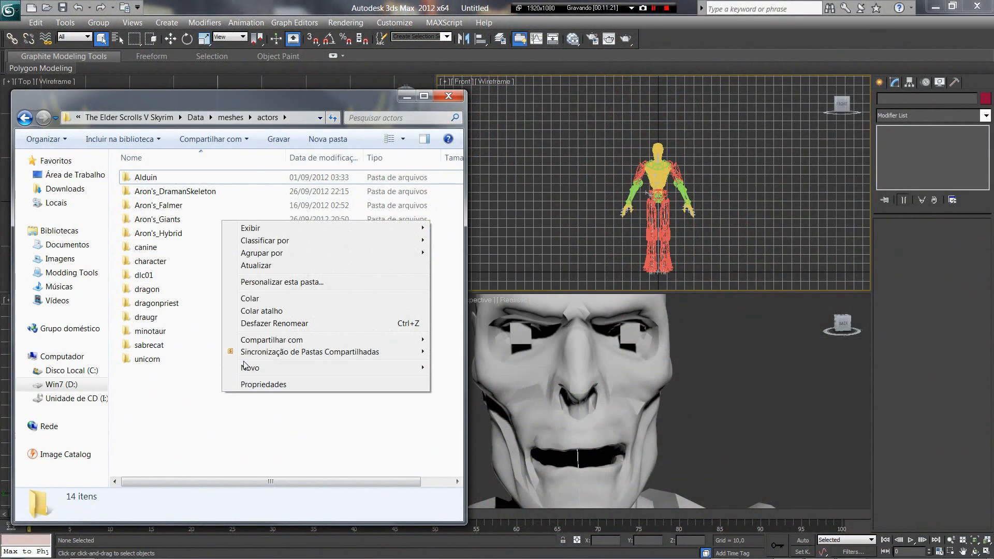
{"action": "mouse_move", "coordinate": [259, 368]}
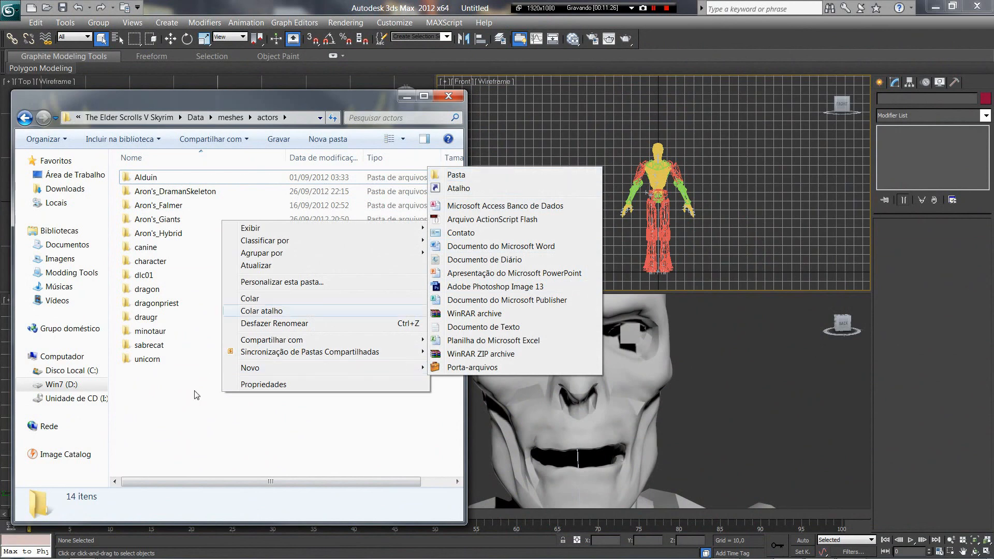
{"action": "left_click", "coordinate": [211, 431]}
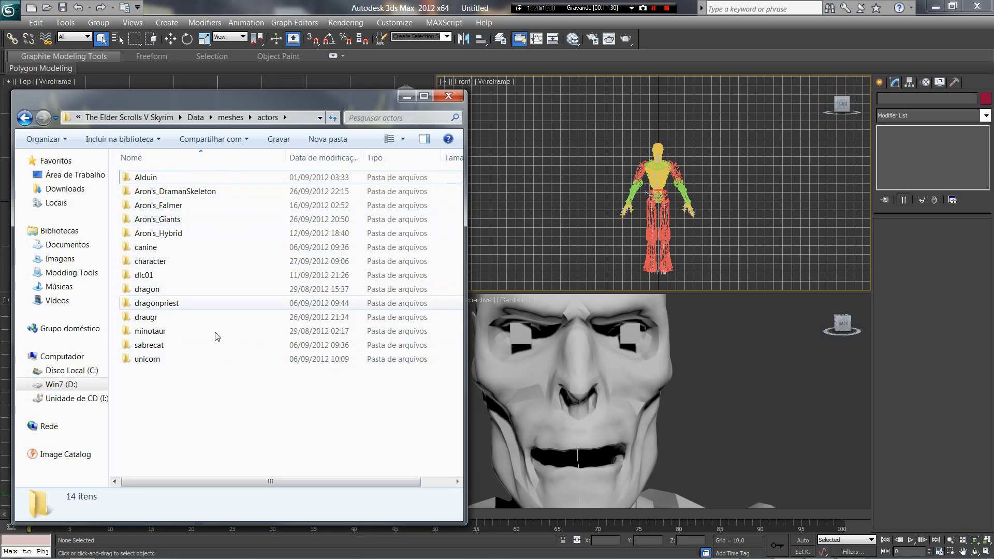
- Create a new folder named Aron's_DwarvenMechaDraugr inside the actors folder
{"action": "right_click", "coordinate": [179, 404]}
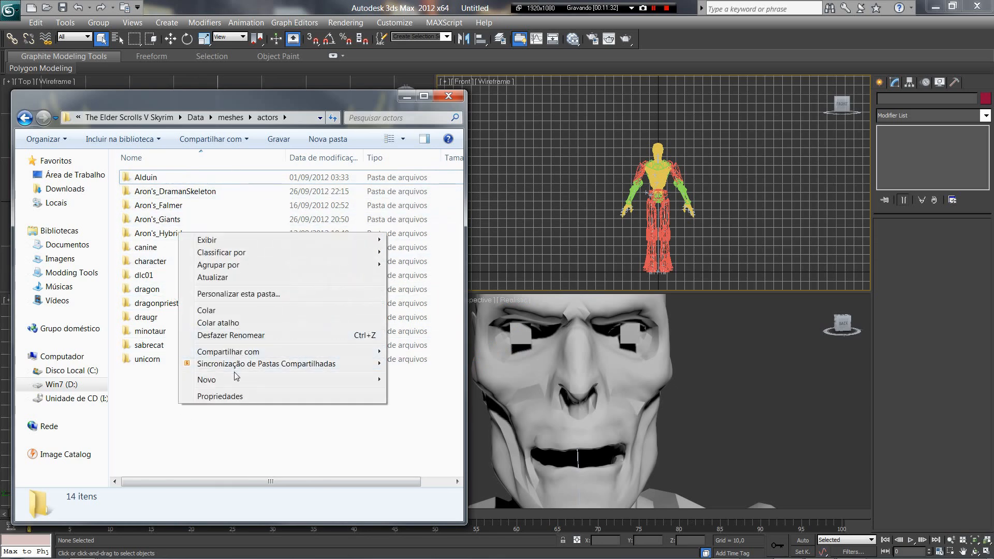
{"action": "mouse_move", "coordinate": [236, 379]}
{"action": "left_click", "coordinate": [415, 186]}
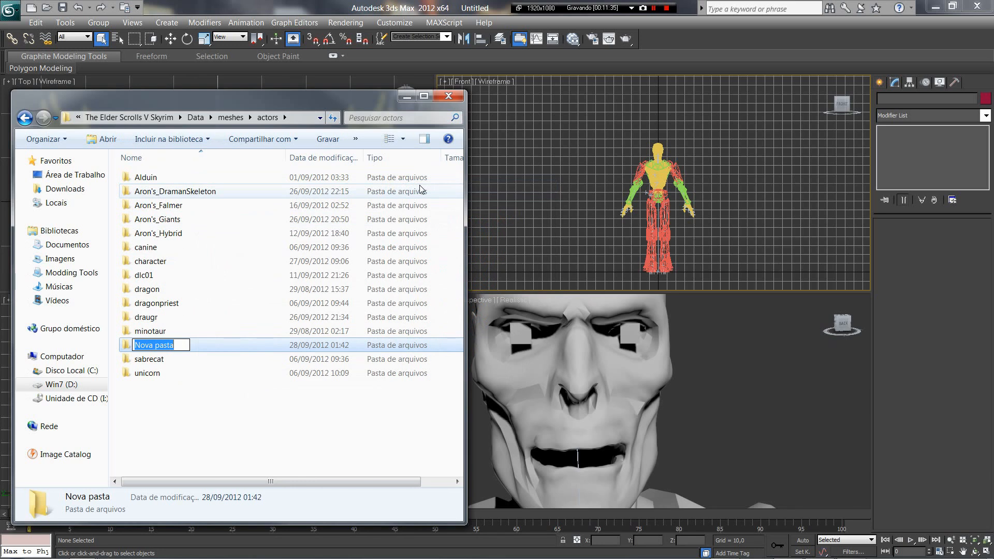
{"action": "type", "text": "Aro"}
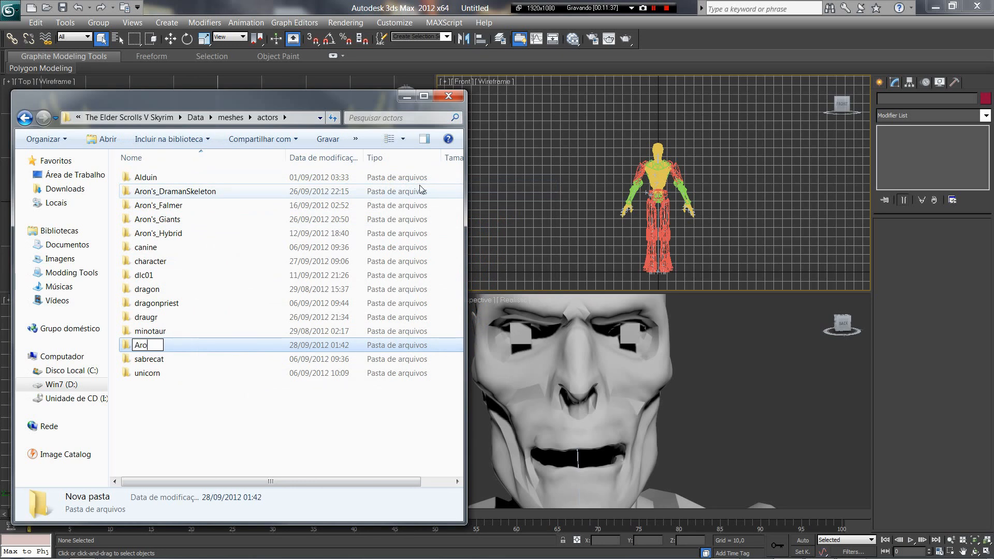
{"action": "type", "text": "n's_Dwarven"}
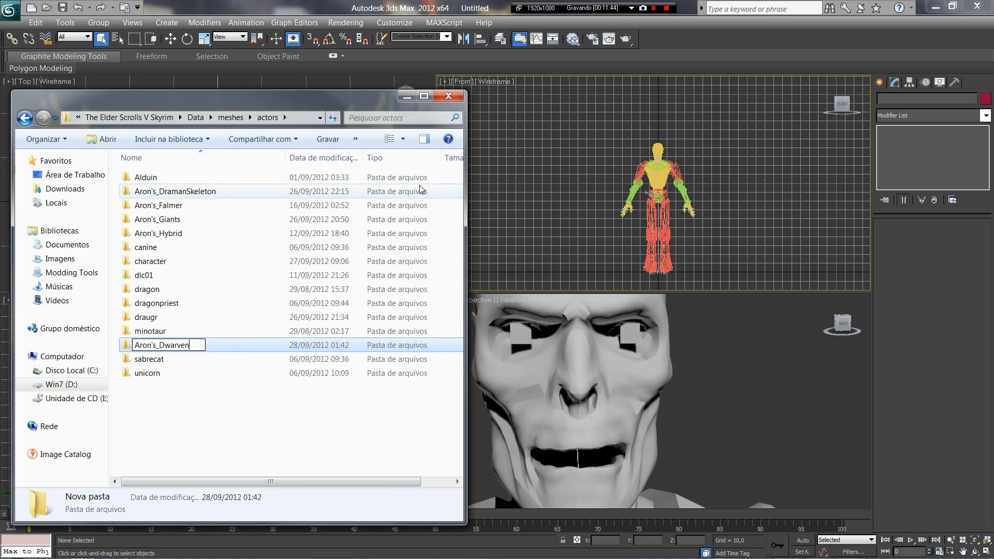
{"action": "type", "text": "MechaDraugr"}
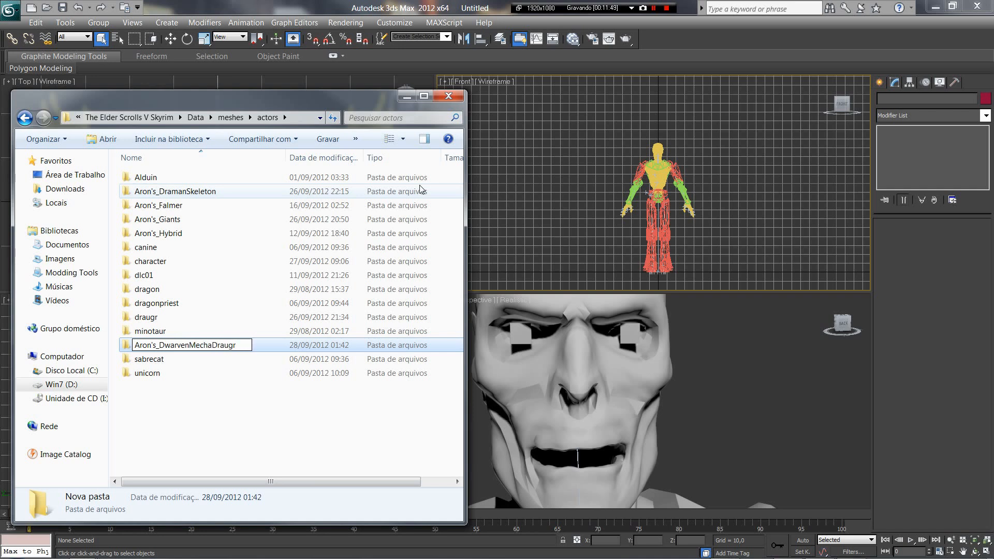
{"action": "key", "text": "Return"}
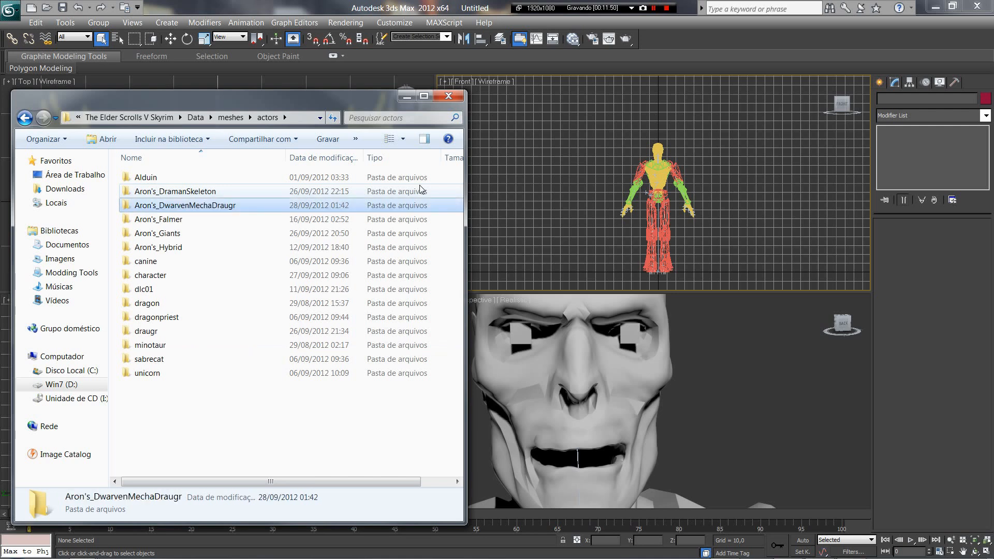
- Open the Aron's_DwarvenMechaDraugr folder and paste the copied Draugr Dwarven Miodel file into it
{"action": "double_click", "coordinate": [206, 205]}
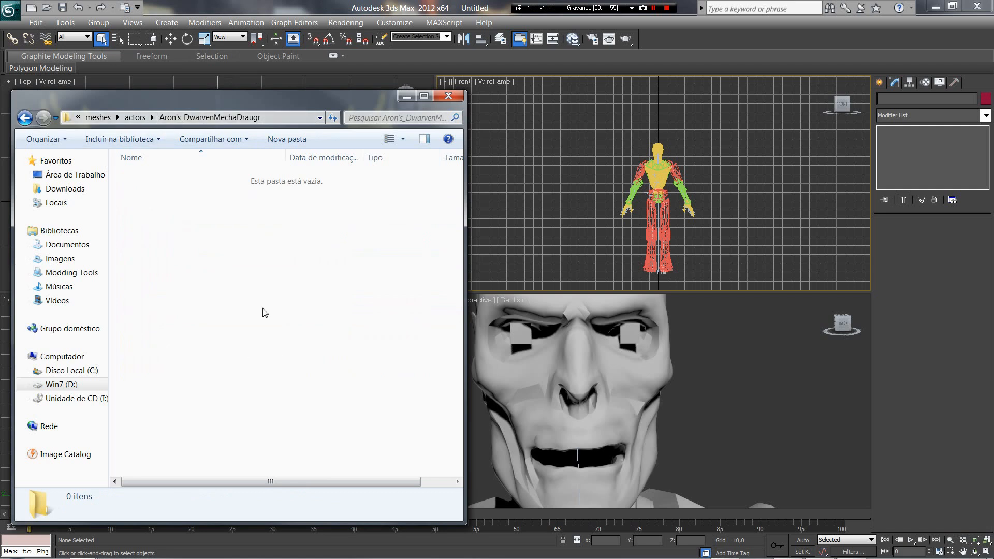
{"action": "right_click", "coordinate": [211, 282]}
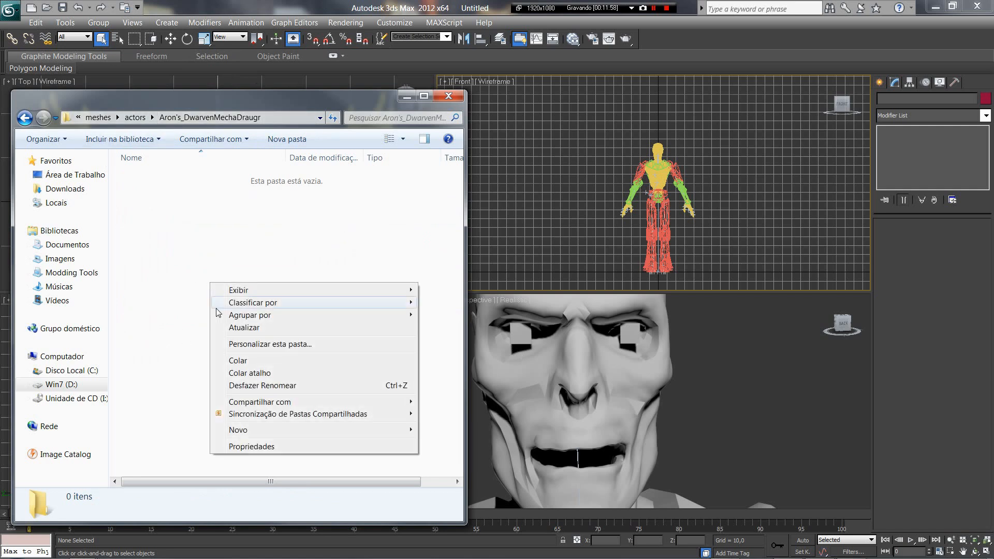
{"action": "left_click", "coordinate": [248, 362]}
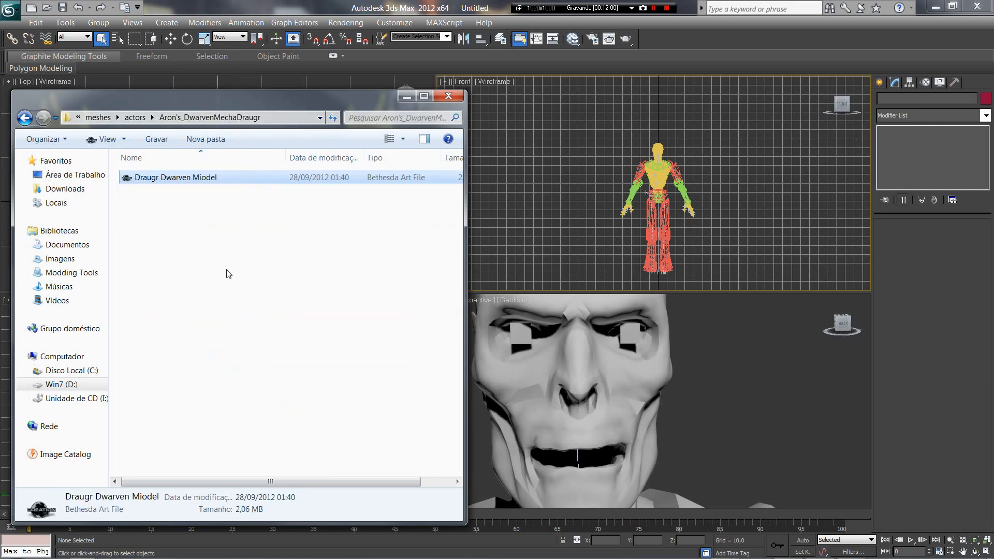
- Rename the Draugr Dwarven Miodel file in the Aron's_DwarvenMechaDraugr folder to DraugrDwarvenModelBase
{"action": "right_click", "coordinate": [200, 179]}
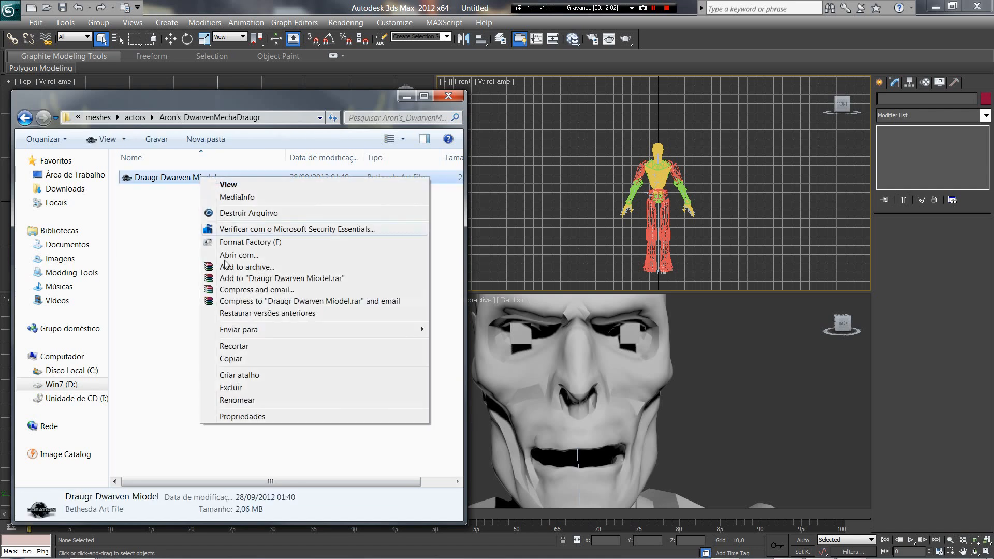
{"action": "left_click", "coordinate": [246, 400]}
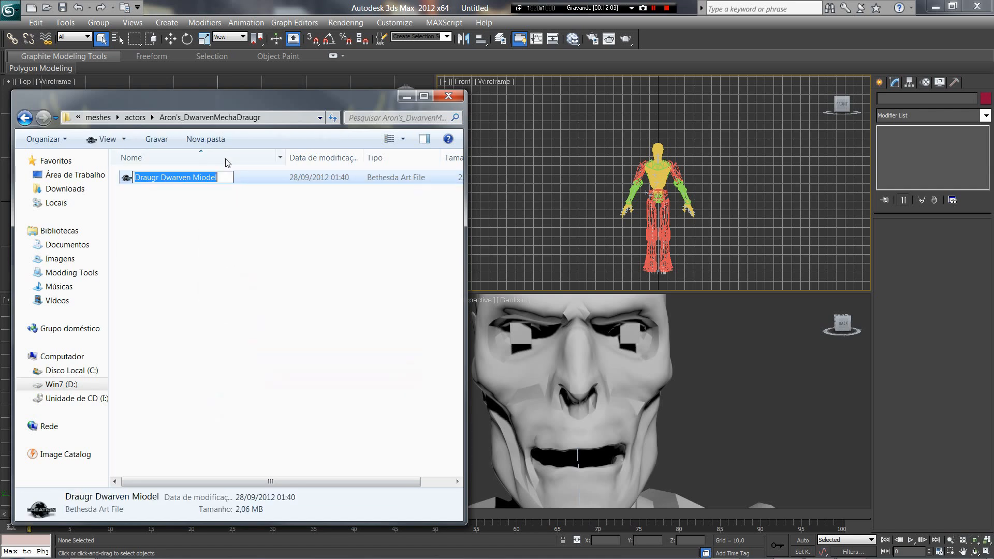
{"action": "left_click", "coordinate": [201, 178]}
{"action": "key", "text": "Delete"}
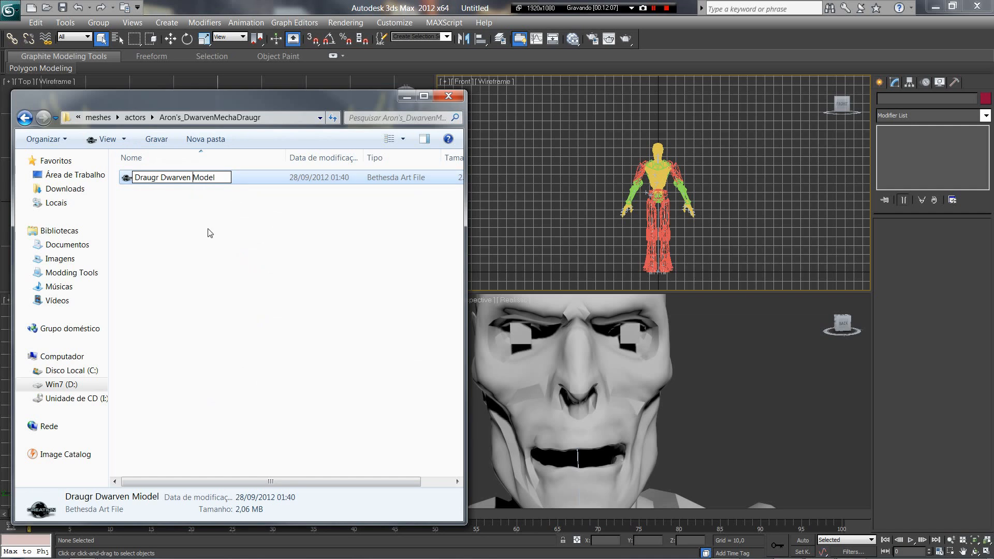
{"action": "key", "text": "BackSpace"}
{"action": "key", "text": "ctrl+a"}
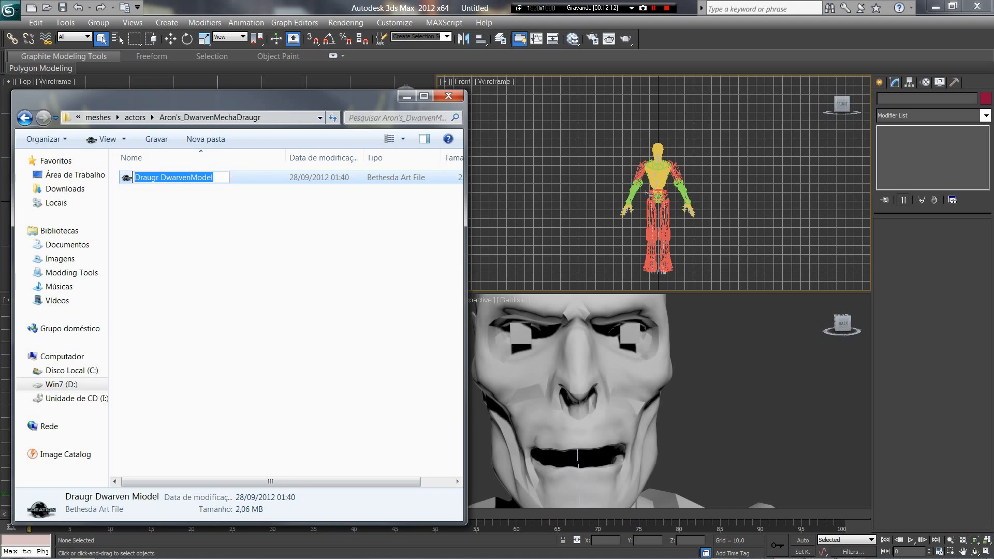
{"action": "key", "text": "End"}
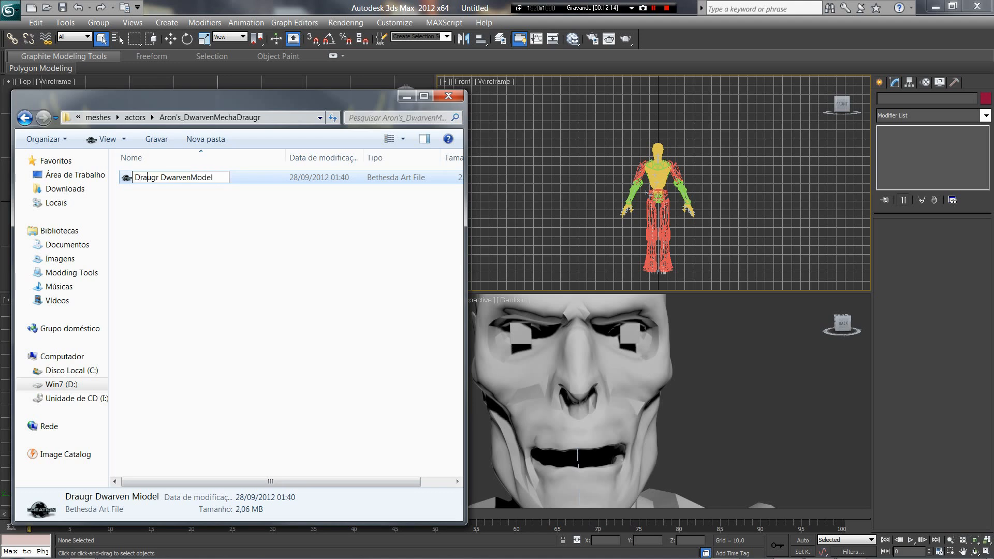
{"action": "key", "text": "BackSpace"}
{"action": "key", "text": "End"}
{"action": "type", "text": "Base"}
{"action": "key", "text": "Return"}
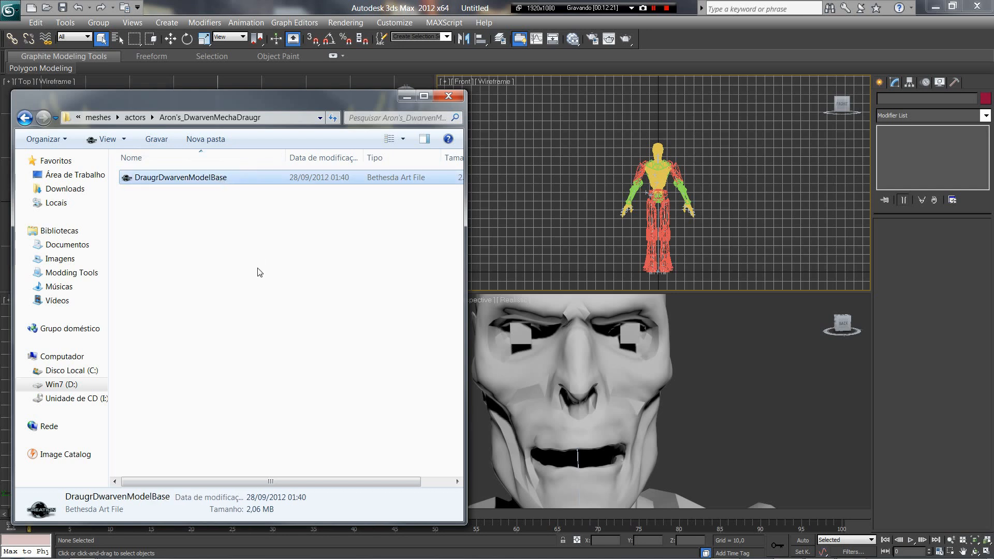
{"action": "left_click", "coordinate": [260, 272]}
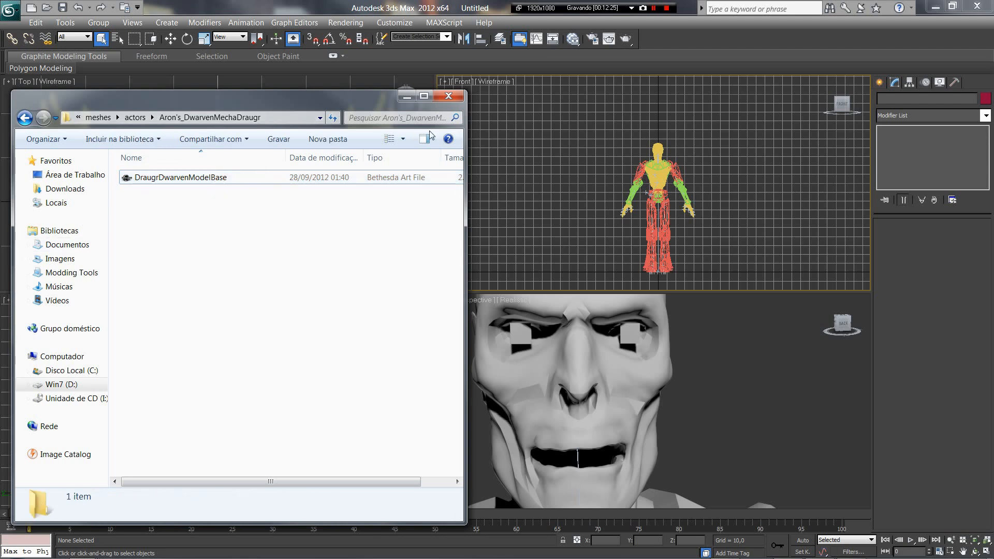
- Launch NifSkope from the Modding Tools library, minimizing the Explorer windows that cover it
{"action": "left_click", "coordinate": [405, 98]}
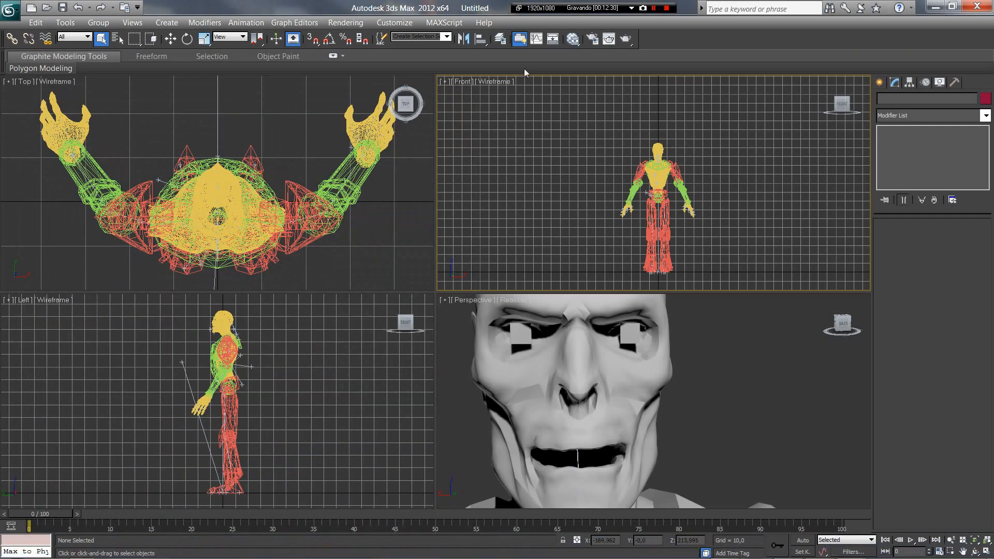
{"action": "mouse_move", "coordinate": [83, 554]}
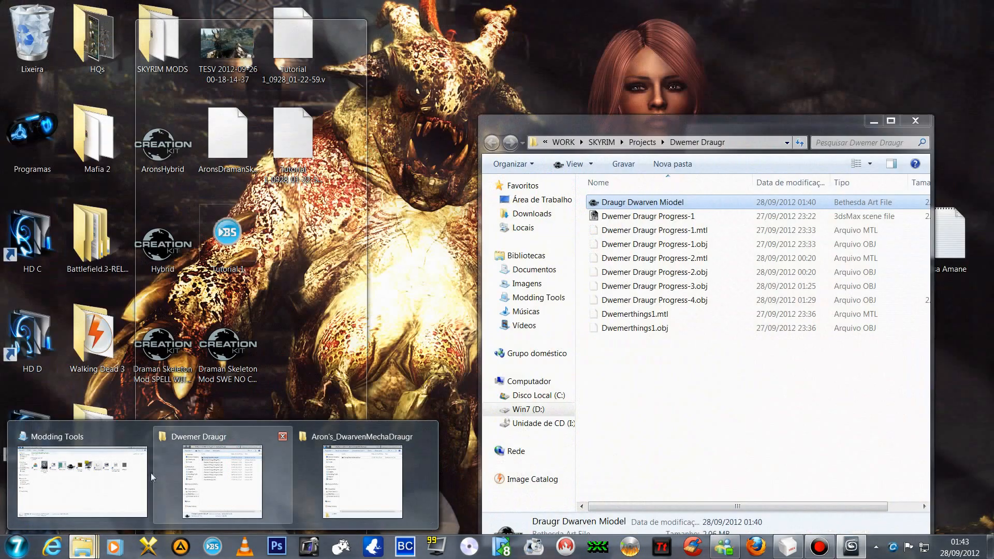
{"action": "left_click", "coordinate": [151, 473]}
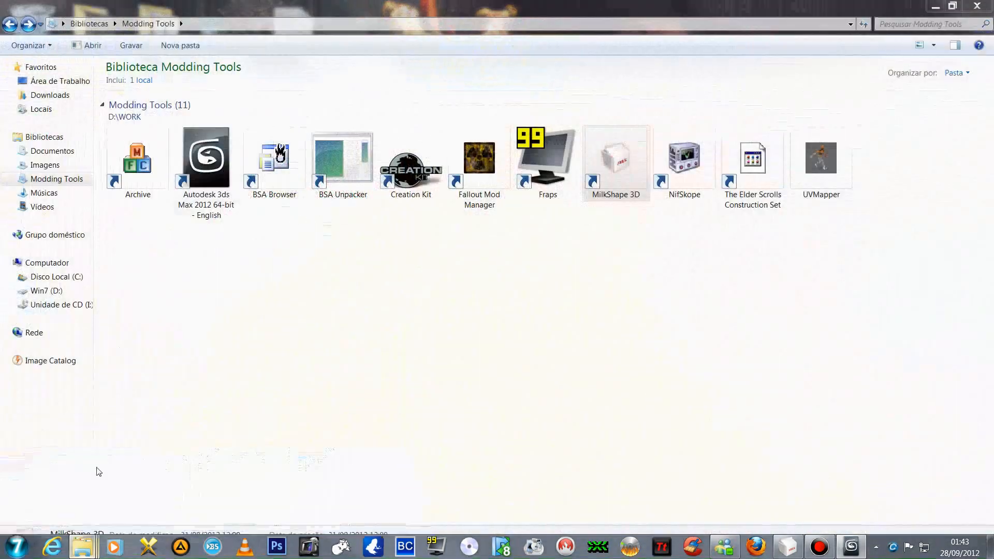
{"action": "left_click", "coordinate": [616, 160]}
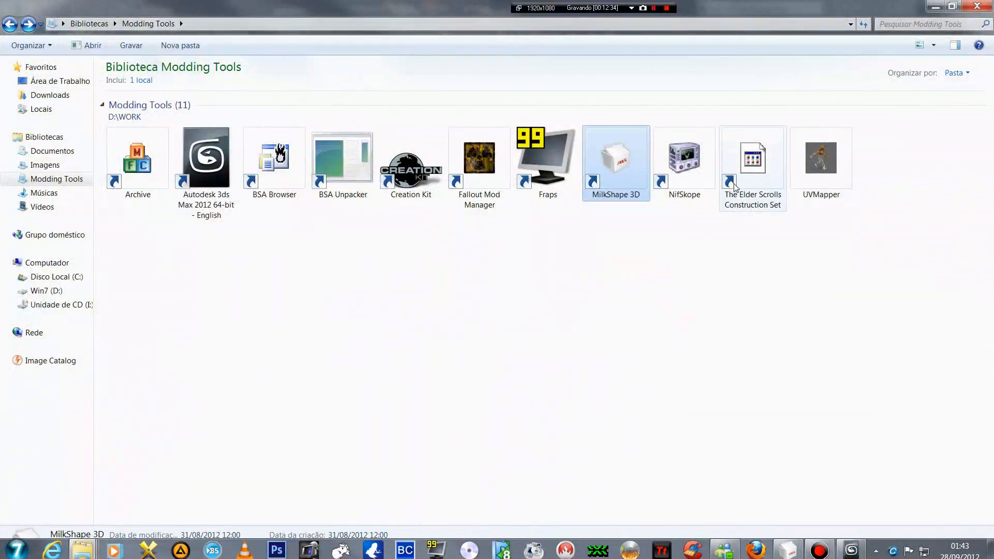
{"action": "left_click", "coordinate": [688, 161]}
{"action": "double_click", "coordinate": [690, 160]}
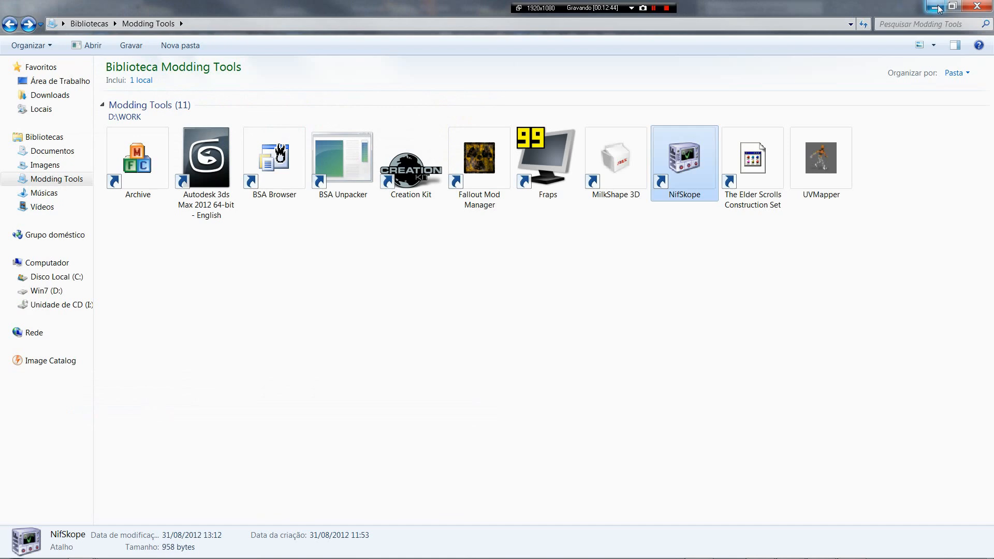
{"action": "left_click", "coordinate": [938, 9]}
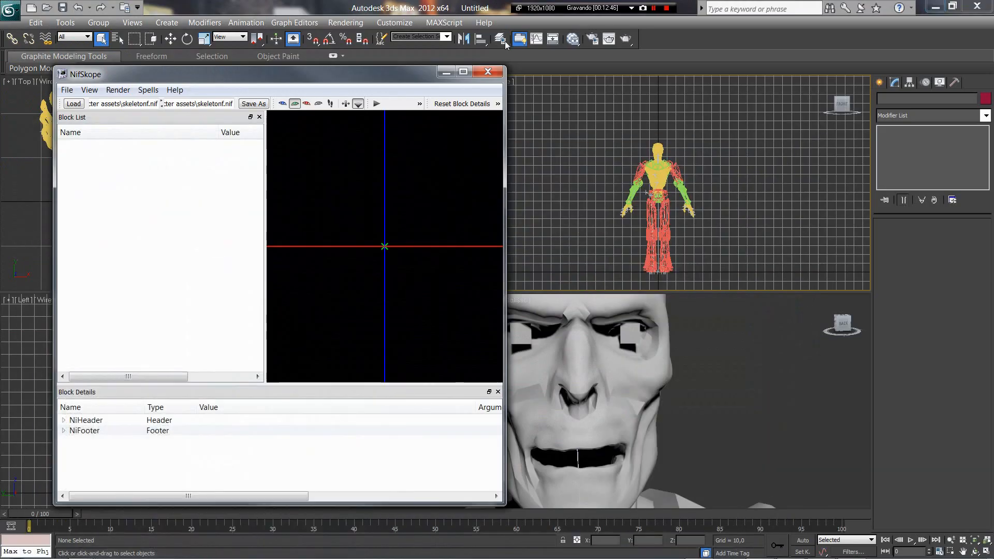
- Load the original draugrmale file from the draugr character assets folder into NifSkope
{"action": "left_click", "coordinate": [67, 90]}
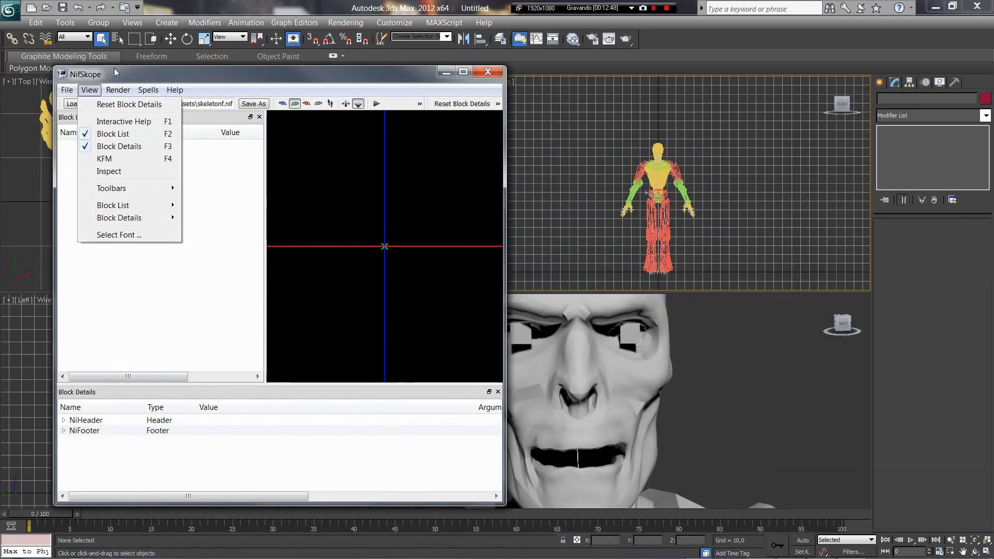
{"action": "left_click", "coordinate": [71, 103]}
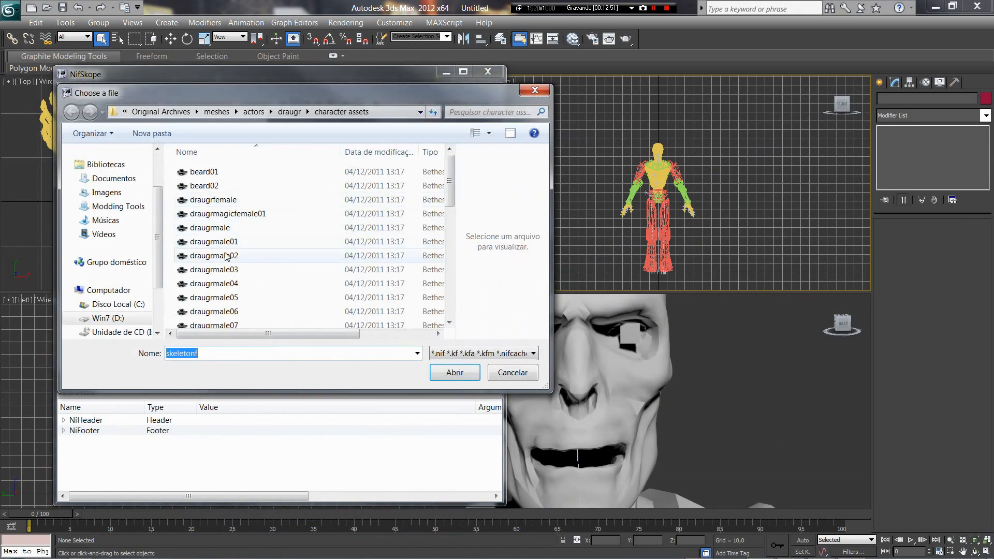
{"action": "left_click", "coordinate": [258, 261]}
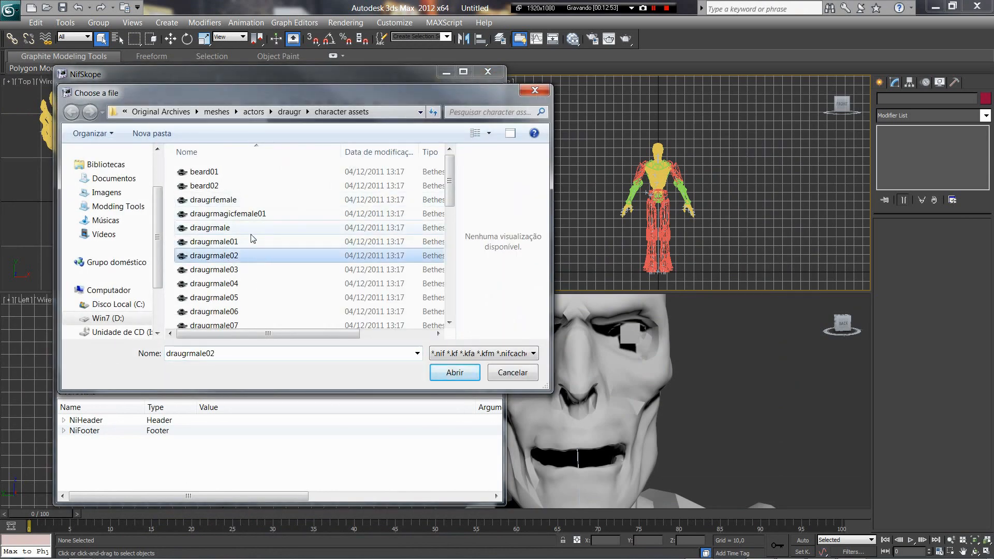
{"action": "left_click", "coordinate": [209, 229]}
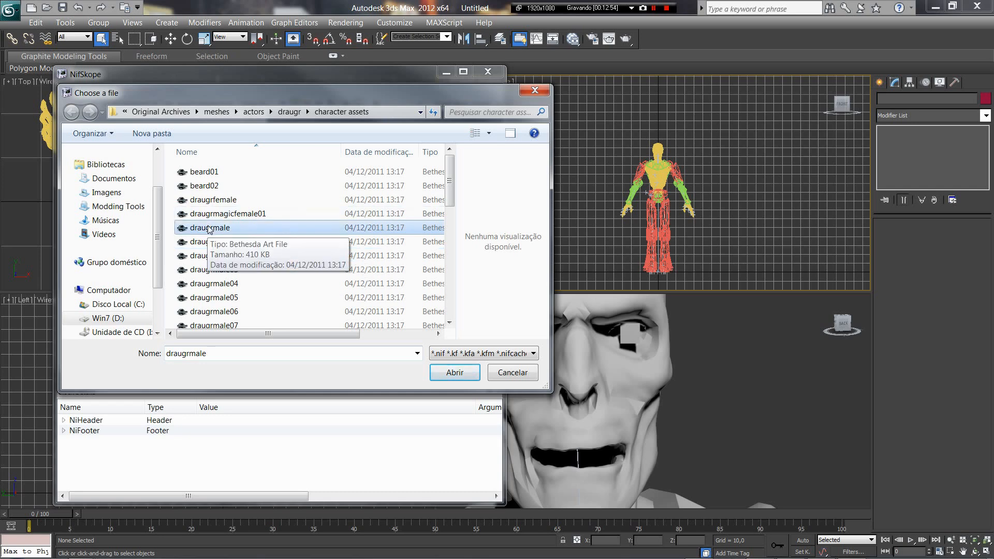
{"action": "left_click", "coordinate": [446, 373]}
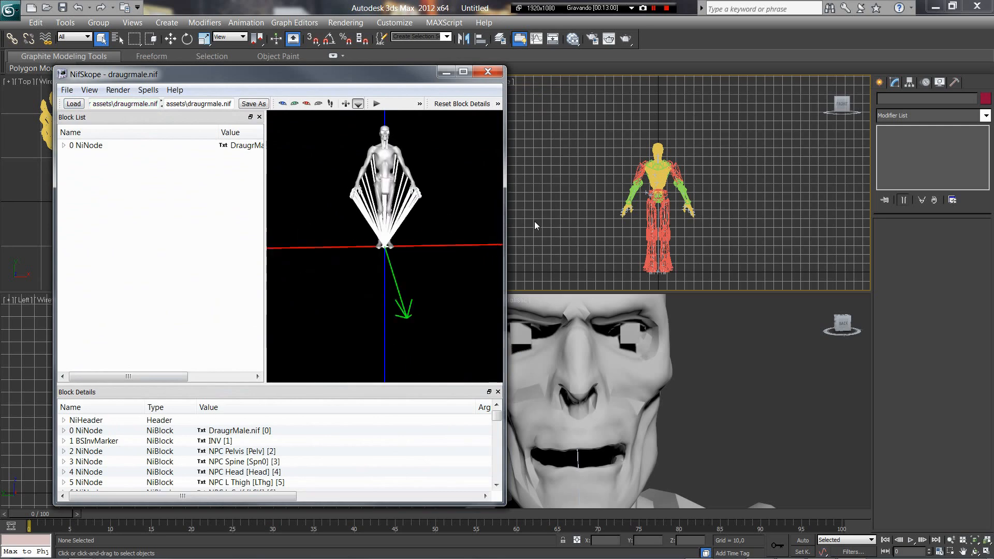
- Examine the head of the original draugrmale model up close
{"action": "scroll", "coordinate": [432, 207], "scroll_direction": "up", "scroll_amount": 4}
{"action": "middle_click_drag", "start_coordinate": [440, 207], "coordinate": [444, 388]}
{"action": "scroll", "coordinate": [410, 329], "scroll_direction": "up", "scroll_amount": 2}
{"action": "middle_click_drag", "start_coordinate": [381, 319], "coordinate": [384, 279]}
{"action": "scroll", "coordinate": [380, 285], "scroll_direction": "up", "scroll_amount": 5}
{"action": "scroll", "coordinate": [393, 262], "scroll_direction": "up", "scroll_amount": 2}
{"action": "mouse_move", "coordinate": [403, 240]}
{"action": "middle_mouse_down"}
{"action": "mouse_move", "coordinate": [406, 291]}
{"action": "mouse_move", "coordinate": [409, 257]}
{"action": "middle_mouse_up"}
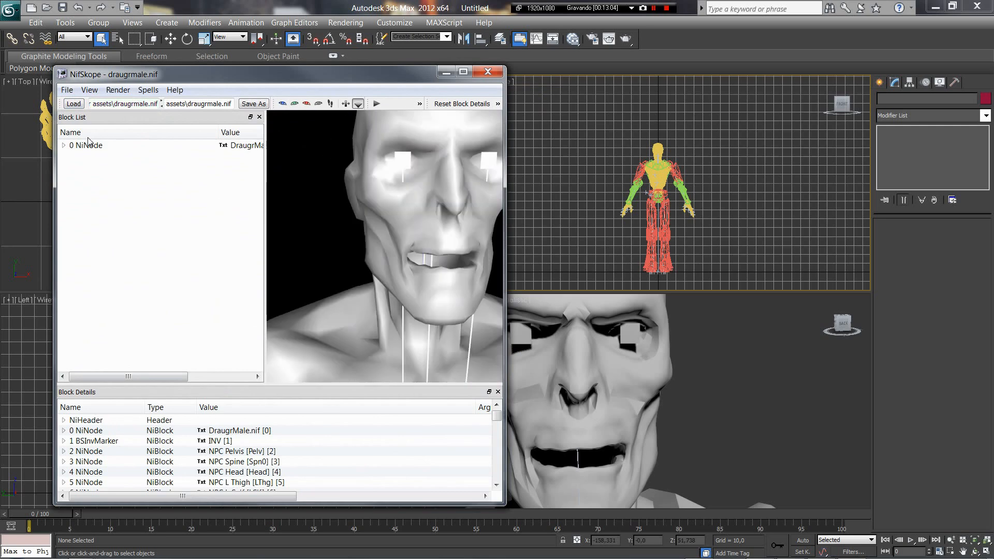
- Open a second NifSkope window and place it beside the one showing draugrmale.nif
{"action": "left_click", "coordinate": [69, 90]}
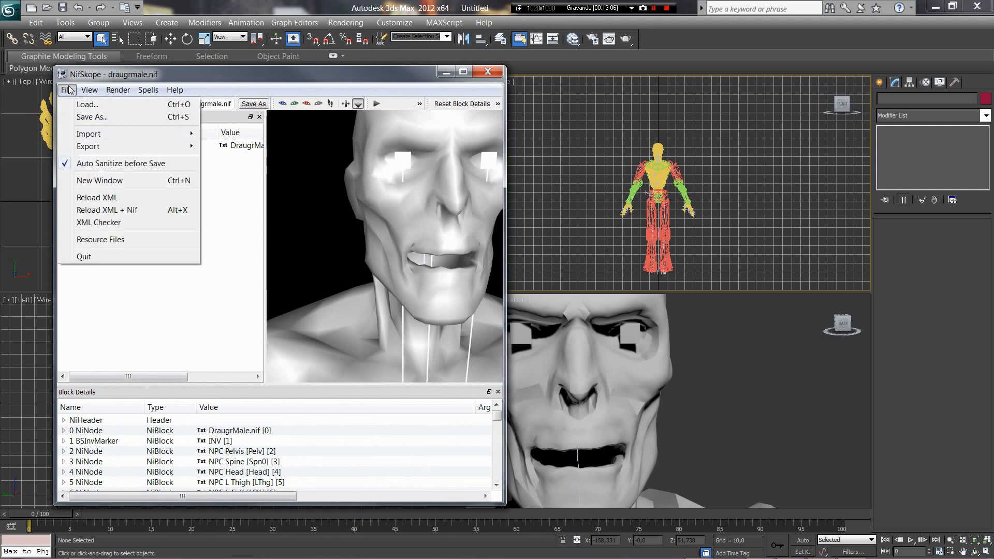
{"action": "left_click", "coordinate": [101, 180]}
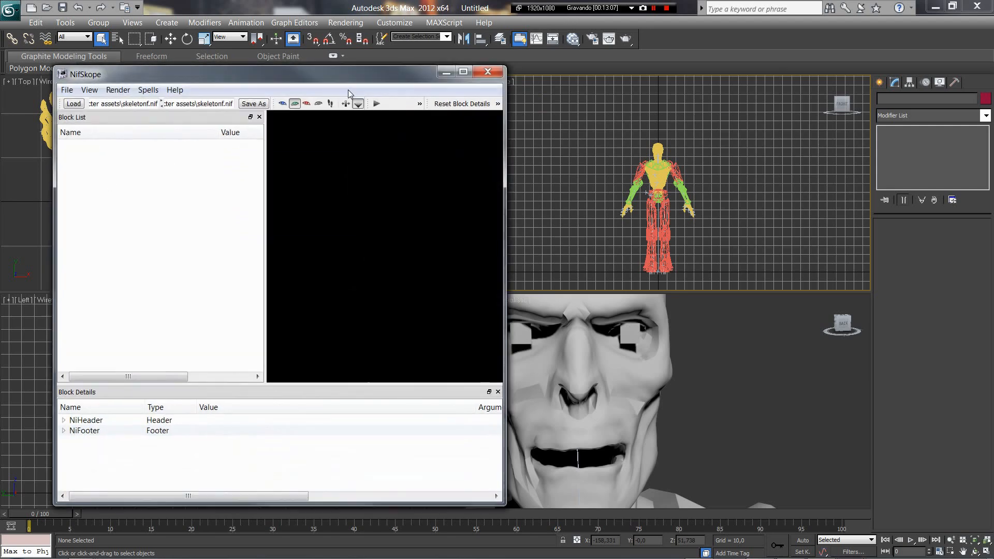
{"action": "left_click_drag", "start_coordinate": [345, 76], "coordinate": [807, 83]}
- Load Draugr Dwarven Miodel from D:\WORK\SKYRIM\Projects\Dwemer Draugr into the new NifSkope window
{"action": "left_click", "coordinate": [534, 110]}
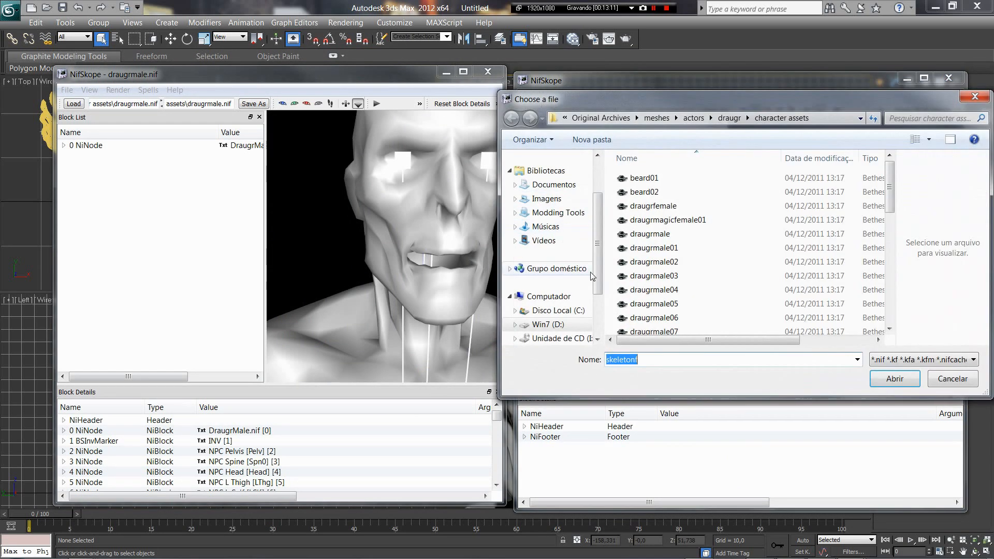
{"action": "scroll", "coordinate": [594, 317], "scroll_direction": "down", "scroll_amount": 2}
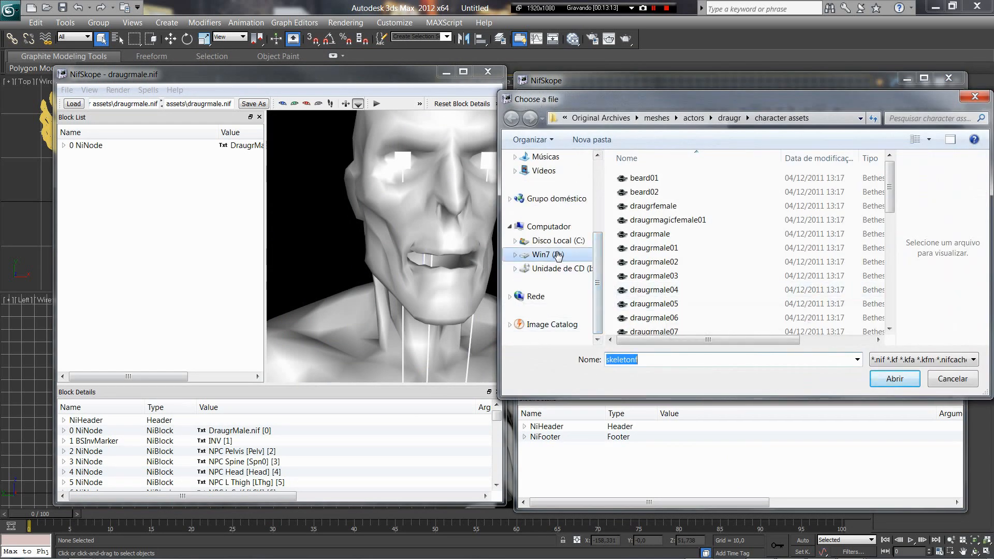
{"action": "left_click", "coordinate": [557, 255]}
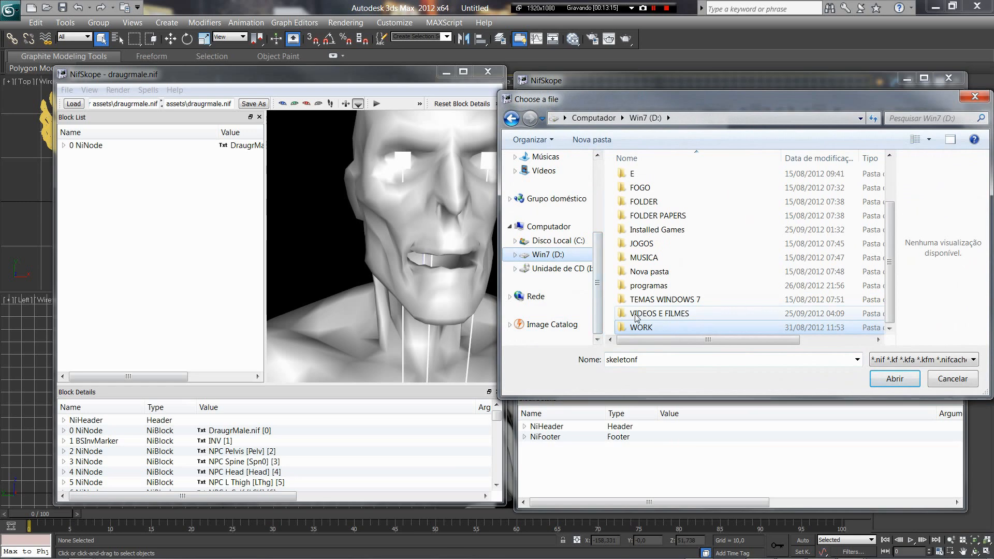
{"action": "double_click", "coordinate": [649, 326]}
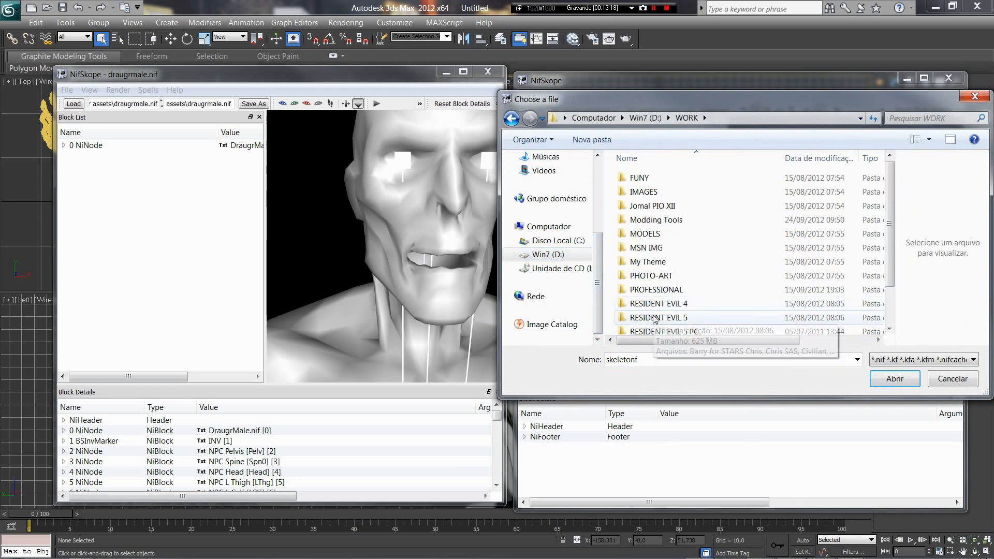
{"action": "scroll", "coordinate": [654, 319], "scroll_direction": "down", "scroll_amount": 1}
{"action": "double_click", "coordinate": [655, 297]}
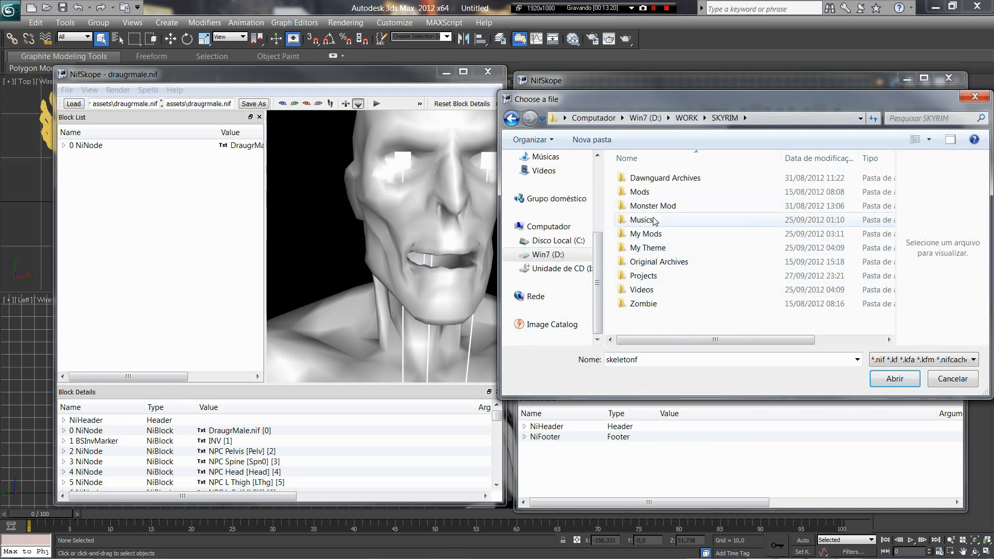
{"action": "double_click", "coordinate": [659, 206]}
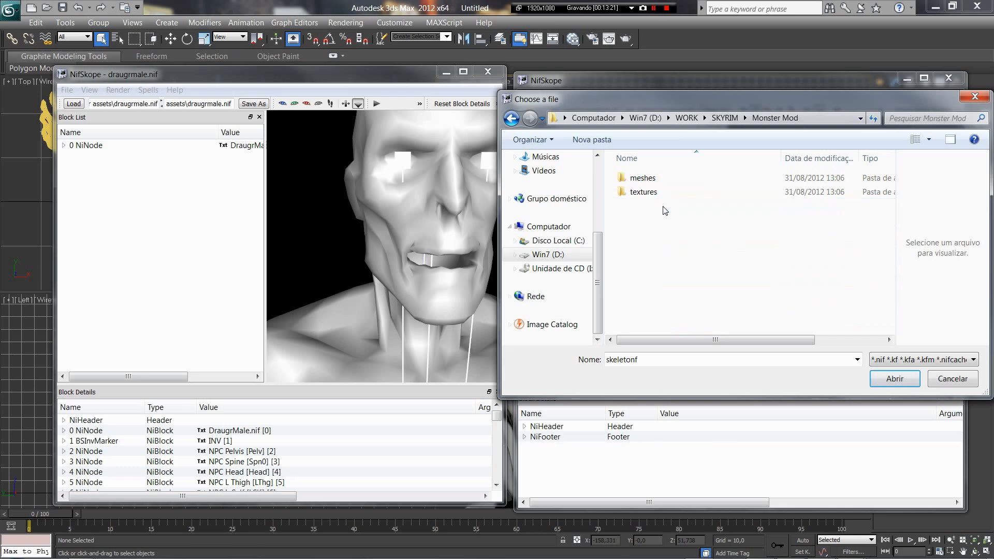
{"action": "left_click", "coordinate": [511, 119]}
{"action": "left_click", "coordinate": [654, 248]}
{"action": "left_click", "coordinate": [645, 277]}
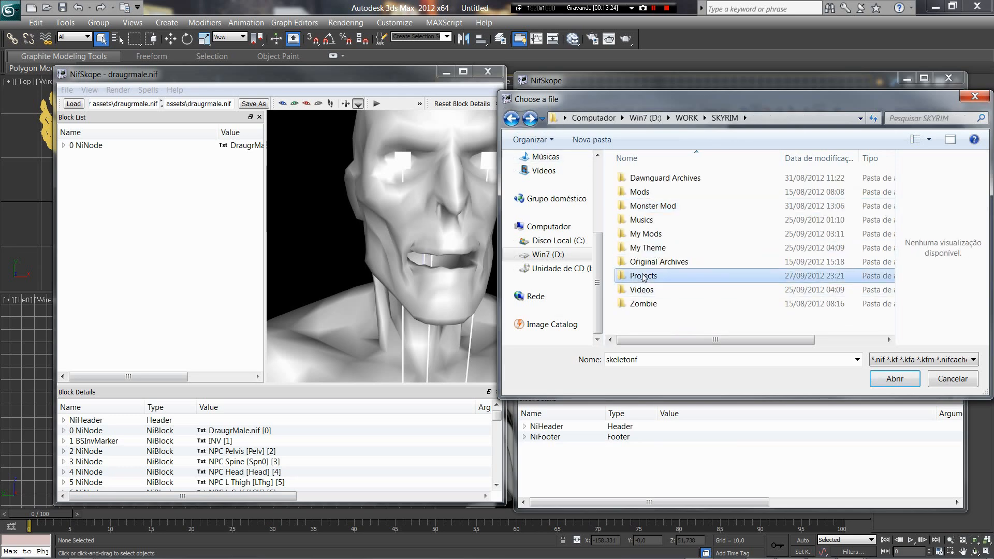
{"action": "double_click", "coordinate": [644, 277]}
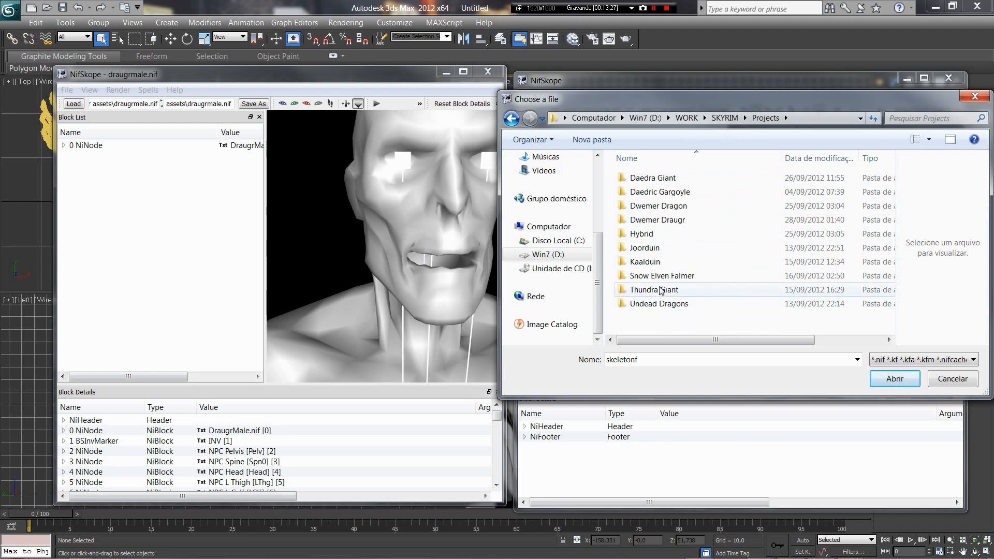
{"action": "double_click", "coordinate": [673, 219]}
{"action": "left_click", "coordinate": [685, 179]}
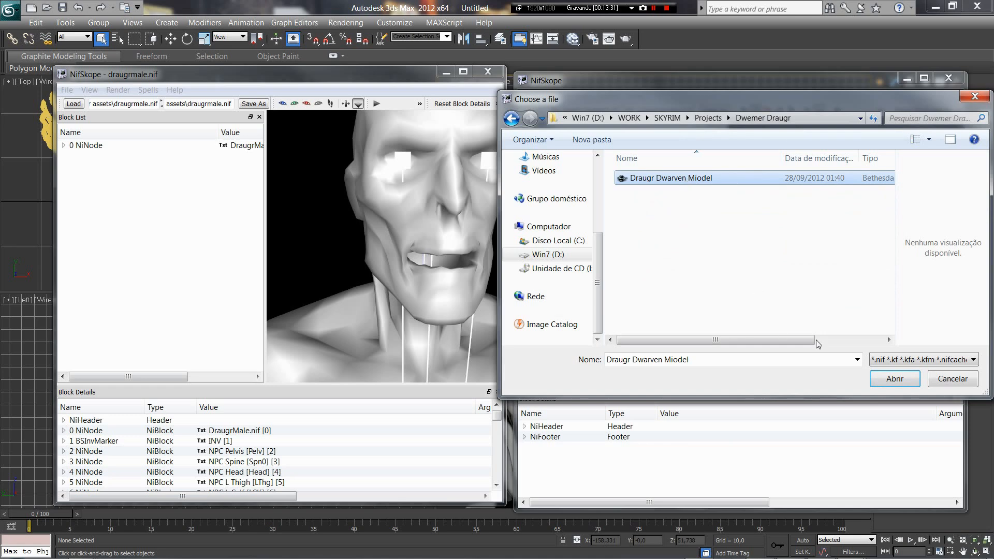
{"action": "left_click", "coordinate": [899, 377]}
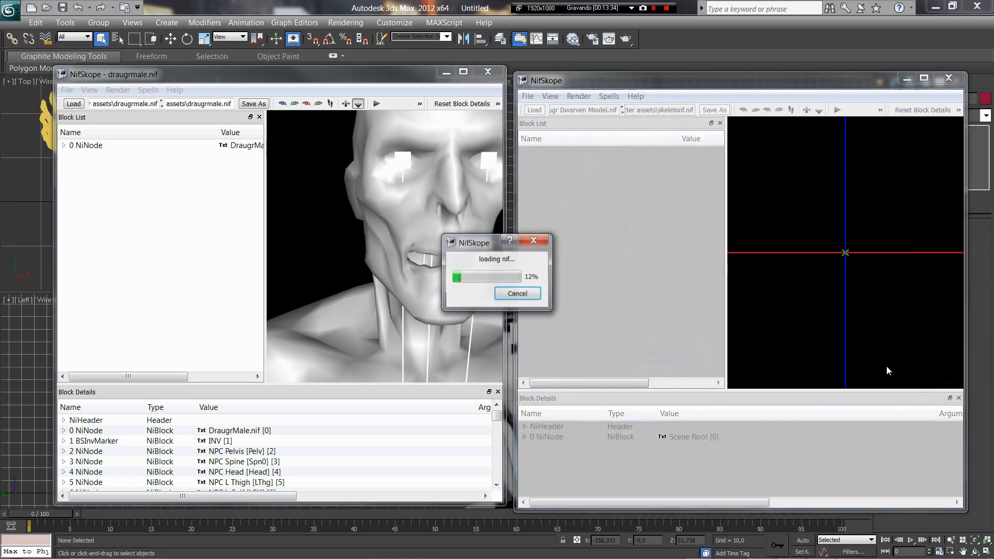
- Examine the exported Dwarven draugr from the front and turn the original draugrmale head to face forward for comparison
{"action": "left_click_drag", "start_coordinate": [805, 296], "coordinate": [906, 297]}
{"action": "scroll", "coordinate": [906, 297], "scroll_direction": "up", "scroll_amount": 4}
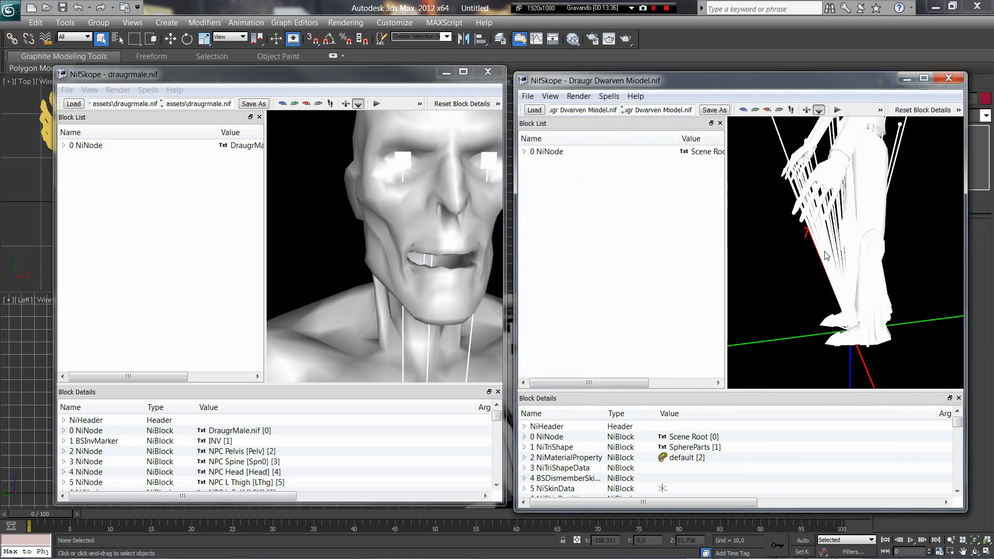
{"action": "left_click_drag", "start_coordinate": [958, 241], "coordinate": [927, 238]}
{"action": "middle_click_drag", "start_coordinate": [846, 236], "coordinate": [883, 323]}
{"action": "left_click_drag", "start_coordinate": [869, 314], "coordinate": [834, 311]}
{"action": "middle_click_drag", "start_coordinate": [836, 316], "coordinate": [838, 346]}
{"action": "left_click_drag", "start_coordinate": [496, 222], "coordinate": [459, 228]}
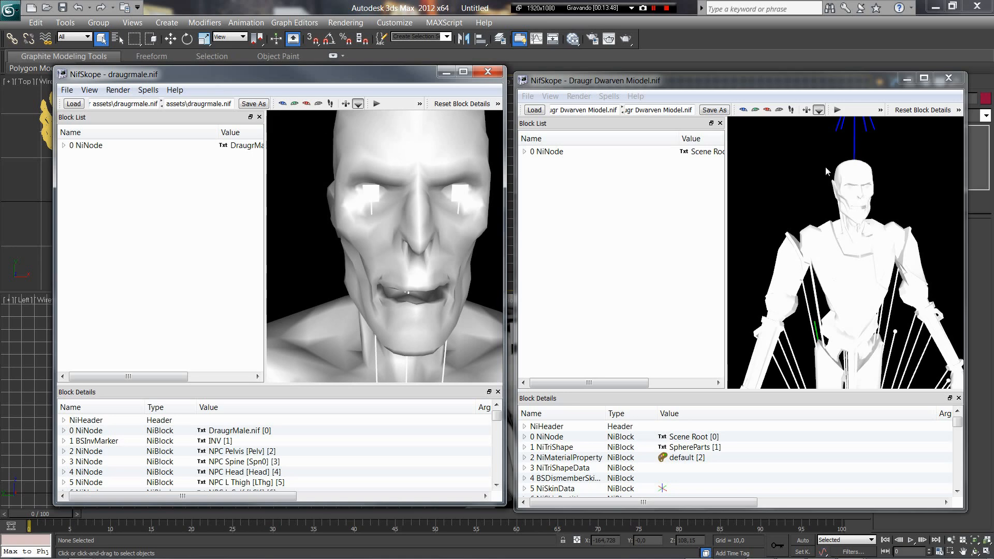
- Select the Draugr shape in the exported model and the Body_Male_Naked shape in draugrmale.nif
{"action": "left_click", "coordinate": [837, 183]}
{"action": "scroll", "coordinate": [837, 181], "scroll_direction": "up", "scroll_amount": 3}
{"action": "scroll", "coordinate": [687, 209], "scroll_direction": "down", "scroll_amount": 1}
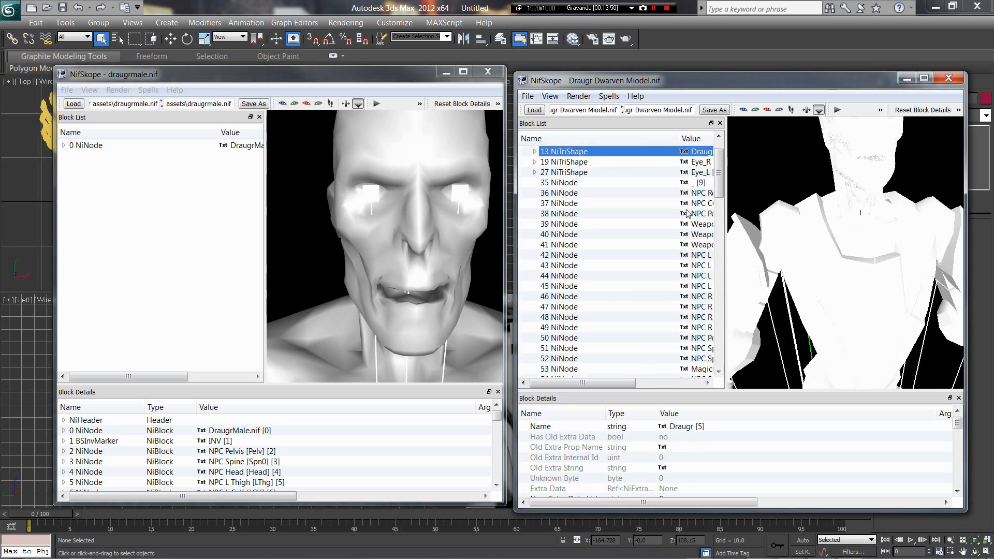
{"action": "left_click_drag", "start_coordinate": [717, 184], "coordinate": [724, 149]}
{"action": "left_click_drag", "start_coordinate": [823, 172], "coordinate": [811, 217]}
{"action": "scroll", "coordinate": [847, 231], "scroll_direction": "up", "scroll_amount": 2}
{"action": "left_click", "coordinate": [371, 135]}
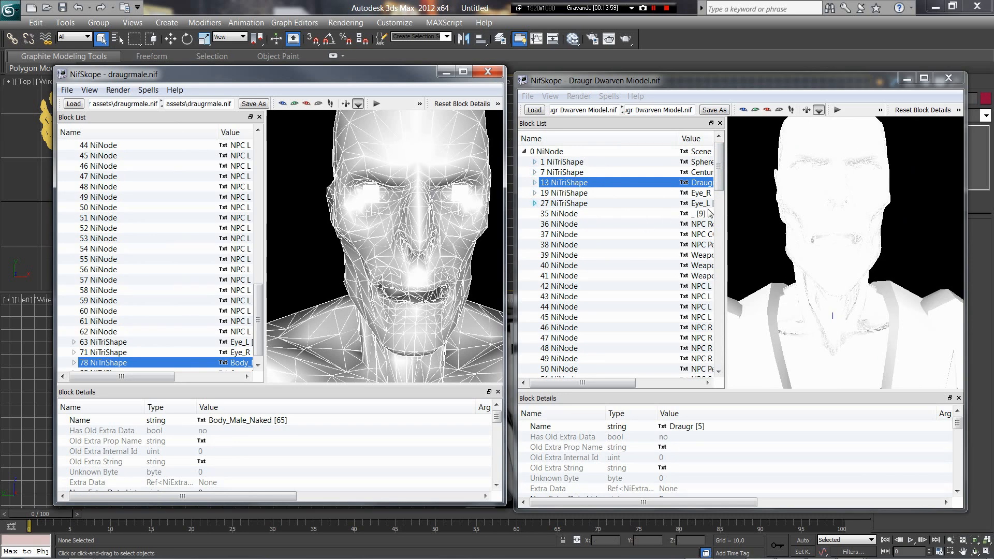
- Check which mesh each NiTriShape block in the exported Dwarven model represents, ending on the Draugr shape
{"action": "left_click_drag", "start_coordinate": [804, 155], "coordinate": [806, 163]}
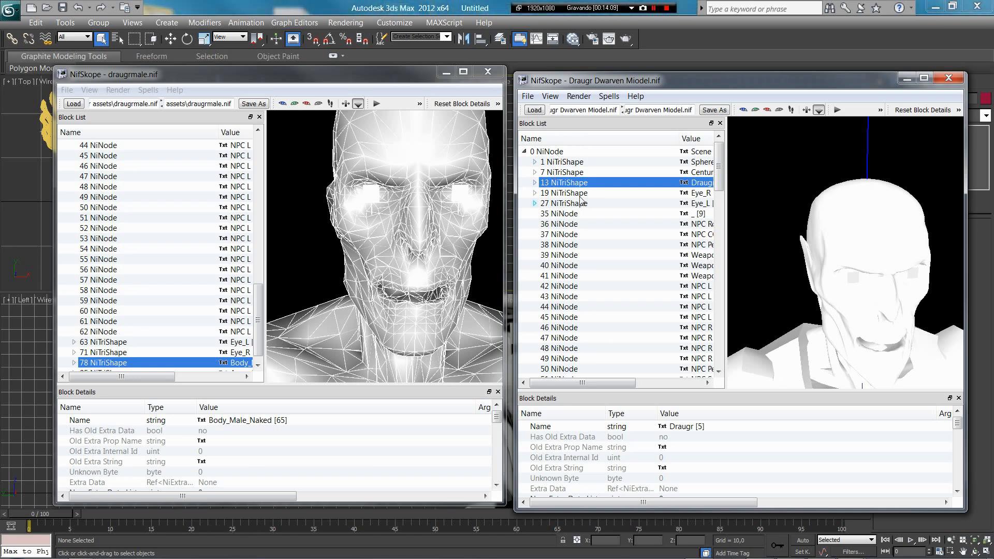
{"action": "left_click", "coordinate": [578, 162]}
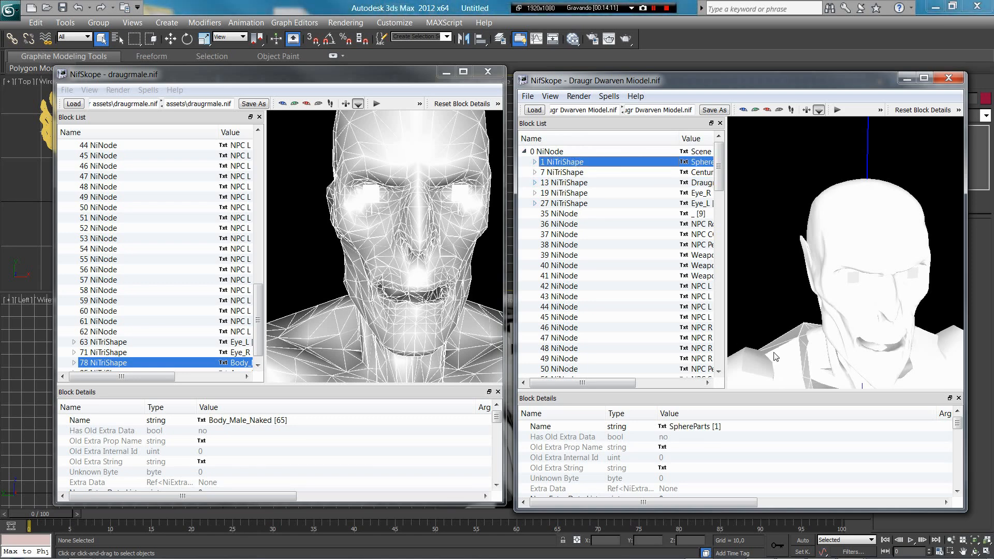
{"action": "key", "text": "Down"}
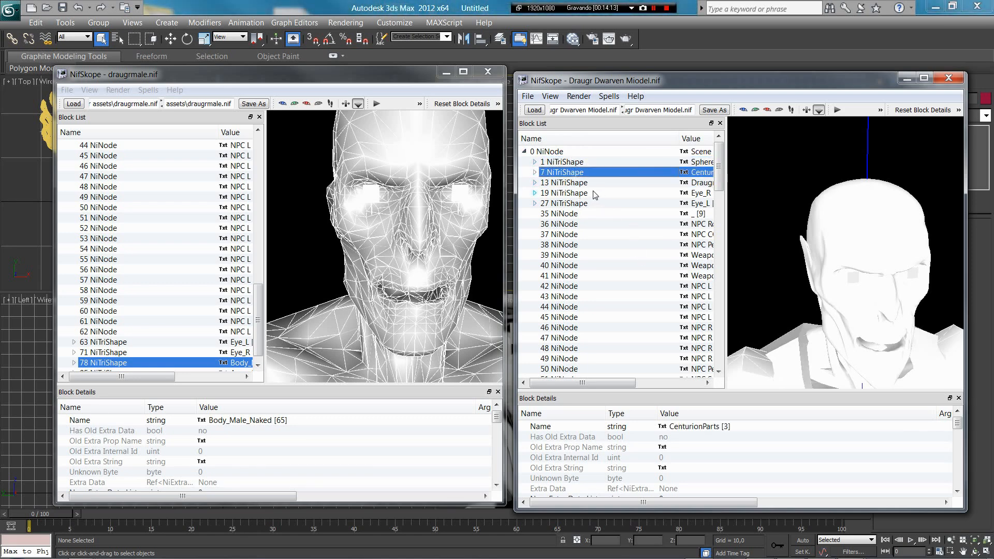
{"action": "left_click", "coordinate": [594, 194]}
{"action": "left_click", "coordinate": [584, 205]}
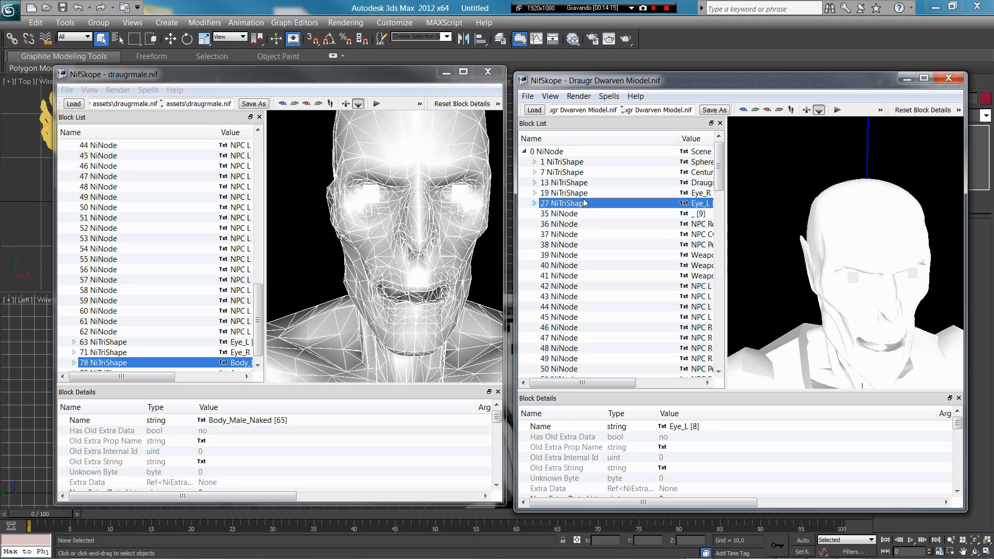
{"action": "left_click", "coordinate": [583, 195]}
{"action": "key", "text": "Up"}
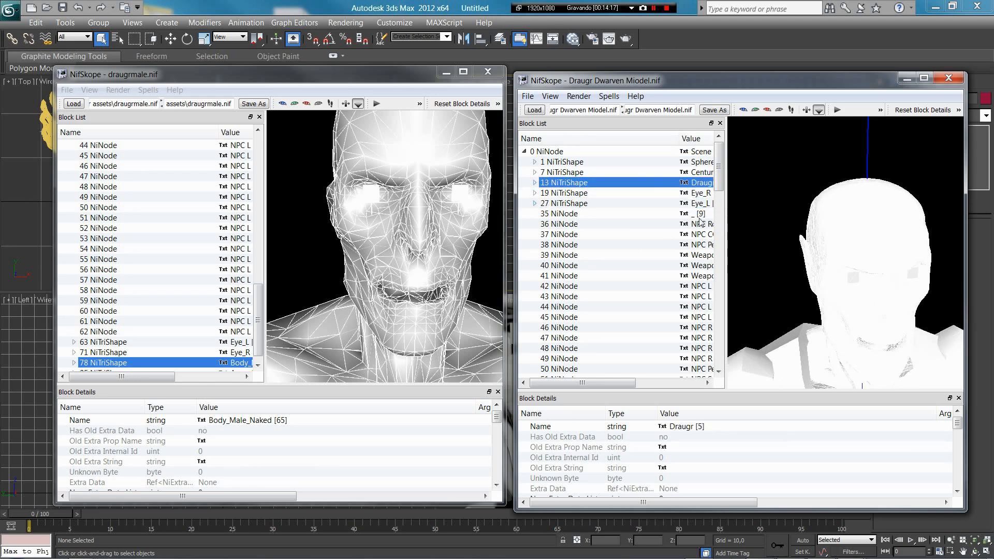
- Remove the NiMaterialProperty branch from the Draugr shape in the exported model
{"action": "left_click", "coordinate": [535, 182]}
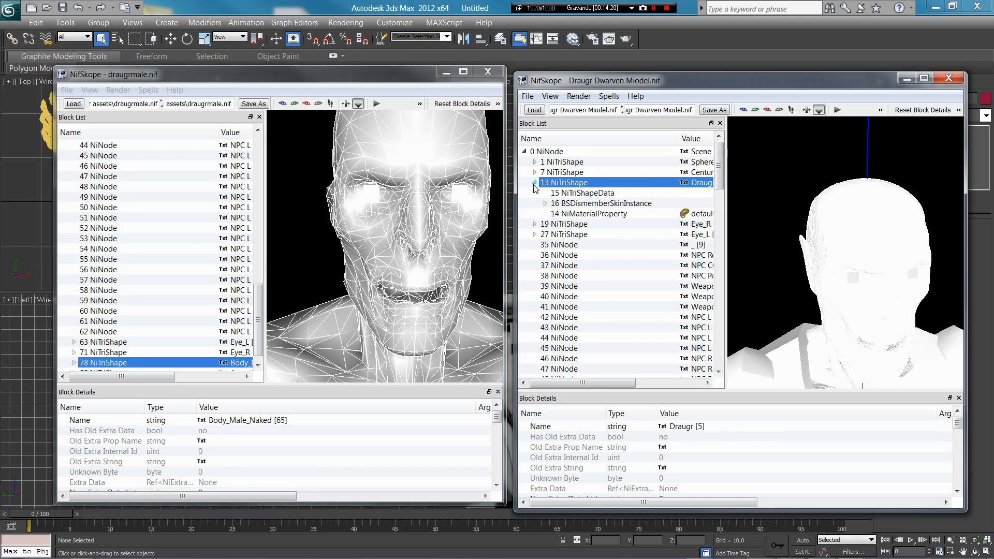
{"action": "right_click", "coordinate": [594, 218]}
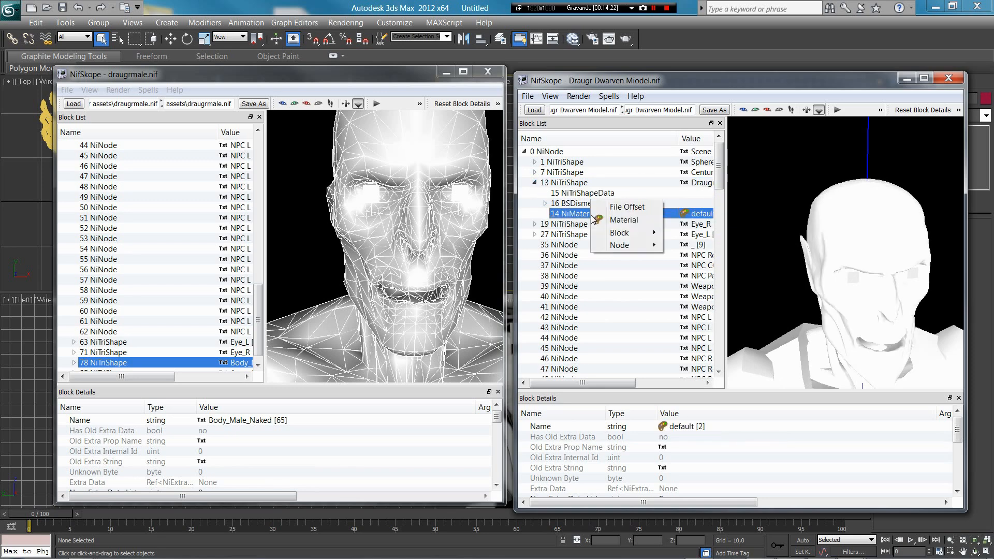
{"action": "mouse_move", "coordinate": [648, 244]}
{"action": "mouse_move", "coordinate": [622, 232]}
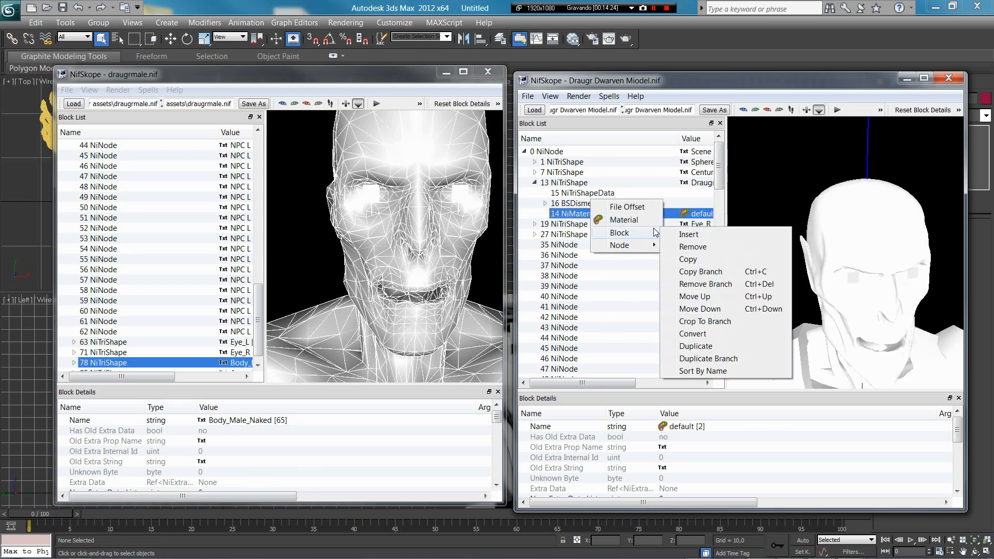
{"action": "left_click", "coordinate": [730, 282]}
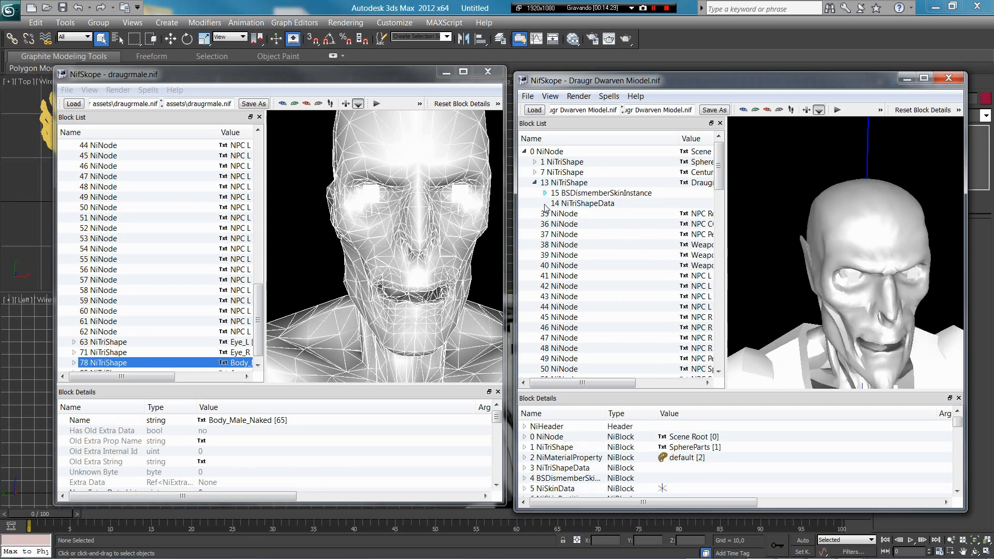
- Expand Body_Male_Naked in draugrmale.nif for reference and set Has Vertex Colors to yes in the Draugr shape's NiTriShapeData
{"action": "left_click", "coordinate": [74, 363]}
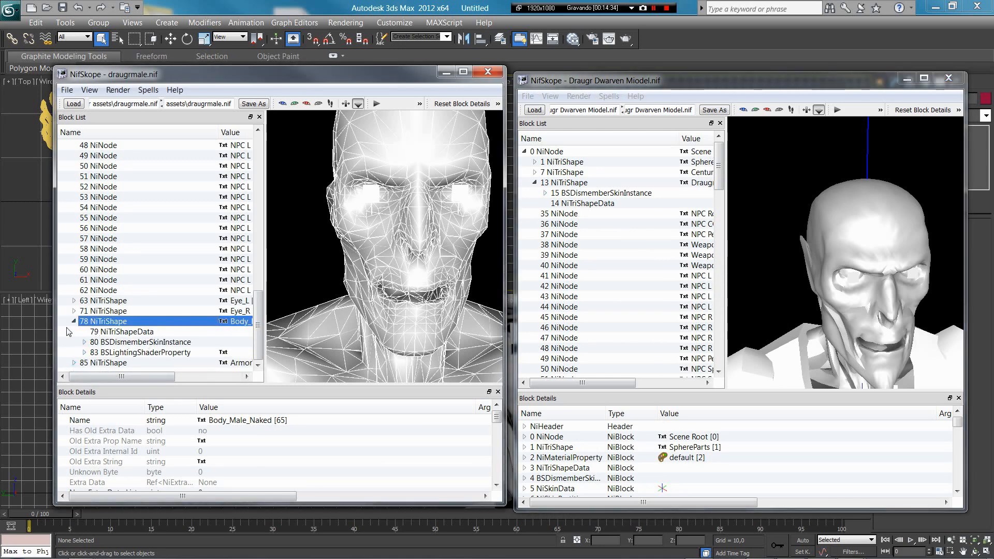
{"action": "left_click", "coordinate": [566, 184]}
{"action": "left_click", "coordinate": [578, 204]}
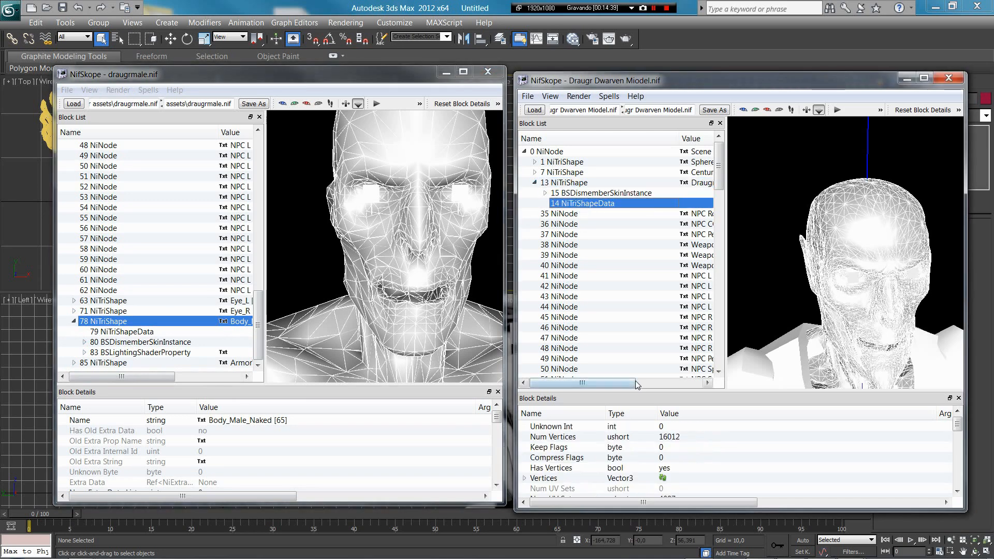
{"action": "scroll", "coordinate": [687, 463], "scroll_direction": "down", "scroll_amount": 2}
{"action": "scroll", "coordinate": [687, 464], "scroll_direction": "down", "scroll_amount": 3}
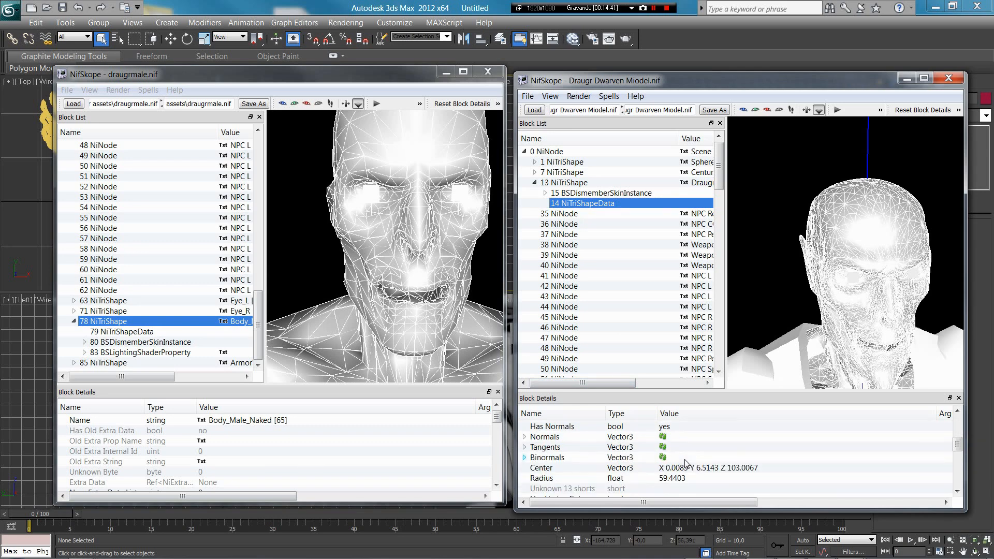
{"action": "scroll", "coordinate": [684, 466], "scroll_direction": "up", "scroll_amount": 1}
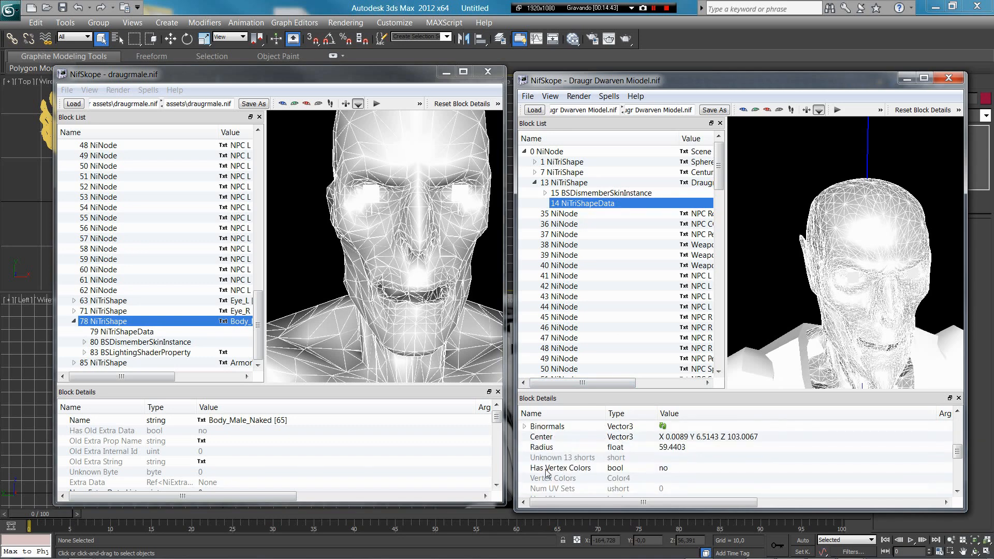
{"action": "double_click", "coordinate": [667, 469]}
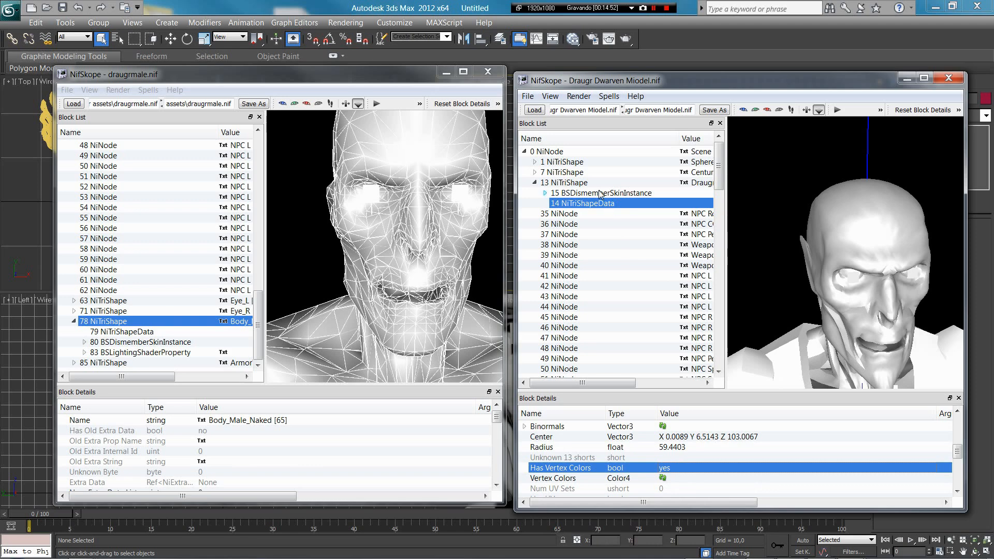
- Set the Body Part of the Draugr shape's BSDismemberSkinInstance partition to SBP_32_BODY
{"action": "left_click", "coordinate": [651, 192]}
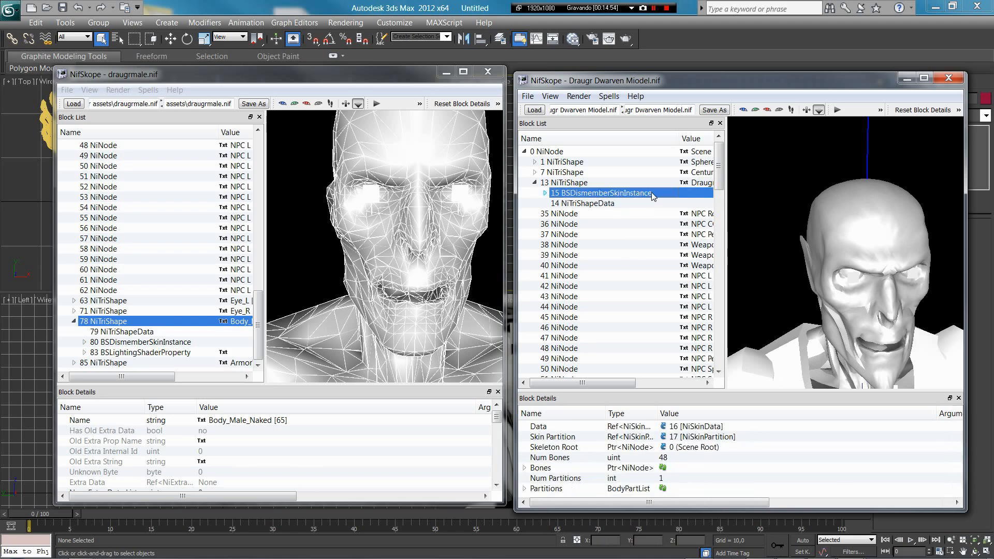
{"action": "left_click", "coordinate": [524, 489]}
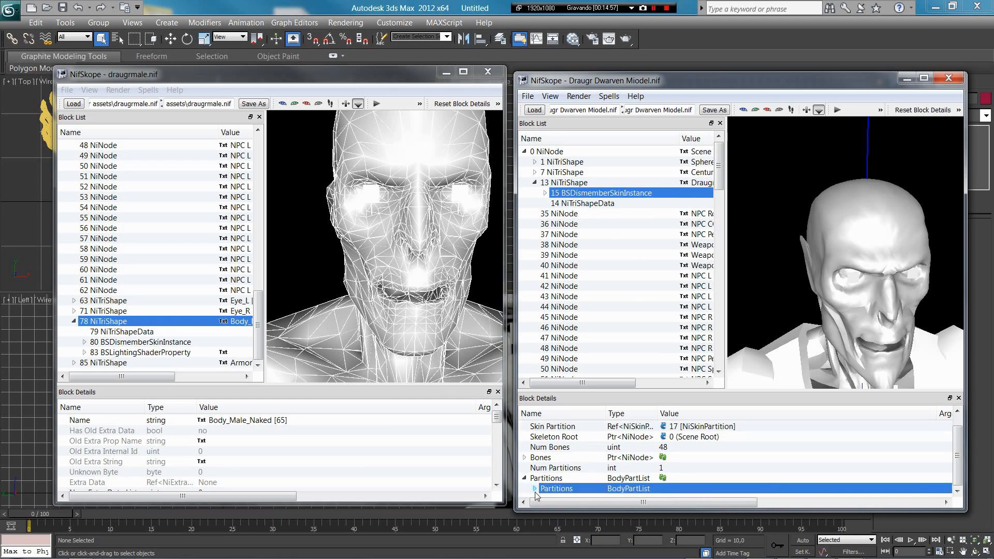
{"action": "left_click", "coordinate": [536, 492]}
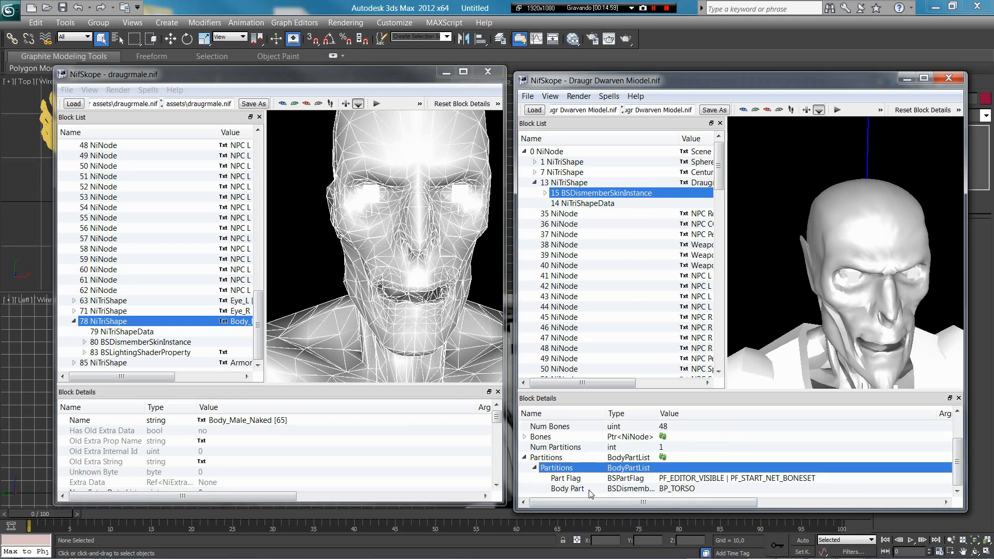
{"action": "double_click", "coordinate": [692, 490]}
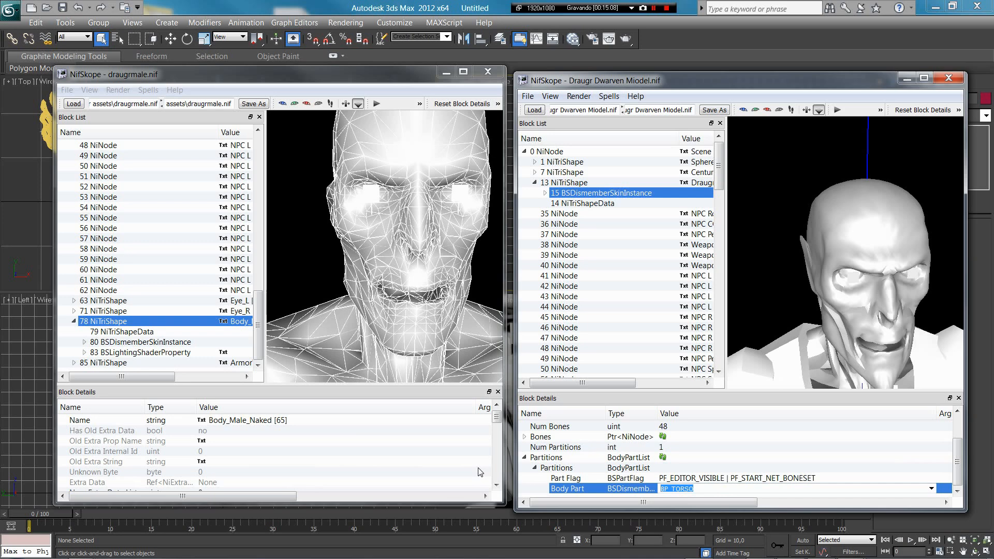
{"action": "type", "text": "SBP_32_BODY"}
{"action": "key", "text": "Return"}
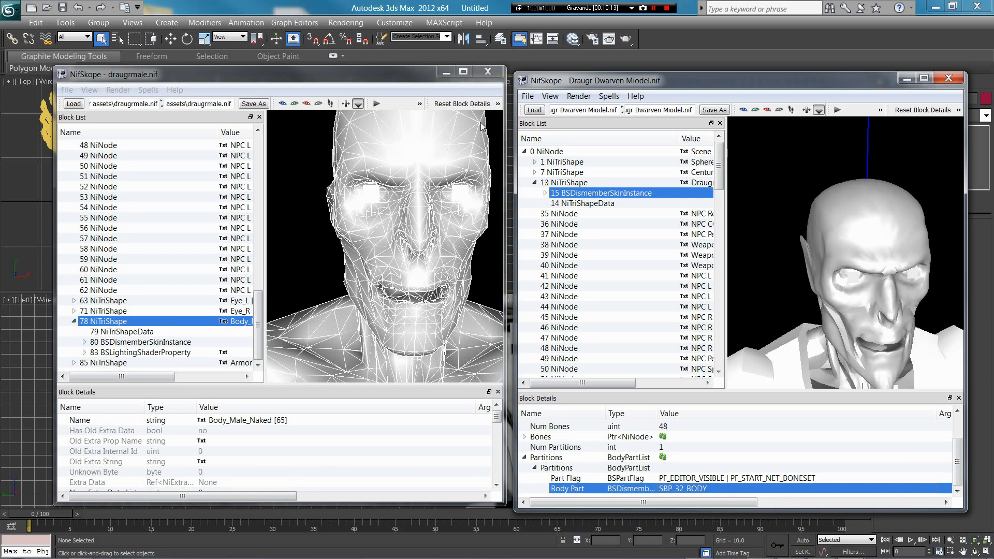
- Copy the BSLightingShaderProperty branch of the Body_Male_Naked shape in draugrmale.nif
{"action": "right_click", "coordinate": [130, 354]}
{"action": "mouse_move", "coordinate": [157, 357]}
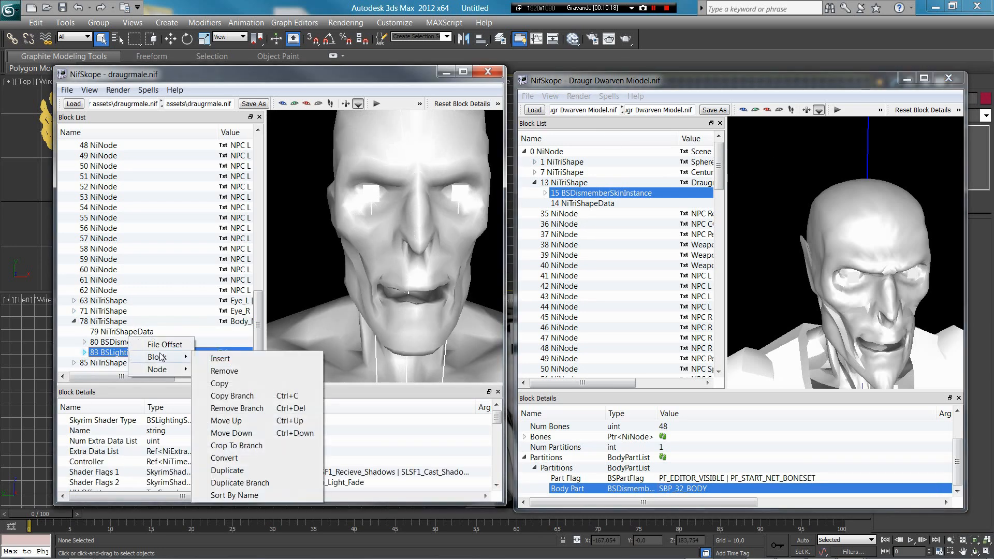
{"action": "right_click", "coordinate": [118, 357]}
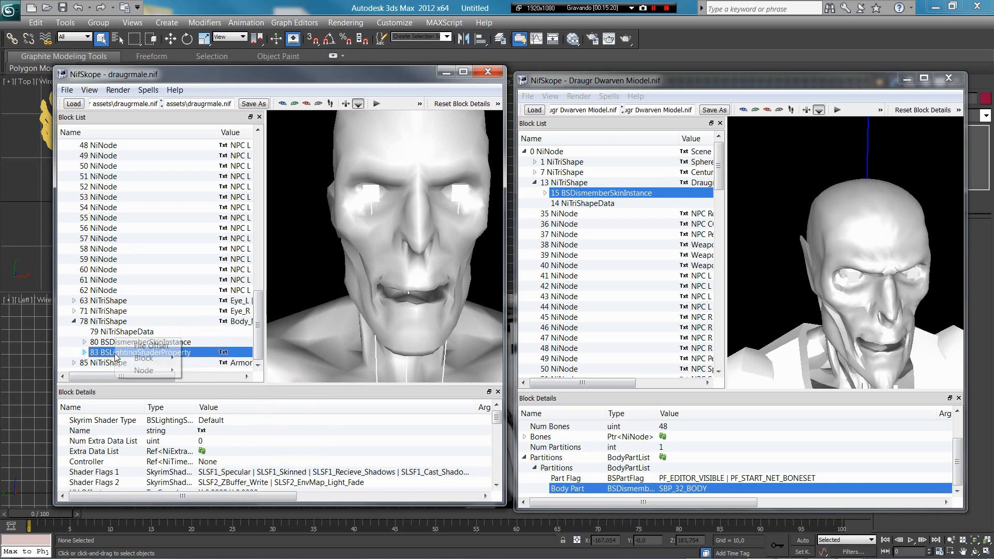
{"action": "mouse_move", "coordinate": [135, 363]}
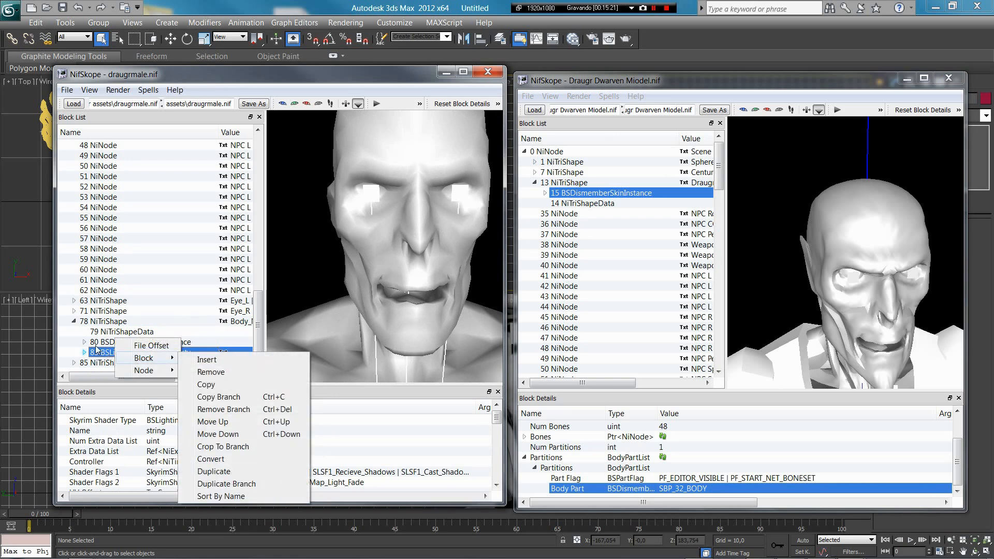
{"action": "right_click", "coordinate": [96, 347]}
{"action": "right_click", "coordinate": [181, 355]}
{"action": "mouse_move", "coordinate": [215, 360]}
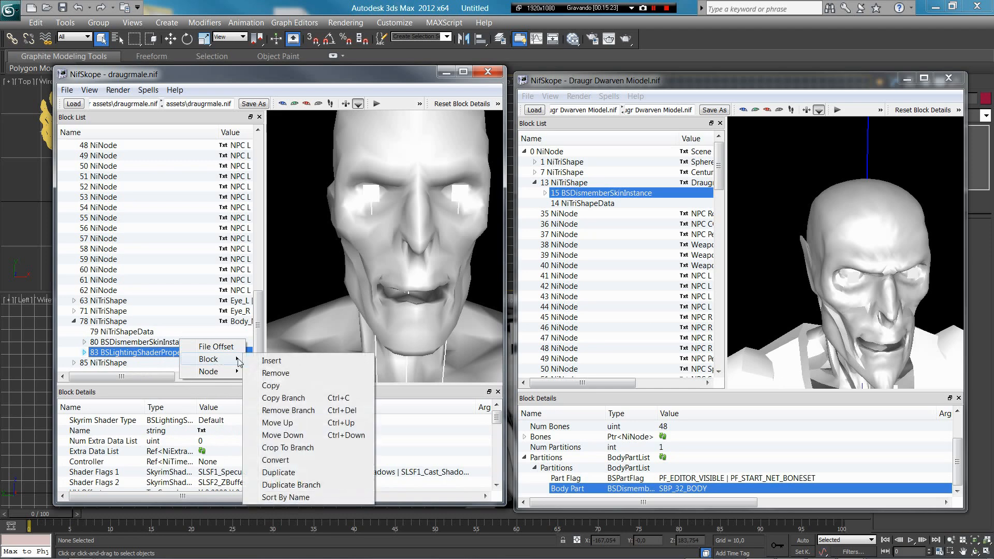
{"action": "left_click", "coordinate": [282, 398]}
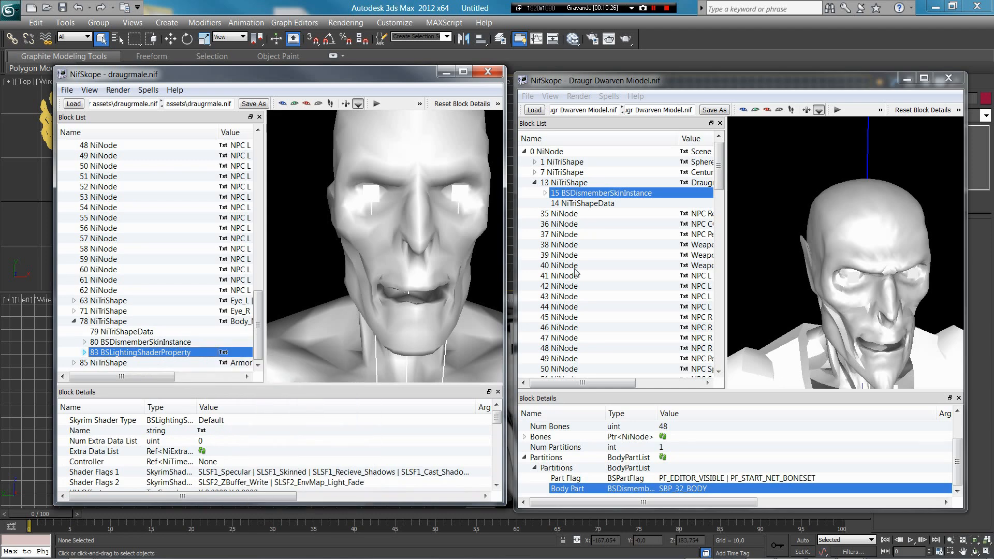
- Paste the copied BSLightingShaderProperty branch into the first Properties slot of the exported model's Draugr shape
{"action": "left_click", "coordinate": [569, 183]}
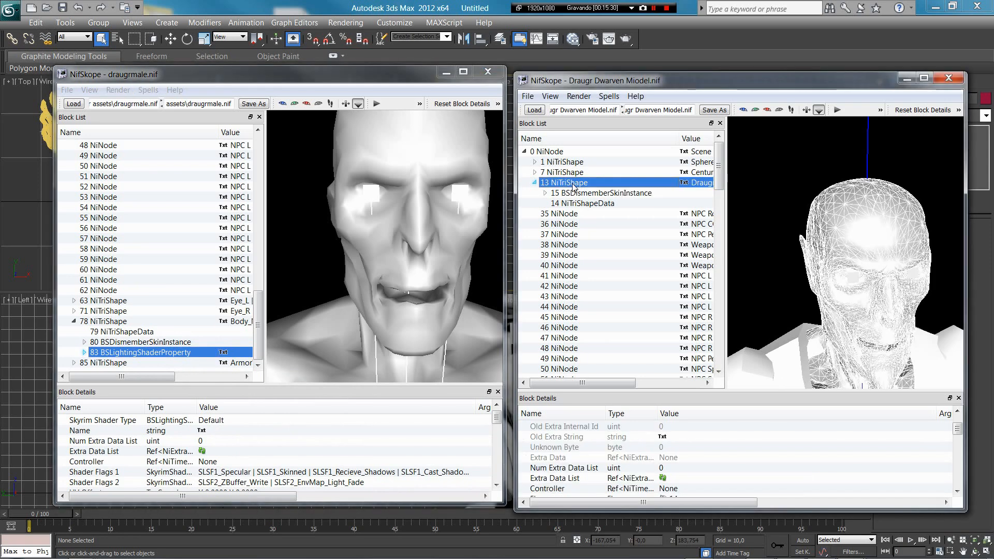
{"action": "scroll", "coordinate": [633, 466], "scroll_direction": "down", "scroll_amount": 5}
{"action": "scroll", "coordinate": [633, 469], "scroll_direction": "down", "scroll_amount": 2}
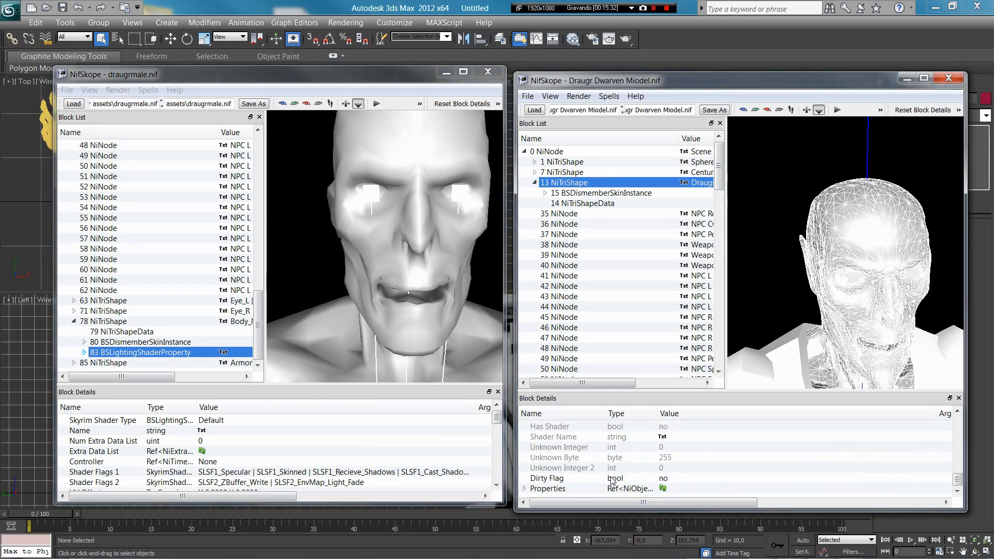
{"action": "left_click", "coordinate": [524, 489]}
{"action": "right_click", "coordinate": [668, 477]}
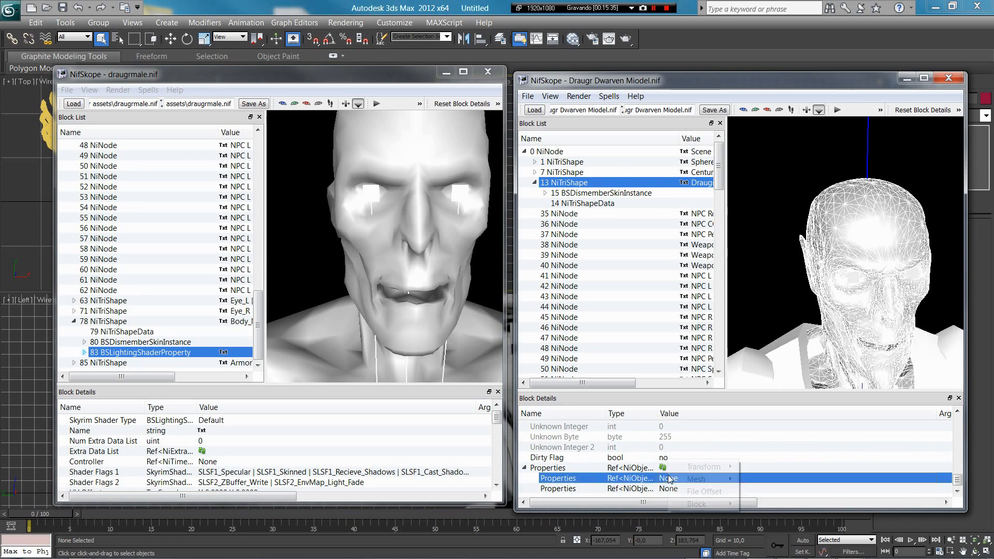
{"action": "mouse_move", "coordinate": [694, 504]}
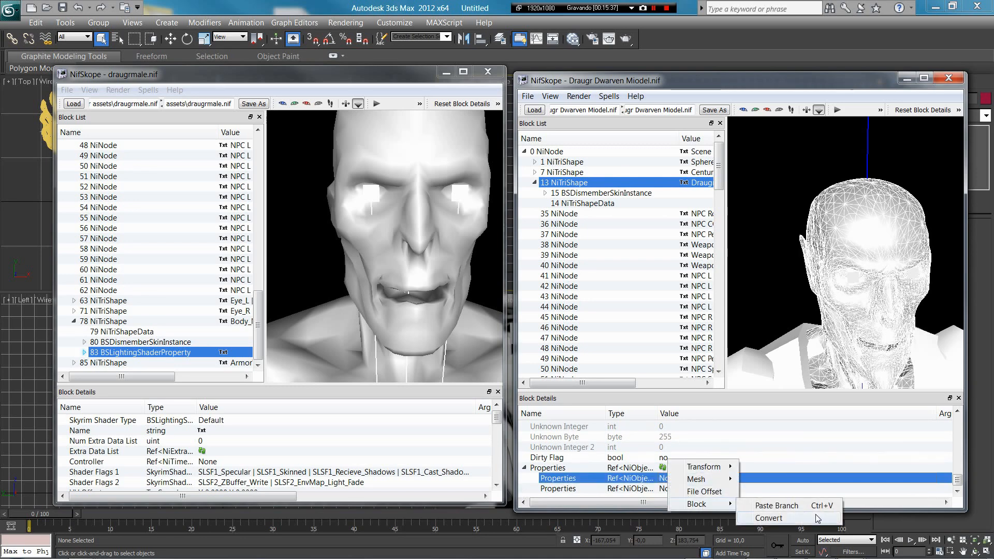
{"action": "left_click", "coordinate": [791, 504]}
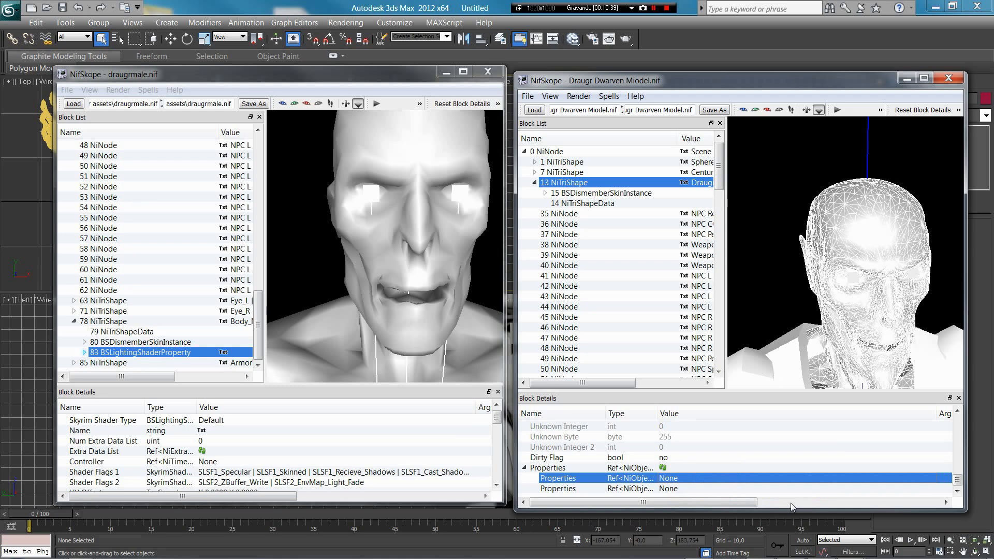
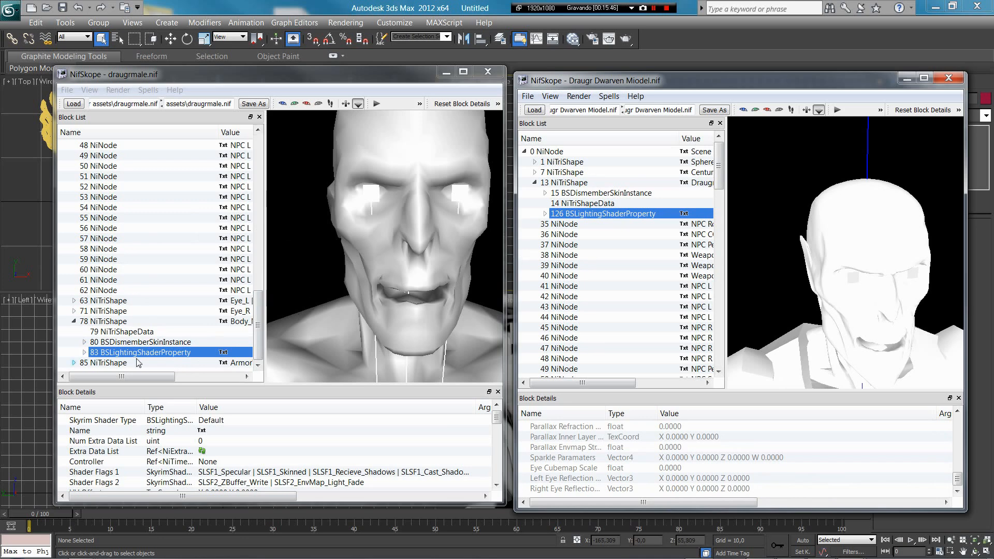
- Copy the NiAlphaProperty branch of the Eye_R shape in draugrmale.nif
{"action": "left_click", "coordinate": [74, 312]}
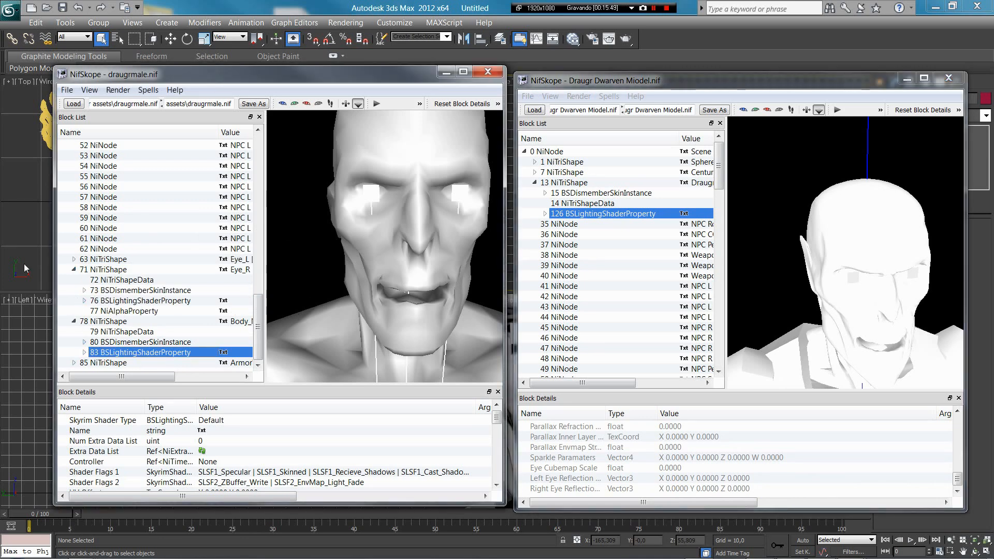
{"action": "left_click", "coordinate": [73, 269]}
{"action": "left_click", "coordinate": [74, 311]}
{"action": "right_click", "coordinate": [144, 311]}
{"action": "mouse_move", "coordinate": [172, 329]}
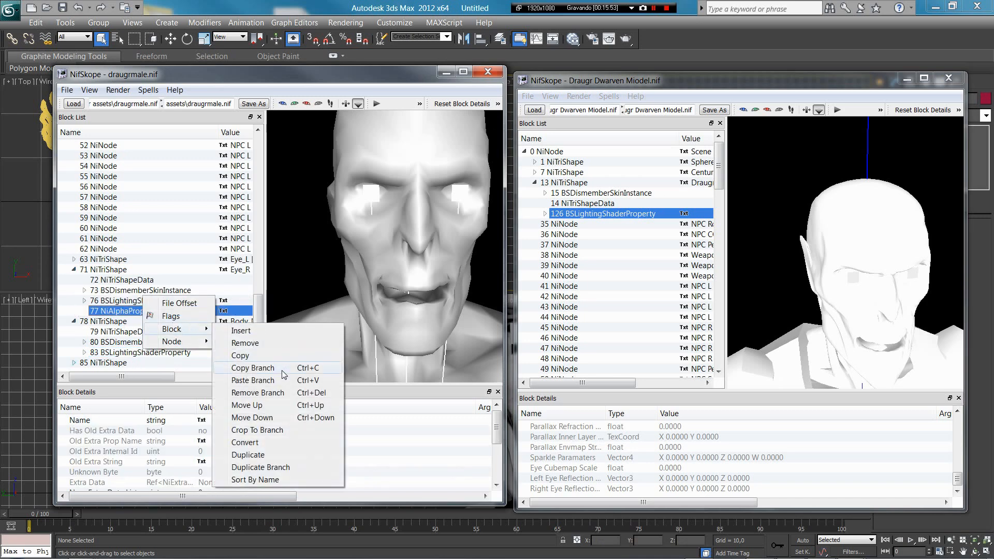
{"action": "left_click", "coordinate": [392, 83]}
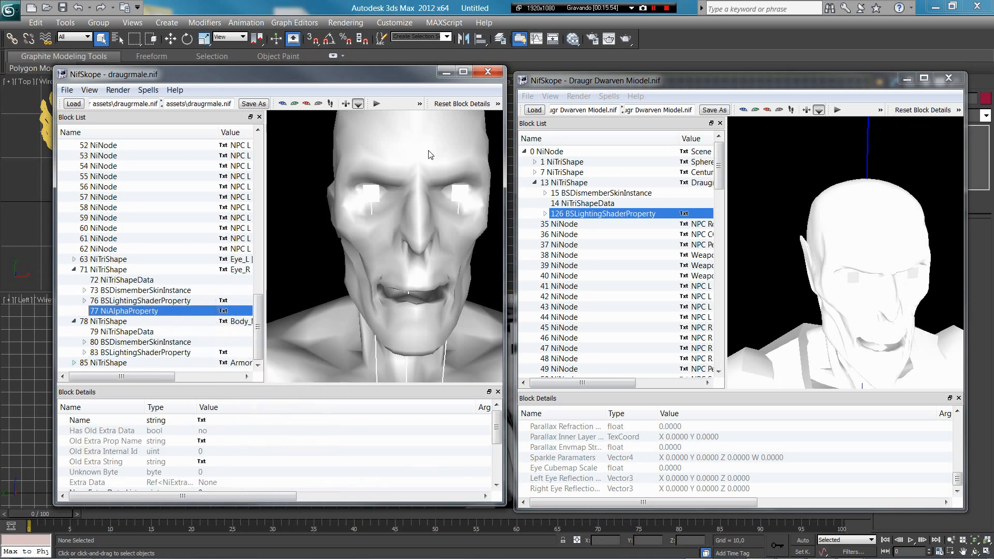
{"action": "left_click", "coordinate": [565, 183]}
{"action": "scroll", "coordinate": [649, 455], "scroll_direction": "down", "scroll_amount": 2}
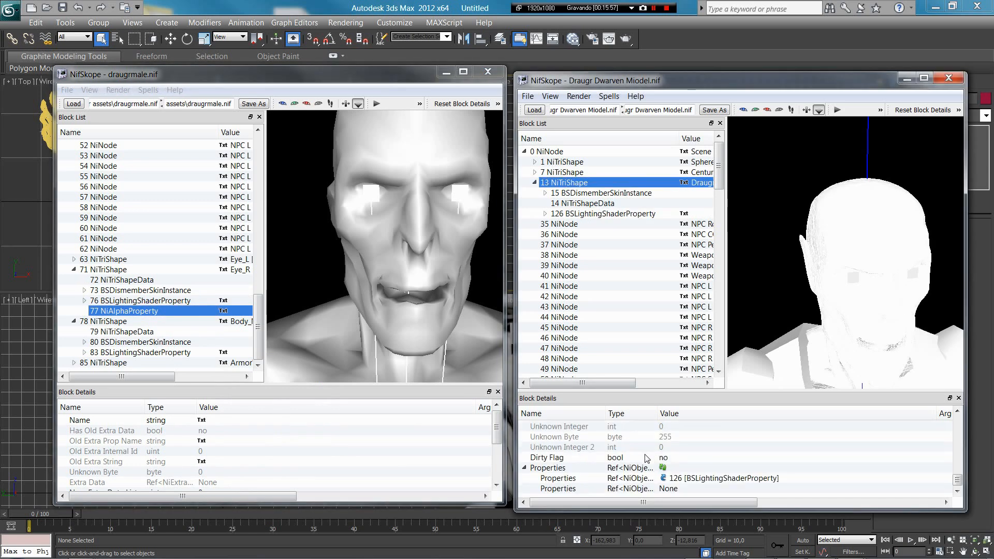
{"action": "right_click", "coordinate": [673, 490]}
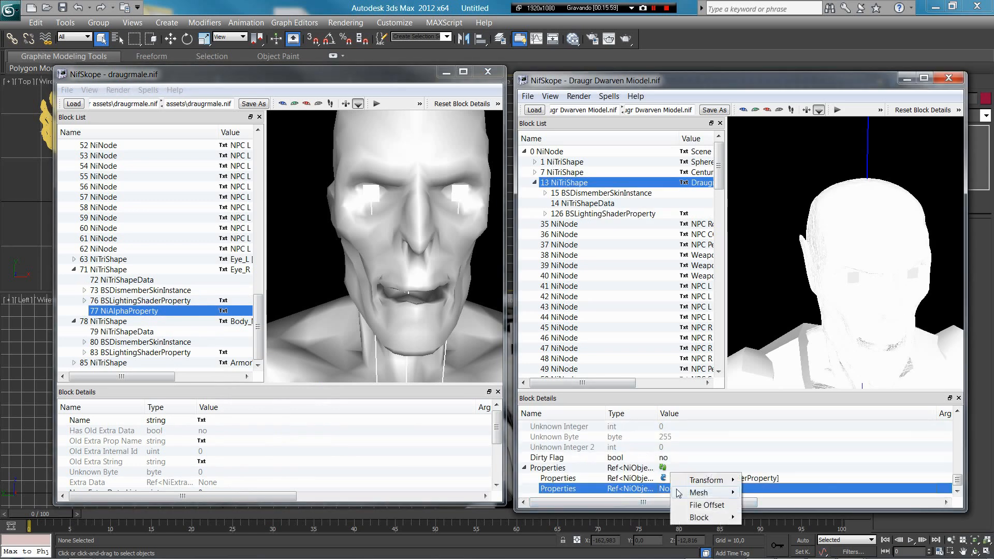
{"action": "mouse_move", "coordinate": [717, 519]}
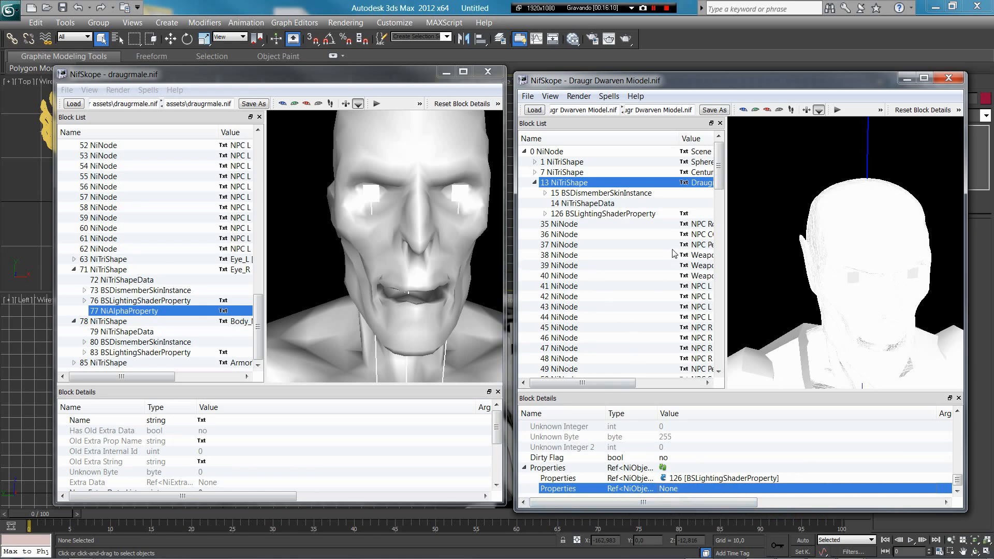
- Replace draugrmale.nif in its window by loading steamcenturion.nif from the dwarvensteamcenturion character assets folder
{"action": "left_click_drag", "start_coordinate": [824, 280], "coordinate": [843, 240]}
{"action": "left_click", "coordinate": [905, 227]}
{"action": "left_click_drag", "start_coordinate": [923, 228], "coordinate": [925, 220]}
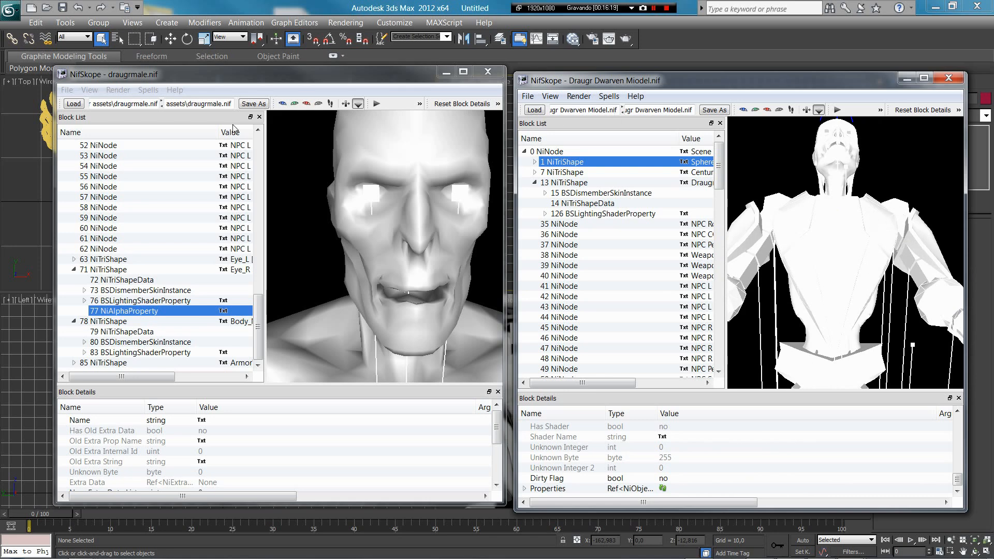
{"action": "left_click", "coordinate": [75, 104]}
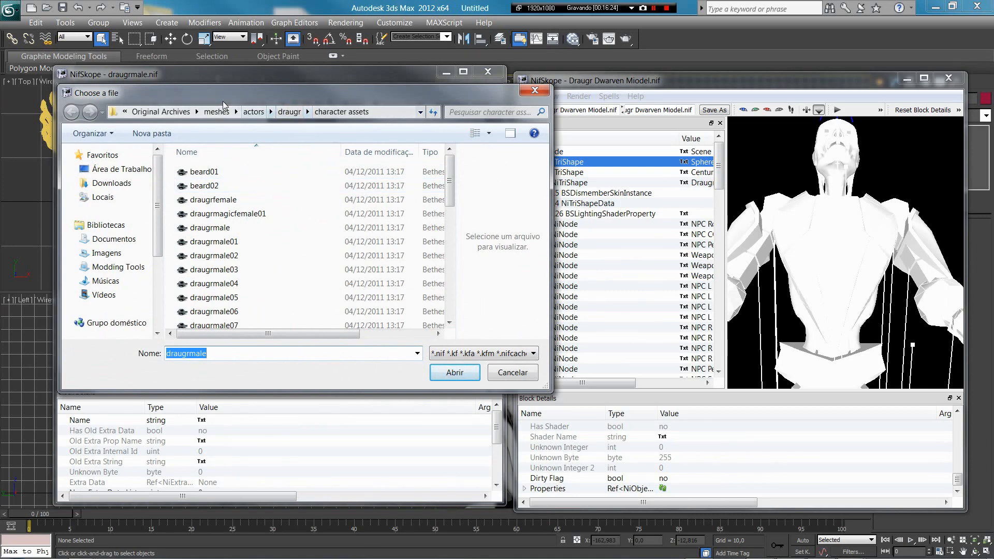
{"action": "left_click", "coordinate": [260, 112]}
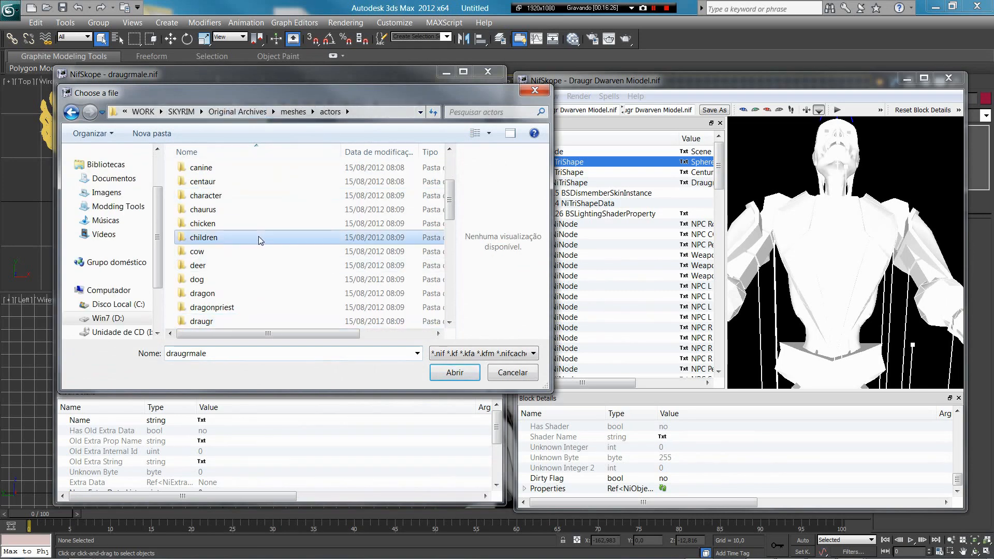
{"action": "scroll", "coordinate": [259, 236], "scroll_direction": "down", "scroll_amount": 3}
{"action": "double_click", "coordinate": [238, 240]}
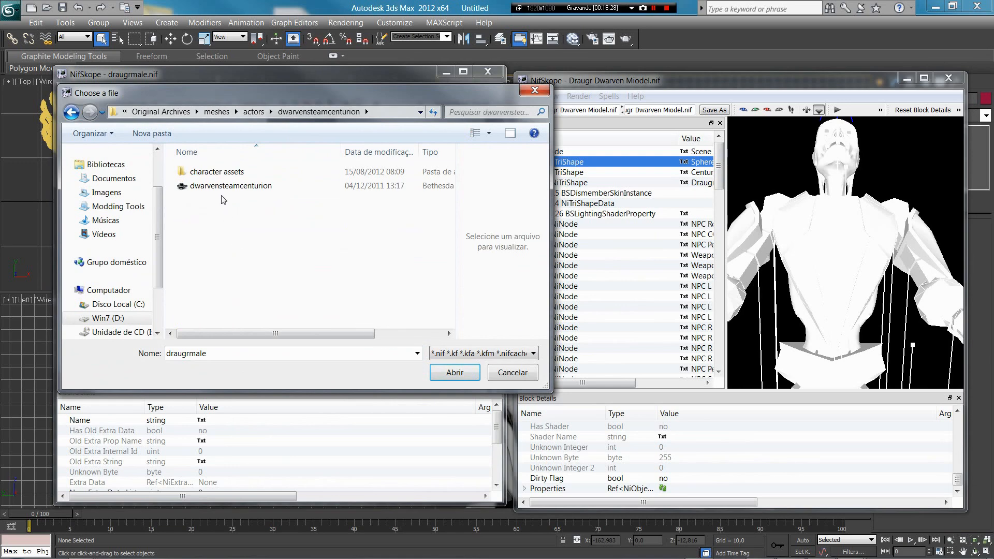
{"action": "left_click", "coordinate": [220, 177]}
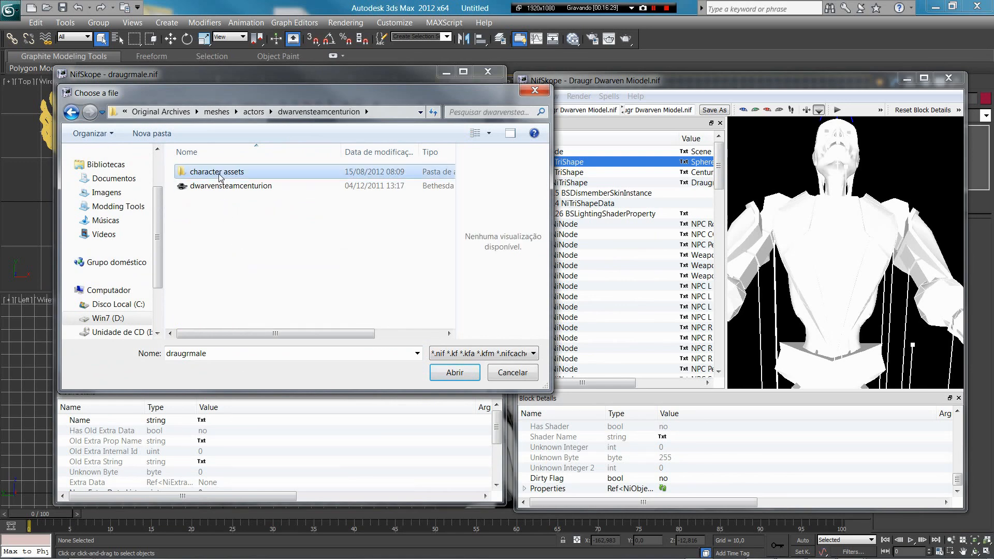
{"action": "double_click", "coordinate": [220, 173]}
{"action": "left_click", "coordinate": [244, 201]}
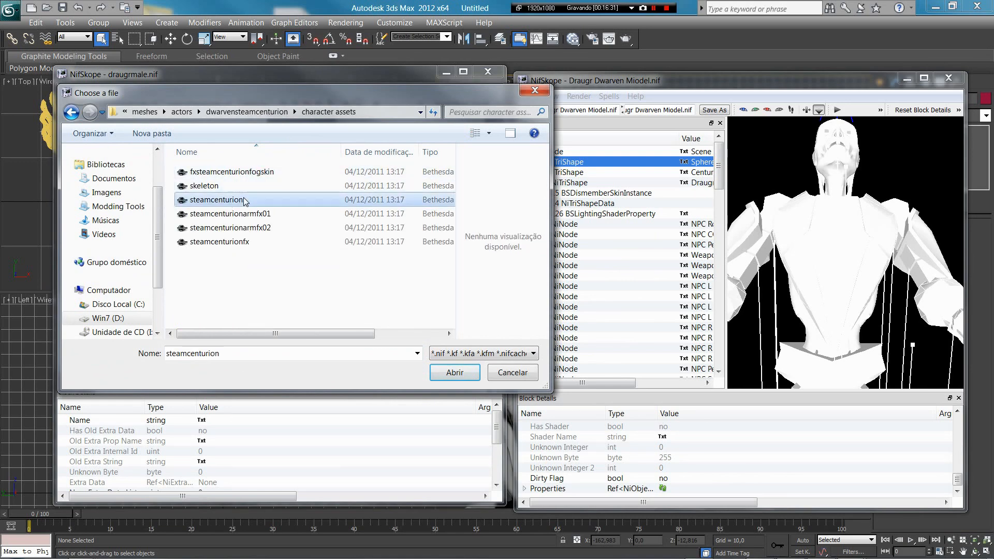
{"action": "left_click", "coordinate": [454, 372]}
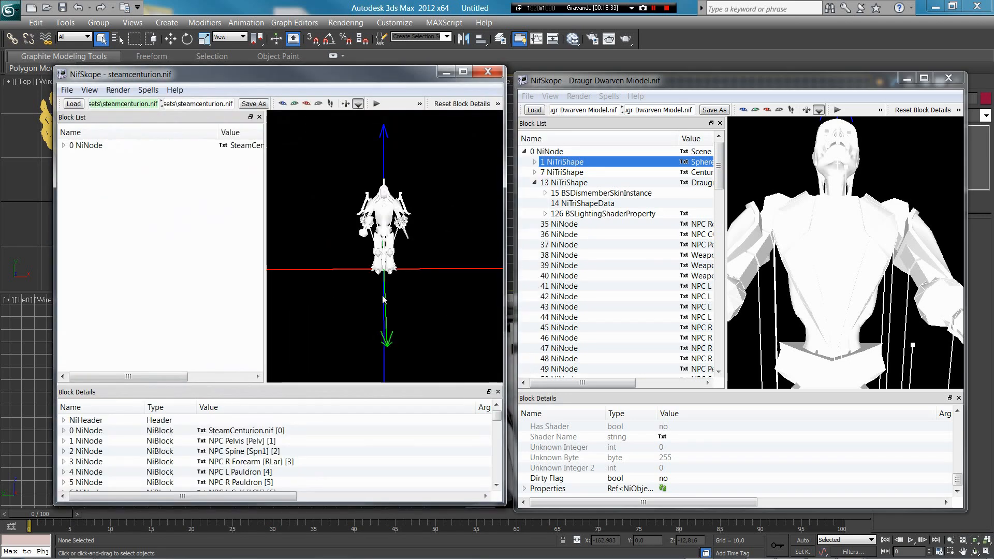
- Expand the Centurion arm shape in the exported model and select the matching body shape, 99 NiTriShape, in steamcenturion.nif
{"action": "scroll", "coordinate": [409, 304], "scroll_direction": "up", "scroll_amount": 6}
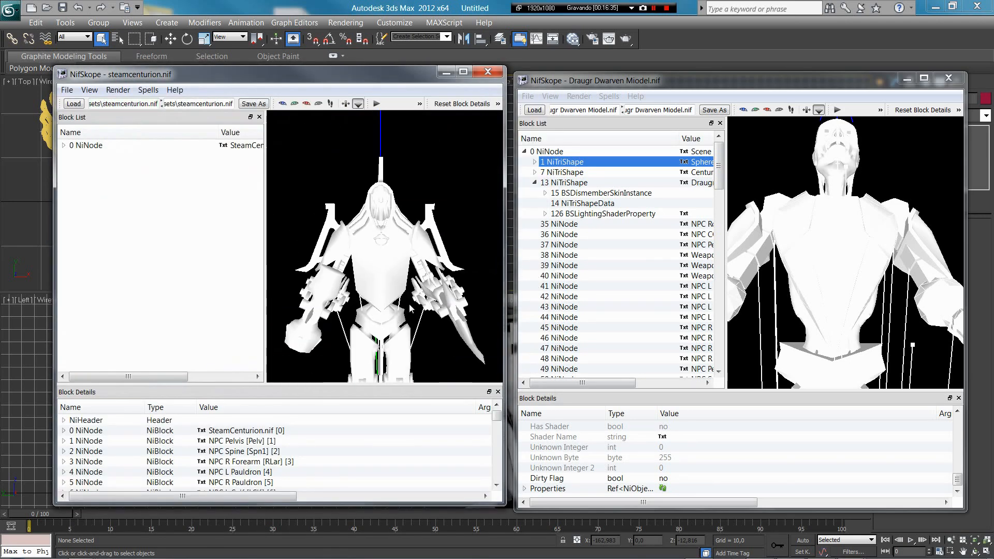
{"action": "left_click_drag", "start_coordinate": [780, 238], "coordinate": [788, 245]}
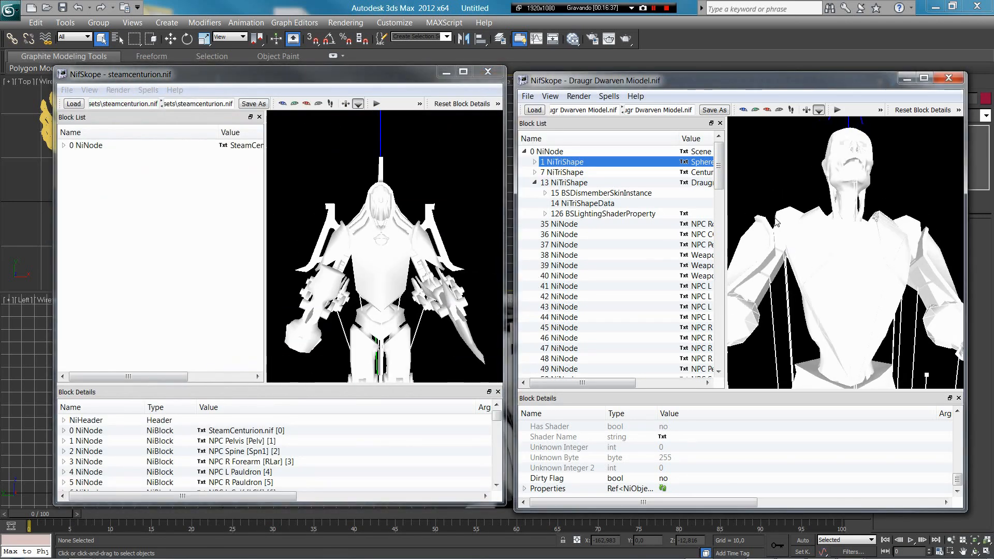
{"action": "left_click", "coordinate": [760, 249]}
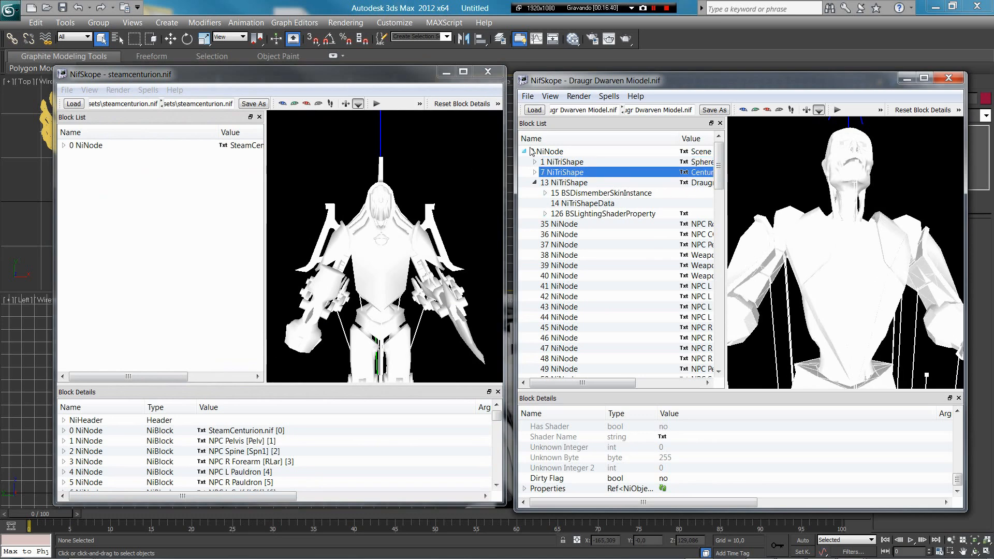
{"action": "left_click", "coordinate": [536, 182]}
{"action": "left_click", "coordinate": [534, 172]}
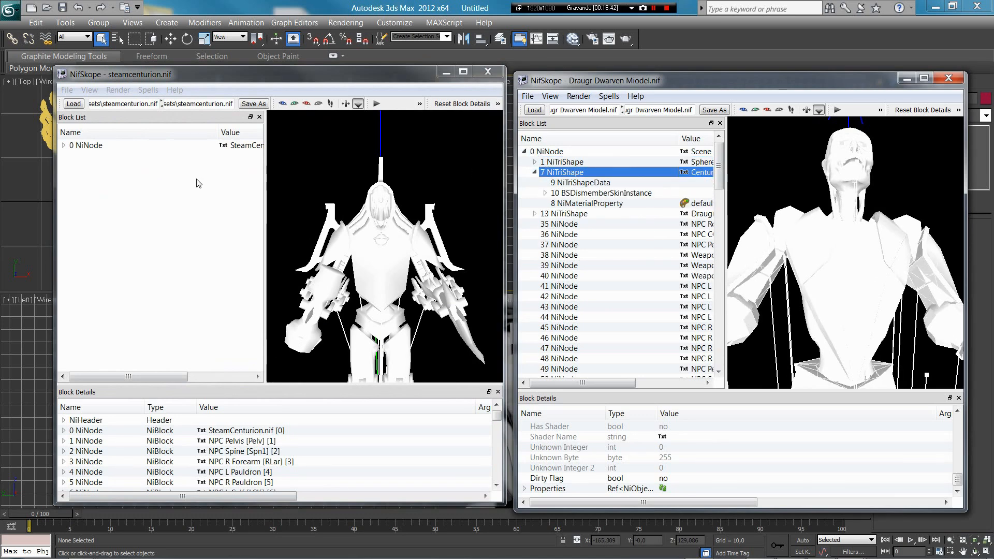
{"action": "left_click", "coordinate": [354, 256]}
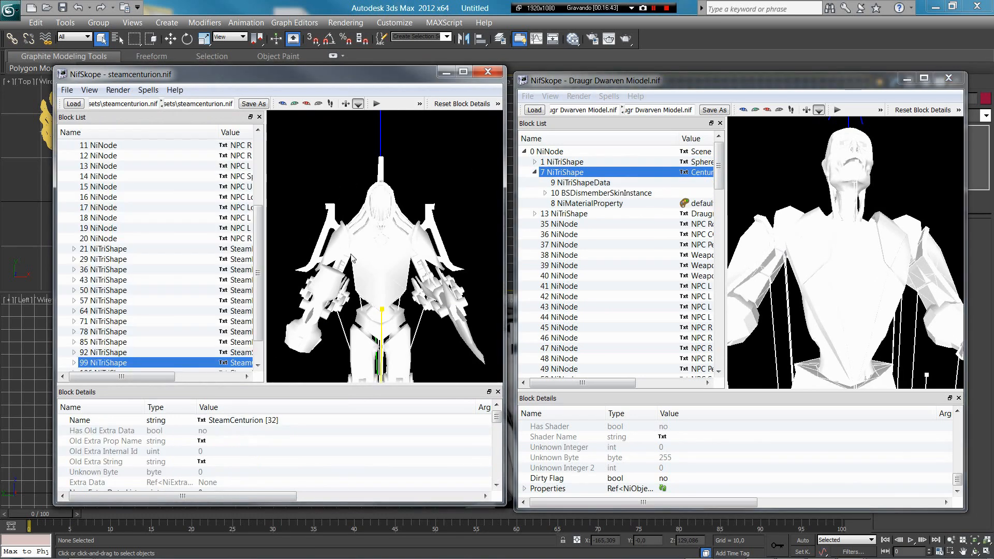
- Remove the NiMaterialProperty branch from the exported model's Centurion shape
{"action": "left_click", "coordinate": [589, 206]}
{"action": "right_click", "coordinate": [589, 200]}
{"action": "mouse_move", "coordinate": [636, 227]}
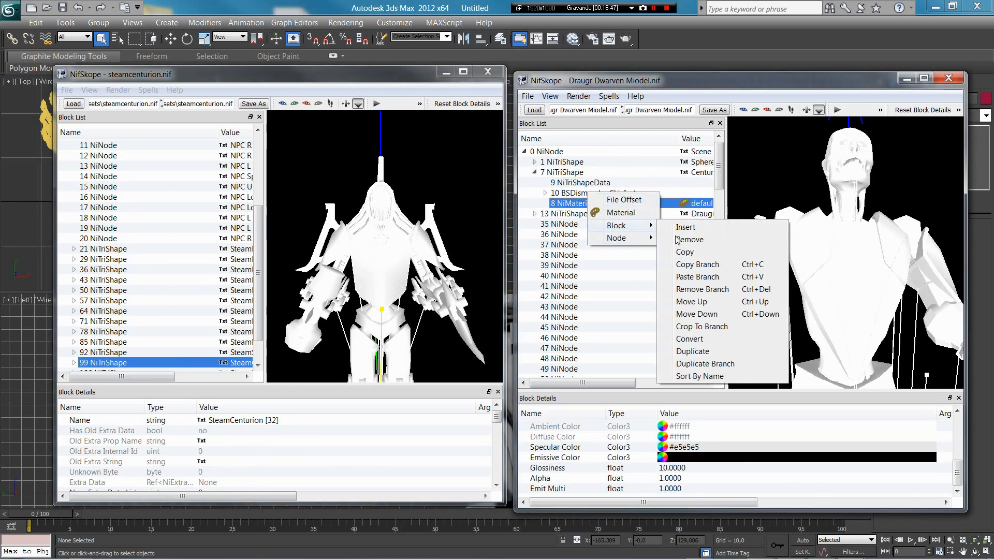
{"action": "left_click", "coordinate": [723, 290]}
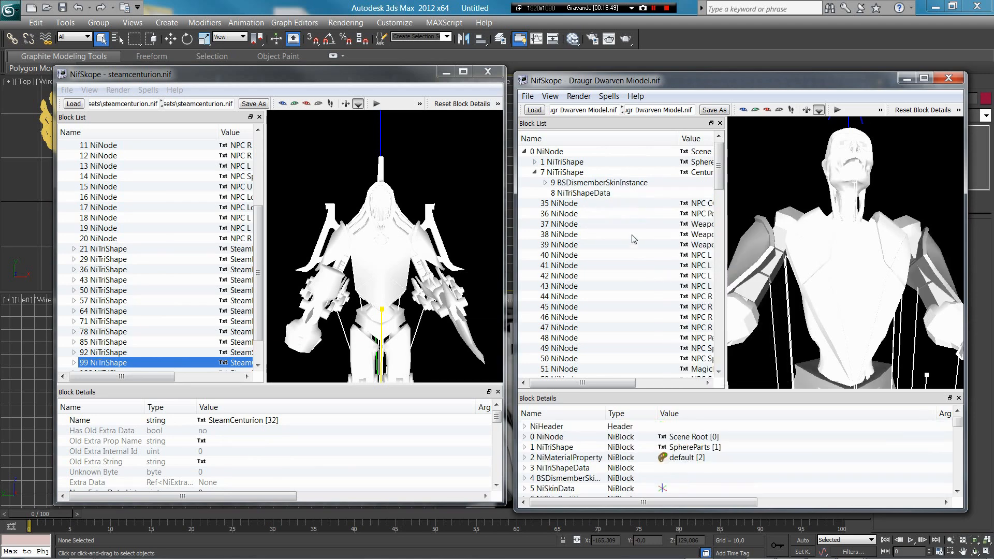
- Set Has Vertex Colors to yes in the Centurion shape's NiTriShapeData
{"action": "left_click", "coordinate": [601, 193]}
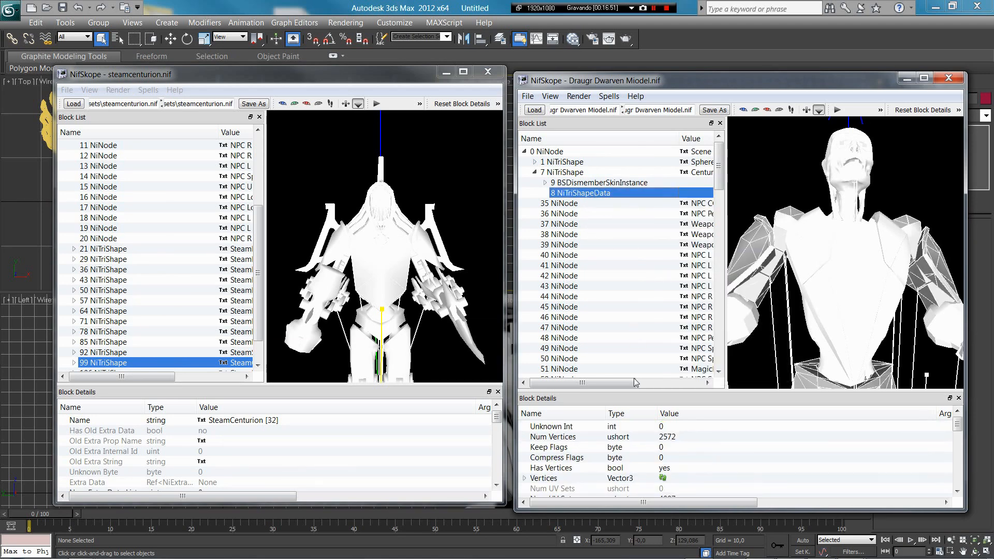
{"action": "scroll", "coordinate": [663, 448], "scroll_direction": "down", "scroll_amount": 4}
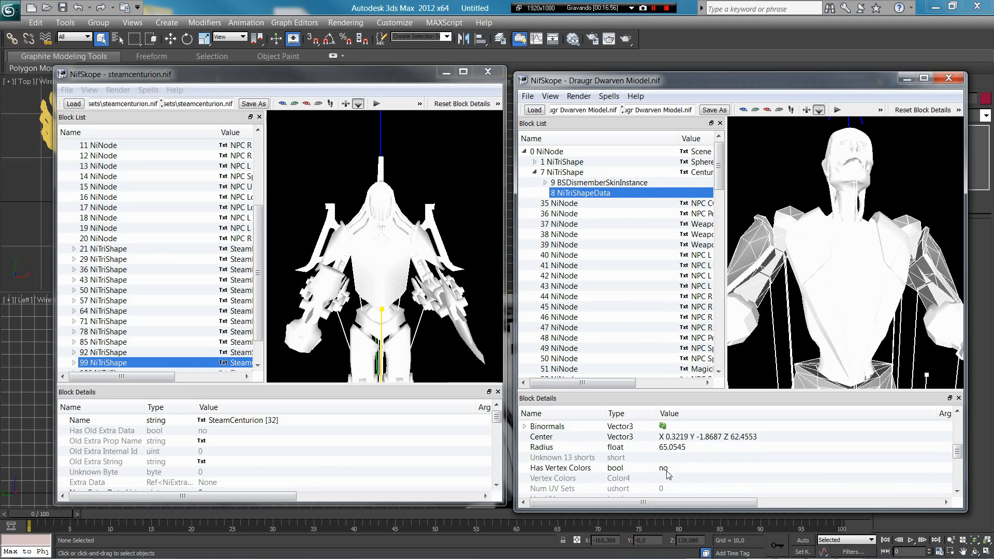
{"action": "left_click", "coordinate": [669, 471]}
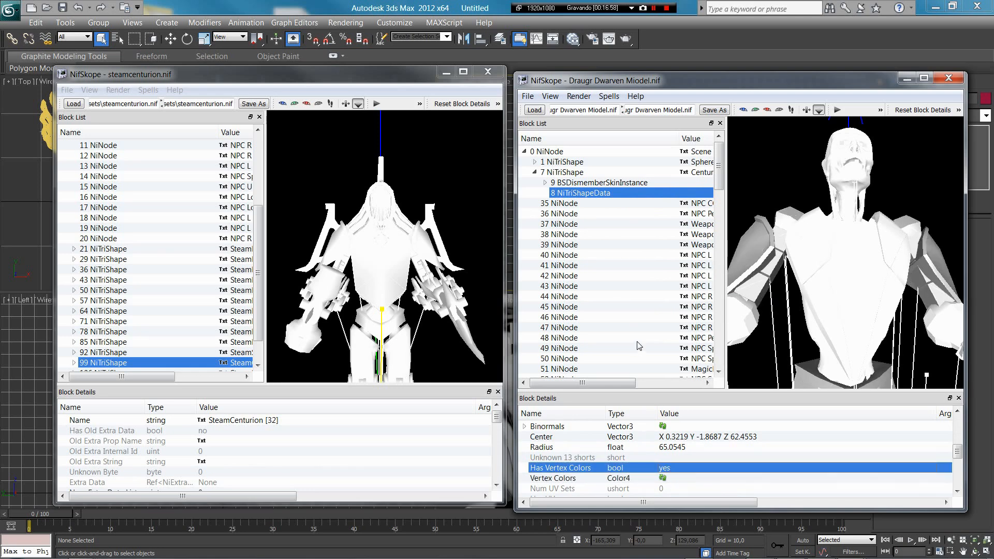
- Set the Body Part of the Centurion shape's BSDismemberSkinInstance partition to SBP_32_BODY
{"action": "right_click", "coordinate": [582, 186]}
{"action": "left_click", "coordinate": [582, 185]}
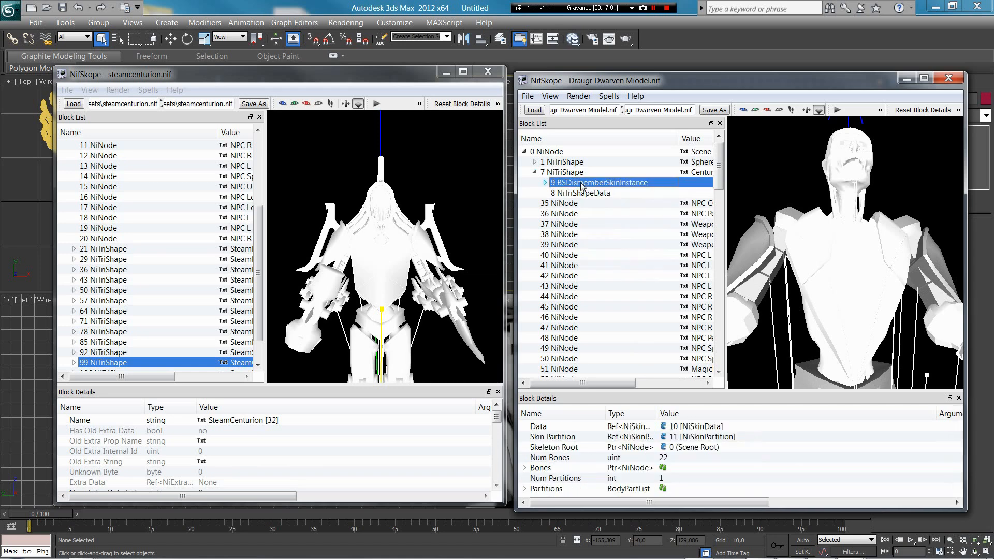
{"action": "left_click", "coordinate": [525, 491]}
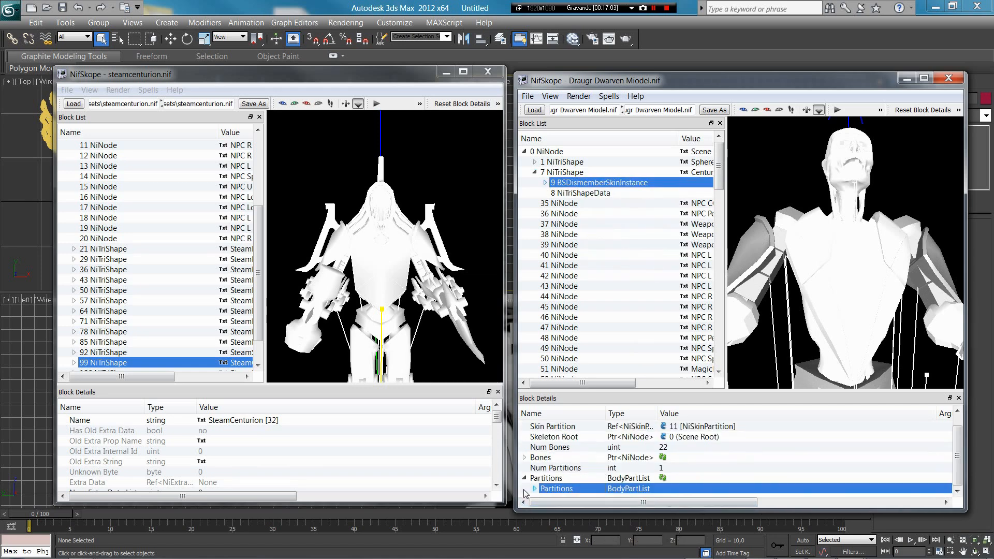
{"action": "left_click", "coordinate": [534, 489]}
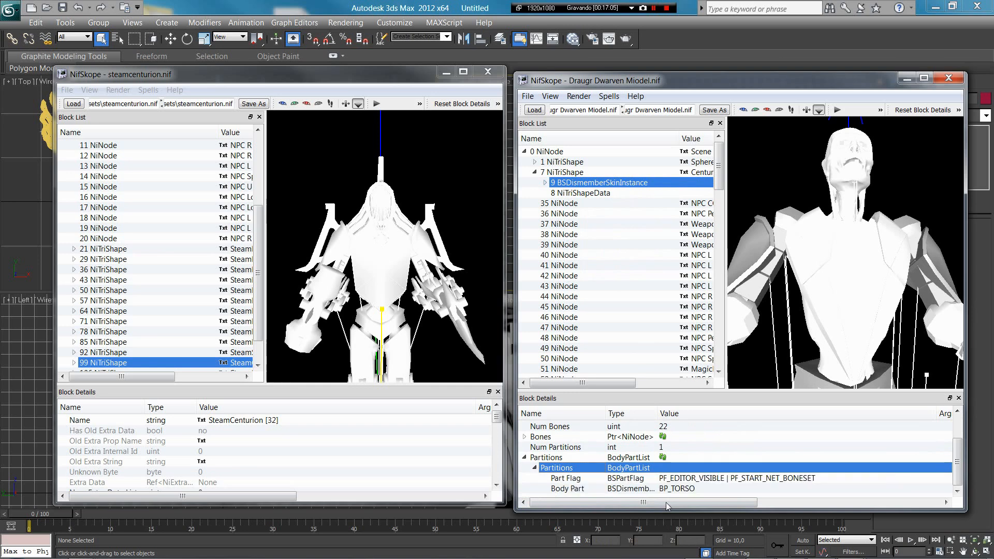
{"action": "double_click", "coordinate": [687, 488]}
{"action": "left_click_drag", "start_coordinate": [694, 488], "coordinate": [306, 445]}
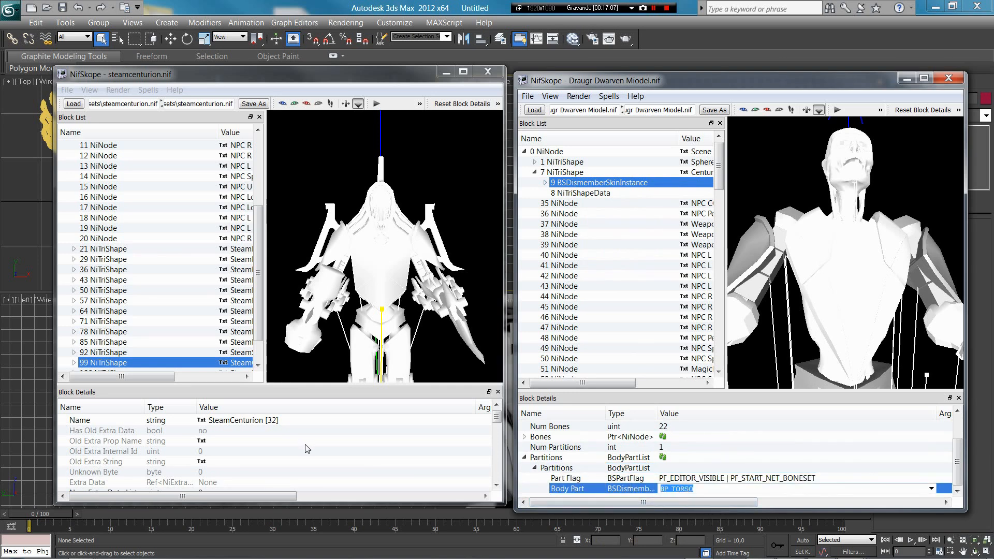
{"action": "type", "text": "SBP_32_BODY"}
{"action": "key", "text": "Return"}
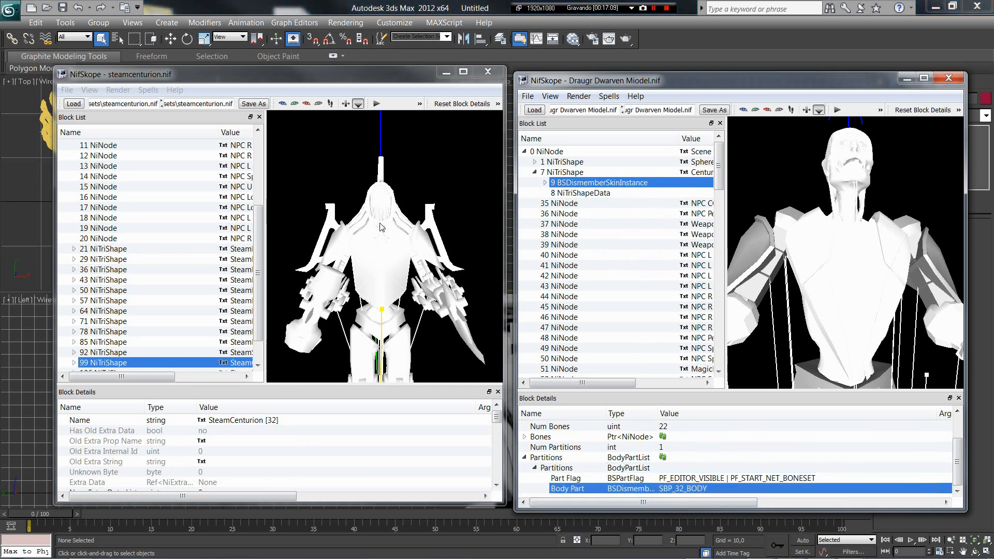
- Expand the Centurion shape's Properties array and copy the BSLightingShaderProperty branch of 99 NiTriShape in steamcenturion.nif
{"action": "left_click", "coordinate": [567, 173]}
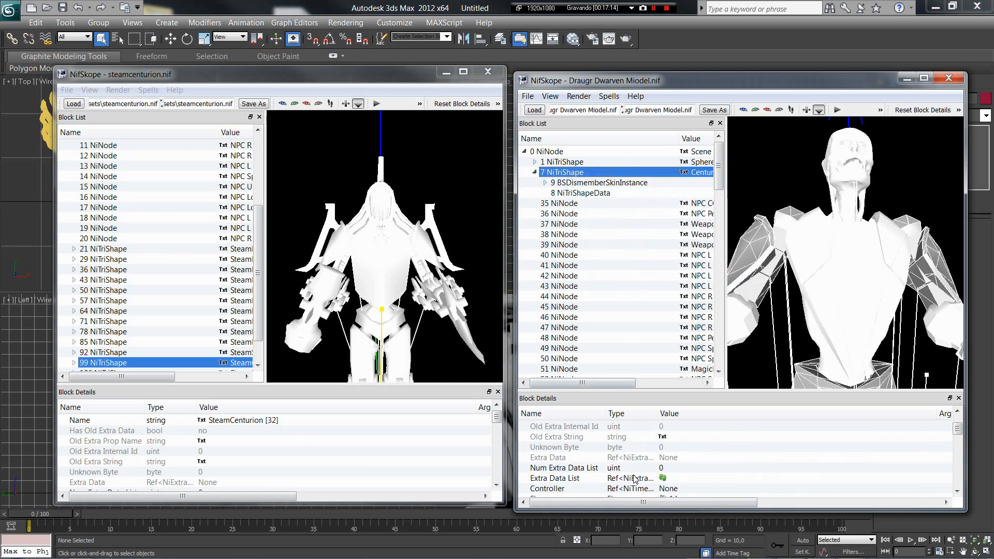
{"action": "scroll", "coordinate": [636, 479], "scroll_direction": "down", "scroll_amount": 5}
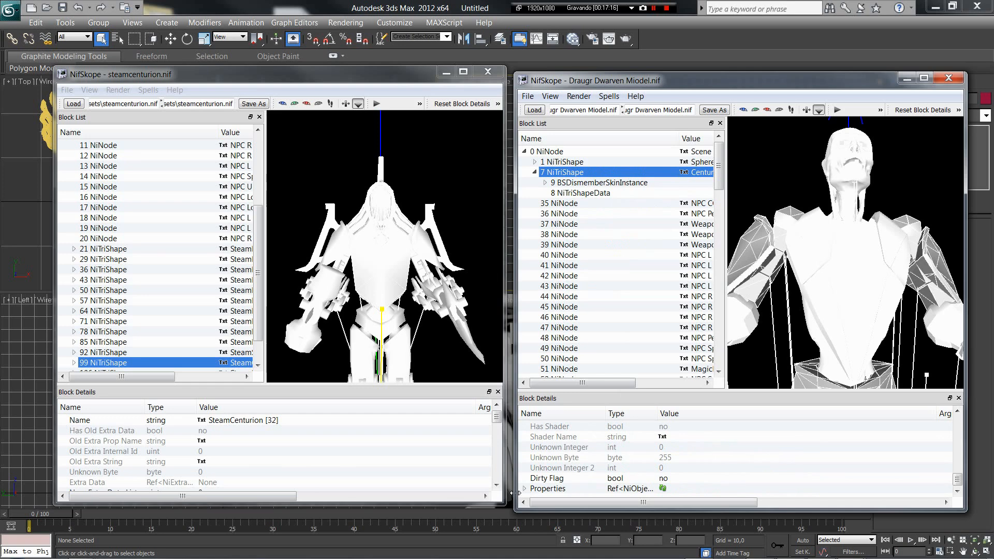
{"action": "left_click", "coordinate": [525, 489]}
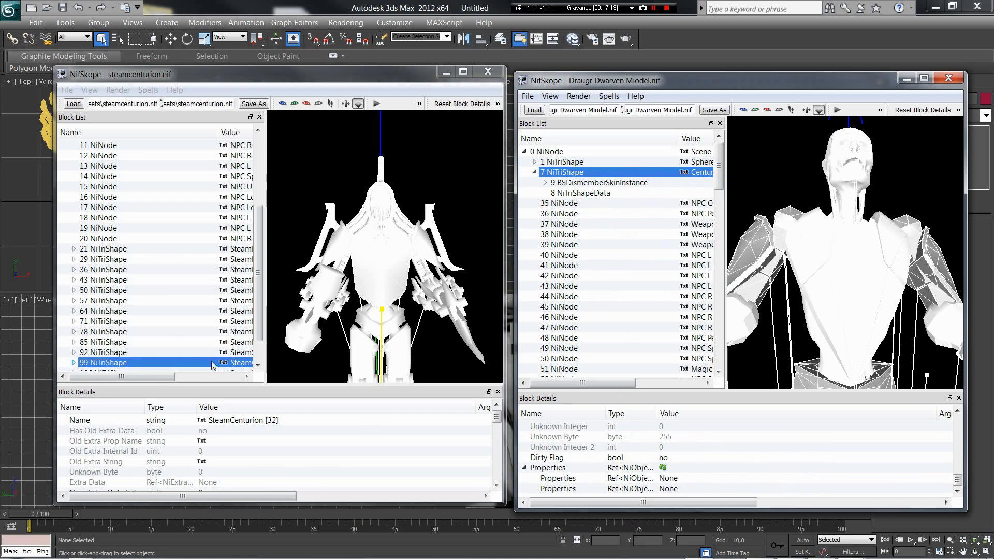
{"action": "left_click", "coordinate": [74, 363]}
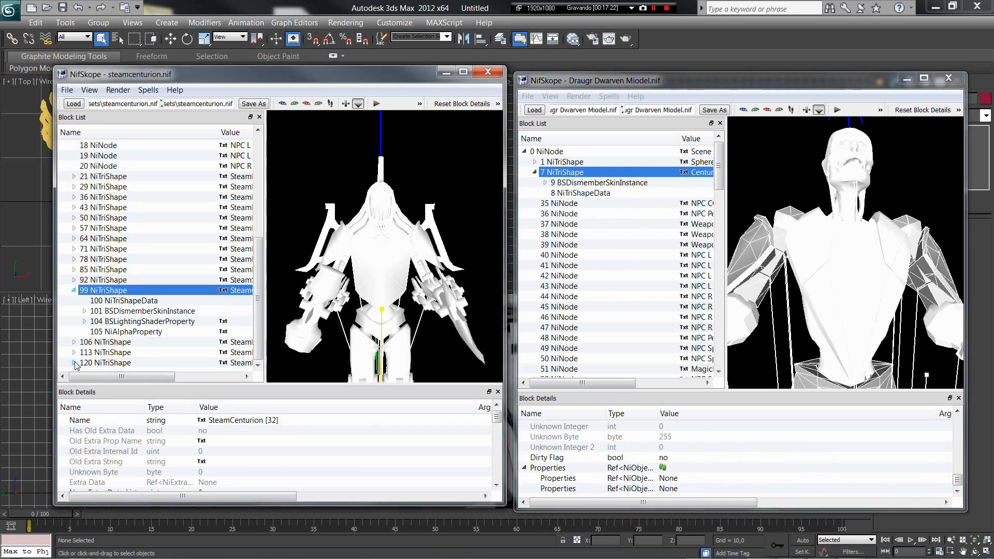
{"action": "right_click", "coordinate": [136, 324]}
{"action": "mouse_move", "coordinate": [136, 324]}
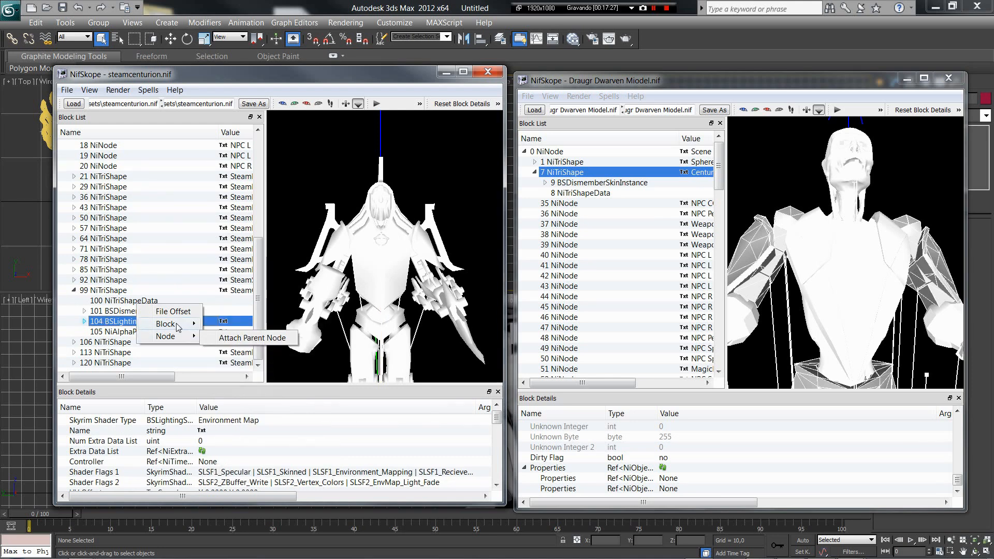
{"action": "mouse_move", "coordinate": [183, 322]}
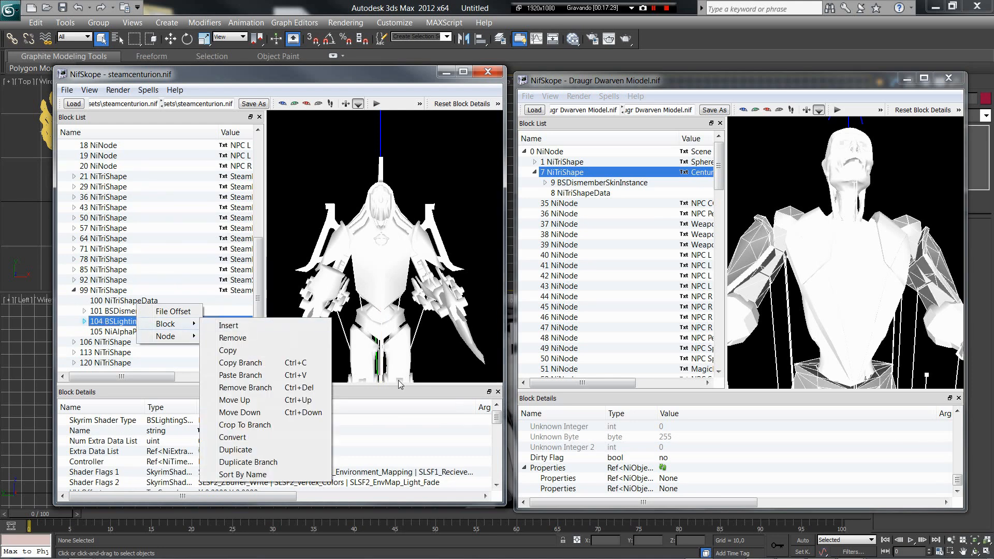
{"action": "left_click", "coordinate": [264, 365]}
- Paste the copied BSLightingShaderProperty branch into the first Properties slot of the exported model's Centurion shape
{"action": "right_click", "coordinate": [679, 477]}
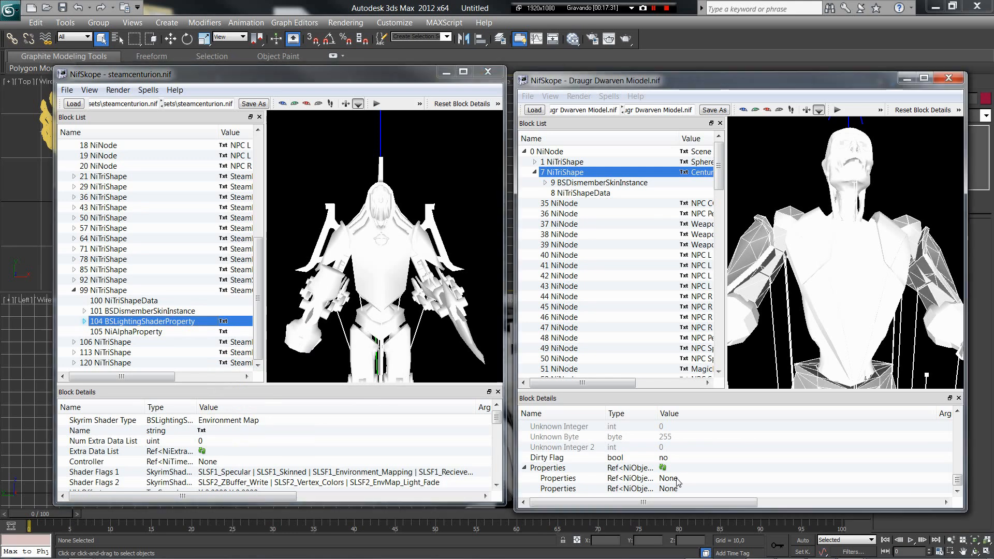
{"action": "mouse_move", "coordinate": [715, 510]}
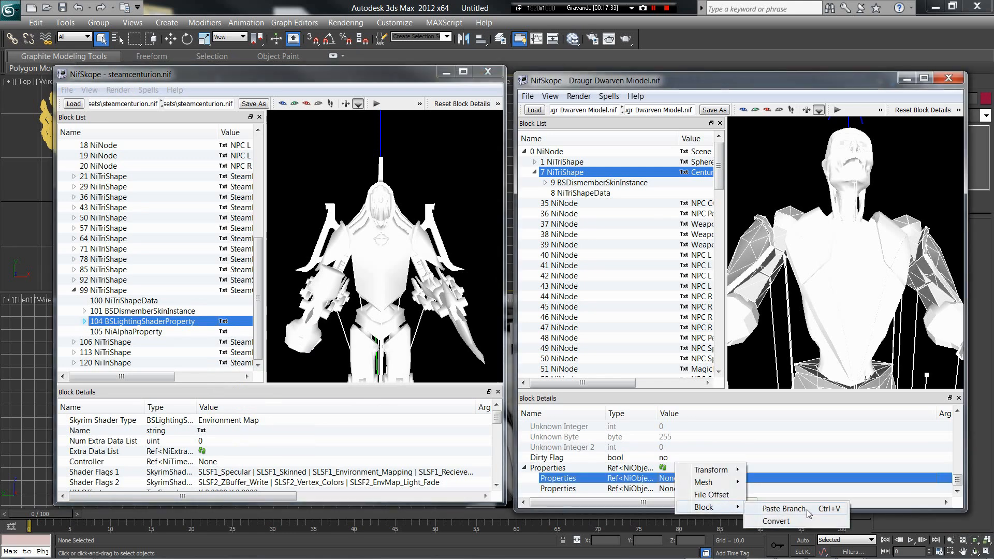
{"action": "left_click", "coordinate": [806, 514]}
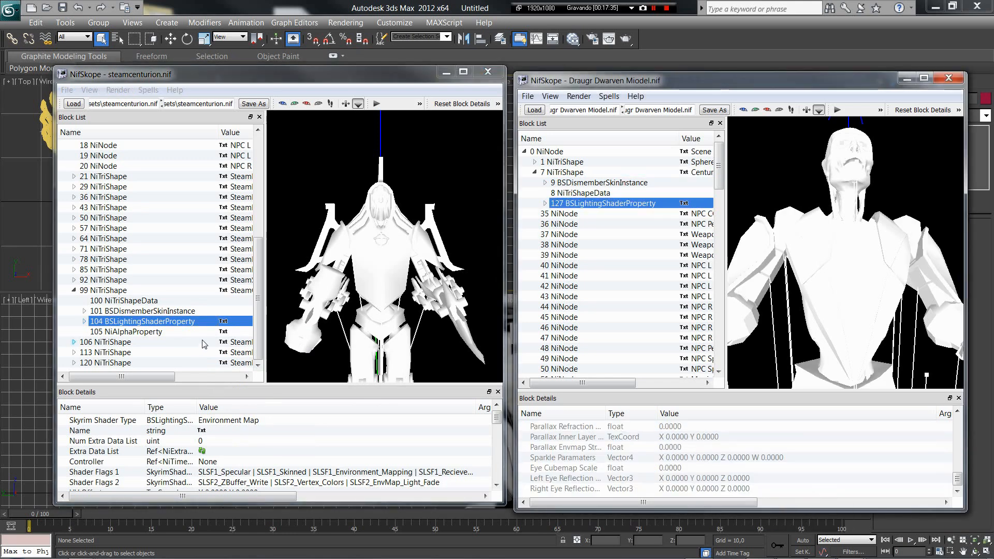
- Copy the NiAlphaProperty branch of 99 NiTriShape in steamcenturion.nif
{"action": "left_click", "coordinate": [154, 334]}
{"action": "right_click", "coordinate": [154, 334]}
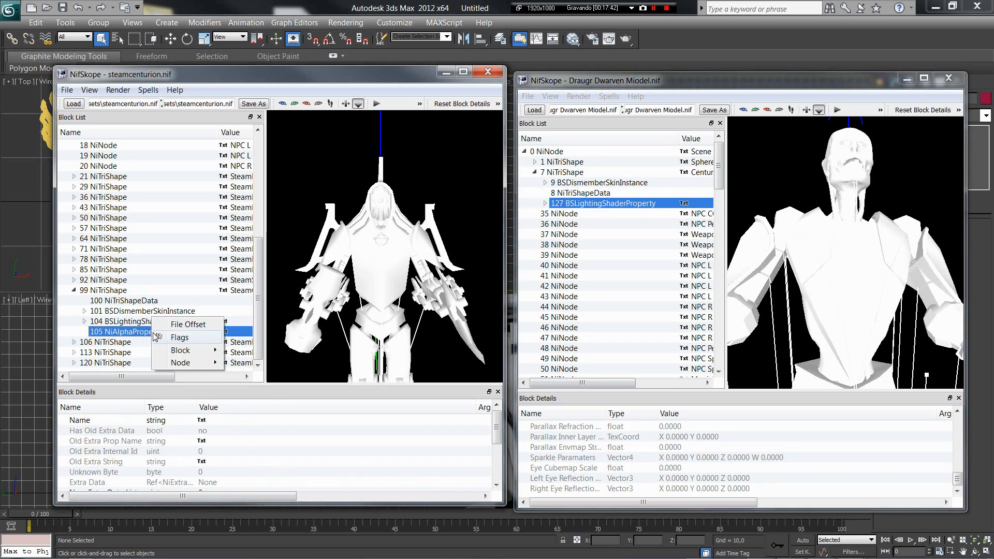
{"action": "mouse_move", "coordinate": [176, 352]}
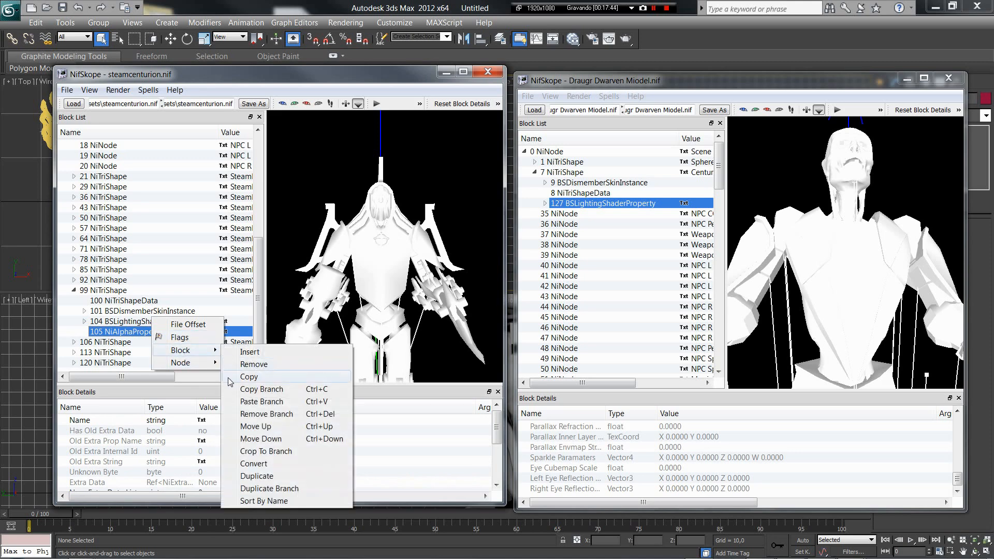
{"action": "mouse_move", "coordinate": [207, 363]}
{"action": "left_click", "coordinate": [293, 394]}
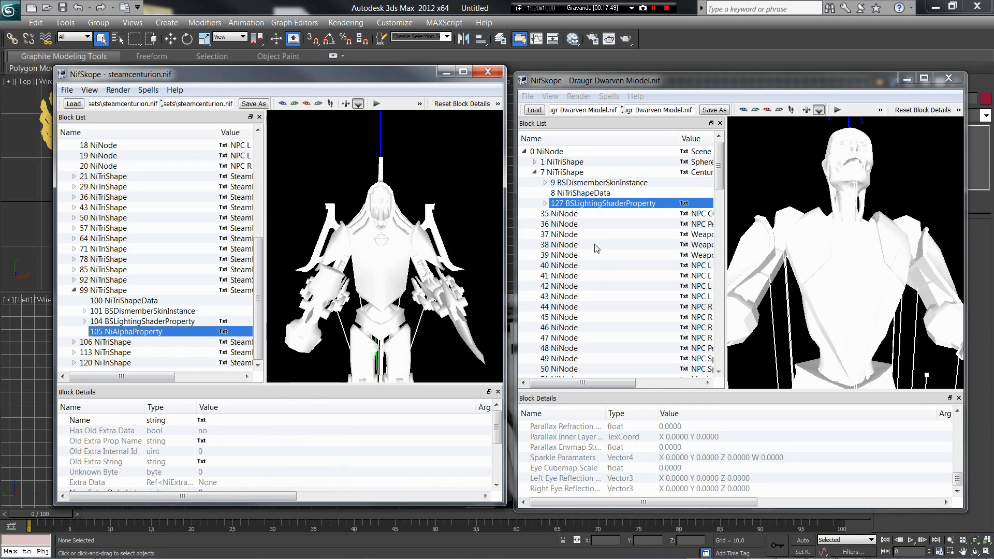
- Paste the copied NiAlphaProperty branch into the second Properties slot of the exported model's Centurion shape, and collapse the shape
{"action": "left_click", "coordinate": [570, 173]}
{"action": "scroll", "coordinate": [637, 479], "scroll_direction": "down", "scroll_amount": 2}
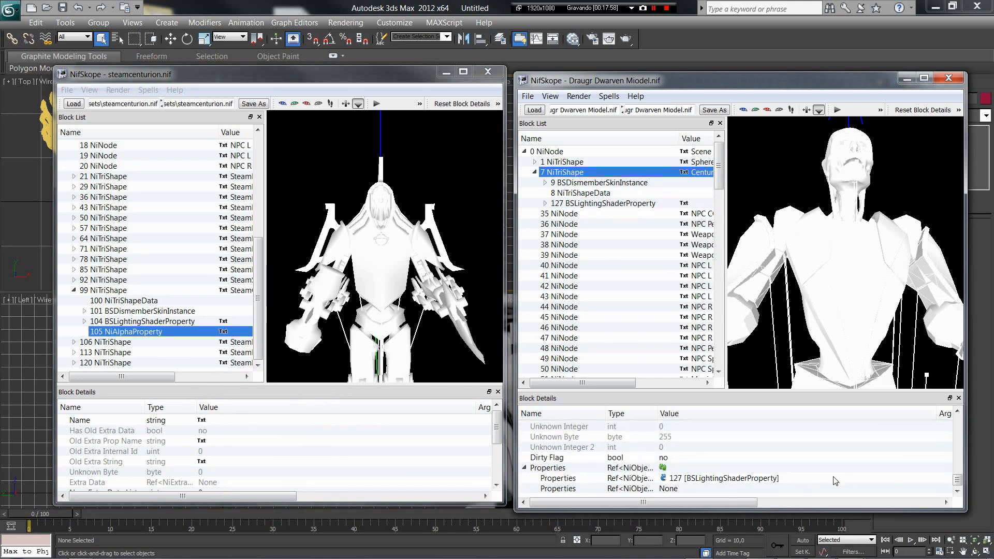
{"action": "left_click", "coordinate": [671, 491]}
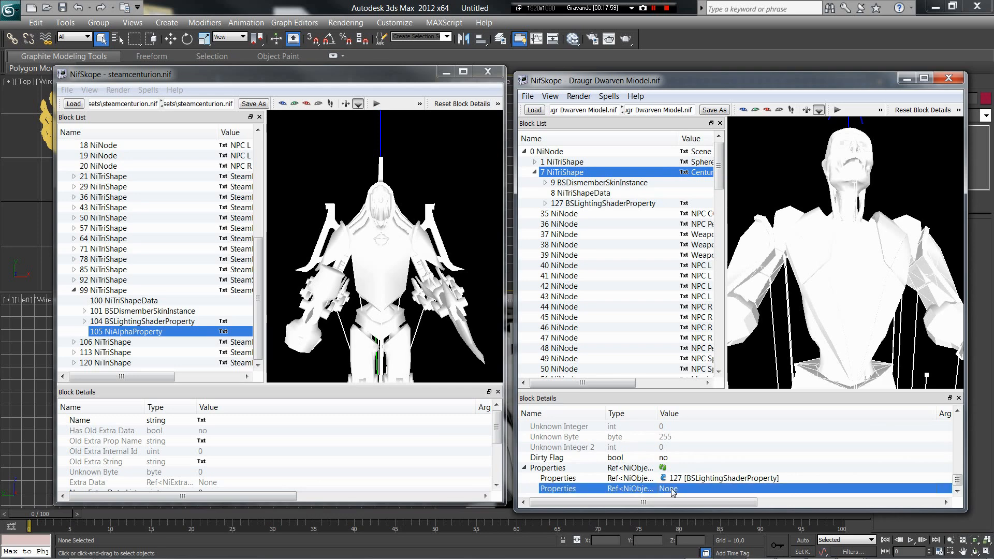
{"action": "right_click", "coordinate": [672, 491]}
{"action": "mouse_move", "coordinate": [712, 518]}
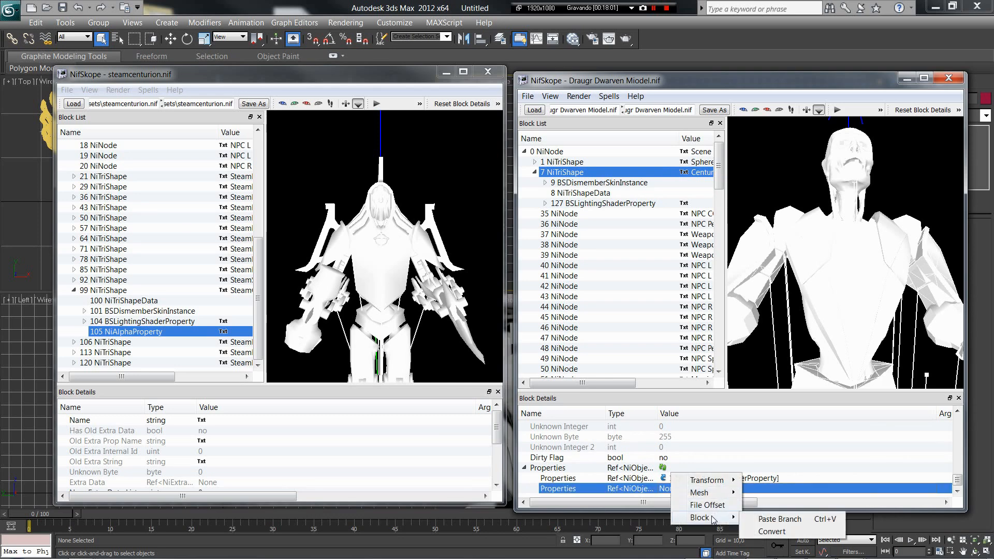
{"action": "left_click", "coordinate": [771, 519]}
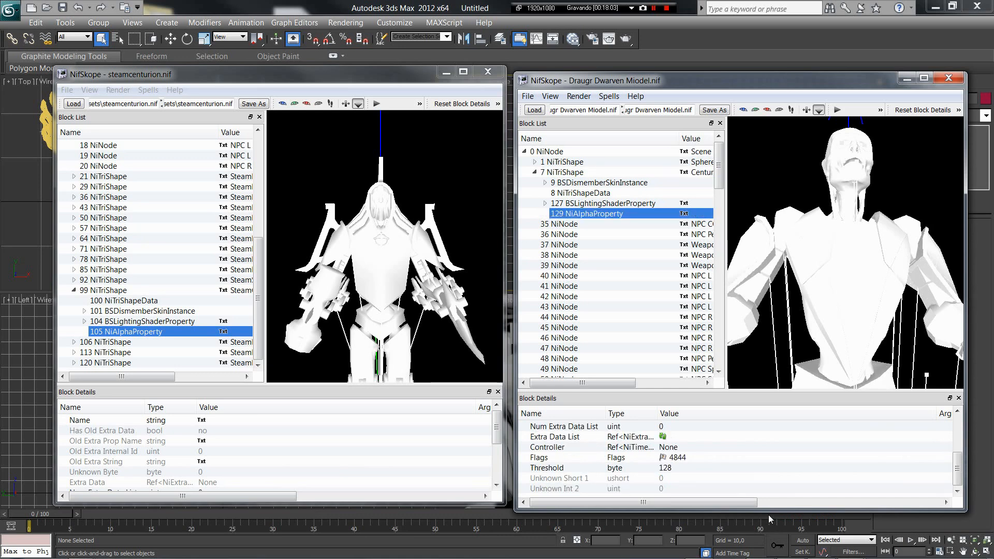
{"action": "left_click_drag", "start_coordinate": [820, 354], "coordinate": [812, 343]}
{"action": "left_click_drag", "start_coordinate": [811, 265], "coordinate": [808, 313]}
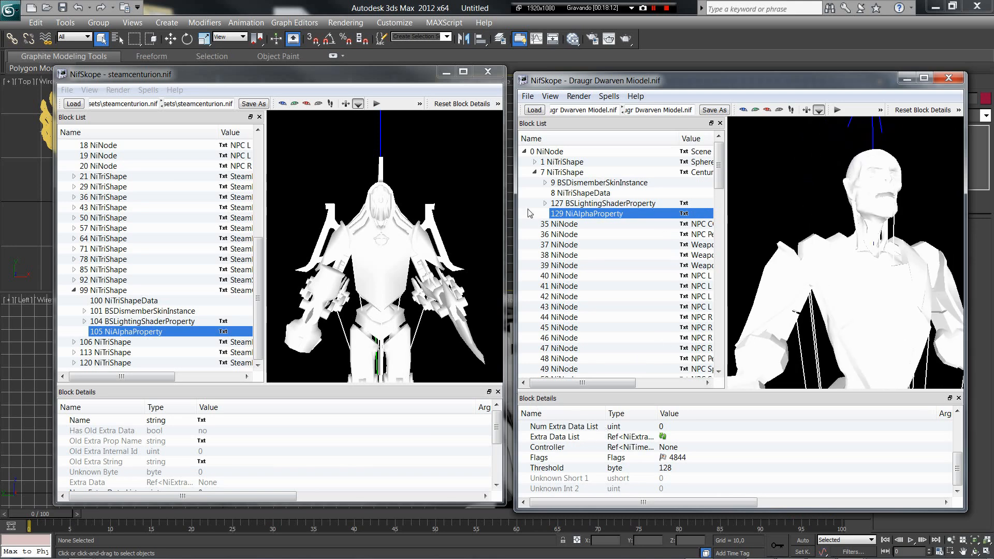
{"action": "left_click", "coordinate": [561, 173]}
{"action": "left_click", "coordinate": [535, 172]}
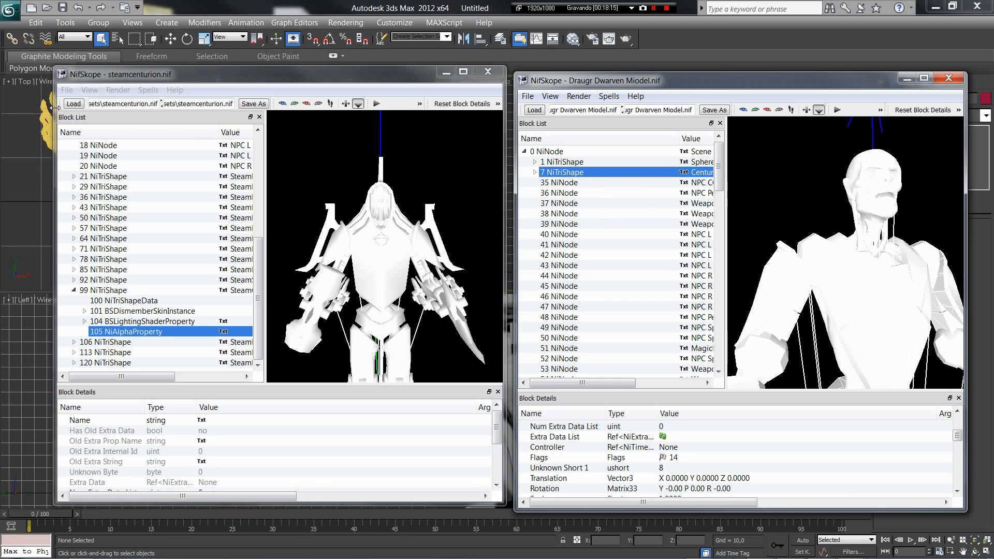
- Load spherecenturion.nif from the dwarvenspherecenturion character assets folder in place of steamcenturion.nif
{"action": "left_click", "coordinate": [74, 104]}
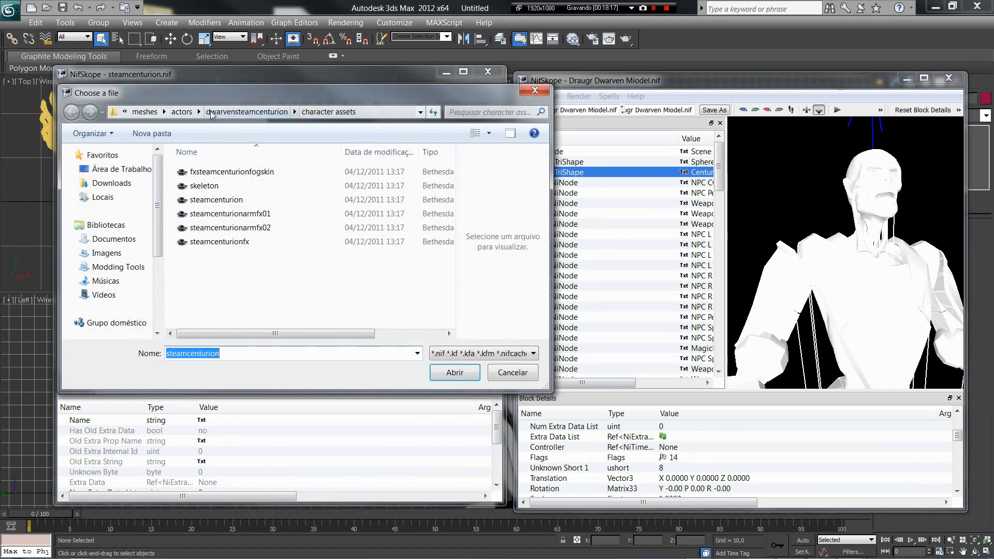
{"action": "left_click", "coordinate": [182, 112]}
{"action": "left_click", "coordinate": [233, 307]}
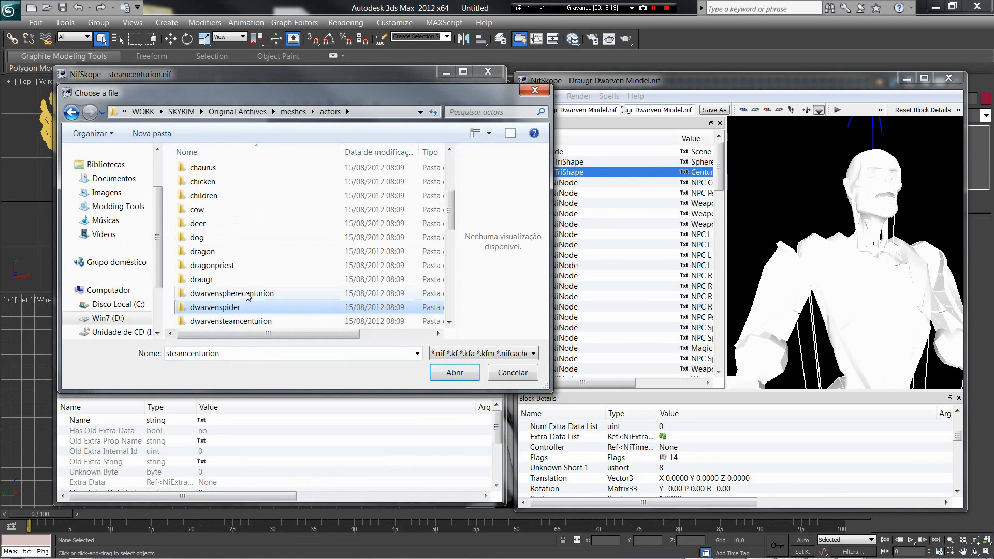
{"action": "double_click", "coordinate": [247, 294]}
{"action": "double_click", "coordinate": [212, 172]}
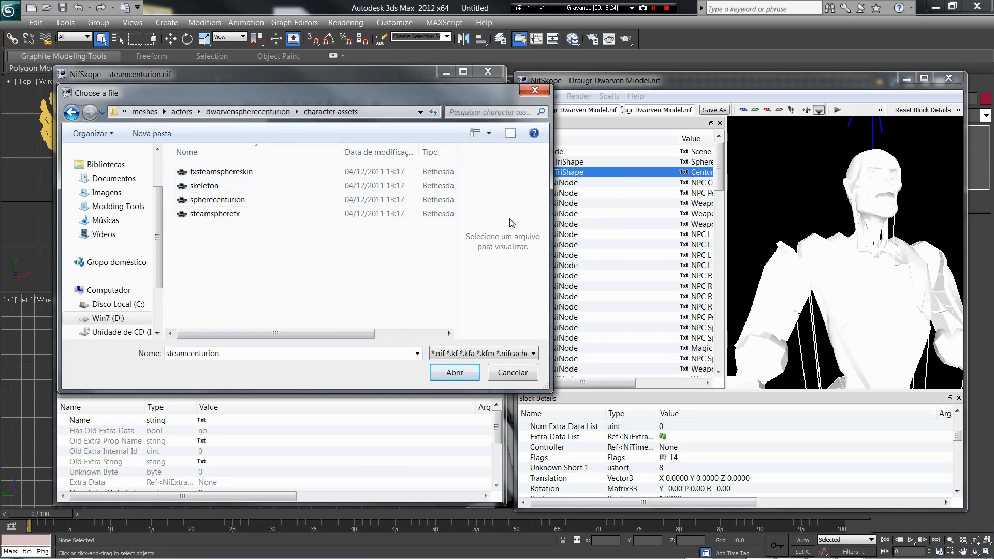
{"action": "left_click", "coordinate": [238, 203]}
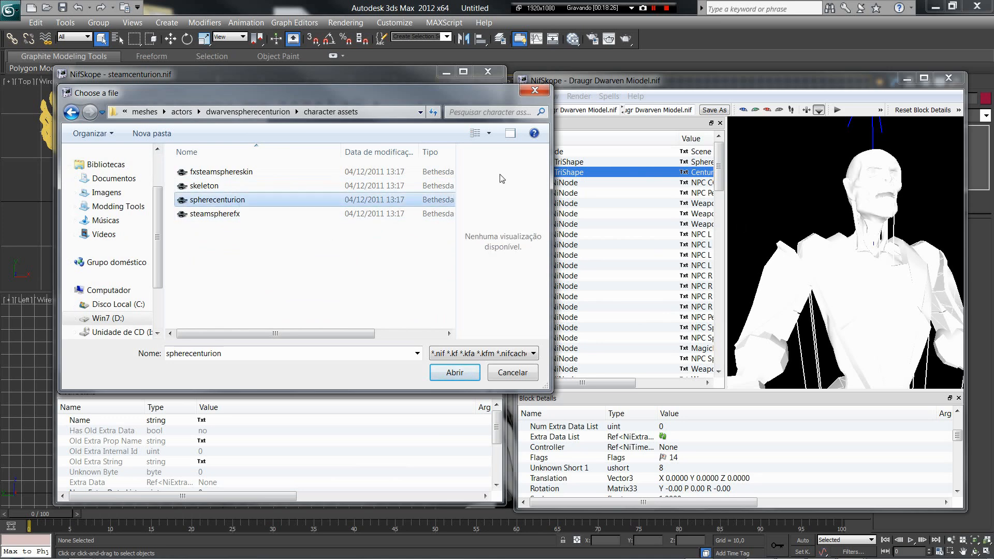
{"action": "left_click", "coordinate": [459, 373]}
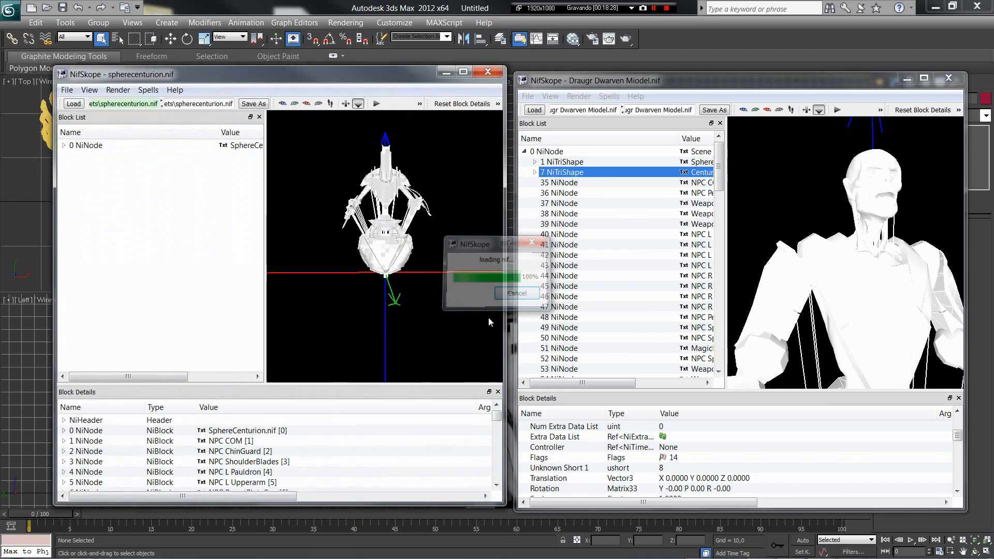
- Expand the exported model's Sphere shape and the SC_ChestPlate shape in spherecenturion.nif to show their child blocks
{"action": "left_click", "coordinate": [578, 388]}
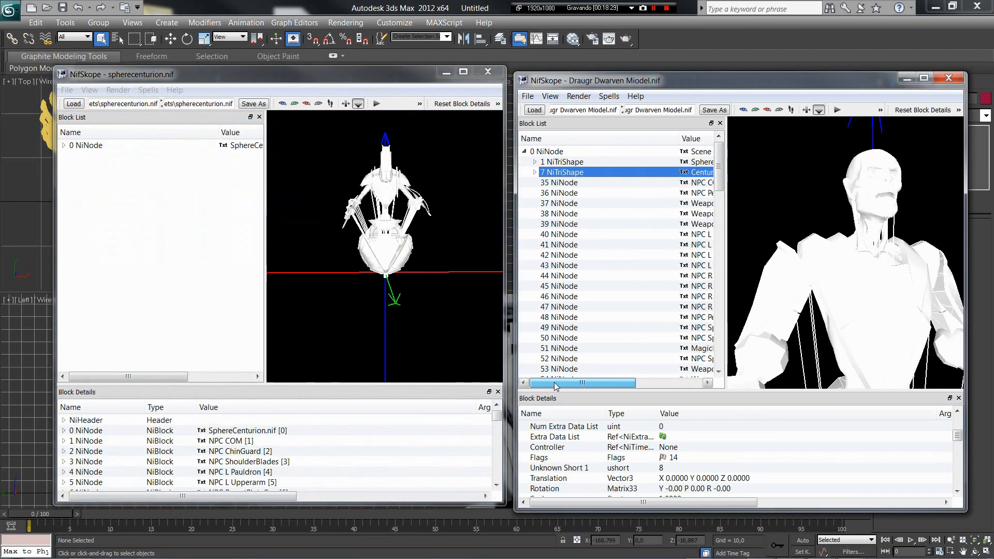
{"action": "left_click", "coordinate": [566, 162]}
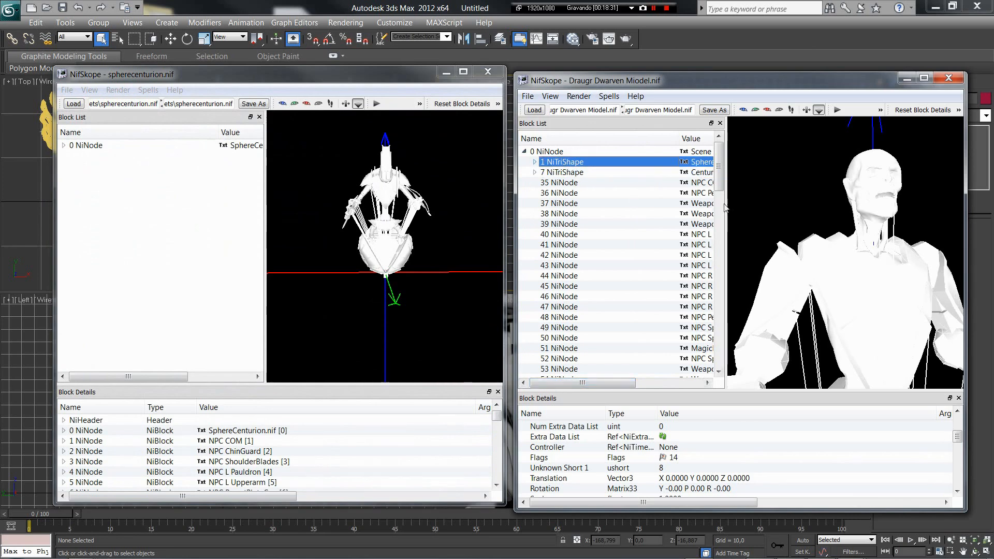
{"action": "left_click", "coordinate": [535, 163]}
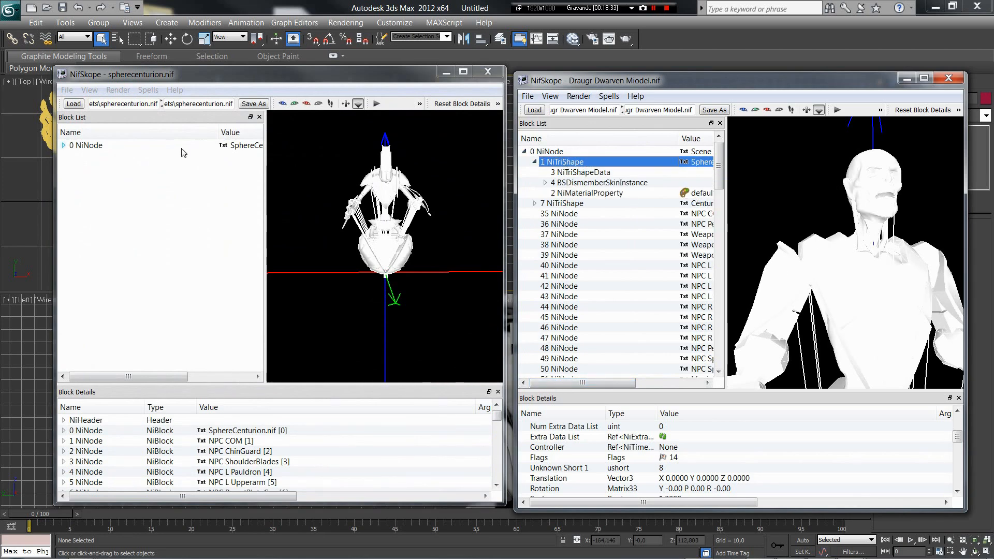
{"action": "left_click", "coordinate": [384, 203]}
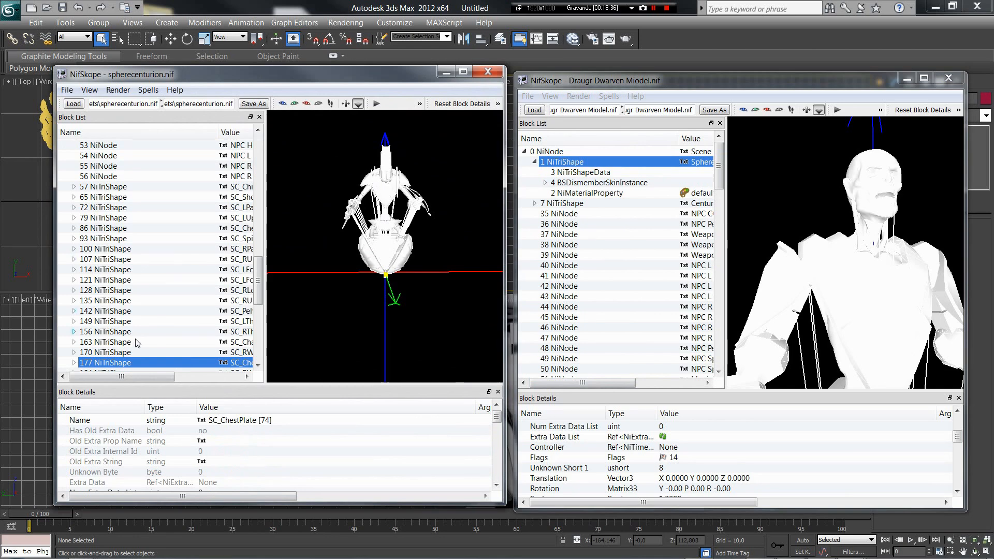
{"action": "left_click", "coordinate": [75, 361]}
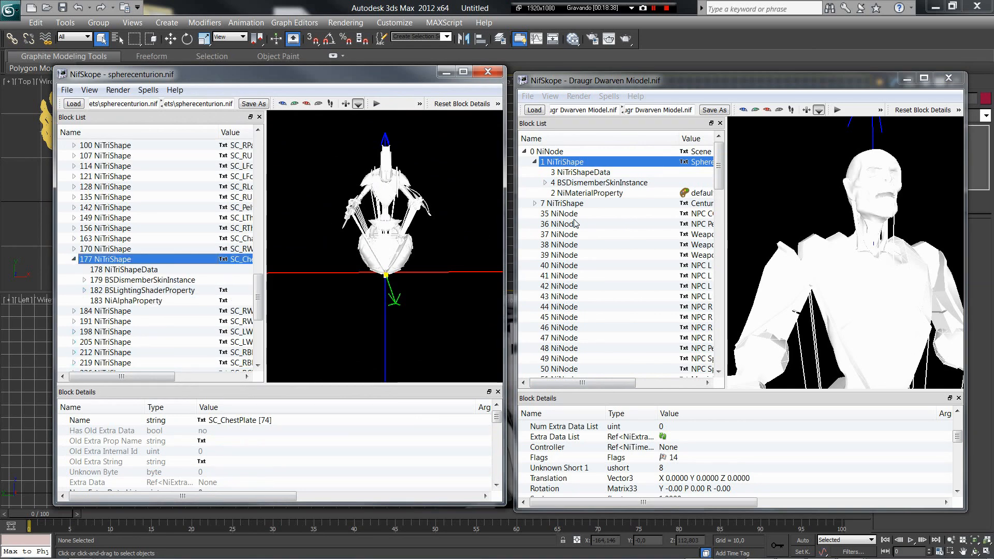
{"action": "left_click", "coordinate": [575, 194]}
{"action": "right_click", "coordinate": [574, 194]}
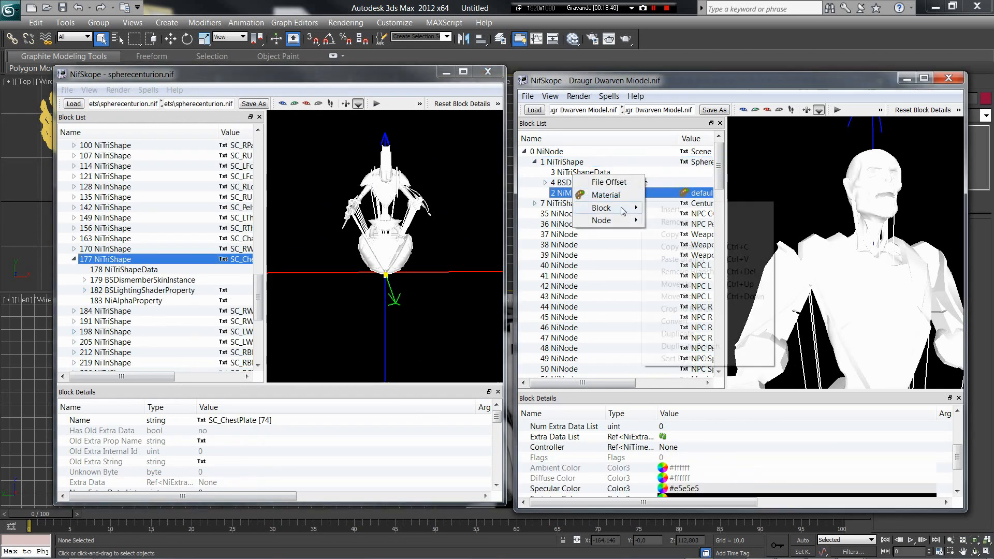
{"action": "mouse_move", "coordinate": [603, 208]}
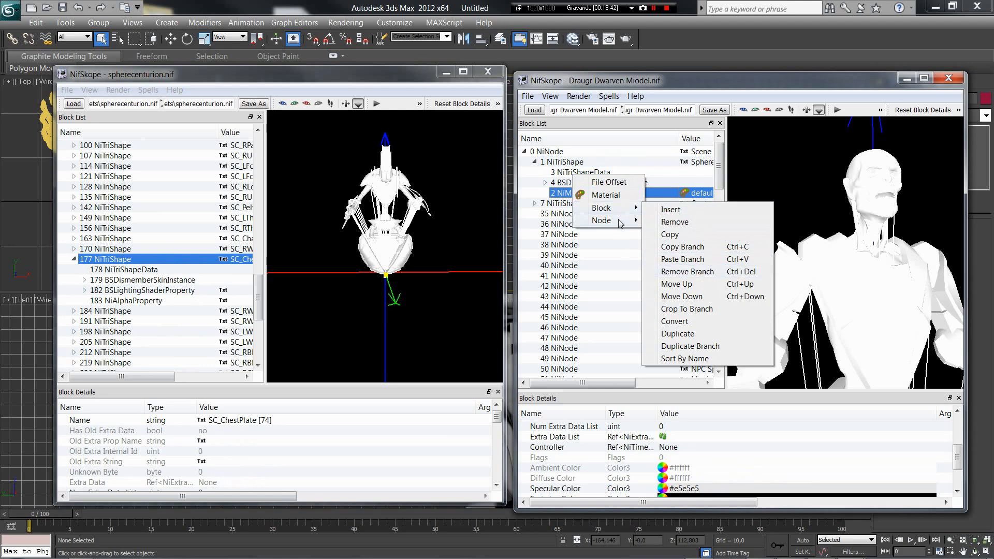
{"action": "left_click", "coordinate": [557, 184]}
{"action": "right_click", "coordinate": [569, 184]}
{"action": "key", "text": "Escape"}
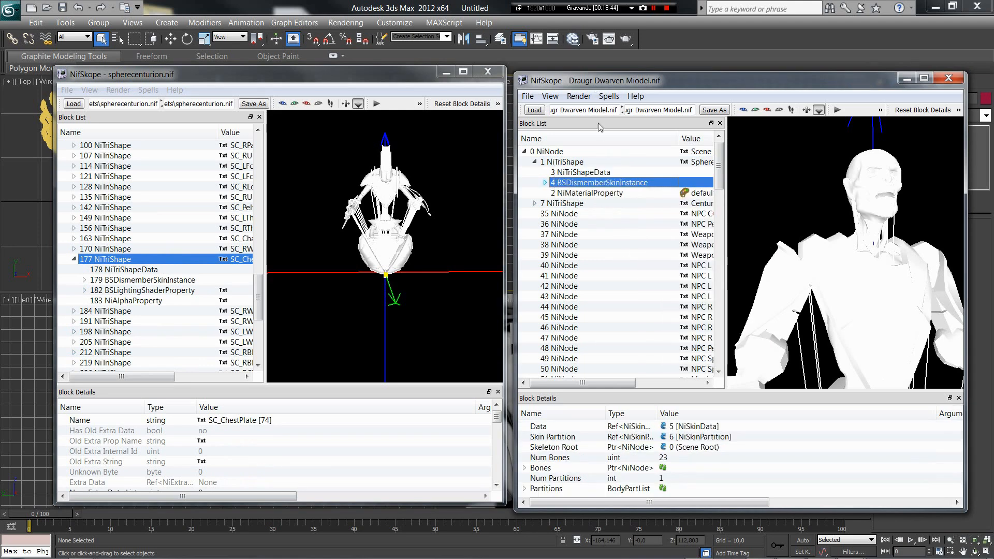
- Remove the NiMaterialProperty branch from the SphereParts NiTriShape in the Draugr Dwarven model
{"action": "left_click", "coordinate": [580, 195]}
{"action": "right_click", "coordinate": [581, 184]}
{"action": "mouse_move", "coordinate": [623, 215]}
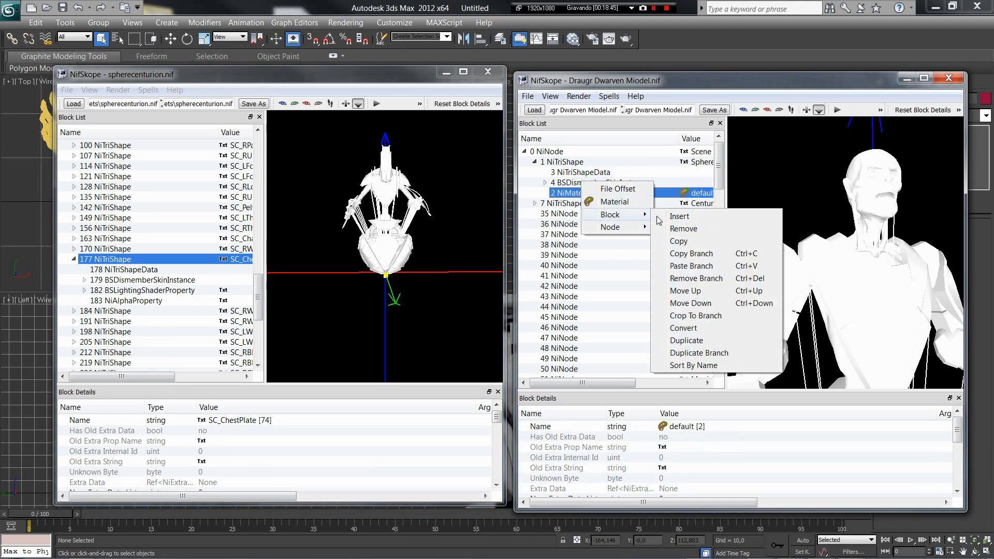
{"action": "left_click", "coordinate": [692, 279]}
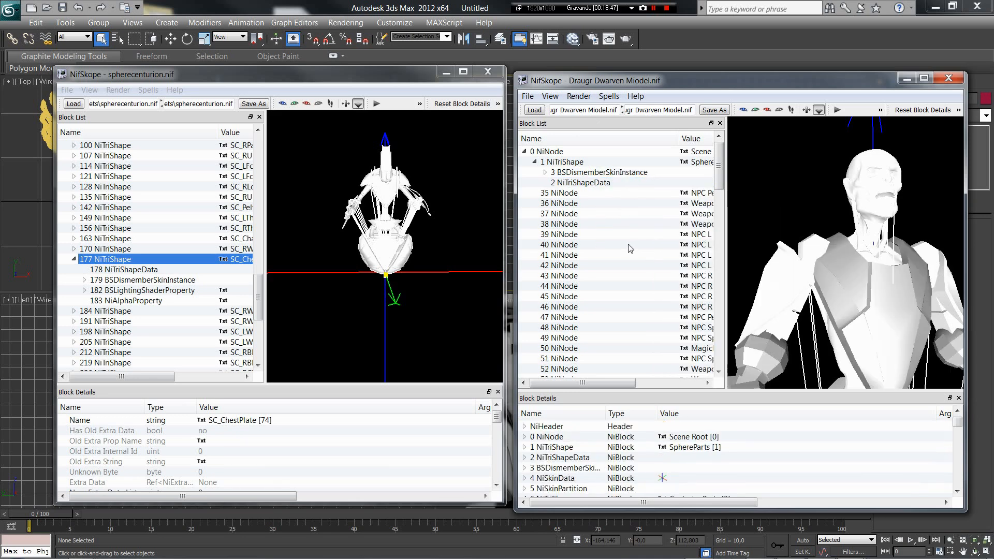
- Examine the Has Vertex Colors property in the NiTriShapeData block of the SphereParts shape
{"action": "left_click", "coordinate": [603, 187]}
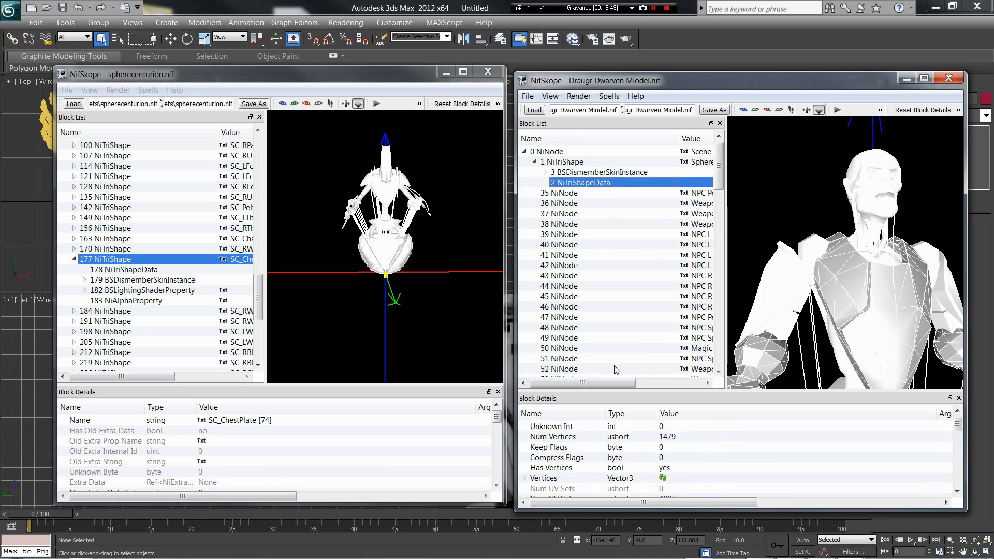
{"action": "scroll", "coordinate": [664, 455], "scroll_direction": "down", "scroll_amount": 6}
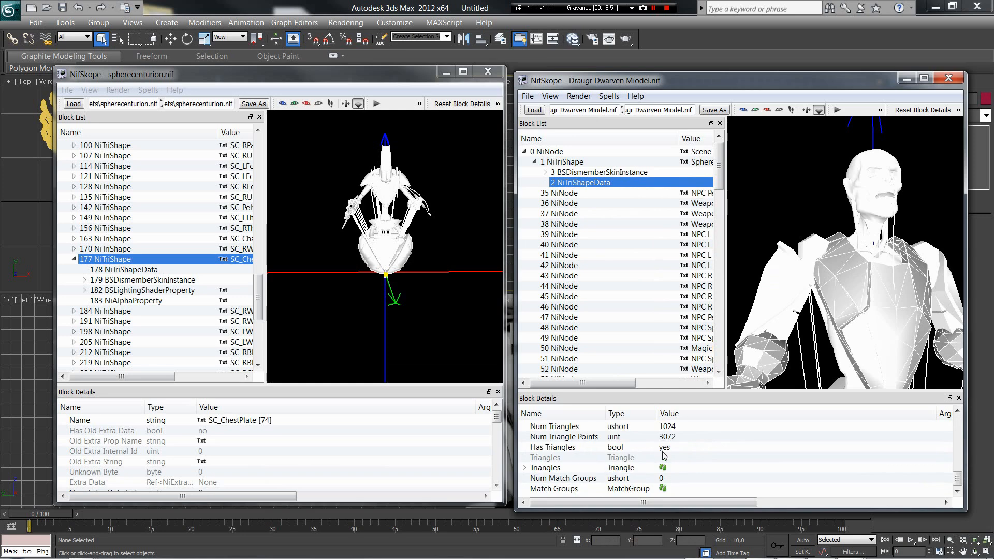
{"action": "scroll", "coordinate": [665, 458], "scroll_direction": "up", "scroll_amount": 4}
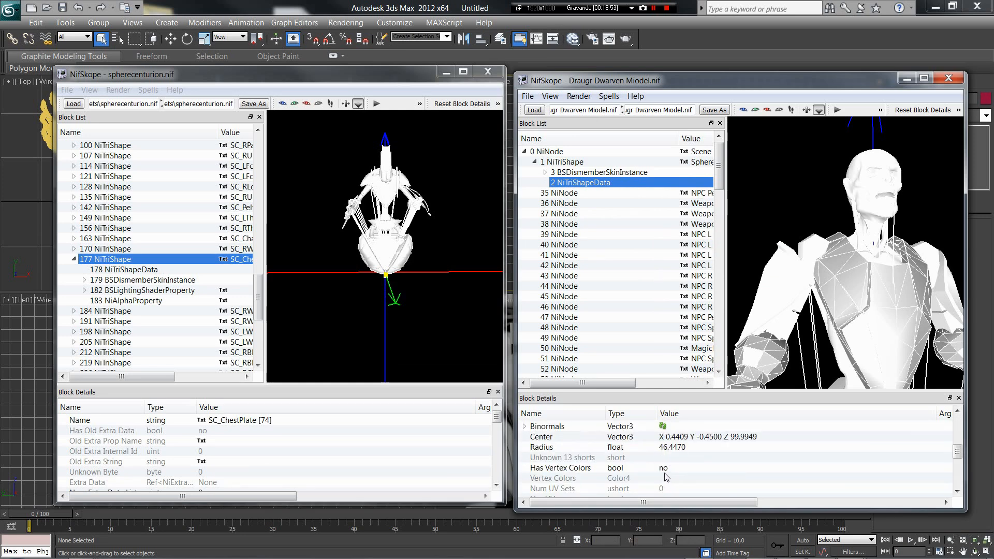
{"action": "mouse_move", "coordinate": [667, 472]}
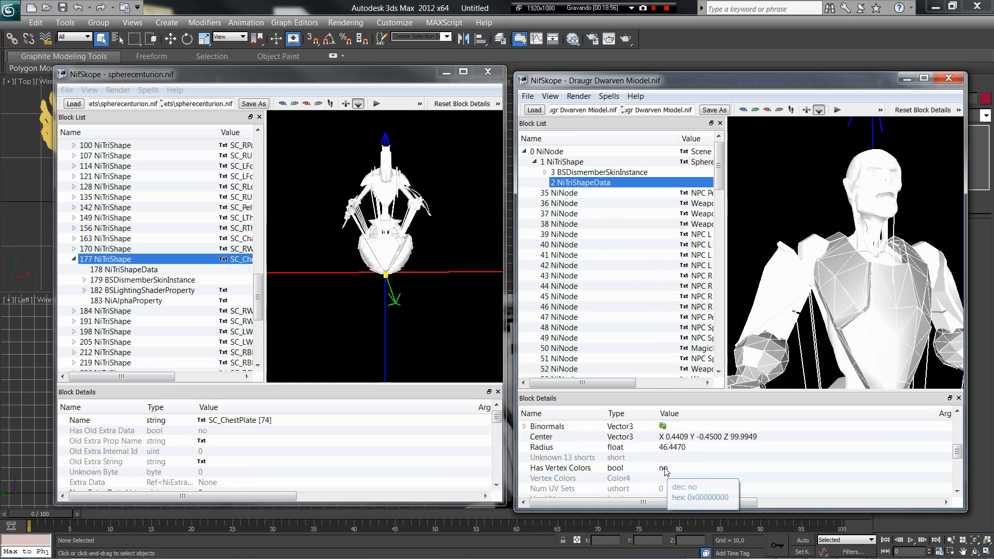
{"action": "double_click", "coordinate": [665, 469]}
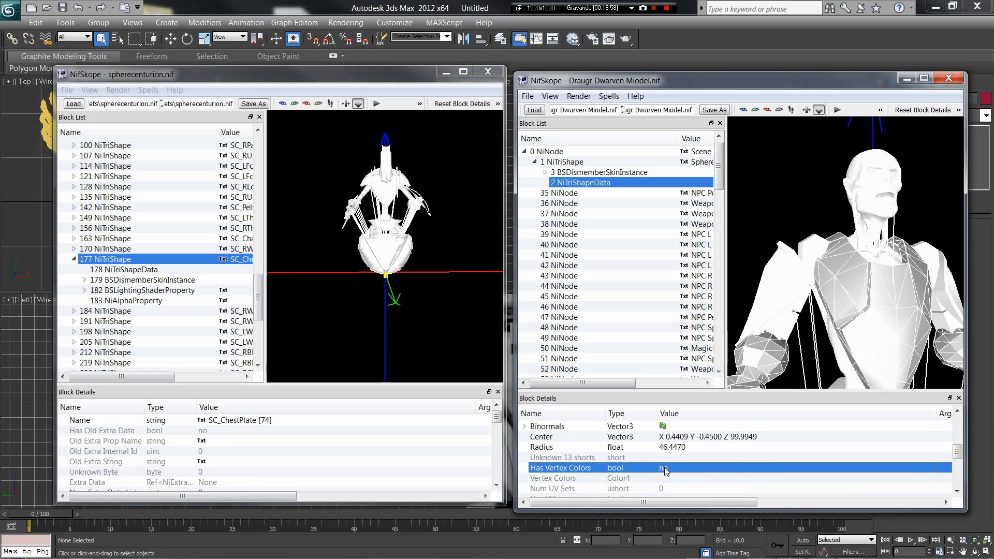
- Set the Body Part of the partition in the SphereParts BSDismemberSkinInstance to SBP_32_BODY (32)
{"action": "left_click", "coordinate": [605, 173]}
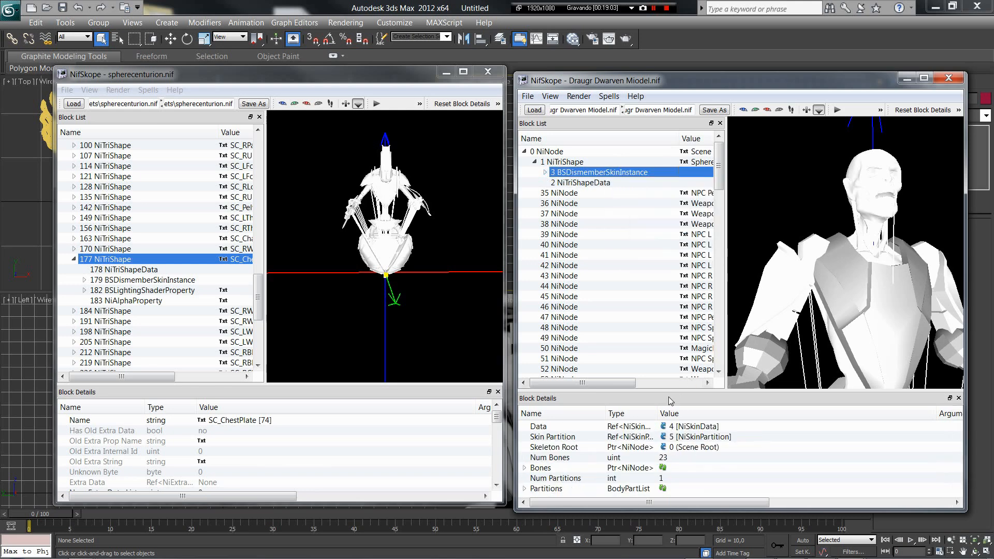
{"action": "left_click", "coordinate": [524, 488]}
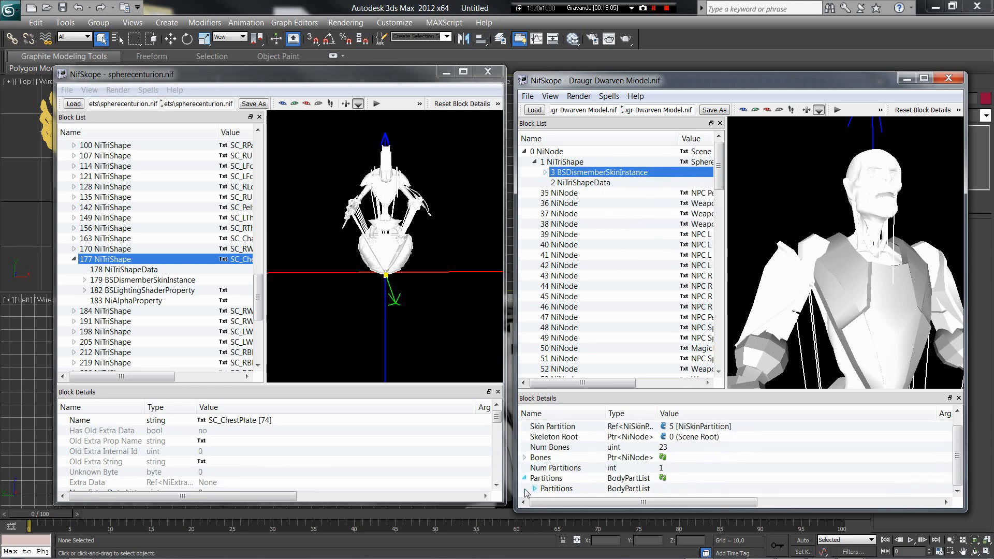
{"action": "left_click", "coordinate": [535, 488]}
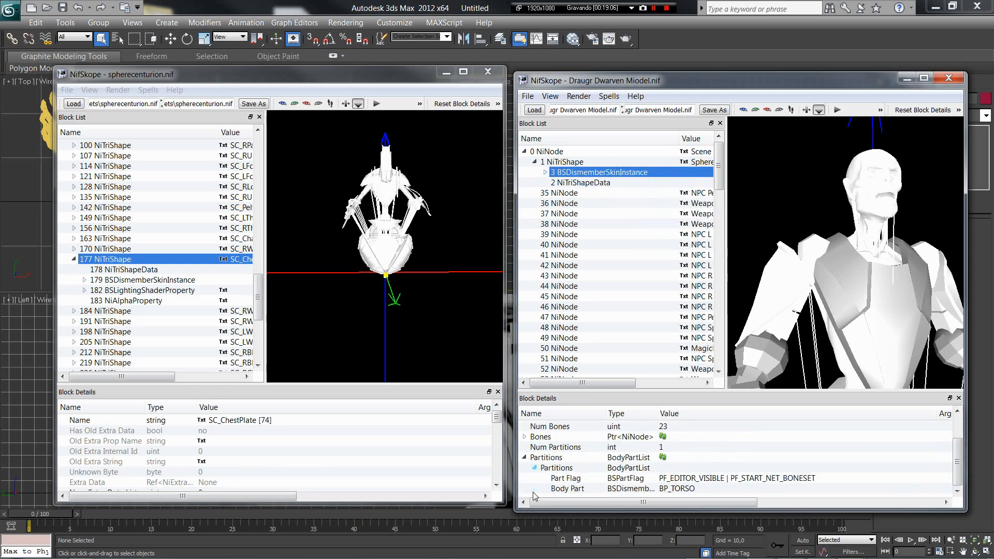
{"action": "left_click", "coordinate": [693, 489]}
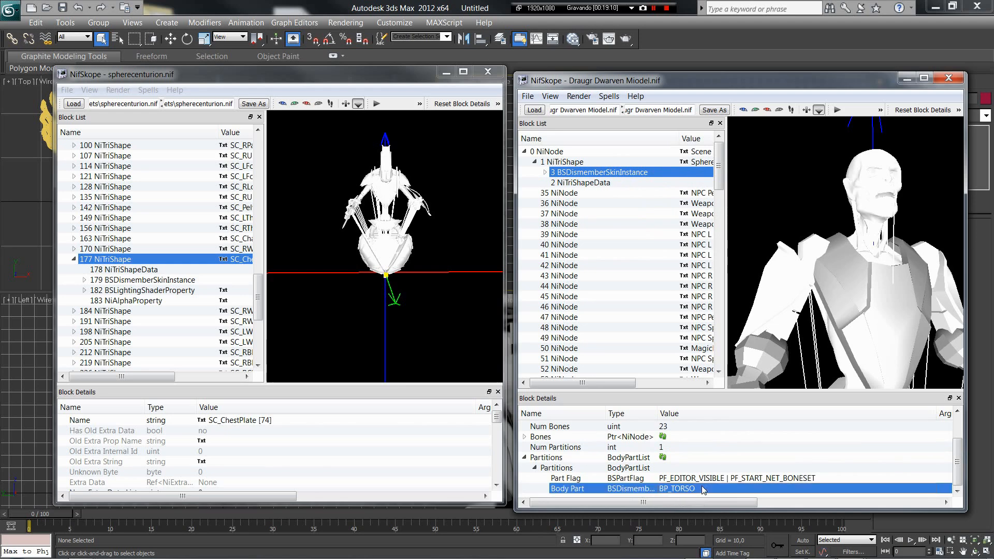
{"action": "double_click", "coordinate": [693, 489]}
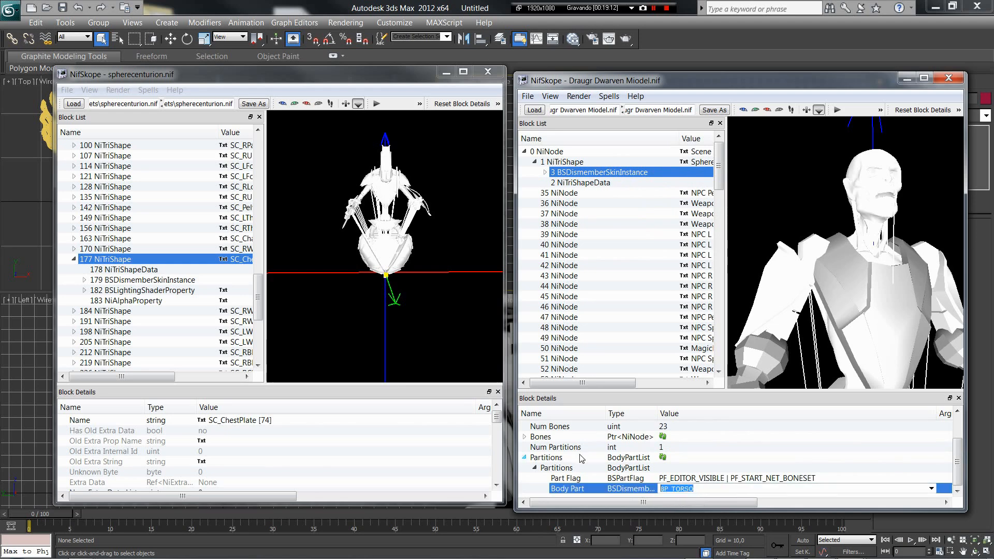
{"action": "type", "text": "32"}
{"action": "key", "text": "Return"}
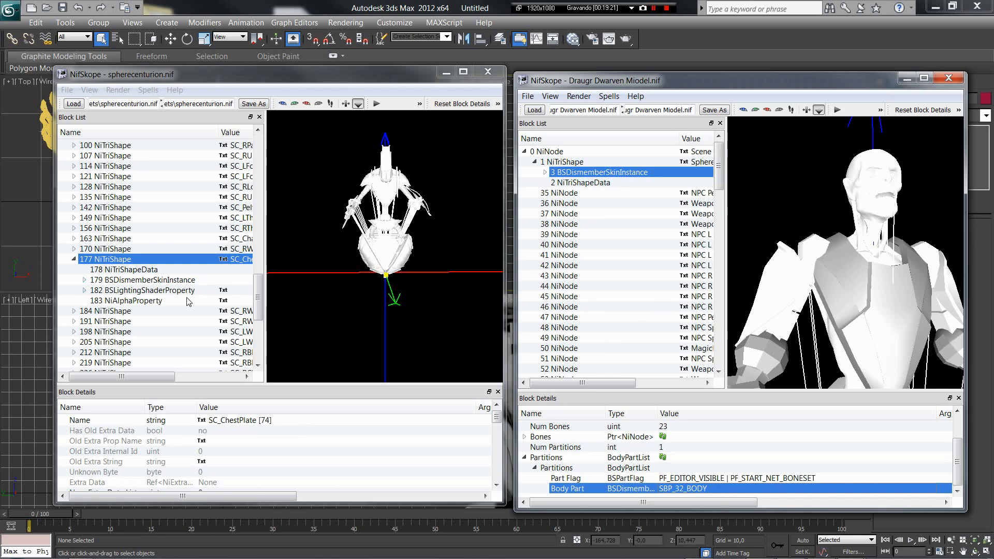
{"action": "mouse_move", "coordinate": [197, 300]}
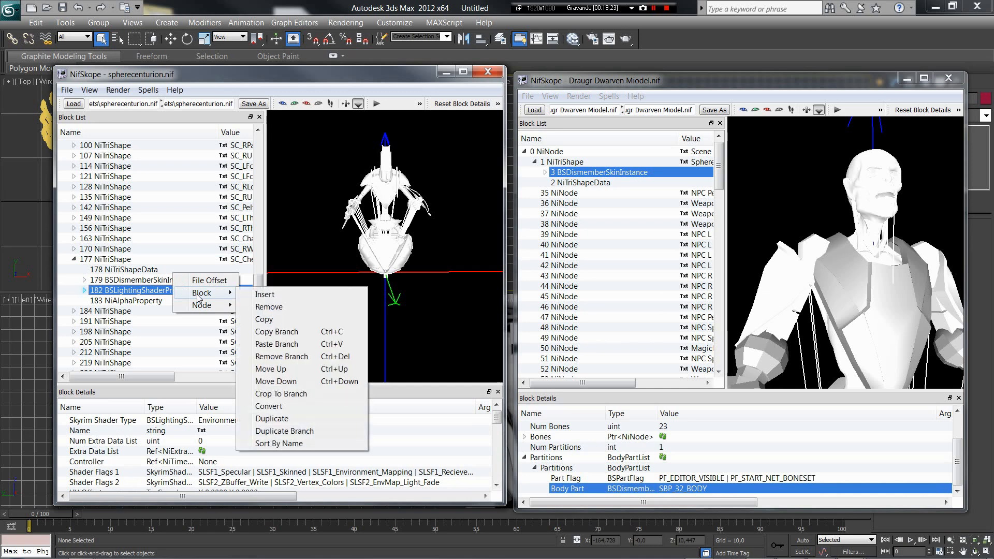
{"action": "right_click", "coordinate": [118, 288]}
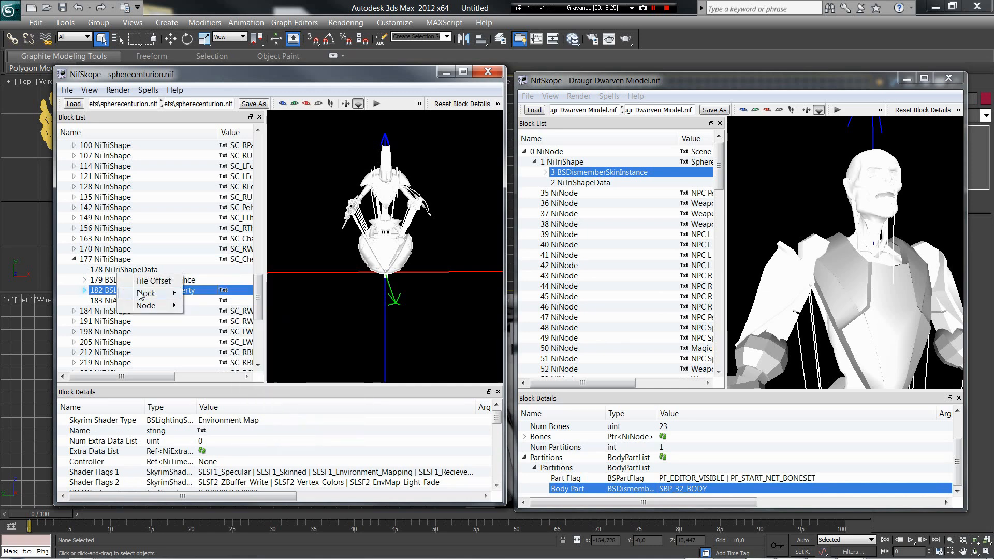
{"action": "mouse_move", "coordinate": [156, 296]}
{"action": "left_click", "coordinate": [111, 271]}
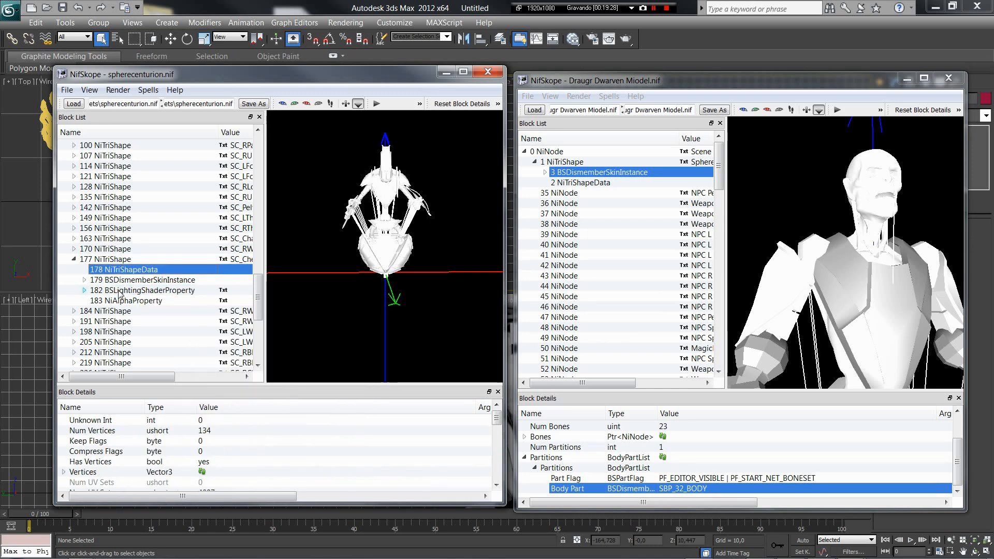
- Copy the BSLightingShaderProperty branch of the SC_ChestPlate shape in spherecenturion.nif
{"action": "left_click", "coordinate": [127, 293]}
{"action": "right_click", "coordinate": [121, 293]}
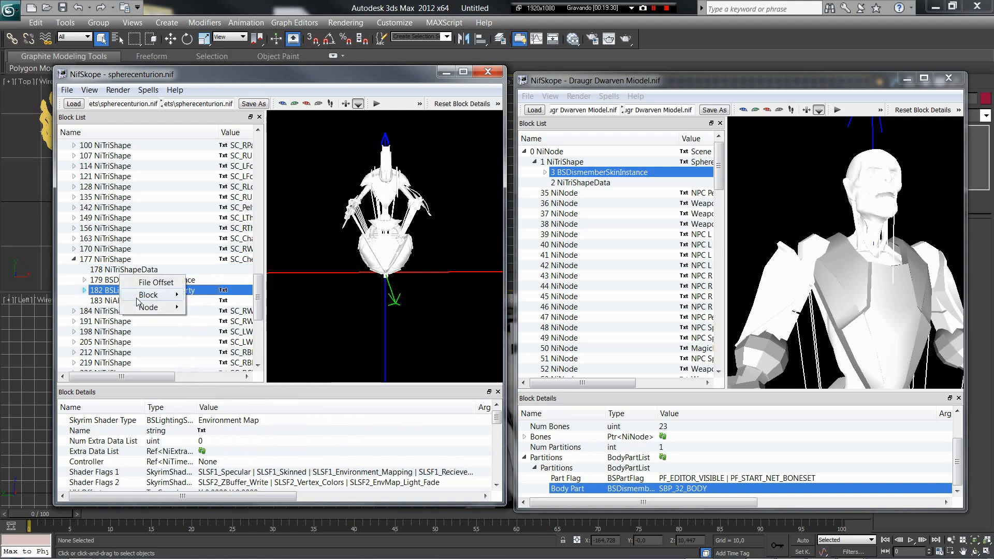
{"action": "mouse_move", "coordinate": [138, 298]}
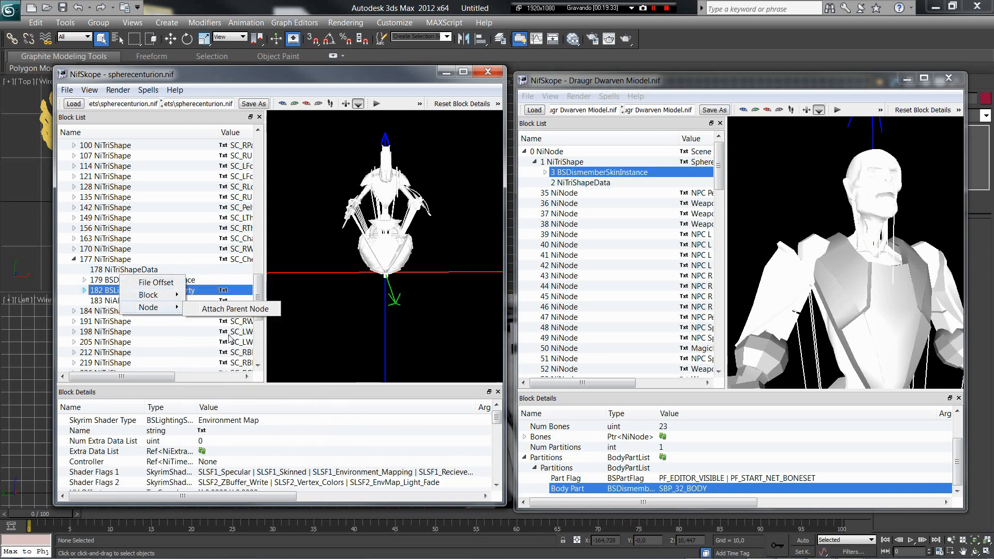
{"action": "left_click", "coordinate": [226, 334]}
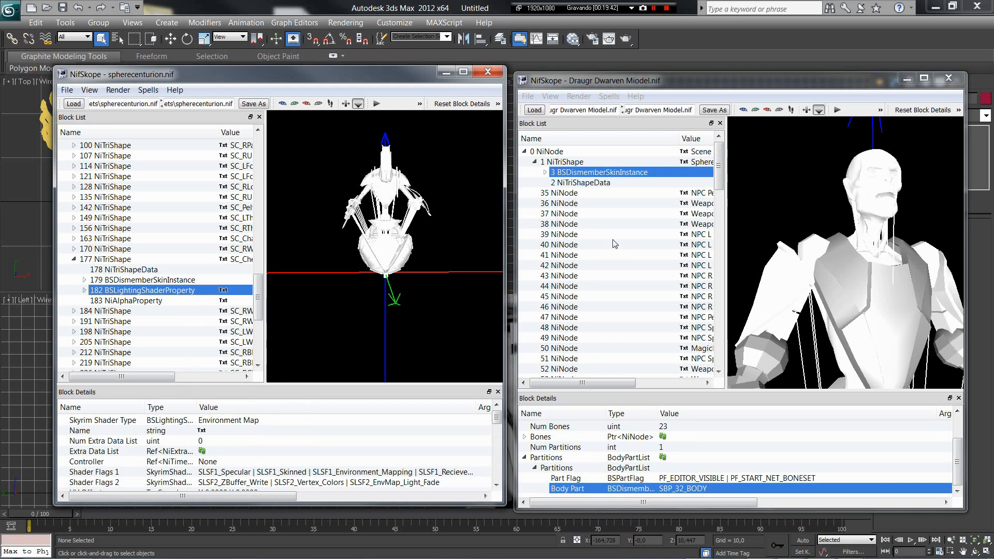
- Paste the copied BSLightingShaderProperty branch into the first Properties entry of the SphereParts NiTriShape in the Draugr file
{"action": "left_click", "coordinate": [553, 162]}
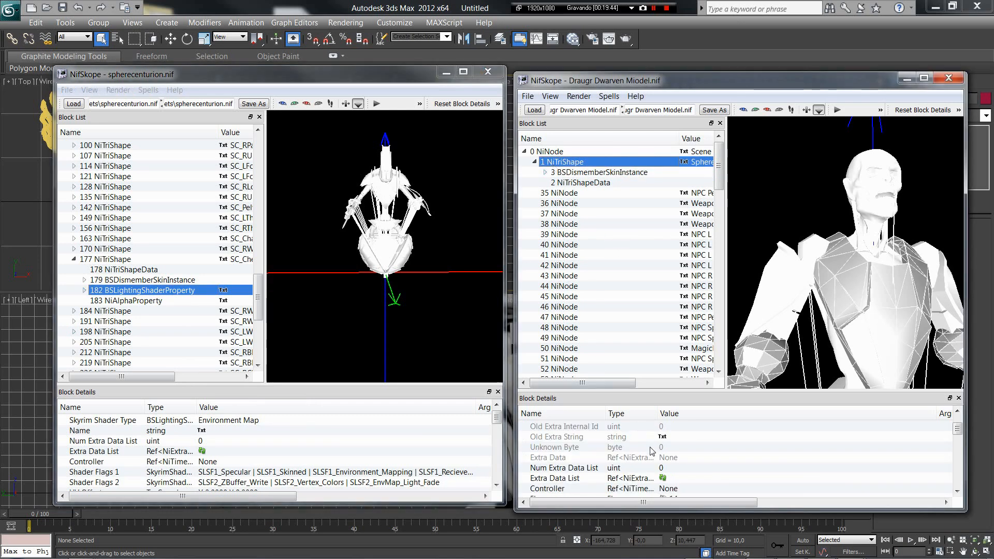
{"action": "scroll", "coordinate": [652, 451], "scroll_direction": "down", "scroll_amount": 1}
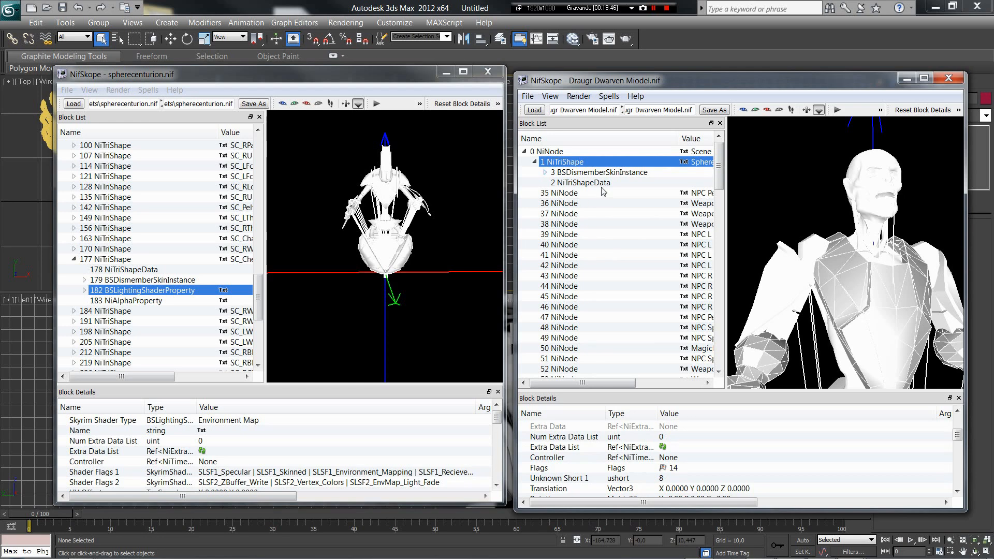
{"action": "scroll", "coordinate": [652, 455], "scroll_direction": "down", "scroll_amount": 5}
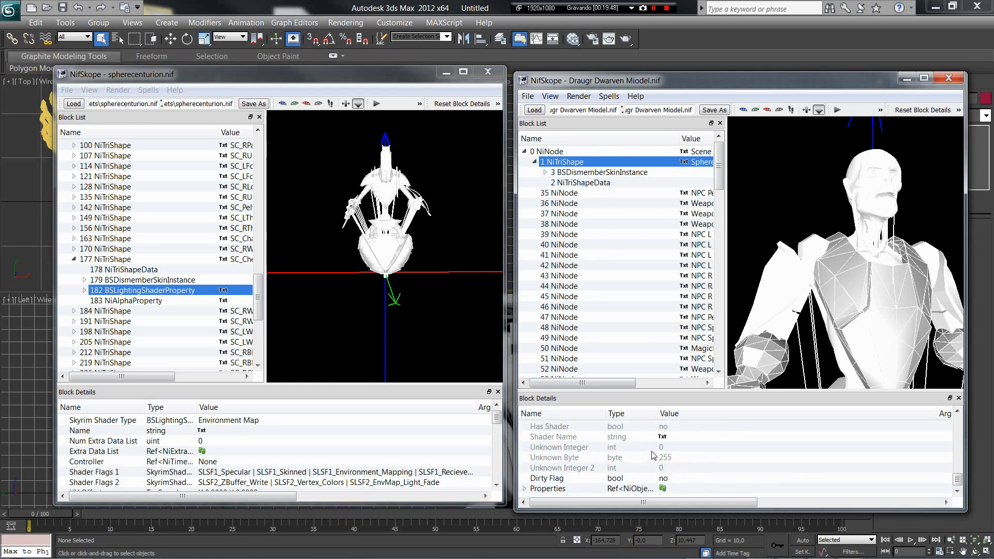
{"action": "left_click", "coordinate": [524, 489]}
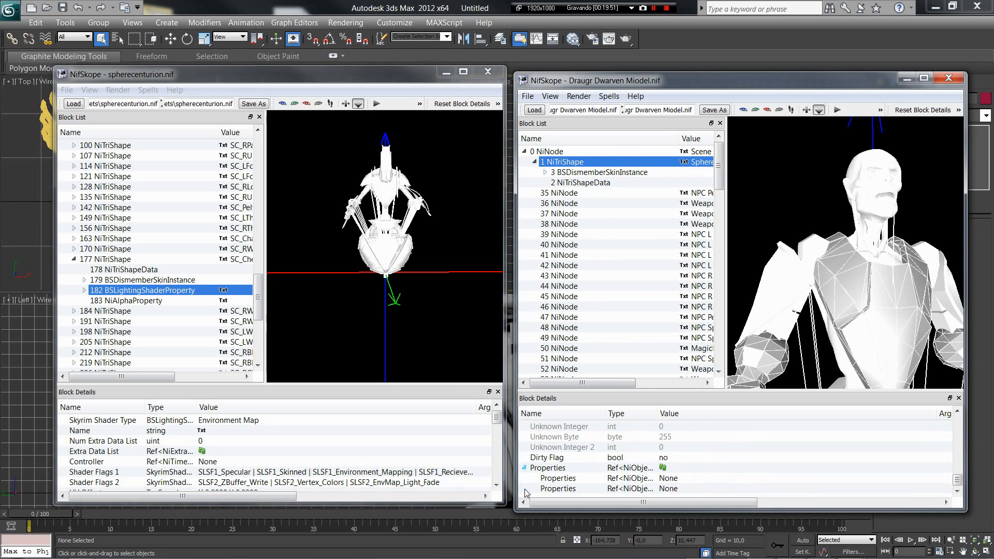
{"action": "right_click", "coordinate": [671, 481]}
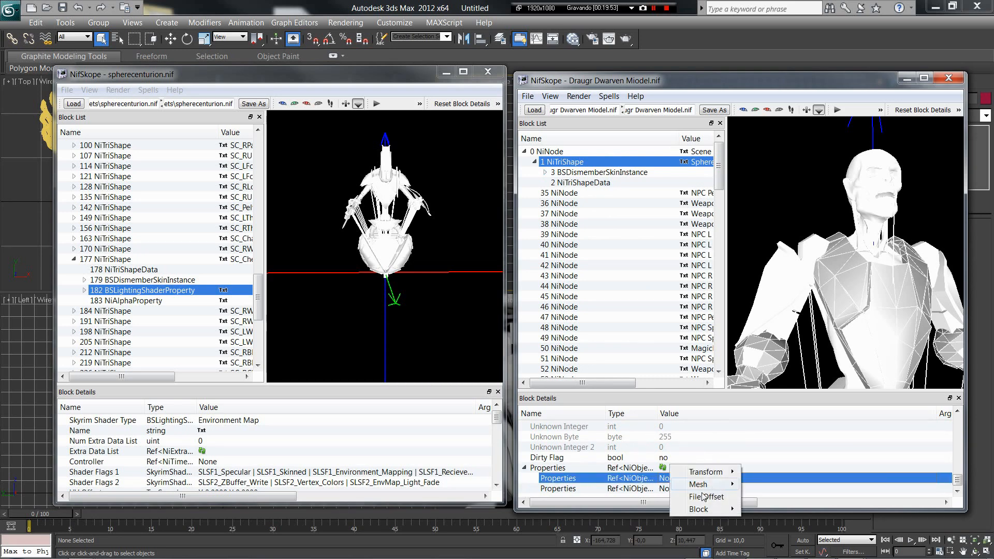
{"action": "mouse_move", "coordinate": [687, 510]}
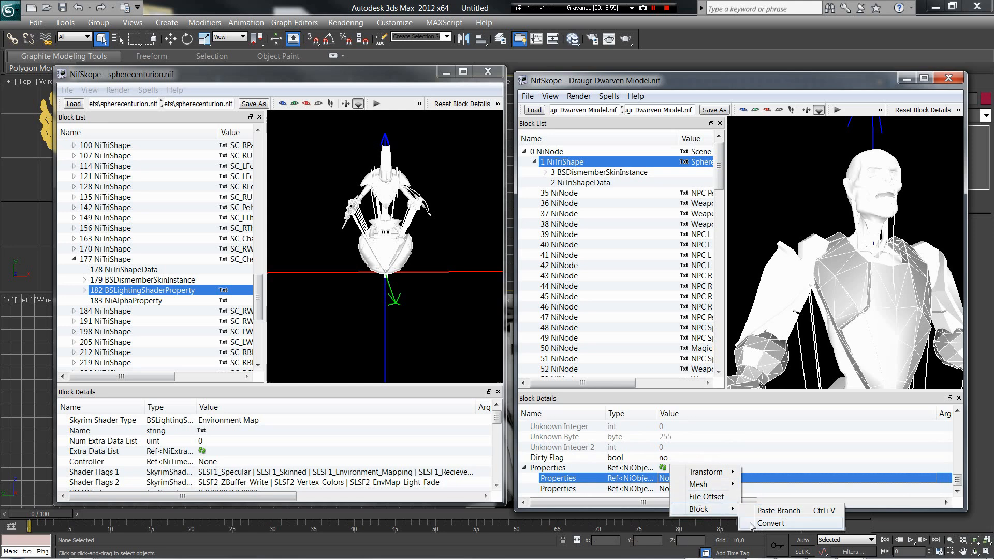
{"action": "left_click", "coordinate": [784, 512]}
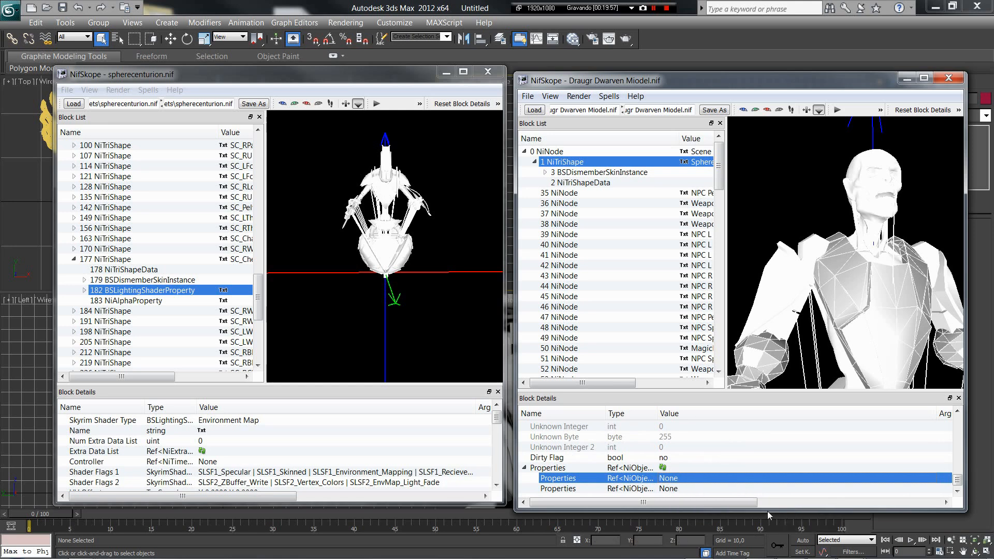
- Copy the NiAlphaProperty branch of the SC_ChestPlate shape in spherecenturion.nif
{"action": "right_click", "coordinate": [142, 302]}
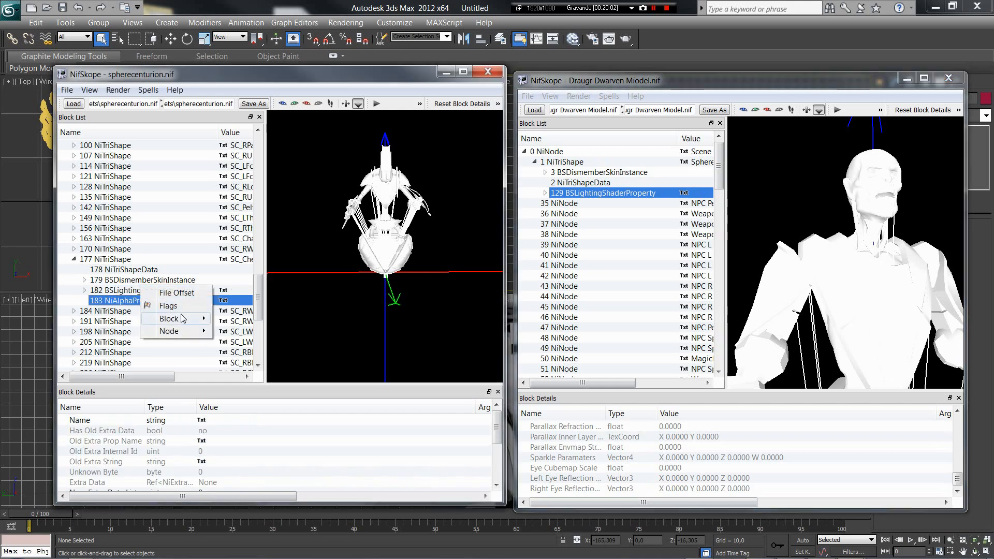
{"action": "mouse_move", "coordinate": [171, 319]}
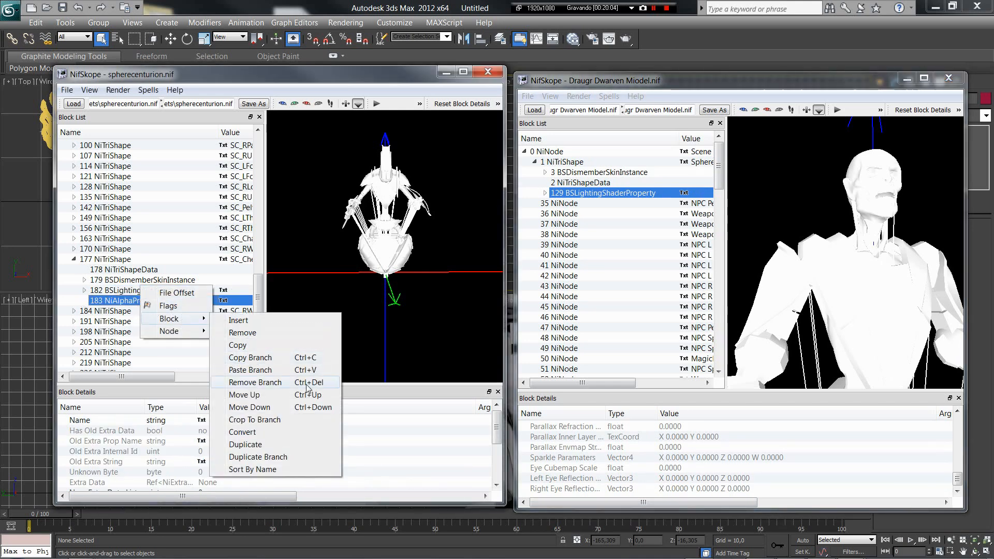
{"action": "left_click", "coordinate": [260, 363]}
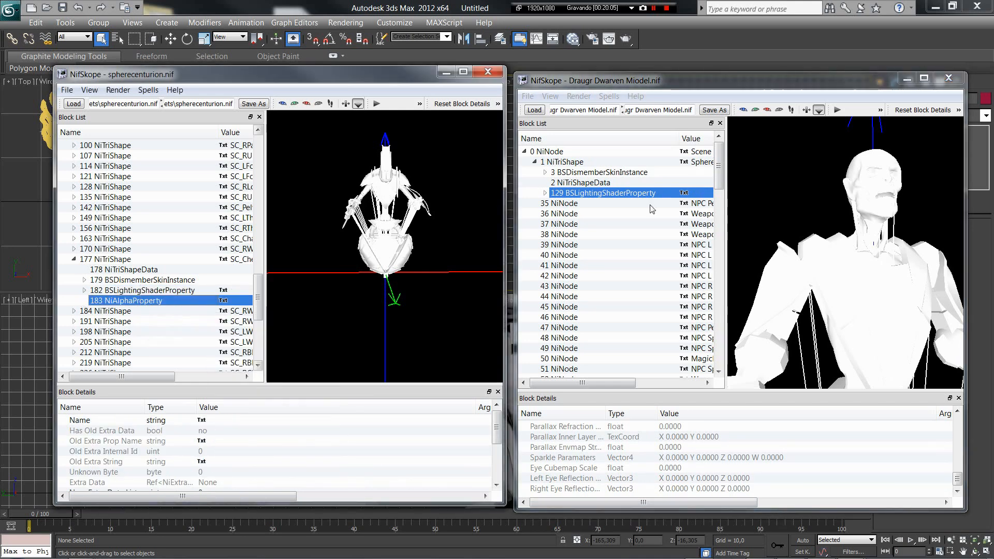
- Paste the copied NiAlphaProperty branch into the second Properties entry of the SphereParts NiTriShape, then collapse that shape's branch
{"action": "left_click", "coordinate": [569, 165]}
{"action": "scroll", "coordinate": [689, 449], "scroll_direction": "down", "scroll_amount": 1}
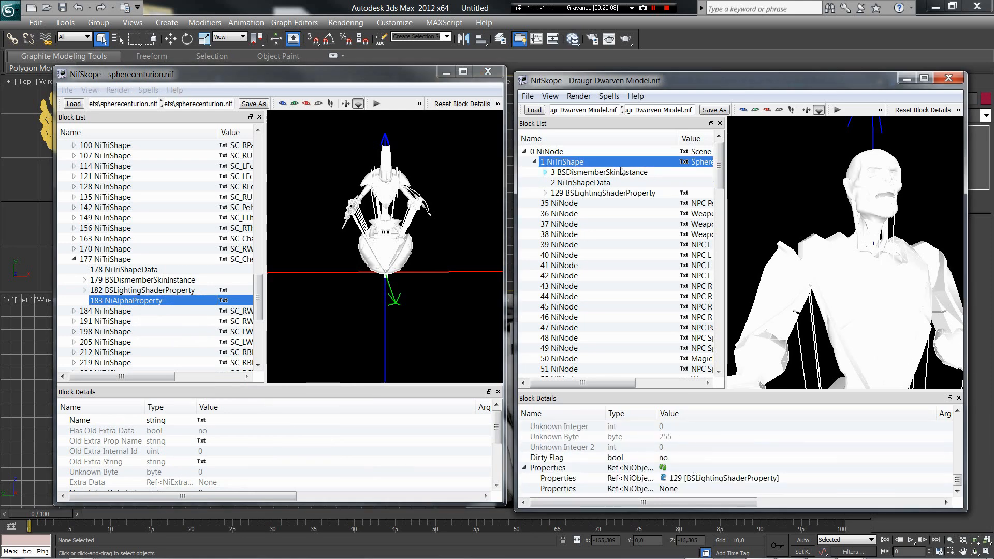
{"action": "right_click", "coordinate": [661, 488]}
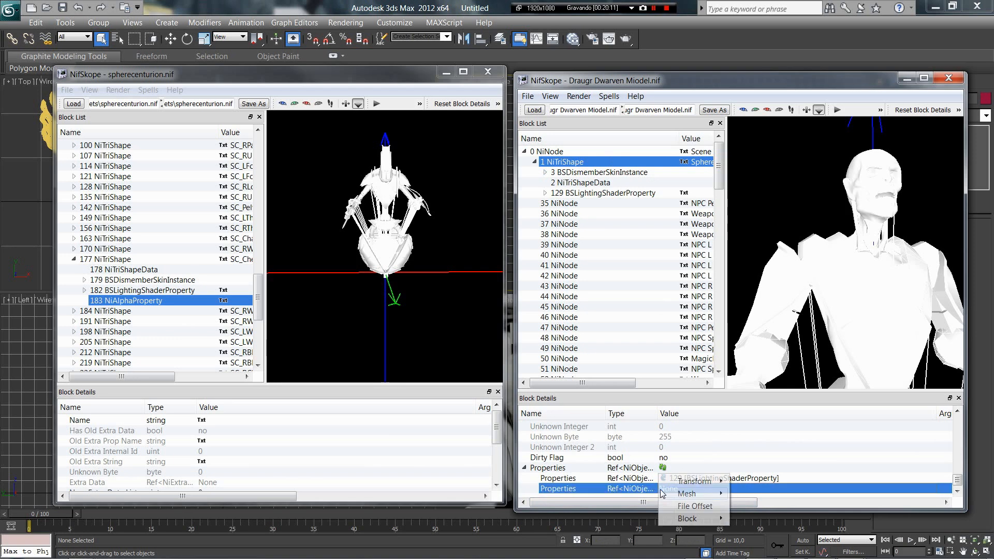
{"action": "mouse_move", "coordinate": [712, 522]}
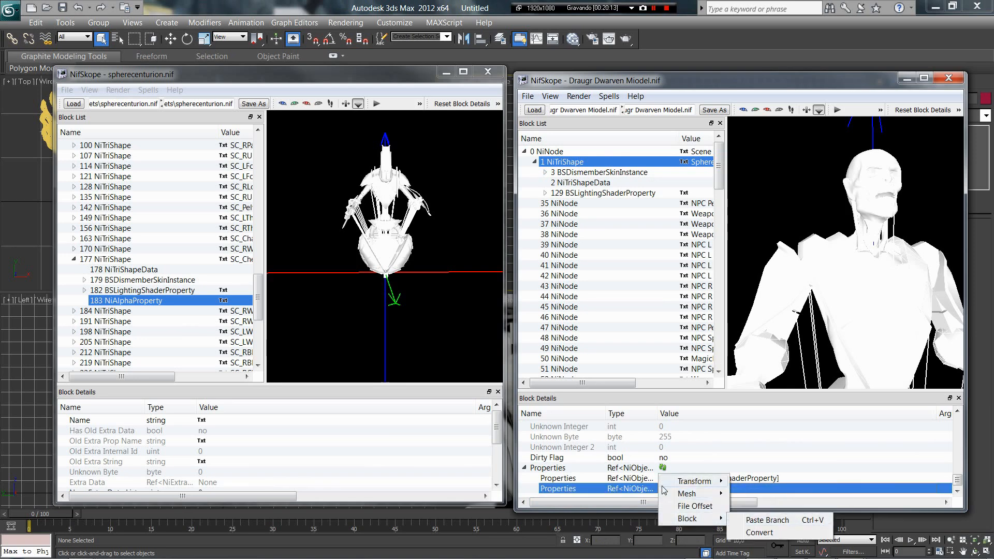
{"action": "left_click", "coordinate": [759, 459]}
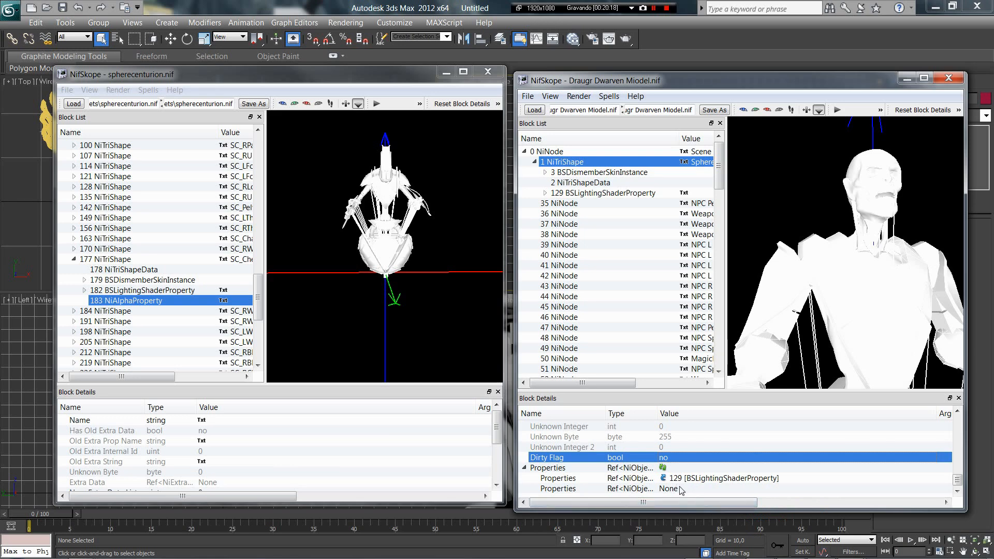
{"action": "right_click", "coordinate": [672, 487]}
{"action": "mouse_move", "coordinate": [698, 522]}
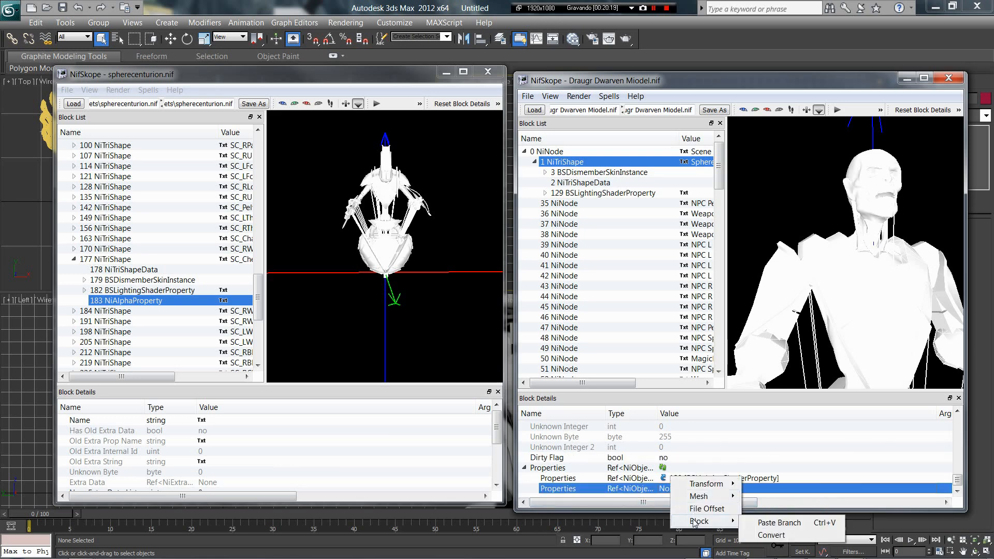
{"action": "left_click", "coordinate": [787, 526]}
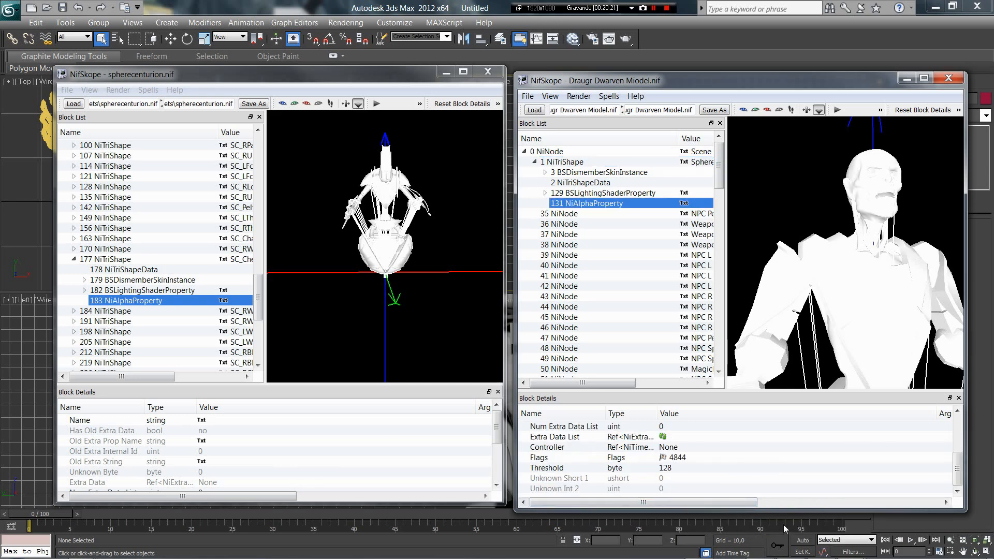
{"action": "left_click", "coordinate": [739, 459]}
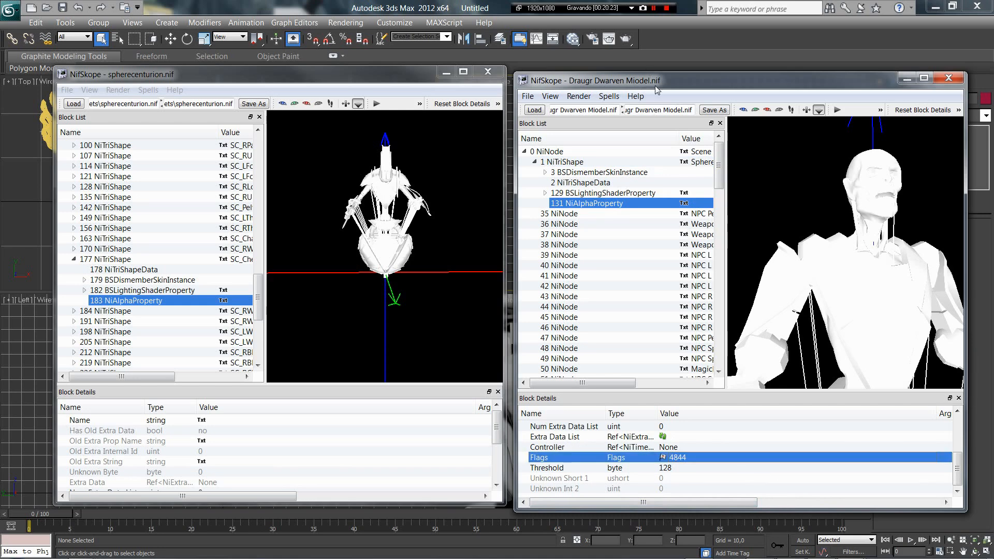
{"action": "left_click", "coordinate": [574, 162]}
{"action": "left_click", "coordinate": [535, 162]}
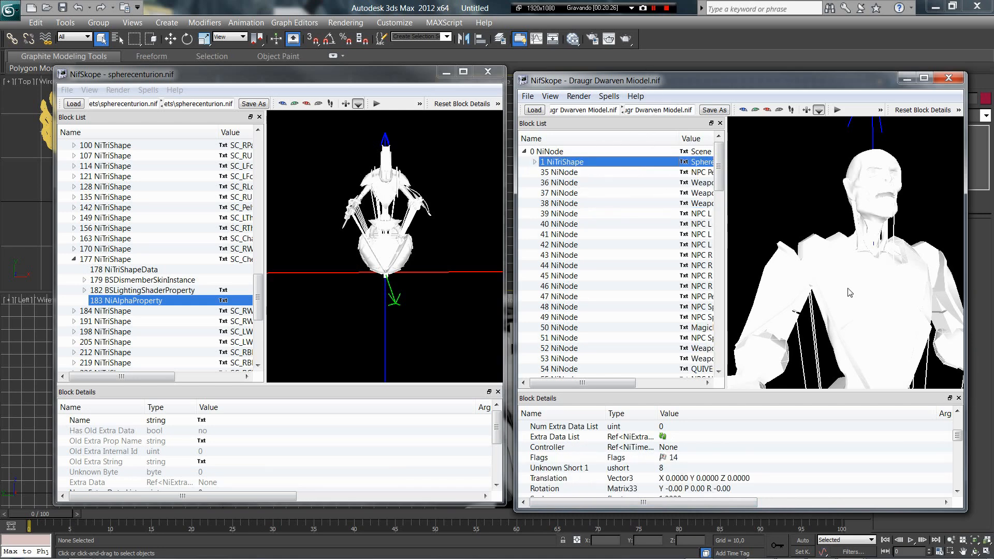
- Examine the Draugr model's head and torso from several angles and select the Draugr head and body shape
{"action": "scroll", "coordinate": [866, 288], "scroll_direction": "down", "scroll_amount": 6}
{"action": "left_click_drag", "start_coordinate": [865, 288], "coordinate": [863, 324]}
{"action": "scroll", "coordinate": [797, 323], "scroll_direction": "up", "scroll_amount": 6}
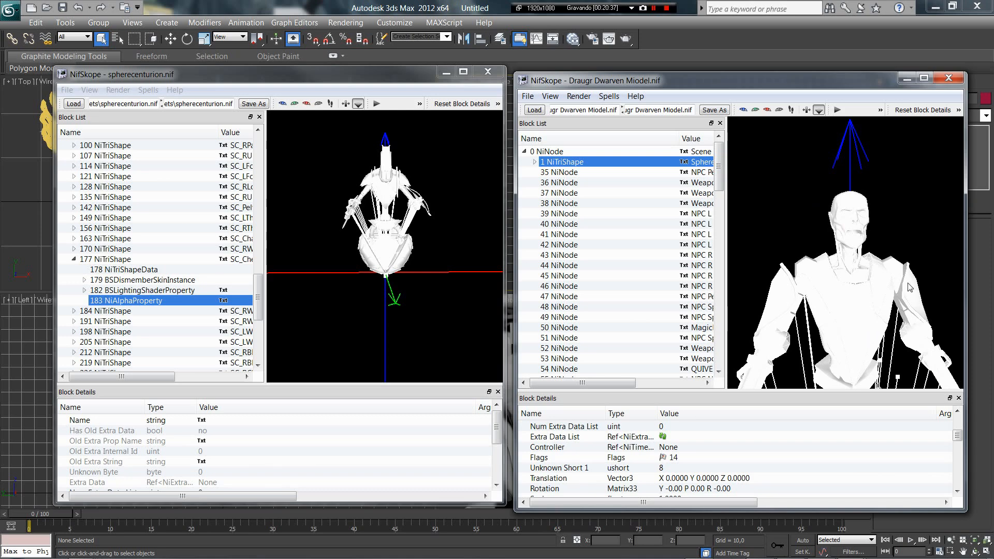
{"action": "left_click_drag", "start_coordinate": [910, 287], "coordinate": [904, 265]}
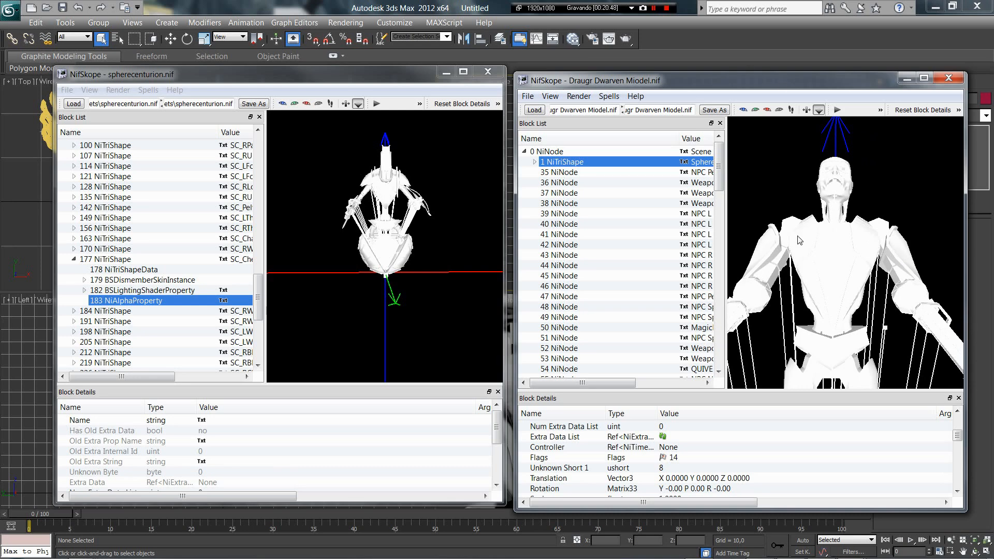
{"action": "left_click_drag", "start_coordinate": [798, 240], "coordinate": [805, 264]}
{"action": "scroll", "coordinate": [820, 231], "scroll_direction": "up", "scroll_amount": 2}
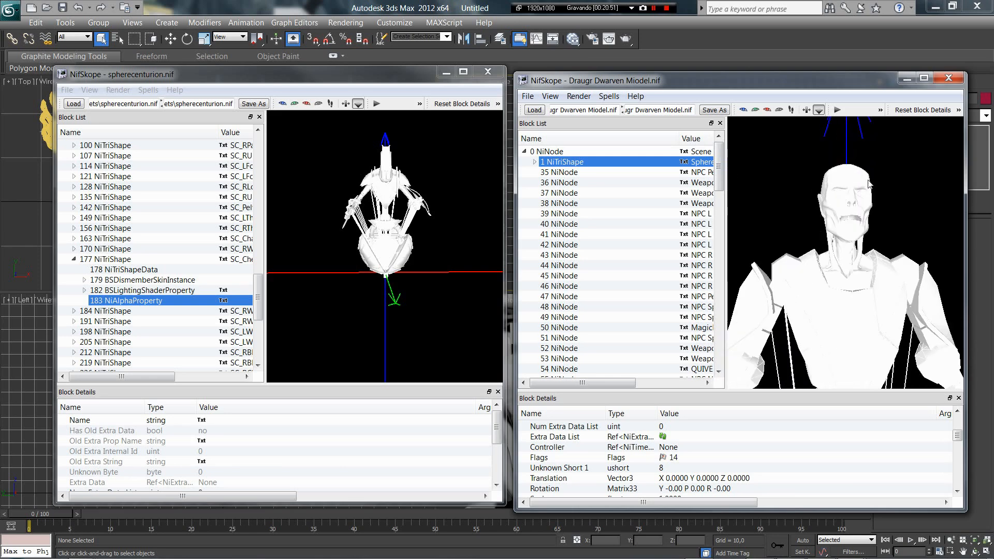
{"action": "left_click", "coordinate": [845, 185]}
{"action": "scroll", "coordinate": [593, 312], "scroll_direction": "down", "scroll_amount": 1}
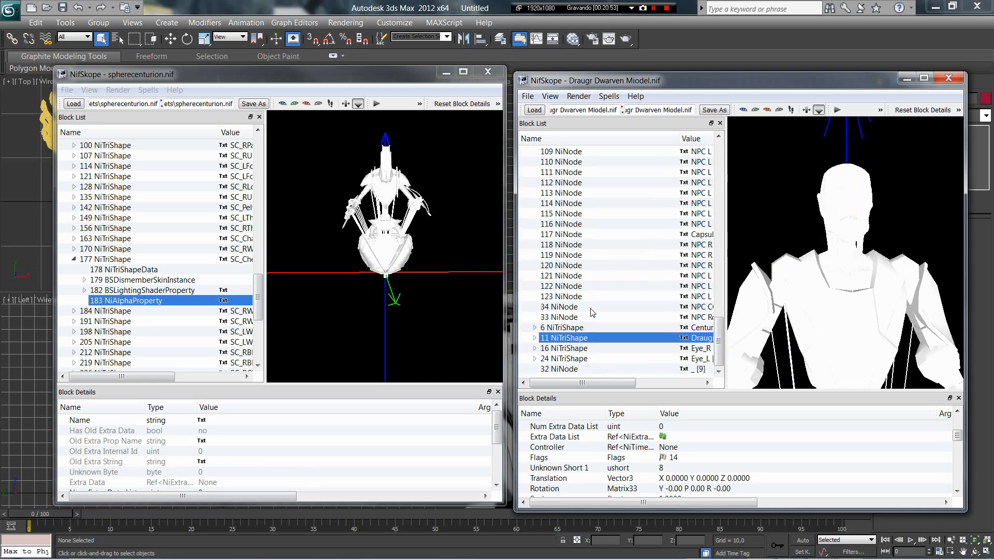
- Expand the Draugr shape down to its BSShaderTextureSet and examine the texture paths listed there
{"action": "left_click", "coordinate": [535, 338]}
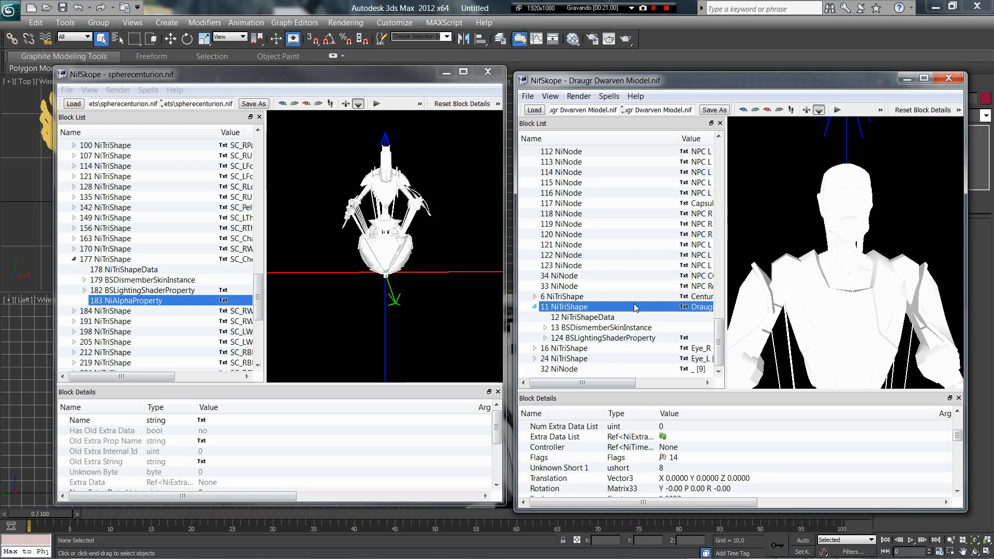
{"action": "left_click", "coordinate": [590, 339]}
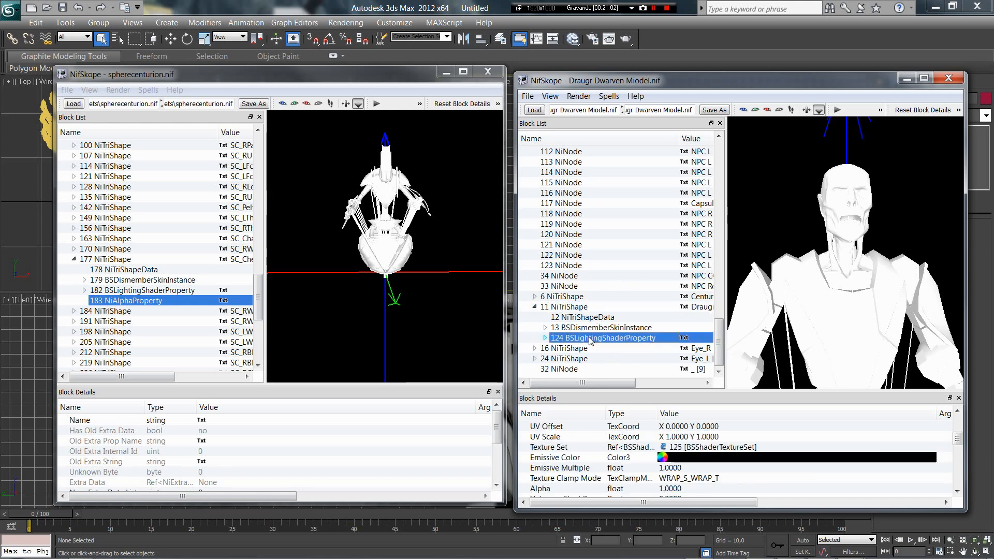
{"action": "left_click", "coordinate": [545, 339]}
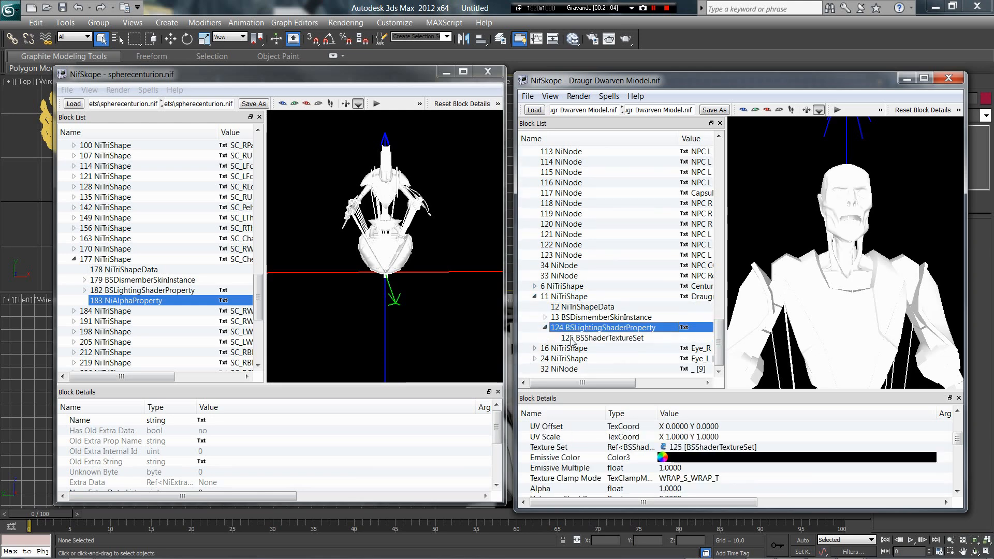
{"action": "left_click", "coordinate": [609, 339]}
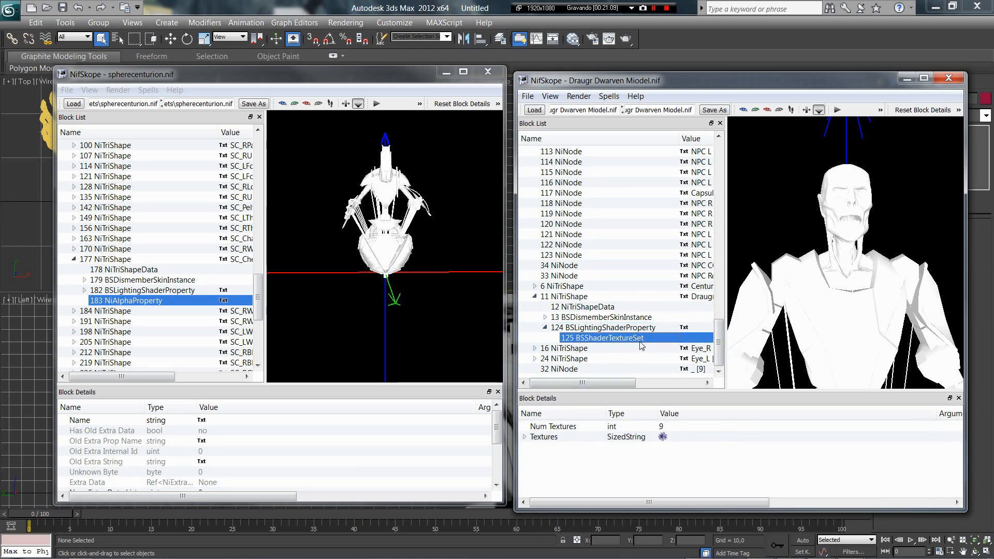
{"action": "left_click", "coordinate": [525, 438]}
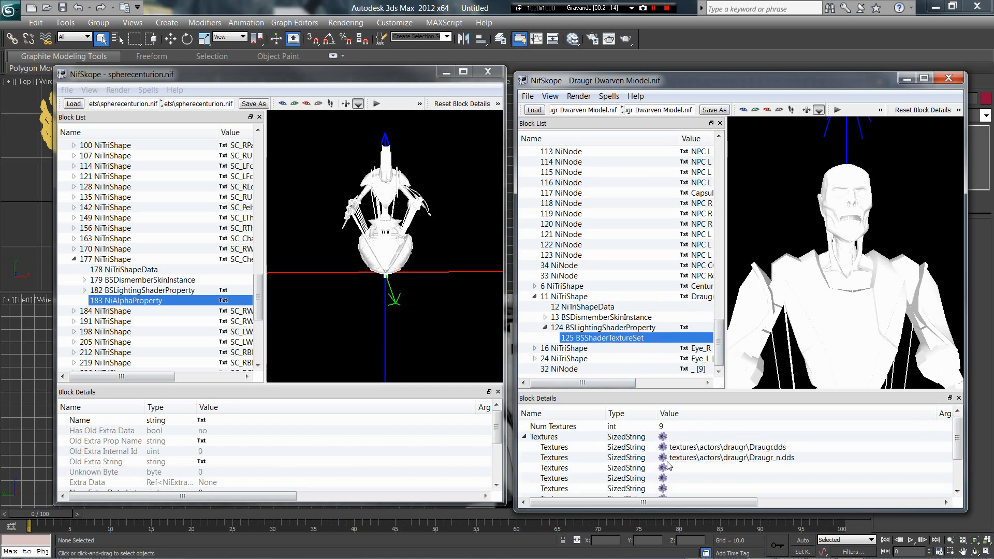
{"action": "mouse_move", "coordinate": [724, 508]}
{"action": "left_mouse_down"}
{"action": "mouse_move", "coordinate": [746, 509]}
{"action": "mouse_move", "coordinate": [724, 508]}
{"action": "left_mouse_up"}
{"action": "scroll", "coordinate": [749, 464], "scroll_direction": "down", "scroll_amount": 1}
{"action": "scroll", "coordinate": [747, 461], "scroll_direction": "up", "scroll_amount": 1}
{"action": "scroll", "coordinate": [747, 458], "scroll_direction": "down", "scroll_amount": 1}
{"action": "scroll", "coordinate": [747, 455], "scroll_direction": "up", "scroll_amount": 1}
- Change the first texture path of the Draugr shape's BSShaderTextureSet to textures\actors\draugrCustom\DraugrNew.dds
{"action": "double_click", "coordinate": [757, 448]}
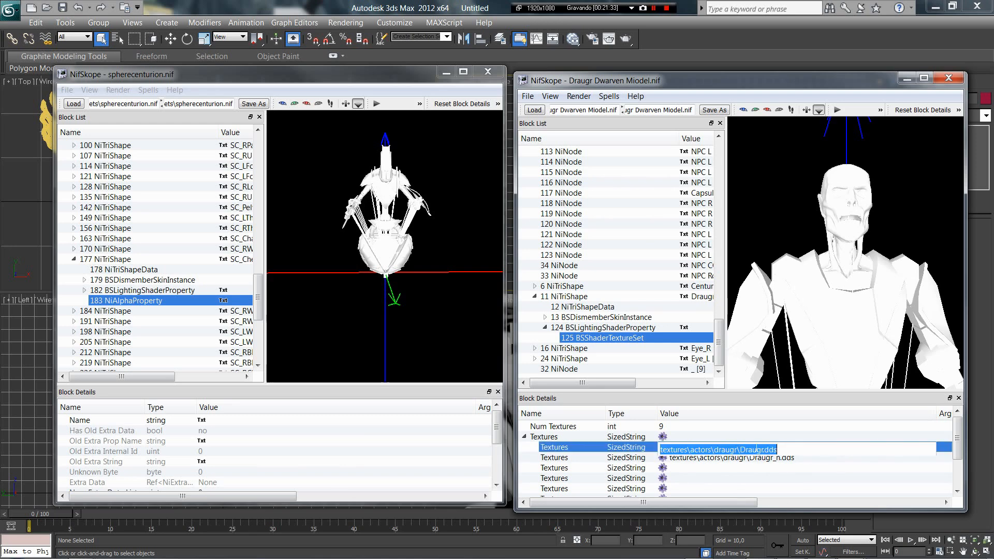
{"action": "left_click", "coordinate": [738, 449]}
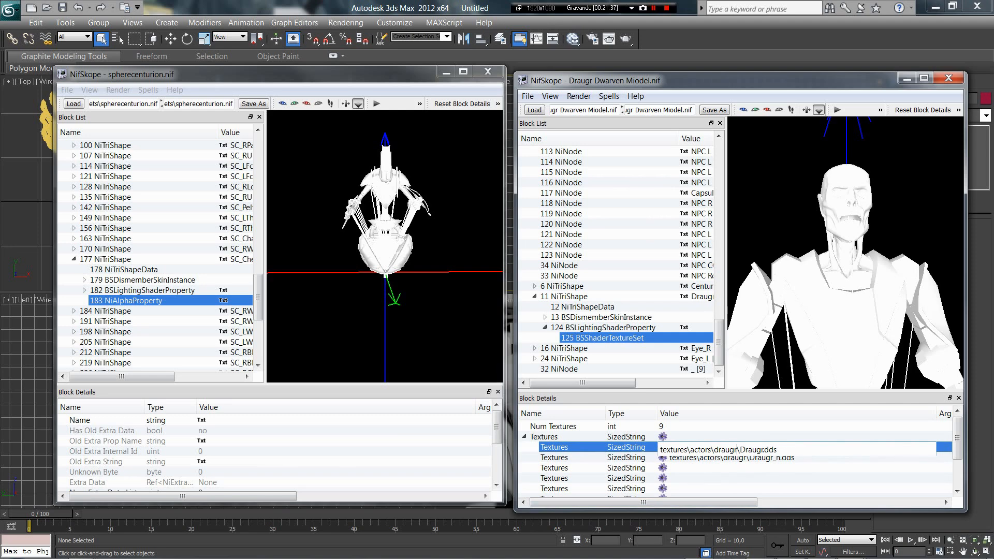
{"action": "type", "text": "Custom\\DraugrNew"}
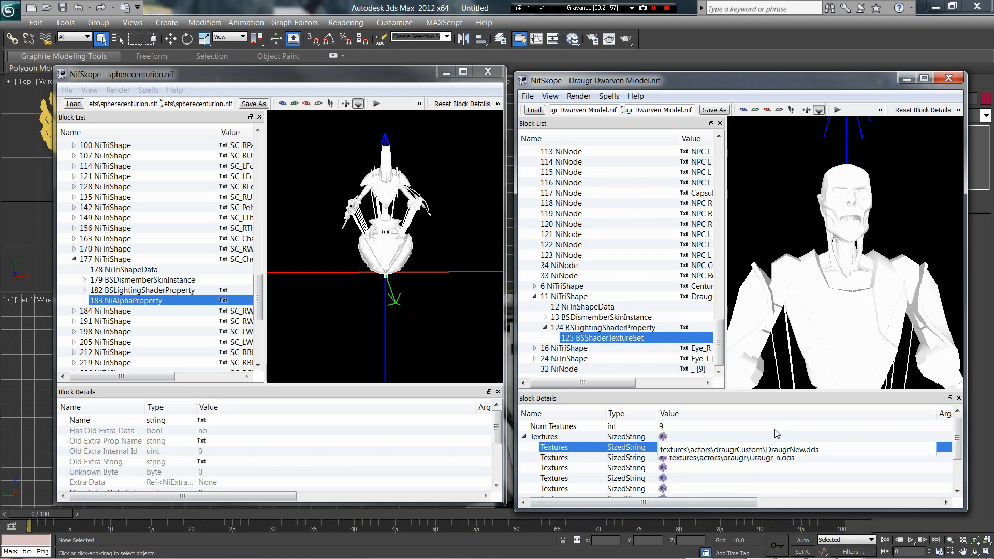
{"action": "left_click_drag", "start_coordinate": [766, 450], "coordinate": [819, 449]}
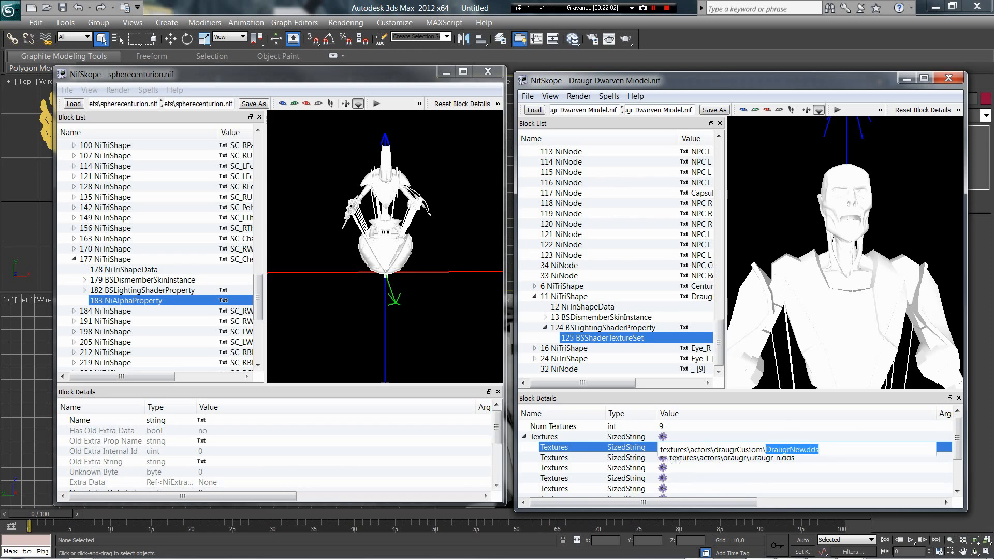
{"action": "left_click_drag", "start_coordinate": [719, 450], "coordinate": [756, 450]}
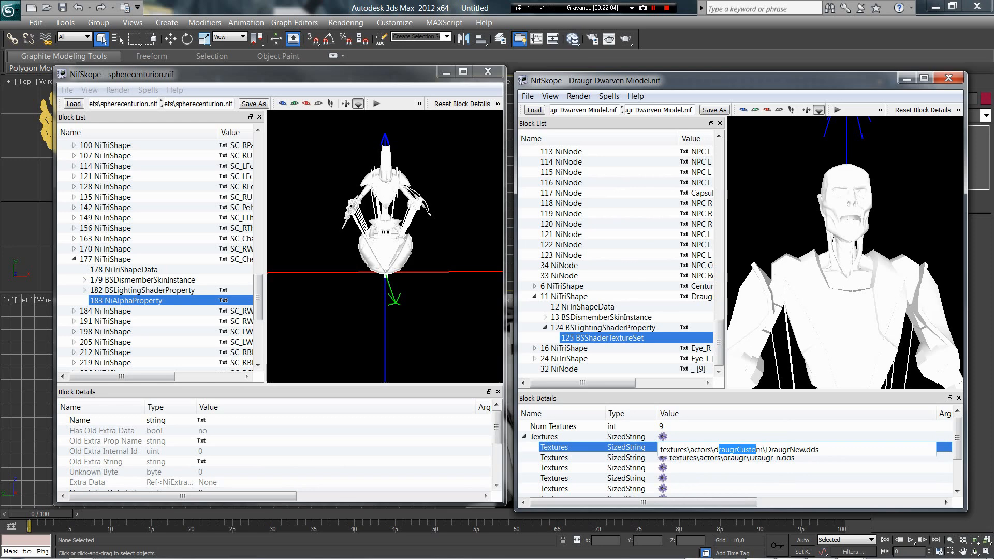
{"action": "left_click_drag", "start_coordinate": [691, 450], "coordinate": [563, 449]}
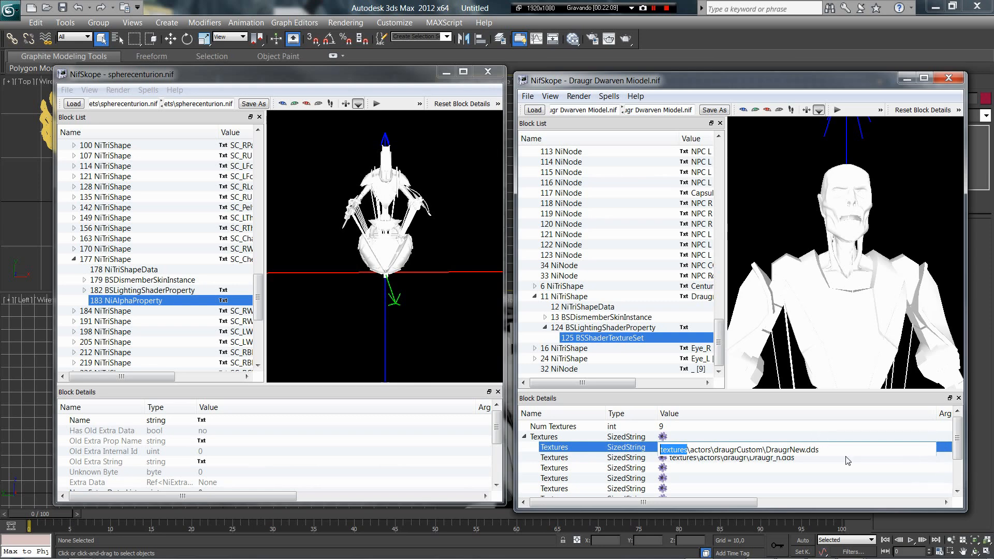
- Restore the first texture path of the Draugr texture set to textures\actors\draugr\Draugr.dds
{"action": "left_click", "coordinate": [819, 449]}
{"action": "key", "text": "Left"}
{"action": "key", "text": "Left"}
{"action": "key", "text": "Left"}
{"action": "key", "text": "Left"}
{"action": "key", "text": "BackSpace"}
{"action": "key", "text": "BackSpace"}
{"action": "key", "text": "BackSpace"}
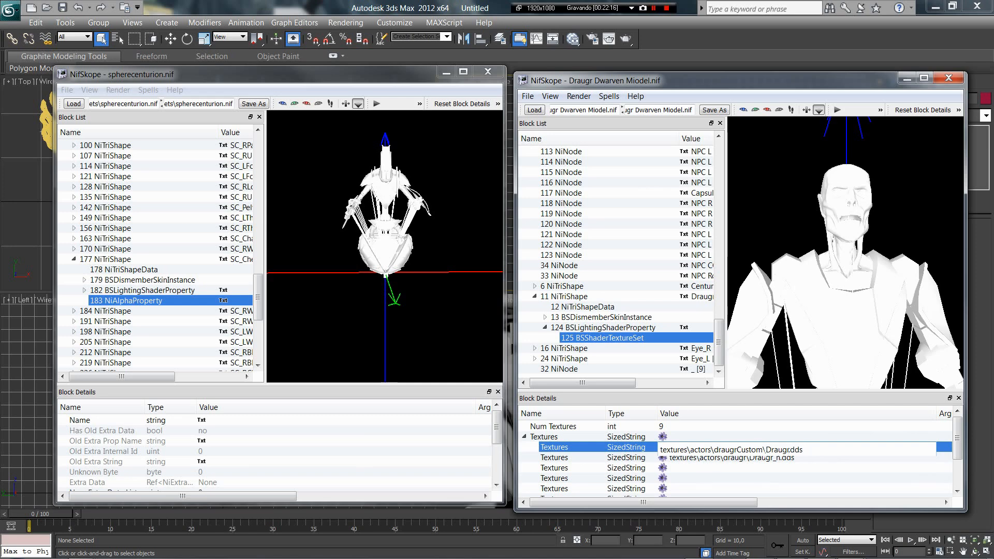
{"action": "left_click_drag", "start_coordinate": [762, 449], "coordinate": [747, 449]}
{"action": "key", "text": "BackSpace"}
{"action": "key", "text": "Return"}
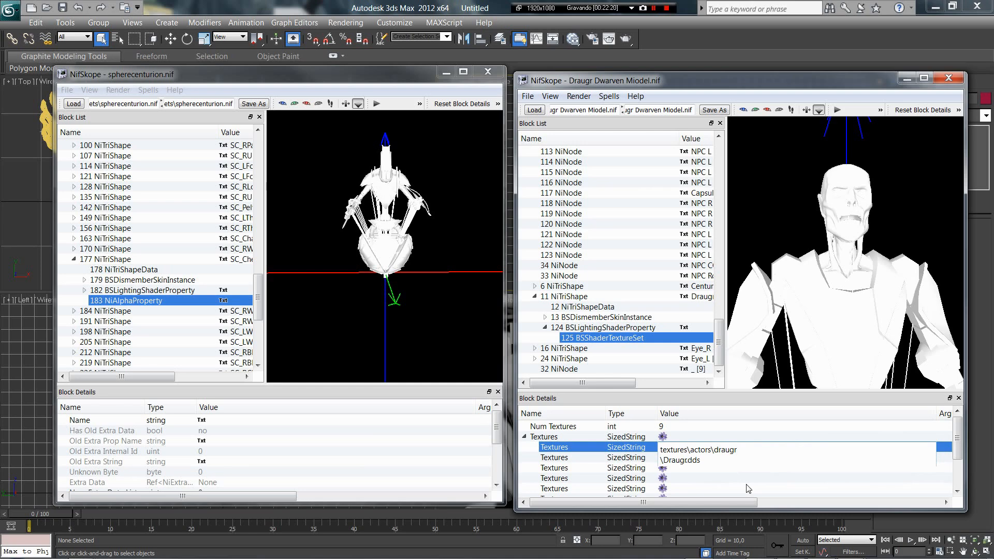
{"action": "left_click", "coordinate": [763, 479]}
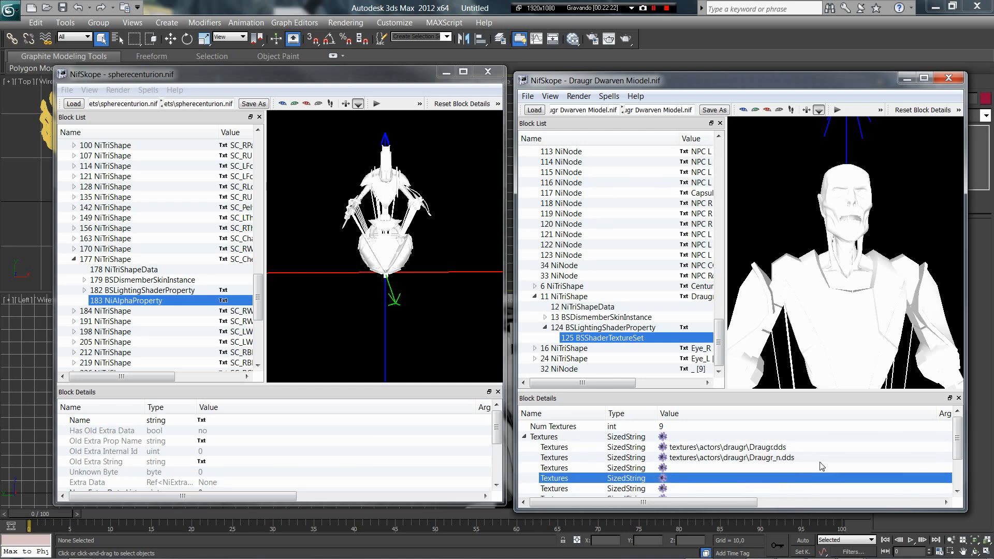
- Collapse the Draugr shape's branch, then select the Eye_L shape and examine it up close on the head
{"action": "left_click", "coordinate": [573, 330]}
{"action": "left_click", "coordinate": [545, 328]}
{"action": "left_click", "coordinate": [556, 305]}
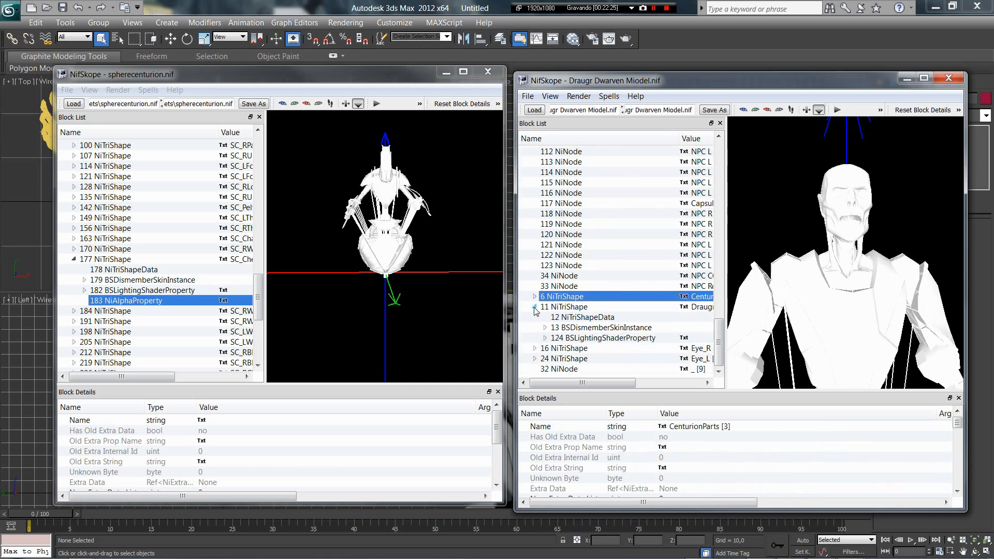
{"action": "left_click", "coordinate": [535, 307]}
{"action": "left_click_drag", "start_coordinate": [803, 289], "coordinate": [863, 259]}
{"action": "left_click", "coordinate": [863, 255]}
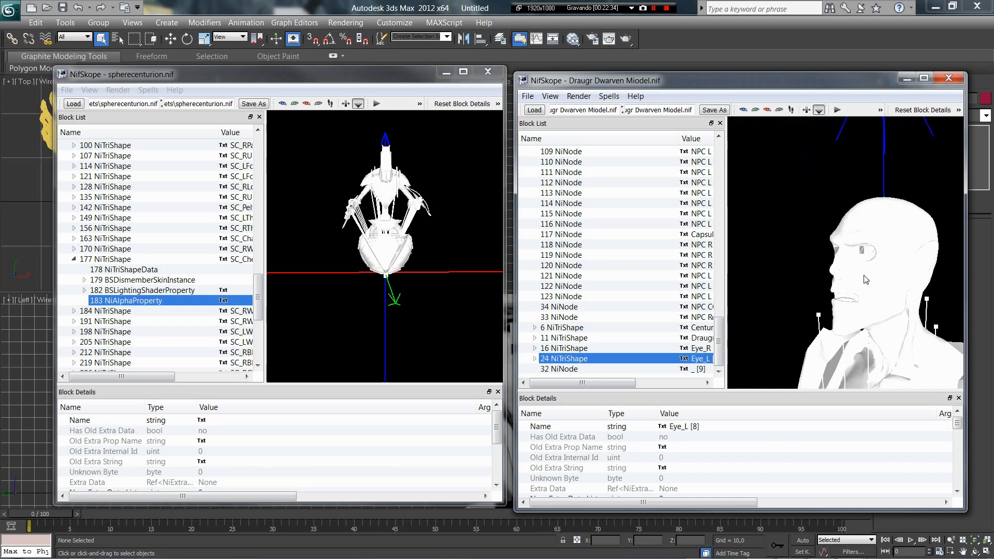
{"action": "left_click_drag", "start_coordinate": [849, 314], "coordinate": [837, 263]}
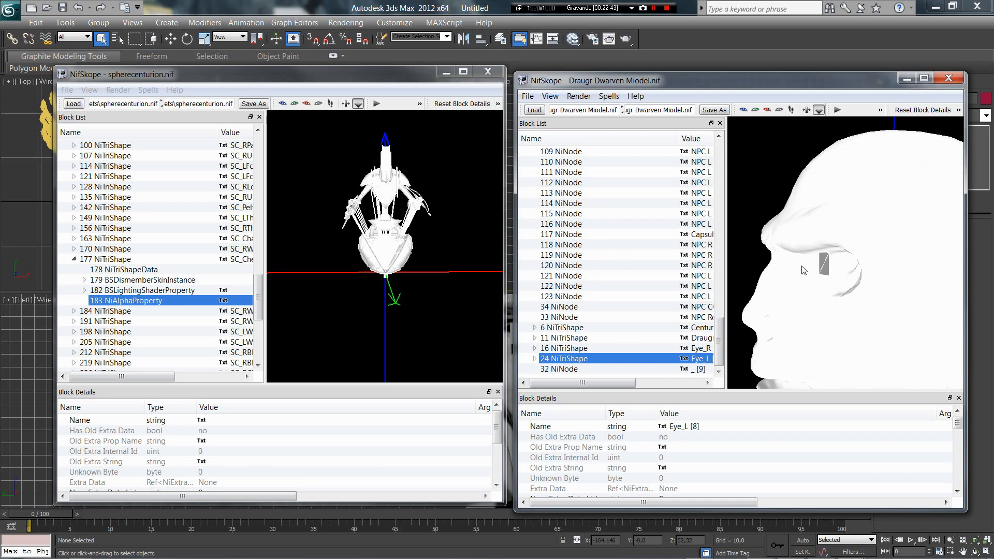
{"action": "mouse_move", "coordinate": [798, 269]}
{"action": "left_mouse_down"}
{"action": "mouse_move", "coordinate": [825, 262]}
{"action": "mouse_move", "coordinate": [808, 260]}
{"action": "left_mouse_up"}
{"action": "left_click_drag", "start_coordinate": [881, 200], "coordinate": [875, 206]}
{"action": "middle_click_drag", "start_coordinate": [875, 206], "coordinate": [880, 206]}
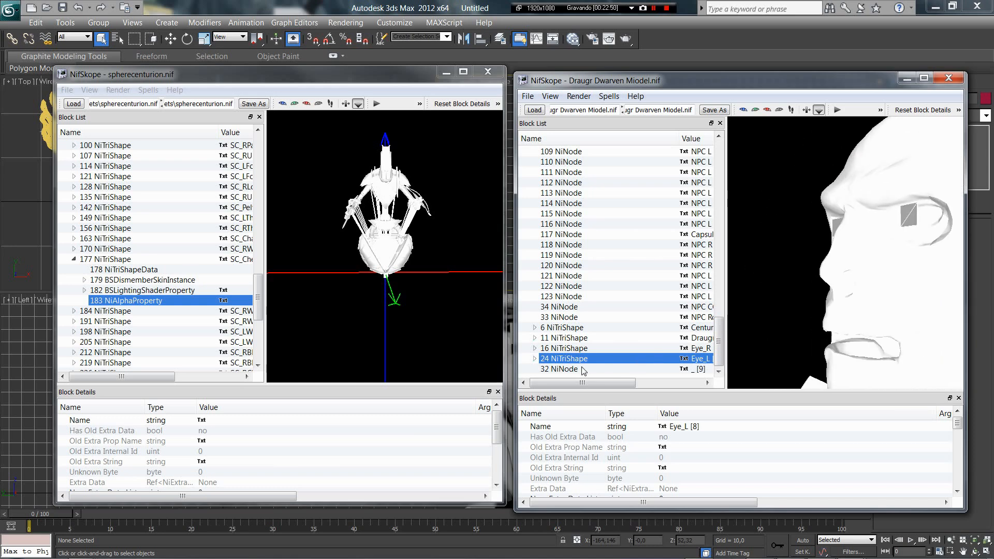
- Examine the NiAlphaProperty, BSLightingShaderProperty and NiTriShapeData settings of the Eye_L shape, including its vertex color option
{"action": "left_click", "coordinate": [534, 358]}
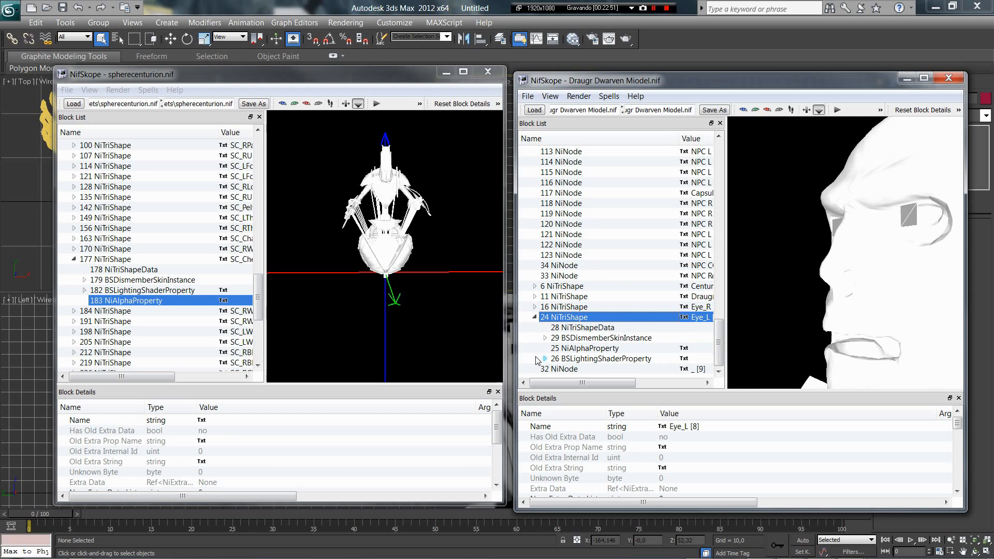
{"action": "left_click", "coordinate": [590, 349]}
{"action": "left_click", "coordinate": [577, 317]}
{"action": "left_click", "coordinate": [588, 350]}
{"action": "scroll", "coordinate": [613, 458], "scroll_direction": "down", "scroll_amount": 3}
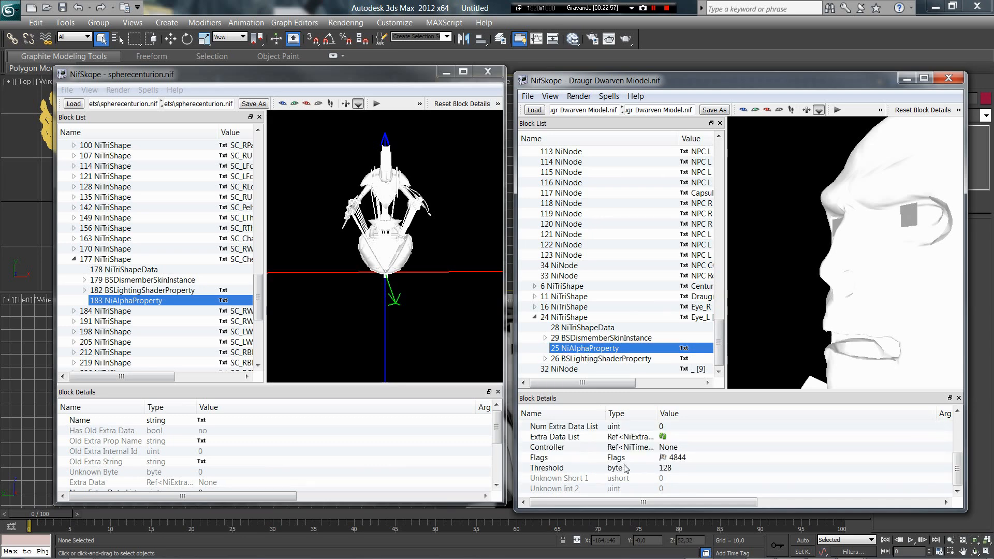
{"action": "left_click", "coordinate": [615, 360]}
{"action": "scroll", "coordinate": [642, 465], "scroll_direction": "down", "scroll_amount": 6}
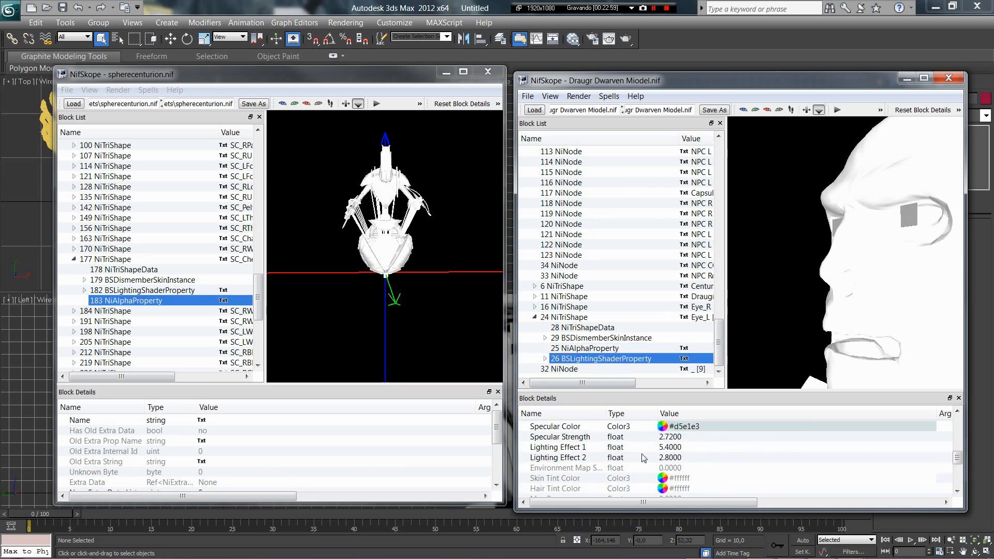
{"action": "left_click", "coordinate": [592, 328]}
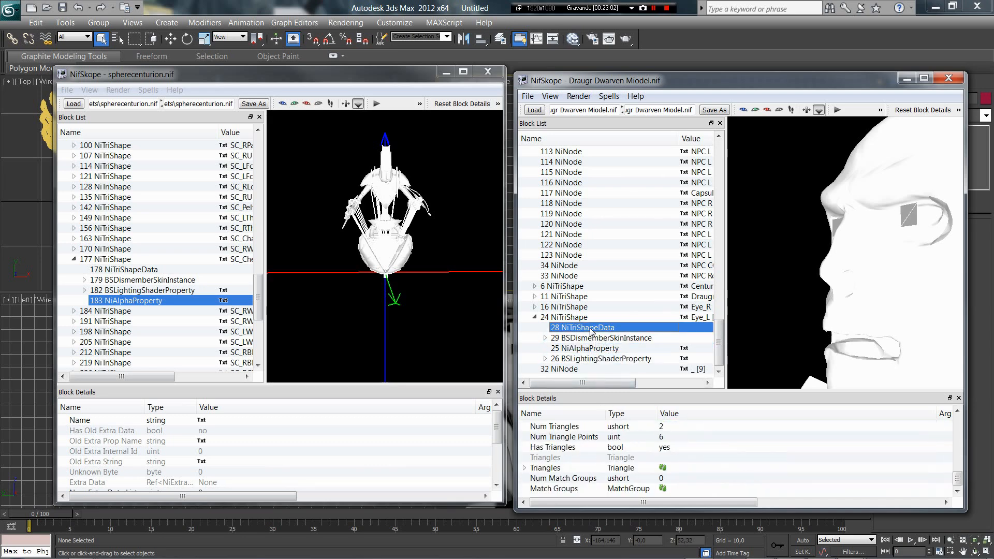
{"action": "scroll", "coordinate": [678, 451], "scroll_direction": "up", "scroll_amount": 4}
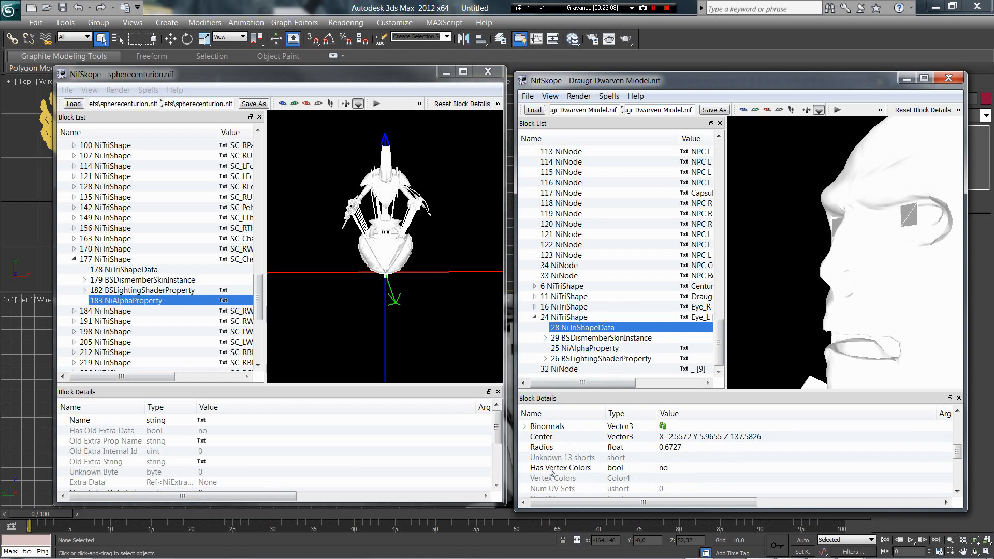
- Set Has Vertex Colors to yes for the Eye_L shape and check the body part assigned in its dismember skin partition
{"action": "double_click", "coordinate": [666, 470]}
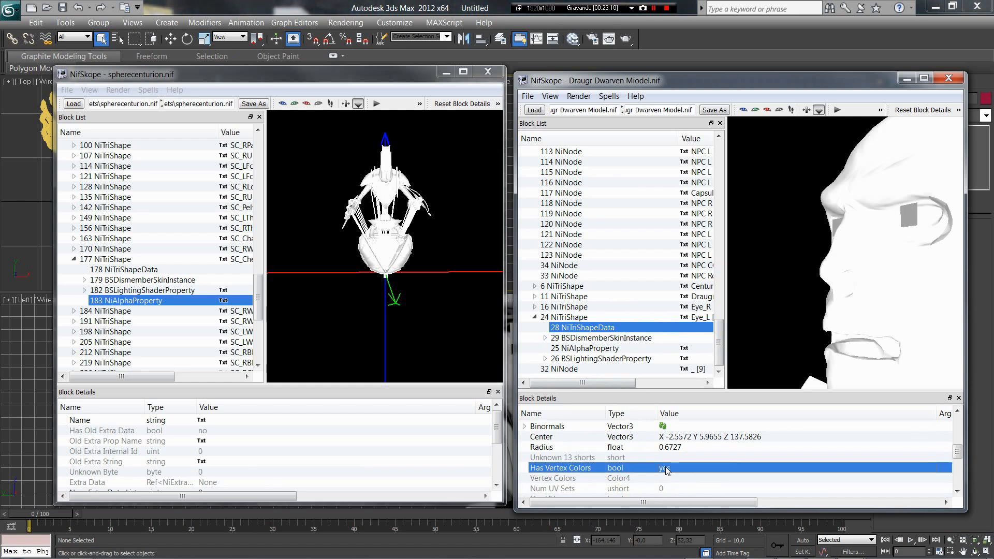
{"action": "left_click", "coordinate": [600, 338]}
{"action": "left_click", "coordinate": [525, 490]}
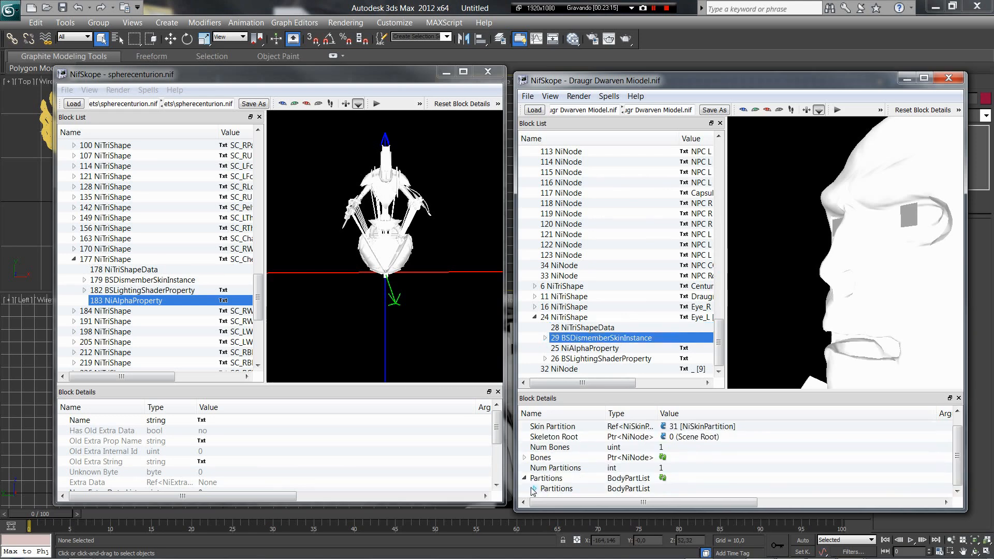
{"action": "left_click", "coordinate": [534, 489]}
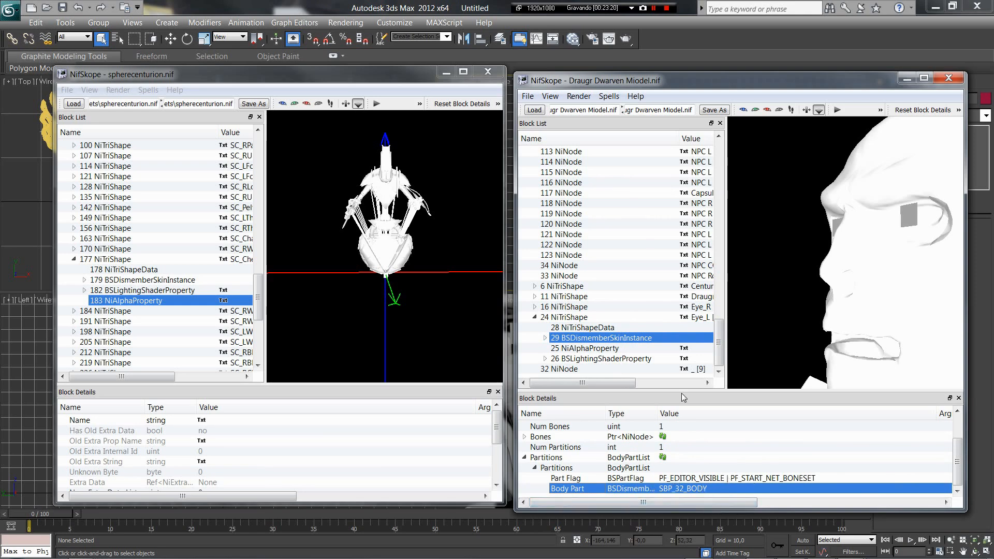
{"action": "left_click", "coordinate": [534, 317]}
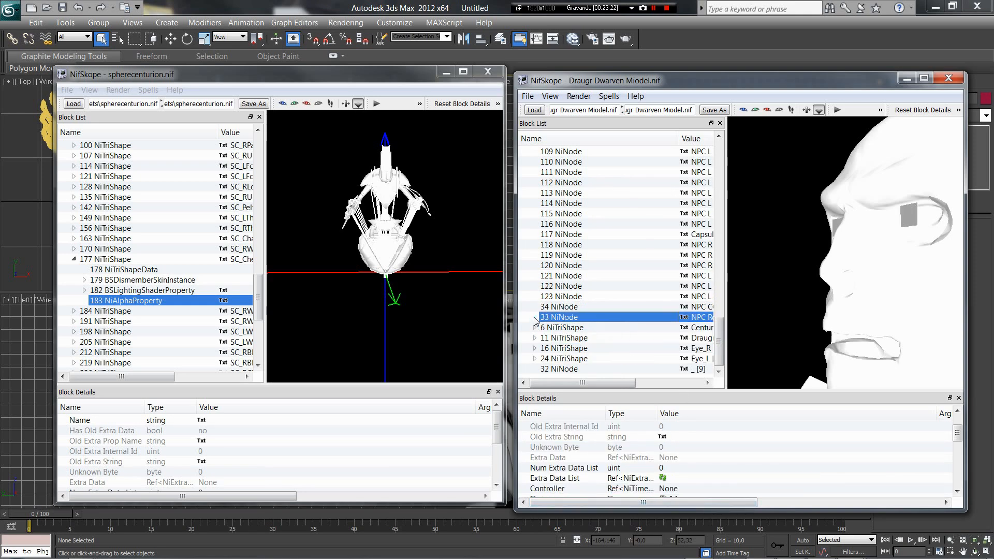
- Set Has Vertex Colors to yes in the NiTriShapeData of the Eye_R shape
{"action": "left_click_drag", "start_coordinate": [839, 254], "coordinate": [866, 247]}
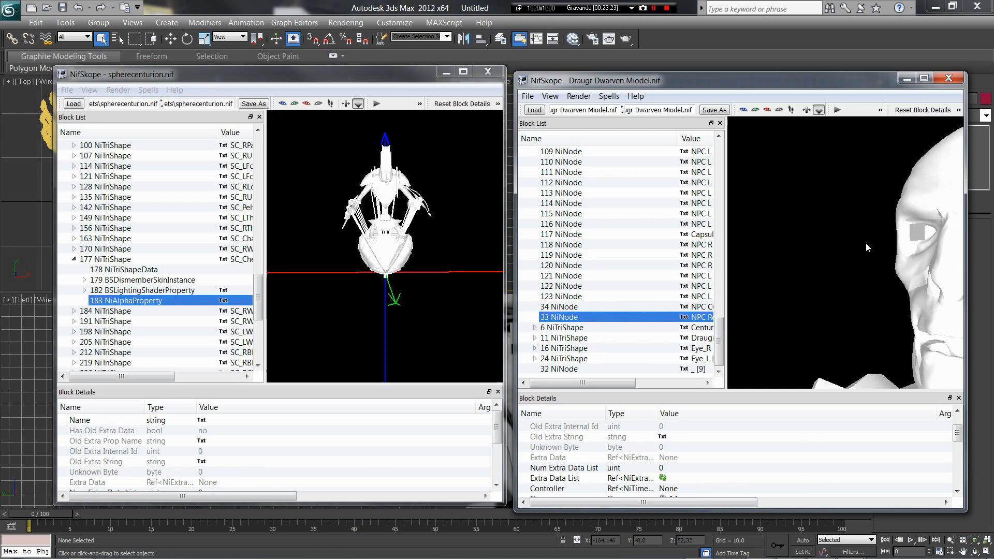
{"action": "left_click", "coordinate": [917, 236]}
{"action": "left_click", "coordinate": [535, 349]}
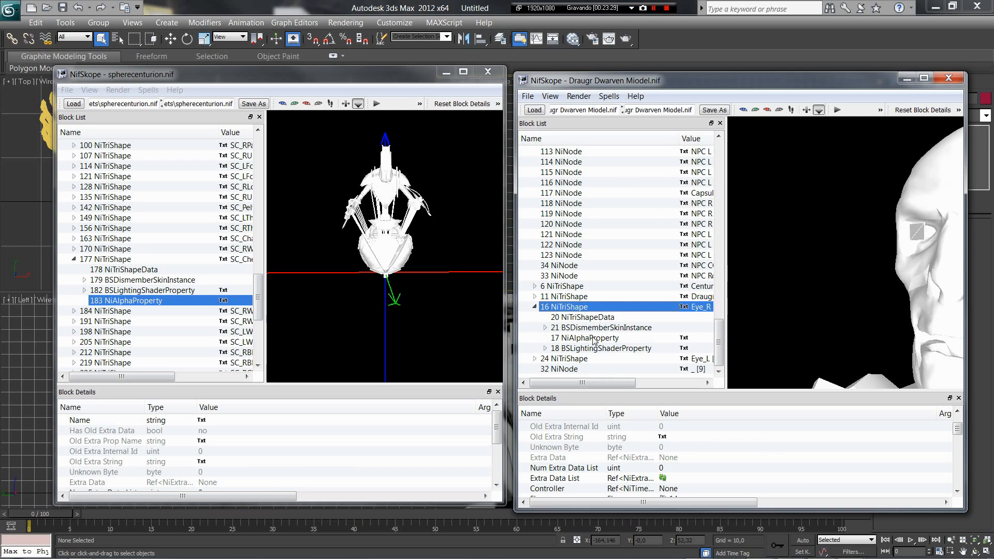
{"action": "left_click", "coordinate": [590, 317]}
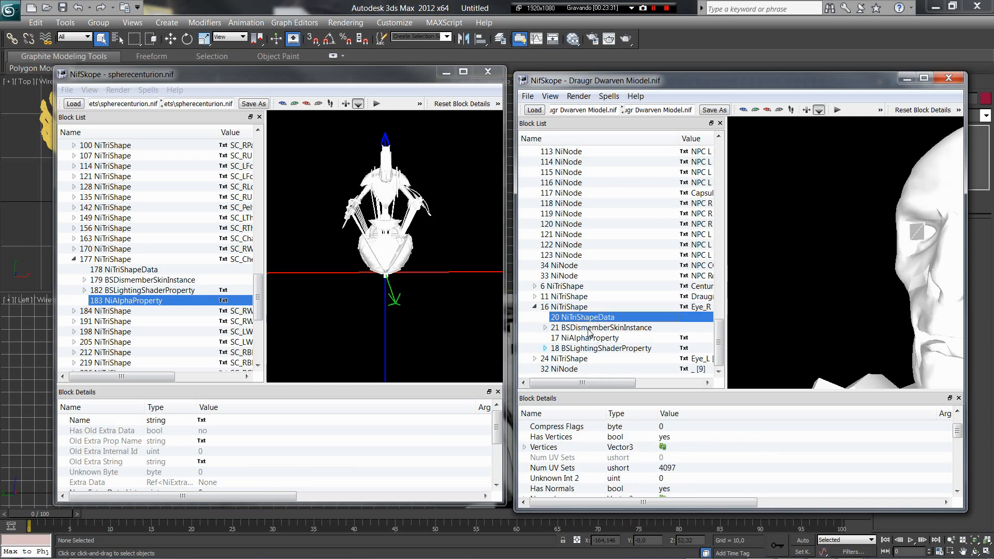
{"action": "scroll", "coordinate": [673, 458], "scroll_direction": "down", "scroll_amount": 3}
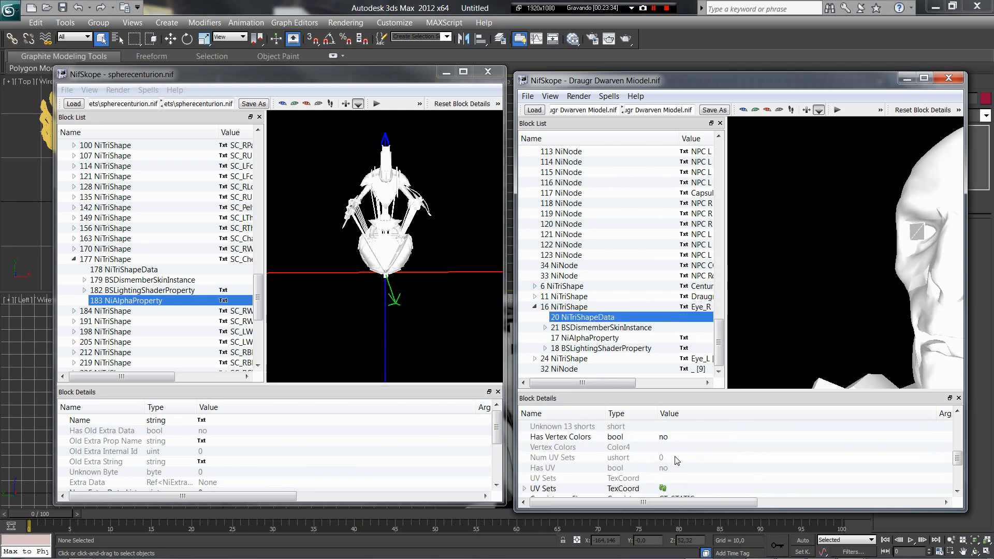
{"action": "double_click", "coordinate": [665, 439]}
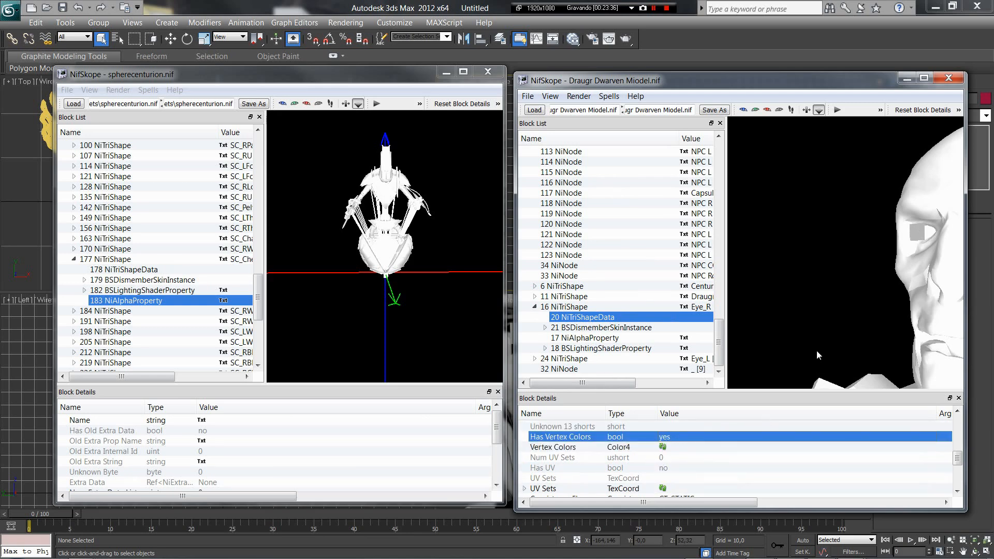
- Examine the head and shoulders from the front, collapse the Eye_R branch and return to the root of the block list
{"action": "left_click_drag", "start_coordinate": [816, 350], "coordinate": [866, 324]}
{"action": "scroll", "coordinate": [804, 346], "scroll_direction": "down", "scroll_amount": 7}
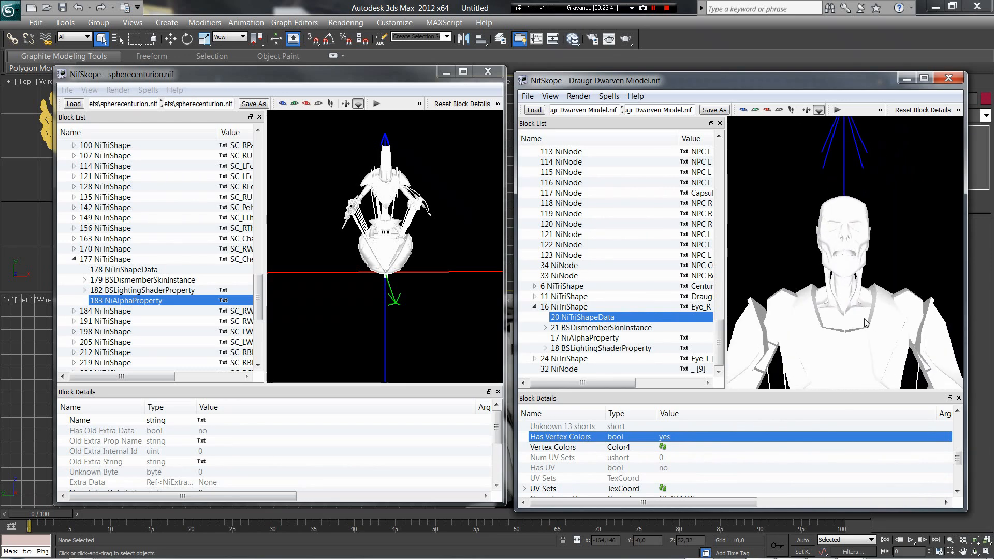
{"action": "mouse_move", "coordinate": [857, 279]}
{"action": "left_mouse_down"}
{"action": "mouse_move", "coordinate": [937, 273]}
{"action": "mouse_move", "coordinate": [860, 277]}
{"action": "left_mouse_up"}
{"action": "scroll", "coordinate": [859, 277], "scroll_direction": "up", "scroll_amount": 2}
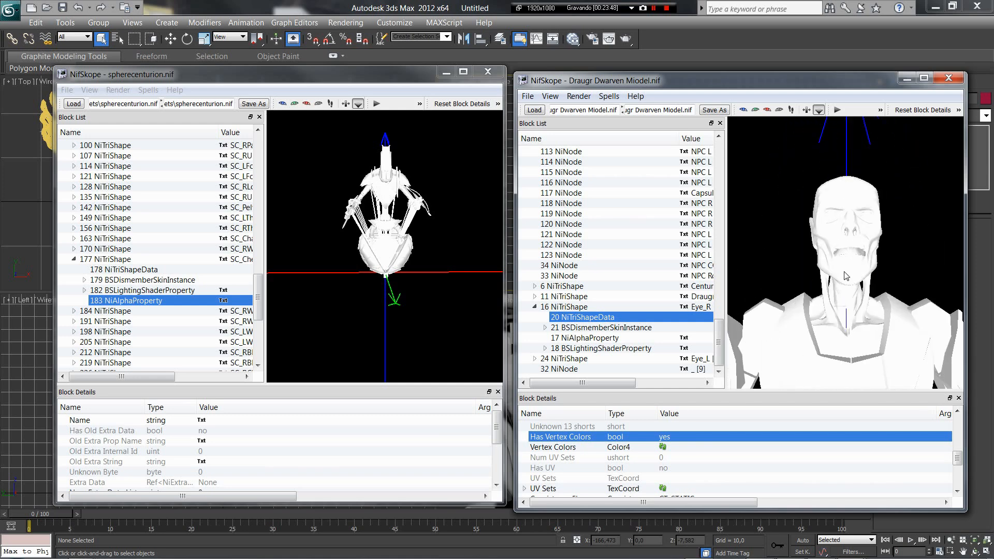
{"action": "left_click", "coordinate": [844, 272]}
{"action": "left_click", "coordinate": [528, 307]}
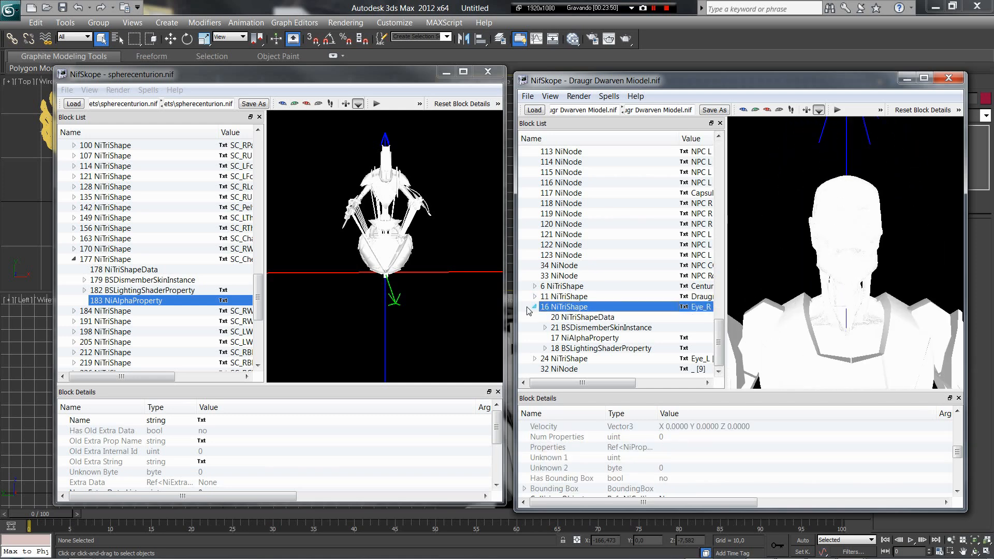
{"action": "left_click", "coordinate": [533, 307]}
{"action": "left_click_drag", "start_coordinate": [719, 340], "coordinate": [716, 369]}
{"action": "mouse_move", "coordinate": [593, 390]}
{"action": "left_mouse_down"}
{"action": "mouse_move", "coordinate": [621, 394]}
{"action": "mouse_move", "coordinate": [585, 389]}
{"action": "left_mouse_up"}
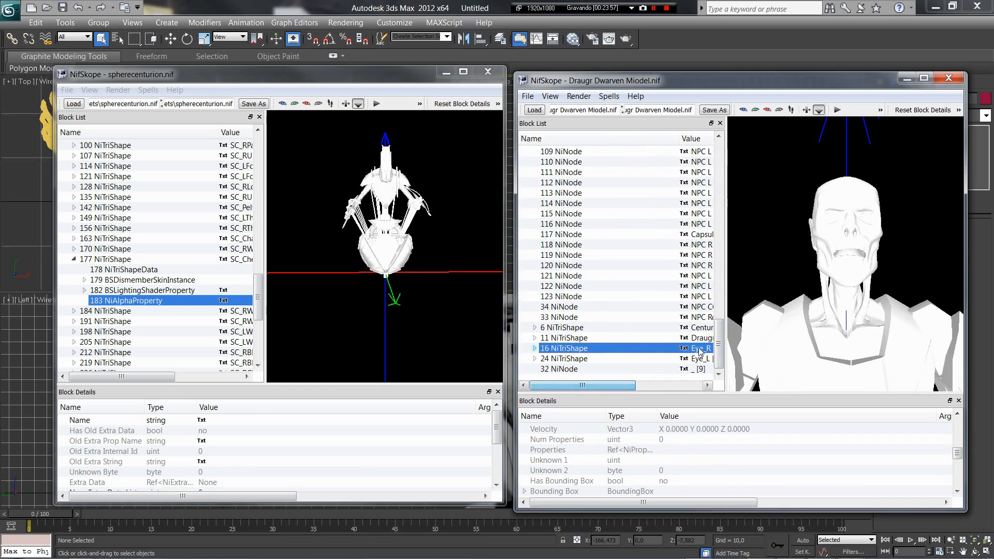
{"action": "left_click_drag", "start_coordinate": [719, 340], "coordinate": [758, 137]}
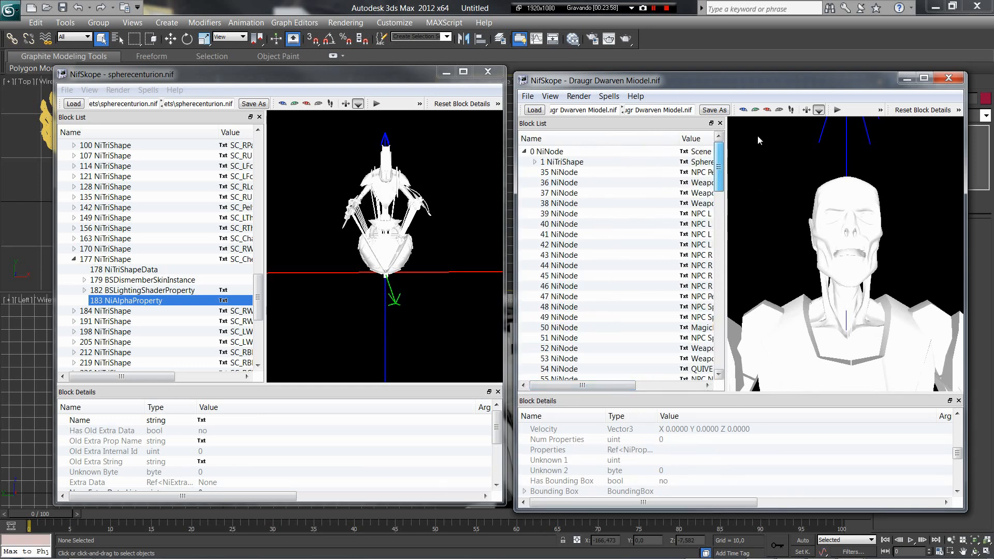
- Save the edited model as Draugr Dwarven Model in the Dwemer Draugr project folder
{"action": "left_click", "coordinate": [535, 97]}
{"action": "left_click", "coordinate": [553, 125]}
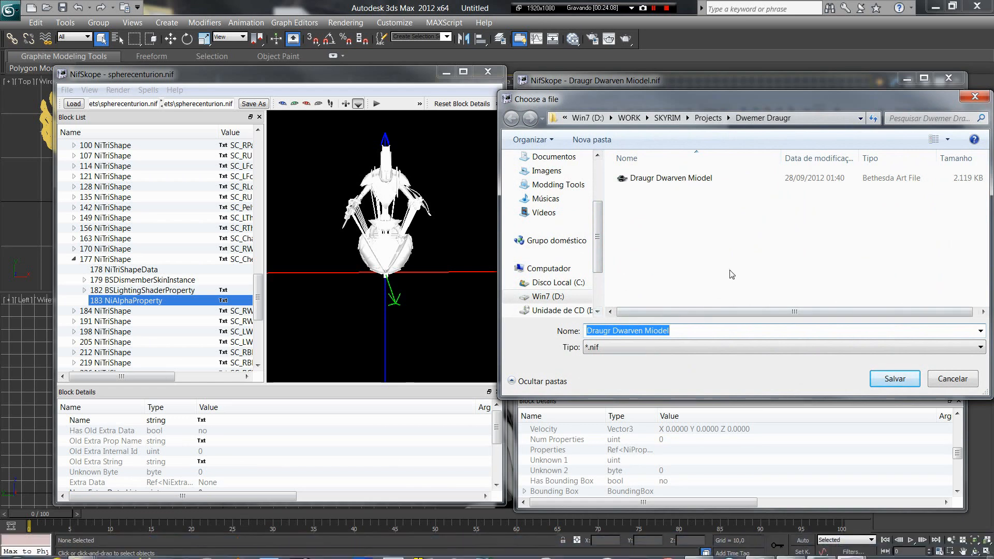
{"action": "left_click", "coordinate": [666, 330]}
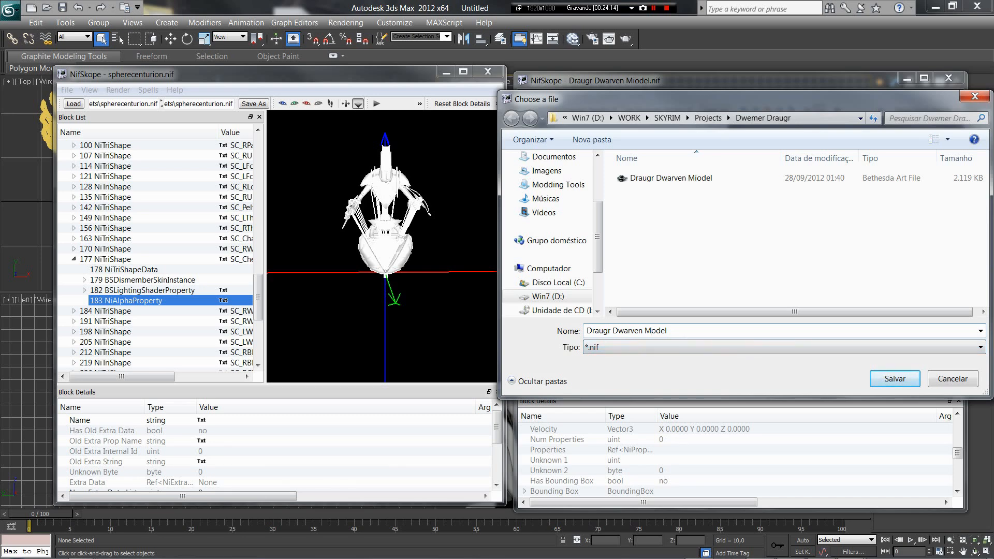
{"action": "key", "text": "Return"}
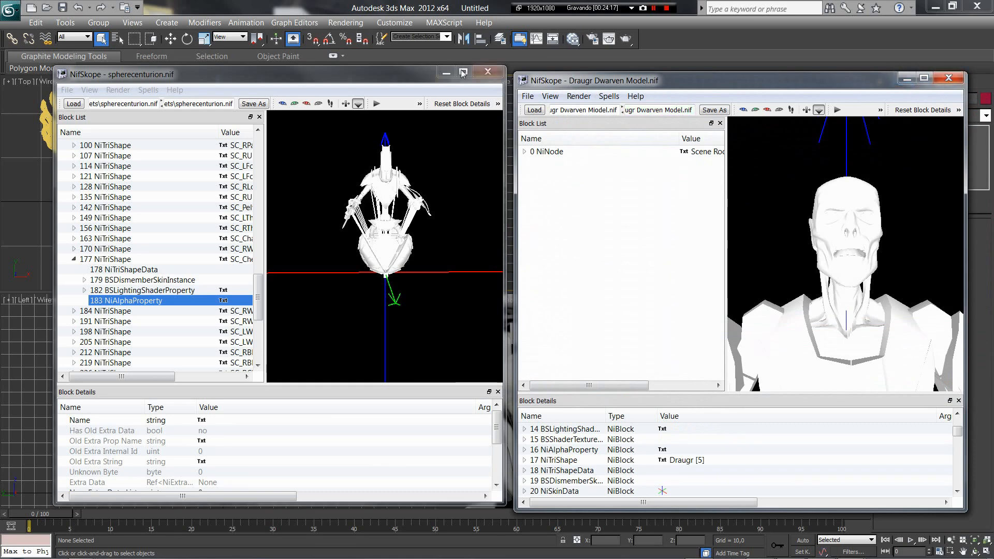
- Minimize both NifSkope windows and copy the Draugr Dwarven Model file from the Dwemer Draugr project folder
{"action": "left_click", "coordinate": [907, 78]}
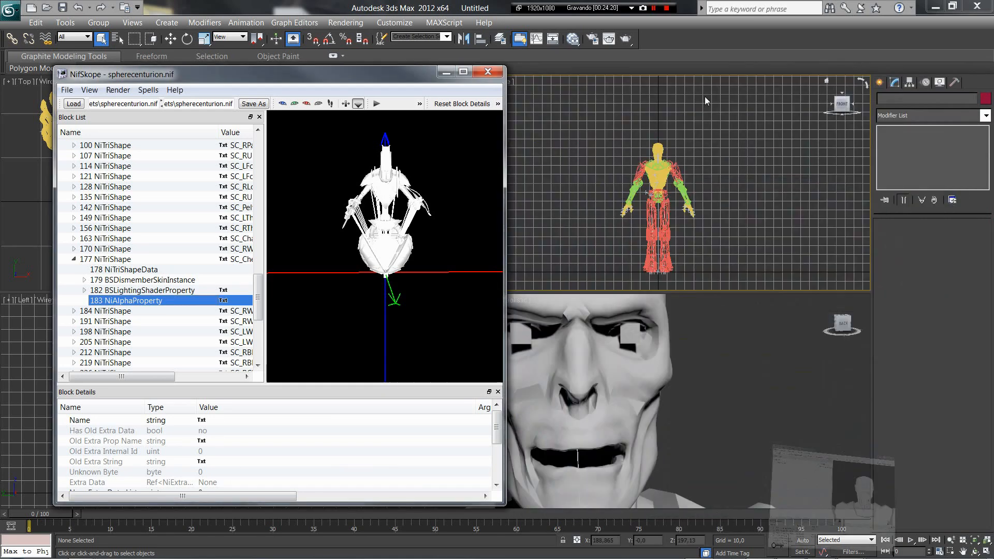
{"action": "left_click", "coordinate": [446, 73]}
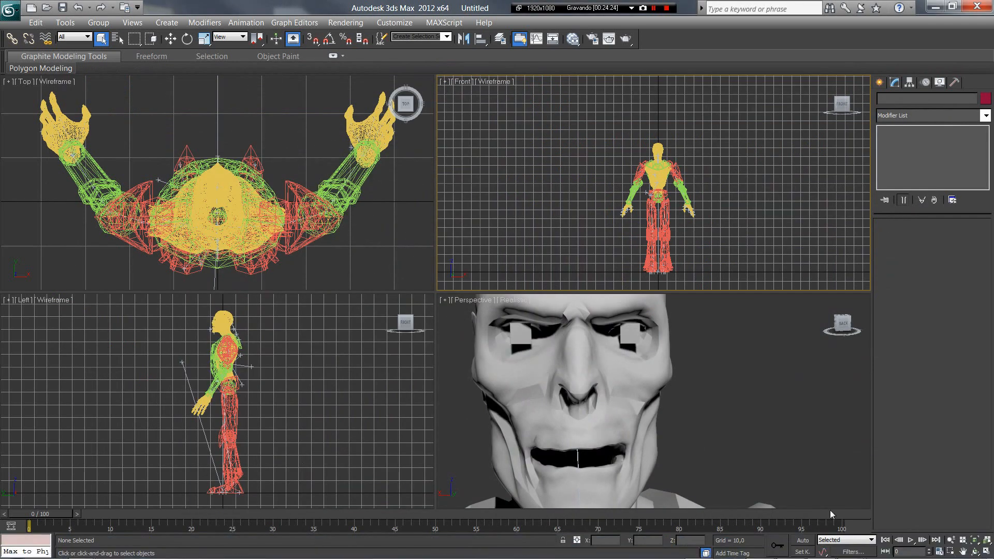
{"action": "mouse_move", "coordinate": [844, 557]}
{"action": "mouse_move", "coordinate": [98, 539]}
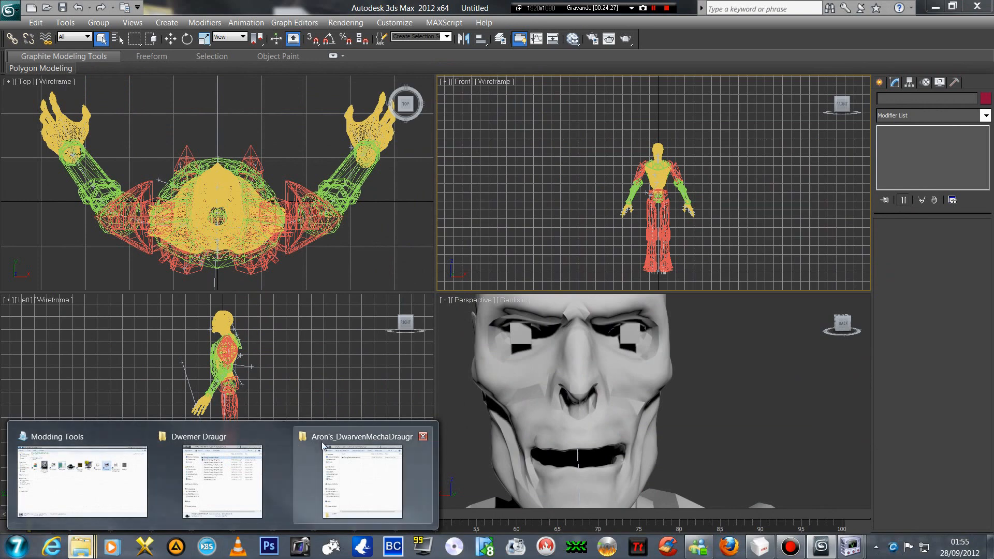
{"action": "left_click", "coordinate": [222, 481]}
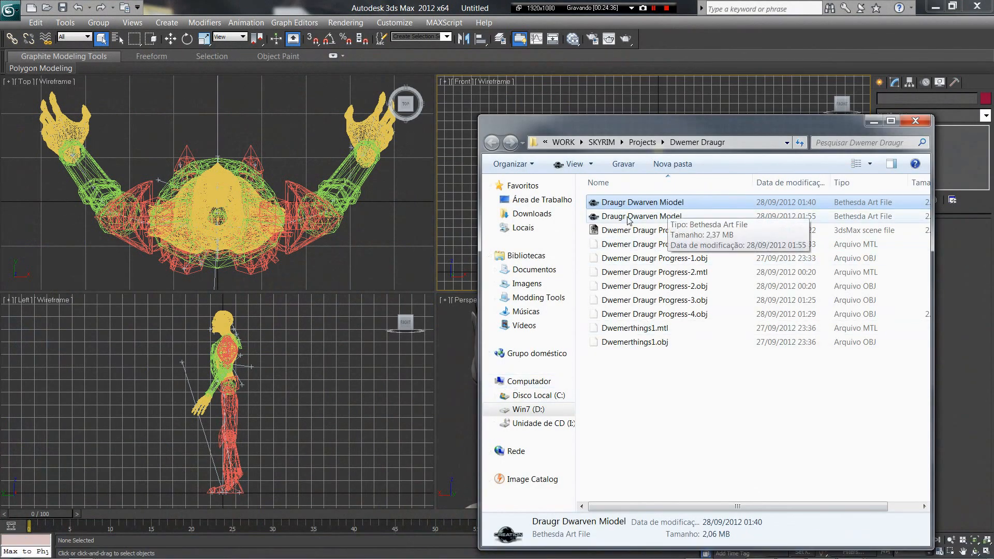
{"action": "right_click", "coordinate": [670, 216]}
{"action": "left_click", "coordinate": [658, 400]}
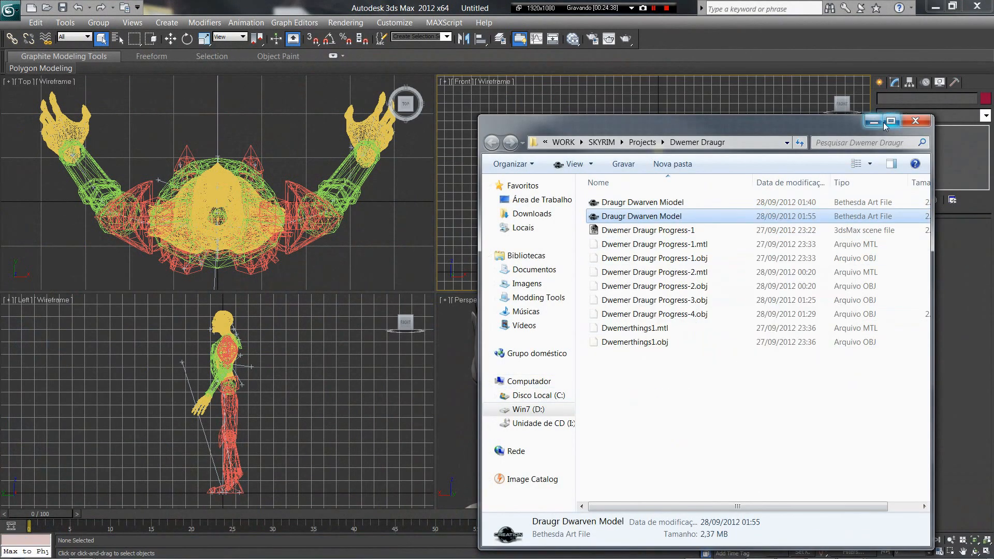
{"action": "left_click", "coordinate": [874, 121]}
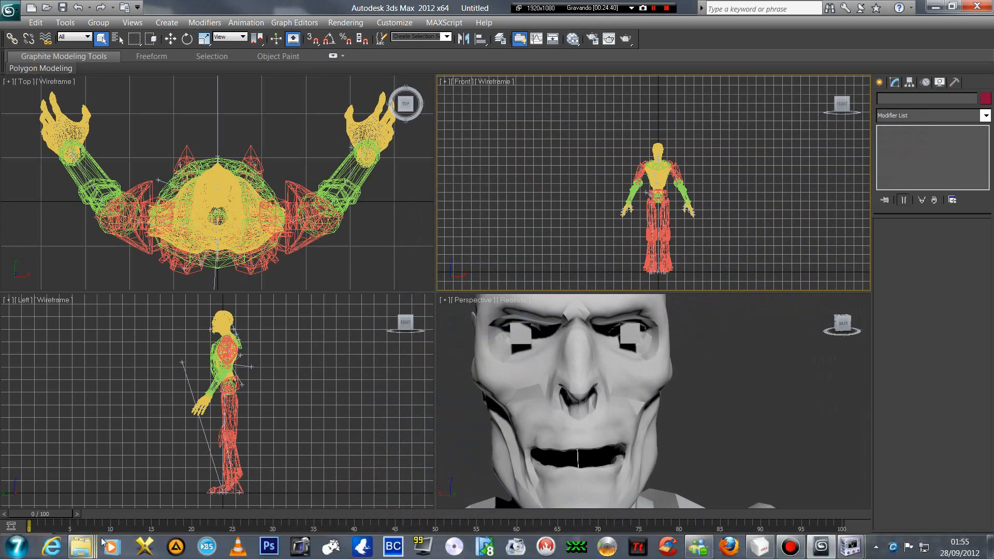
- Paste the copied Draugr Dwarven Model file into the mod's DwarvenMechaDraugr folder under meshes\actors
{"action": "mouse_move", "coordinate": [81, 546]}
{"action": "left_click", "coordinate": [332, 474]}
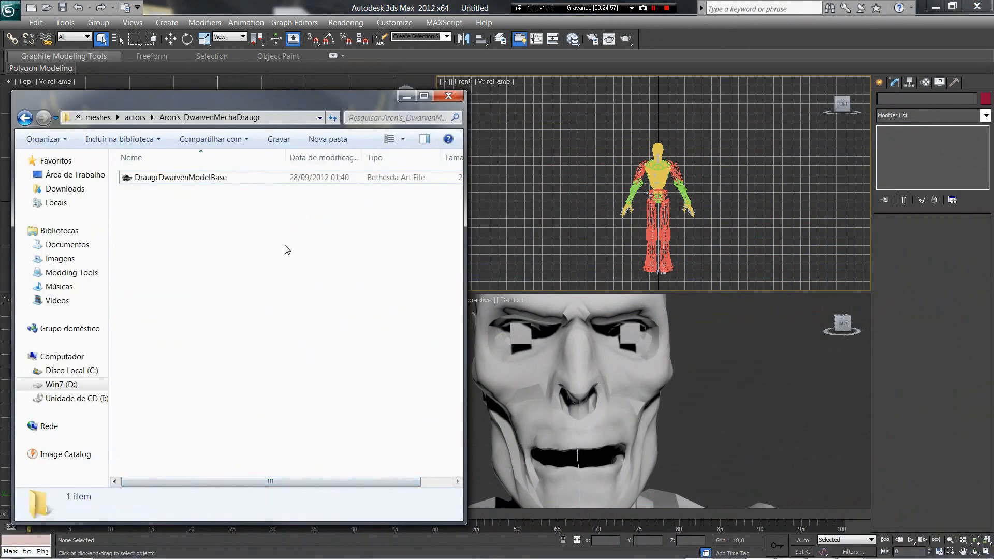
{"action": "right_click", "coordinate": [285, 247]}
{"action": "left_click", "coordinate": [313, 324]}
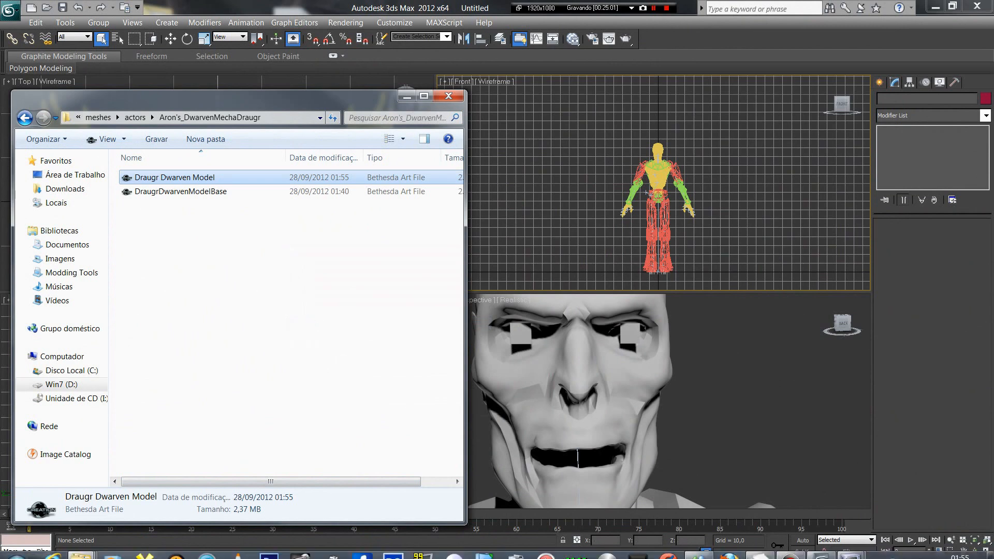
- Delete the old DraugrDwarvenModelBase file from the mod's mesh folder
{"action": "left_click", "coordinate": [212, 270]}
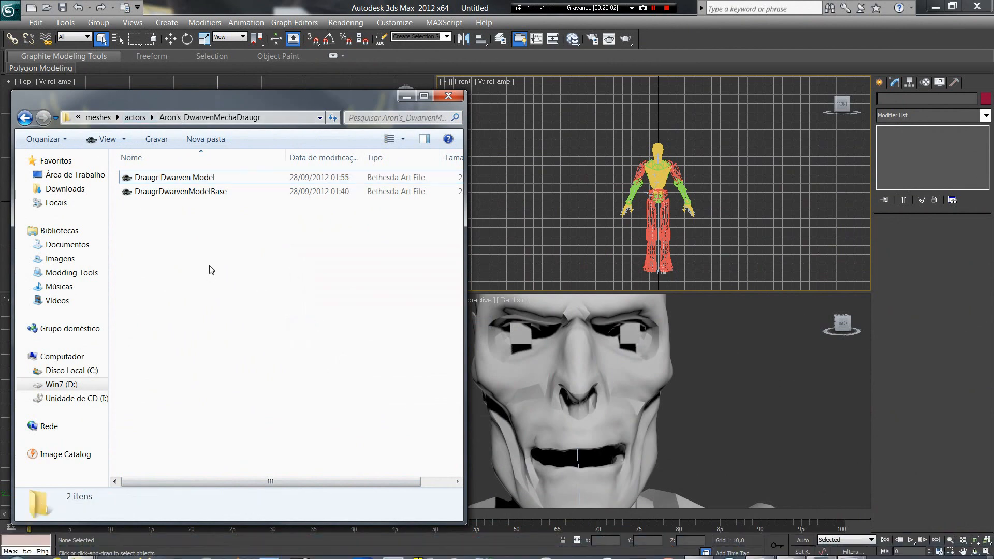
{"action": "left_click", "coordinate": [198, 192]}
{"action": "key", "text": "Delete"}
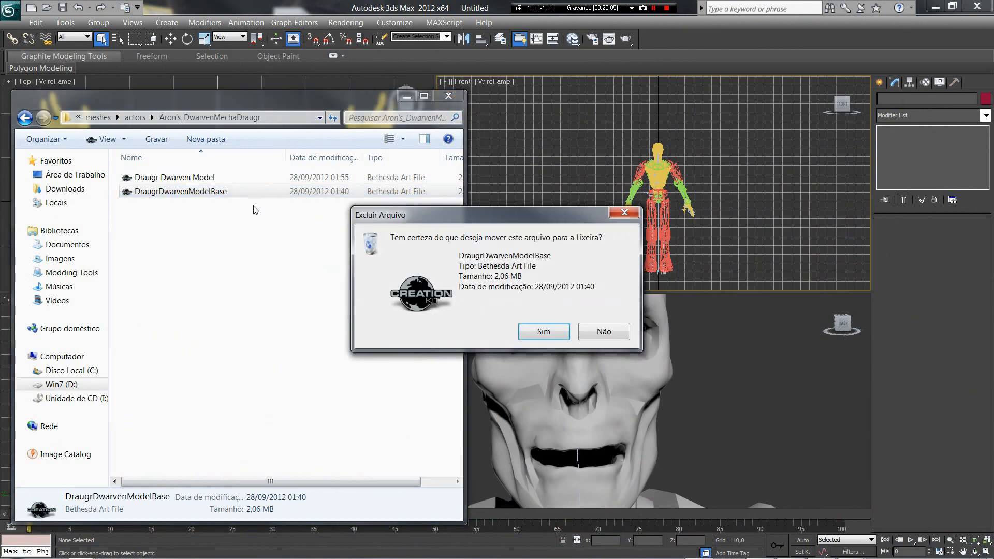
{"action": "key", "text": "Return"}
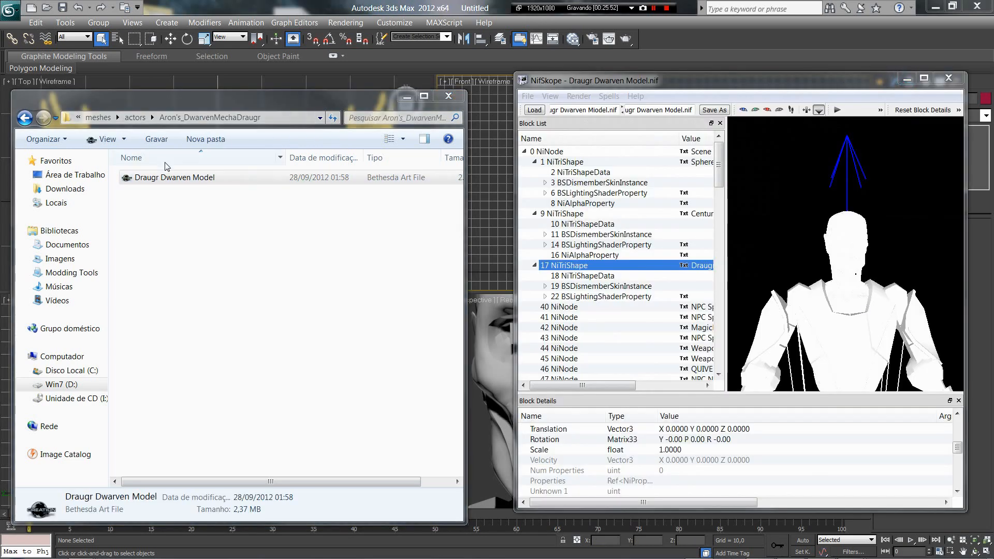
- Open the Draugr Dwarven Model file in the Creation Kit preview, dismissing the missing-texture warning and the shader assertion
{"action": "left_click", "coordinate": [177, 177]}
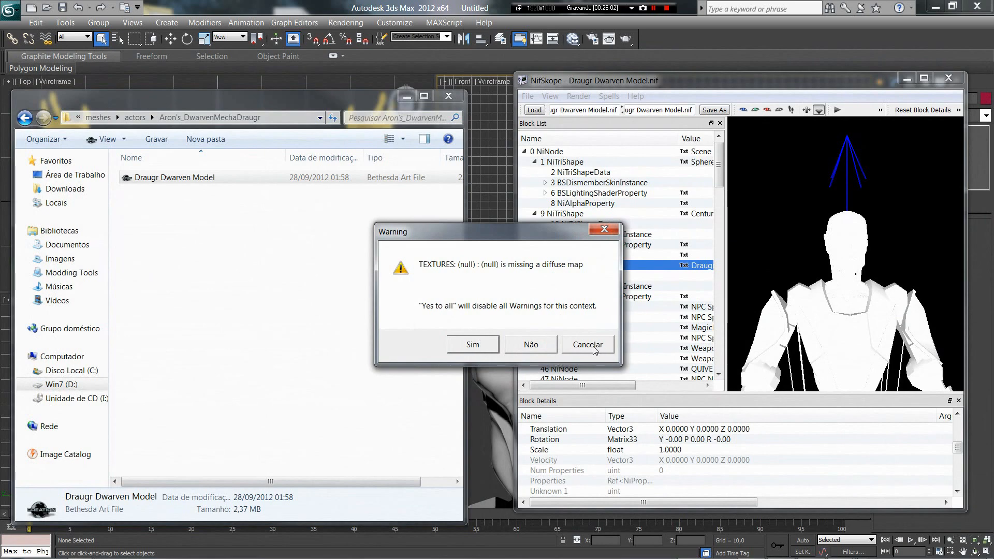
{"action": "left_click", "coordinate": [594, 348]}
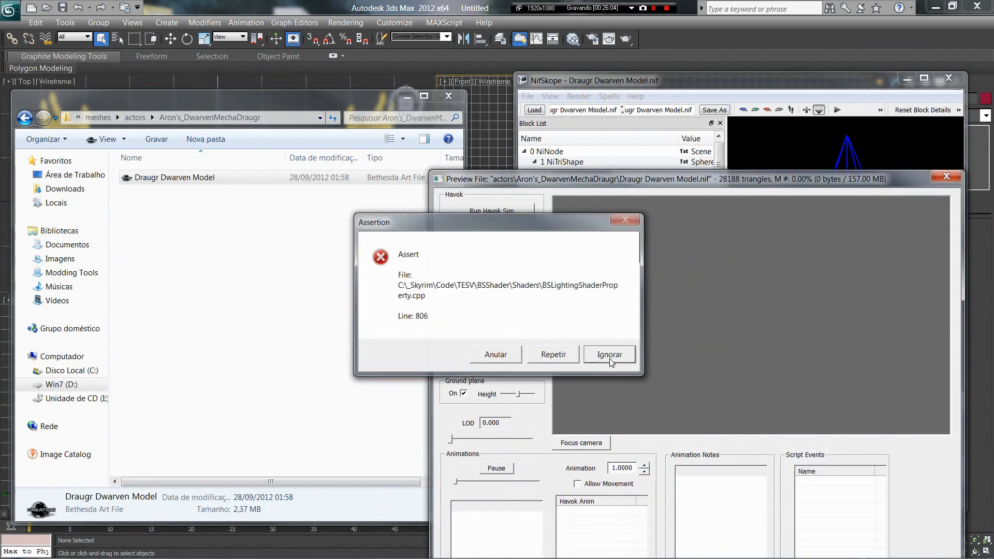
{"action": "left_click", "coordinate": [610, 359]}
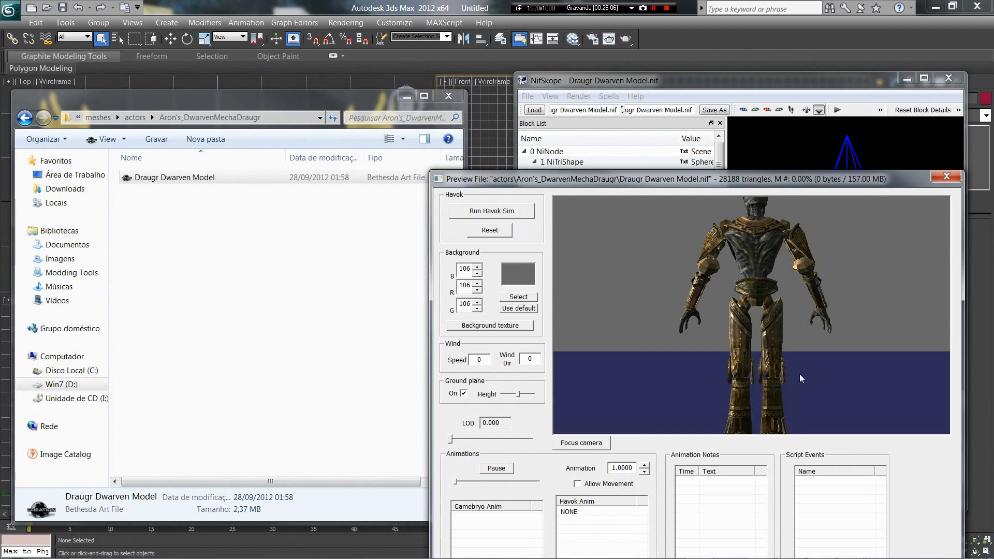
- Hide the preview's ground plane, inspect the textured model's body, legs and head from several angles, and close the preview
{"action": "left_click_drag", "start_coordinate": [799, 374], "coordinate": [701, 350]}
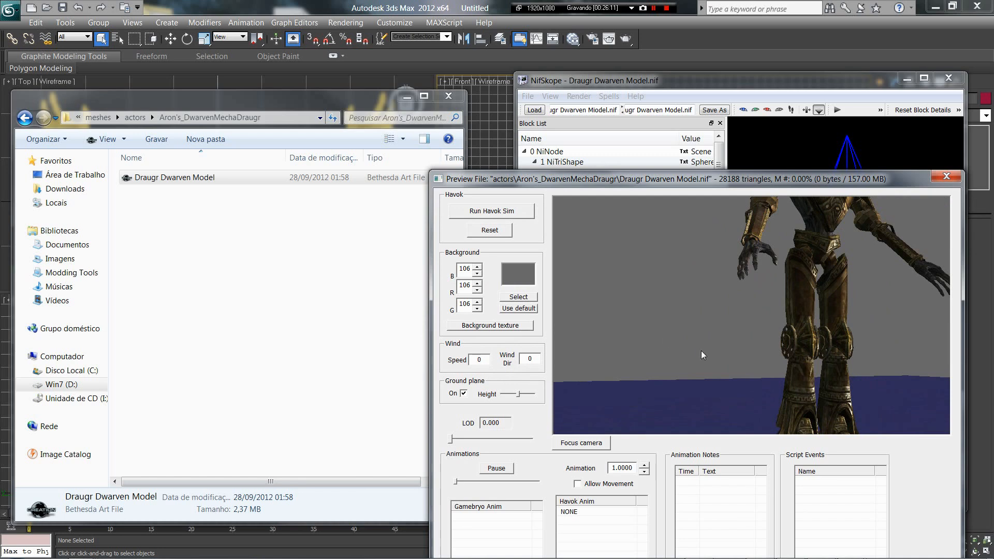
{"action": "left_click", "coordinate": [464, 394]}
{"action": "scroll", "coordinate": [852, 297], "scroll_direction": "up", "scroll_amount": 5}
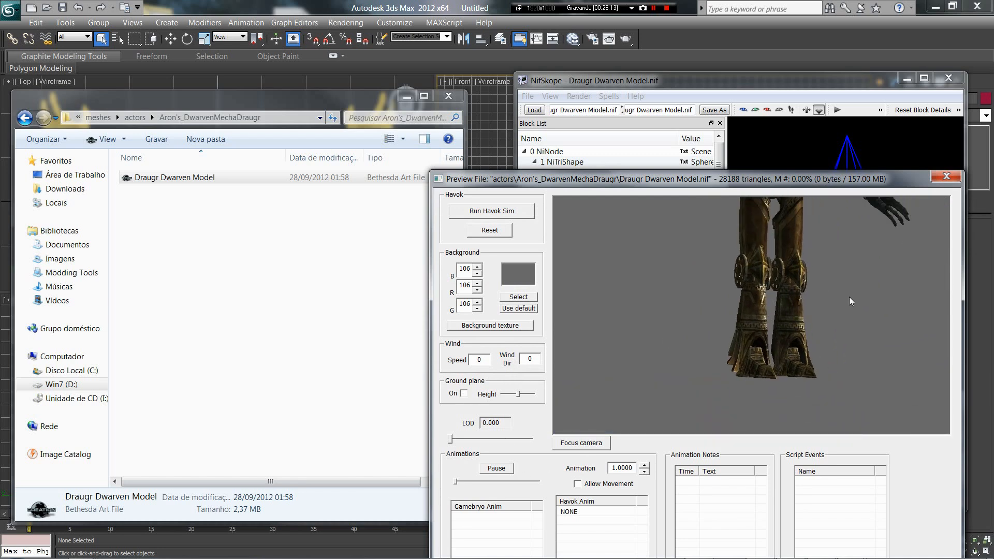
{"action": "scroll", "coordinate": [849, 316], "scroll_direction": "down", "scroll_amount": 8}
{"action": "middle_click_drag", "start_coordinate": [850, 339], "coordinate": [849, 355]}
{"action": "left_click_drag", "start_coordinate": [849, 355], "coordinate": [689, 329]}
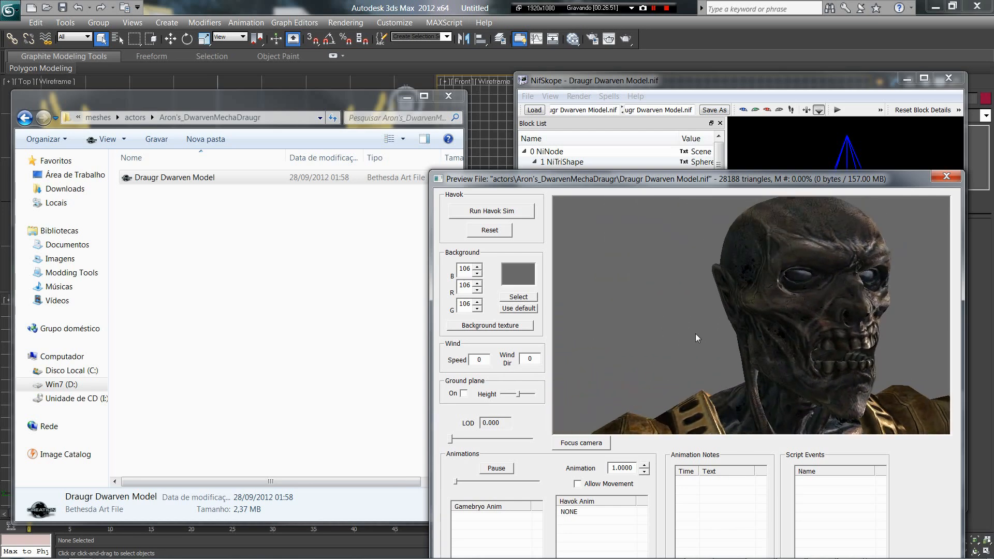
{"action": "left_click", "coordinate": [948, 178]}
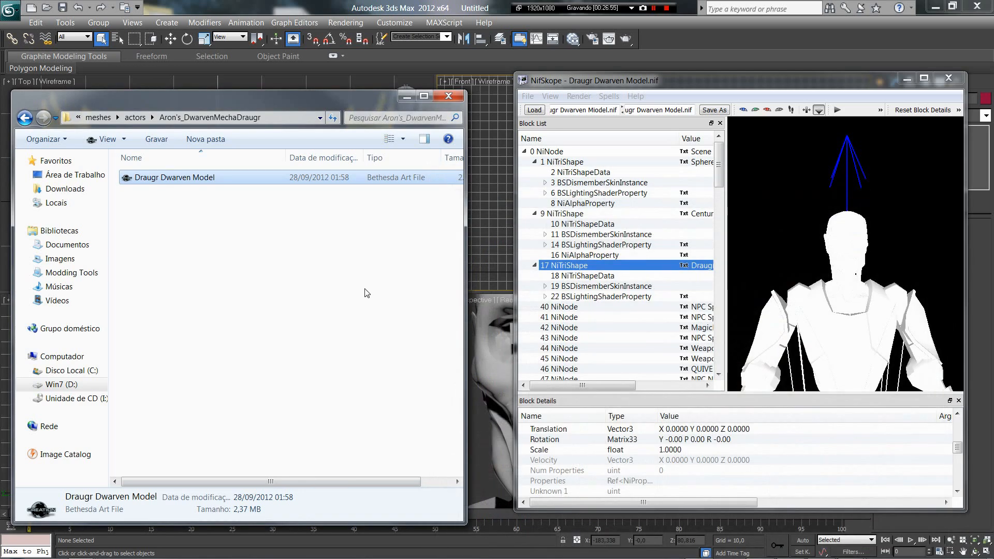
{"action": "left_click", "coordinate": [654, 8]}
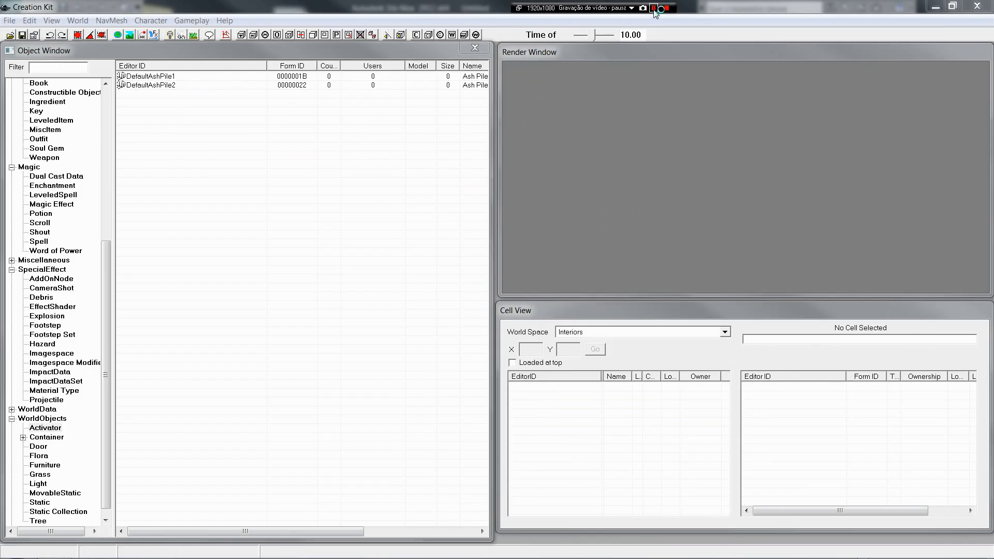
{"action": "left_click", "coordinate": [653, 8]}
- Switch to the Creation Kit and load the Skyrim.esm and Update.esm master files
{"action": "left_click", "coordinate": [14, 23]}
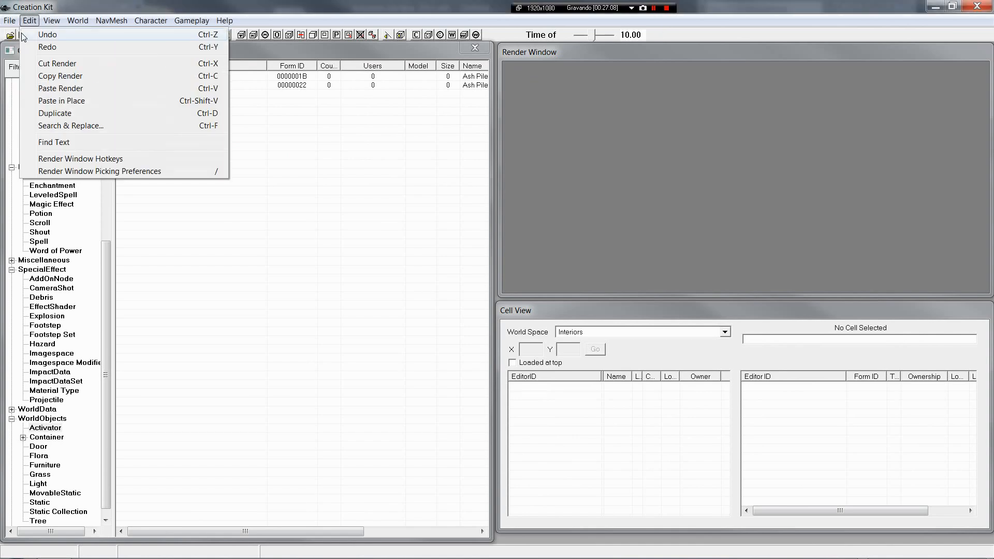
{"action": "left_click", "coordinate": [29, 34]}
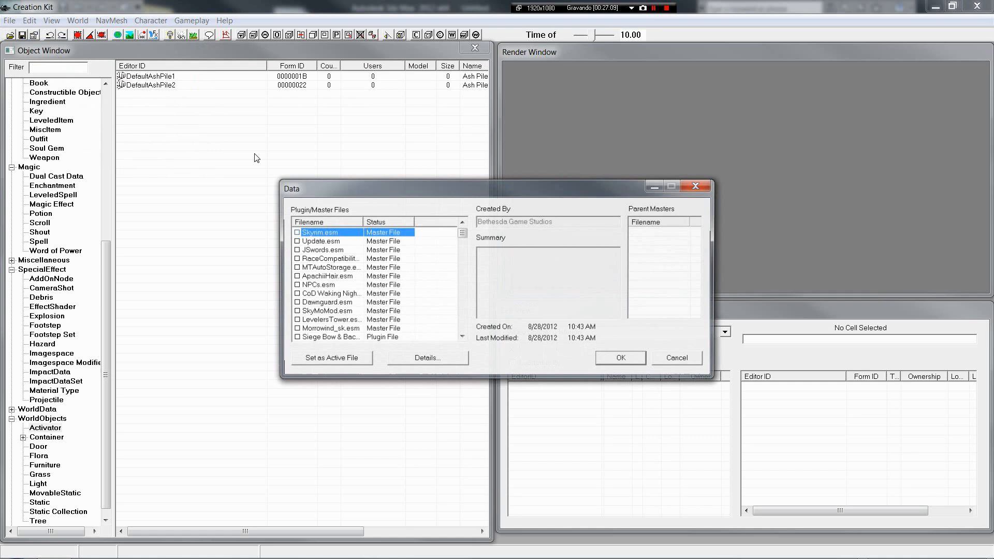
{"action": "double_click", "coordinate": [314, 242]}
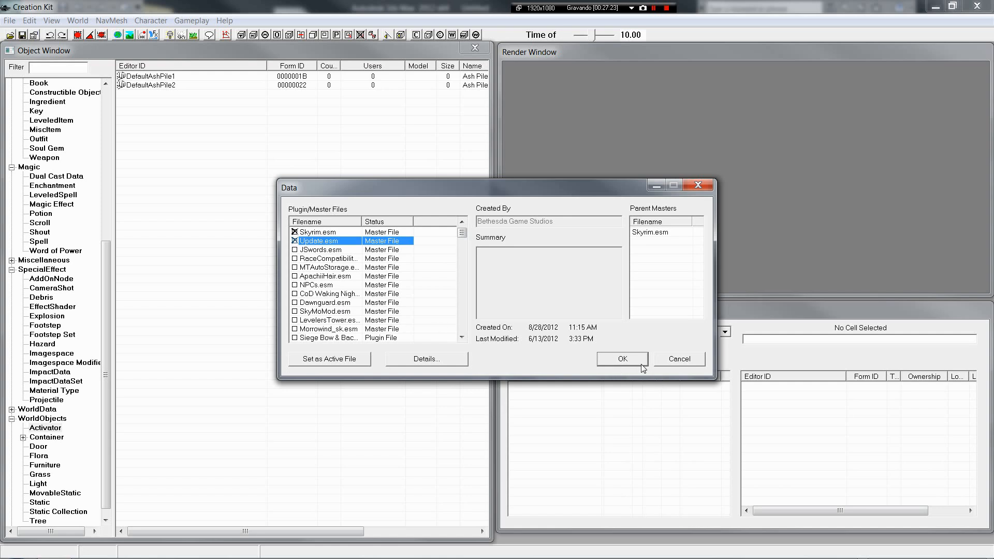
{"action": "left_click", "coordinate": [622, 359]}
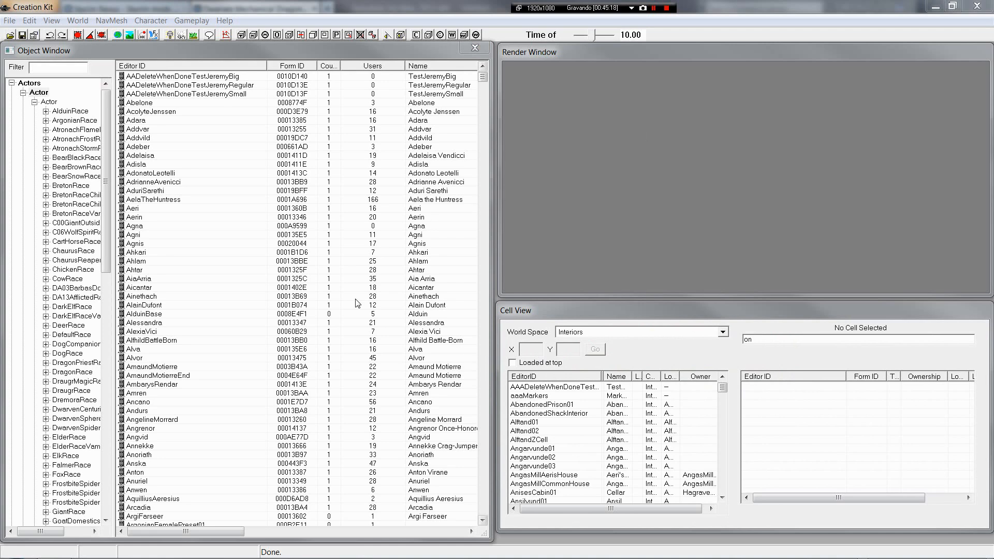
- Collapse the Actors category in the object tree and list the ArmorAddon entries under Items
{"action": "left_click_drag", "start_coordinate": [109, 240], "coordinate": [109, 482]}
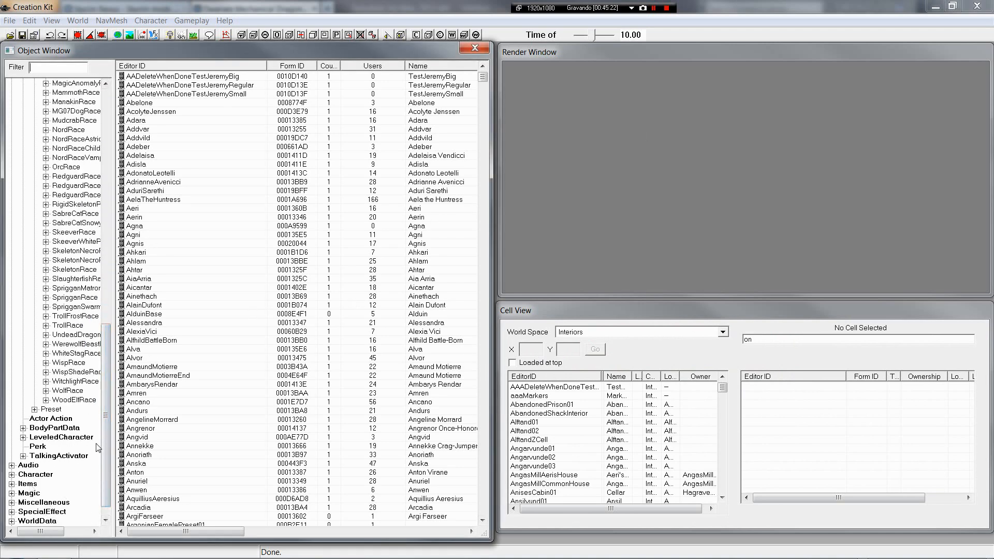
{"action": "left_click_drag", "start_coordinate": [108, 406], "coordinate": [78, 91]}
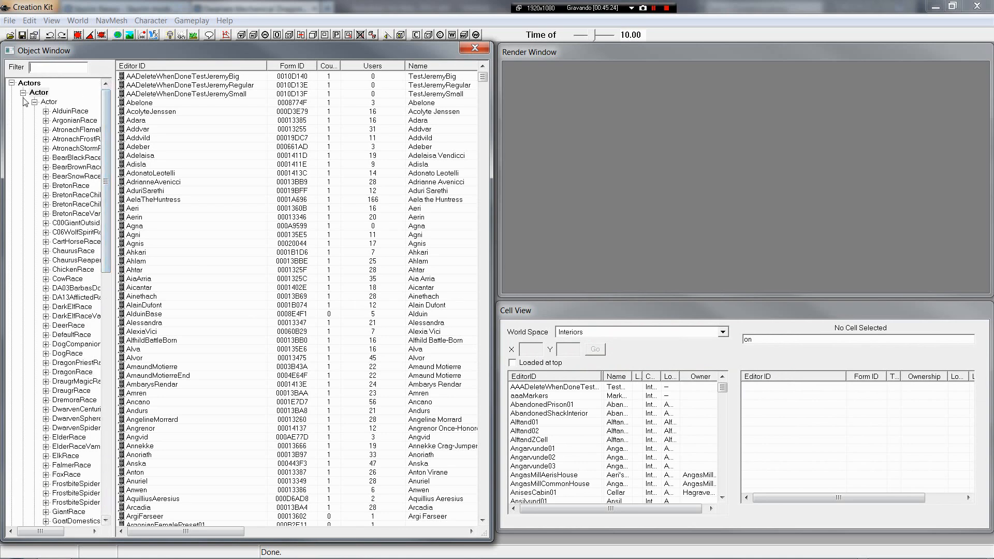
{"action": "left_click", "coordinate": [12, 83]}
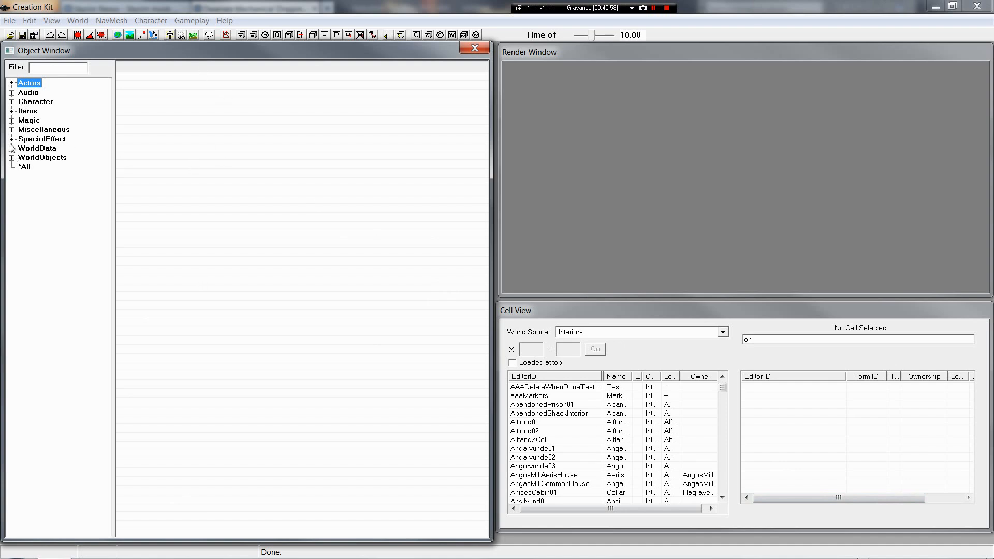
{"action": "left_click", "coordinate": [12, 111]}
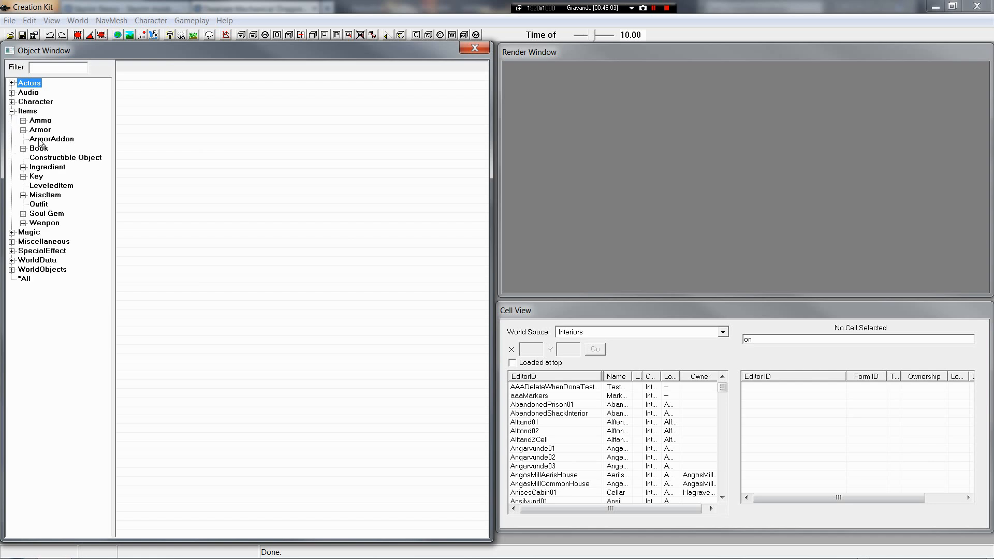
{"action": "left_click", "coordinate": [58, 140]}
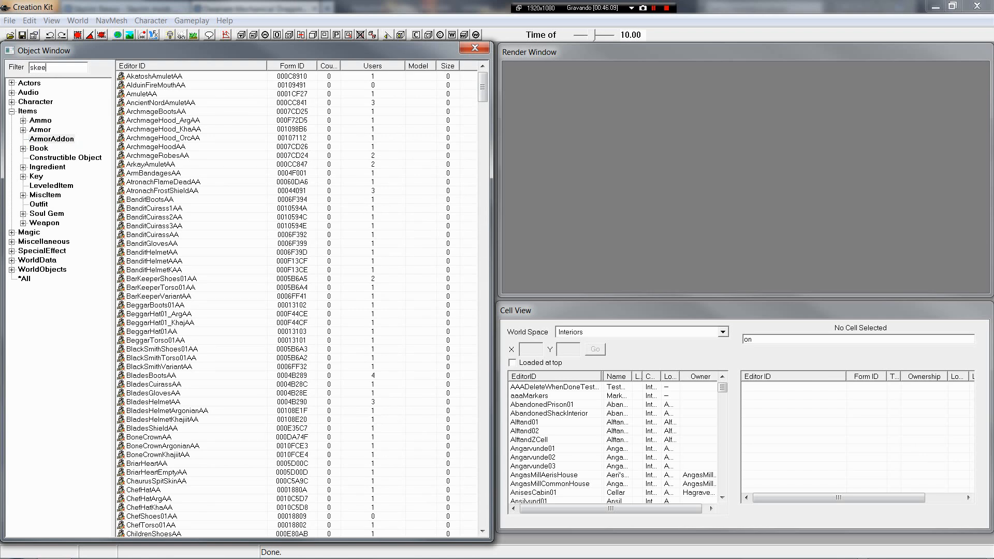
- Search the ArmorAddon entries for skeever, and replace that filter with giant
{"action": "type", "text": "skeever"}
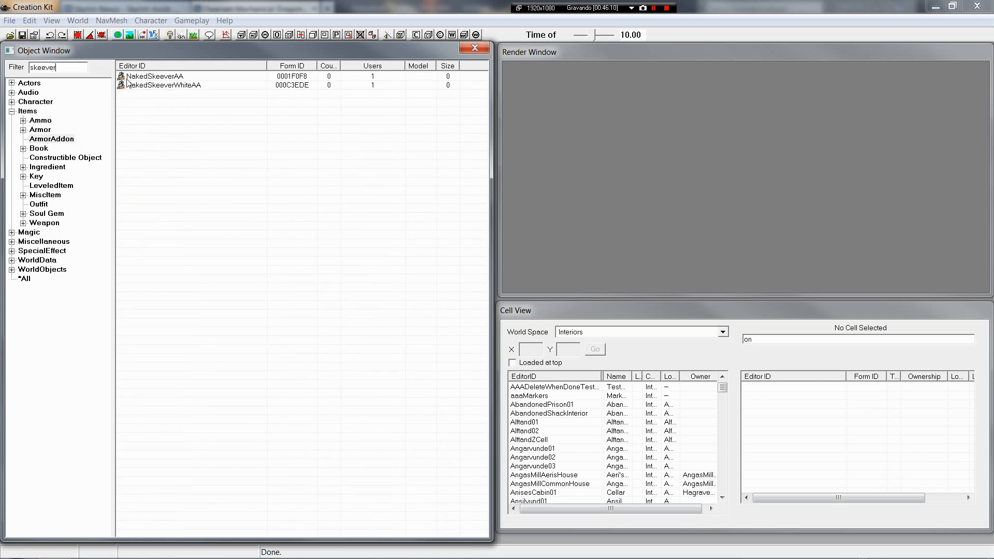
{"action": "key", "text": "BackSpace"}
{"action": "key", "text": "BackSpace"}
{"action": "key", "text": "BackSpace"}
{"action": "key", "text": "BackSpace"}
{"action": "key", "text": "BackSpace"}
{"action": "key", "text": "BackSpace"}
{"action": "key", "text": "BackSpace"}
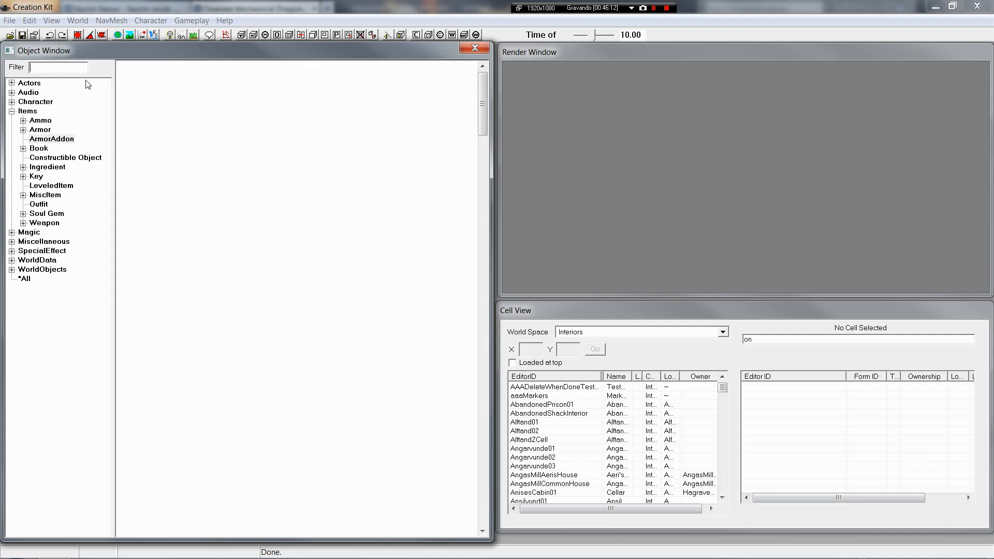
{"action": "type", "text": "gl"}
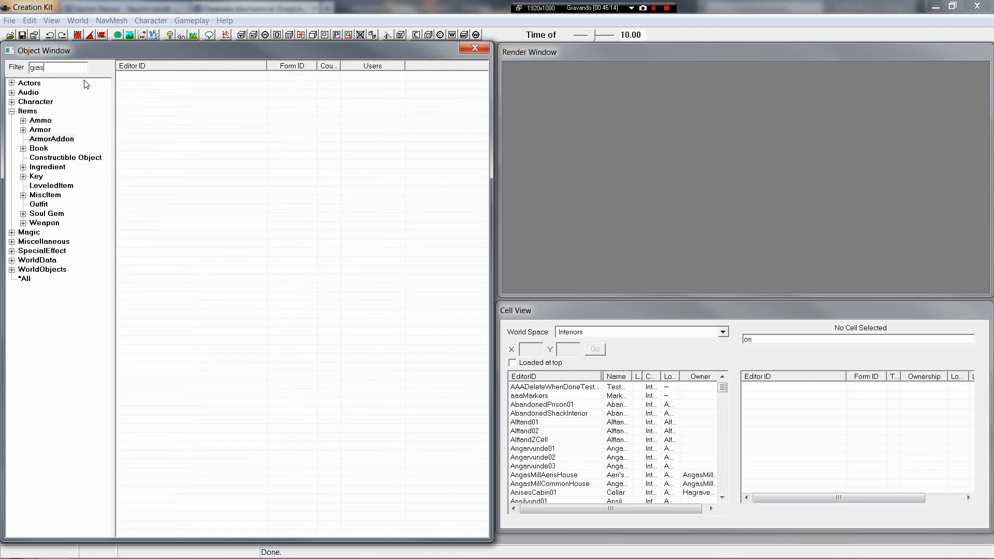
{"action": "type", "text": "nt"}
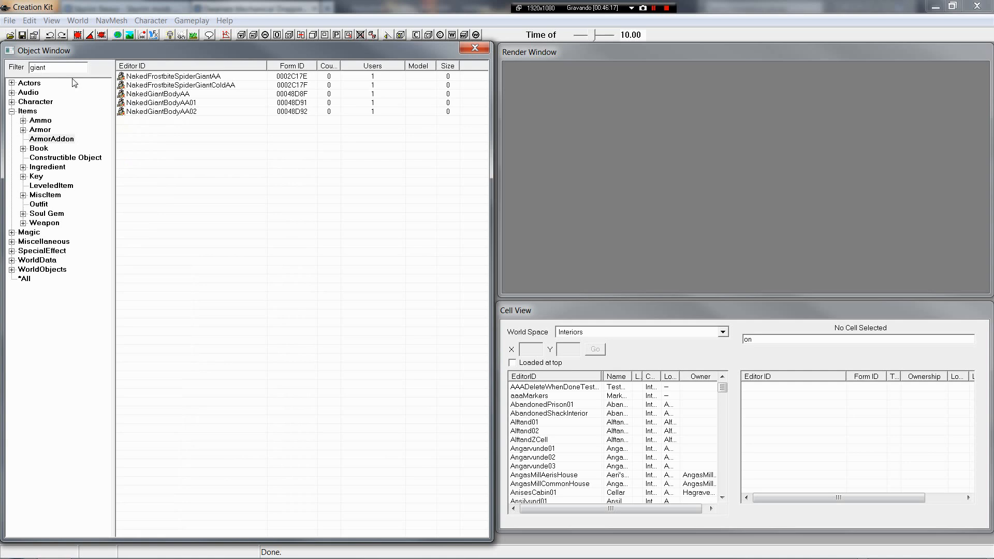
- Filter the ArmorAddon entries by draugr and open NakedDraugrBodyAA for editing
{"action": "double_click", "coordinate": [42, 67]}
{"action": "type", "text": "dr"}
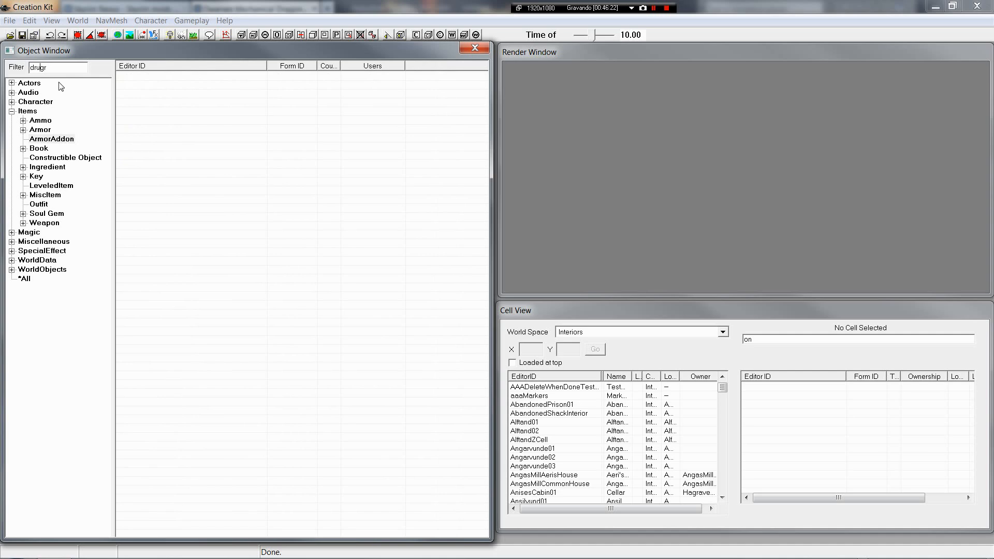
{"action": "type", "text": "a"}
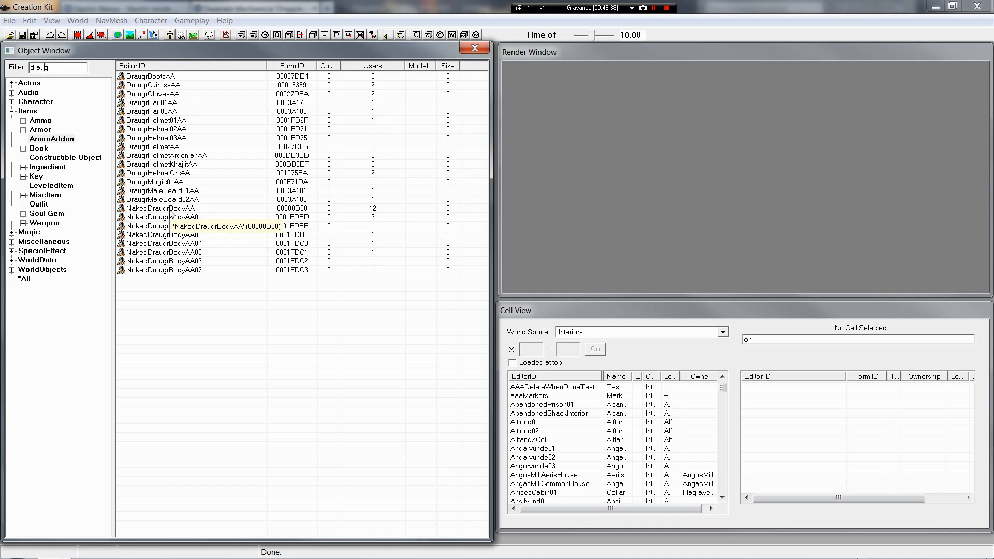
{"action": "right_click", "coordinate": [170, 209]}
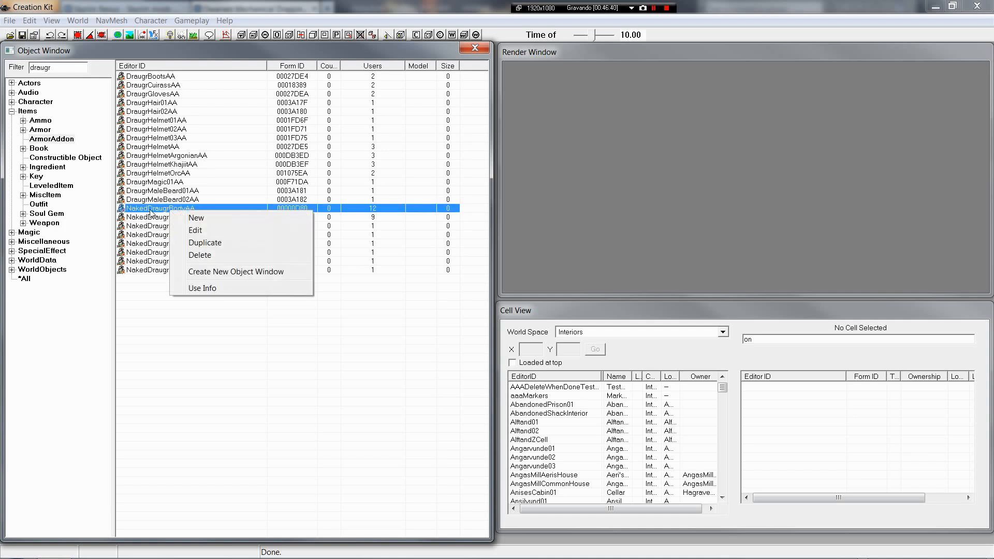
{"action": "left_click", "coordinate": [196, 231]}
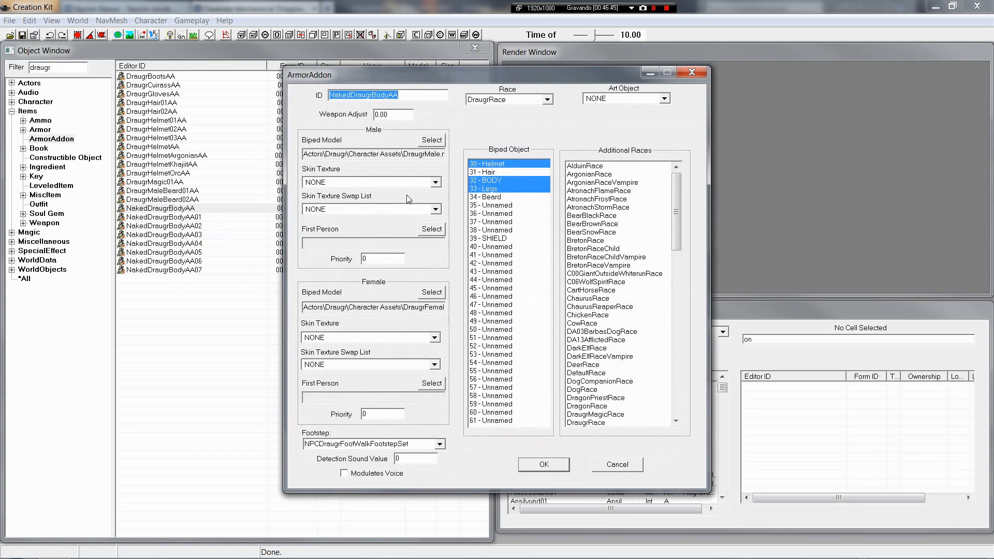
- Open the model data of the male biped model and examine the original draugr's body and head in its preview
{"action": "left_click_drag", "start_coordinate": [304, 154], "coordinate": [444, 154]}
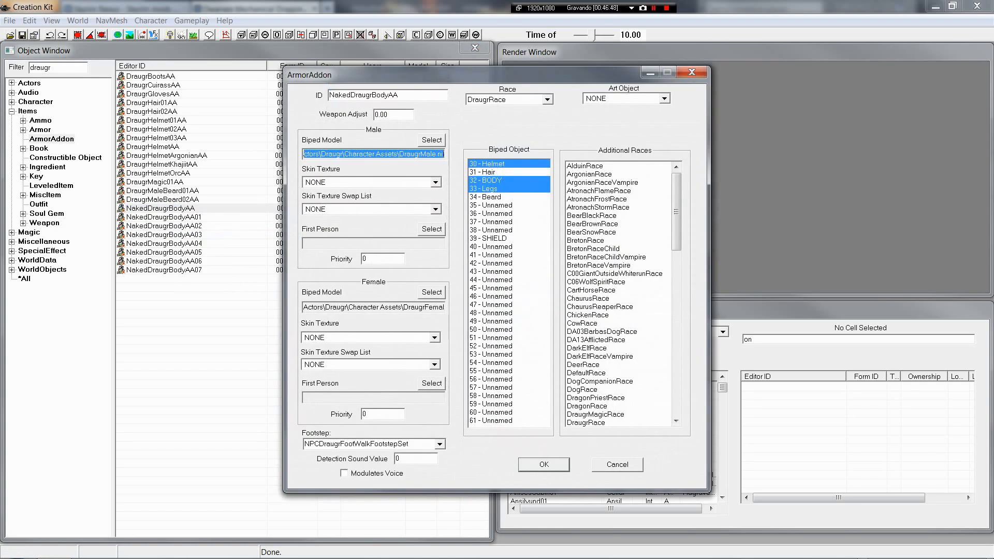
{"action": "left_click", "coordinate": [432, 141]}
{"action": "left_click_drag", "start_coordinate": [647, 218], "coordinate": [632, 234]}
{"action": "scroll", "coordinate": [632, 234], "scroll_direction": "up", "scroll_amount": 3}
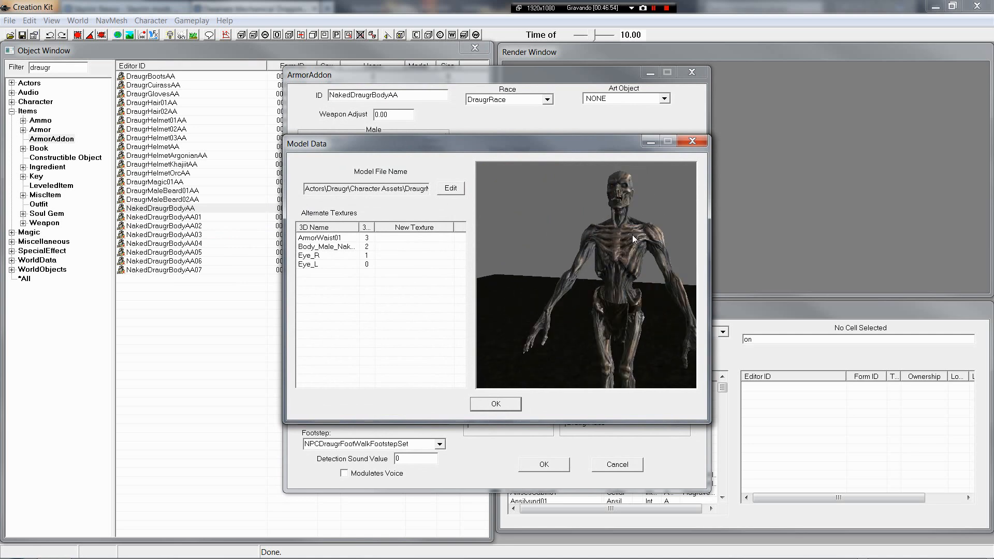
{"action": "scroll", "coordinate": [638, 249], "scroll_direction": "up", "scroll_amount": 6}
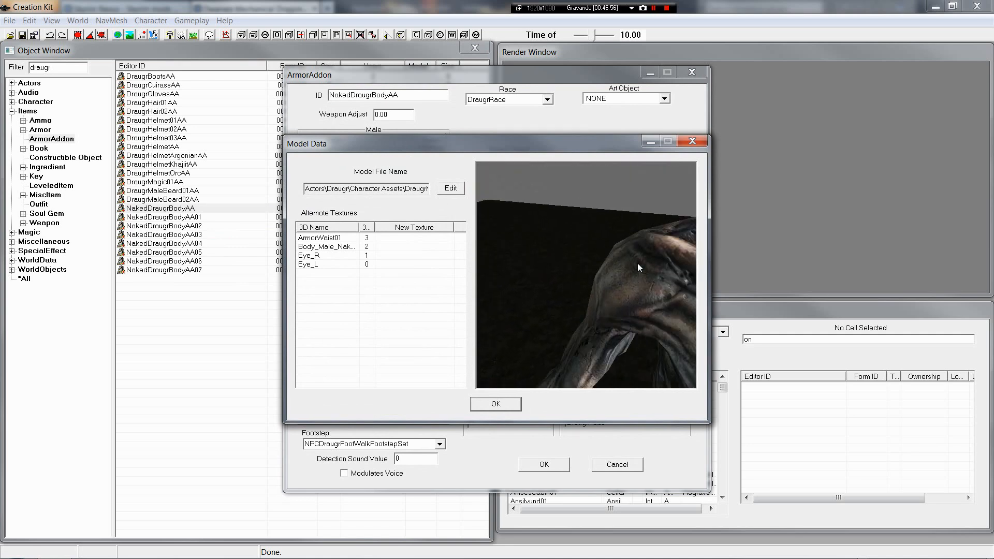
{"action": "scroll", "coordinate": [637, 259], "scroll_direction": "down", "scroll_amount": 8}
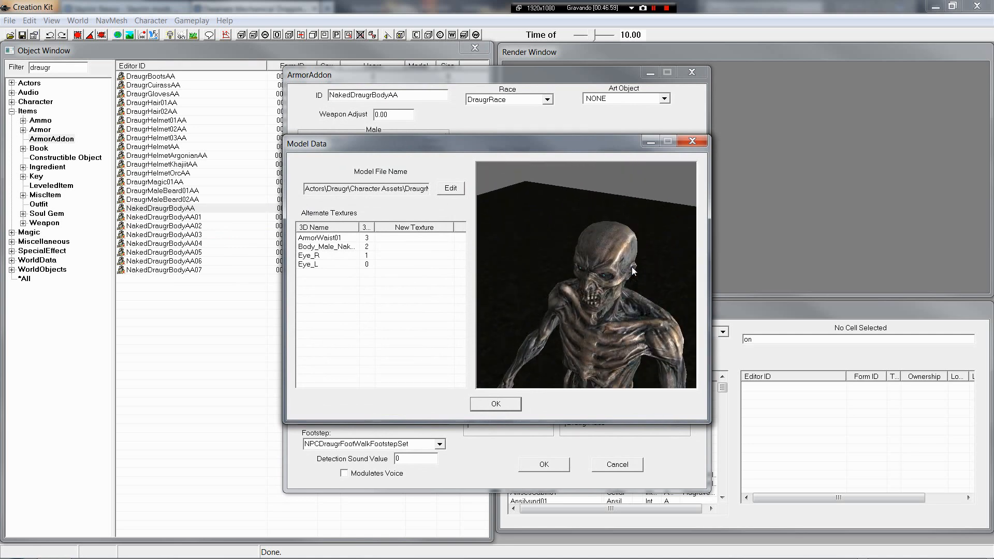
{"action": "left_click_drag", "start_coordinate": [632, 270], "coordinate": [589, 217]}
{"action": "scroll", "coordinate": [592, 219], "scroll_direction": "up", "scroll_amount": 6}
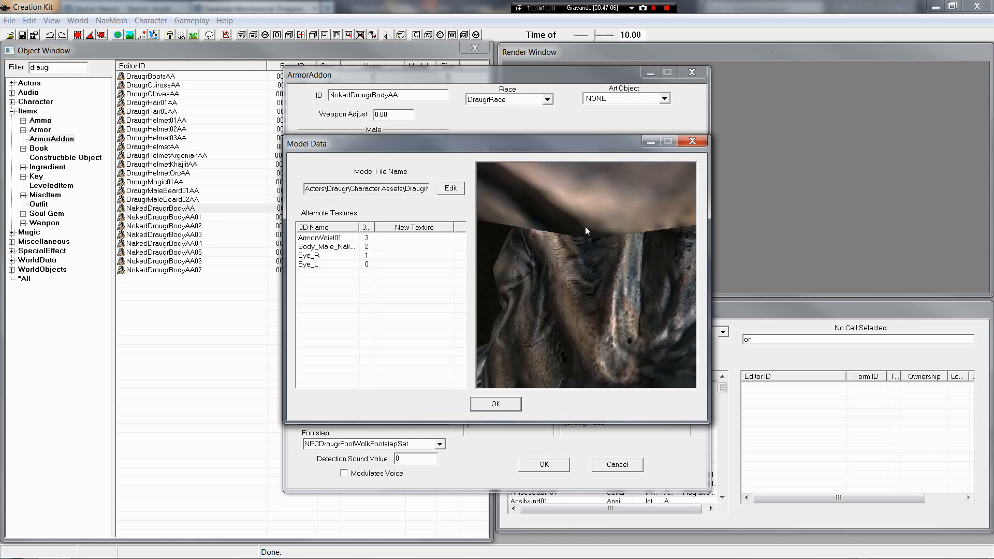
{"action": "scroll", "coordinate": [586, 226], "scroll_direction": "down", "scroll_amount": 6}
- Replace the male biped model with the Draugr Dwarven Model file from the mod's DwarvenMechaDraugr folder under meshes\actors
{"action": "left_click", "coordinate": [450, 188]}
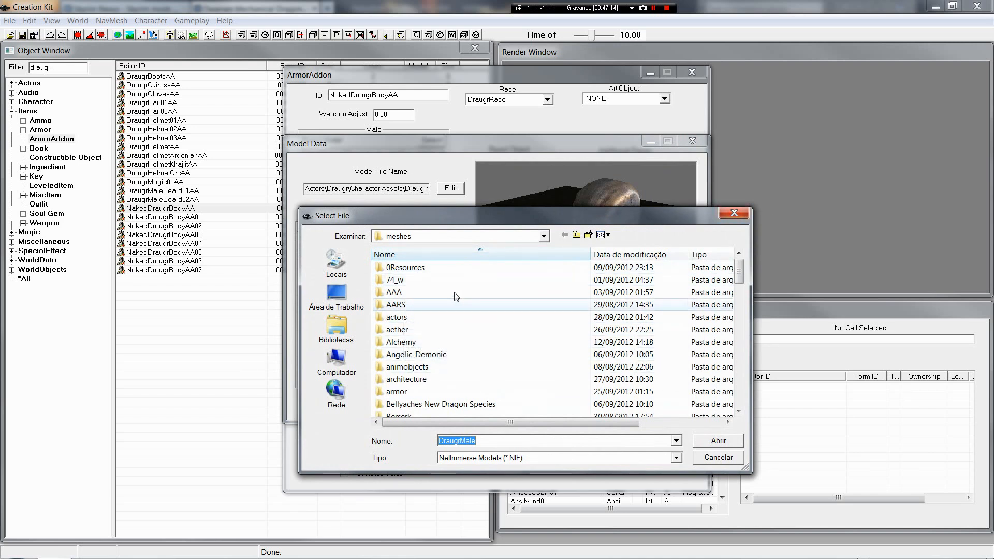
{"action": "double_click", "coordinate": [394, 318]}
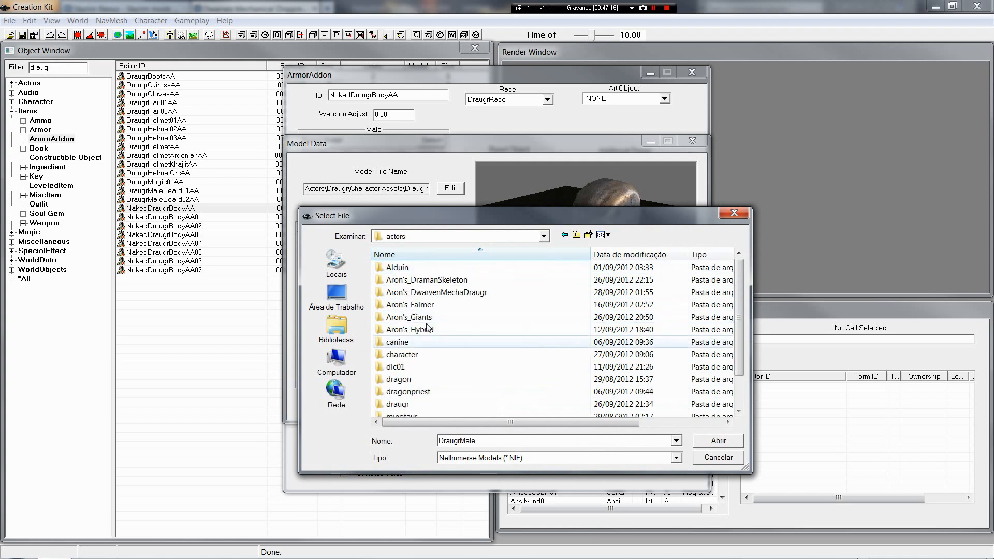
{"action": "double_click", "coordinate": [417, 294]}
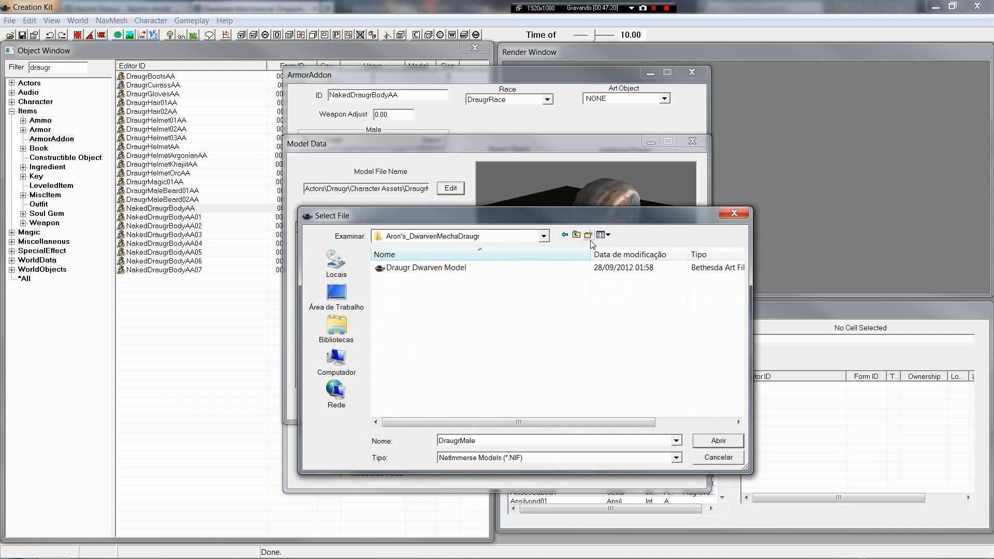
{"action": "left_click", "coordinate": [576, 235]}
{"action": "double_click", "coordinate": [429, 293]}
{"action": "left_click", "coordinate": [436, 268]}
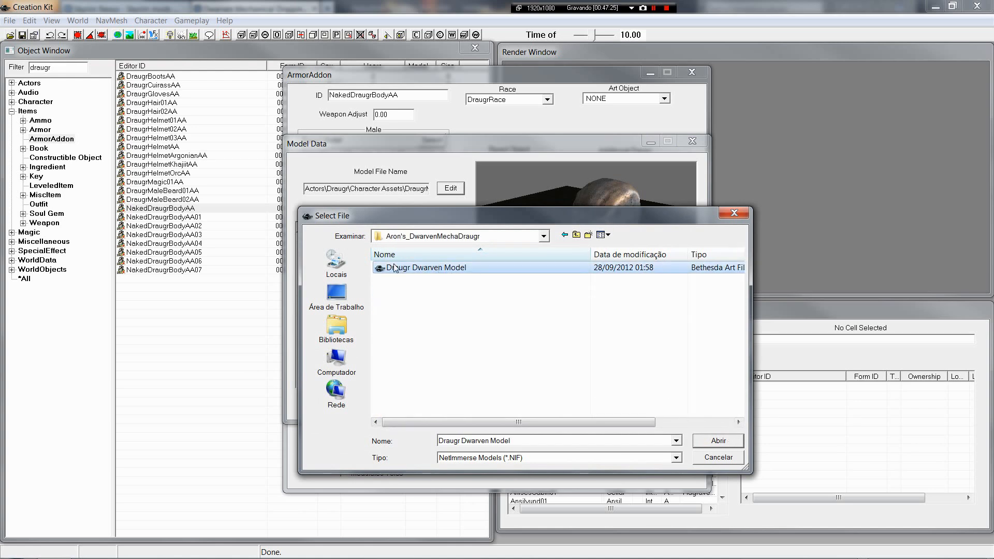
{"action": "left_click", "coordinate": [719, 441]}
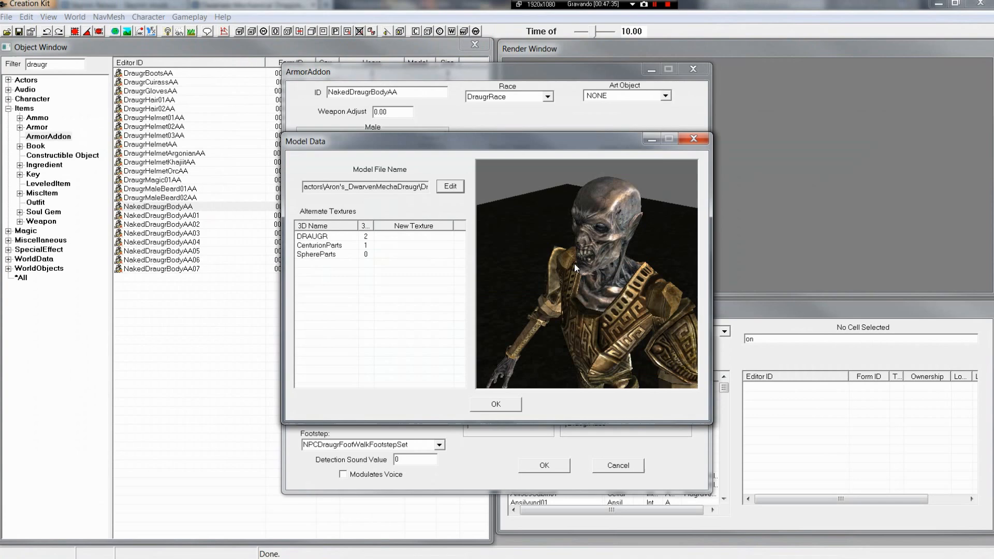
- Inspect the Dwarven draugr's head, neck, torso and legs in the preview and accept the male model data
{"action": "scroll", "coordinate": [580, 235], "scroll_direction": "up", "scroll_amount": 5}
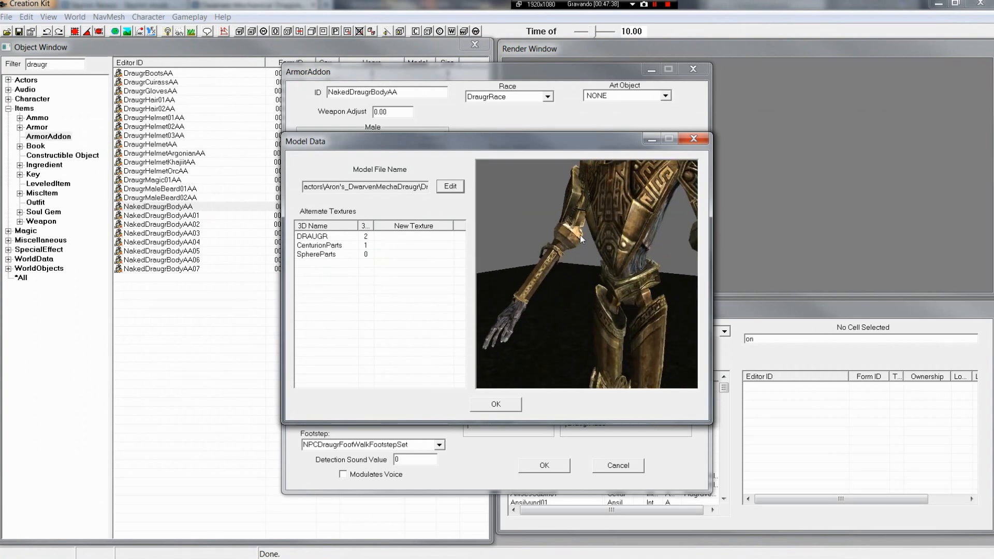
{"action": "scroll", "coordinate": [582, 222], "scroll_direction": "down", "scroll_amount": 5}
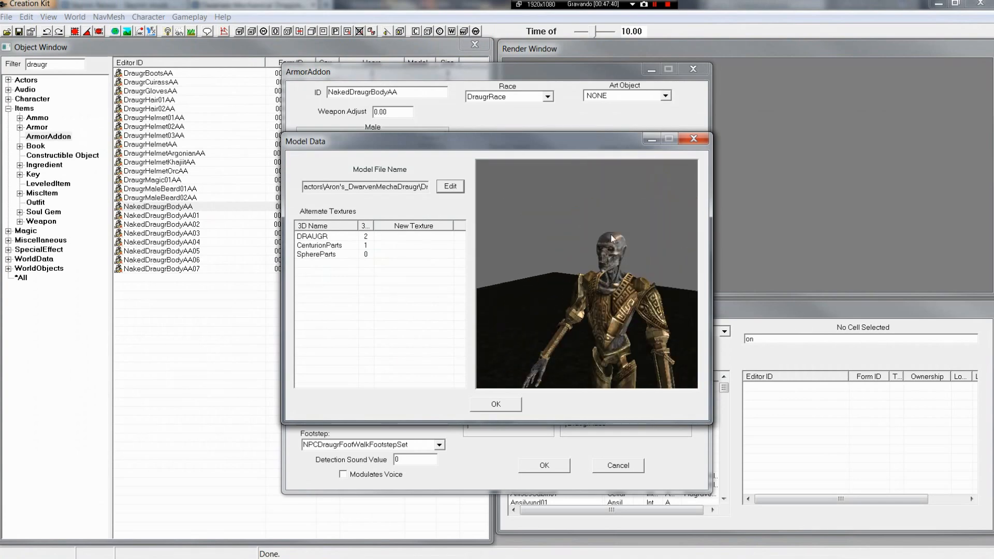
{"action": "scroll", "coordinate": [619, 244], "scroll_direction": "up", "scroll_amount": 6}
{"action": "scroll", "coordinate": [619, 242], "scroll_direction": "up", "scroll_amount": 3}
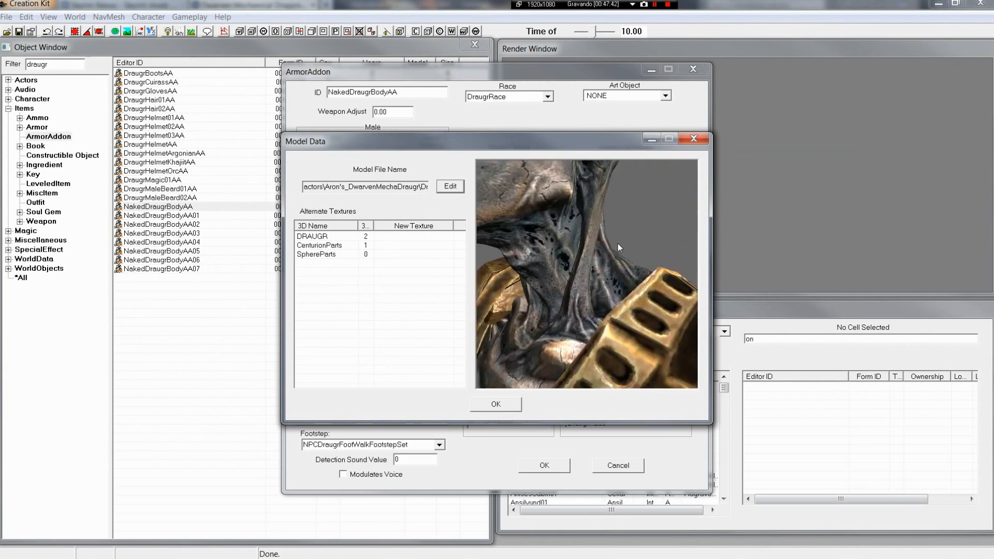
{"action": "scroll", "coordinate": [617, 243], "scroll_direction": "down", "scroll_amount": 3}
{"action": "left_click_drag", "start_coordinate": [617, 251], "coordinate": [620, 254]}
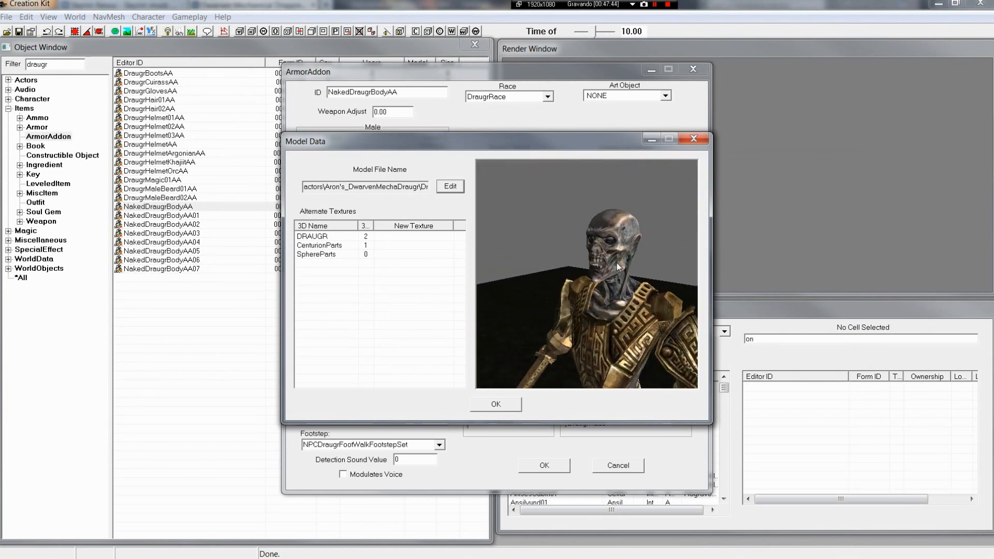
{"action": "left_click_drag", "start_coordinate": [520, 374], "coordinate": [615, 276]}
{"action": "scroll", "coordinate": [615, 275], "scroll_direction": "up", "scroll_amount": 3}
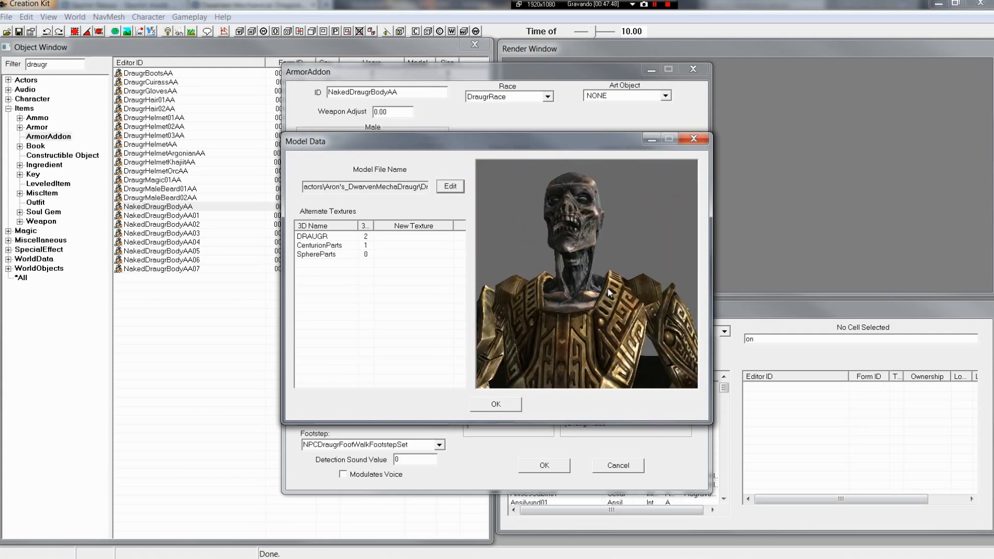
{"action": "left_click", "coordinate": [496, 406]}
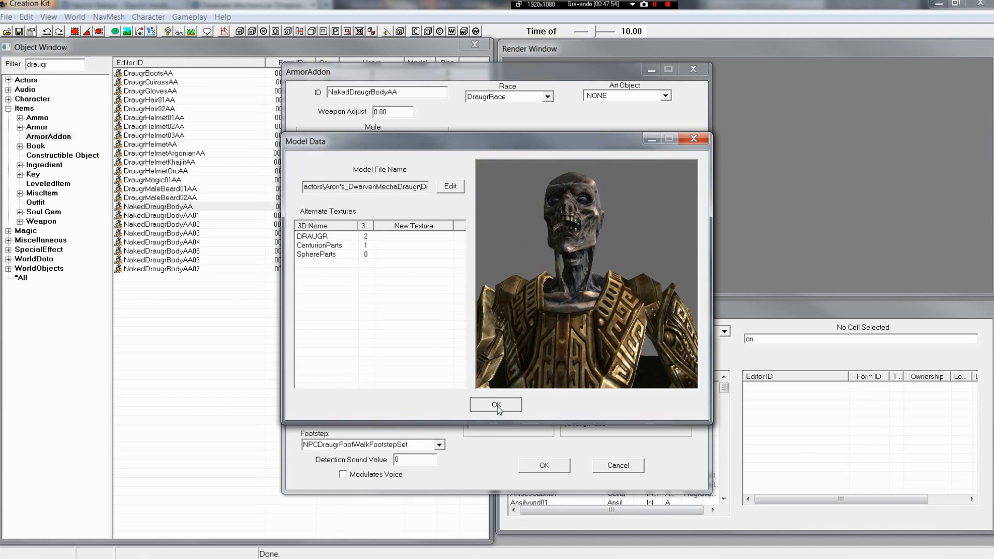
{"action": "left_click", "coordinate": [497, 408]}
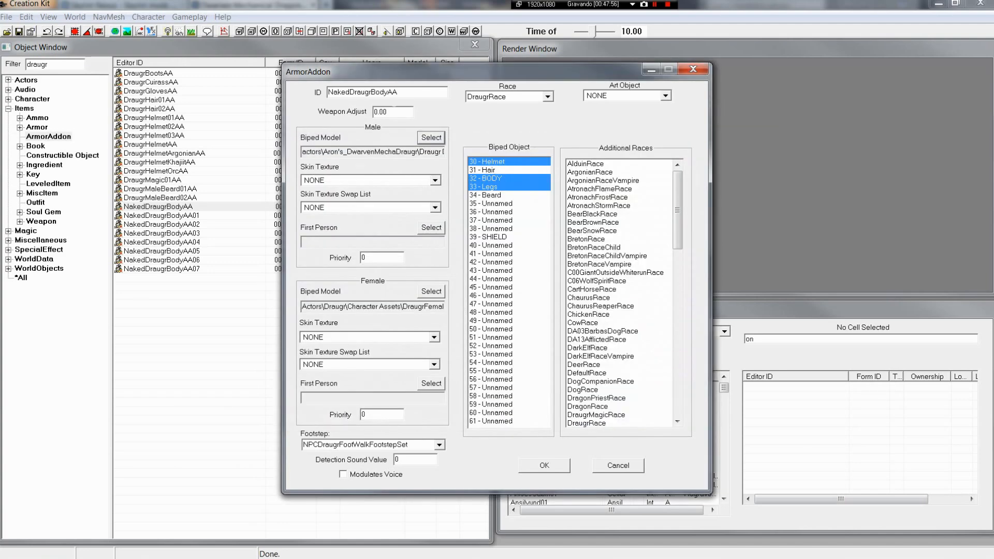
- Change the ArmorAddon's ID to AronsDwarvenMechaDraugr
{"action": "left_click_drag", "start_coordinate": [416, 91], "coordinate": [305, 92]}
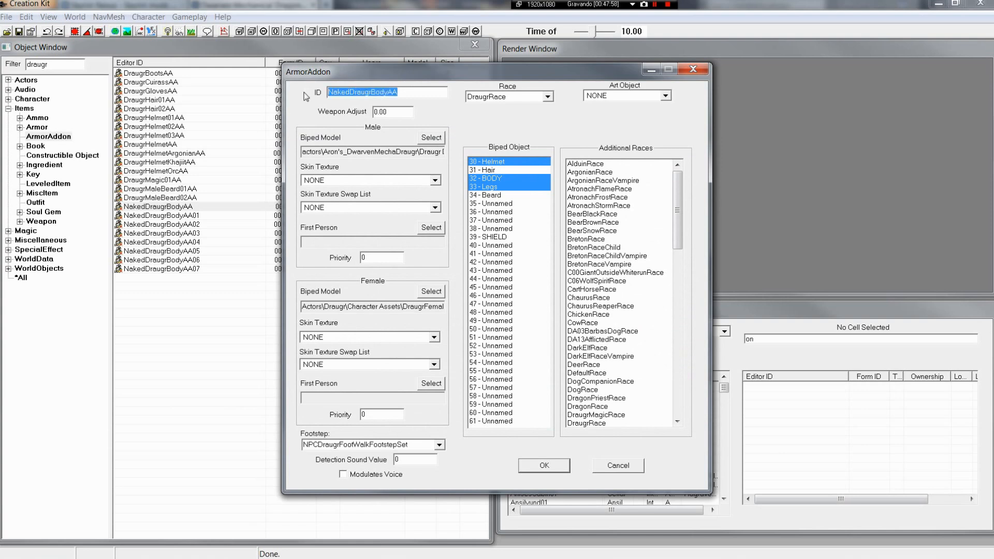
{"action": "type", "text": "AronsDwarvenD"}
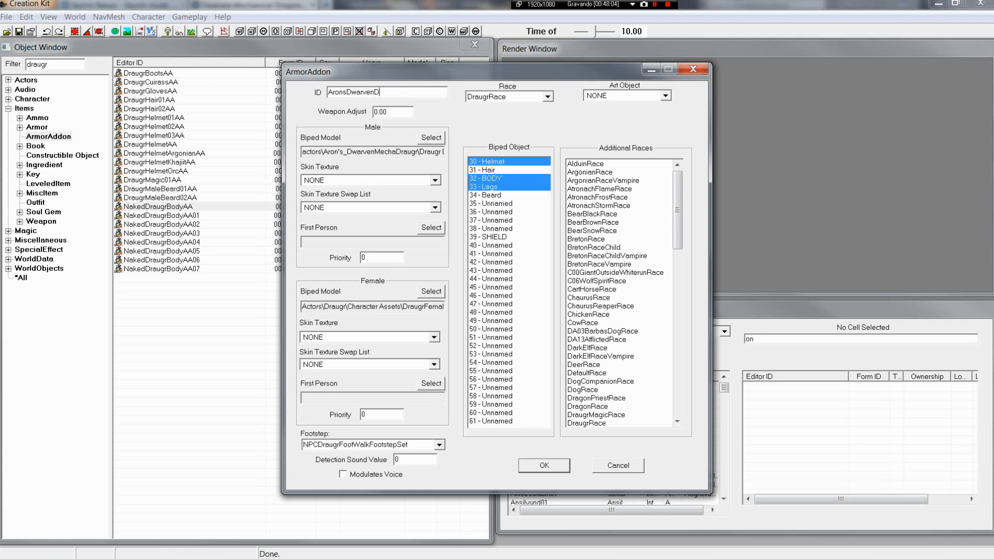
{"action": "type", "text": "HA"}
{"action": "key", "text": "BackSpace"}
{"action": "key", "text": "BackSpace"}
{"action": "key", "text": "BackSpace"}
{"action": "type", "text": "echADraugr"}
- Review the ArmorAddon's race choices, keeping DraugrRace, and look through its list of additional races
{"action": "left_click", "coordinate": [541, 96]}
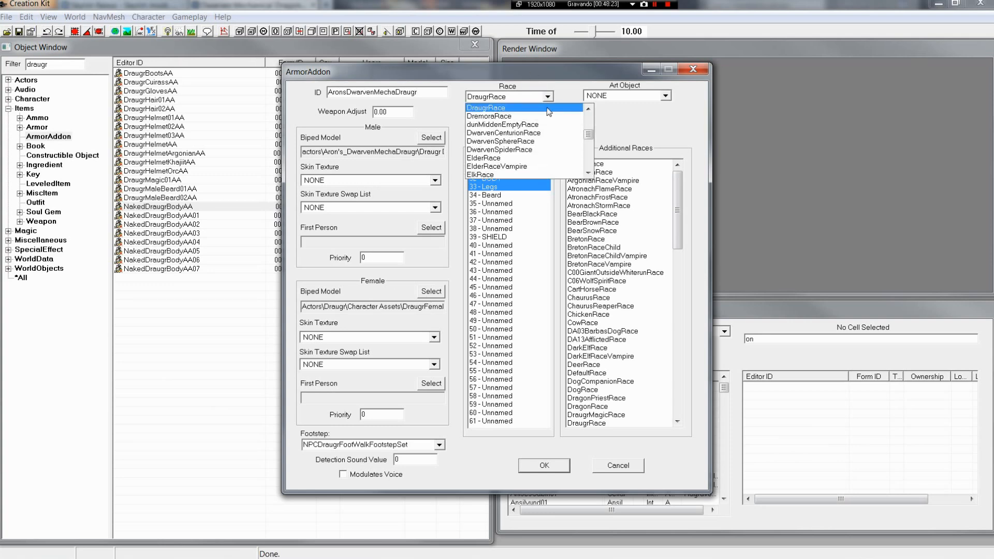
{"action": "left_click", "coordinate": [630, 120]}
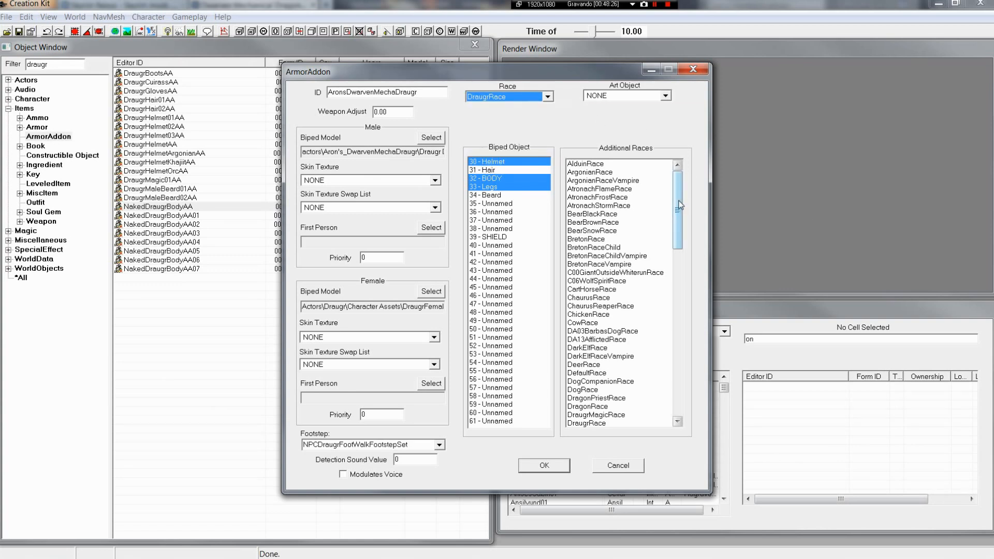
{"action": "mouse_move", "coordinate": [679, 200]}
{"action": "left_mouse_down"}
{"action": "mouse_move", "coordinate": [681, 237]}
{"action": "mouse_move", "coordinate": [686, 209]}
{"action": "left_mouse_up"}
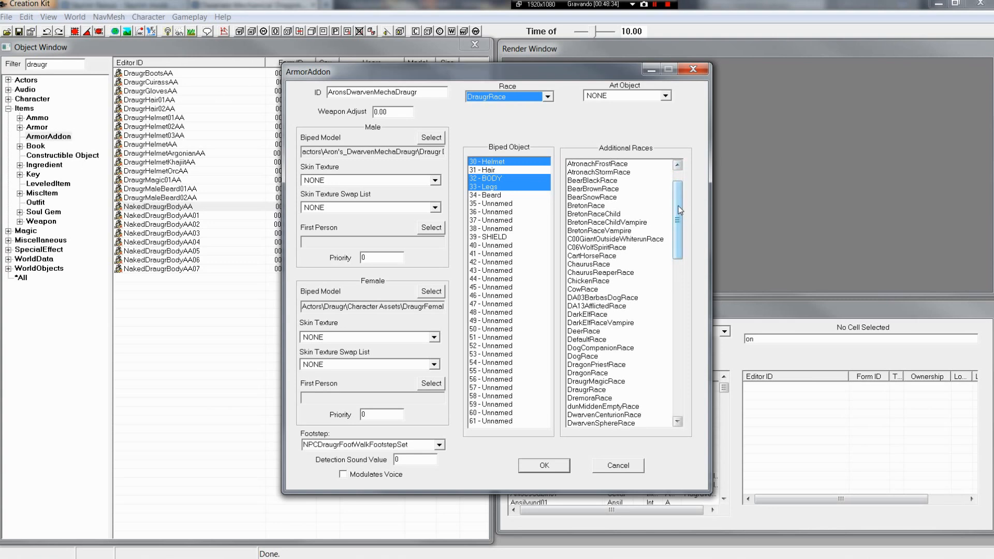
{"action": "left_click_drag", "start_coordinate": [680, 210], "coordinate": [670, 176]}
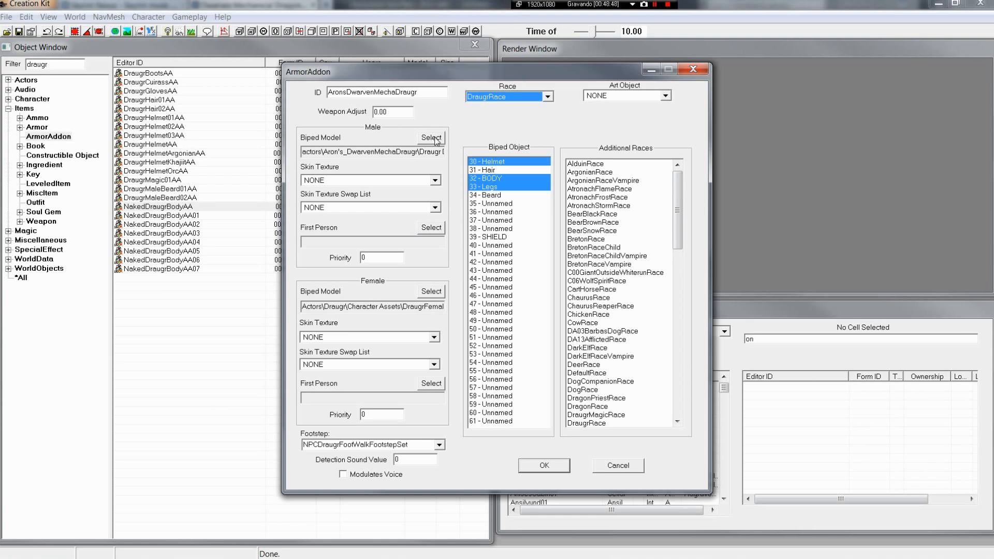
- Examine the female biped model's body, rags and head in its model data preview, then close it without changes
{"action": "left_click", "coordinate": [431, 292]}
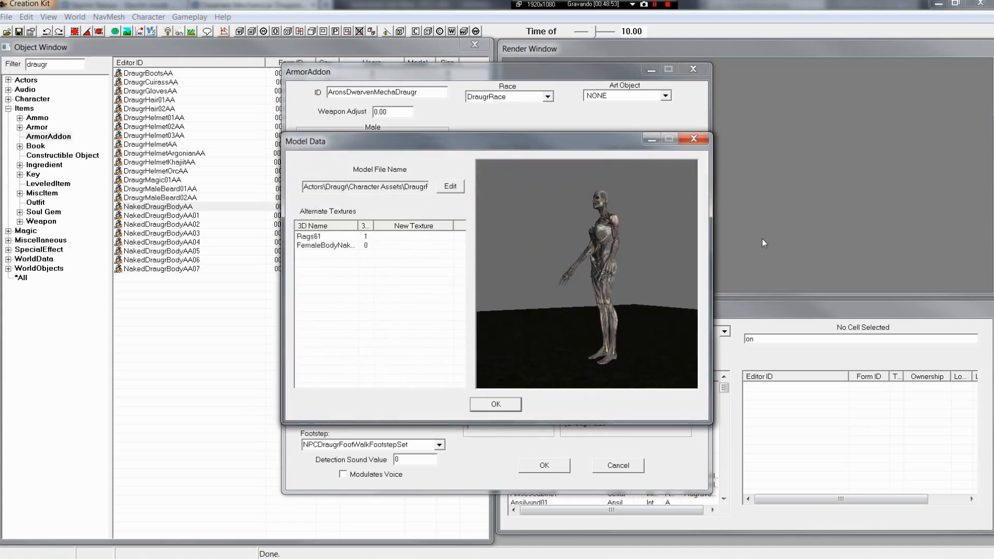
{"action": "scroll", "coordinate": [691, 219], "scroll_direction": "up", "scroll_amount": 10}
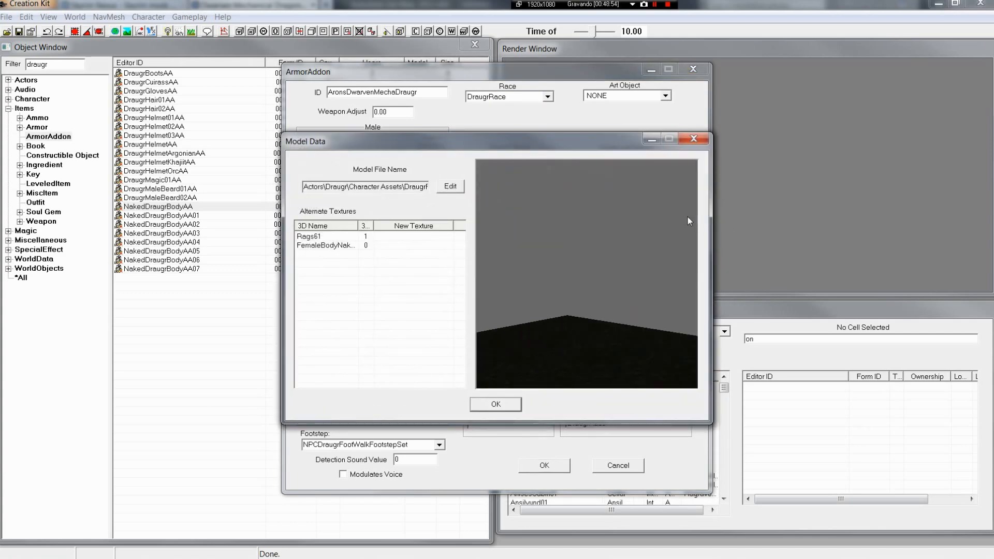
{"action": "scroll", "coordinate": [661, 220], "scroll_direction": "down", "scroll_amount": 5}
{"action": "scroll", "coordinate": [656, 230], "scroll_direction": "up", "scroll_amount": 5}
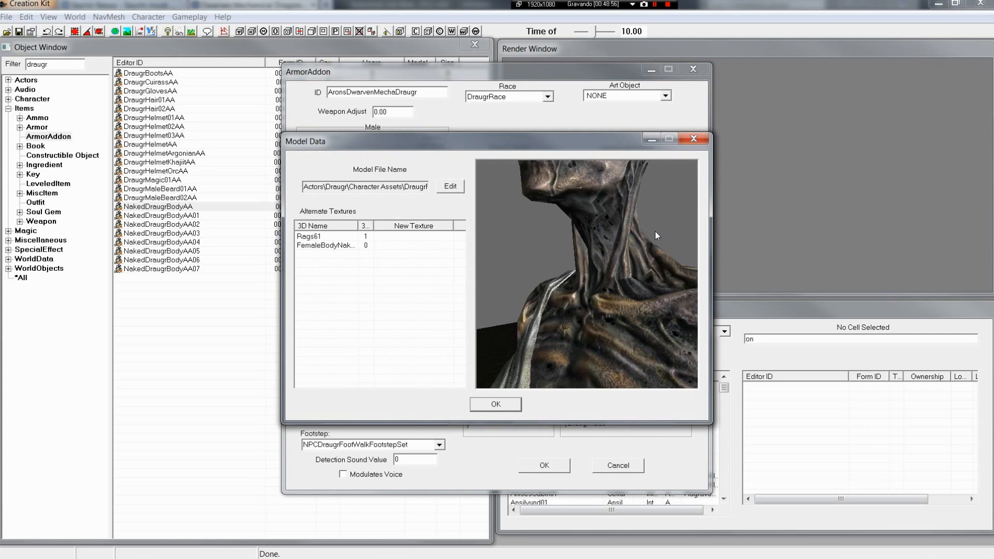
{"action": "middle_click_drag", "start_coordinate": [631, 260], "coordinate": [631, 260]}
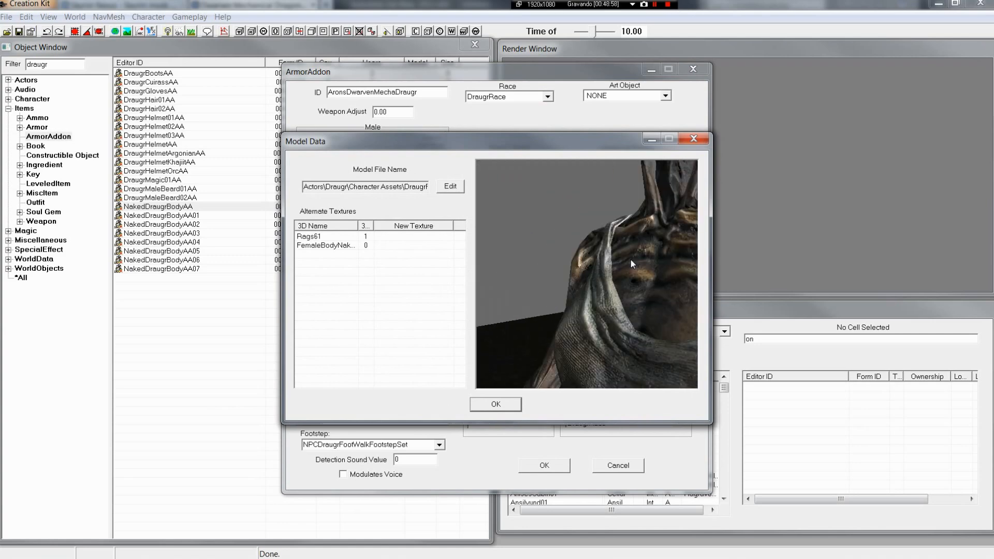
{"action": "scroll", "coordinate": [631, 260], "scroll_direction": "up", "scroll_amount": 5}
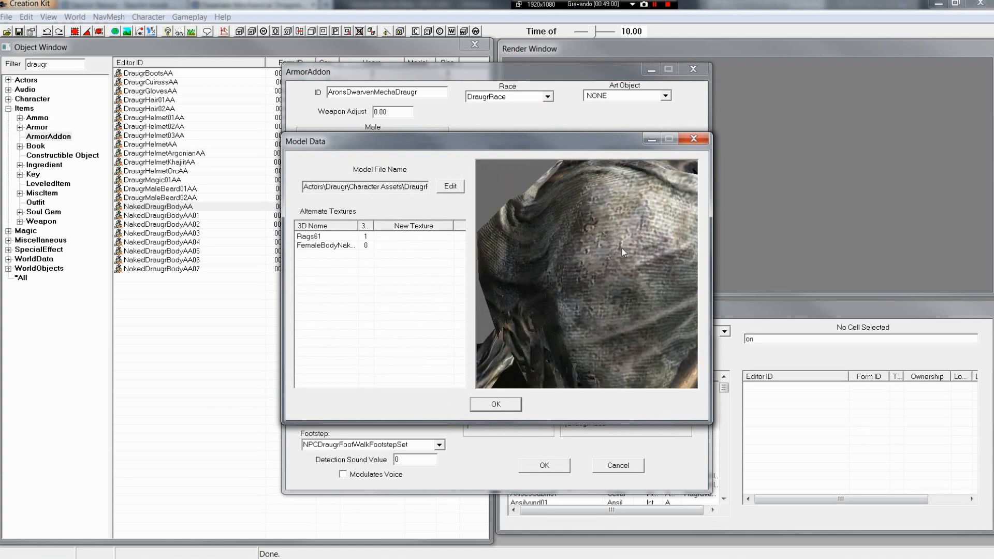
{"action": "scroll", "coordinate": [624, 264], "scroll_direction": "down", "scroll_amount": 5}
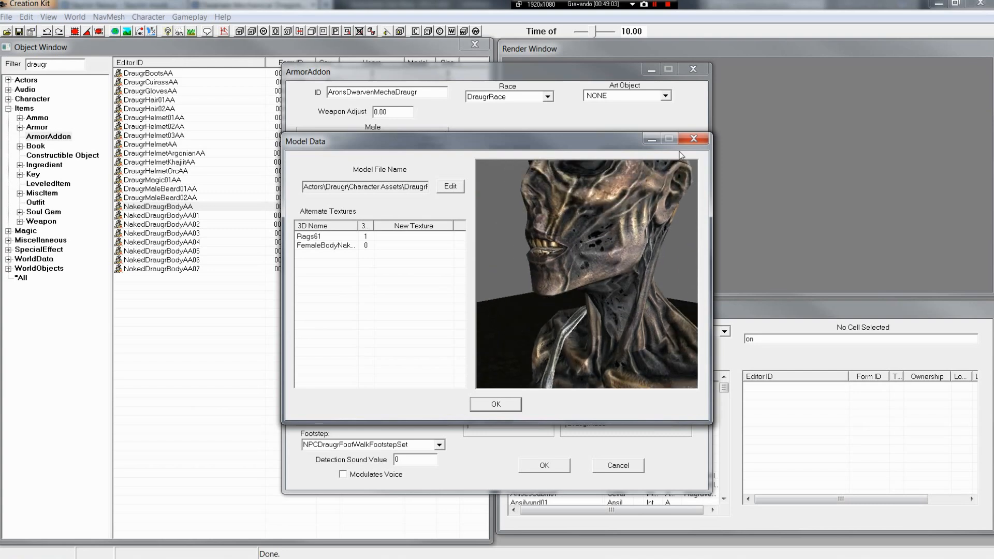
{"action": "middle_click_drag", "start_coordinate": [657, 190], "coordinate": [641, 219]}
{"action": "middle_click_drag", "start_coordinate": [678, 169], "coordinate": [661, 200]}
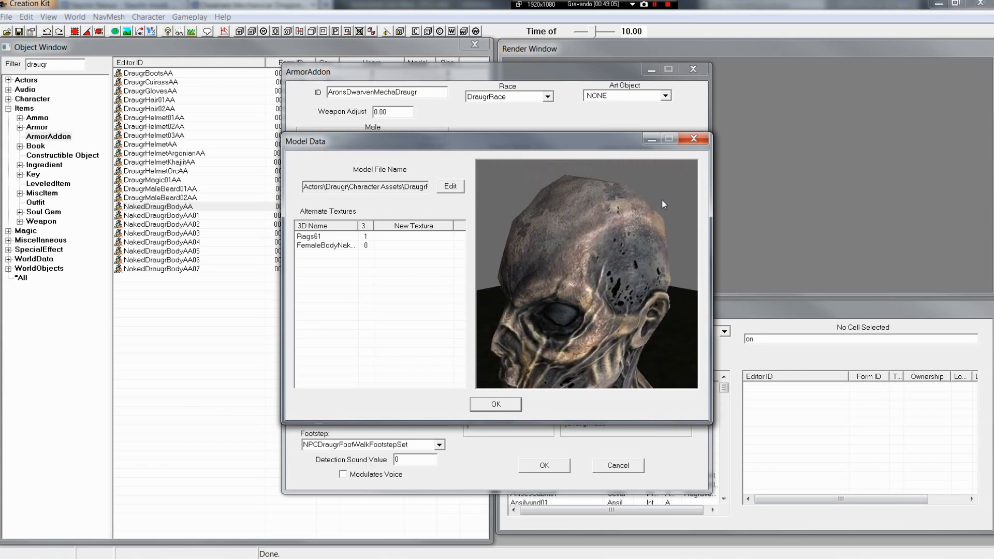
{"action": "left_click", "coordinate": [695, 139]}
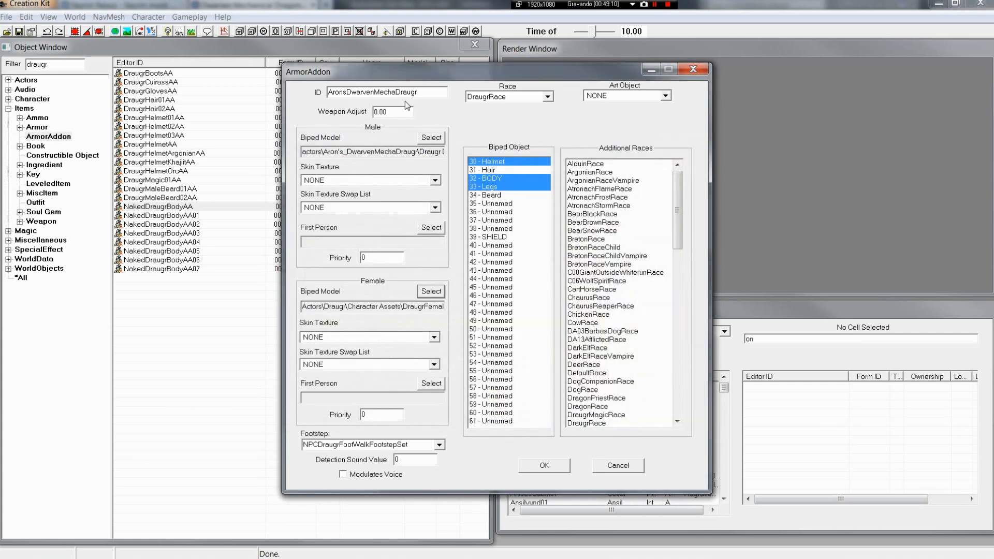
- Accept the edited ArmorAddon and create it as a new form
{"action": "left_click", "coordinate": [542, 468]}
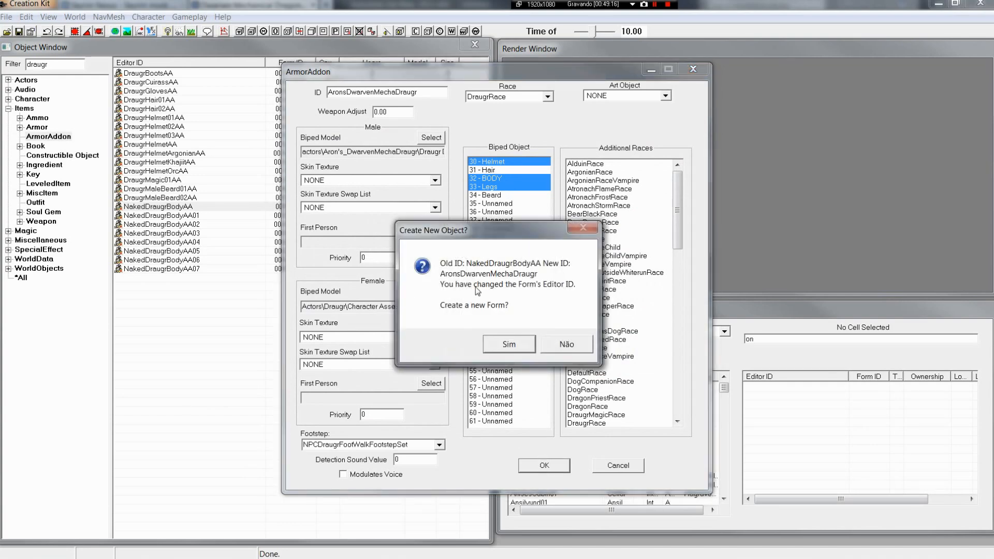
{"action": "left_click", "coordinate": [509, 344]}
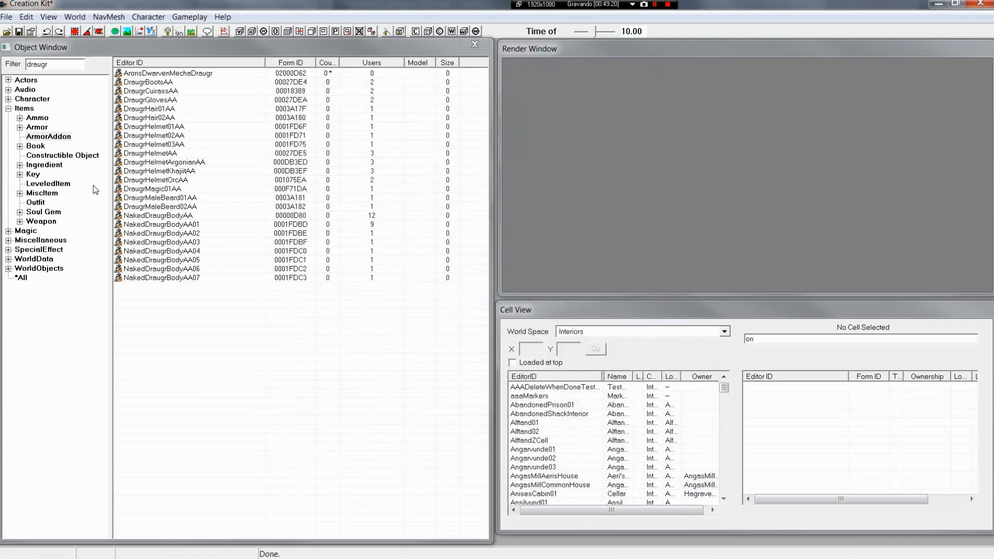
- List the draugr entries in the Armor category and open SkinDraugr for editing
{"action": "left_click", "coordinate": [37, 128]}
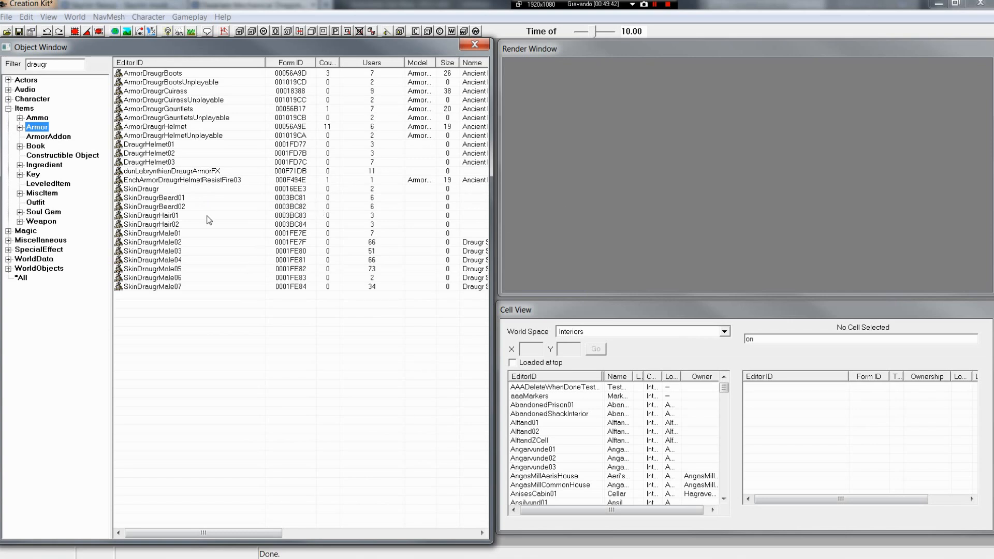
{"action": "right_click", "coordinate": [151, 188]}
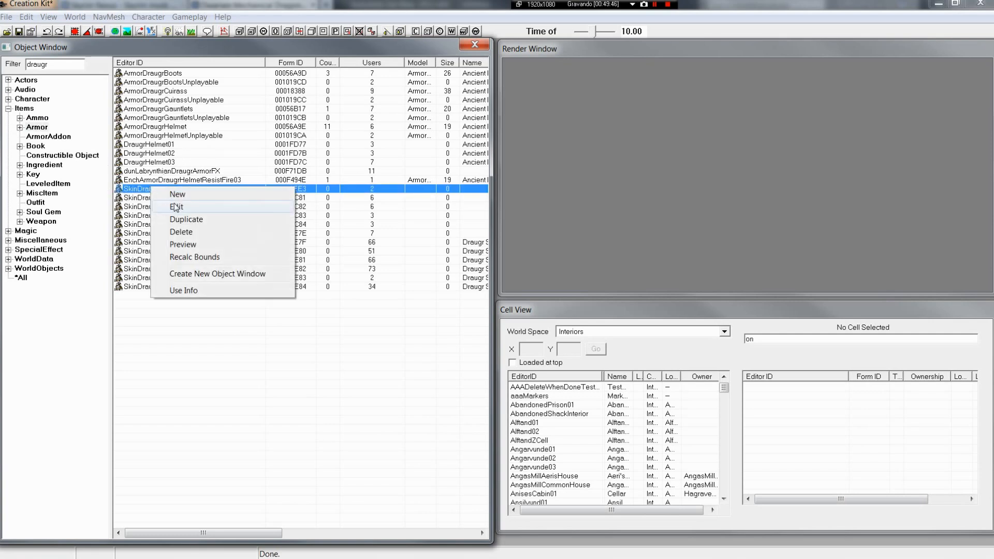
{"action": "left_click", "coordinate": [134, 193]}
{"action": "right_click", "coordinate": [134, 193]}
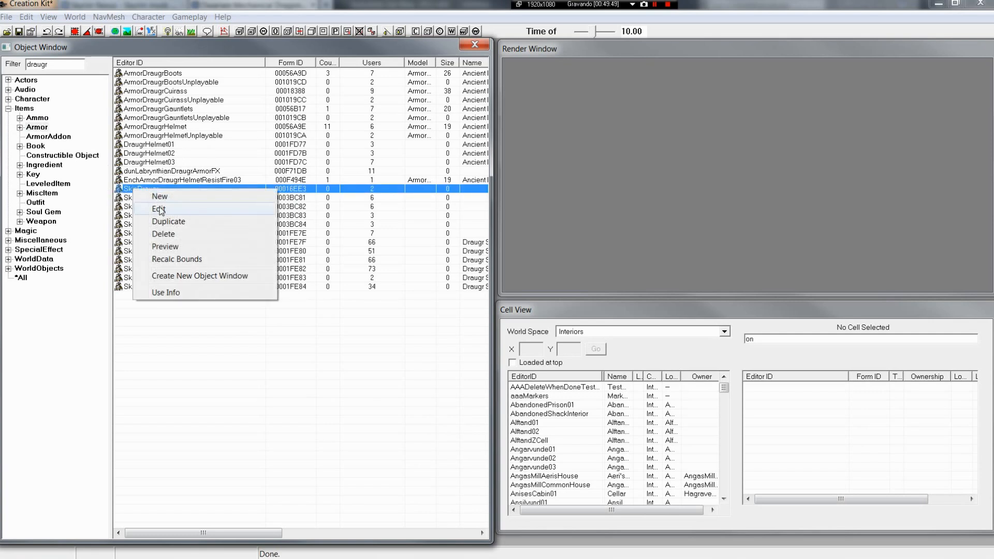
{"action": "left_click", "coordinate": [159, 210]}
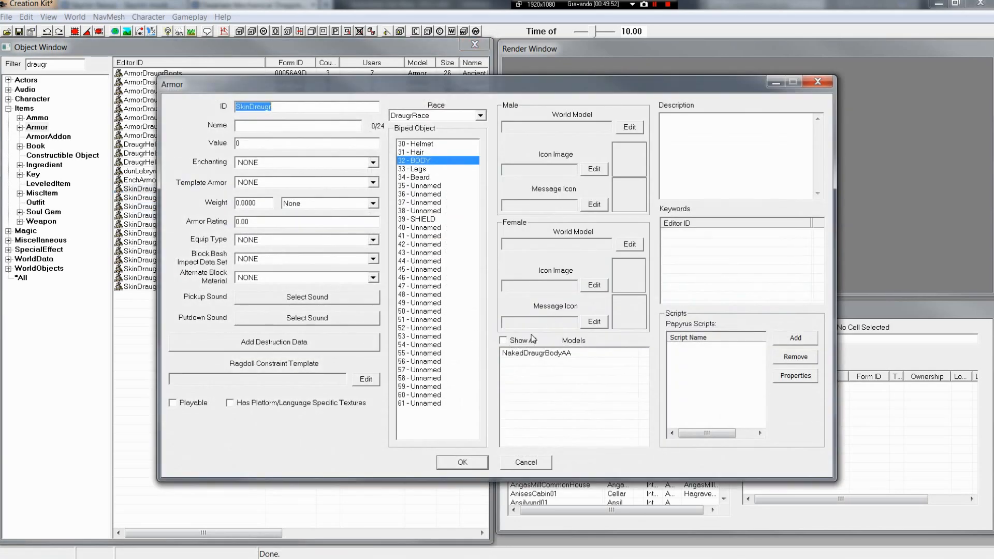
- Replace NakedDraugrBodyAA in the armor's models with the AronsDwarvenMechaDraugr ArmorAddon
{"action": "left_click", "coordinate": [560, 356]}
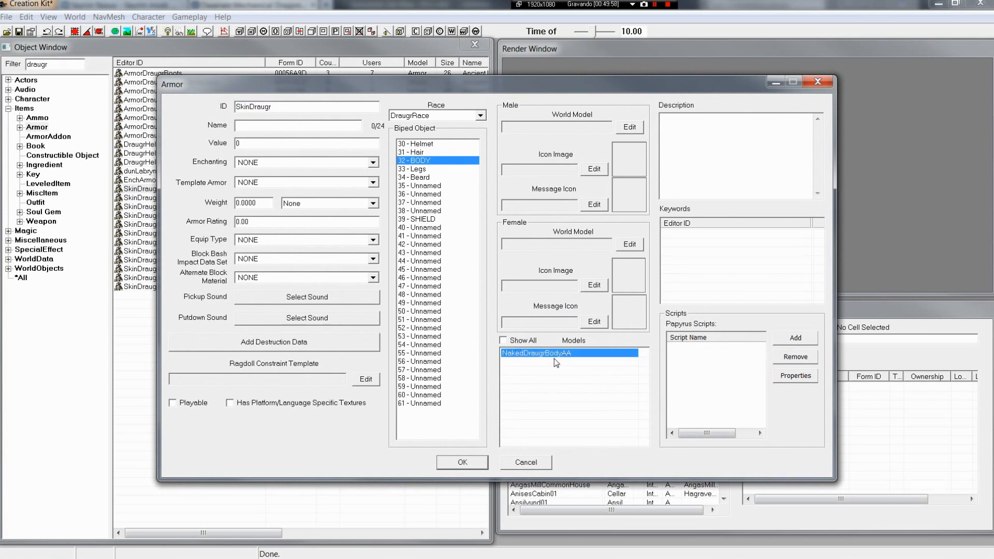
{"action": "right_click", "coordinate": [552, 357]}
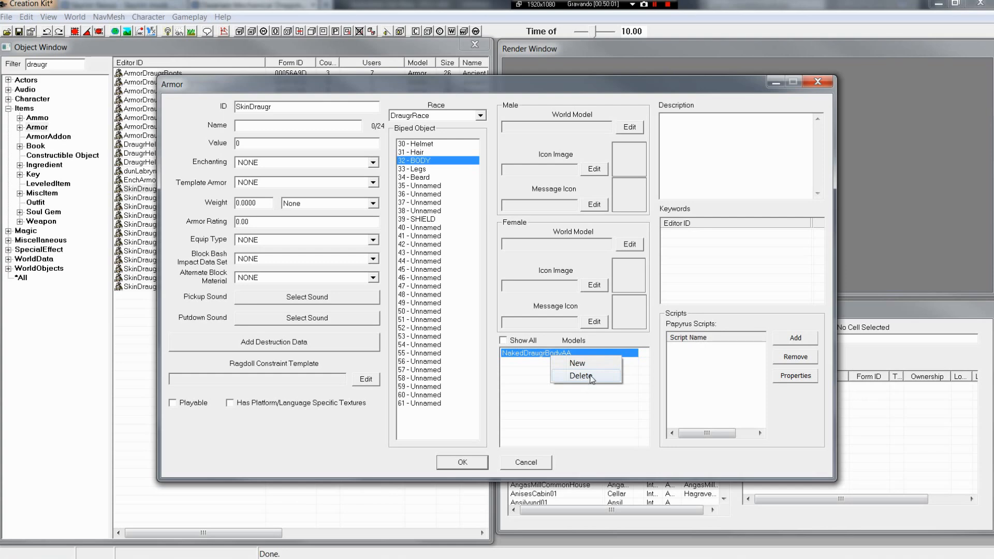
{"action": "left_click", "coordinate": [590, 376]}
{"action": "right_click", "coordinate": [573, 364]}
{"action": "left_click", "coordinate": [585, 369]}
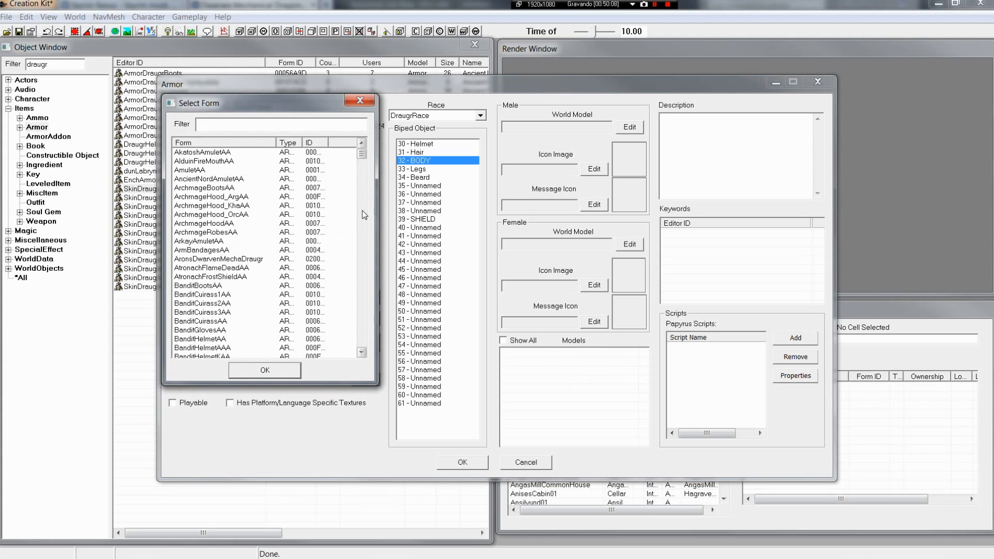
{"action": "type", "text": "arons"}
{"action": "double_click", "coordinate": [257, 153]}
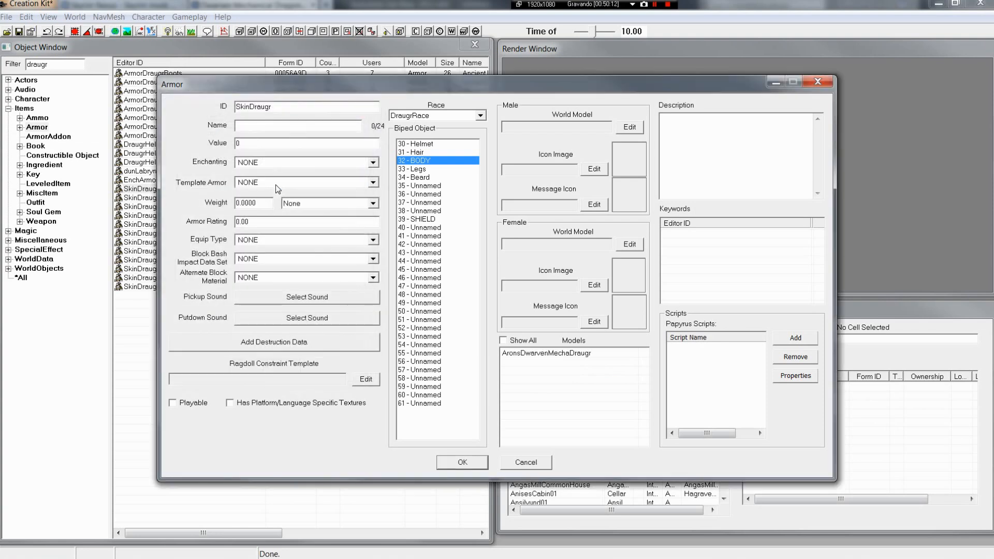
- Review the race choices of the armor and keep DraugrRace selected
{"action": "left_click", "coordinate": [480, 115]}
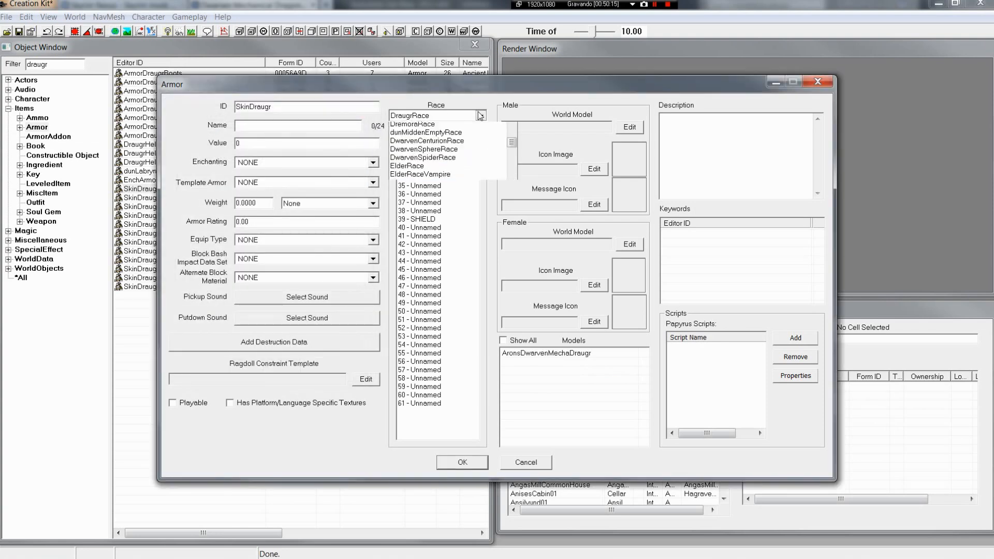
{"action": "left_click", "coordinate": [437, 120]}
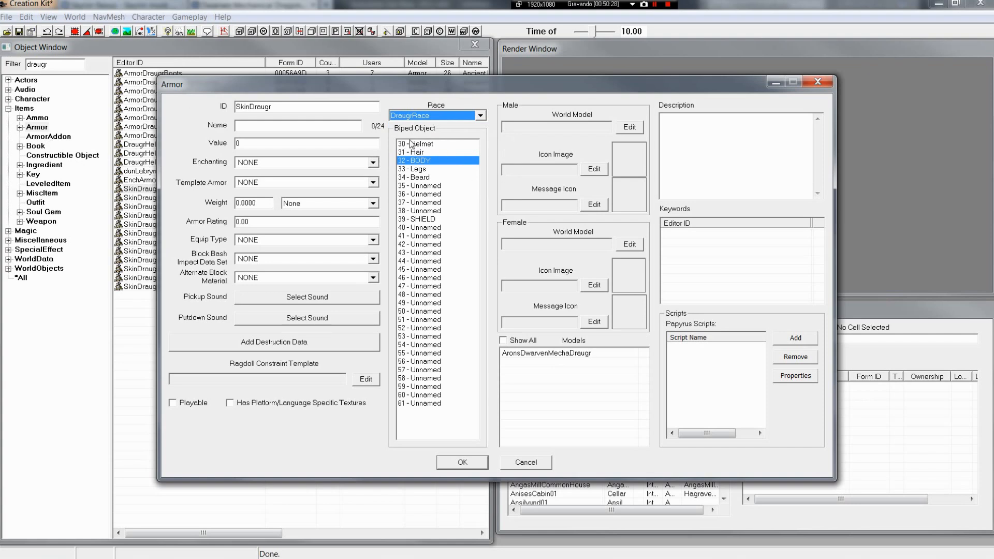
{"action": "left_click", "coordinate": [444, 117]}
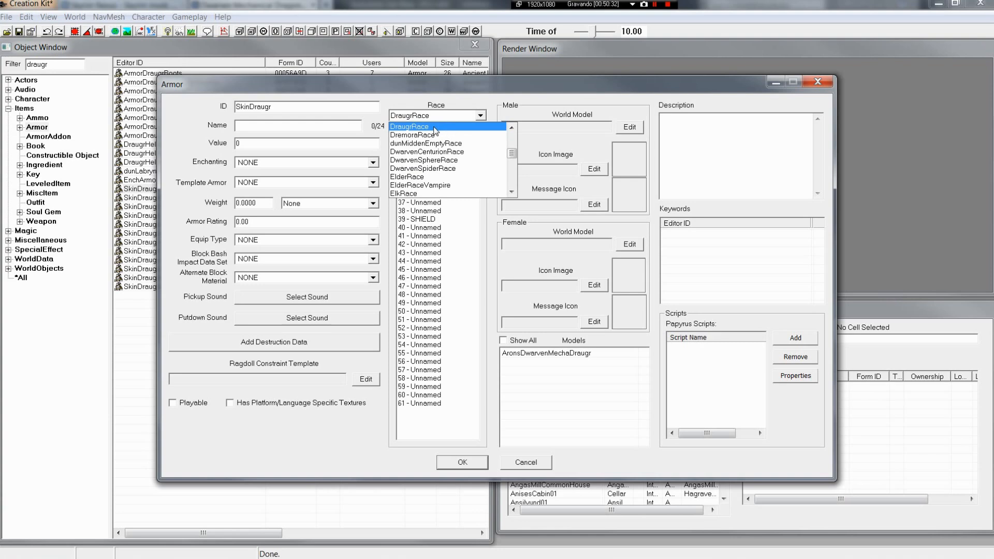
{"action": "left_click", "coordinate": [435, 127]}
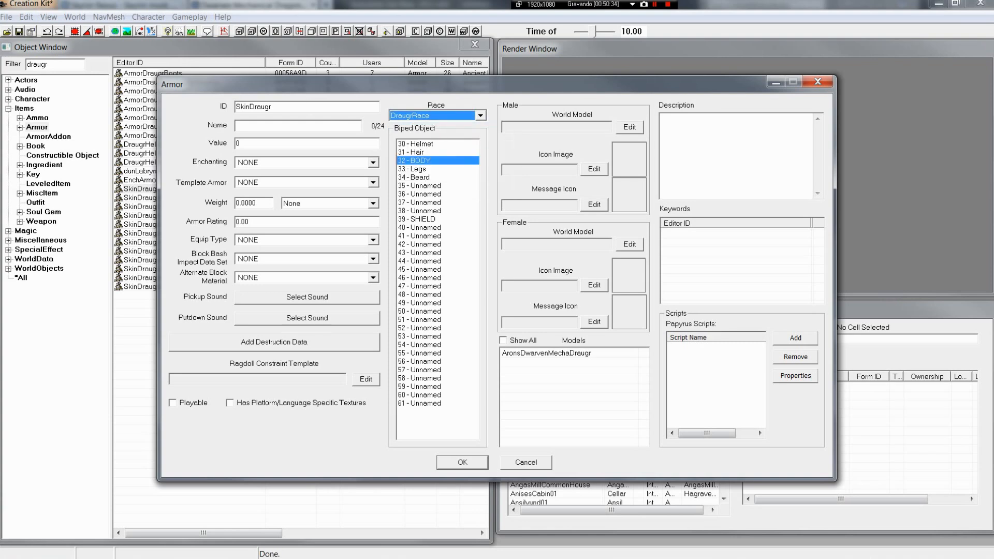
- Change the armor's ID to AronsDwarvenMechaDraugrSkin and create it as a new form
{"action": "key", "text": "shift+Tab"}
{"action": "type", "text": "A"}
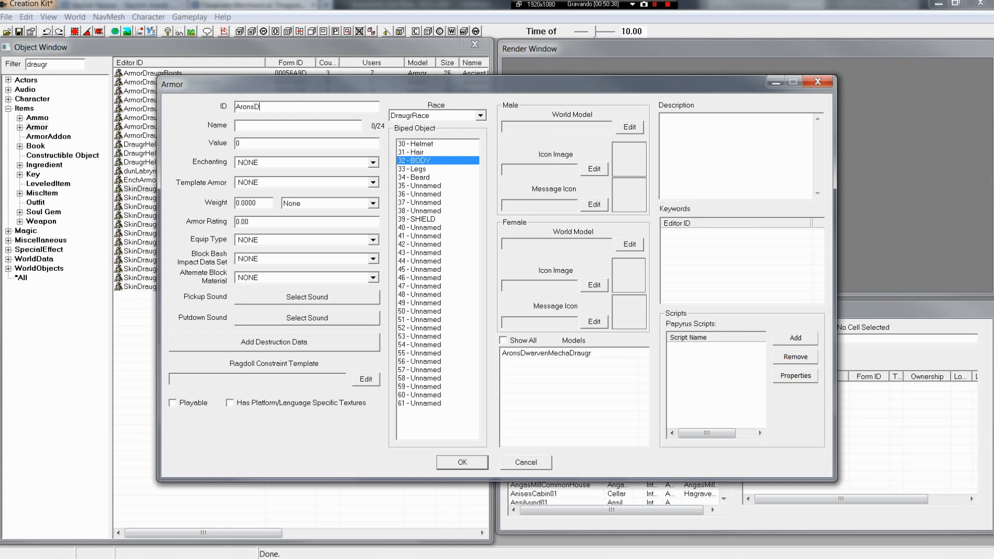
{"action": "type", "text": "ronsDwarvenMechaDraugrSkin"}
{"action": "left_click", "coordinate": [463, 464]}
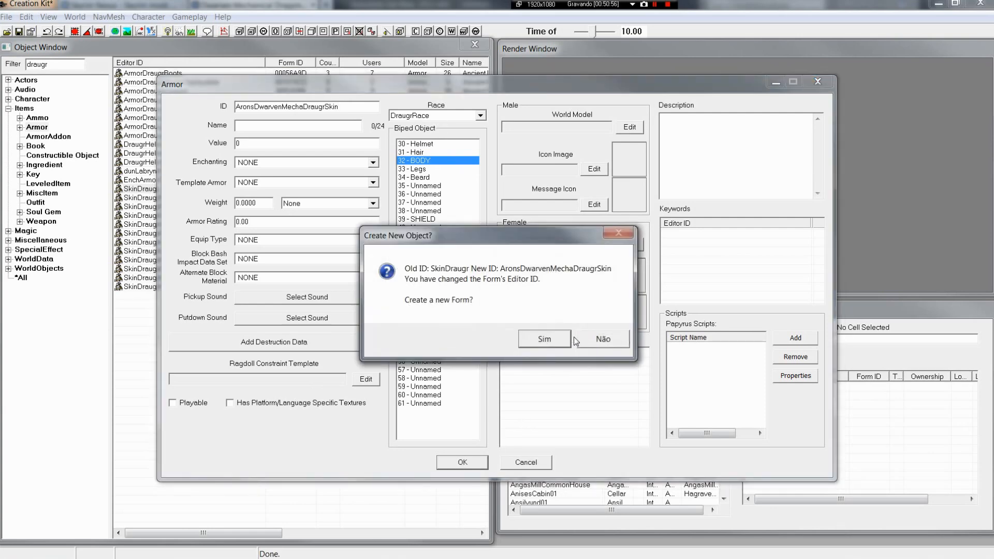
{"action": "left_click", "coordinate": [544, 339]}
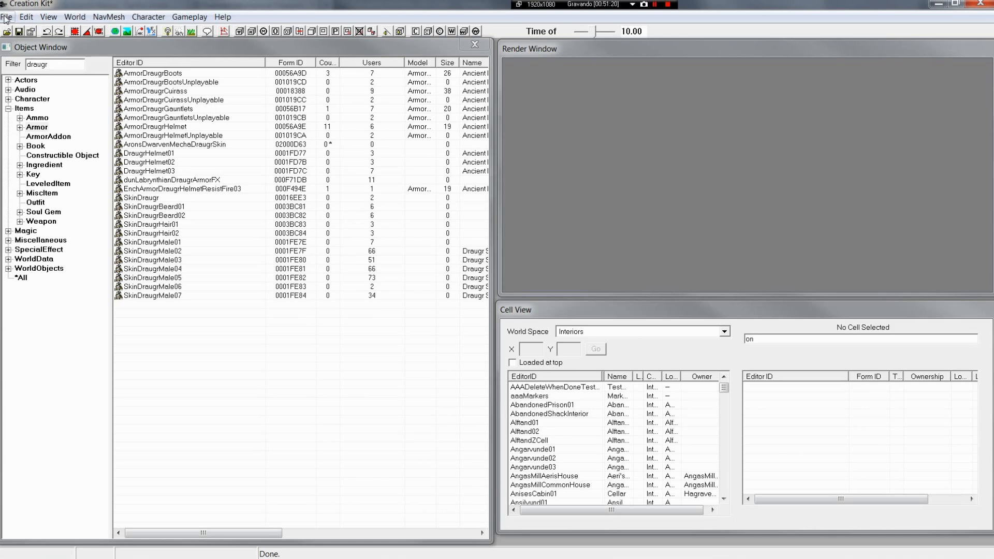
- Start saving the plugin in the Data folder and enter Aron'sDwarvenMechaDraugr as the file name
{"action": "left_click", "coordinate": [6, 17]}
{"action": "left_click", "coordinate": [23, 45]}
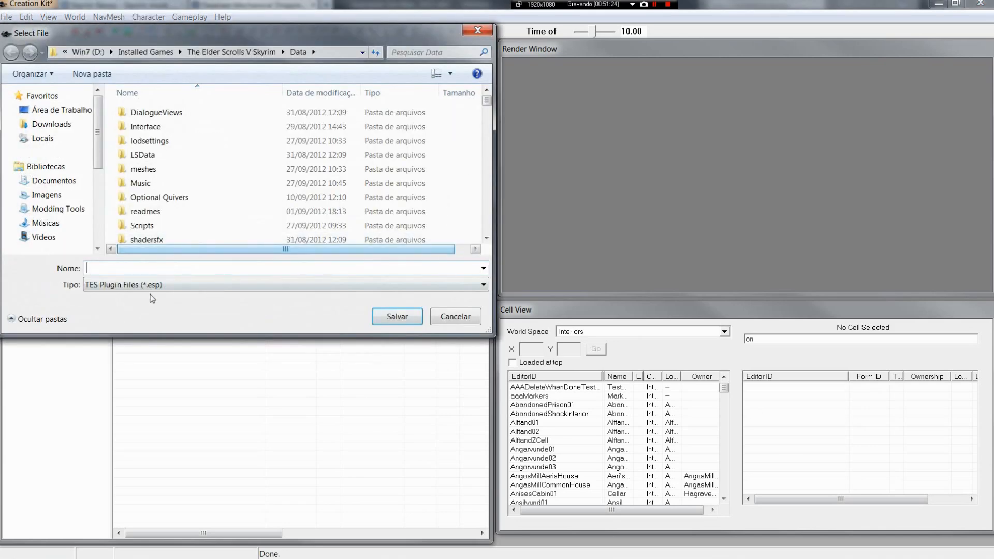
{"action": "type", "text": "Aro"}
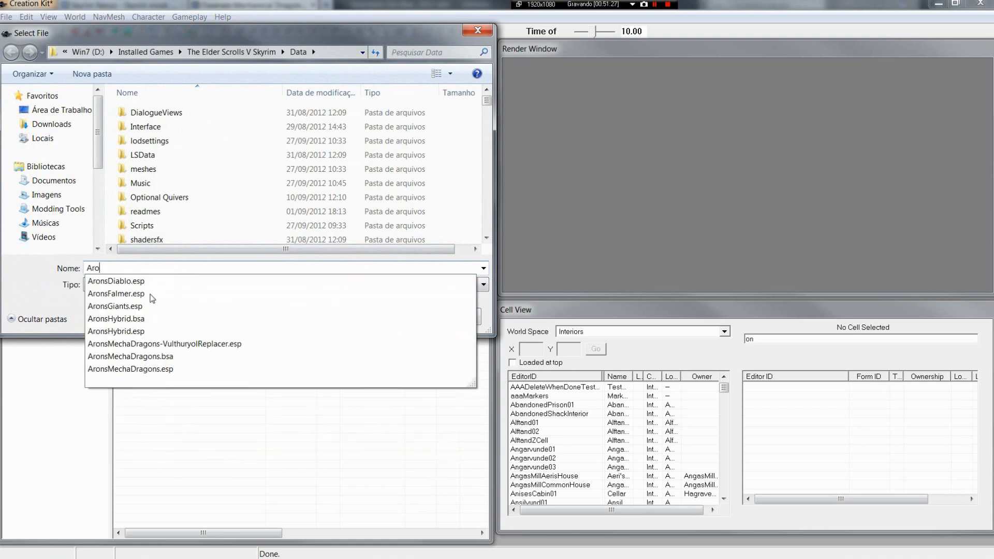
{"action": "type", "text": "nsDwarvenMechaDr"}
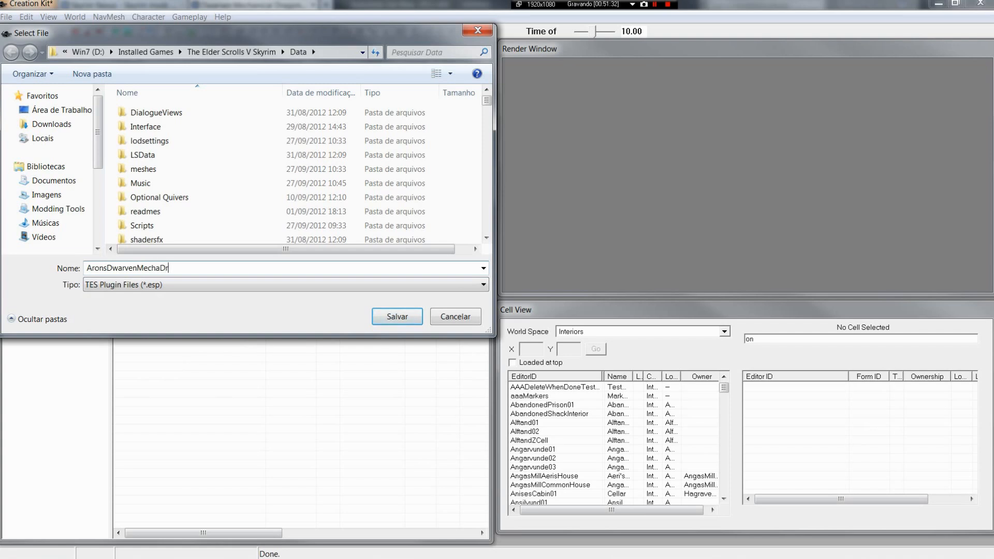
{"action": "type", "text": "augr"}
{"action": "key", "text": "BackSpace"}
{"action": "type", "text": "'s"}
- Check how the existing Arons plugins in the Skyrim Data folder are named
{"action": "left_click", "coordinate": [216, 228]}
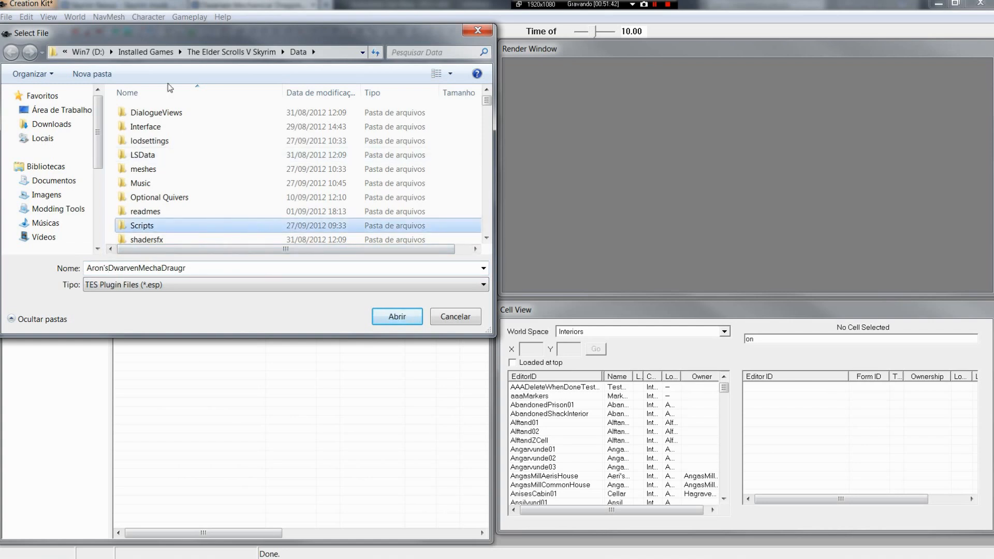
{"action": "left_click", "coordinate": [232, 51]}
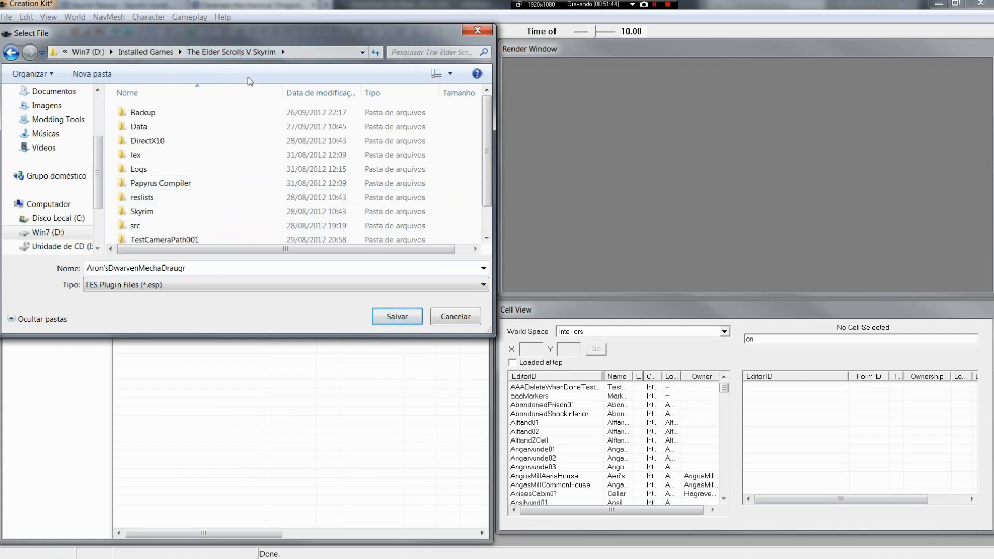
{"action": "double_click", "coordinate": [137, 127]}
{"action": "left_click", "coordinate": [179, 222]}
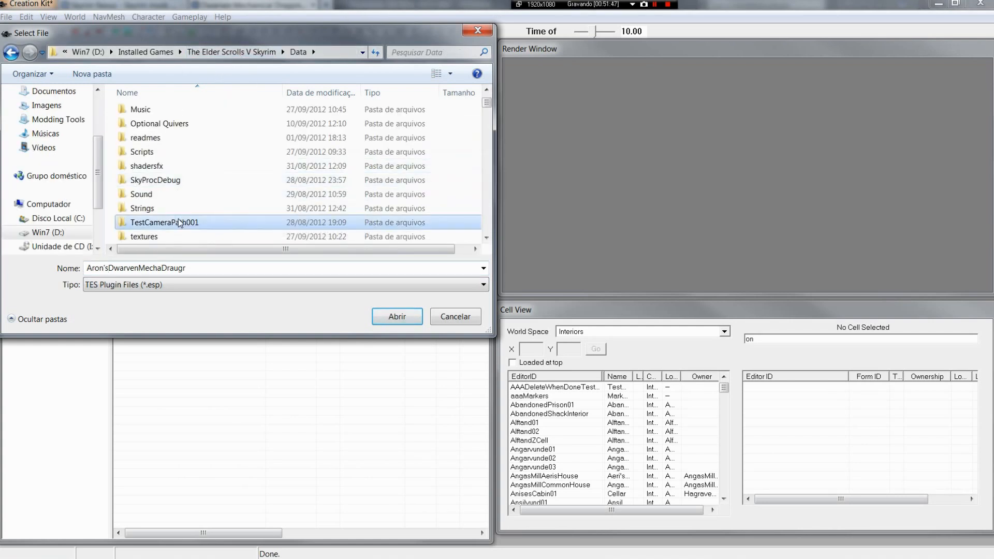
{"action": "key", "text": "a"}
{"action": "key", "text": "r"}
{"action": "key", "text": "r"}
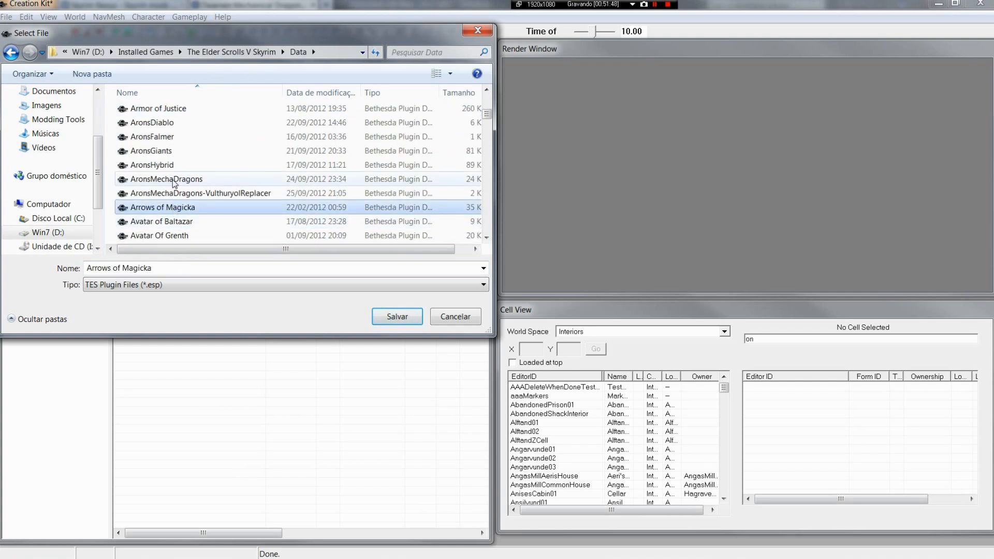
- Save the plugin as AronsDwarvenMechaDraugr, adapting the file name of the existing AronsMechaDragons plugin
{"action": "left_click", "coordinate": [174, 180]}
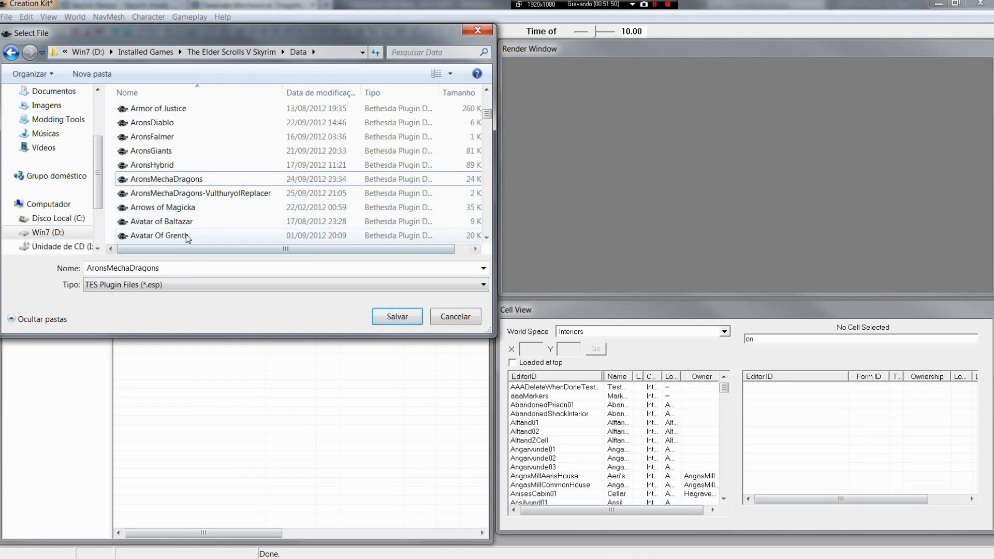
{"action": "left_click", "coordinate": [156, 268]}
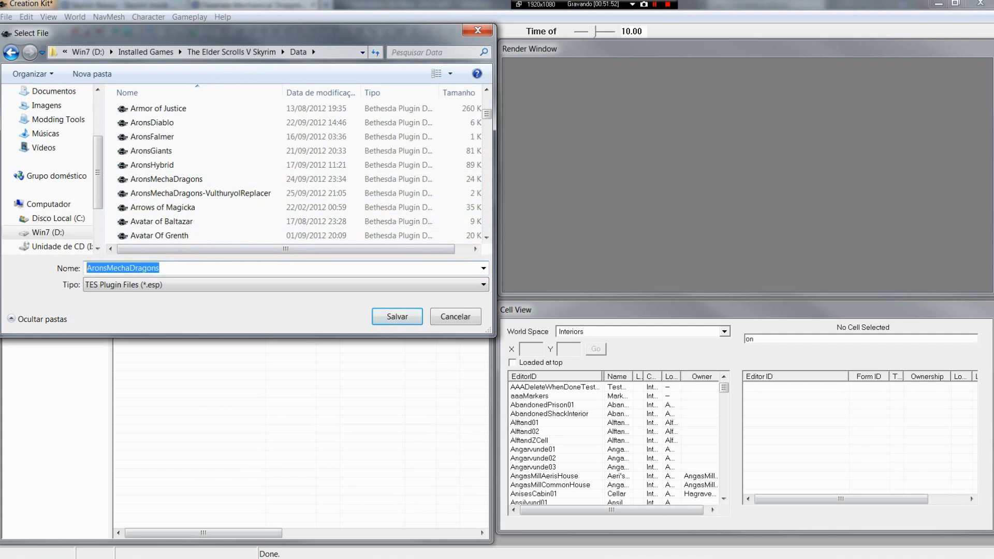
{"action": "left_click_drag", "start_coordinate": [159, 268], "coordinate": [99, 268]}
{"action": "type", "text": "DwarvenM"}
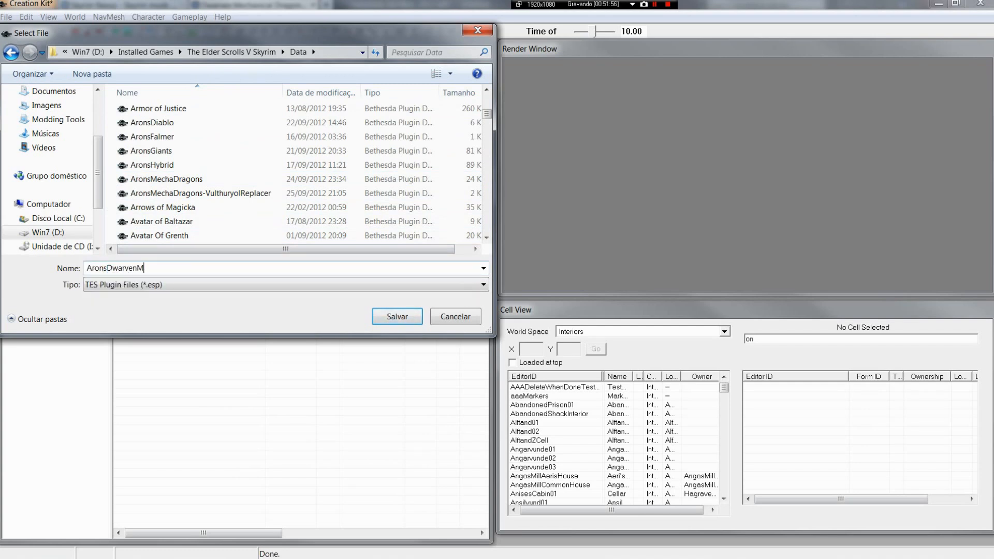
{"action": "type", "text": "echaDragon"}
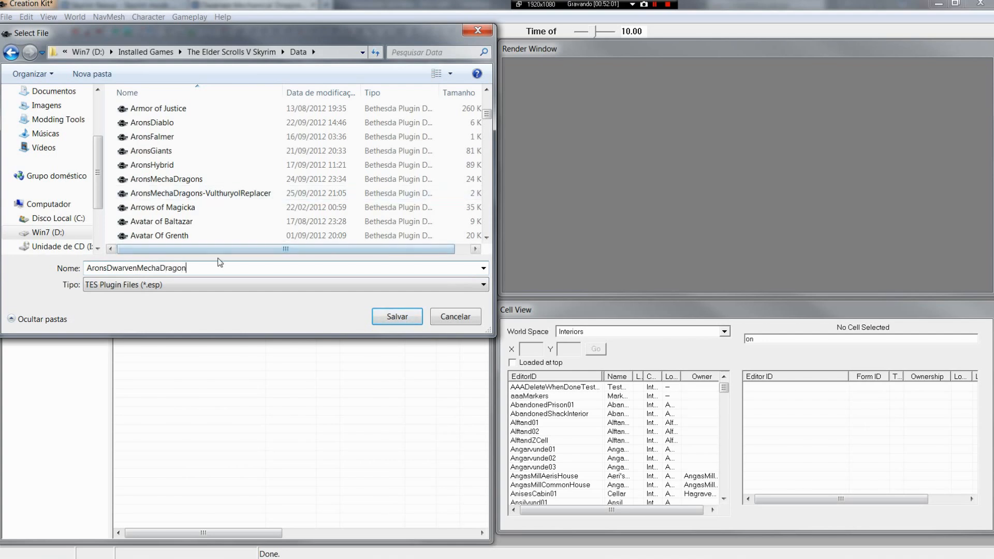
{"action": "key", "text": "shift+Left"}
{"action": "key", "text": "shift+Left"}
{"action": "key", "text": "shift+Left"}
{"action": "key", "text": "shift+Left"}
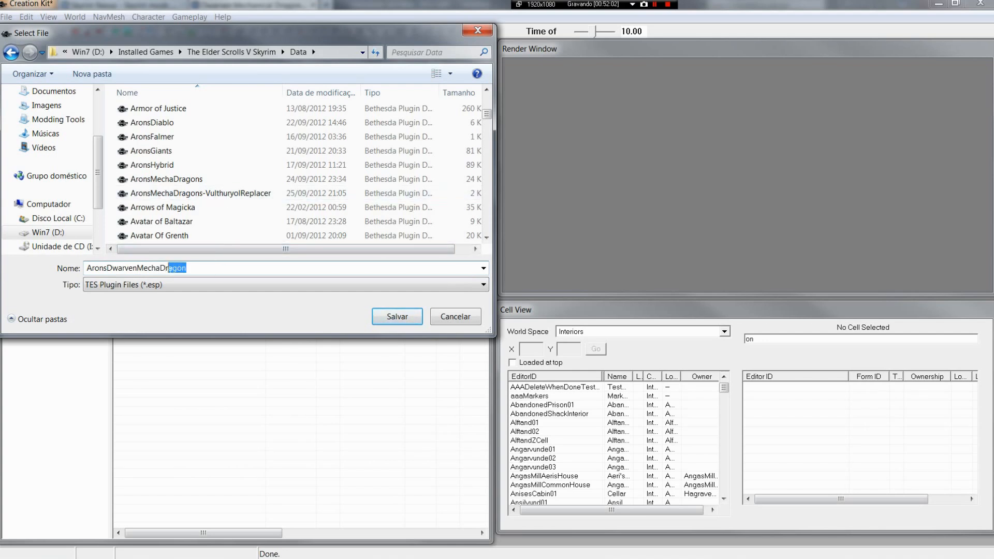
{"action": "type", "text": "augr"}
{"action": "left_click", "coordinate": [396, 317]}
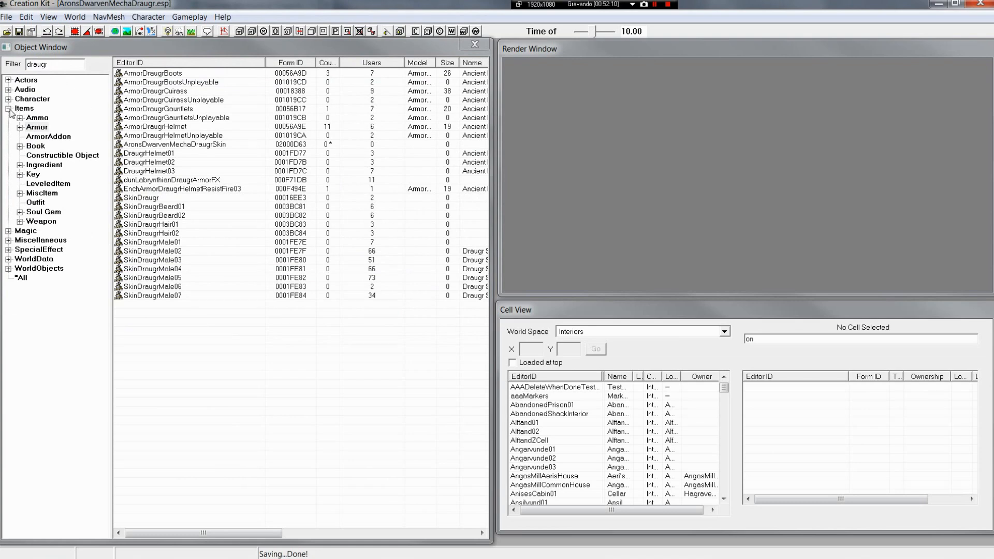
- Collapse the Items category and list the DraugrRace entries in the Actors category
{"action": "left_click", "coordinate": [9, 109]}
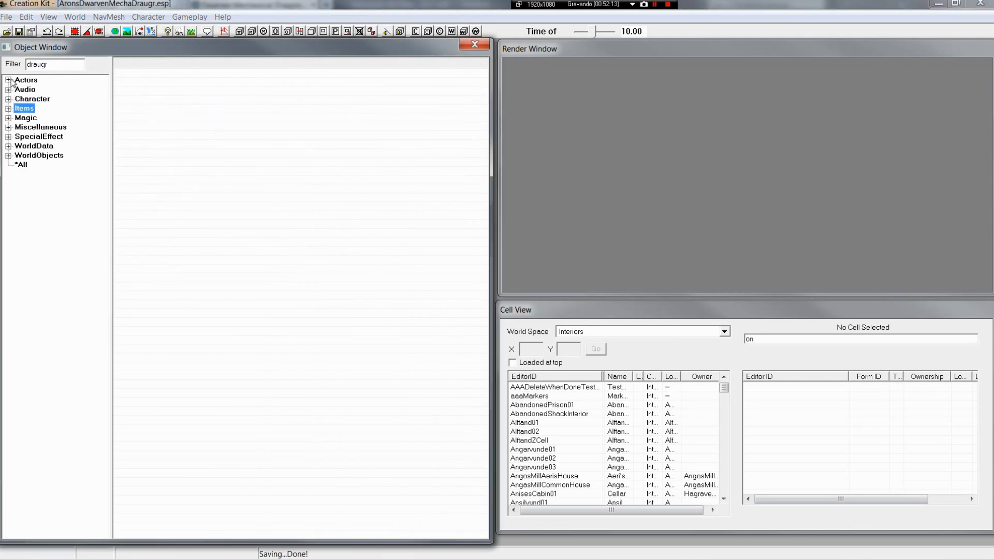
{"action": "left_click", "coordinate": [8, 89]}
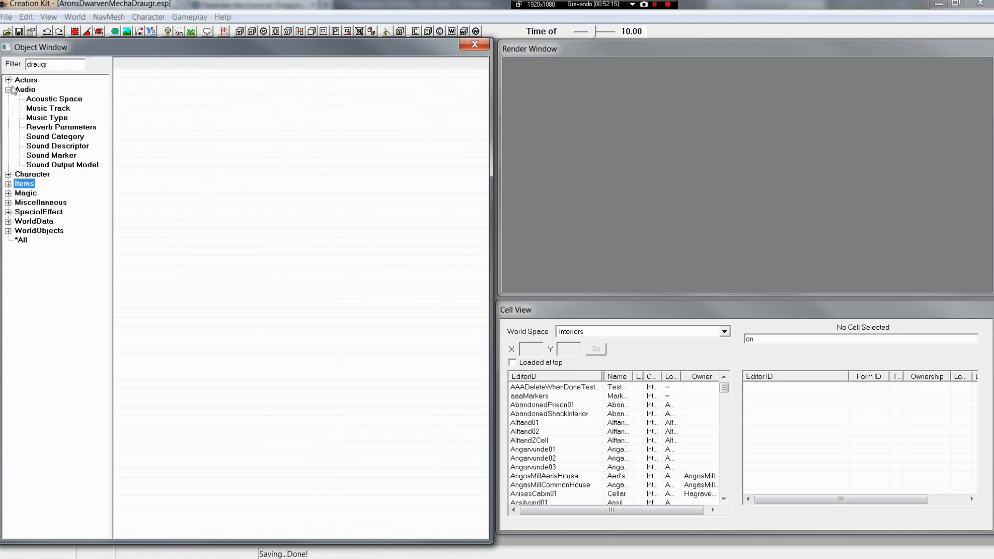
{"action": "left_click", "coordinate": [8, 89]}
{"action": "left_click", "coordinate": [8, 79]}
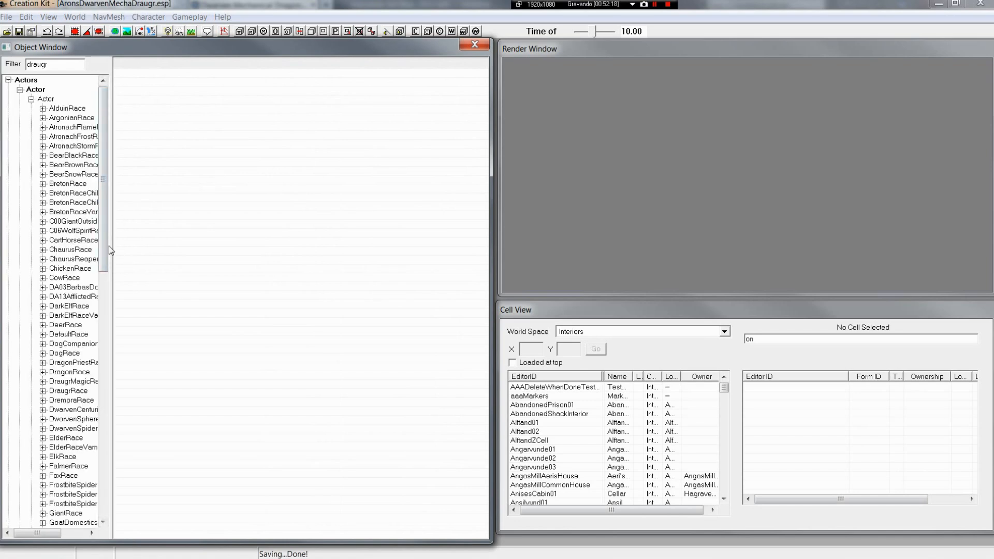
{"action": "left_click_drag", "start_coordinate": [102, 253], "coordinate": [94, 302]}
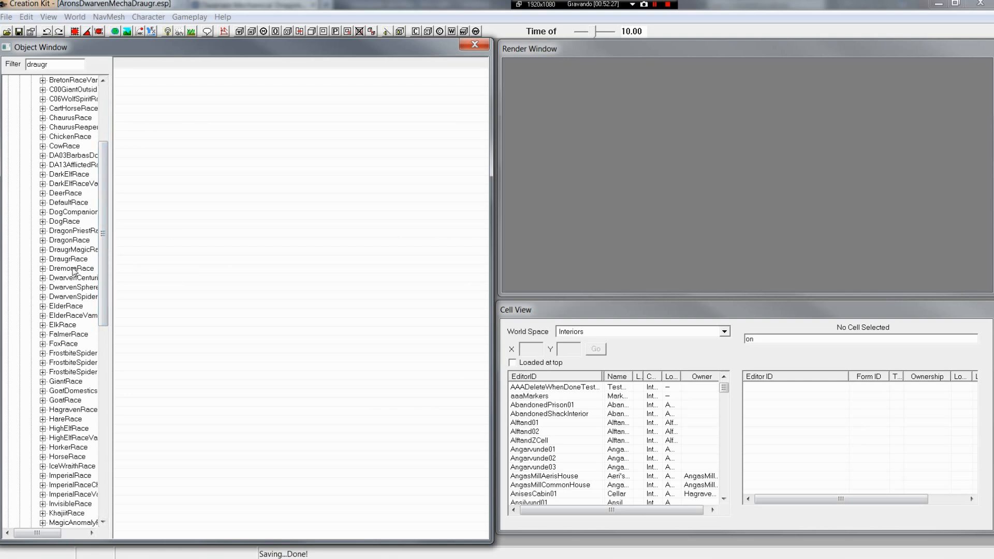
{"action": "left_click", "coordinate": [77, 260]}
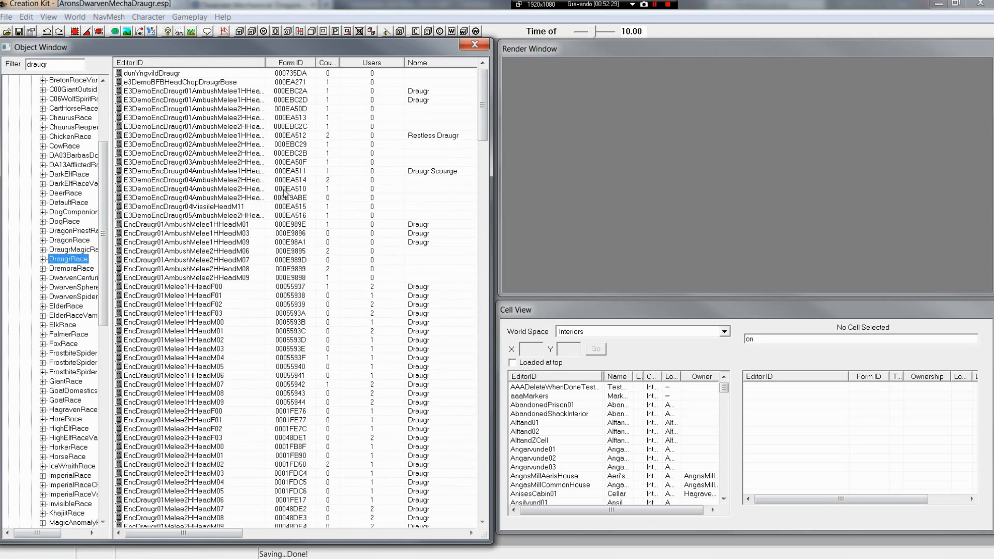
- Find the Draugr Death Overlord actor EncDraugr05Boss2HEbony among the DraugrRace actors and open it for editing
{"action": "left_click_drag", "start_coordinate": [483, 106], "coordinate": [415, 302]}
{"action": "right_click", "coordinate": [242, 243]}
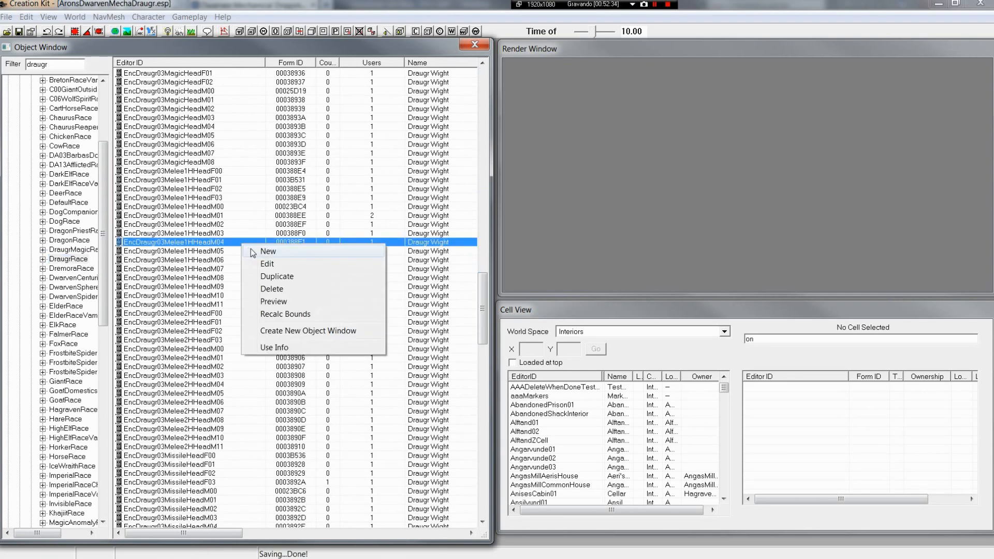
{"action": "left_click", "coordinate": [218, 269]}
{"action": "scroll", "coordinate": [218, 271], "scroll_direction": "down", "scroll_amount": 6}
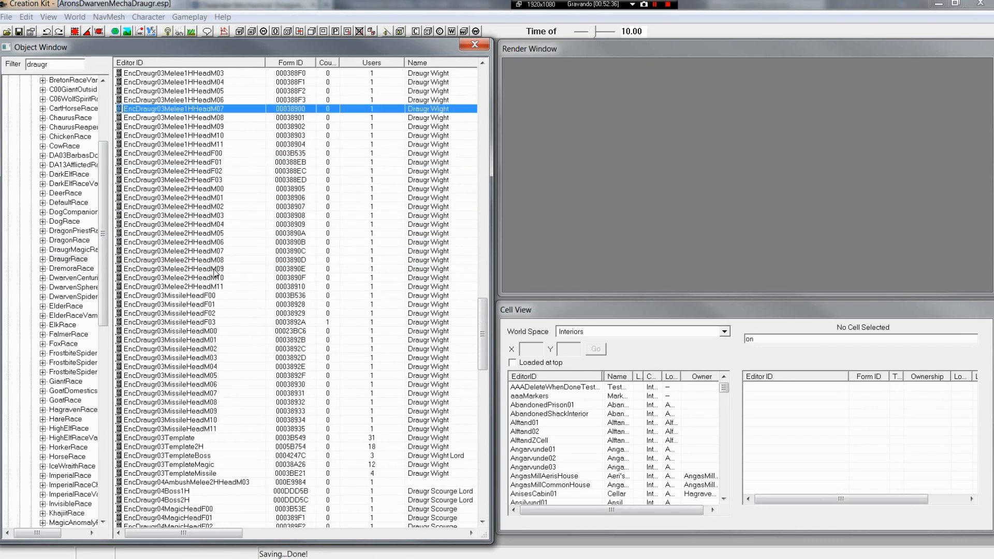
{"action": "scroll", "coordinate": [215, 272], "scroll_direction": "down", "scroll_amount": 20}
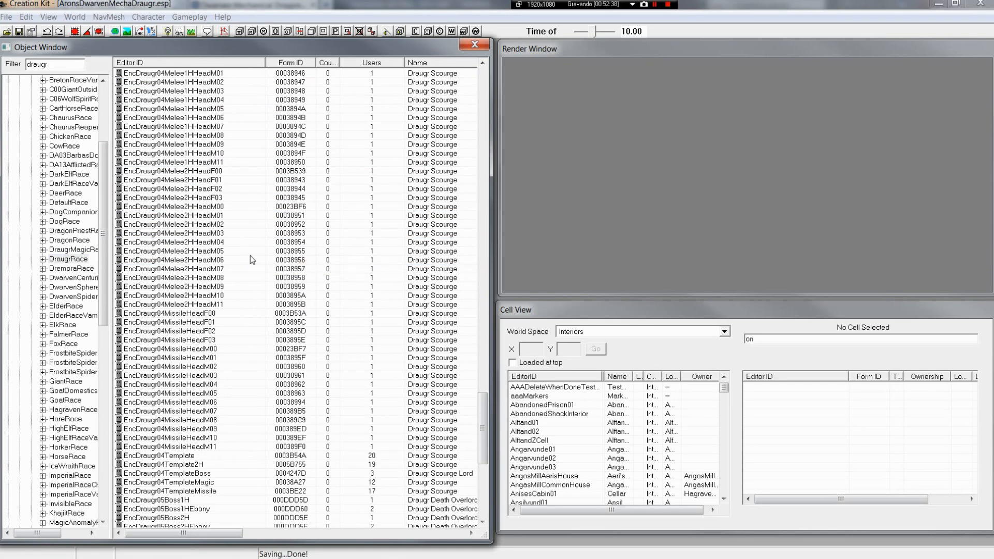
{"action": "scroll", "coordinate": [195, 360], "scroll_direction": "down", "scroll_amount": 3}
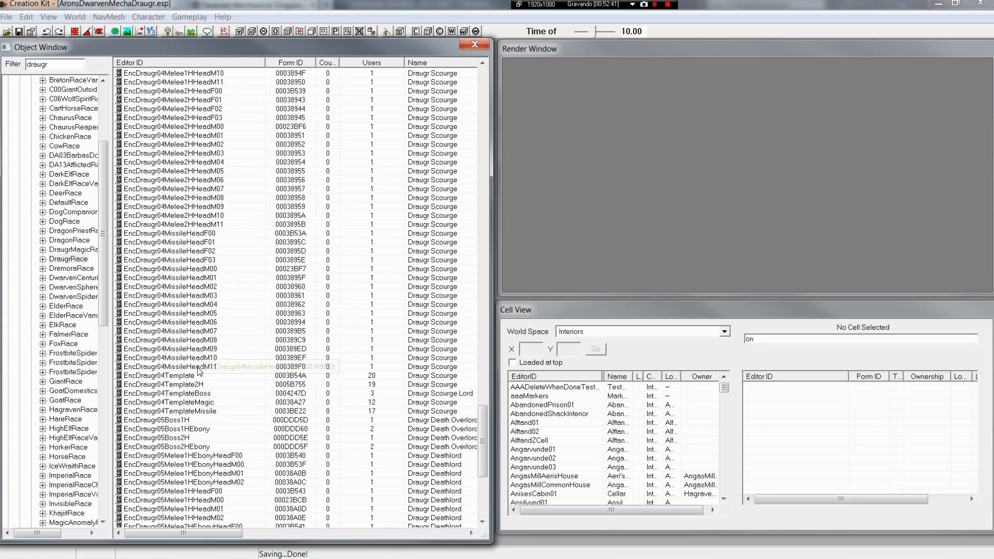
{"action": "left_click", "coordinate": [196, 448]}
{"action": "right_click", "coordinate": [179, 450]}
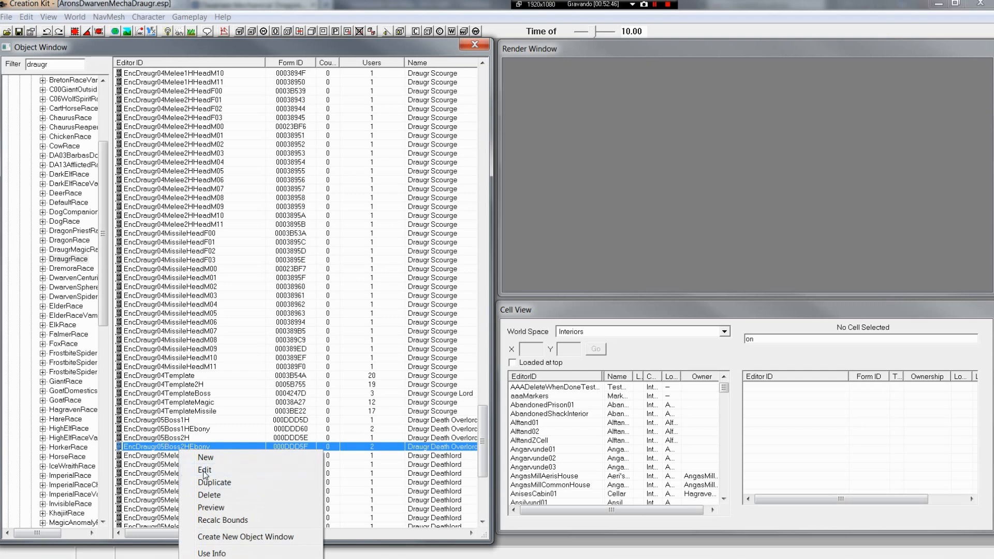
{"action": "left_click", "coordinate": [206, 469]}
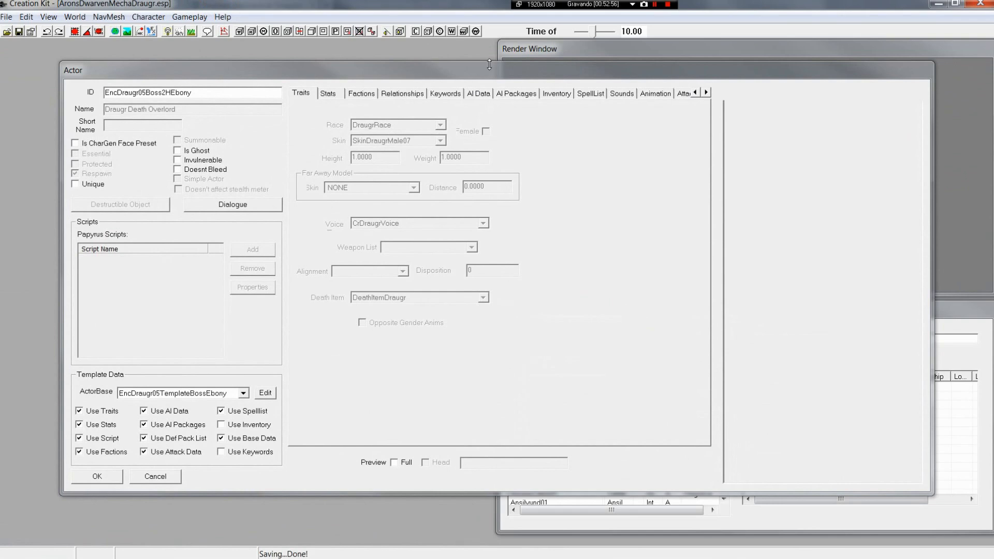
- Turn on the full preview of the actor and examine its front and upper body up close
{"action": "left_click", "coordinate": [391, 463]}
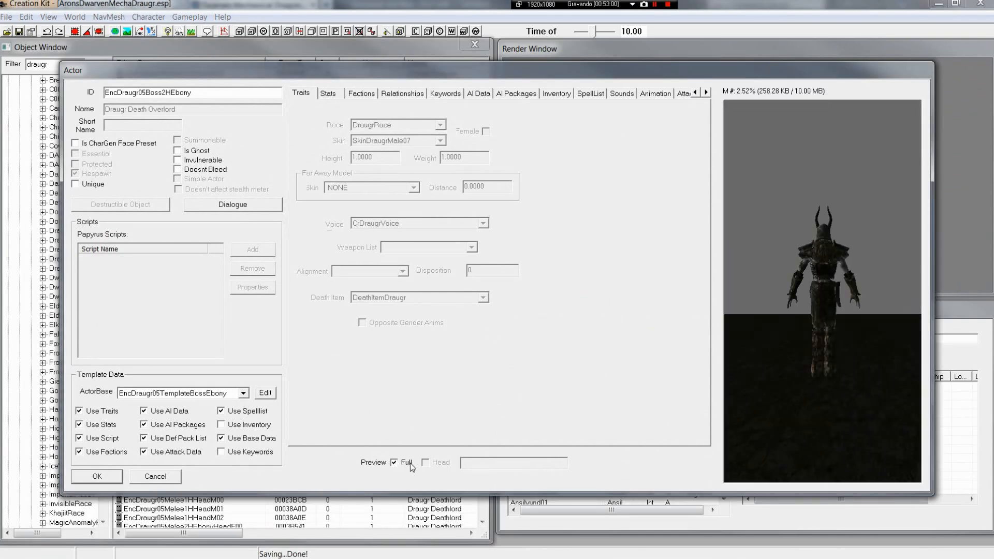
{"action": "left_click_drag", "start_coordinate": [889, 281], "coordinate": [761, 306]}
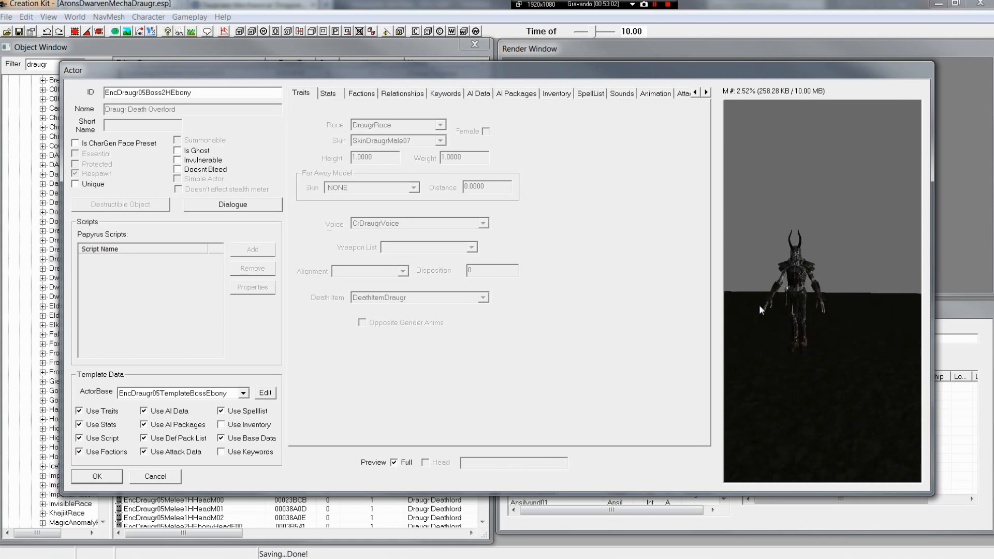
{"action": "scroll", "coordinate": [792, 309], "scroll_direction": "up", "scroll_amount": 4}
{"action": "scroll", "coordinate": [821, 311], "scroll_direction": "down", "scroll_amount": 3}
{"action": "scroll", "coordinate": [831, 317], "scroll_direction": "up", "scroll_amount": 6}
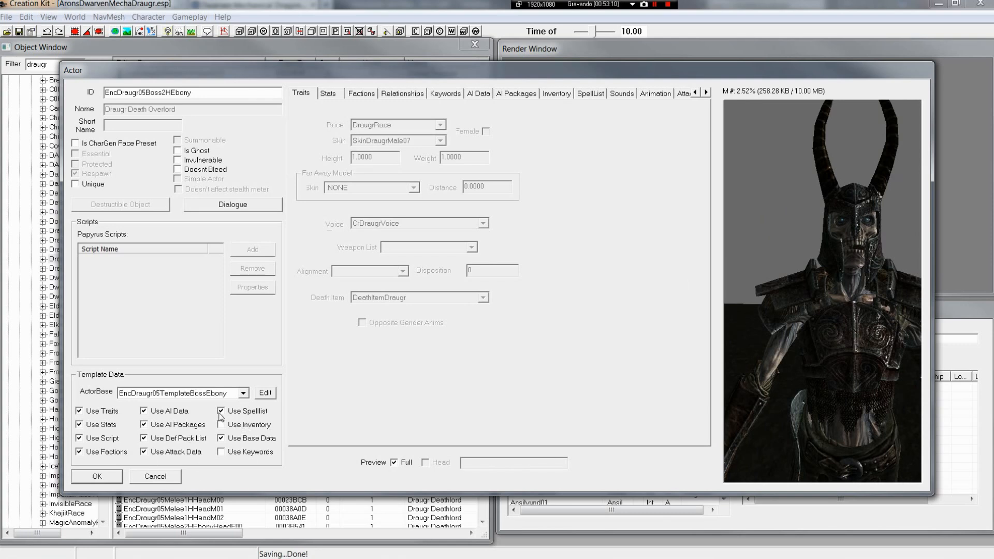
- Disable all inherited template data options of the actor, including traits, stats, script, factions, AI data, AI packages, attack data, spell list and base data
{"action": "left_click", "coordinate": [222, 412]}
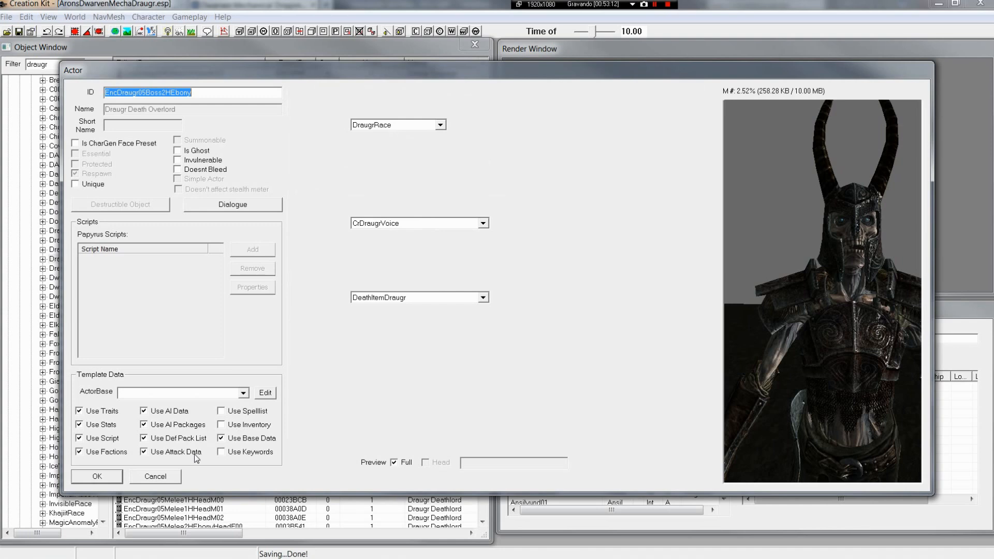
{"action": "left_click", "coordinate": [144, 440]}
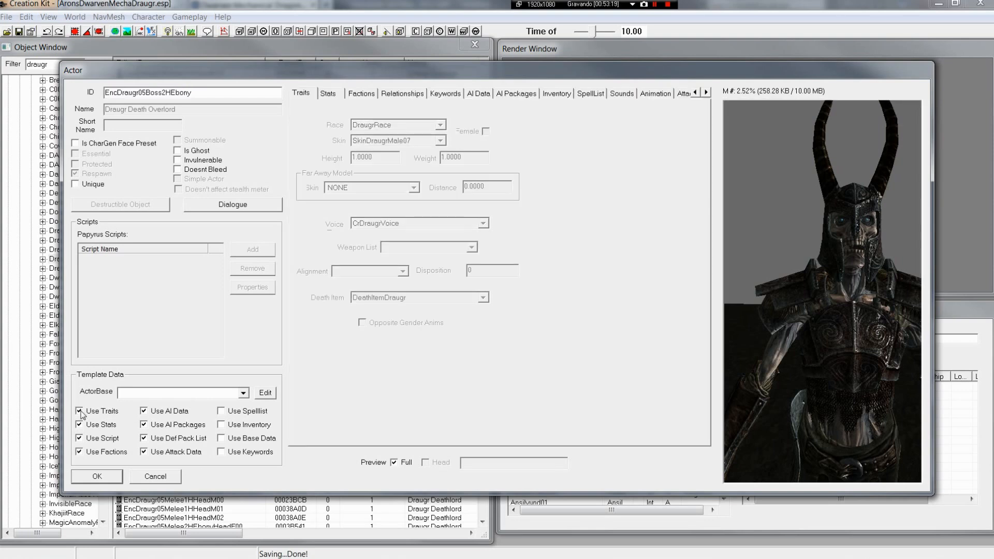
{"action": "left_click", "coordinate": [80, 438]}
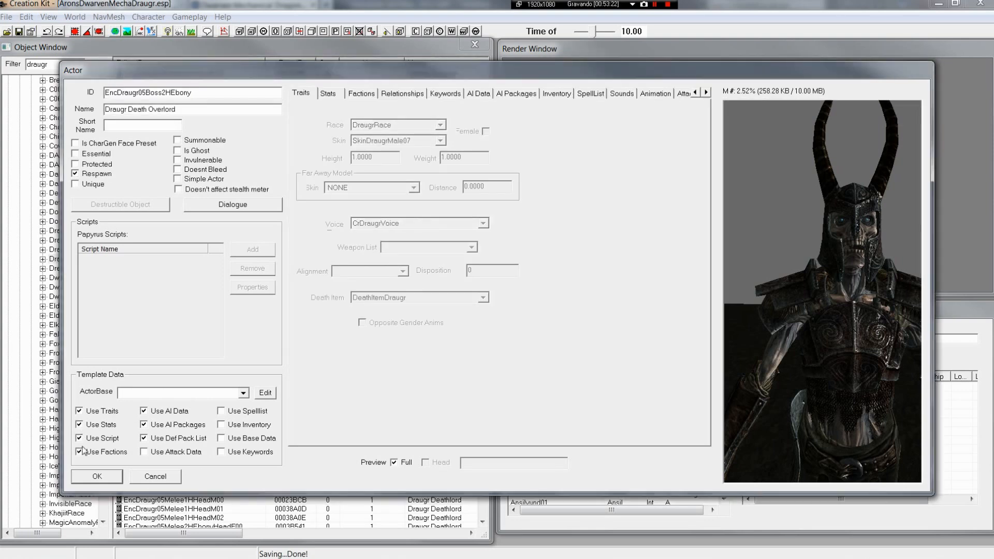
{"action": "left_click", "coordinate": [80, 451]}
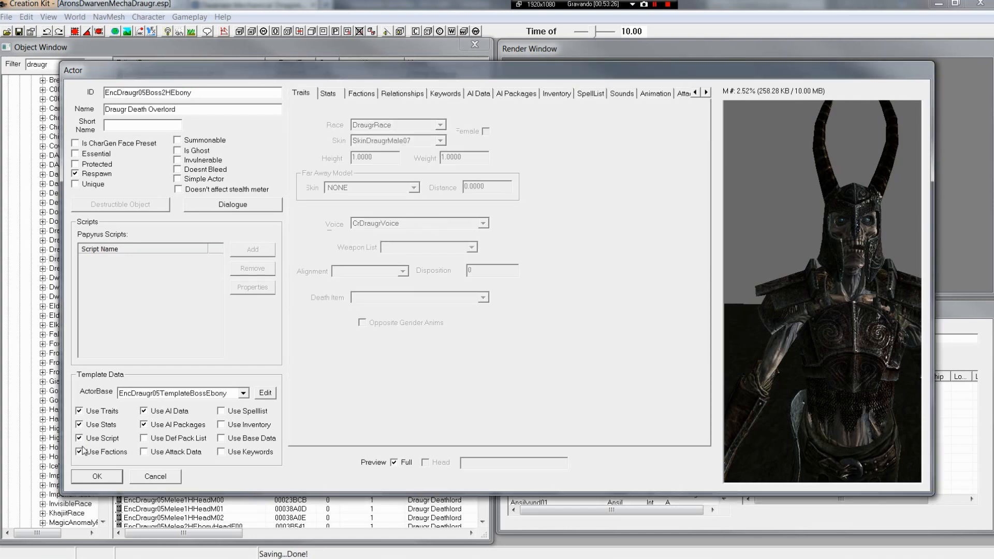
{"action": "left_click", "coordinate": [80, 451]}
{"action": "left_click", "coordinate": [79, 451]}
{"action": "left_click", "coordinate": [83, 448]}
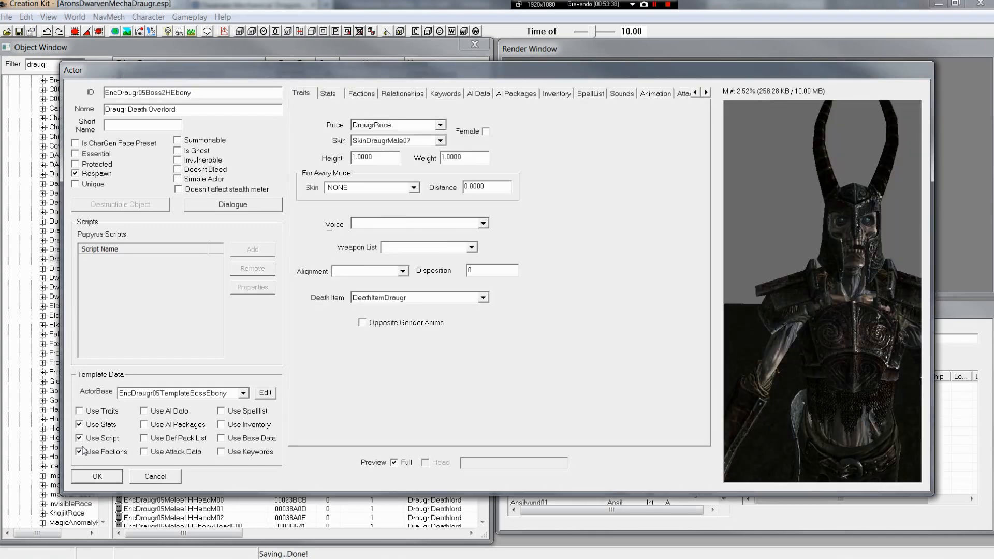
{"action": "left_click", "coordinate": [79, 425]}
{"action": "left_click", "coordinate": [81, 439]}
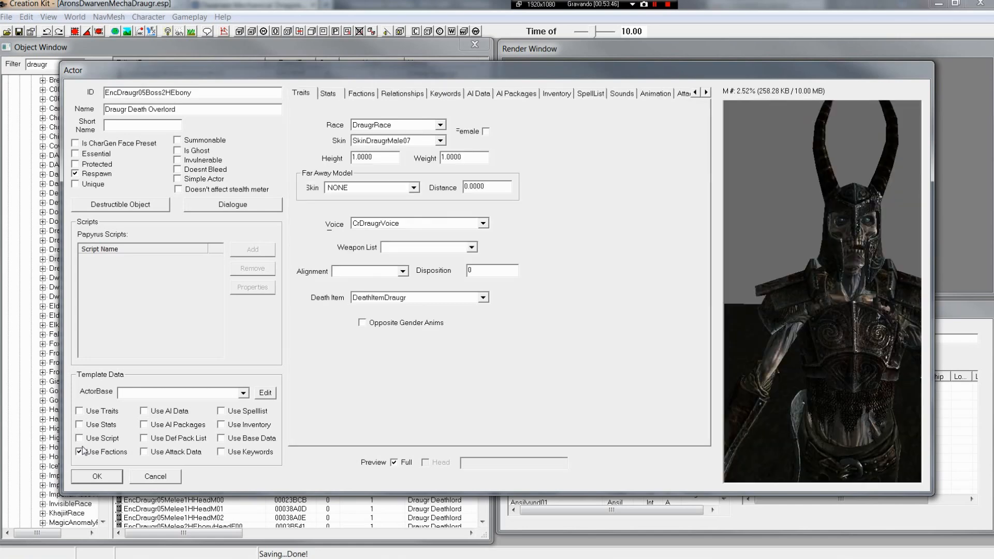
{"action": "left_click", "coordinate": [81, 452]}
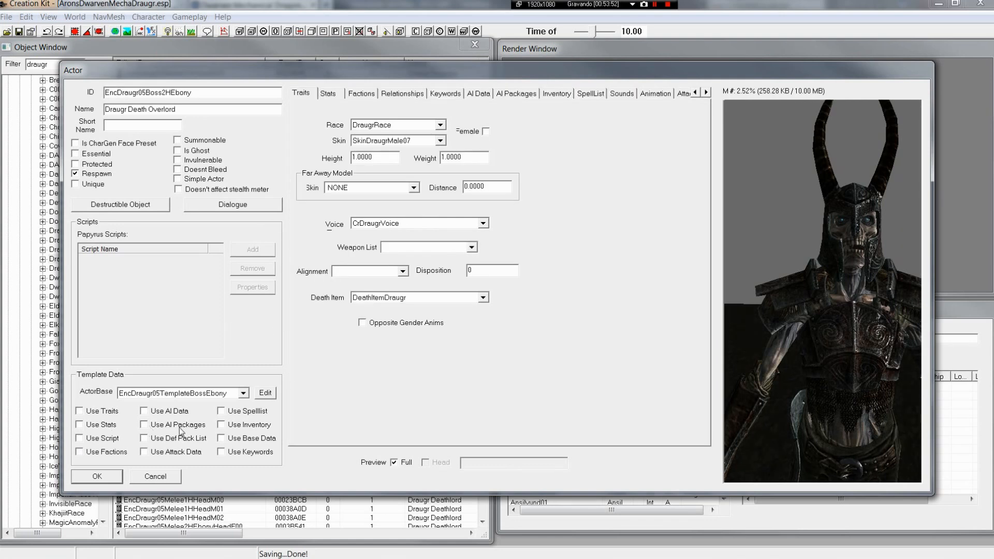
- Assign the AronsDwarvenMechaDraugrSkin armor as the actor's skin in place of the default draugr skin
{"action": "left_click", "coordinate": [440, 141]}
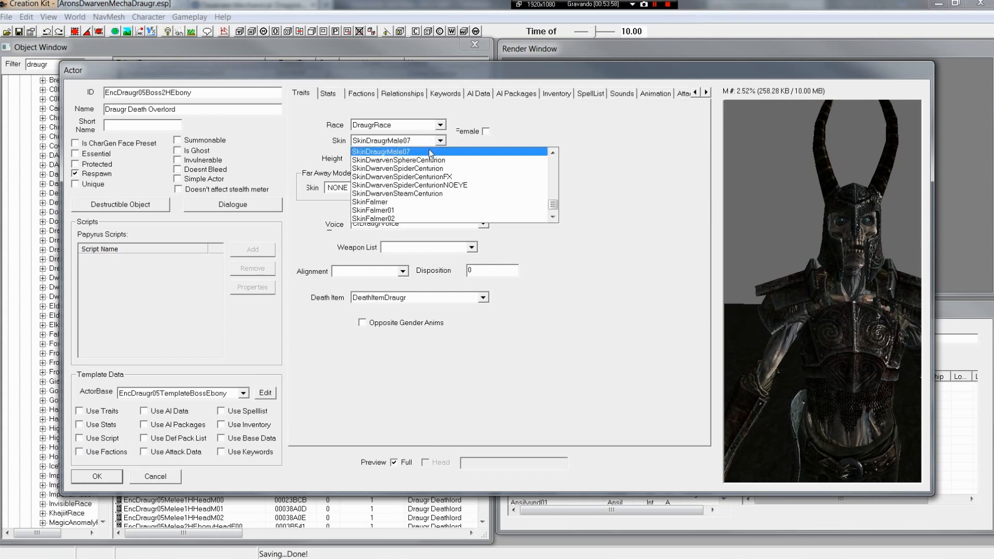
{"action": "left_click", "coordinate": [430, 152]}
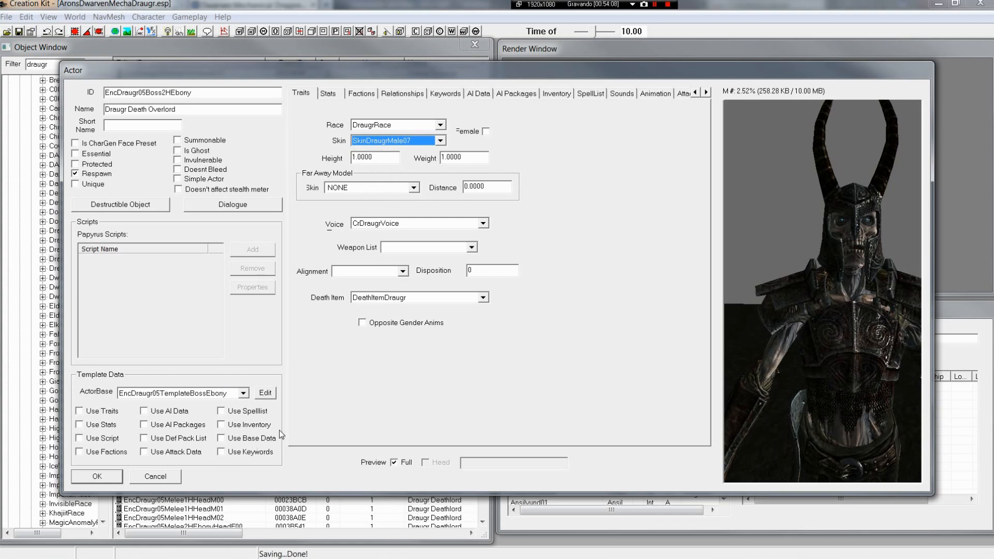
{"action": "left_click", "coordinate": [656, 289]}
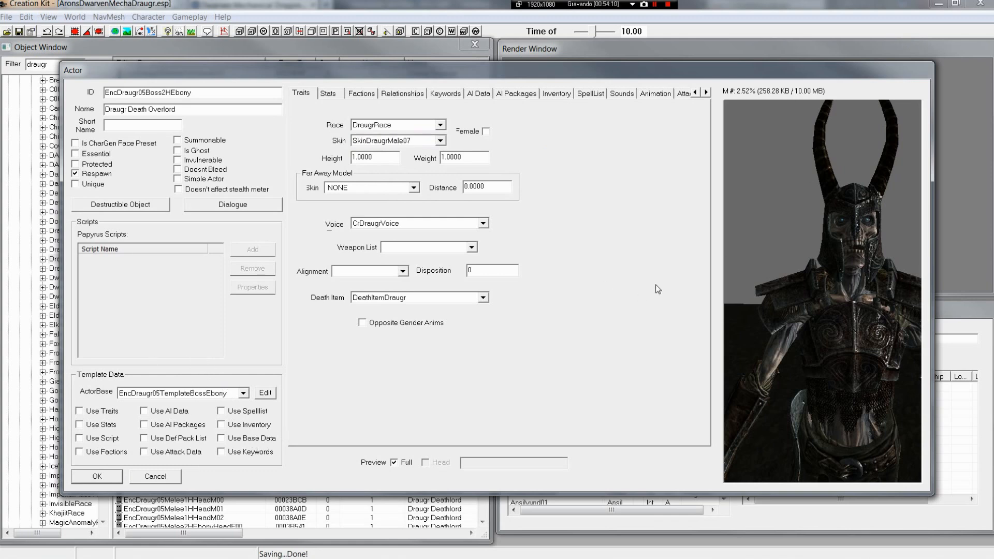
{"action": "left_click_drag", "start_coordinate": [857, 253], "coordinate": [858, 244]}
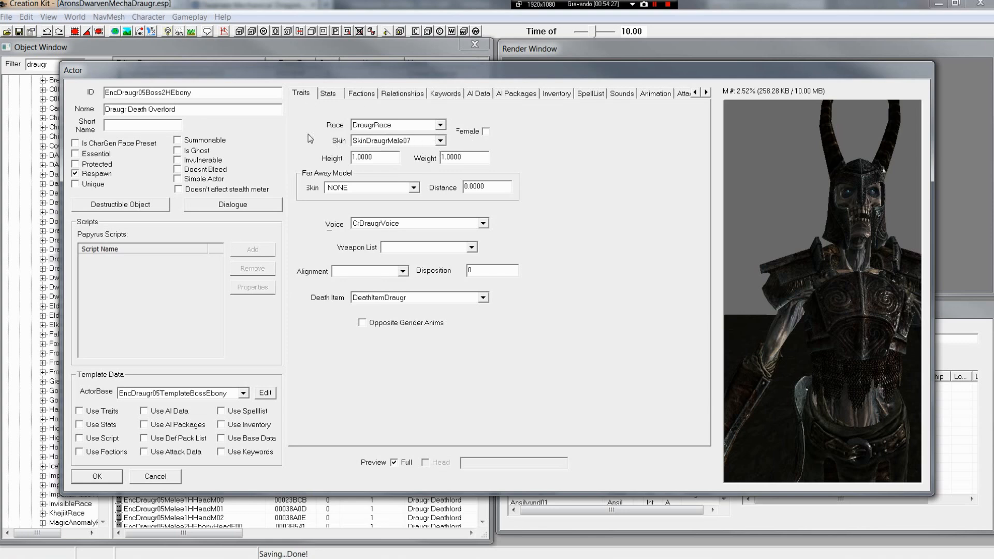
{"action": "left_click", "coordinate": [440, 141]}
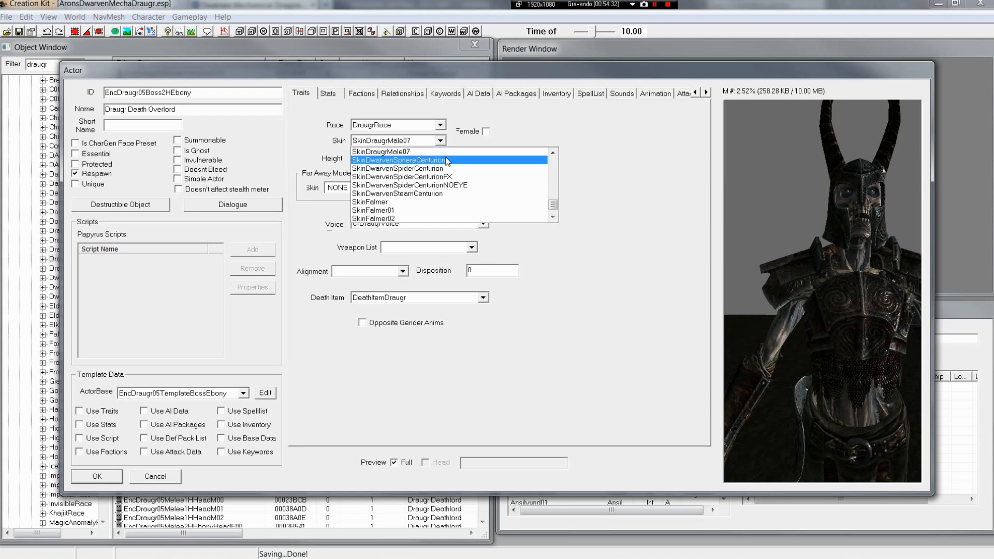
{"action": "type", "text": "aro"}
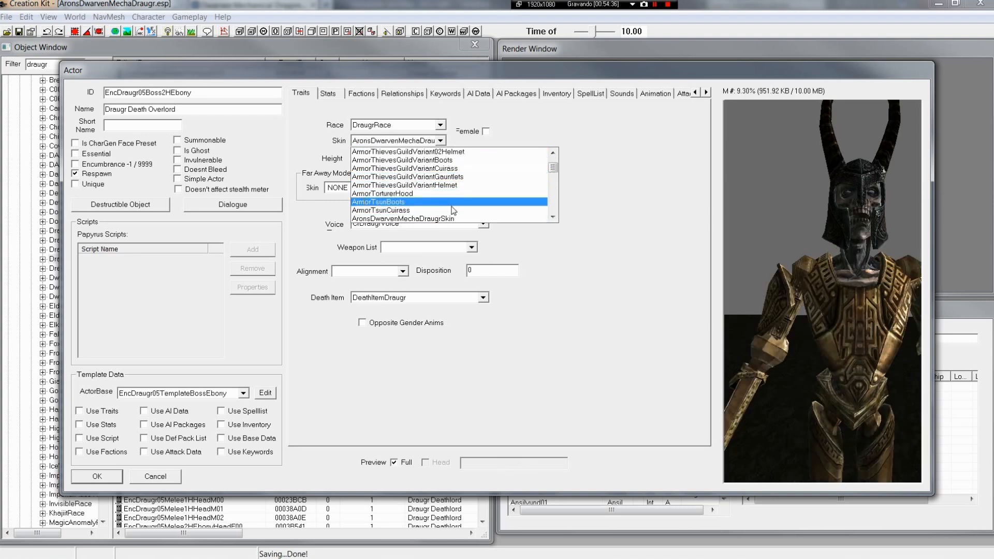
- Inspect the reskinned actor in the preview and set its height to 0.9
{"action": "left_click", "coordinate": [859, 271]}
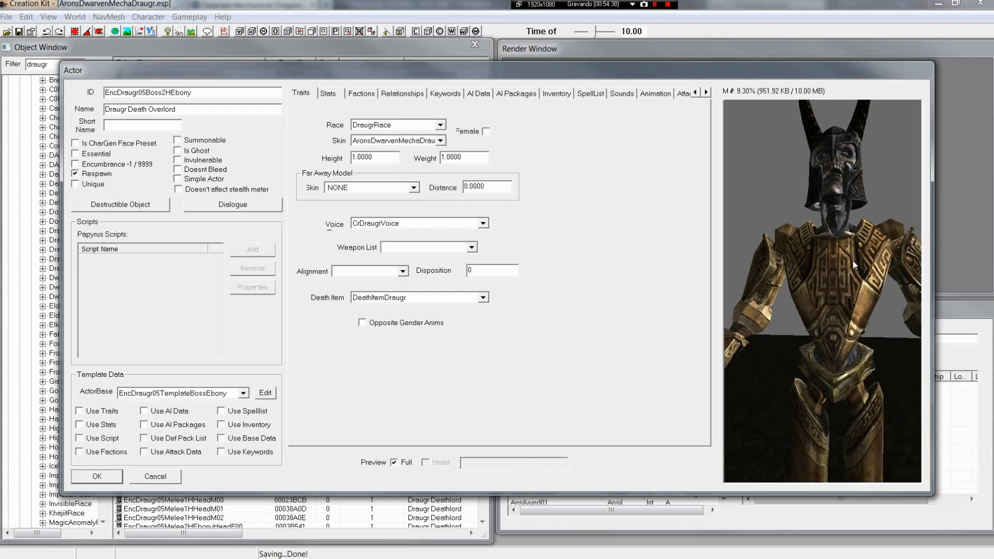
{"action": "scroll", "coordinate": [843, 284], "scroll_direction": "up", "scroll_amount": 2}
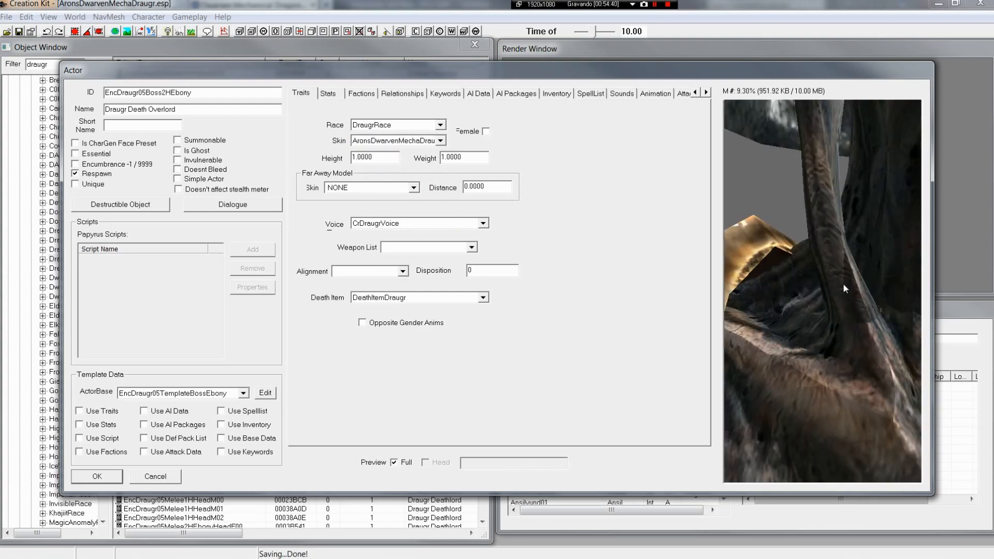
{"action": "scroll", "coordinate": [844, 284], "scroll_direction": "down", "scroll_amount": 2}
{"action": "mouse_move", "coordinate": [844, 285]}
{"action": "middle_mouse_down"}
{"action": "mouse_move", "coordinate": [860, 234]}
{"action": "mouse_move", "coordinate": [849, 278]}
{"action": "middle_mouse_up"}
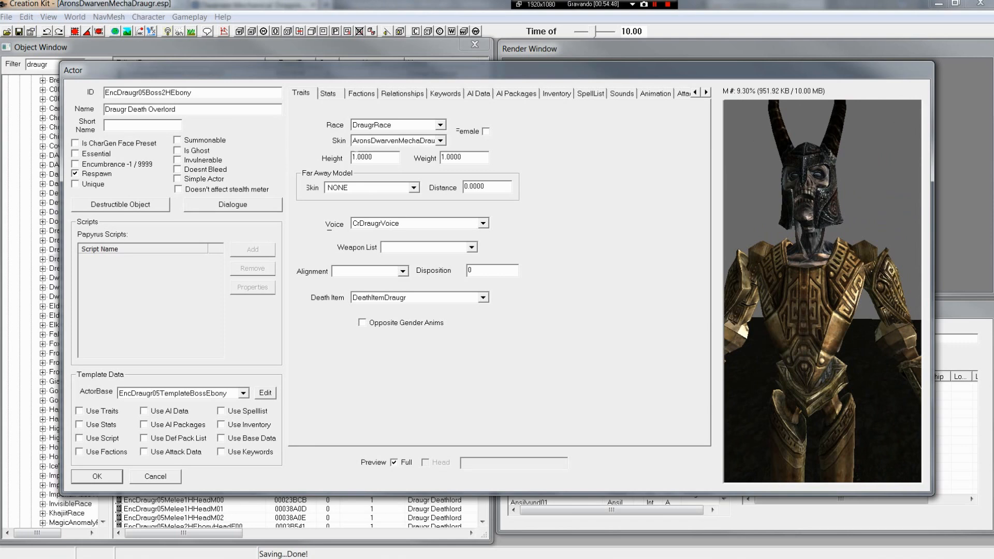
{"action": "left_click_drag", "start_coordinate": [352, 157], "coordinate": [355, 157]}
{"action": "type", "text": "0."}
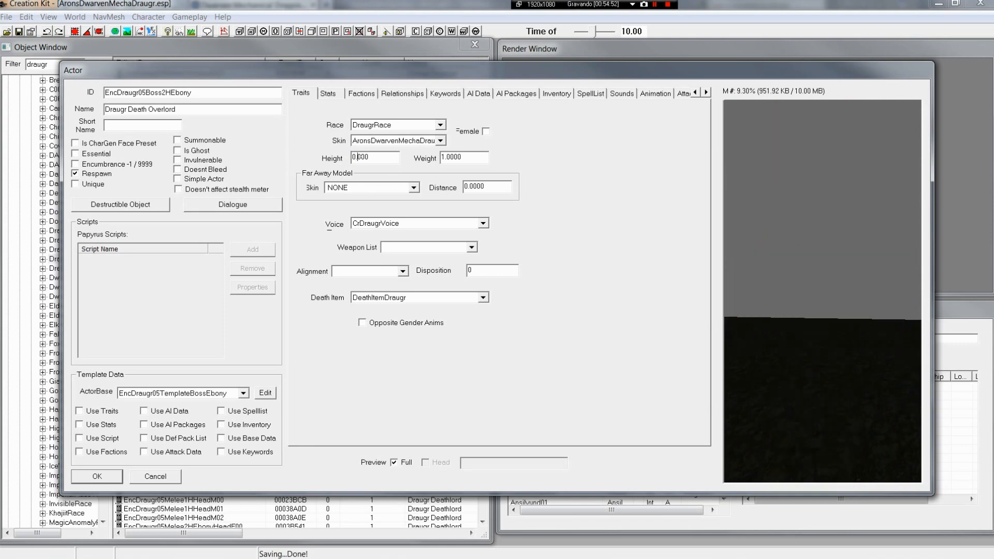
{"action": "type", "text": "9"}
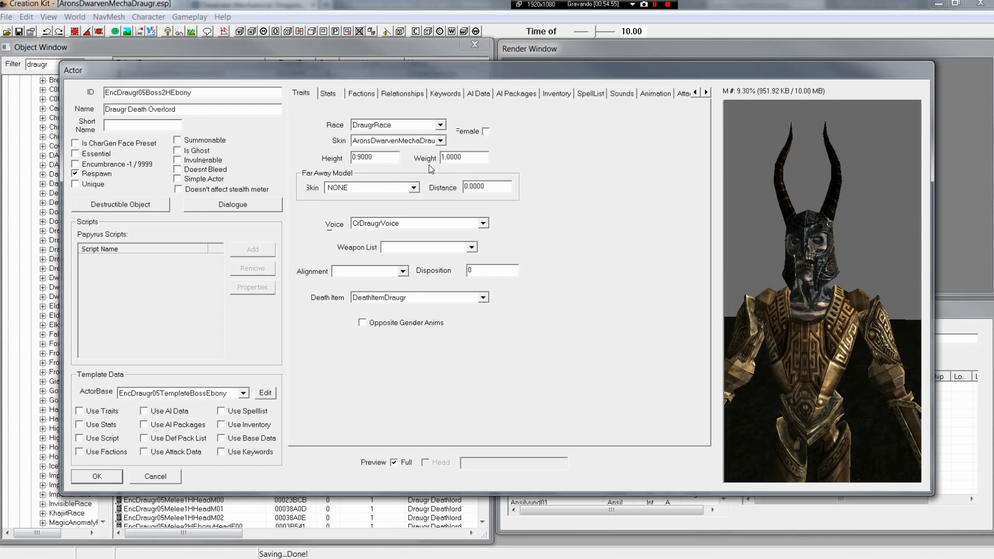
- Browse the available voice types and set the actor's voice to MaleDarkElf
{"action": "left_click", "coordinate": [395, 226]}
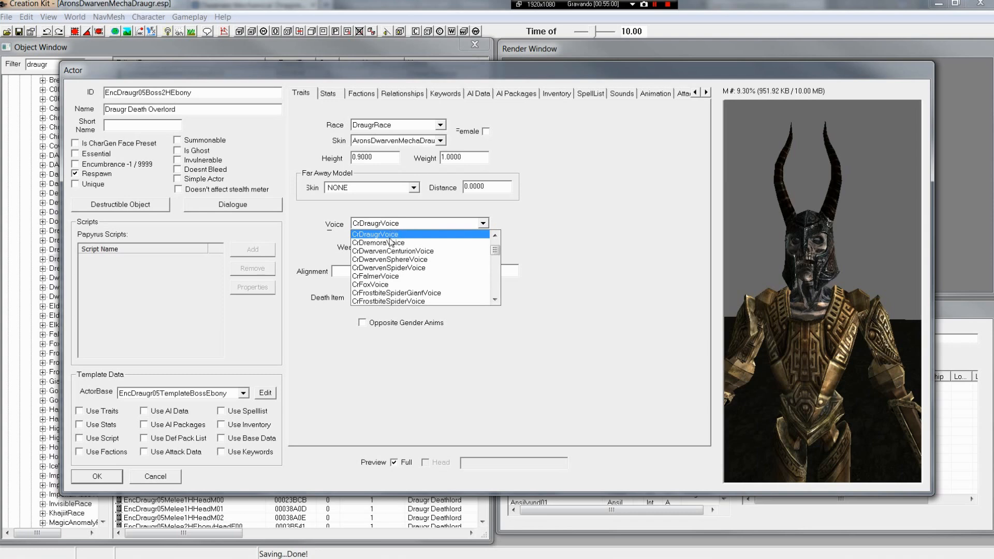
{"action": "scroll", "coordinate": [396, 262], "scroll_direction": "down", "scroll_amount": 1}
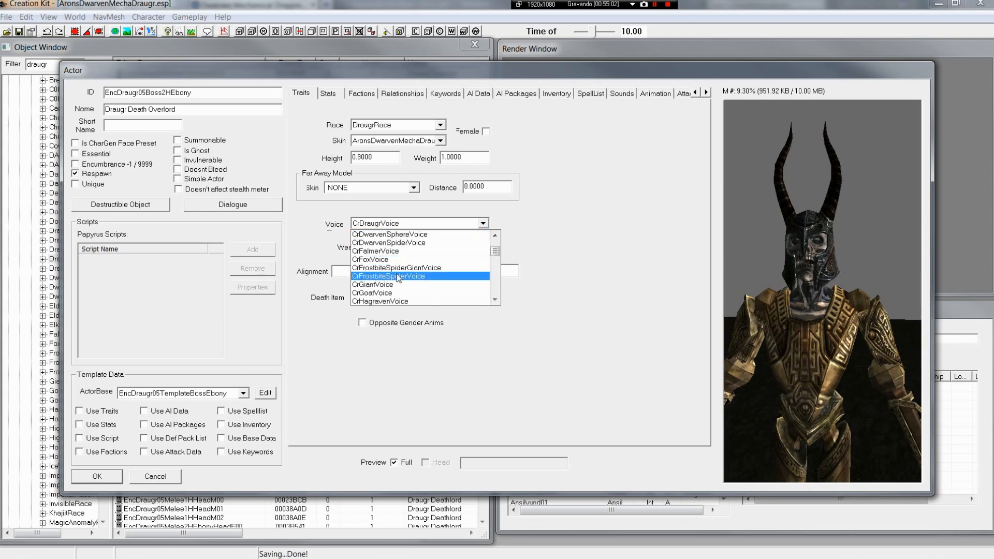
{"action": "scroll", "coordinate": [386, 274], "scroll_direction": "down", "scroll_amount": 2}
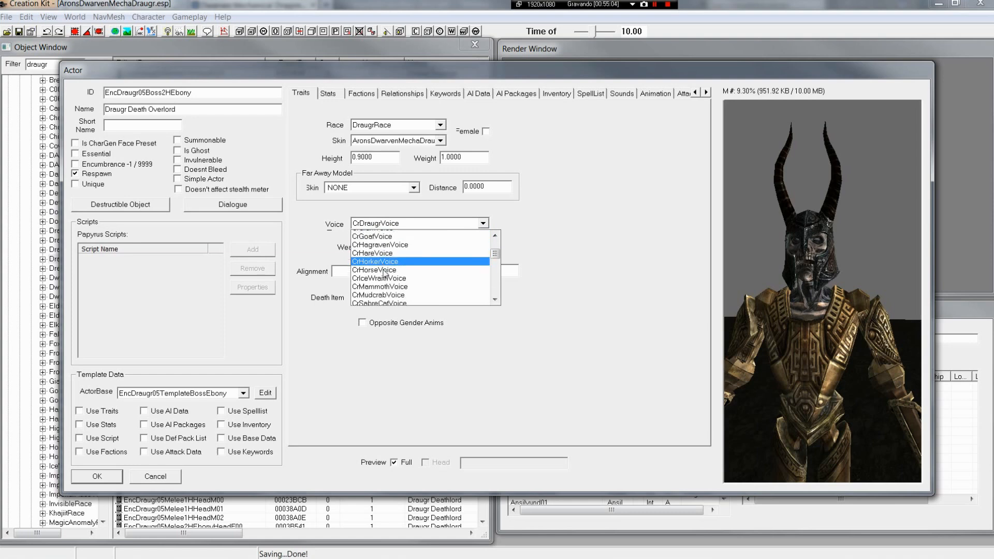
{"action": "scroll", "coordinate": [399, 272], "scroll_direction": "down", "scroll_amount": 2}
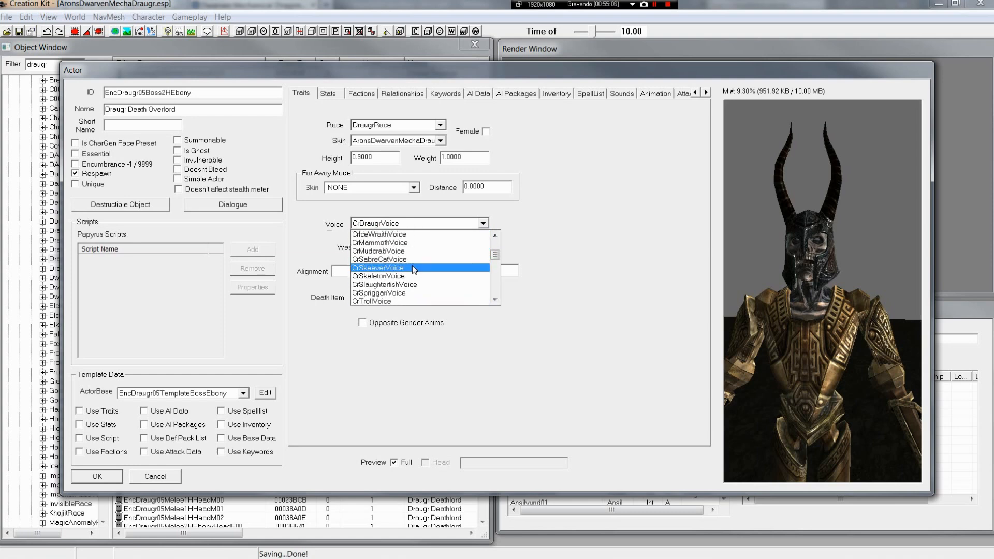
{"action": "scroll", "coordinate": [414, 267], "scroll_direction": "down", "scroll_amount": 1}
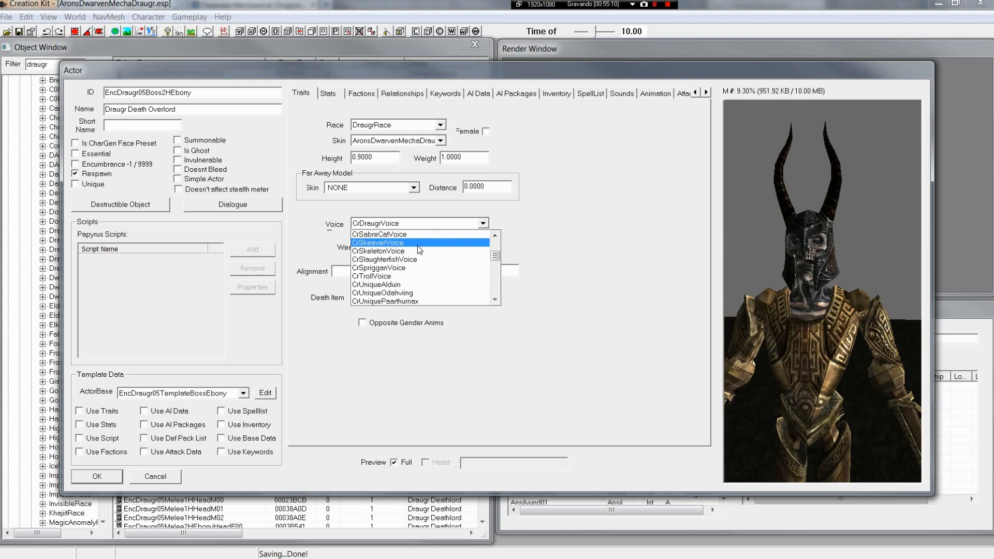
{"action": "scroll", "coordinate": [419, 249], "scroll_direction": "down", "scroll_amount": 3}
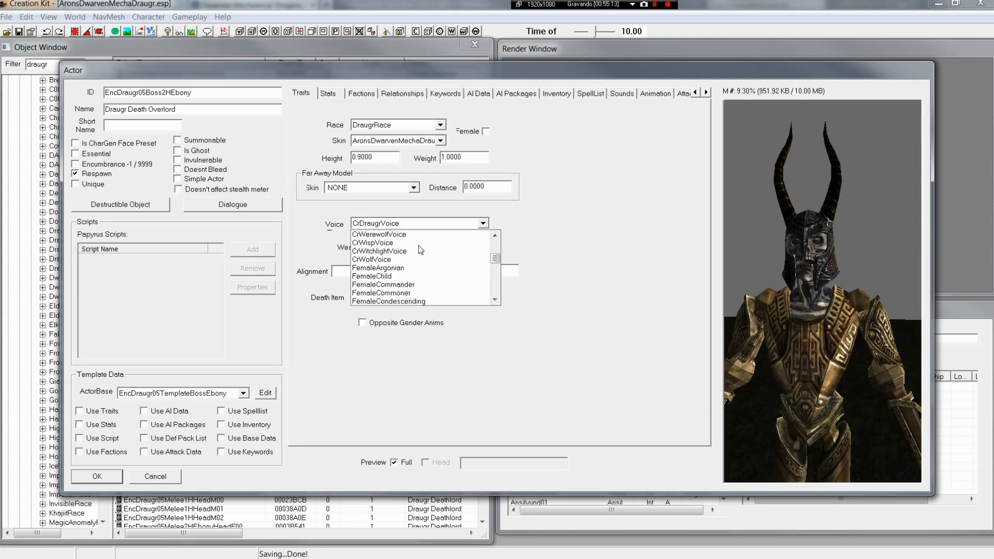
{"action": "scroll", "coordinate": [421, 251], "scroll_direction": "down", "scroll_amount": 7}
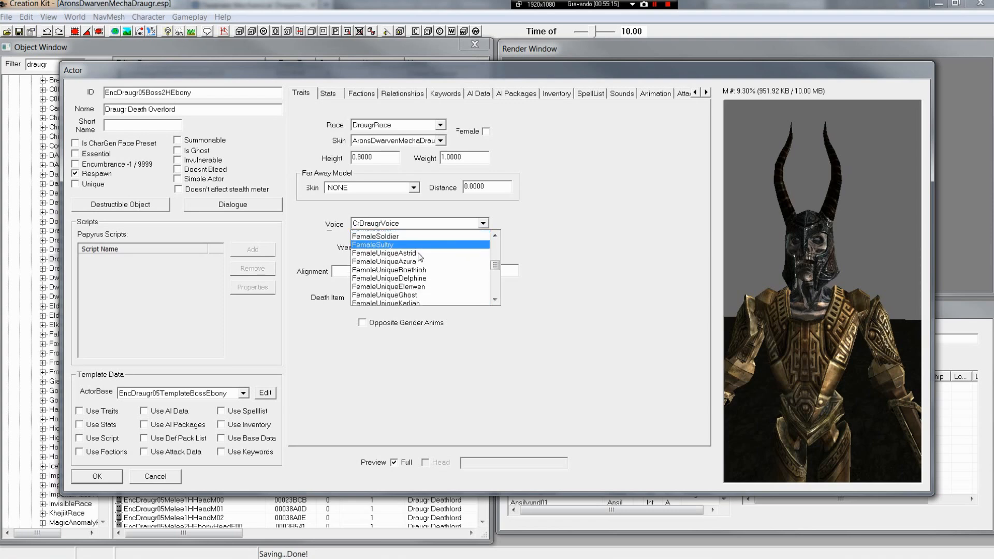
{"action": "scroll", "coordinate": [422, 257], "scroll_direction": "down", "scroll_amount": 12}
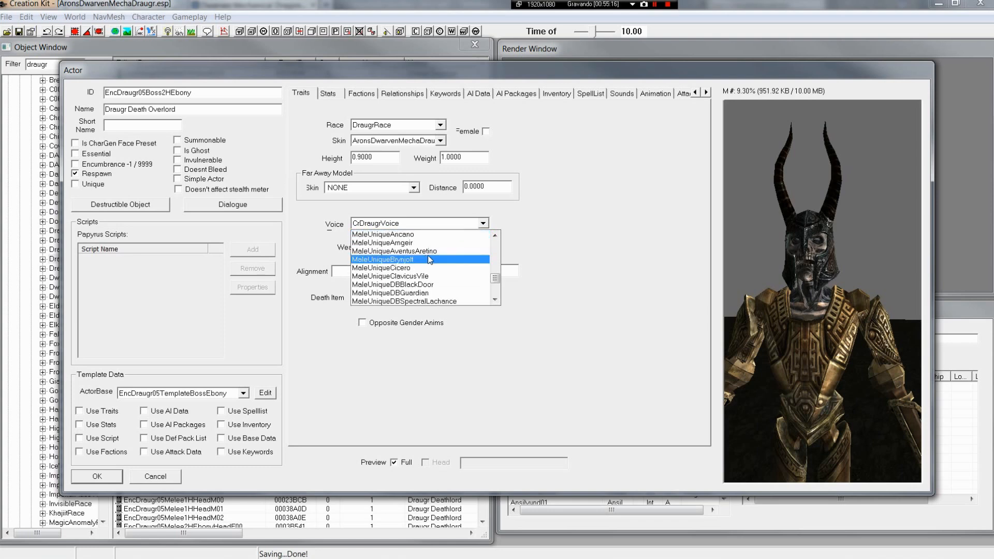
{"action": "scroll", "coordinate": [435, 264], "scroll_direction": "up", "scroll_amount": 2}
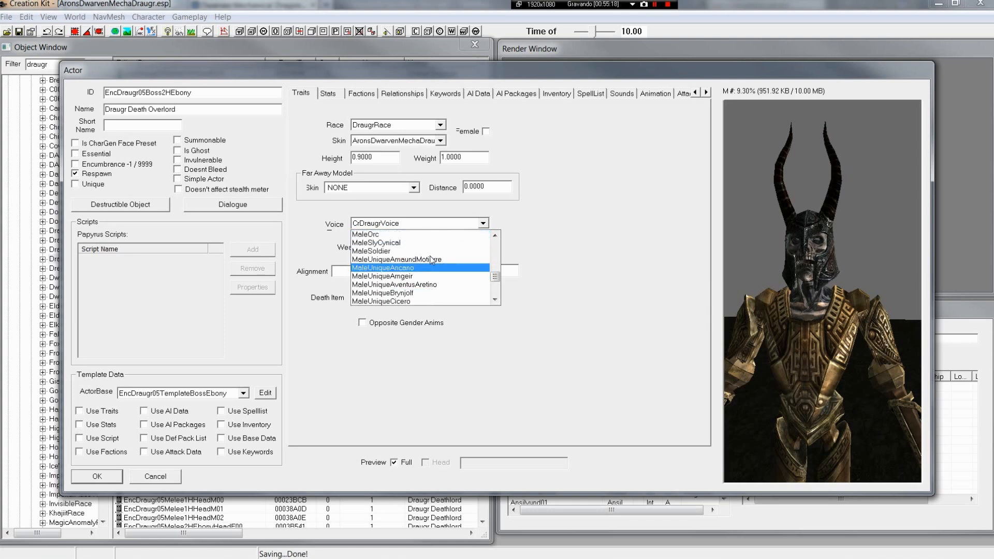
{"action": "scroll", "coordinate": [441, 280], "scroll_direction": "down", "scroll_amount": 2}
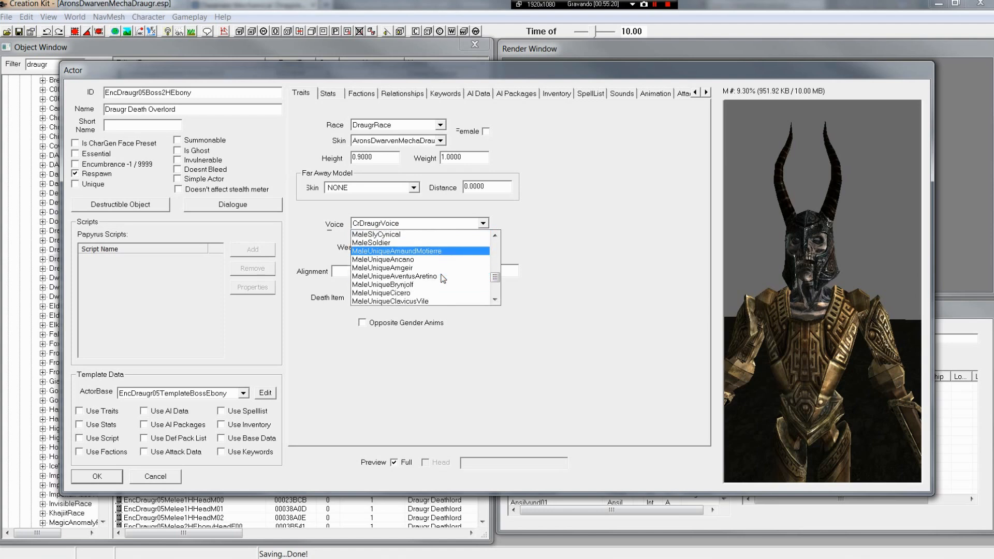
{"action": "scroll", "coordinate": [440, 285], "scroll_direction": "down", "scroll_amount": 3}
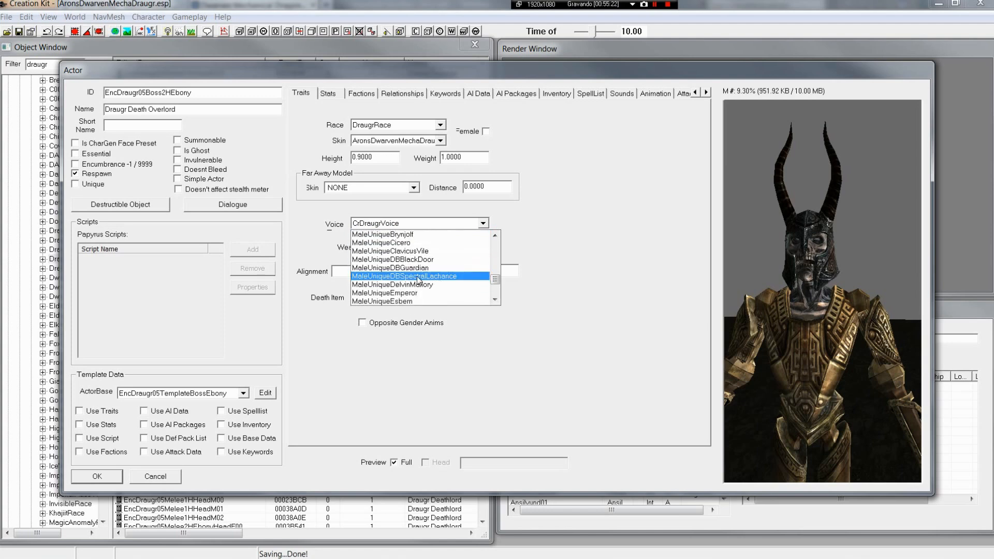
{"action": "scroll", "coordinate": [436, 278], "scroll_direction": "down", "scroll_amount": 2}
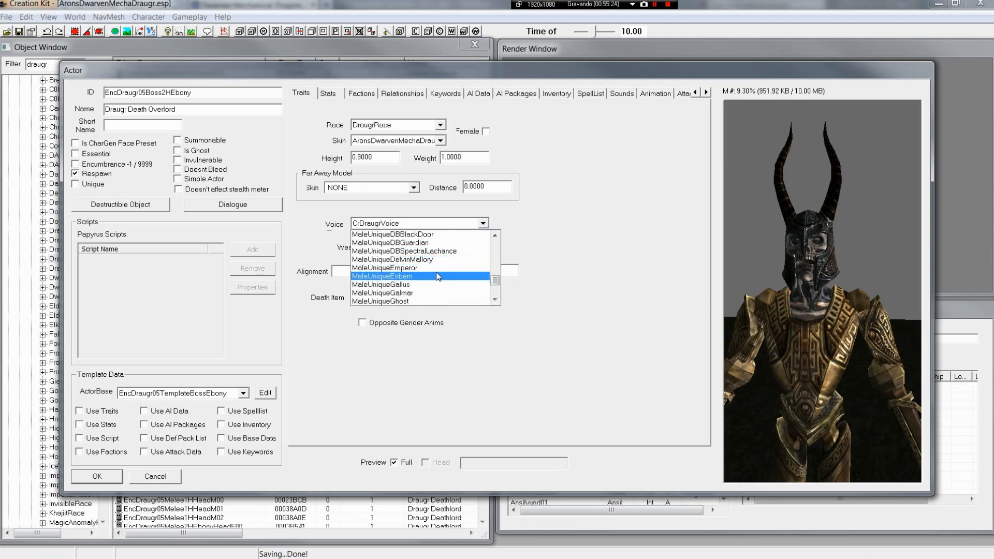
{"action": "scroll", "coordinate": [437, 264], "scroll_direction": "down", "scroll_amount": 1}
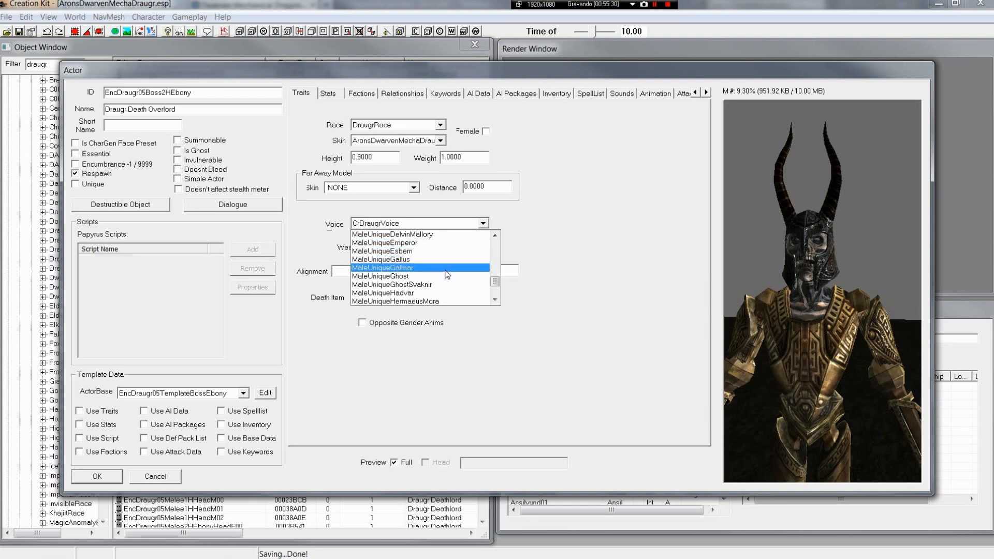
{"action": "scroll", "coordinate": [449, 292], "scroll_direction": "down", "scroll_amount": 1}
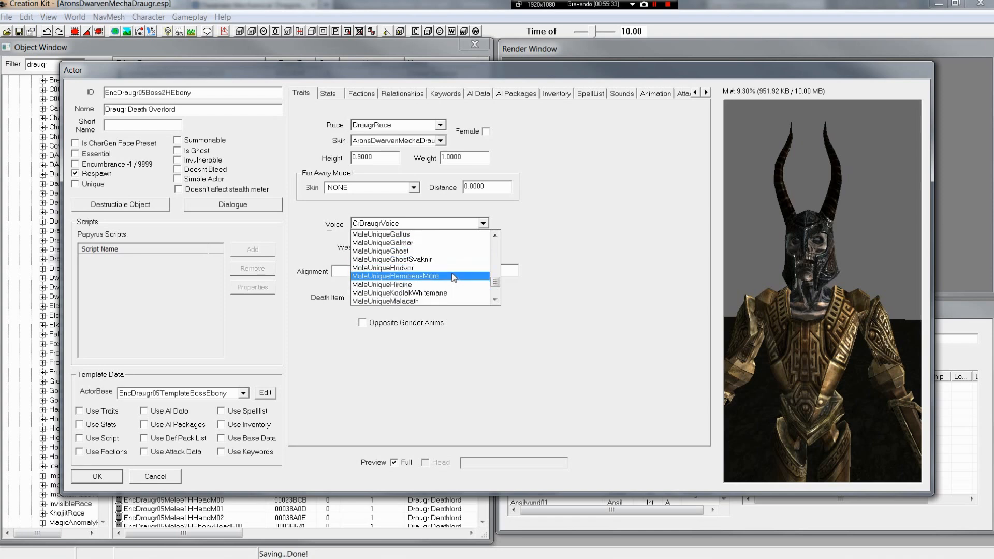
{"action": "scroll", "coordinate": [453, 270], "scroll_direction": "down", "scroll_amount": 3}
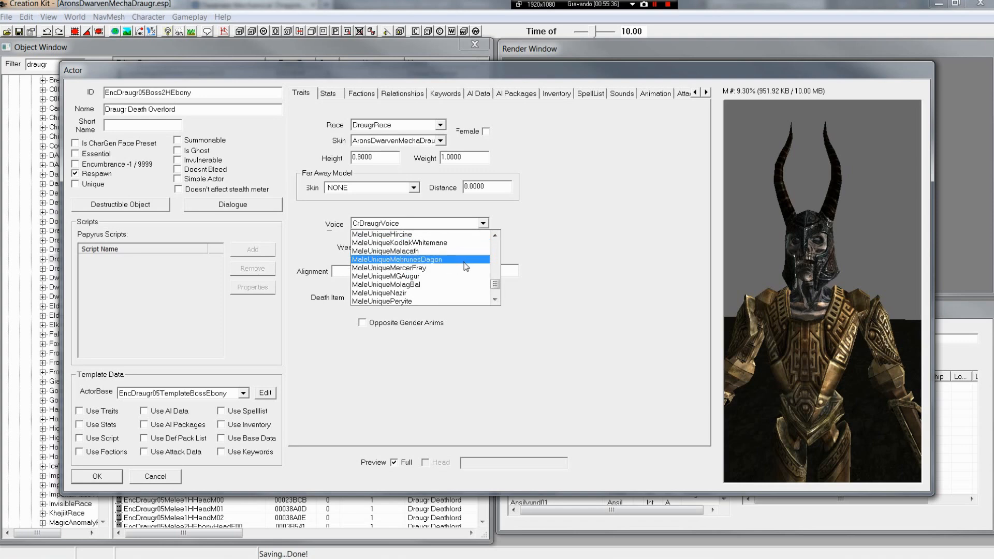
{"action": "scroll", "coordinate": [422, 276], "scroll_direction": "down", "scroll_amount": 1}
{"action": "scroll", "coordinate": [429, 271], "scroll_direction": "down", "scroll_amount": 2}
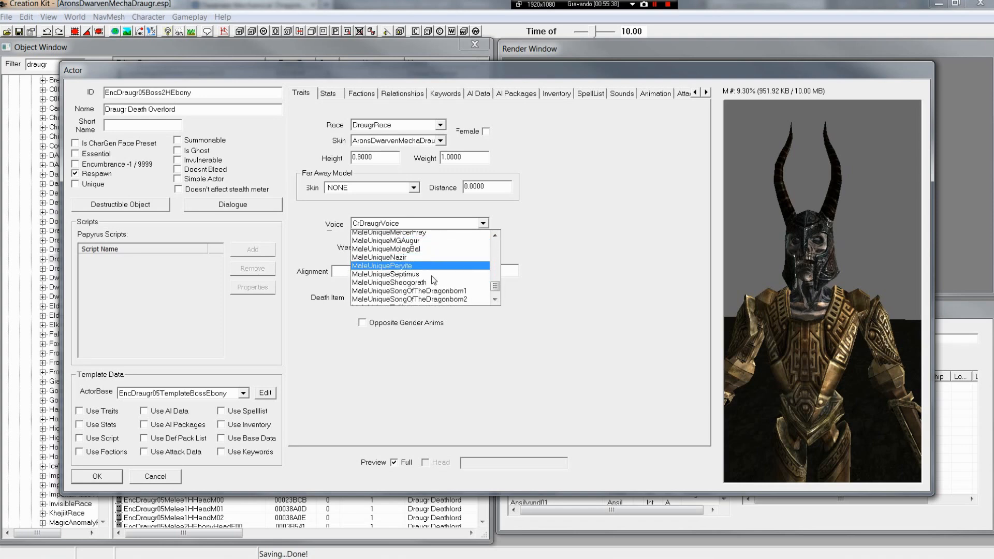
{"action": "scroll", "coordinate": [433, 264], "scroll_direction": "up", "scroll_amount": 2}
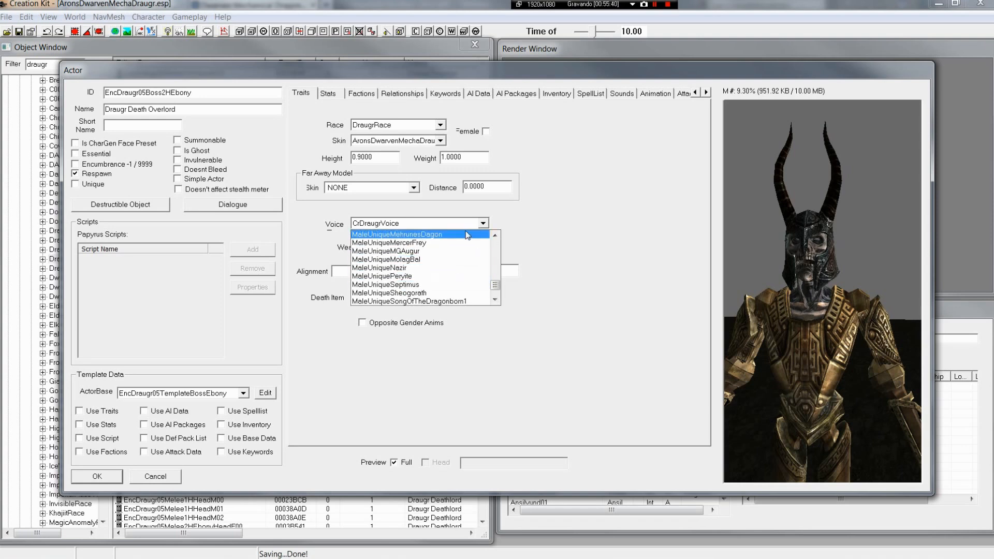
{"action": "scroll", "coordinate": [425, 274], "scroll_direction": "down", "scroll_amount": 4}
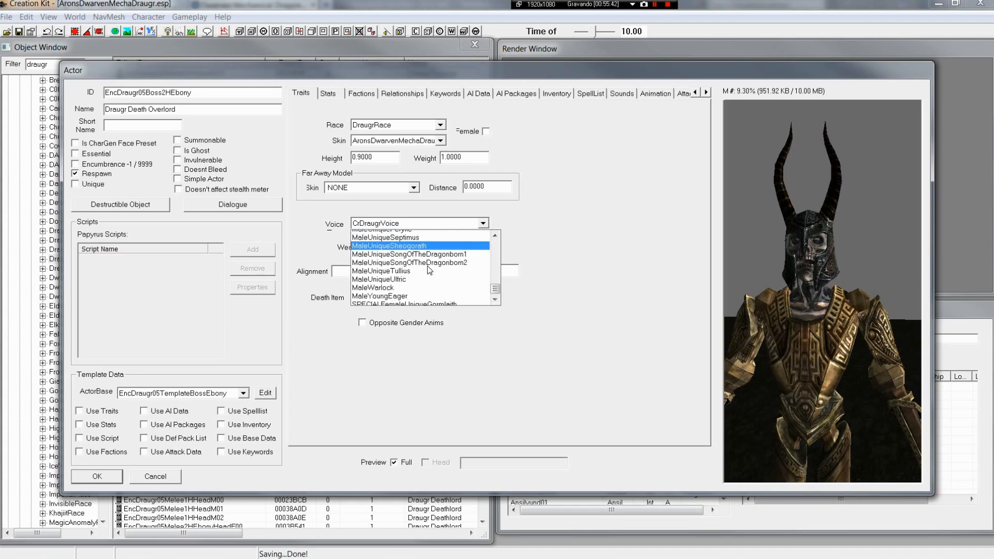
{"action": "scroll", "coordinate": [431, 269], "scroll_direction": "up", "scroll_amount": 8}
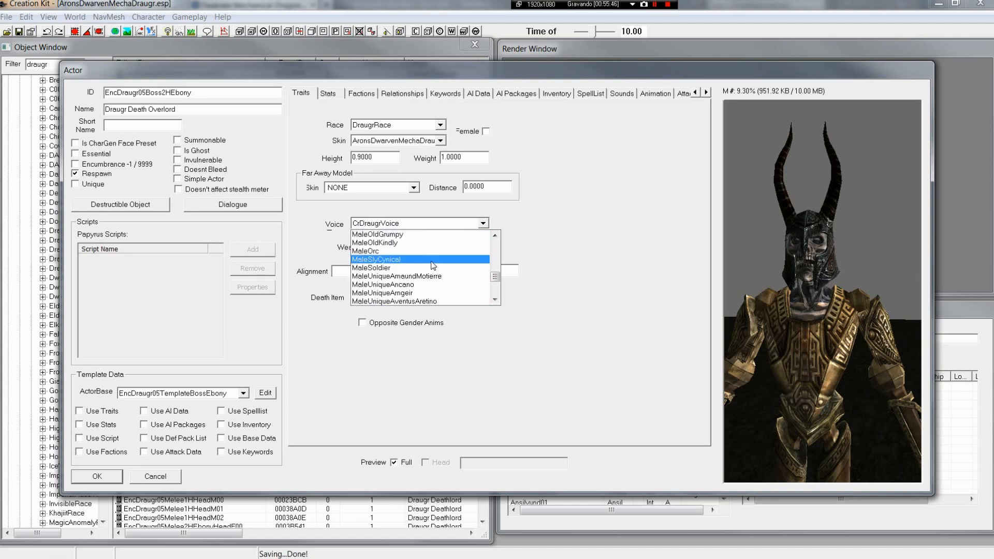
{"action": "scroll", "coordinate": [447, 257], "scroll_direction": "up", "scroll_amount": 2}
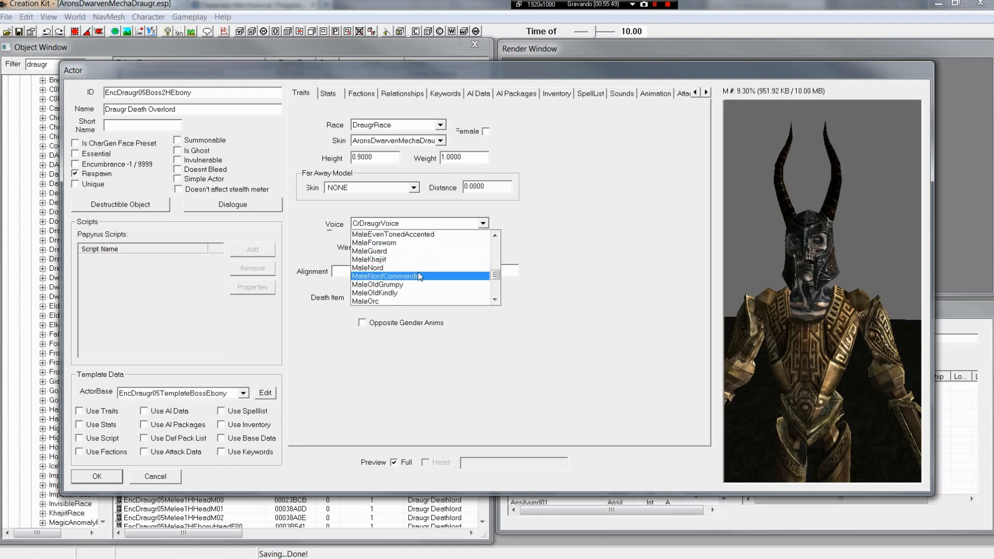
{"action": "scroll", "coordinate": [428, 274], "scroll_direction": "up", "scroll_amount": 1}
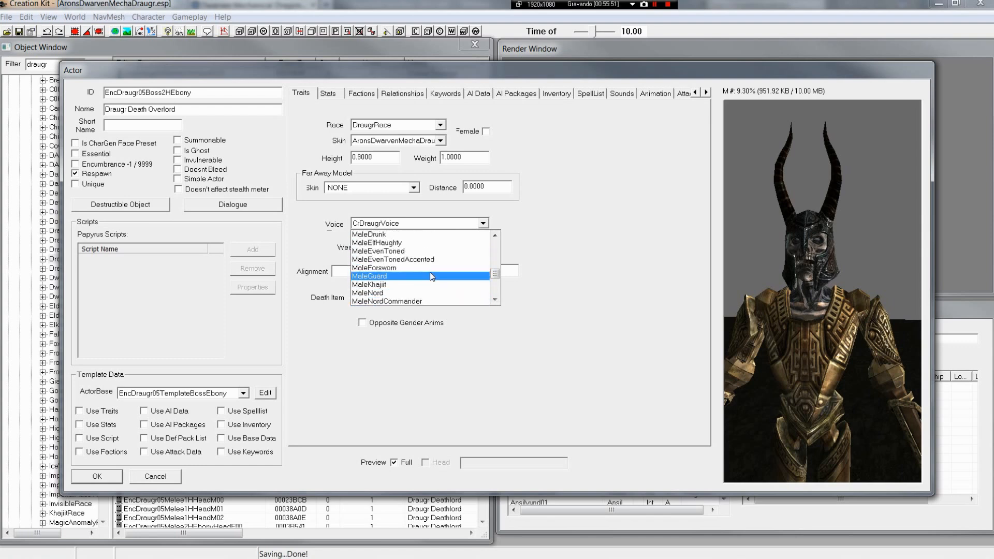
{"action": "scroll", "coordinate": [433, 269], "scroll_direction": "up", "scroll_amount": 1}
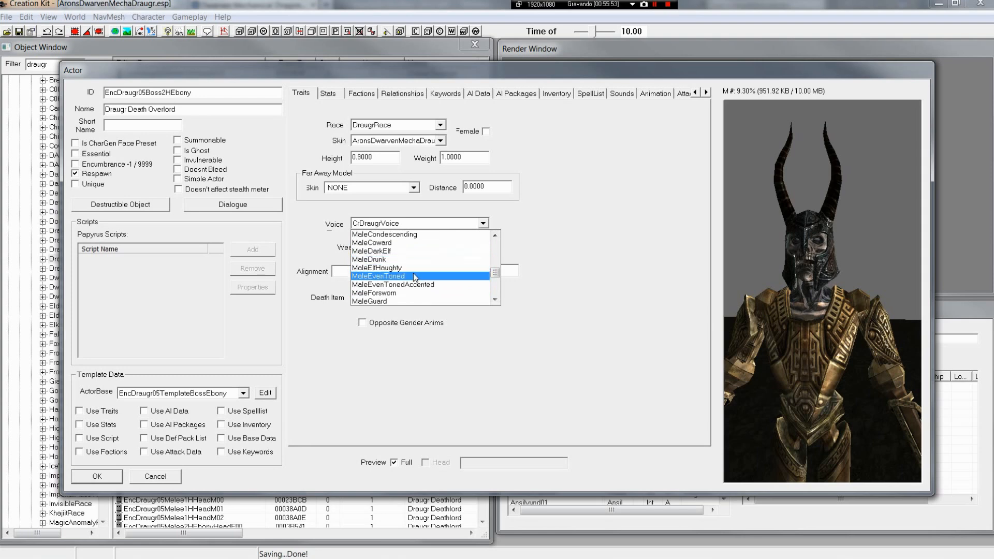
{"action": "left_click", "coordinate": [413, 251]}
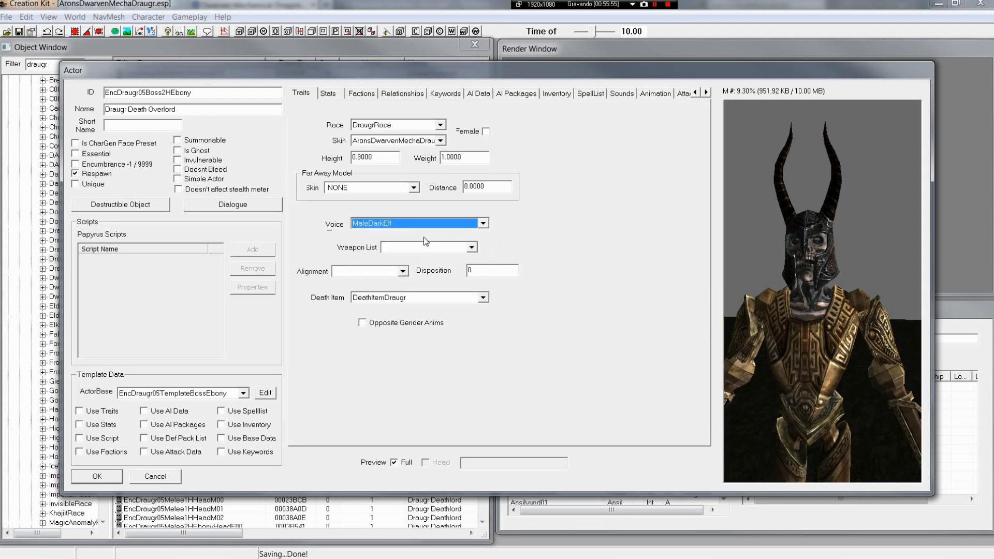
- Select DeathItemDraugr as the actor's death item
{"action": "left_click", "coordinate": [418, 296]}
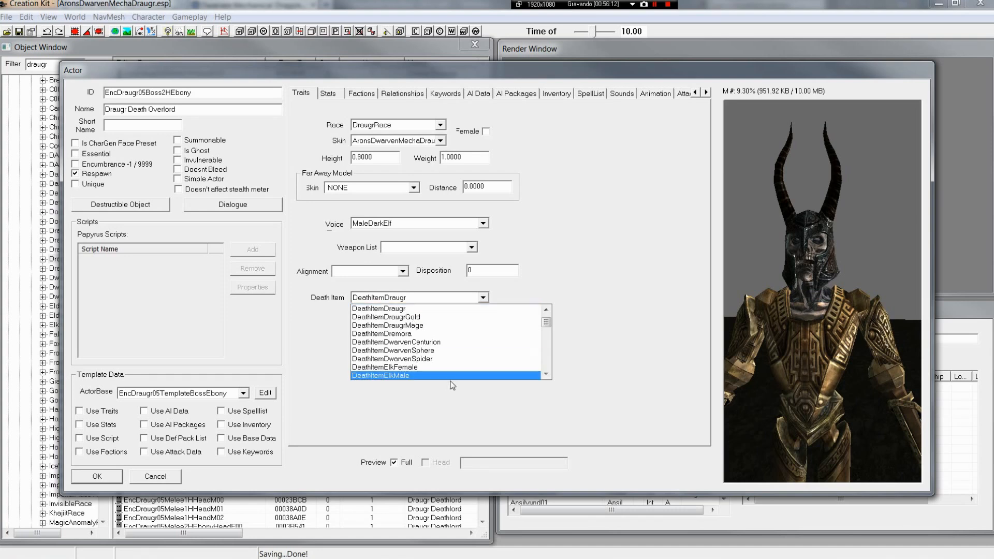
{"action": "left_click", "coordinate": [399, 309]}
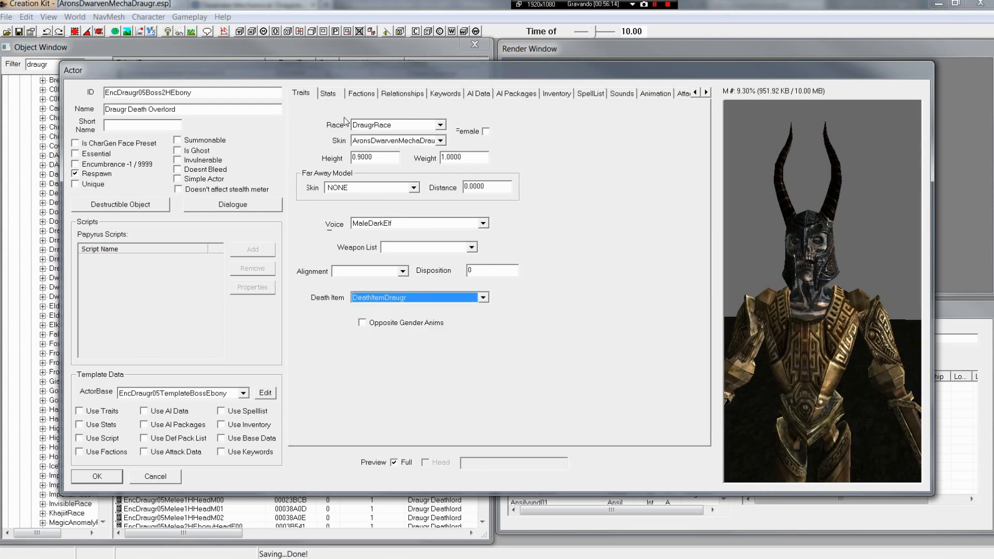
- Set the actor's level to 50 and turn off automatic stat calculation
{"action": "left_click", "coordinate": [328, 93]}
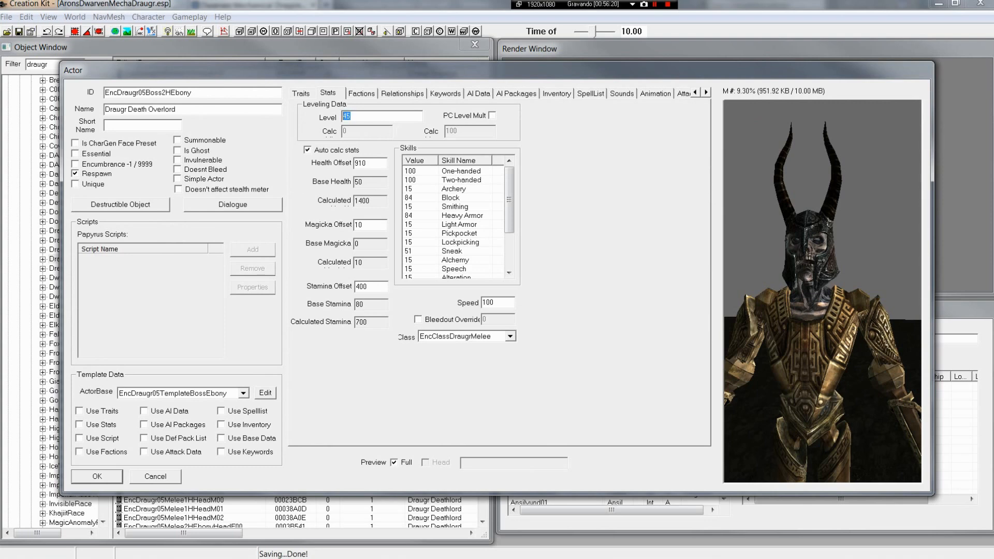
{"action": "type", "text": "50"}
{"action": "left_click", "coordinate": [357, 164]}
{"action": "left_click", "coordinate": [350, 151]}
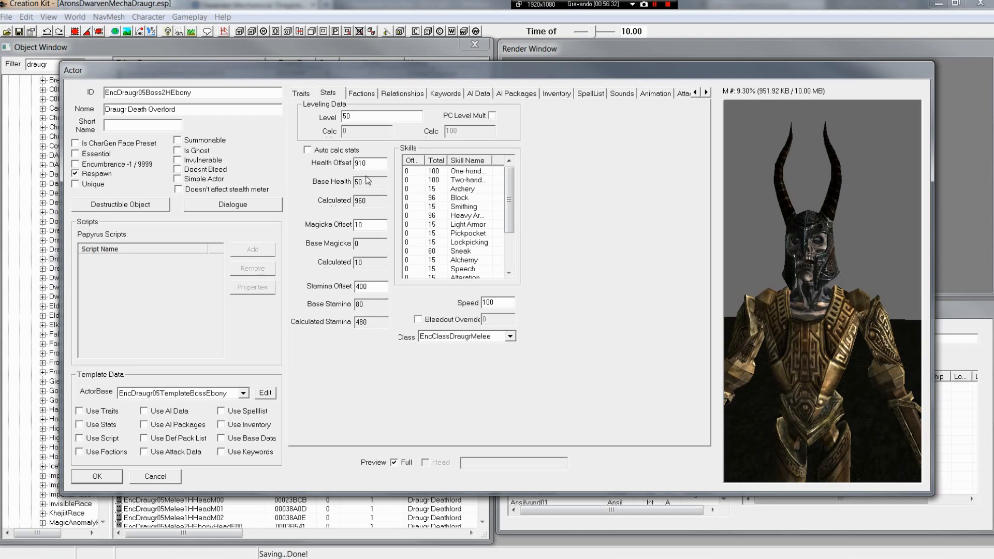
- Set the health offset to 1210, magicka offset to 600 and stamina offset to 900, leaving automatic stat calculation off
{"action": "left_click", "coordinate": [356, 163]}
{"action": "type", "text": "12"}
{"action": "double_click", "coordinate": [356, 229]}
{"action": "type", "text": "600"}
{"action": "left_click_drag", "start_coordinate": [356, 286], "coordinate": [361, 286]}
{"action": "type", "text": "9"}
{"action": "left_click", "coordinate": [308, 150]}
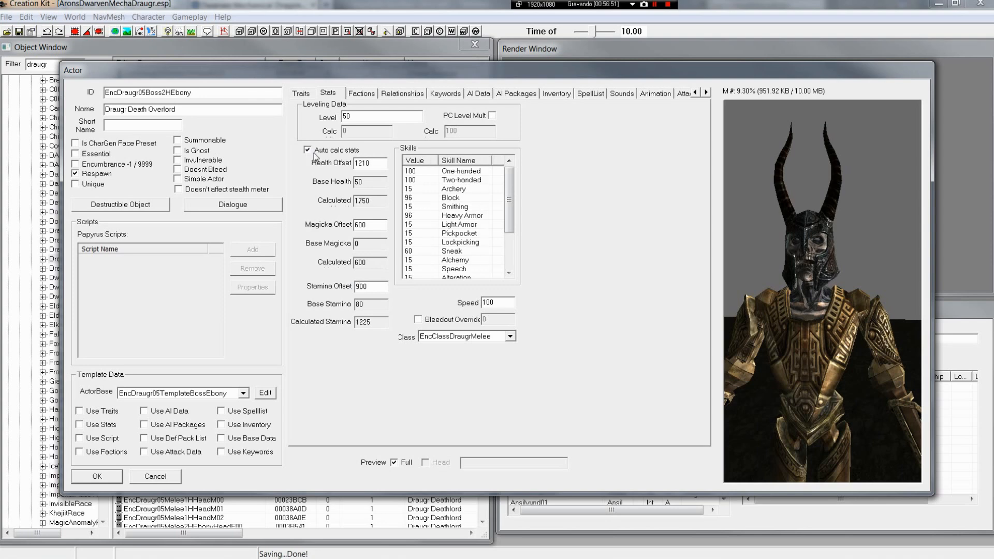
{"action": "left_click", "coordinate": [309, 150]}
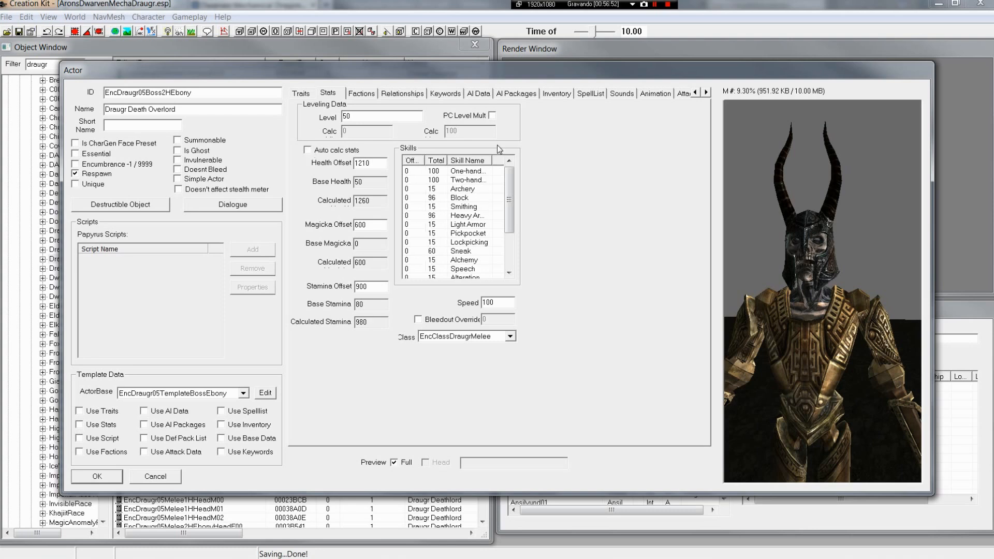
- Make the actor level with the player through PC Level Mult and set the minimum calculated level to 15
{"action": "left_click", "coordinate": [492, 116]}
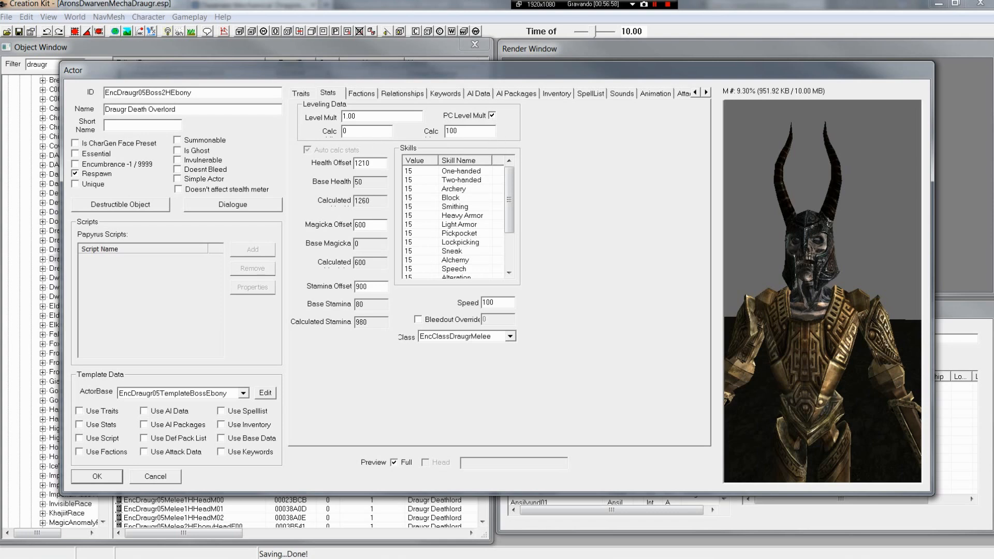
{"action": "double_click", "coordinate": [344, 131]}
{"action": "type", "text": "15"}
- Set the actor's health, magicka and stamina offsets to 200 each
{"action": "left_click", "coordinate": [458, 131]}
{"action": "key", "text": "shift+Home"}
{"action": "type", "text": "200"}
{"action": "left_click", "coordinate": [452, 130]}
{"action": "type", "text": "15"}
{"action": "key", "text": "Tab"}
{"action": "type", "text": "200"}
{"action": "key", "text": "Tab"}
{"action": "type", "text": "200"}
- Set the calculated level range to 15 minimum and 39 maximum, keeping PC Level Mult enabled
{"action": "left_click", "coordinate": [363, 131]}
{"action": "key", "text": "shift+Home"}
{"action": "type", "text": "39"}
{"action": "left_click", "coordinate": [490, 116]}
{"action": "left_click", "coordinate": [491, 116]}
{"action": "left_click_drag", "start_coordinate": [352, 131], "coordinate": [293, 133]}
{"action": "type", "text": "15"}
- Try a speed of 120 for the actor and choose EncClassDraugrMelee as its class
{"action": "left_click", "coordinate": [812, 293]}
{"action": "scroll", "coordinate": [814, 293], "scroll_direction": "up", "scroll_amount": 2}
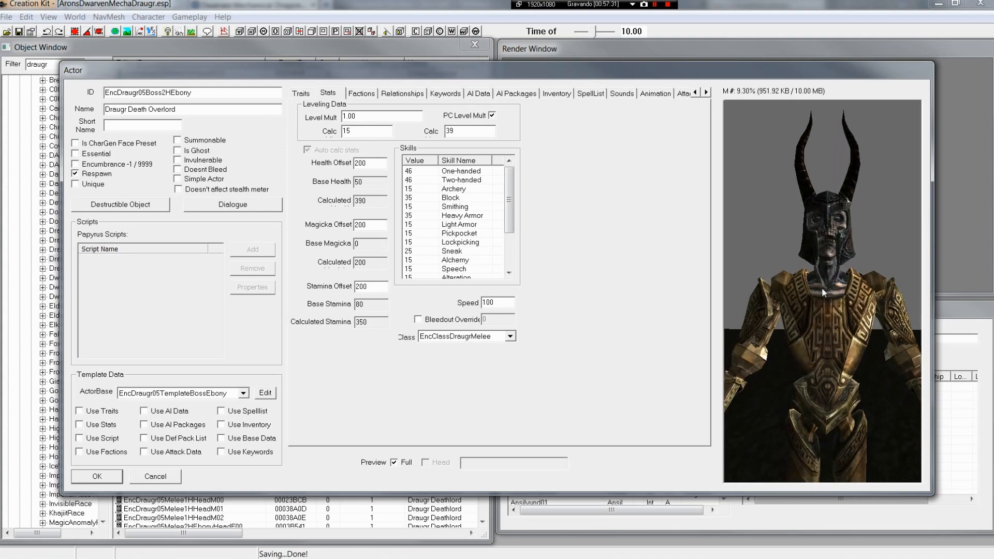
{"action": "mouse_move", "coordinate": [820, 303]}
{"action": "left_mouse_down"}
{"action": "mouse_move", "coordinate": [827, 263]}
{"action": "mouse_move", "coordinate": [789, 272]}
{"action": "mouse_move", "coordinate": [802, 303]}
{"action": "left_mouse_up"}
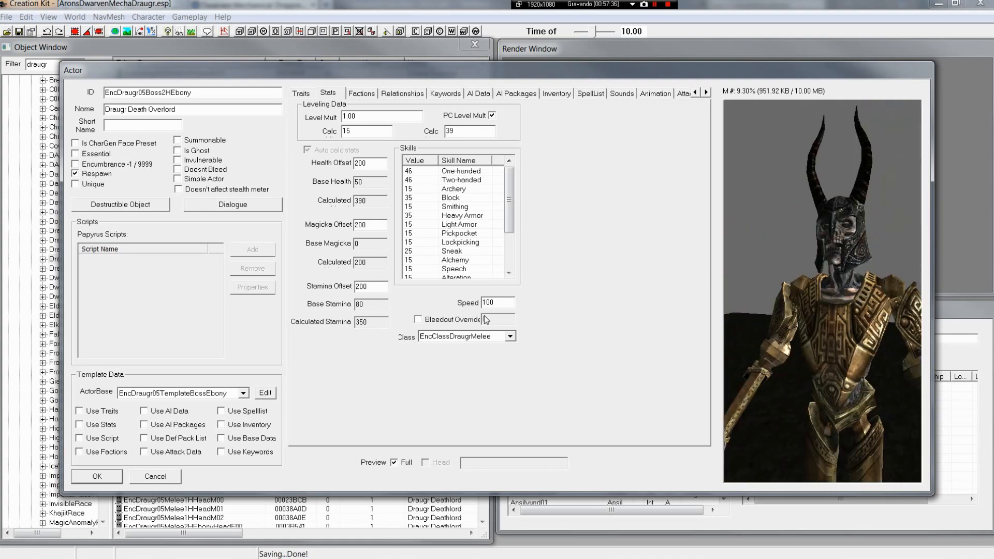
{"action": "left_click_drag", "start_coordinate": [486, 302], "coordinate": [490, 302]}
{"action": "type", "text": "0"}
{"action": "double_click", "coordinate": [489, 302]}
{"action": "left_click", "coordinate": [487, 303]}
{"action": "double_click", "coordinate": [488, 302]}
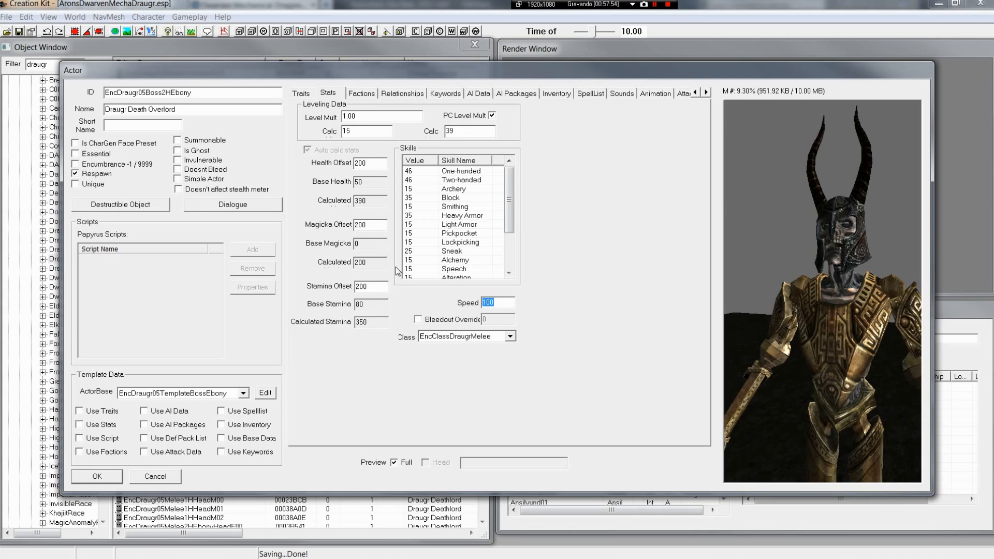
{"action": "type", "text": "120"}
{"action": "left_click", "coordinate": [510, 338]}
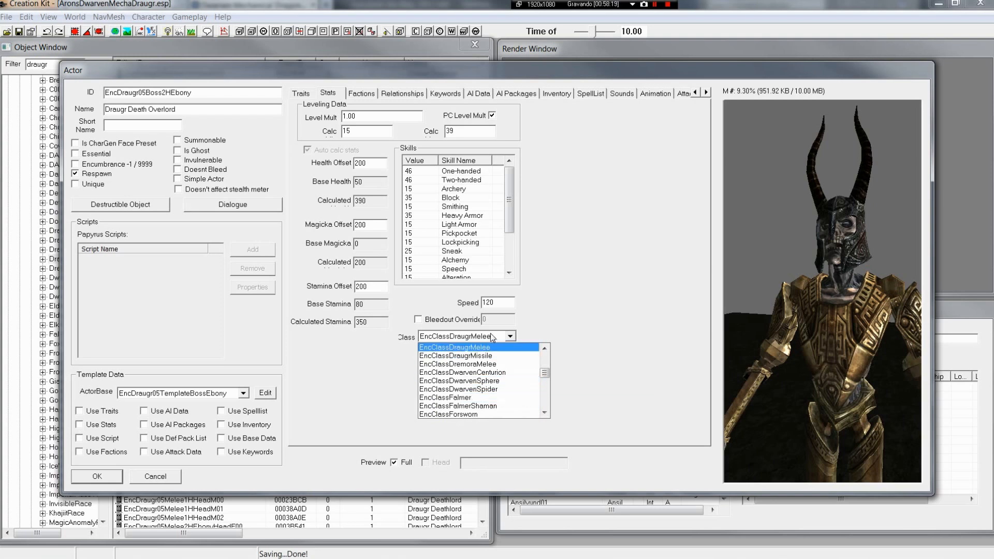
{"action": "left_click", "coordinate": [491, 349]}
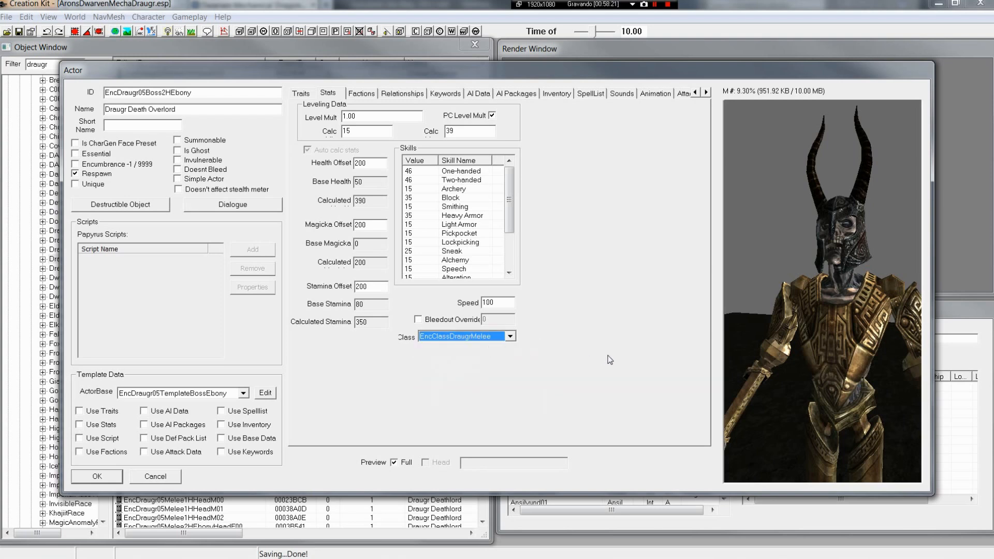
- Add the DwarvenAutomatonFaction to the actor's factions
{"action": "left_click", "coordinate": [361, 94]}
{"action": "right_click", "coordinate": [357, 167]}
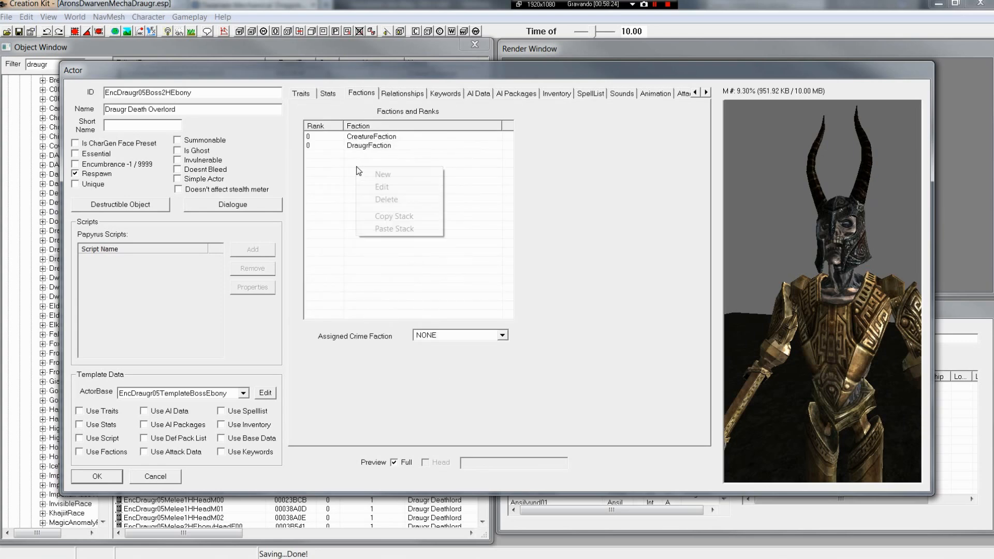
{"action": "left_click", "coordinate": [383, 175]}
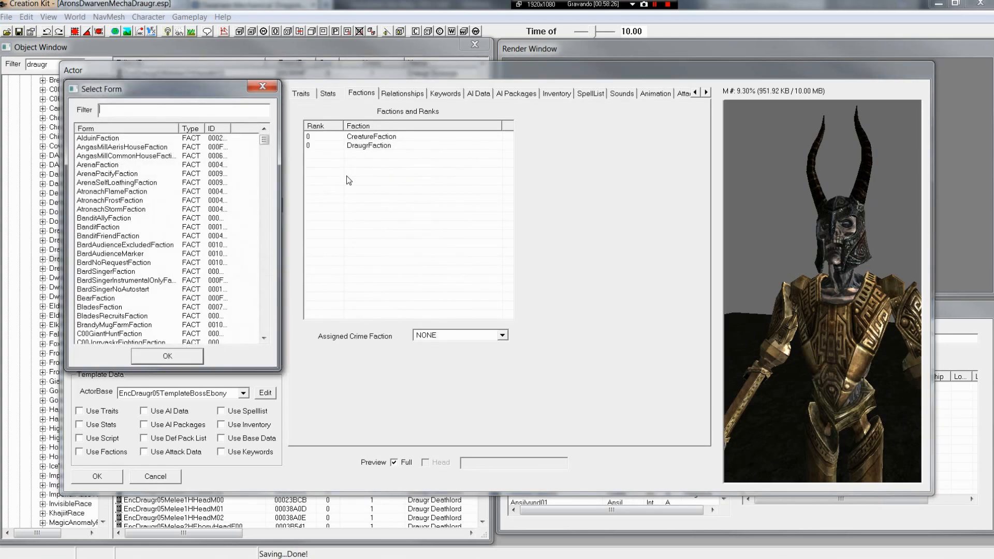
{"action": "type", "text": "automato"}
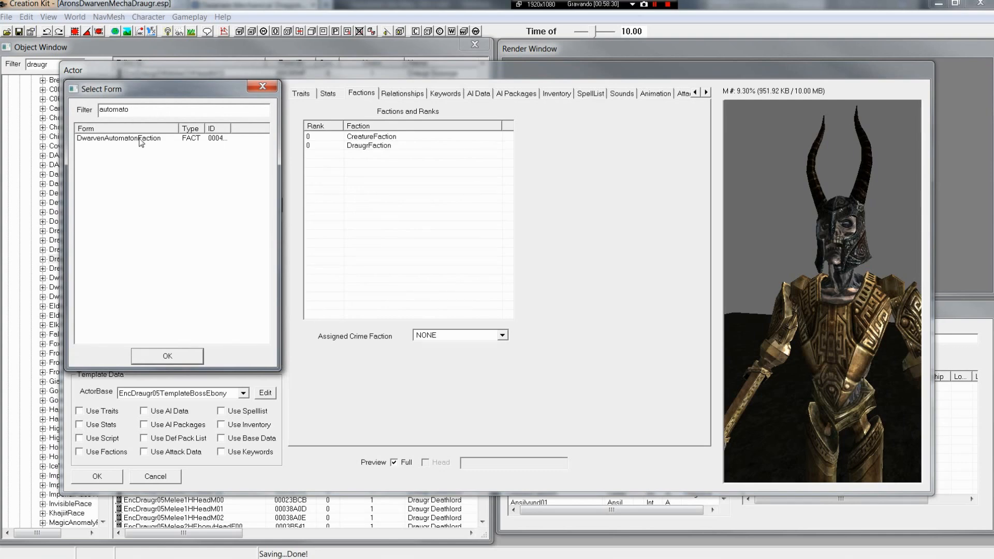
{"action": "left_click", "coordinate": [140, 139]}
{"action": "double_click", "coordinate": [169, 143]}
- Set the actor's AI aggression to Aggressive and its mood to Neutral
{"action": "left_click", "coordinate": [407, 93]}
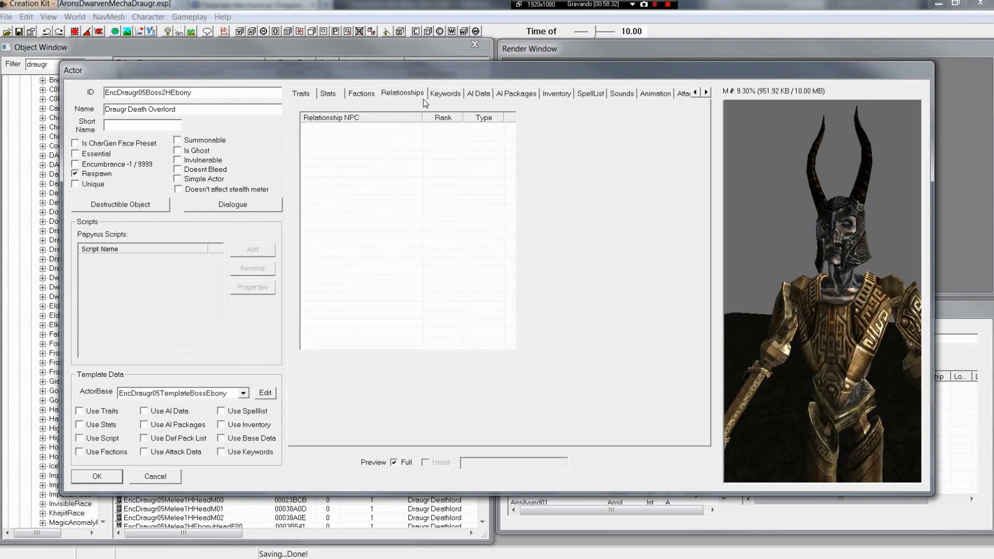
{"action": "left_click", "coordinate": [445, 93]}
{"action": "left_click", "coordinate": [478, 93]}
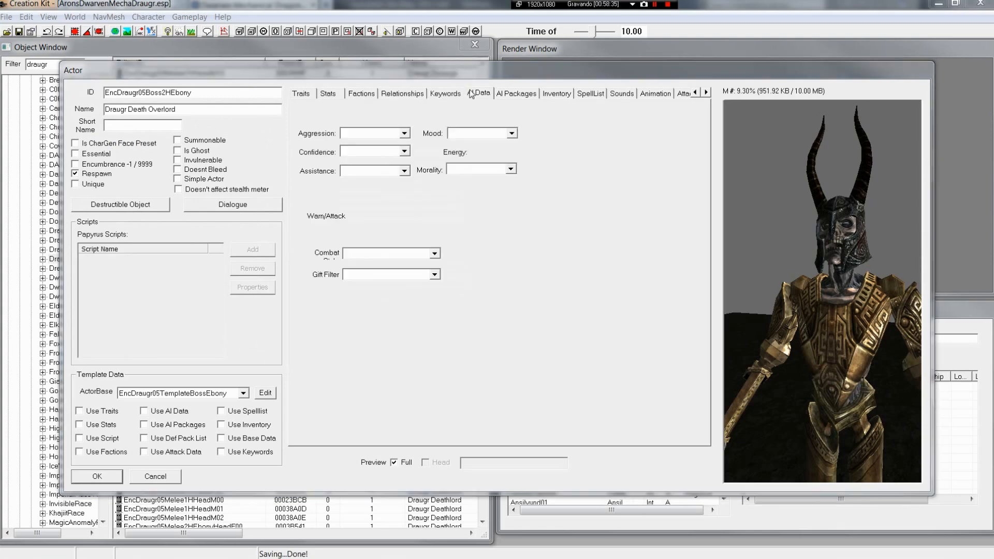
{"action": "left_click", "coordinate": [404, 133]}
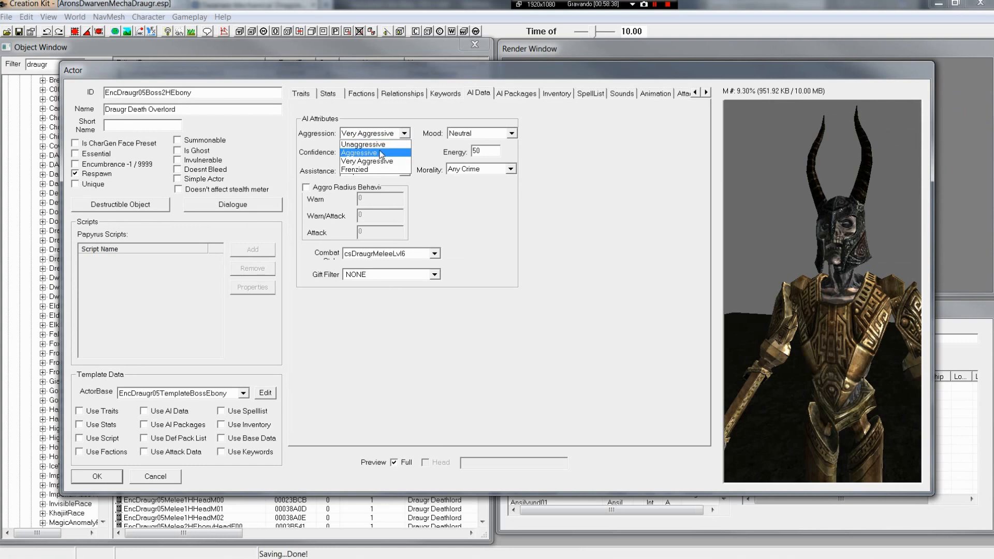
{"action": "left_click", "coordinate": [363, 153]}
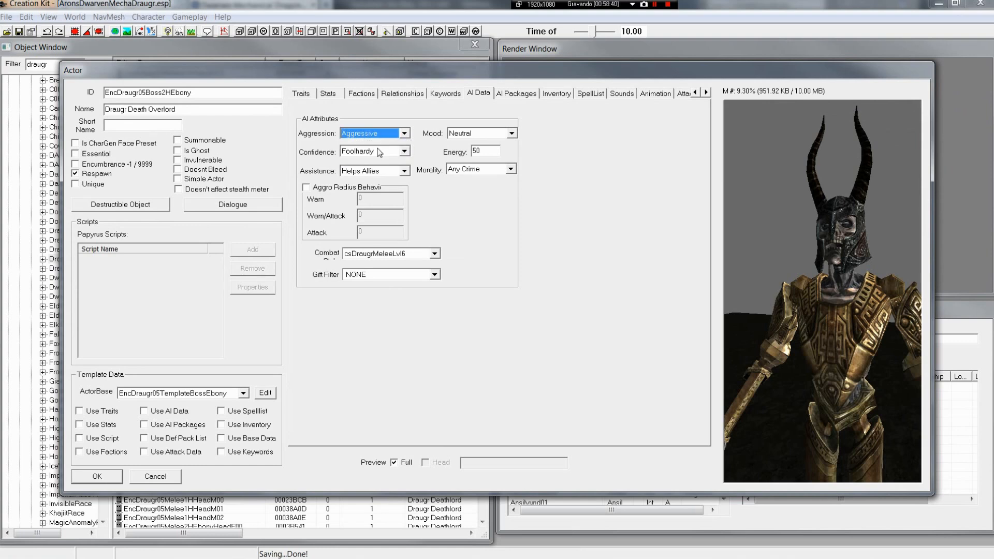
{"action": "left_click", "coordinate": [502, 134]}
{"action": "left_click", "coordinate": [502, 132]}
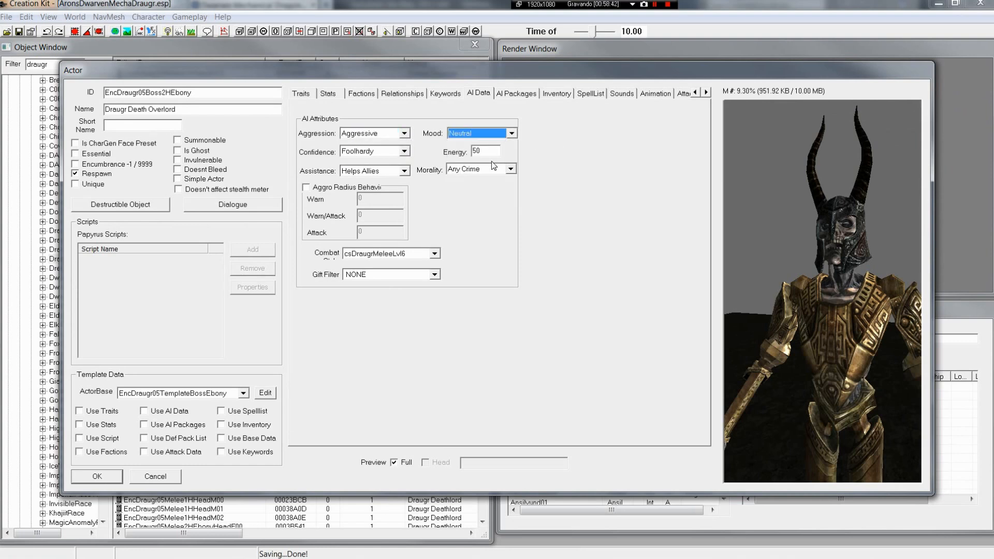
- Set the AI confidence to Foolhardy and the assistance to Helps Friends and Allies
{"action": "left_click", "coordinate": [361, 151]}
{"action": "left_click", "coordinate": [384, 154]}
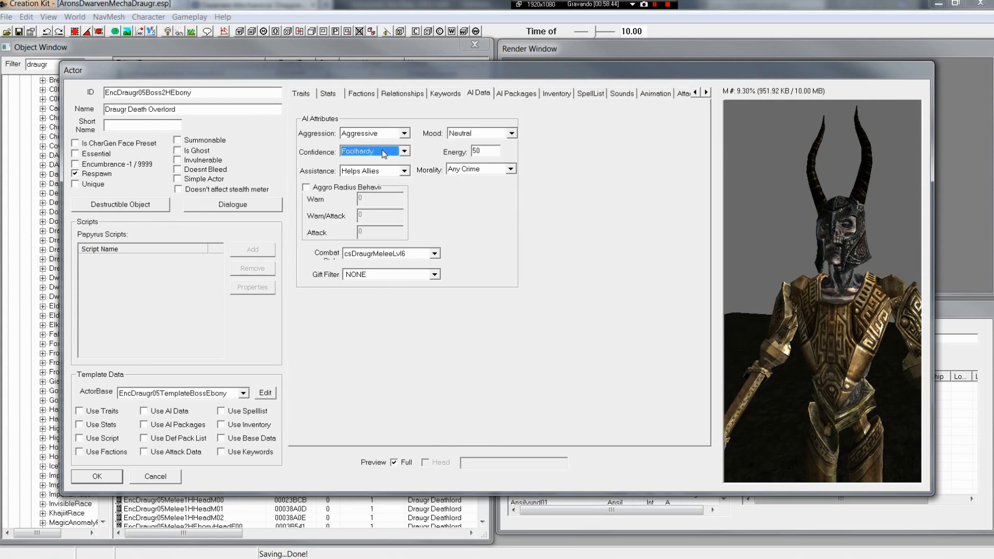
{"action": "left_click", "coordinate": [381, 171]}
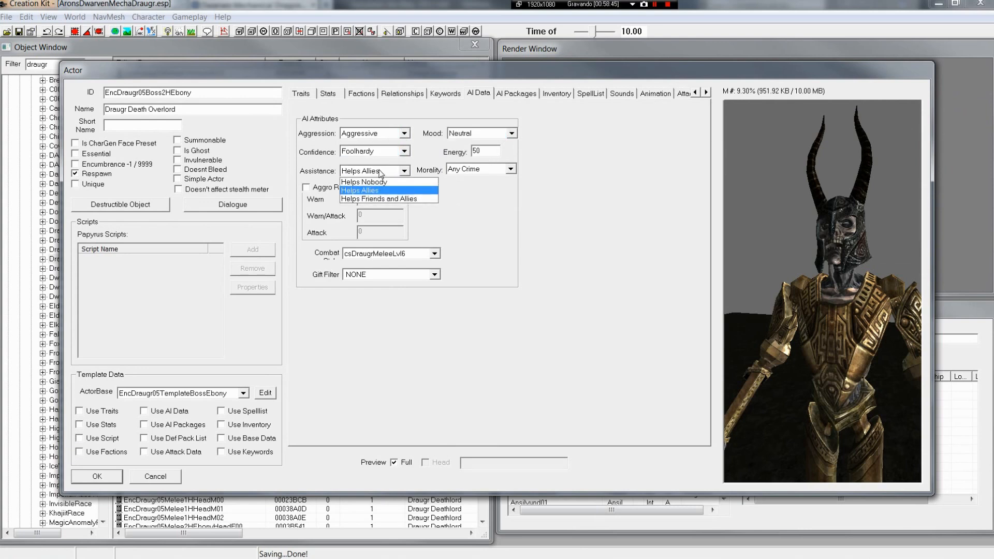
{"action": "left_click", "coordinate": [381, 200]}
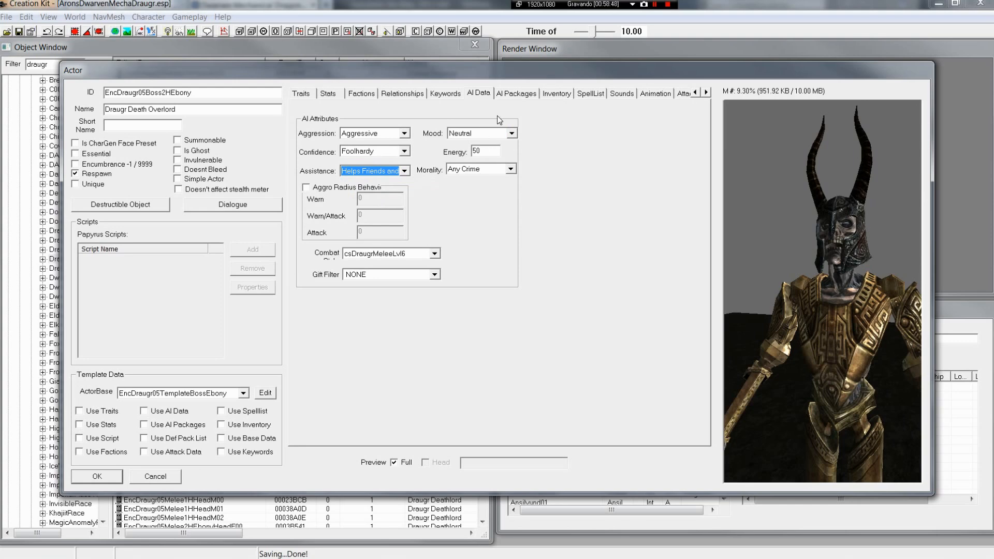
- Change the actor's default outfit to DraugrBeard01Outfit and reload the full preview to inspect it
{"action": "left_click", "coordinate": [550, 93]}
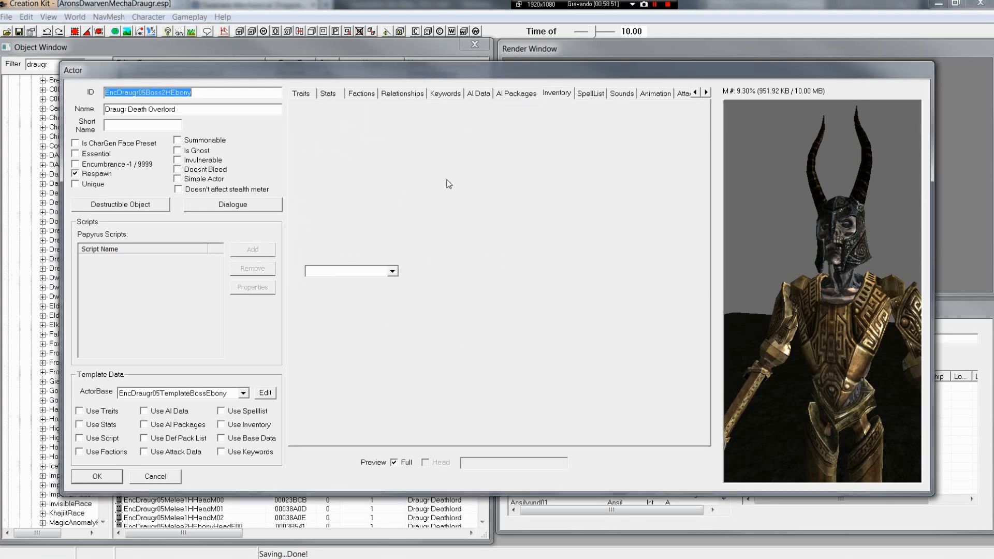
{"action": "left_click", "coordinate": [517, 94]}
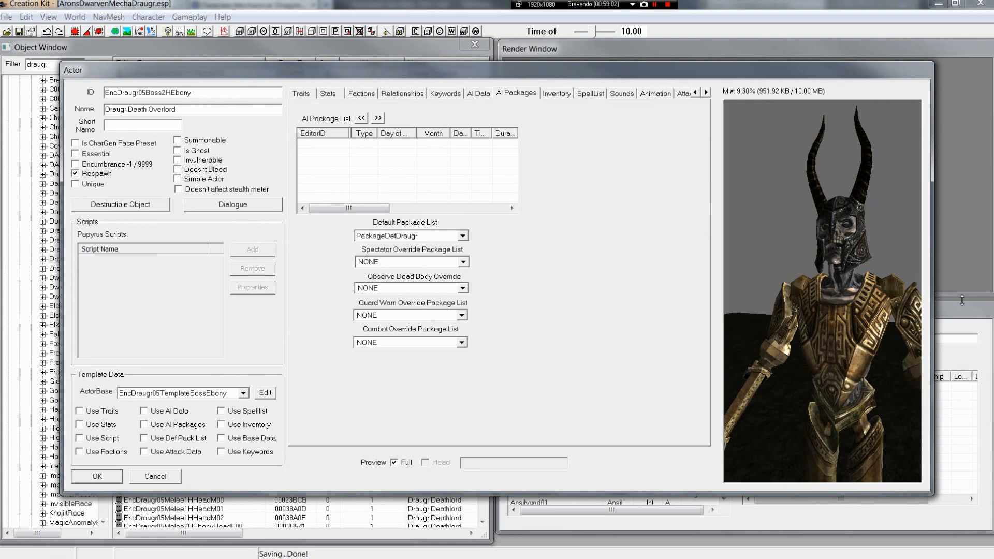
{"action": "middle_click_drag", "start_coordinate": [881, 288], "coordinate": [731, 252]}
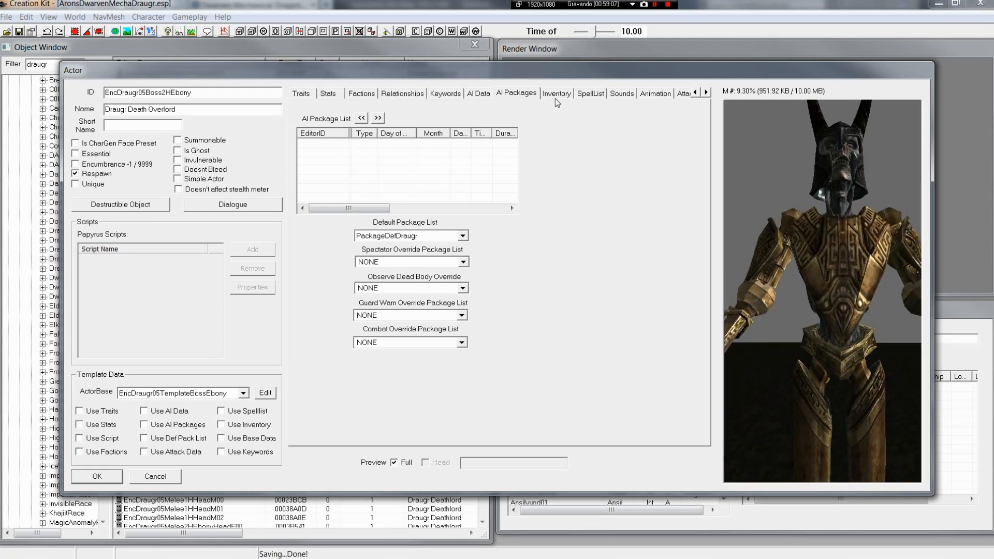
{"action": "scroll", "coordinate": [823, 228], "scroll_direction": "up", "scroll_amount": 2}
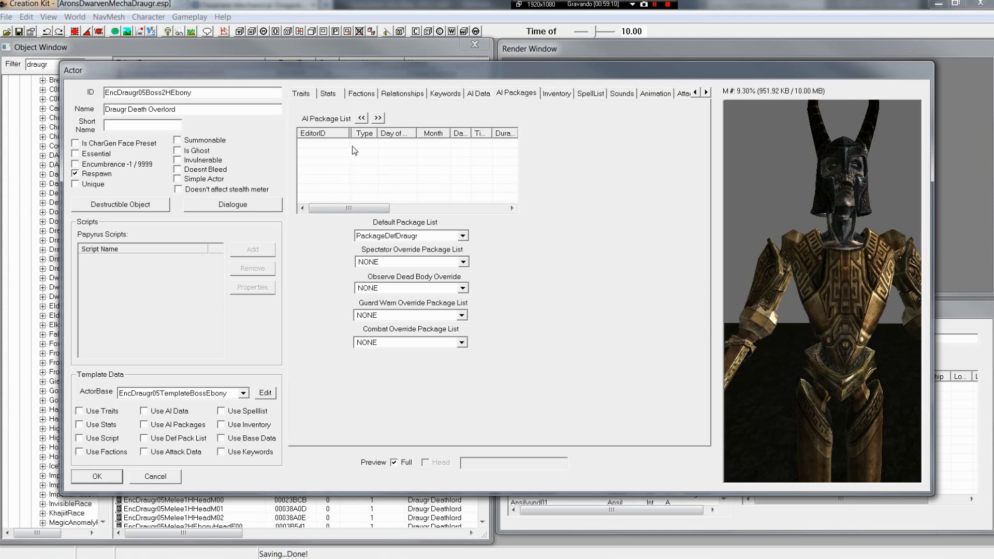
{"action": "left_click", "coordinate": [557, 96]}
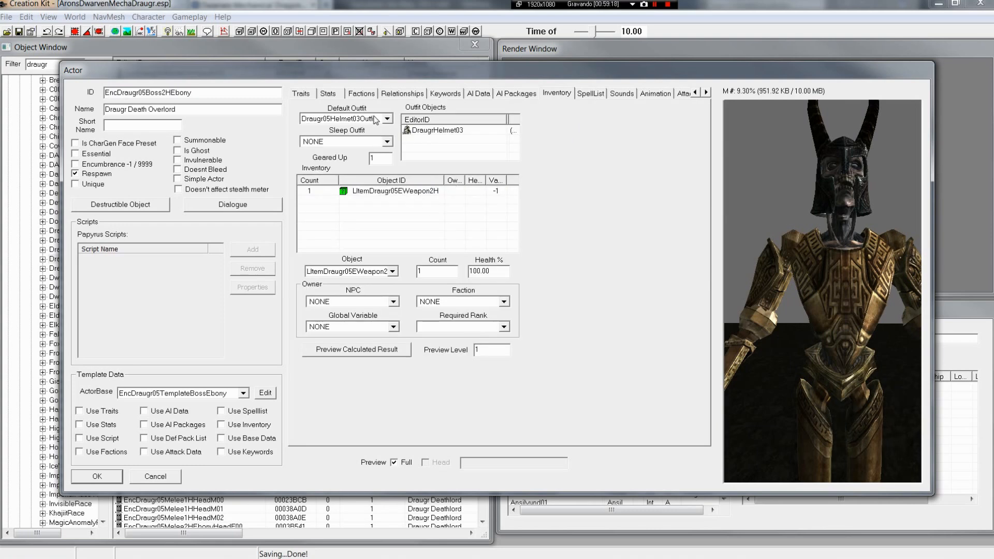
{"action": "left_click", "coordinate": [388, 120]}
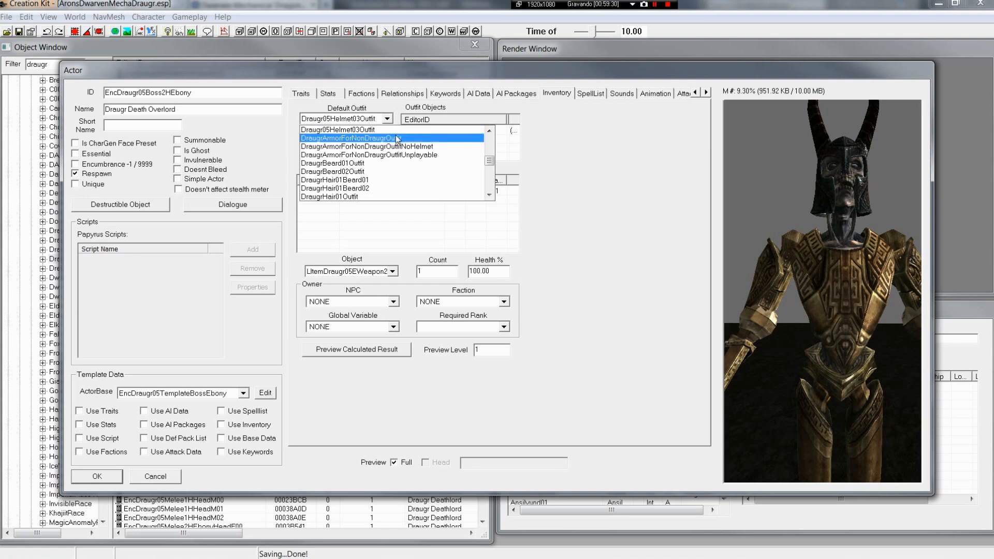
{"action": "left_click", "coordinate": [355, 164]}
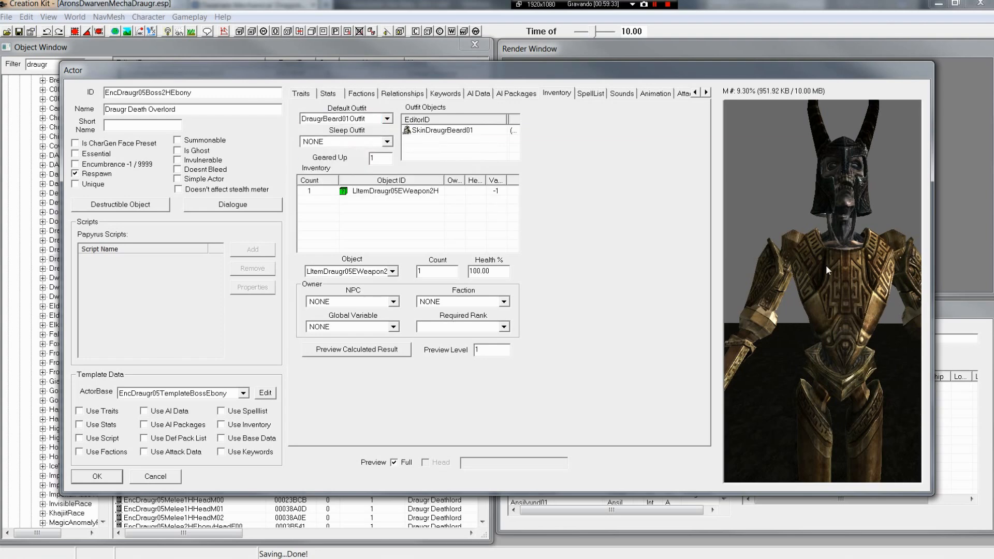
{"action": "double_click", "coordinate": [401, 466]}
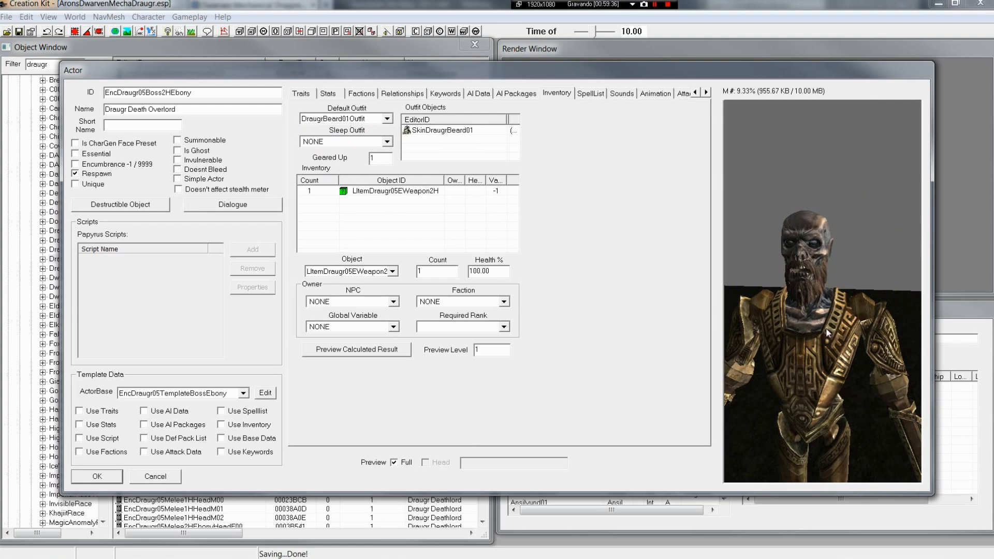
{"action": "left_click_drag", "start_coordinate": [827, 332], "coordinate": [864, 274]}
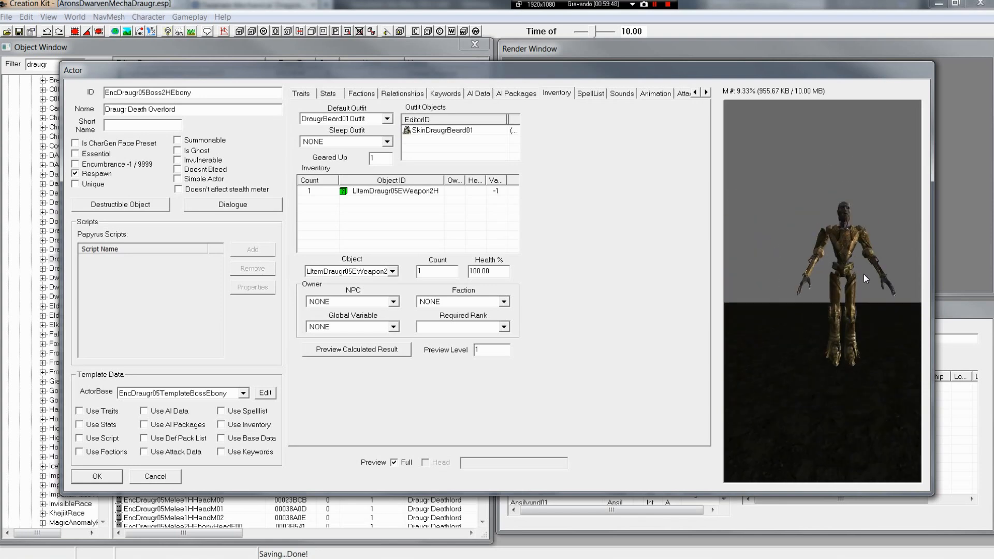
- Change the actor's inventory object from the draugr weapon list to LItemDwarvenOnlyWeapons
{"action": "left_click", "coordinate": [417, 192]}
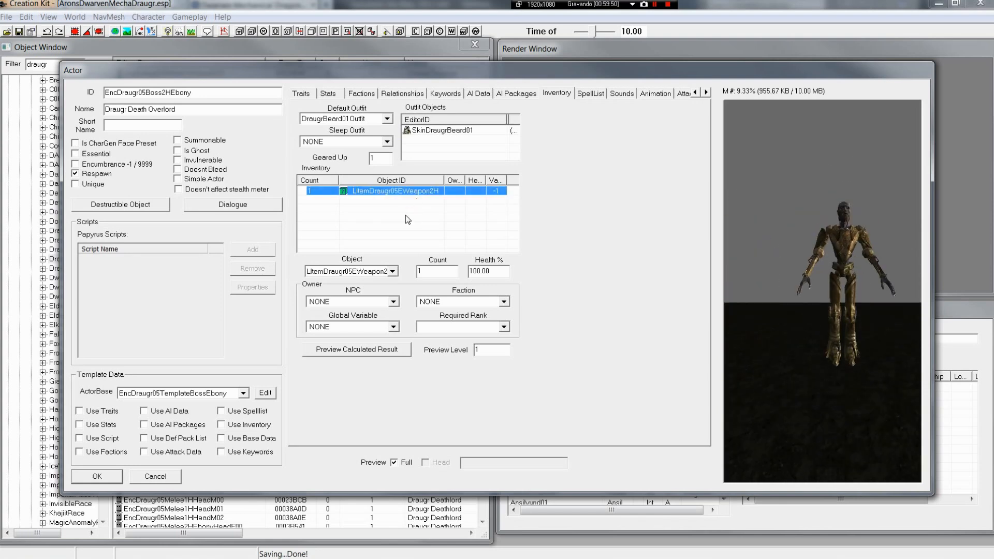
{"action": "left_click", "coordinate": [391, 273]}
{"action": "left_click", "coordinate": [384, 196]}
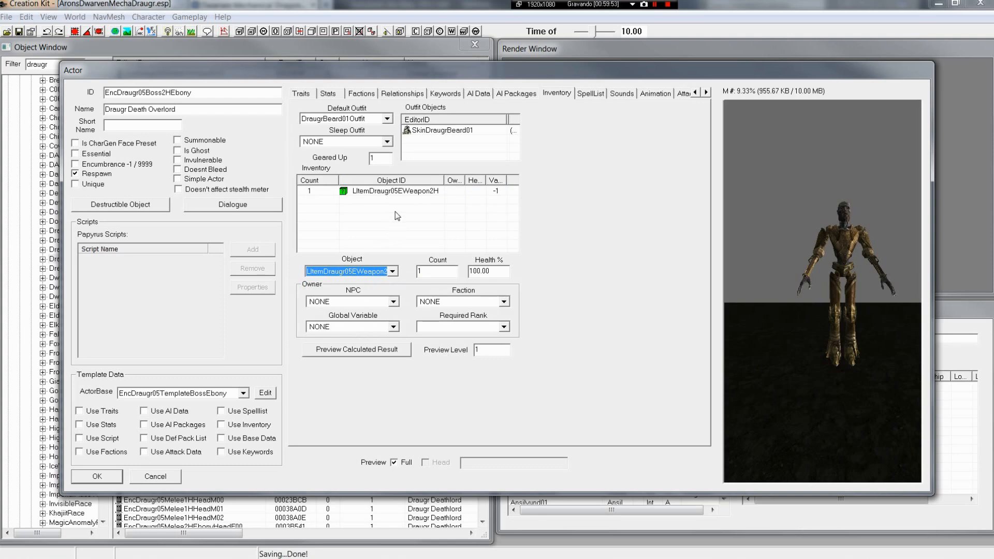
{"action": "left_click", "coordinate": [397, 191]}
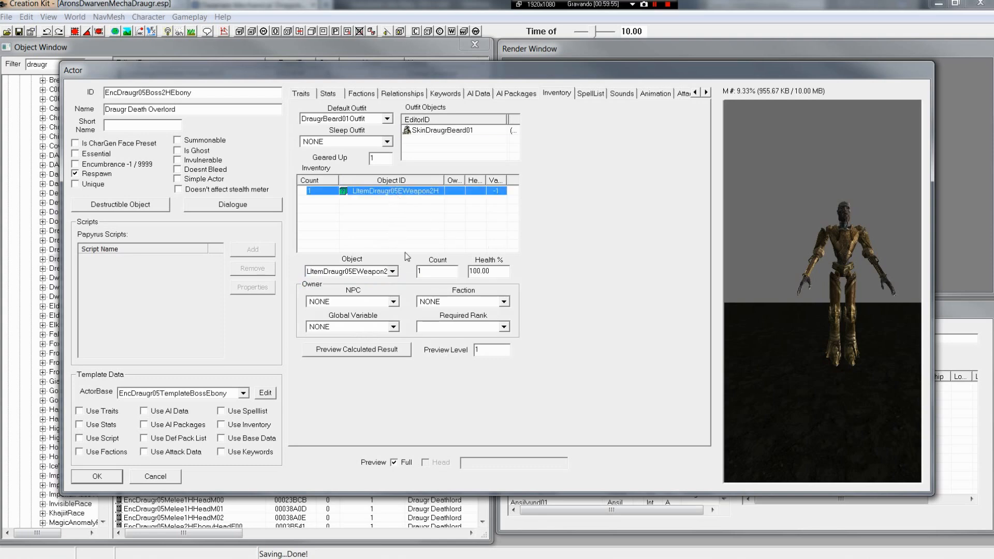
{"action": "left_click", "coordinate": [393, 272]}
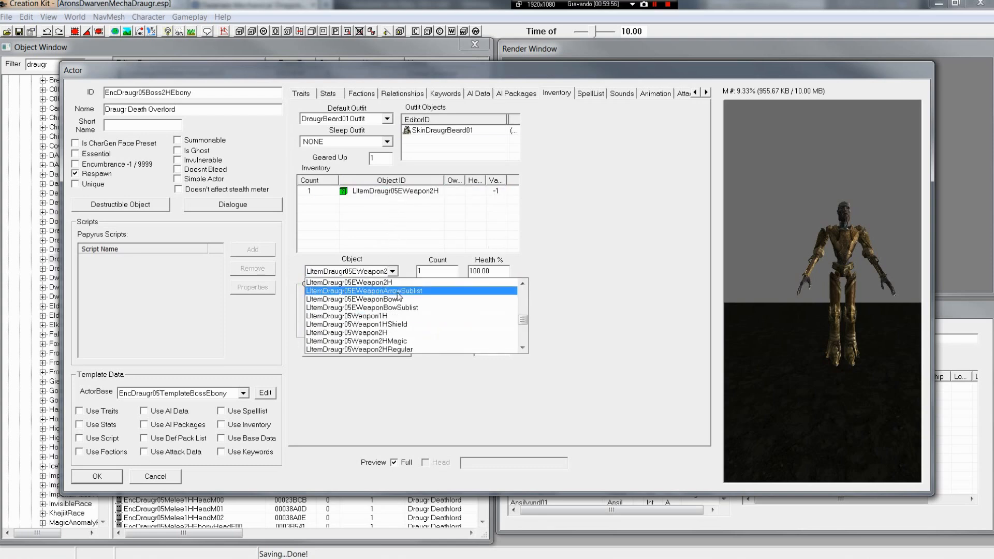
{"action": "scroll", "coordinate": [402, 293], "scroll_direction": "down", "scroll_amount": 8}
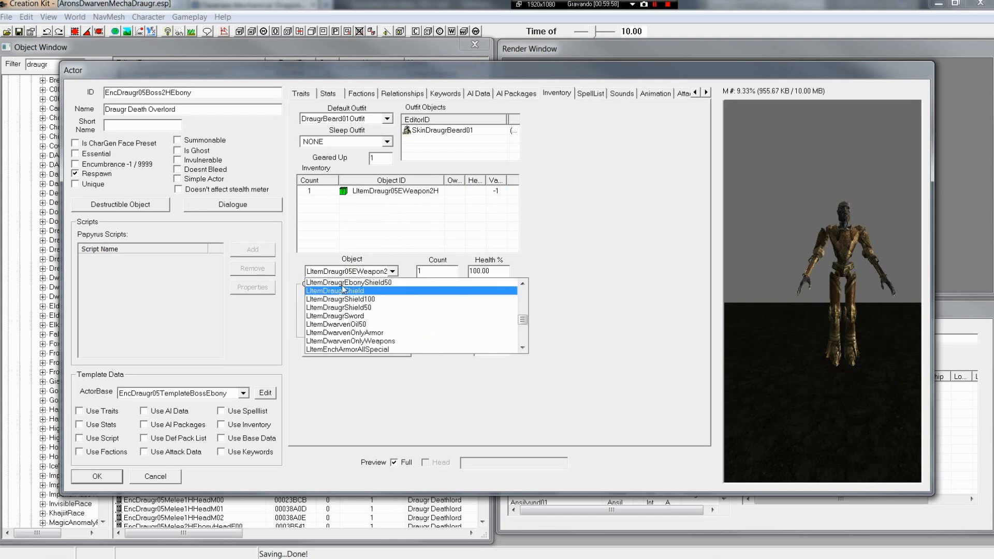
{"action": "scroll", "coordinate": [408, 294], "scroll_direction": "down", "scroll_amount": 3}
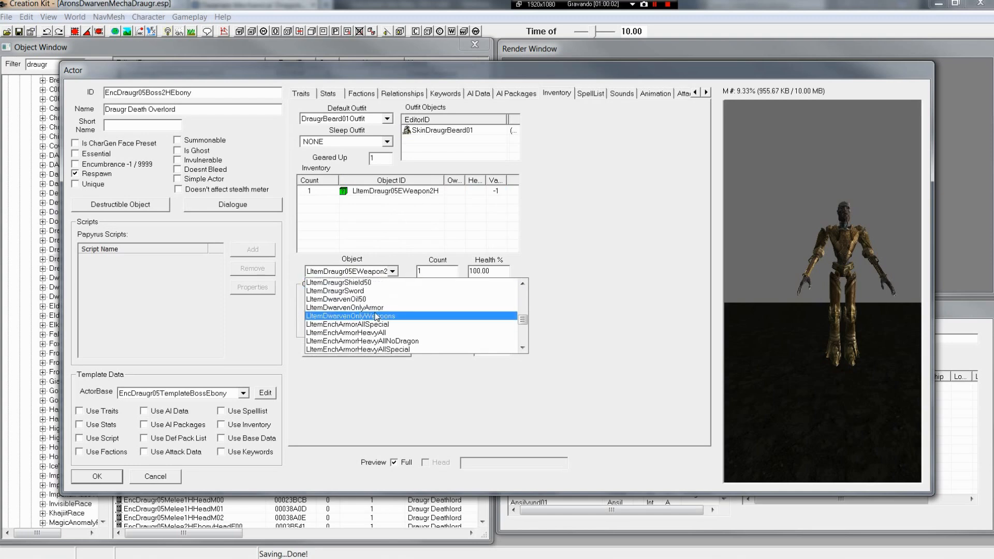
{"action": "left_click", "coordinate": [381, 316]}
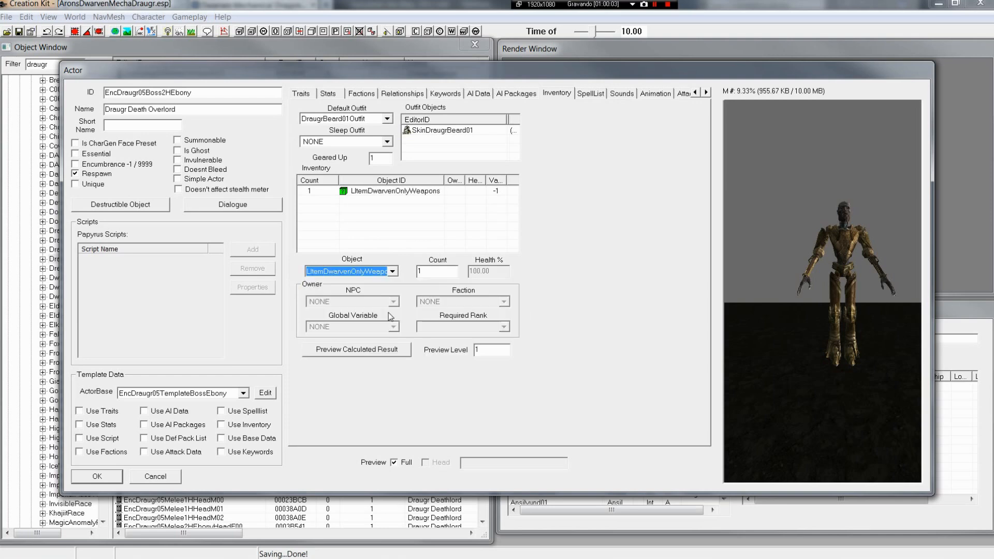
- Add a new inventory entry, set its object to Ale, and delete the entry again
{"action": "right_click", "coordinate": [421, 216]}
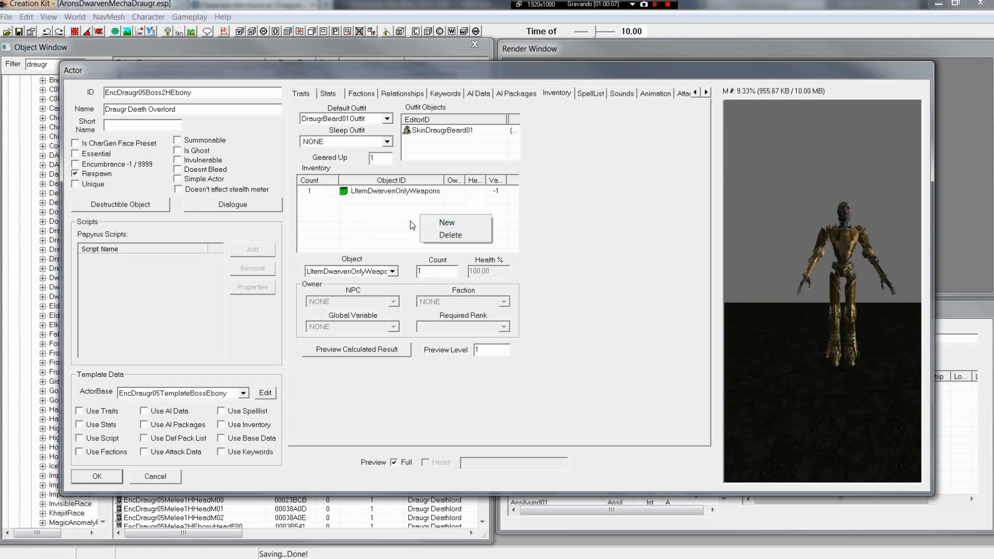
{"action": "left_click", "coordinate": [447, 223]}
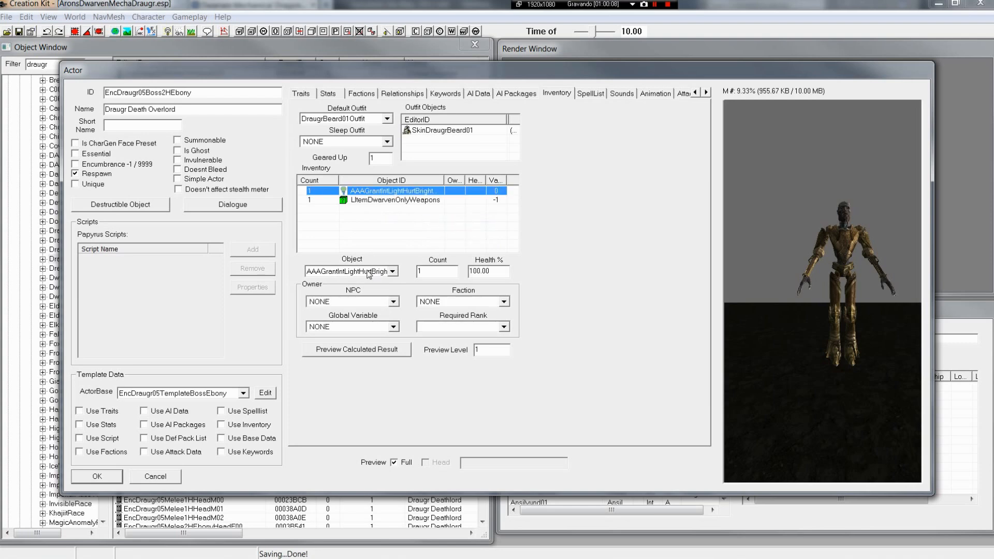
{"action": "left_click", "coordinate": [370, 273]}
{"action": "left_click", "coordinate": [346, 310]}
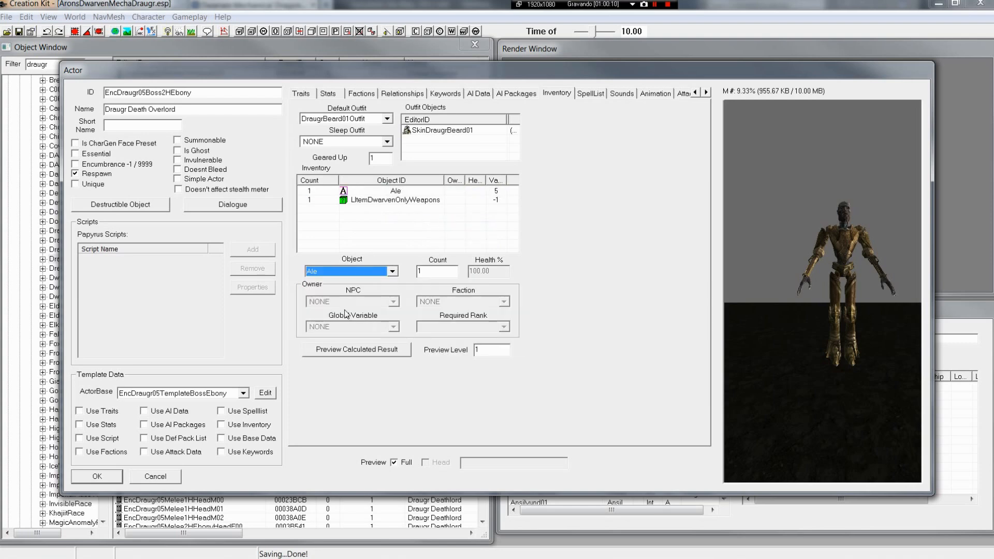
{"action": "left_click", "coordinate": [402, 194]}
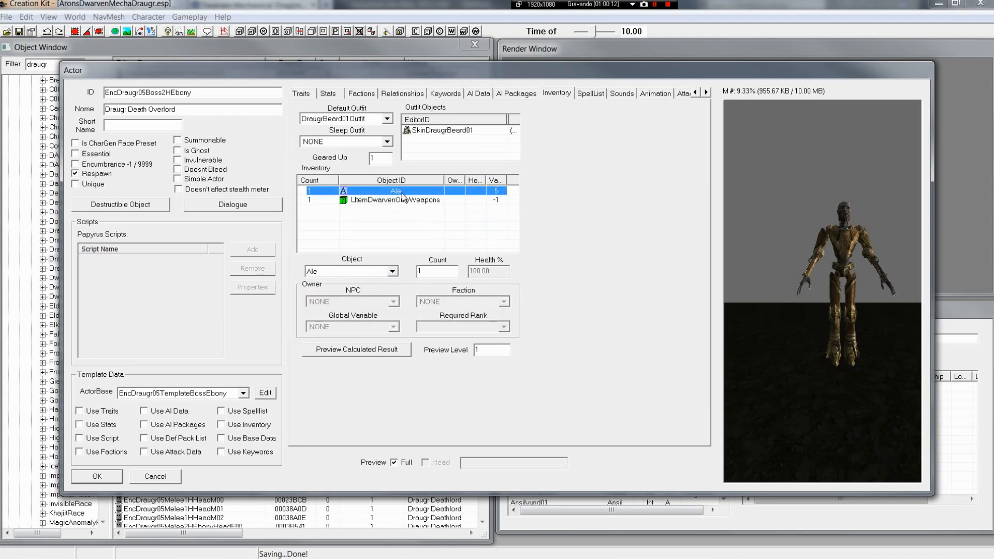
{"action": "key", "text": "Delete"}
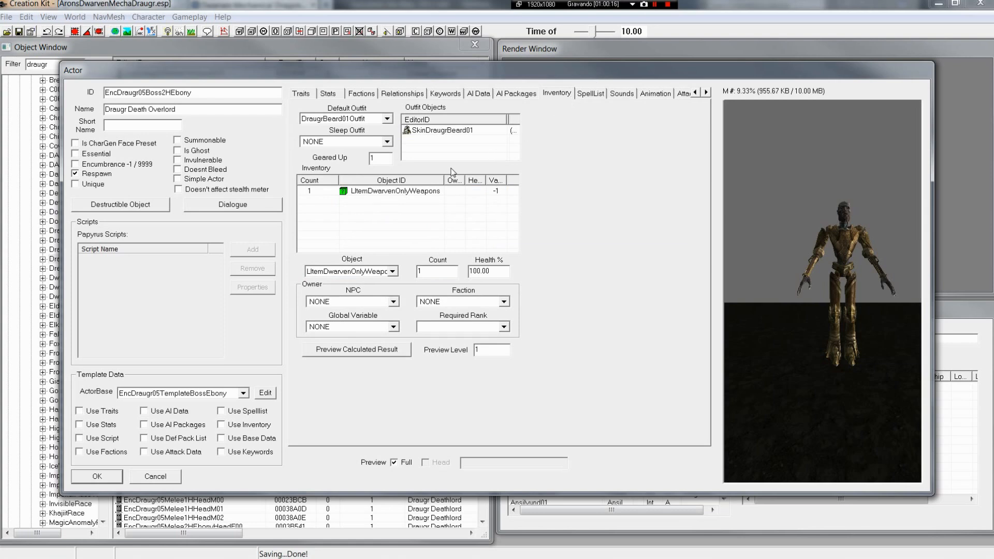
- Review the actor's outfit object and its spell and perk lists
{"action": "left_click", "coordinate": [443, 131]}
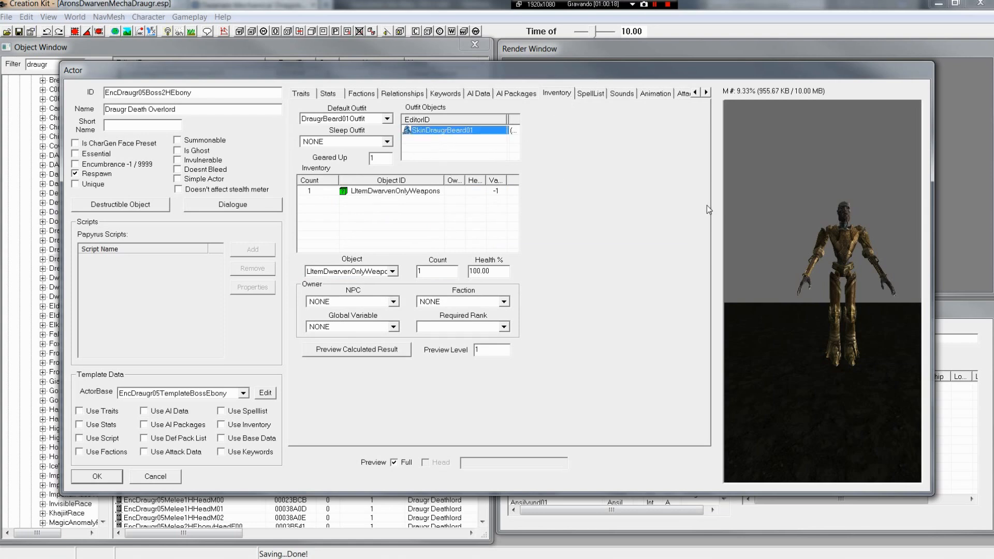
{"action": "left_click", "coordinate": [588, 94]}
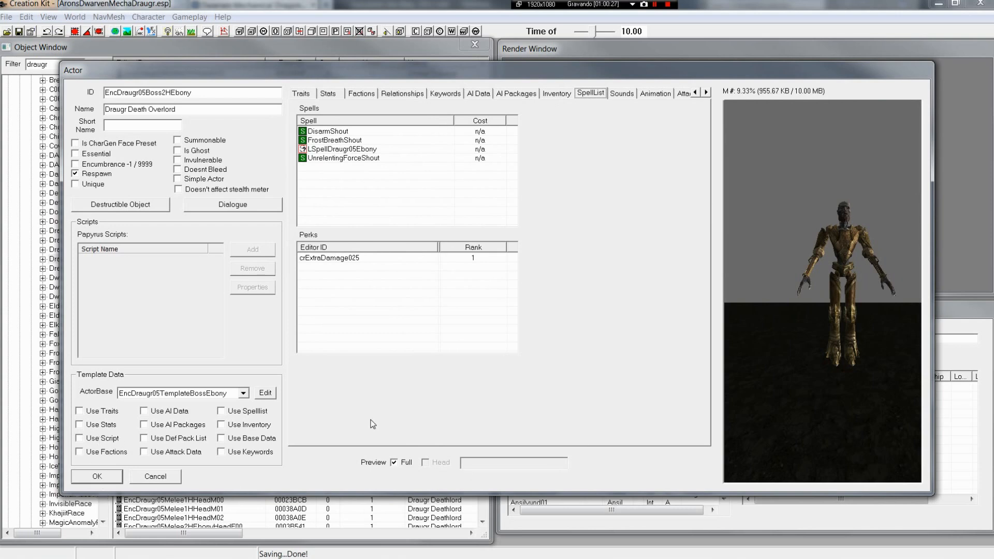
- Change the actor's ID to AronsDwarvenMechaDraugr
{"action": "left_click", "coordinate": [100, 478]}
{"action": "double_click", "coordinate": [155, 92]}
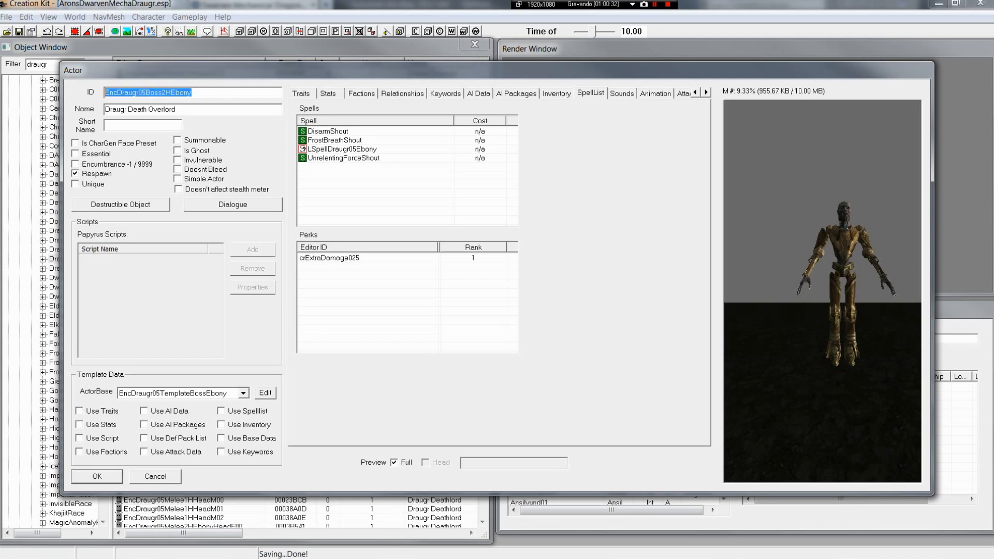
{"action": "left_click", "coordinate": [108, 92]}
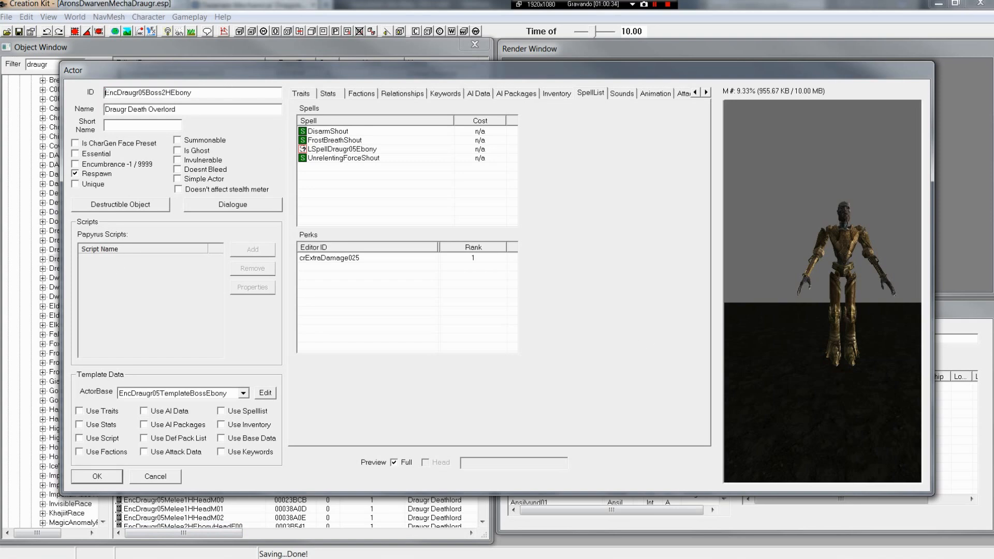
{"action": "type", "text": "Arons"}
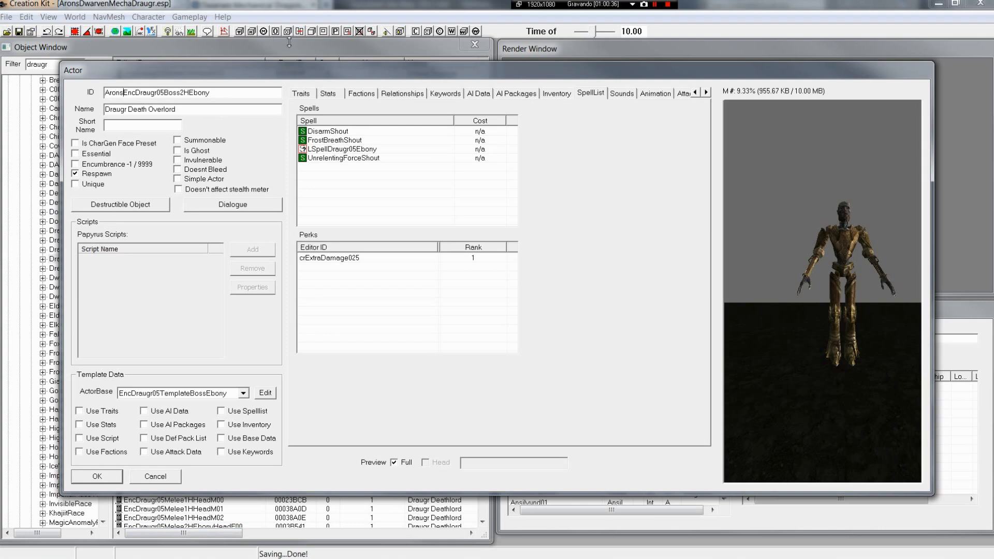
{"action": "left_click_drag", "start_coordinate": [210, 92], "coordinate": [124, 91]}
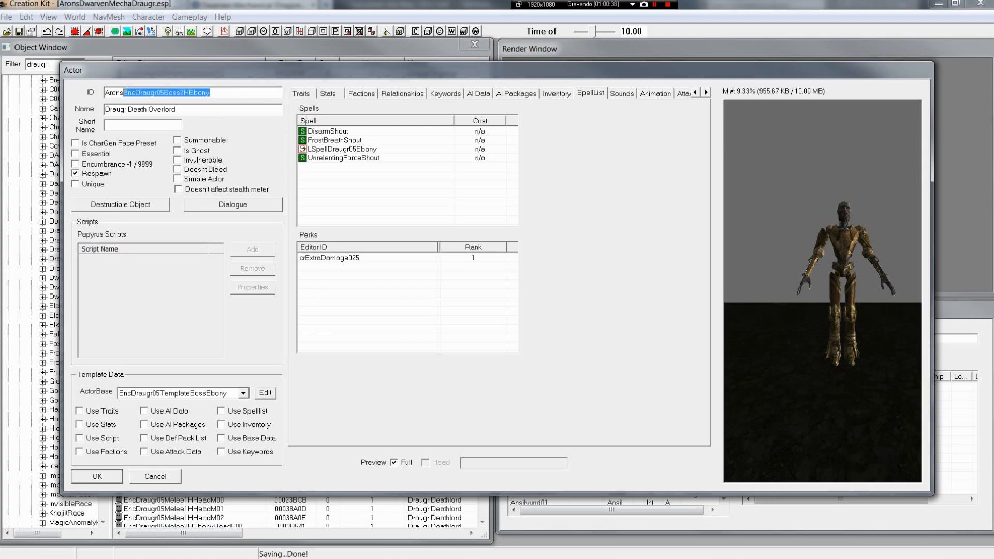
{"action": "type", "text": "D"}
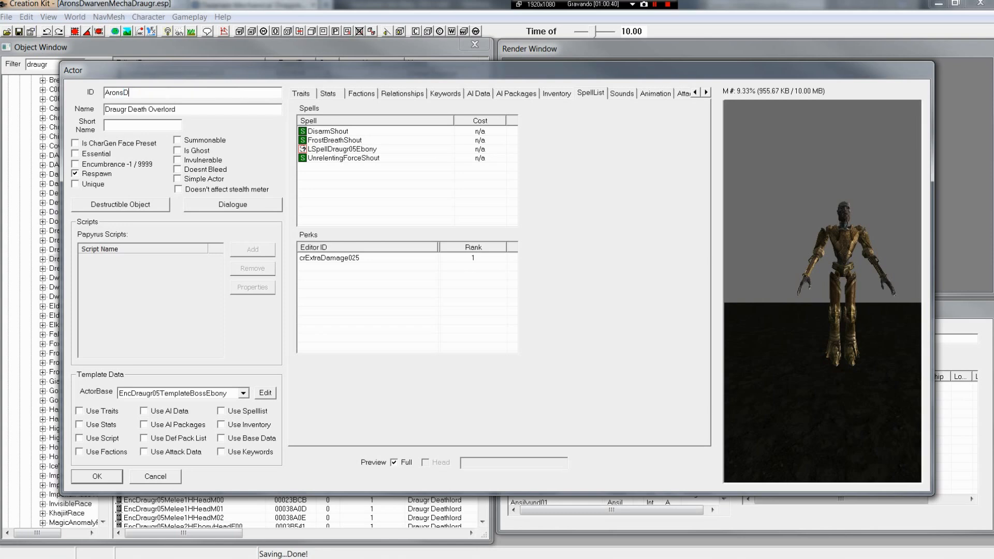
{"action": "type", "text": "warvenMechaDraugr"}
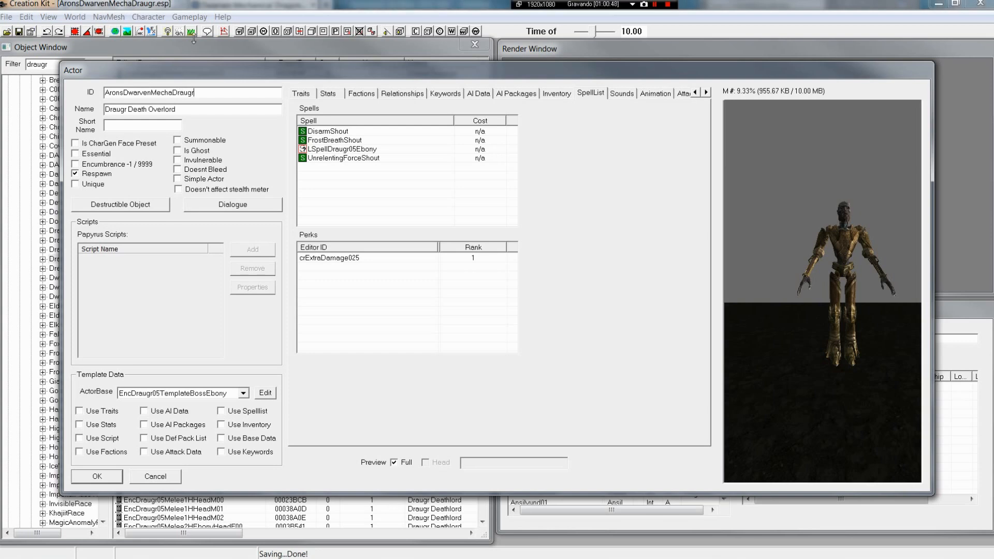
{"action": "key", "text": "Tab"}
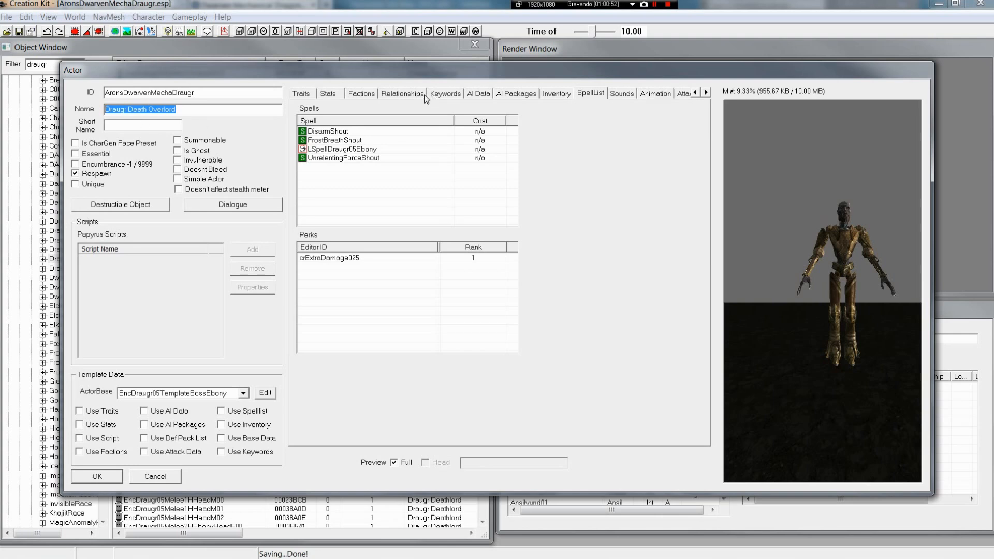
- Rename the actor to Dwarven Mechanic Draugr
{"action": "type", "text": "d"}
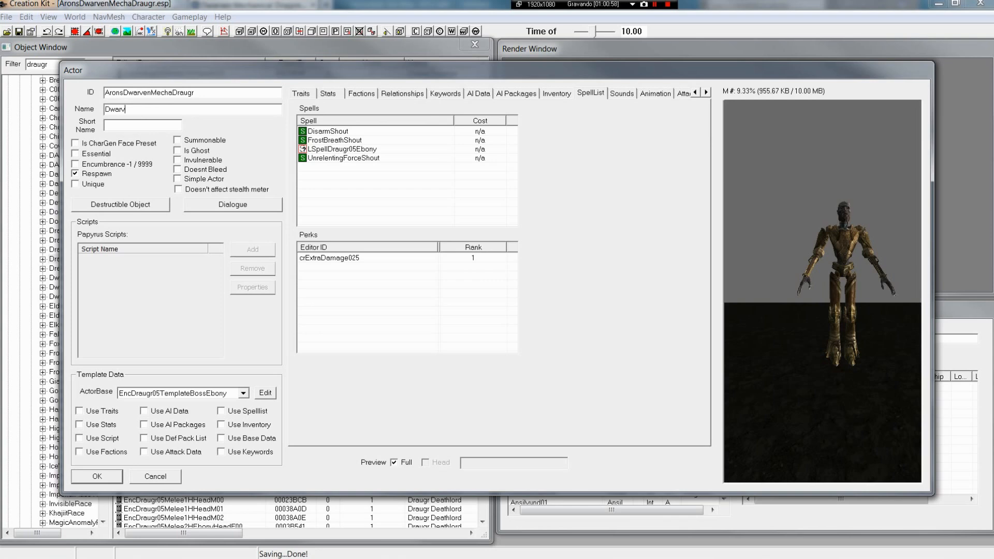
{"action": "type", "text": "warven Mechan"}
{"action": "type", "text": "ic Draugr"}
- Examine the armour details and head texture on the actor preview up close
{"action": "scroll", "coordinate": [864, 284], "scroll_direction": "up", "scroll_amount": 5}
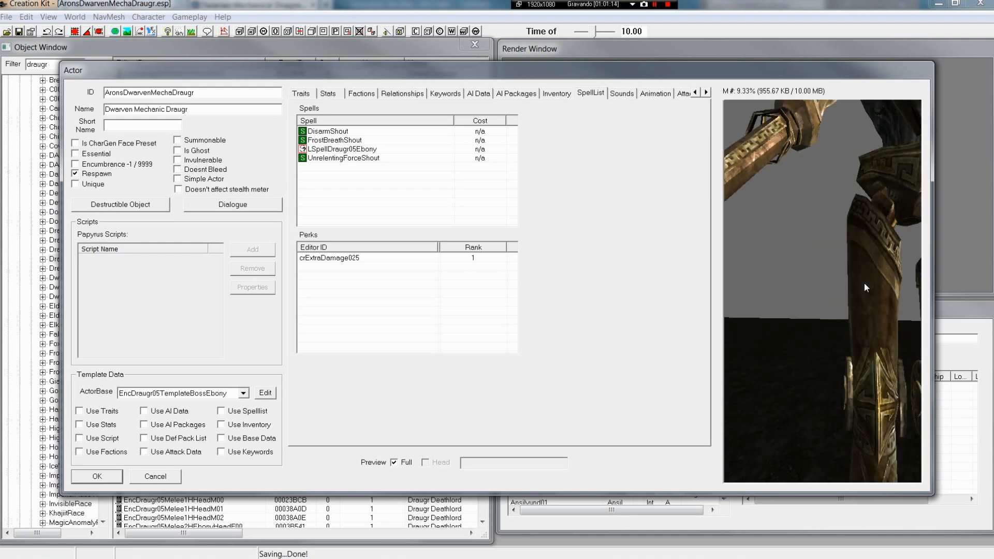
{"action": "scroll", "coordinate": [862, 290], "scroll_direction": "down", "scroll_amount": 5}
{"action": "scroll", "coordinate": [853, 304], "scroll_direction": "up", "scroll_amount": 8}
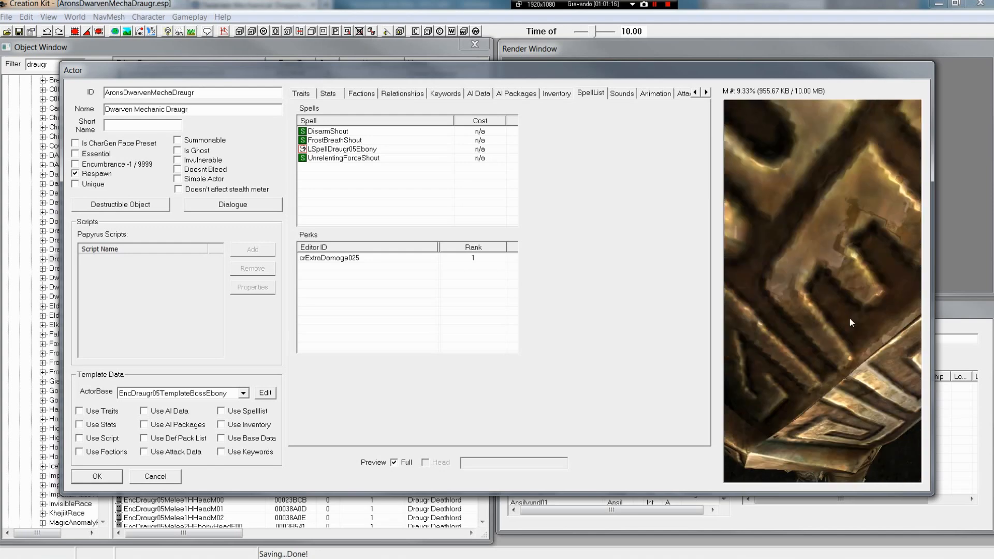
{"action": "scroll", "coordinate": [856, 237], "scroll_direction": "down", "scroll_amount": 5}
{"action": "scroll", "coordinate": [855, 242], "scroll_direction": "up", "scroll_amount": 6}
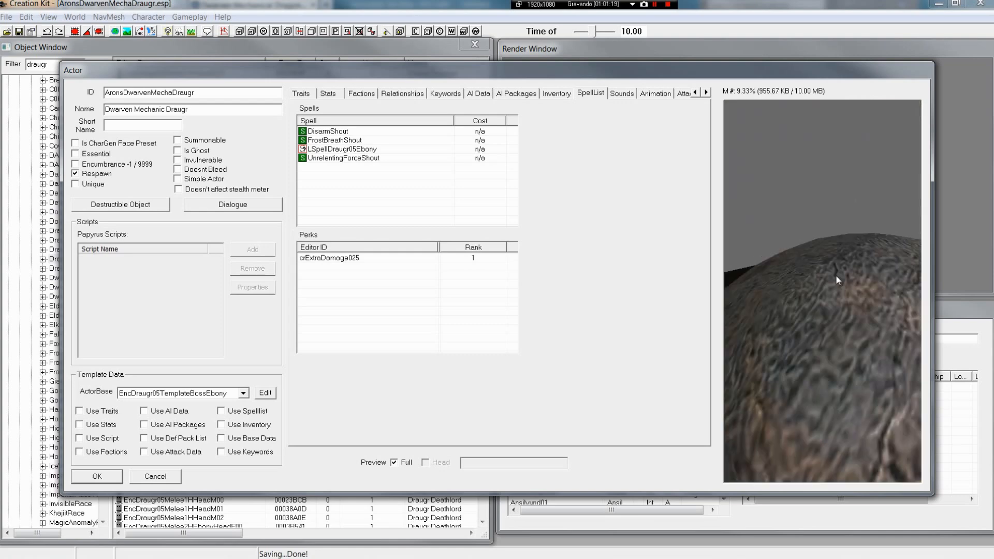
{"action": "scroll", "coordinate": [837, 279], "scroll_direction": "up", "scroll_amount": 3}
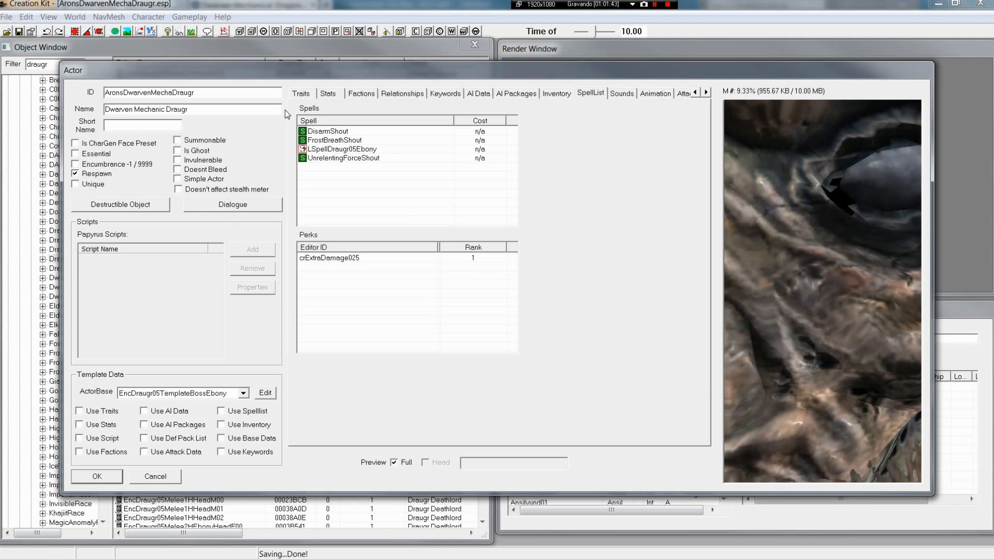
- Show the actor's traits and examine the previewed model's face, beard and torso from several angles
{"action": "left_click", "coordinate": [305, 93]}
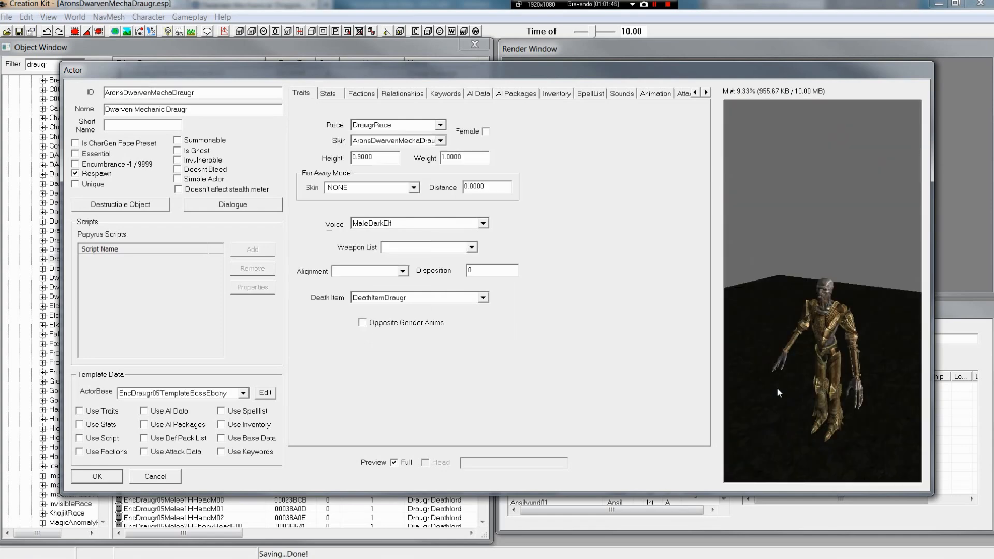
{"action": "scroll", "coordinate": [800, 354], "scroll_direction": "up", "scroll_amount": 5}
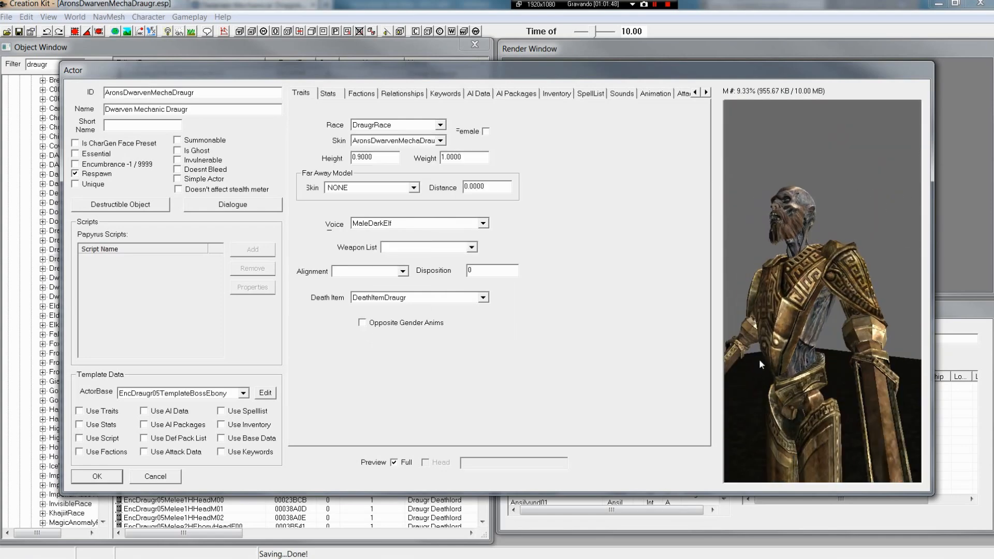
{"action": "scroll", "coordinate": [759, 361], "scroll_direction": "up", "scroll_amount": 4}
{"action": "scroll", "coordinate": [757, 367], "scroll_direction": "down", "scroll_amount": 5}
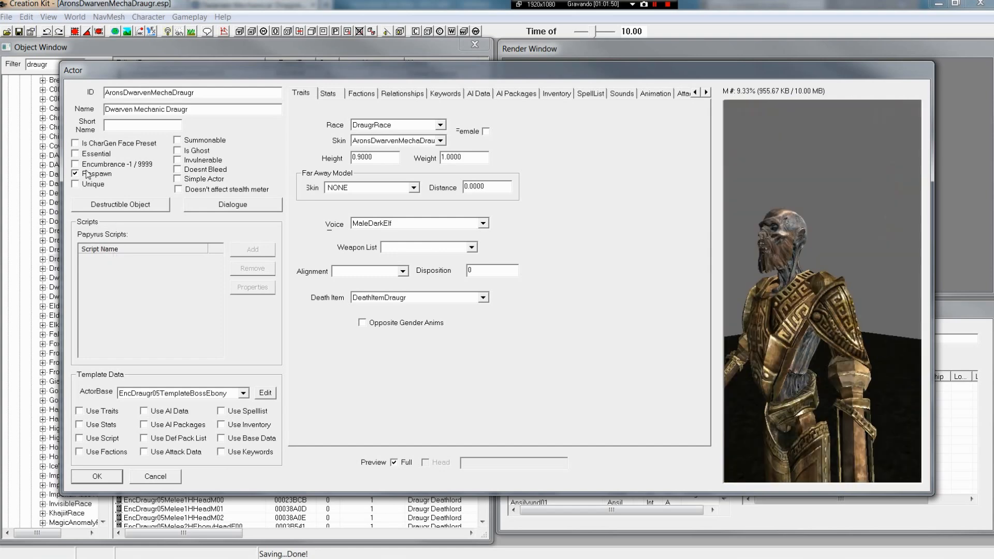
{"action": "left_click_drag", "start_coordinate": [803, 349], "coordinate": [848, 346]}
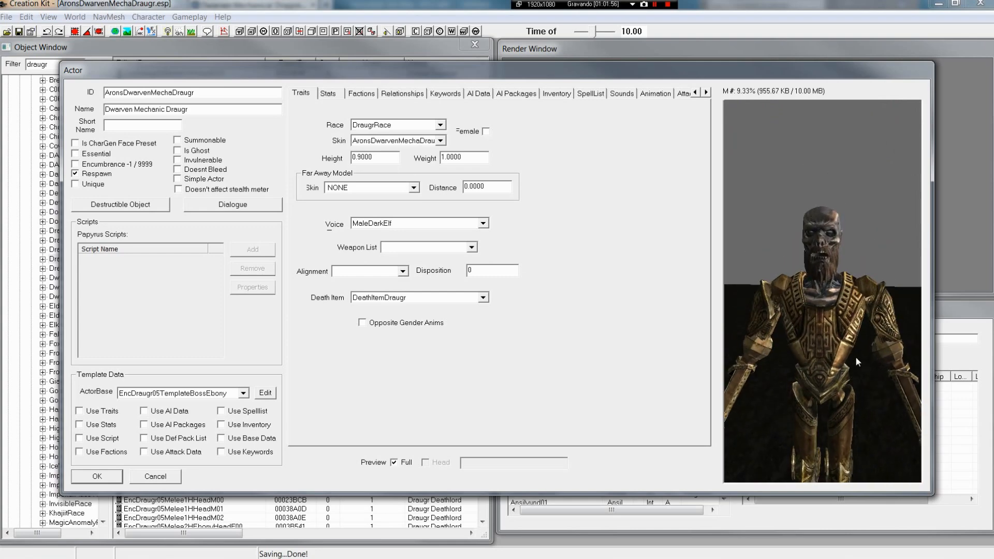
{"action": "scroll", "coordinate": [855, 356], "scroll_direction": "up", "scroll_amount": 5}
{"action": "scroll", "coordinate": [844, 350], "scroll_direction": "up", "scroll_amount": 5}
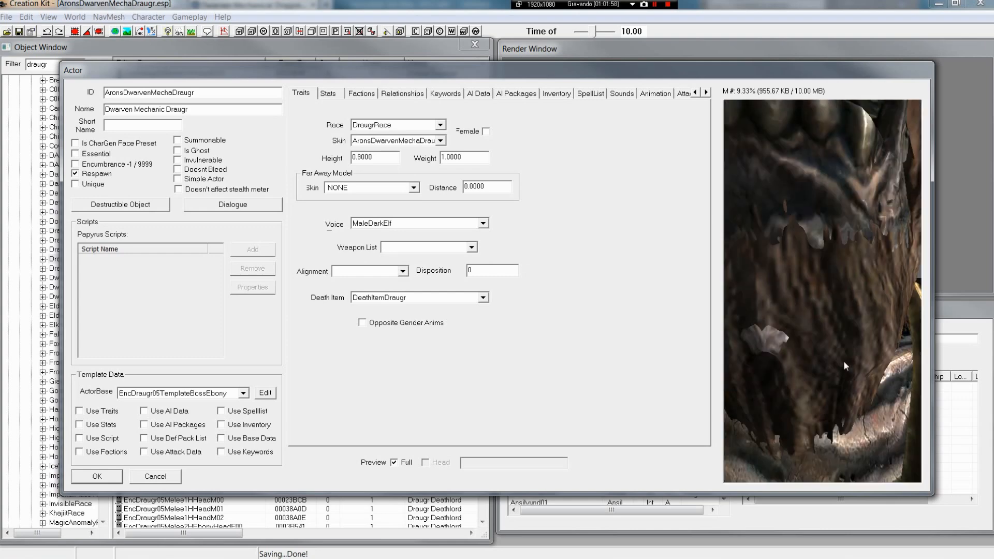
{"action": "scroll", "coordinate": [845, 368], "scroll_direction": "down", "scroll_amount": 5}
{"action": "scroll", "coordinate": [846, 367], "scroll_direction": "up", "scroll_amount": 5}
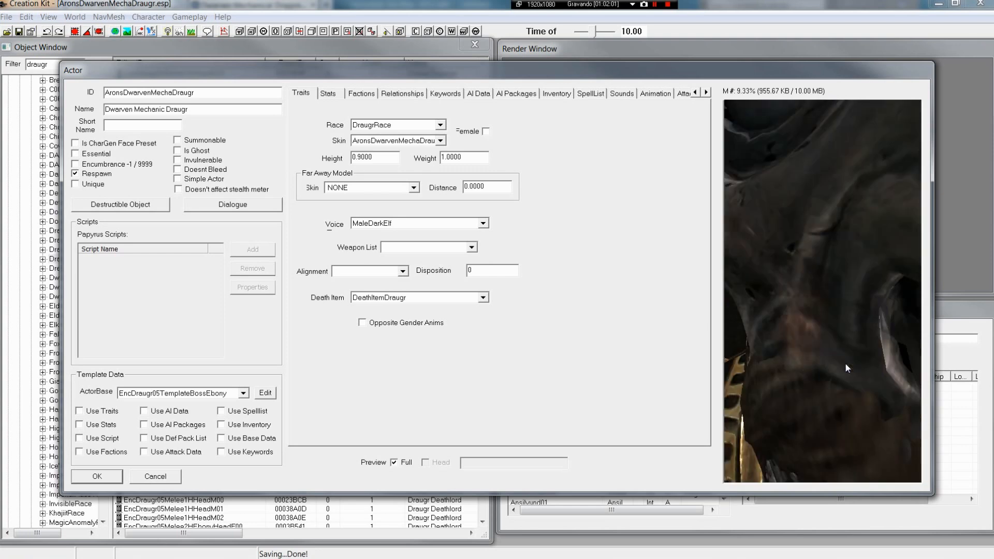
{"action": "scroll", "coordinate": [847, 367], "scroll_direction": "down", "scroll_amount": 5}
{"action": "scroll", "coordinate": [847, 362], "scroll_direction": "down", "scroll_amount": 3}
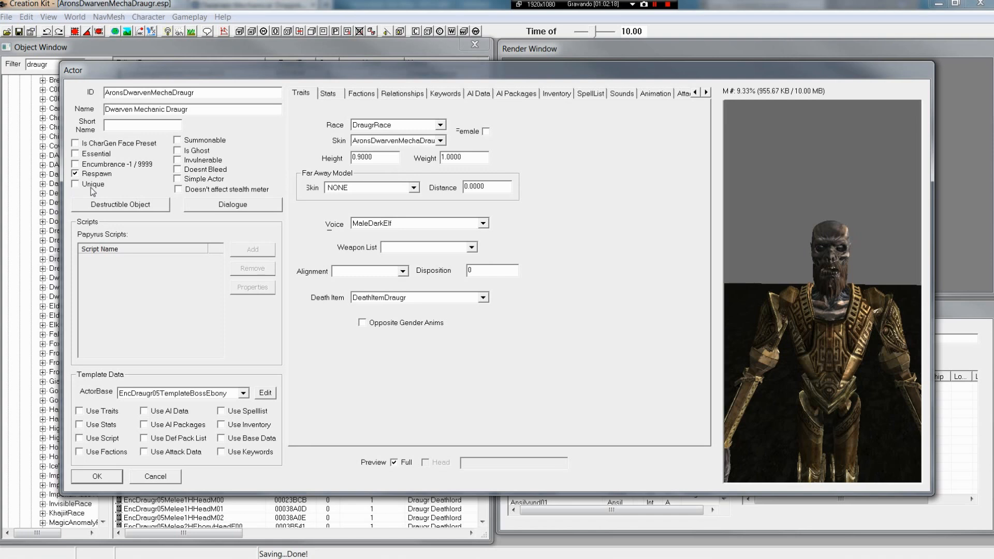
{"action": "middle_click_drag", "start_coordinate": [810, 310], "coordinate": [751, 282]}
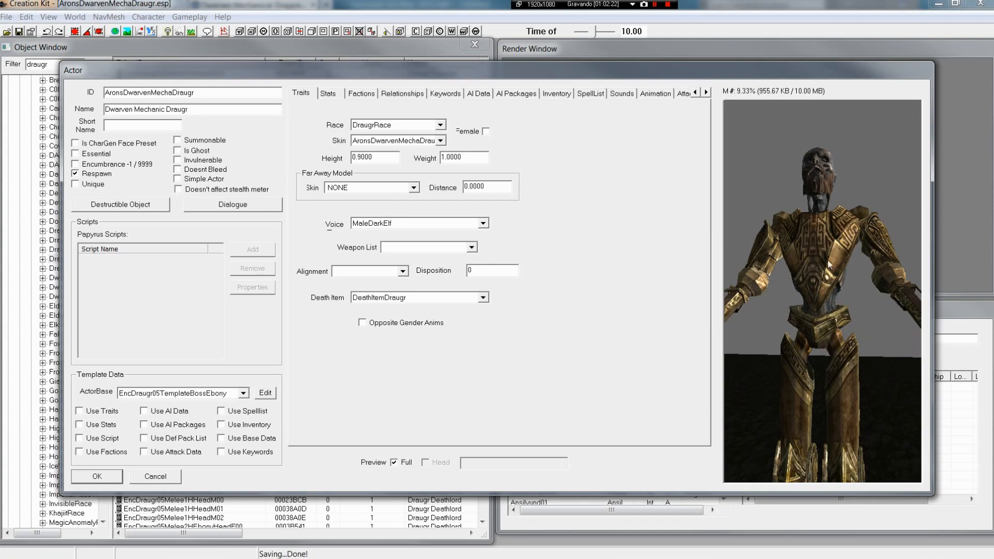
{"action": "middle_click_drag", "start_coordinate": [828, 262], "coordinate": [784, 273]}
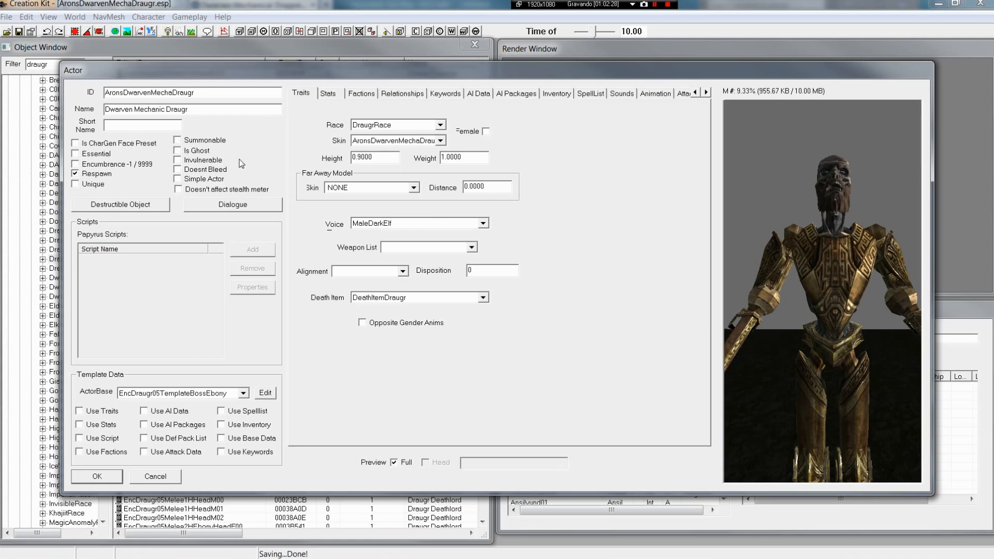
{"action": "left_click", "coordinate": [178, 140]}
{"action": "left_click", "coordinate": [178, 140]}
{"action": "left_click", "coordinate": [178, 151]}
{"action": "left_click", "coordinate": [878, 235]}
{"action": "middle_click_drag", "start_coordinate": [810, 230], "coordinate": [791, 218], "text": "shift"}
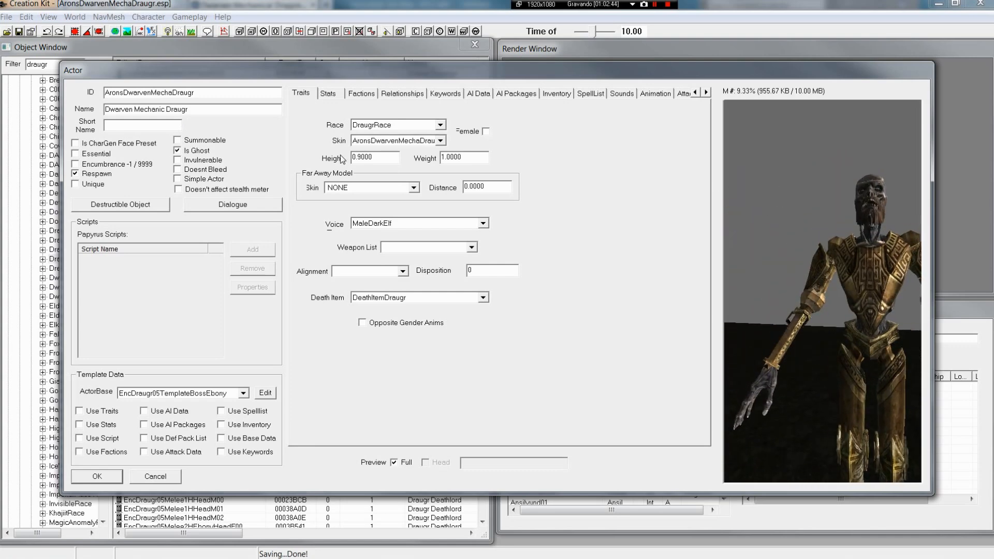
{"action": "left_click", "coordinate": [179, 150]}
- Enable the Doesnt Bleed flag for the actor and check its shoulder and arm armour in the preview
{"action": "left_click", "coordinate": [179, 170]}
{"action": "left_click_drag", "start_coordinate": [819, 291], "coordinate": [735, 274]}
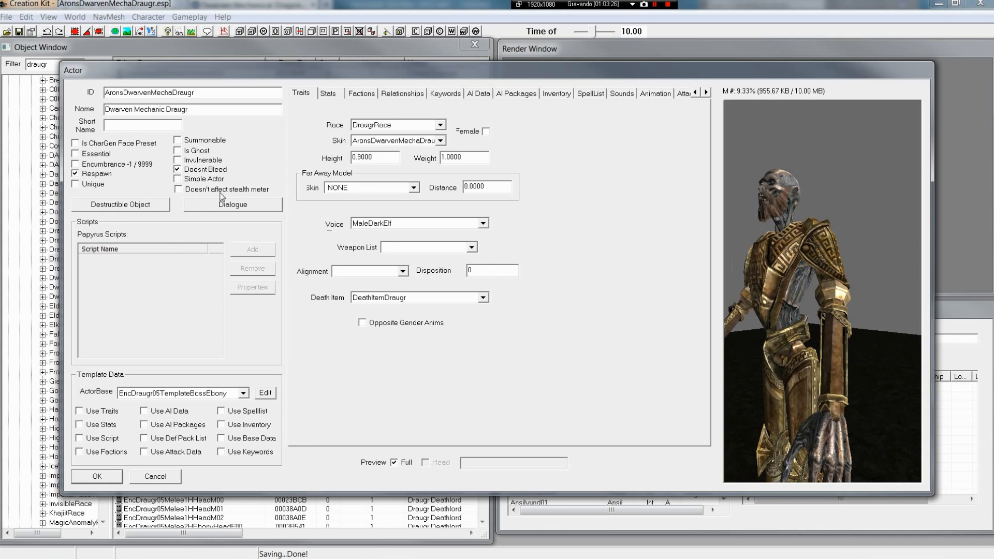
{"action": "scroll", "coordinate": [735, 288], "scroll_direction": "up", "scroll_amount": 5}
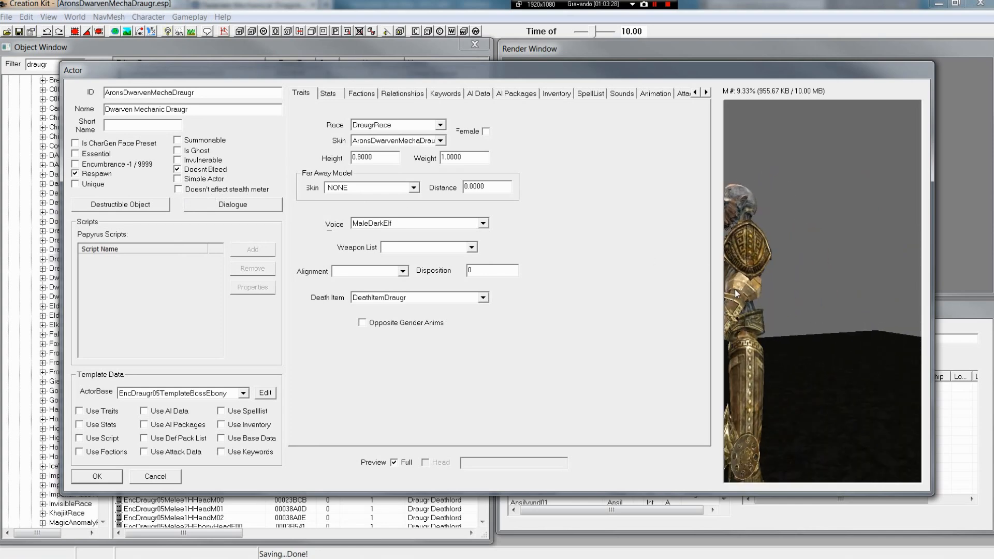
{"action": "scroll", "coordinate": [767, 310], "scroll_direction": "down", "scroll_amount": 3}
{"action": "scroll", "coordinate": [766, 310], "scroll_direction": "up", "scroll_amount": 5}
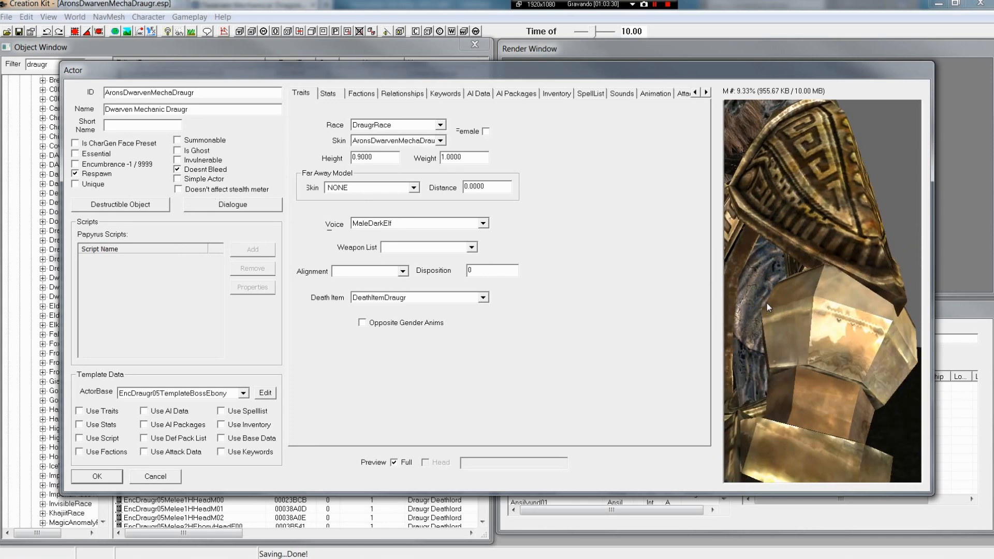
{"action": "scroll", "coordinate": [766, 303], "scroll_direction": "down", "scroll_amount": 5}
{"action": "left_click_drag", "start_coordinate": [766, 303], "coordinate": [792, 306]}
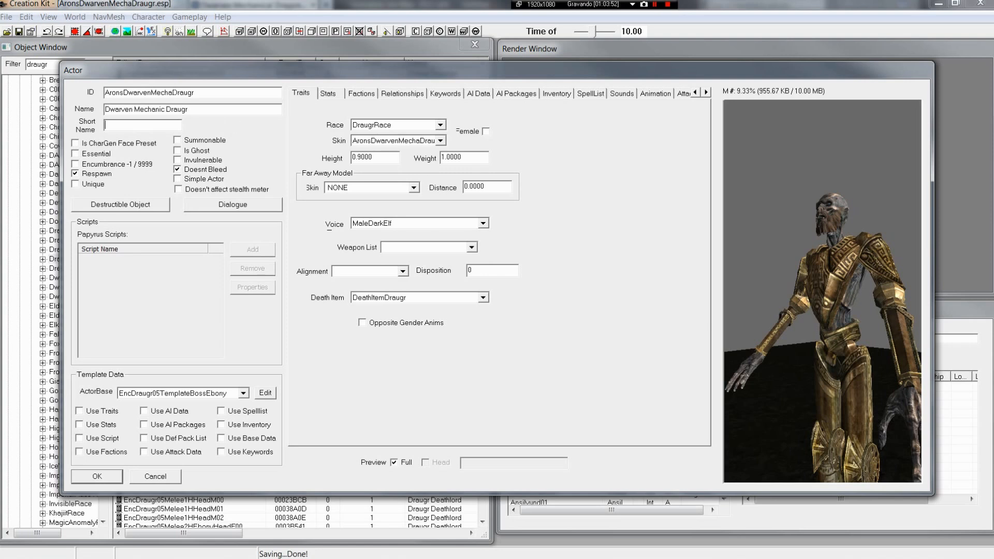
- Change the actor's ID to AronsDwarvenMechaDraugrNPC, accept it as a new form and save the plugin
{"action": "left_click", "coordinate": [98, 476]}
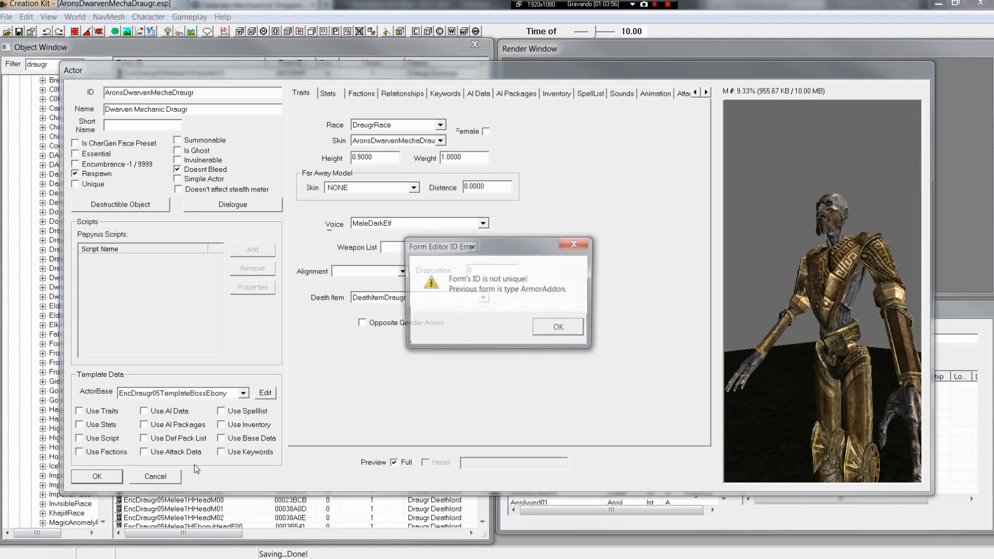
{"action": "left_click", "coordinate": [576, 333]}
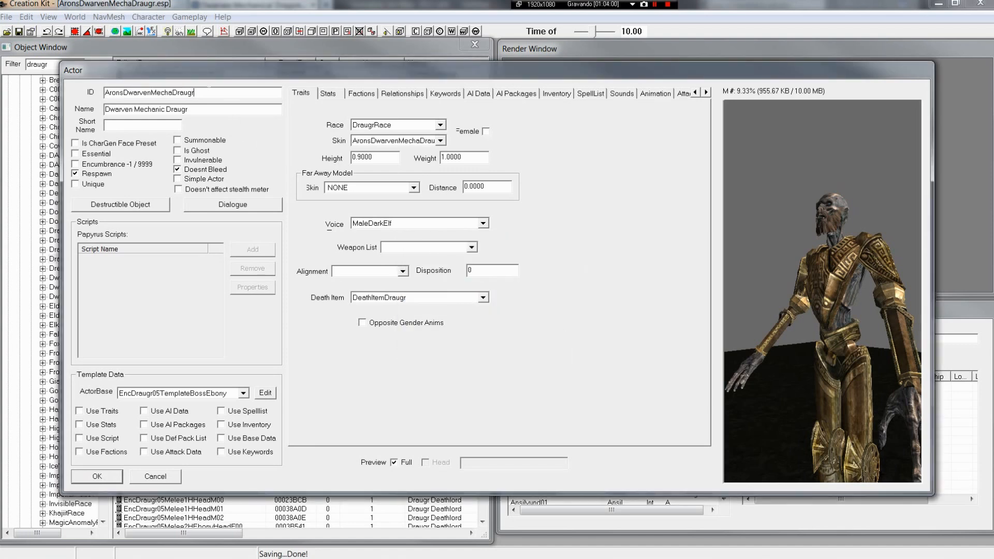
{"action": "type", "text": "NPC"}
{"action": "left_click", "coordinate": [102, 476]}
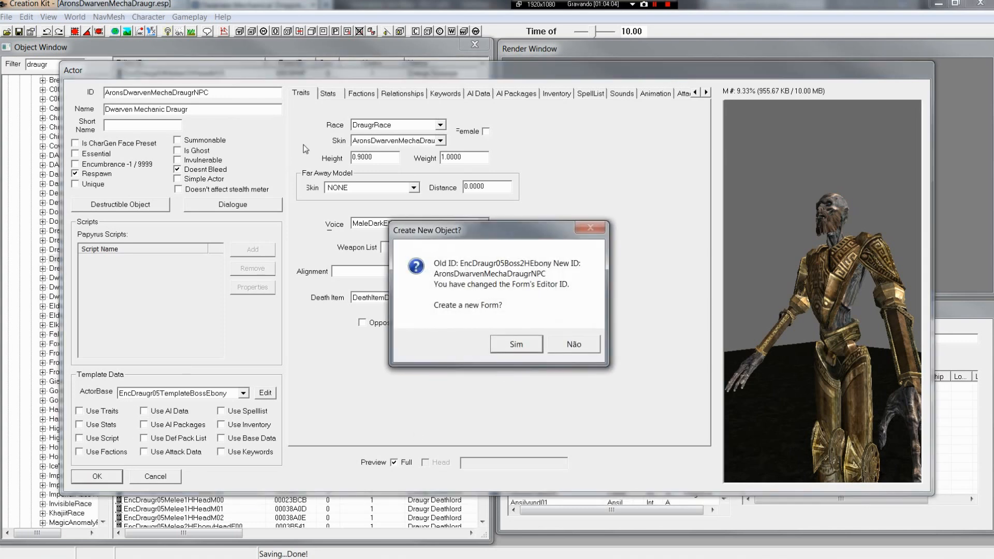
{"action": "left_click", "coordinate": [537, 350]}
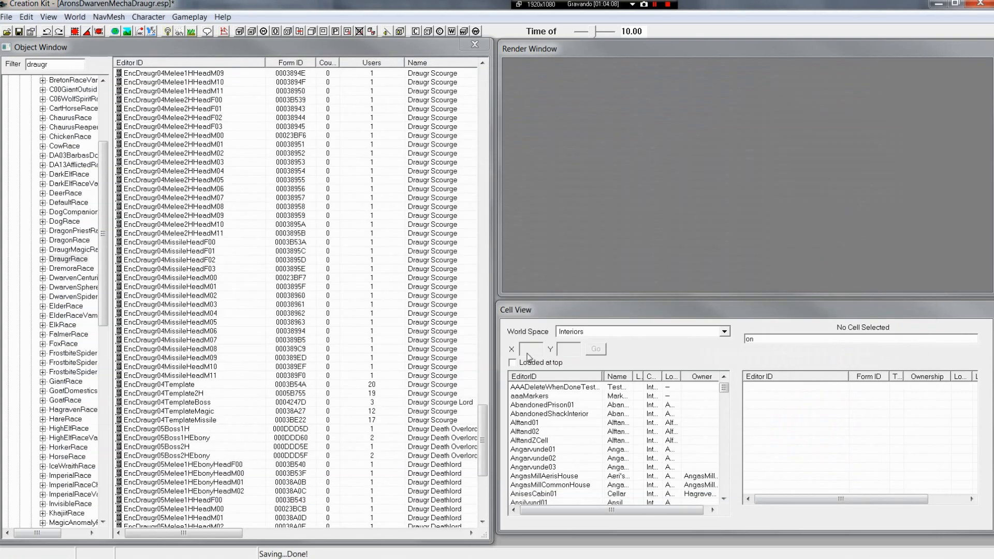
{"action": "left_click", "coordinate": [7, 17]}
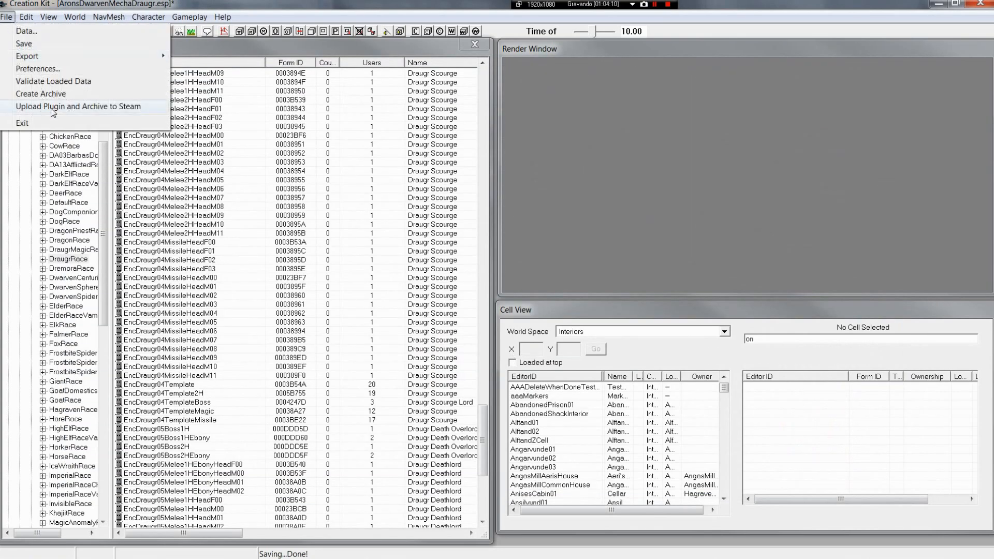
{"action": "left_click", "coordinate": [26, 45]}
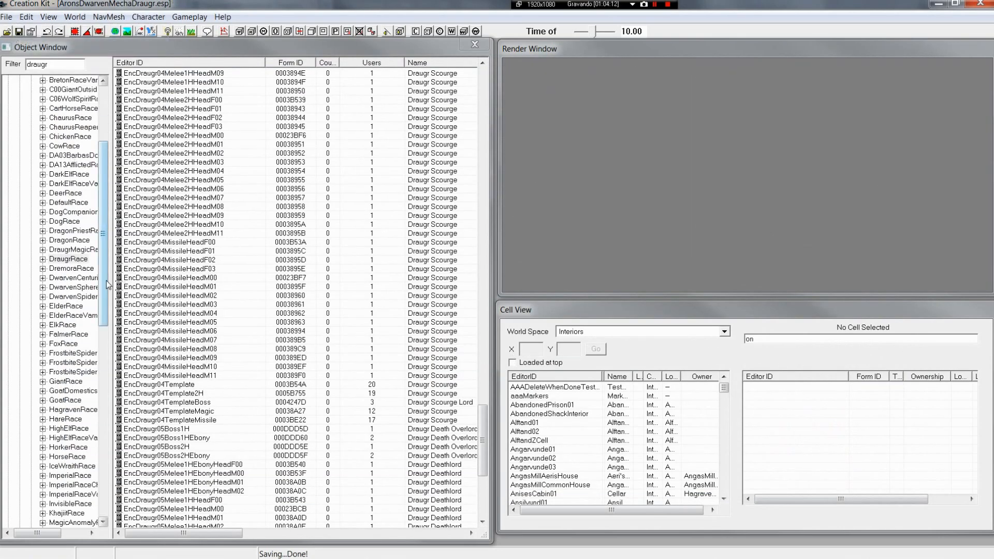
- Filter the object list by ARON and check the settings of the AronsDwarvenMechaDraugrNPC actor without changing them
{"action": "double_click", "coordinate": [52, 65]}
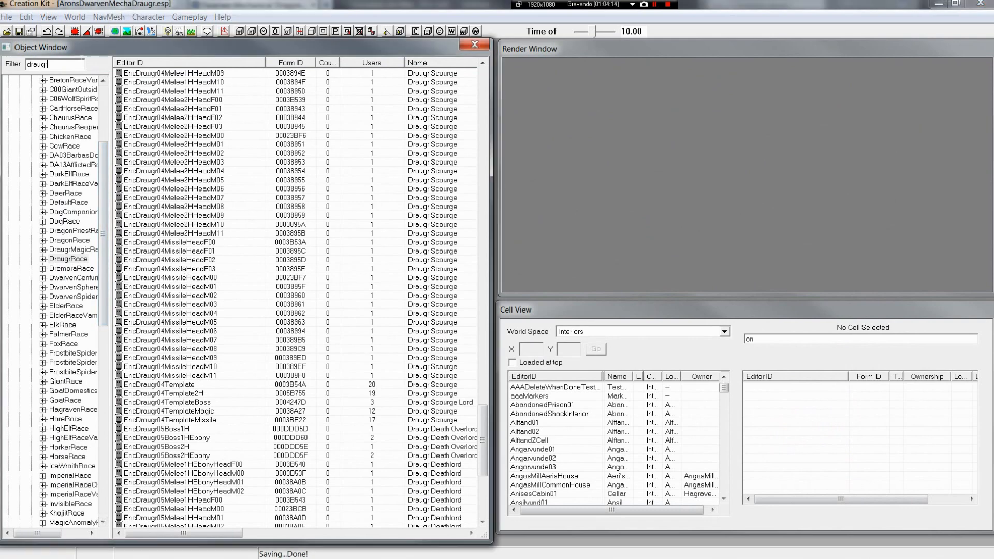
{"action": "type", "text": "ARON"}
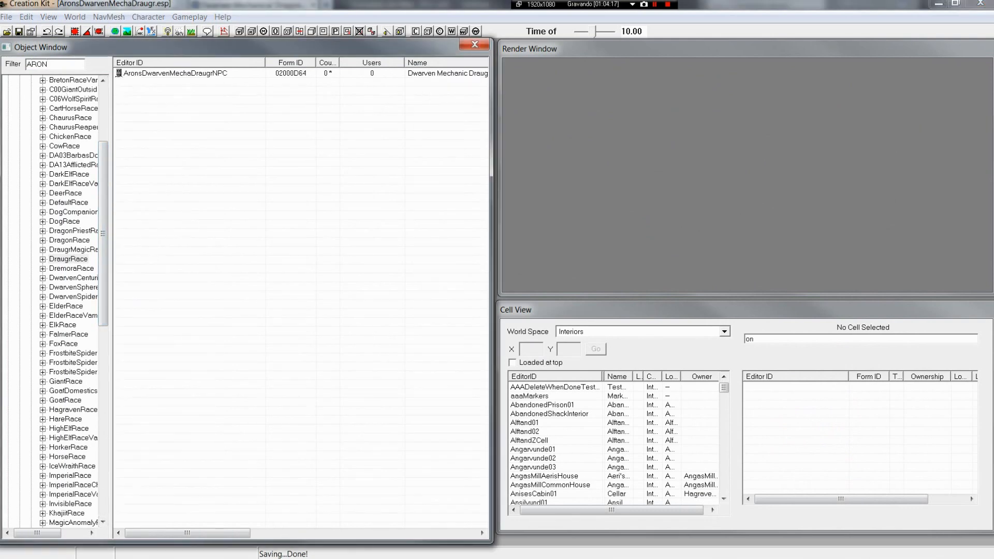
{"action": "right_click", "coordinate": [181, 77]}
{"action": "left_click", "coordinate": [203, 94]}
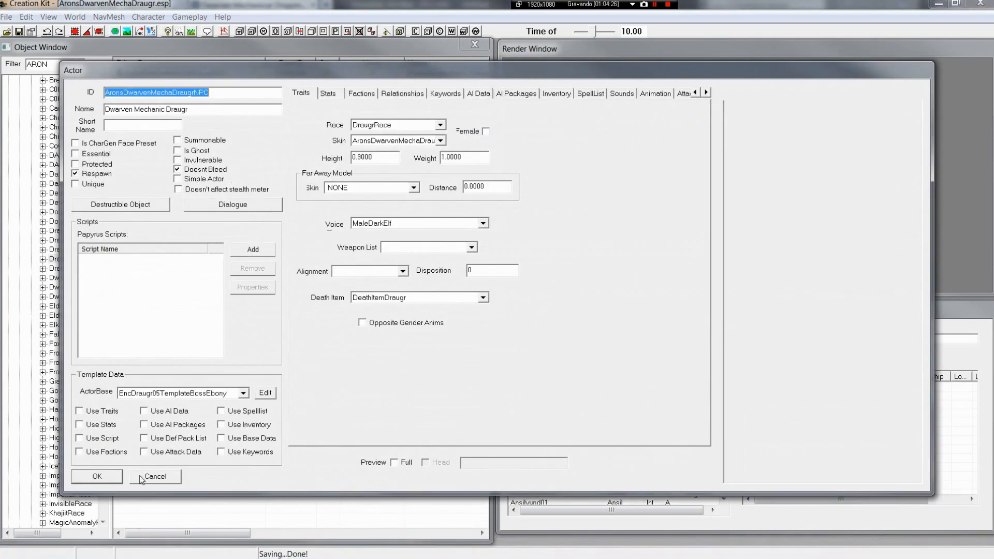
{"action": "left_click", "coordinate": [140, 477]}
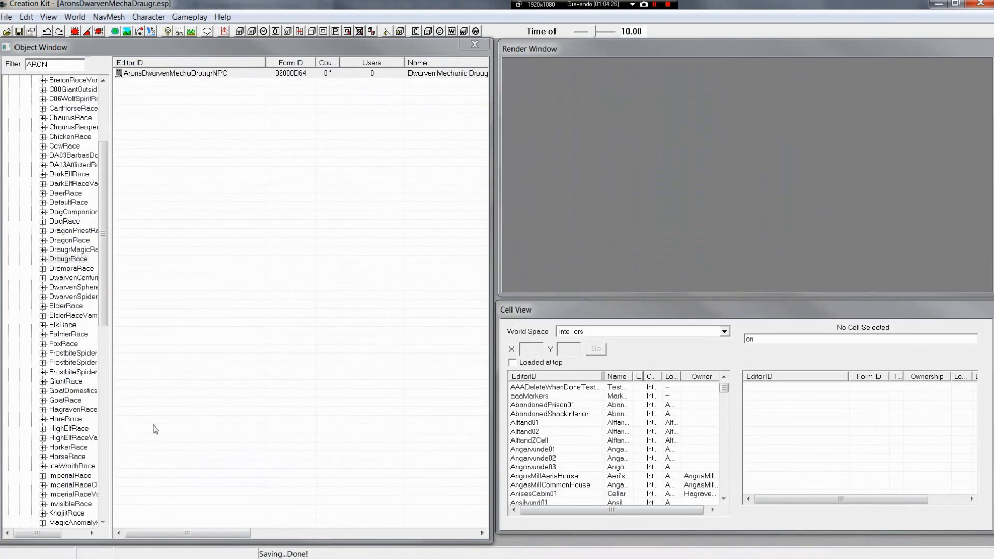
- Preview the AronsDwarvenMechaDraugrNPC object with Allow Movement enabled and enlarge the preview window to fill most of the screen
{"action": "right_click", "coordinate": [185, 74]}
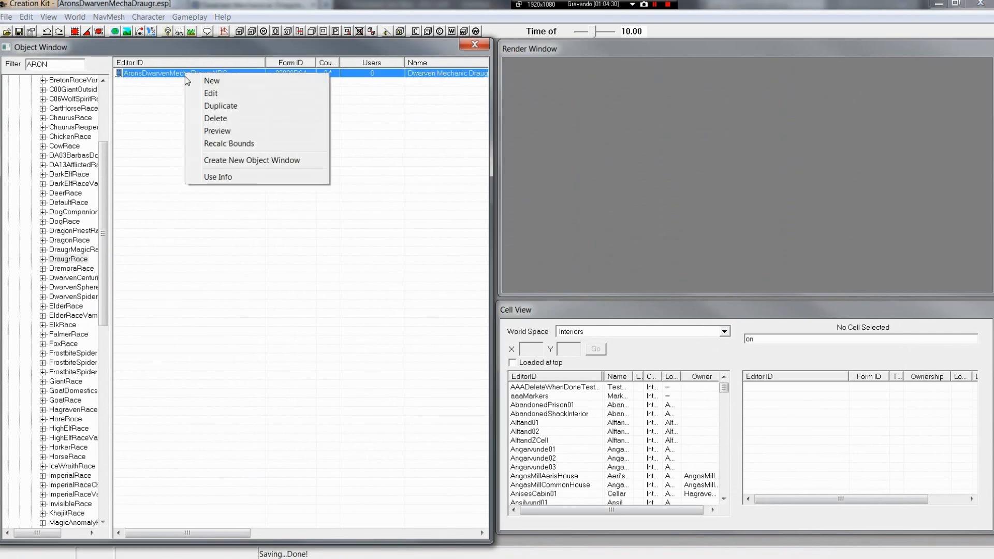
{"action": "left_click", "coordinate": [212, 130]}
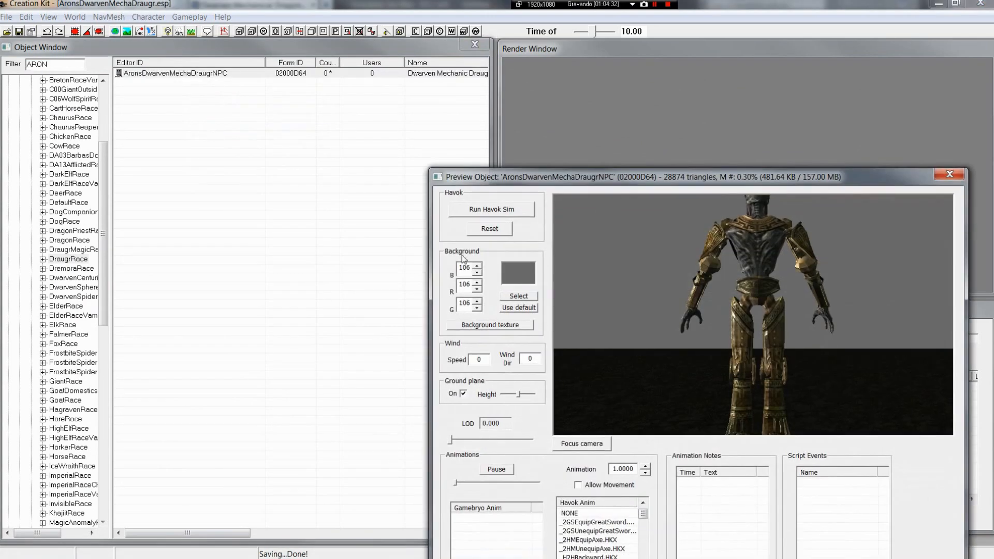
{"action": "left_click_drag", "start_coordinate": [744, 314], "coordinate": [791, 303]}
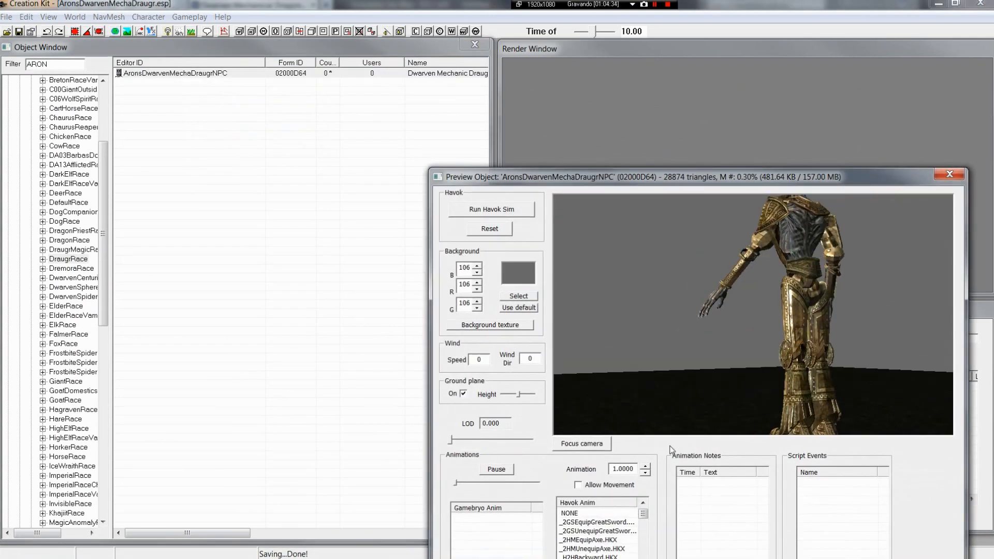
{"action": "left_click_drag", "start_coordinate": [757, 175], "coordinate": [310, 19]}
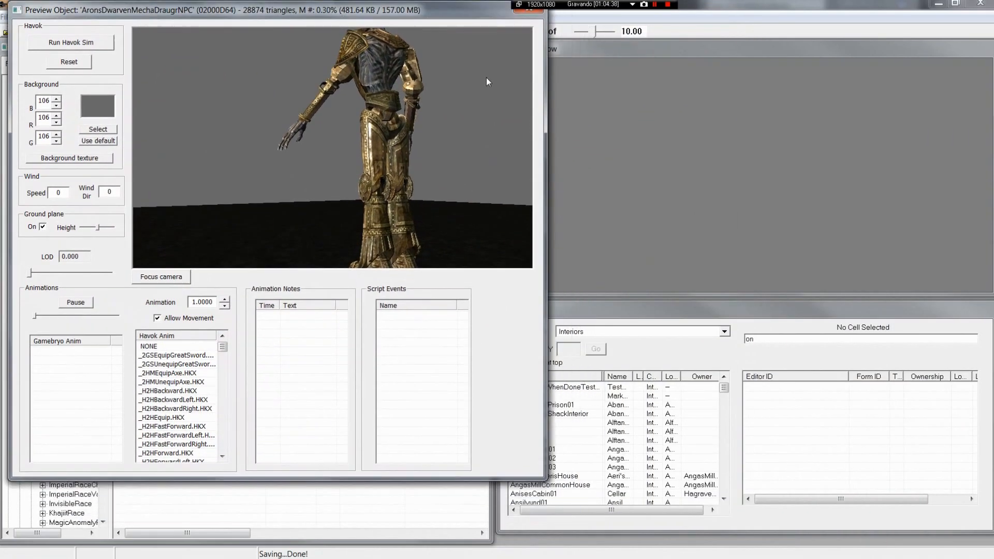
{"action": "left_click_drag", "start_coordinate": [548, 142], "coordinate": [944, 145]}
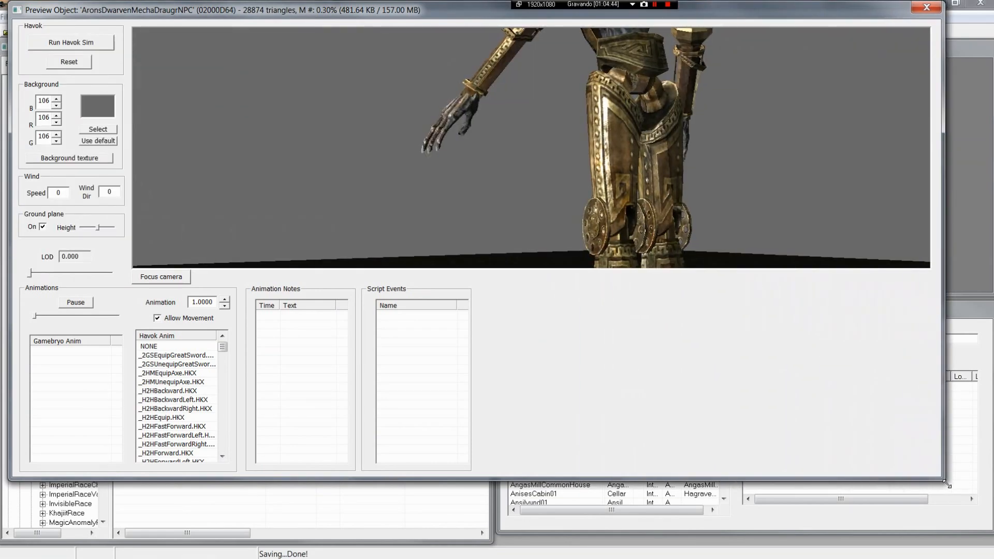
{"action": "left_click_drag", "start_coordinate": [947, 485], "coordinate": [988, 558]}
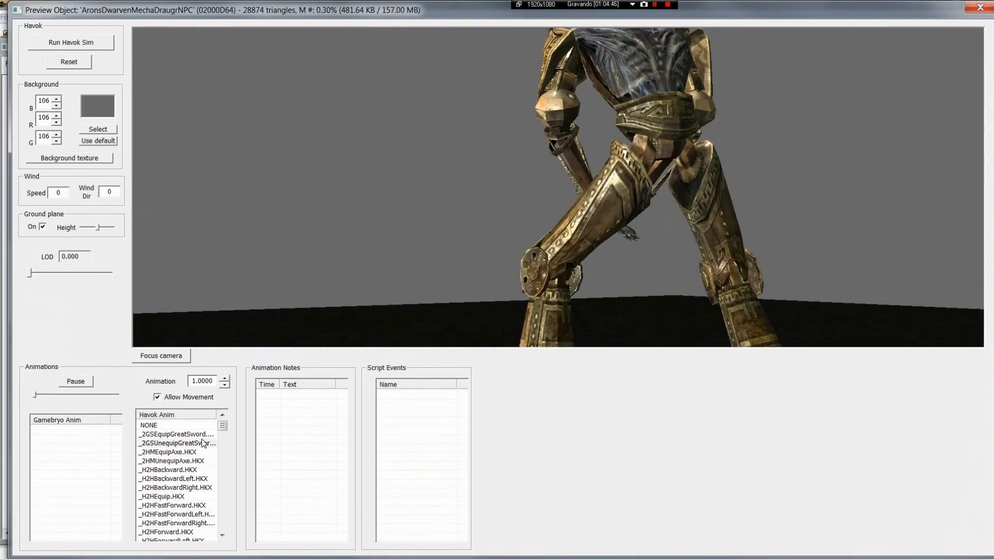
- Play the _2GSUnequipGreatSword animation and bring the model's head and torso into view
{"action": "left_click", "coordinate": [202, 441]}
{"action": "left_click_drag", "start_coordinate": [563, 169], "coordinate": [684, 135], "text": "shift"}
{"action": "mouse_move", "coordinate": [685, 135]}
{"action": "middle_mouse_down"}
{"action": "mouse_move", "coordinate": [683, 159]}
{"action": "mouse_move", "coordinate": [681, 150]}
{"action": "middle_mouse_up"}
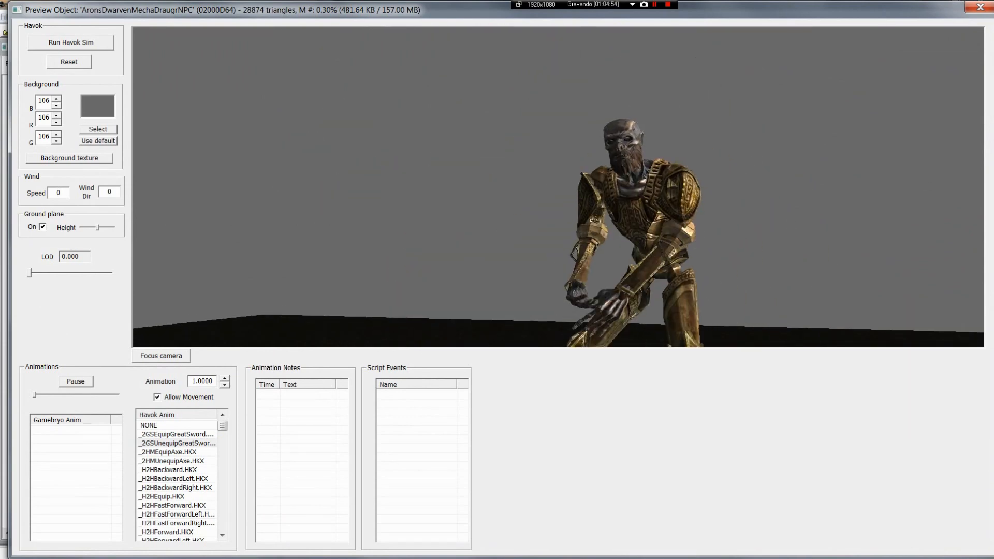
- Narrow the preview window and reposition it so that part of the object list shows beside it
{"action": "left_click_drag", "start_coordinate": [986, 202], "coordinate": [787, 206]}
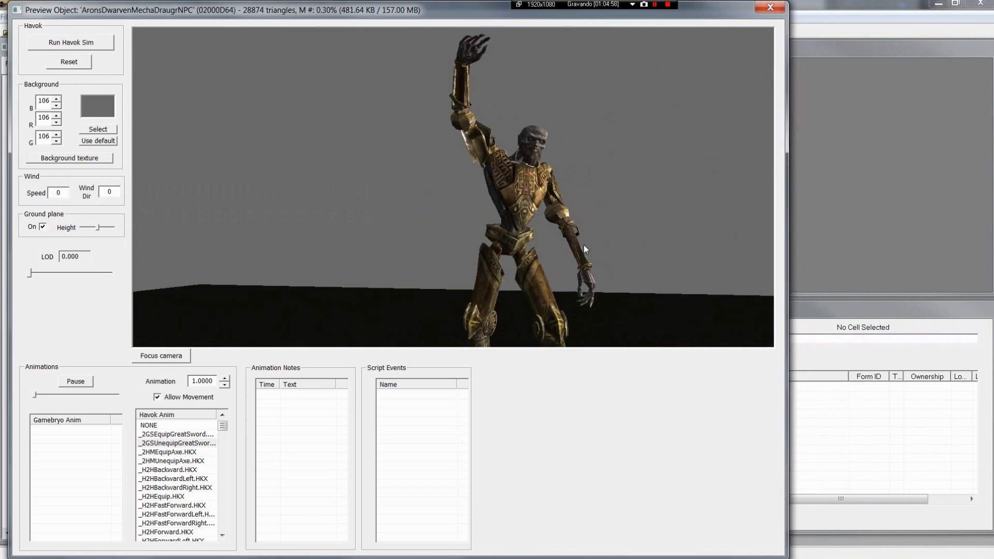
{"action": "left_click_drag", "start_coordinate": [555, 242], "coordinate": [439, 278]}
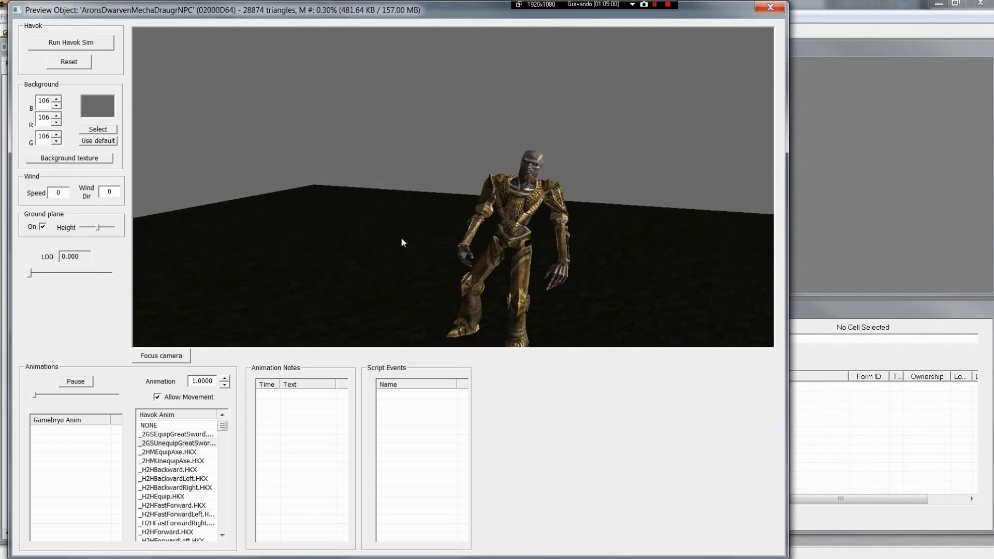
{"action": "left_click_drag", "start_coordinate": [435, 10], "coordinate": [496, 7]}
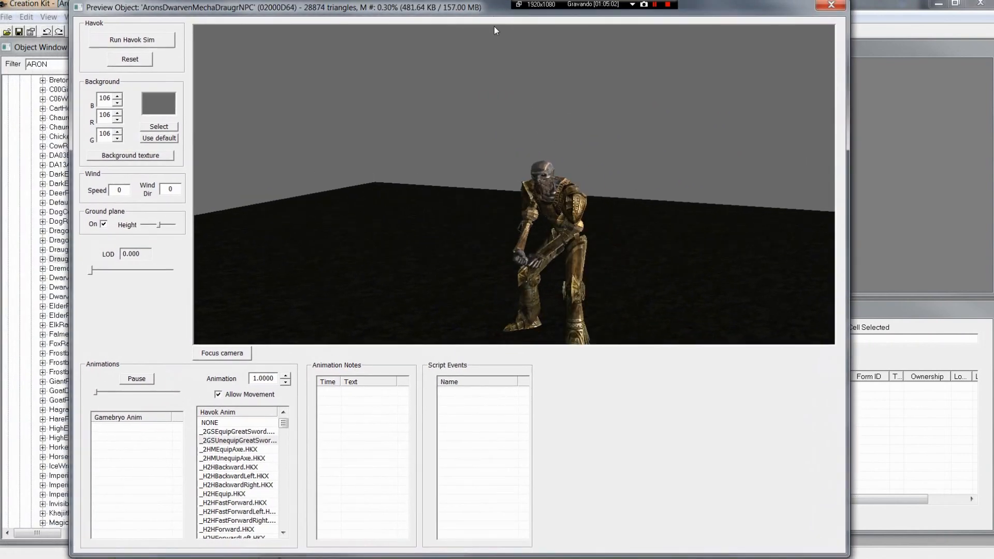
- Examine the armoured draugr at close range and from different angles while the greatsword unequip animation plays
{"action": "scroll", "coordinate": [548, 185], "scroll_direction": "up", "scroll_amount": 3}
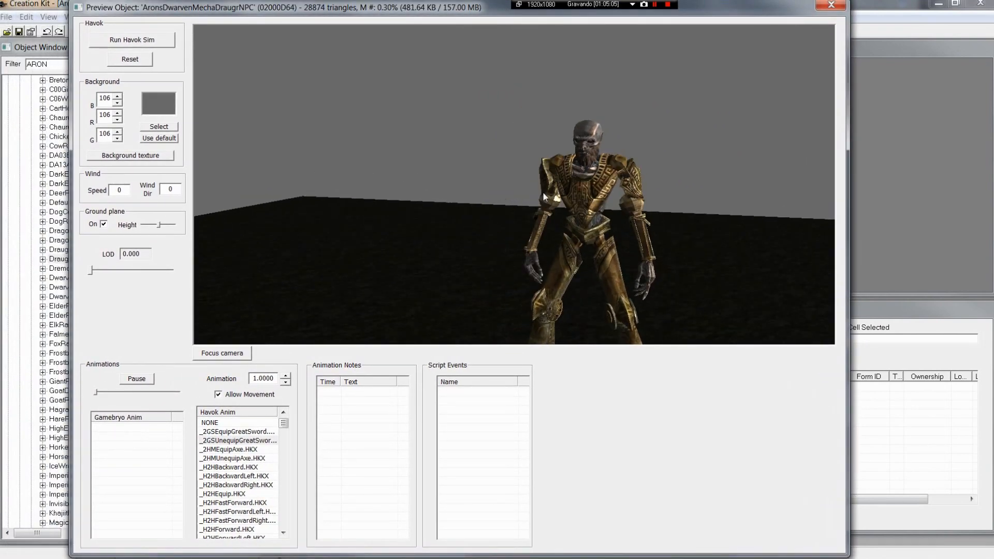
{"action": "scroll", "coordinate": [543, 193], "scroll_direction": "up", "scroll_amount": 1}
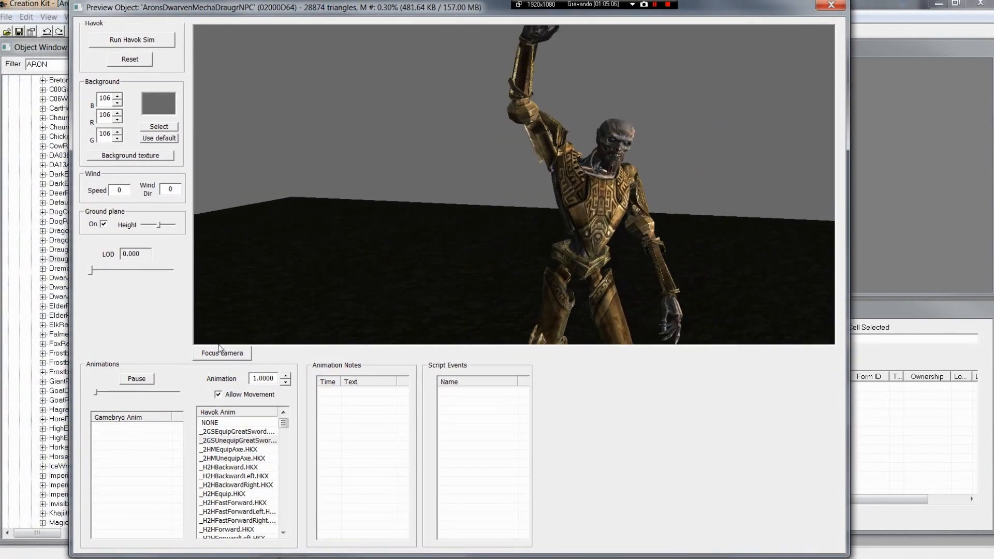
{"action": "middle_click_drag", "start_coordinate": [651, 250], "coordinate": [687, 230]}
{"action": "scroll", "coordinate": [640, 234], "scroll_direction": "down", "scroll_amount": 3}
{"action": "scroll", "coordinate": [688, 230], "scroll_direction": "up", "scroll_amount": 3}
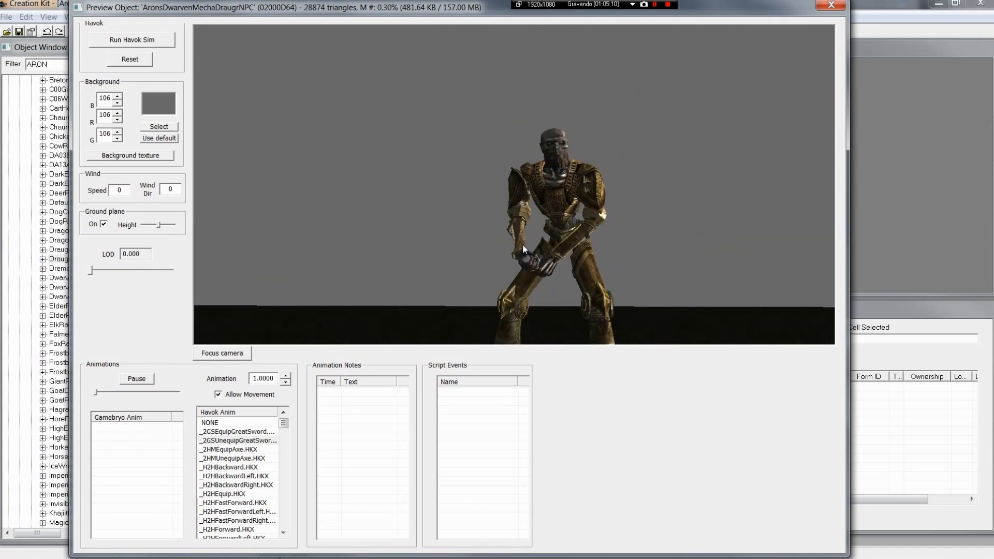
{"action": "middle_click_drag", "start_coordinate": [523, 247], "coordinate": [475, 235]}
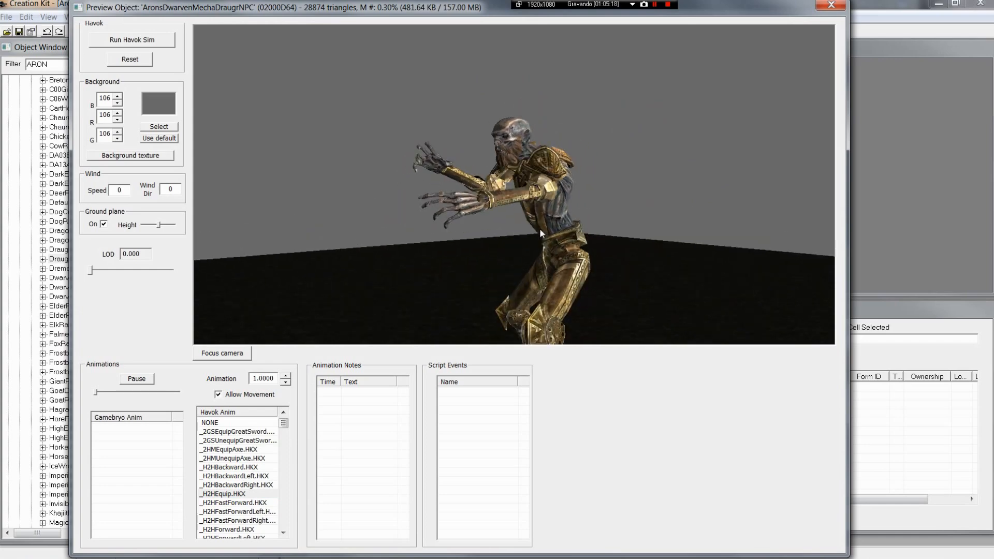
- Play the _H2HFastForwardLeft animation and inspect the model's head, chest and arms
{"action": "middle_click_drag", "start_coordinate": [541, 233], "coordinate": [567, 226]}
{"action": "left_click", "coordinate": [252, 512]}
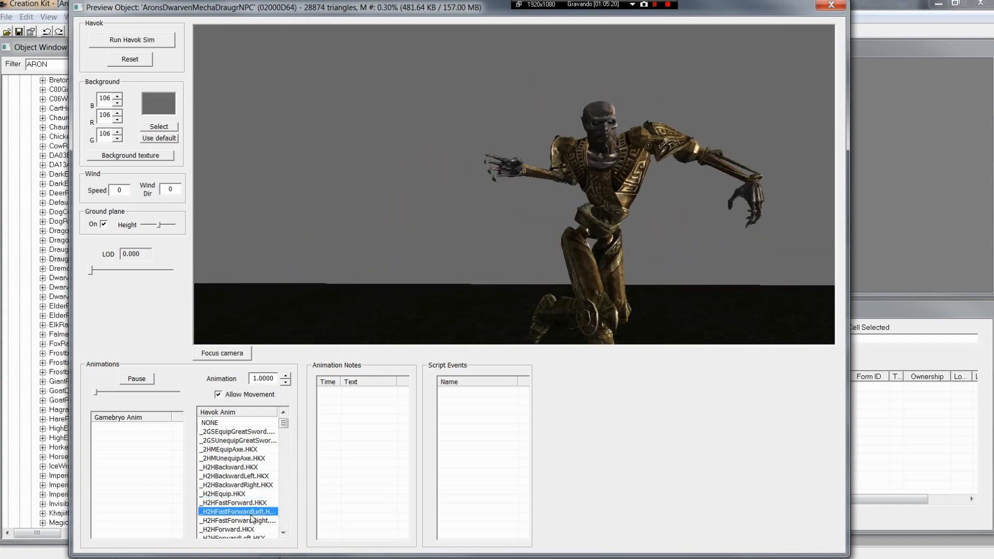
{"action": "middle_click_drag", "start_coordinate": [813, 263], "coordinate": [716, 253]}
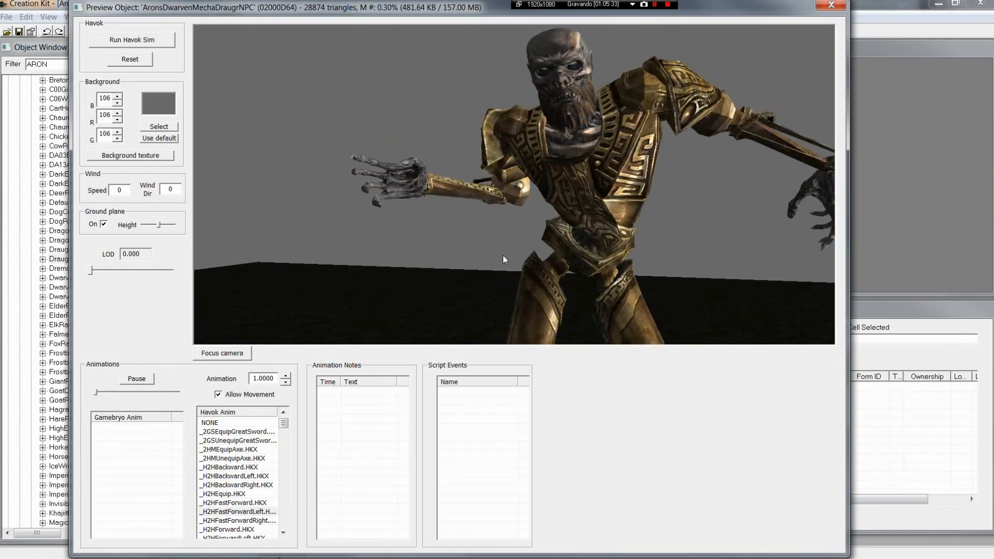
- Preview the _2HMUnequipAxe and _H2HBackward animations, ending with _2HMUnequipAxe again
{"action": "left_click", "coordinate": [248, 458]}
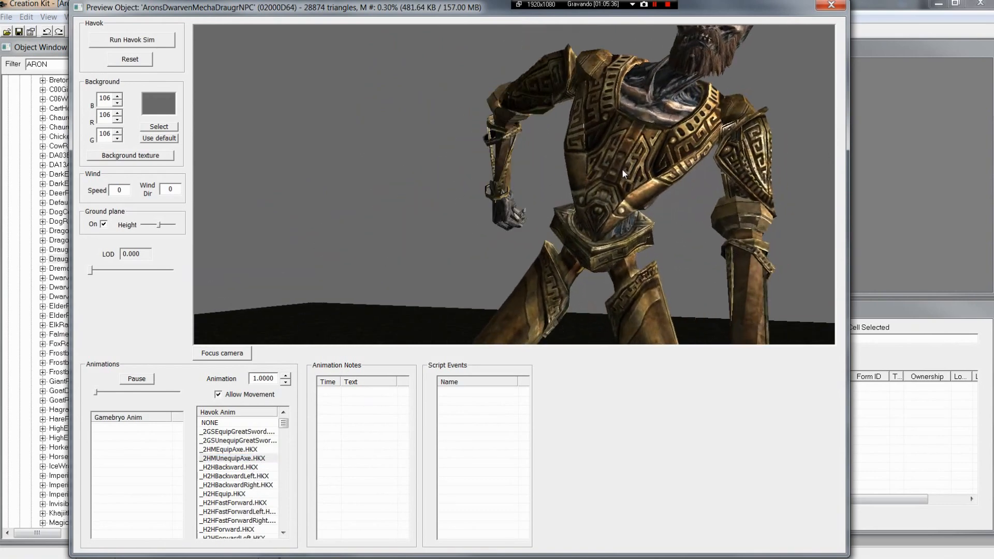
{"action": "left_click", "coordinate": [243, 467]}
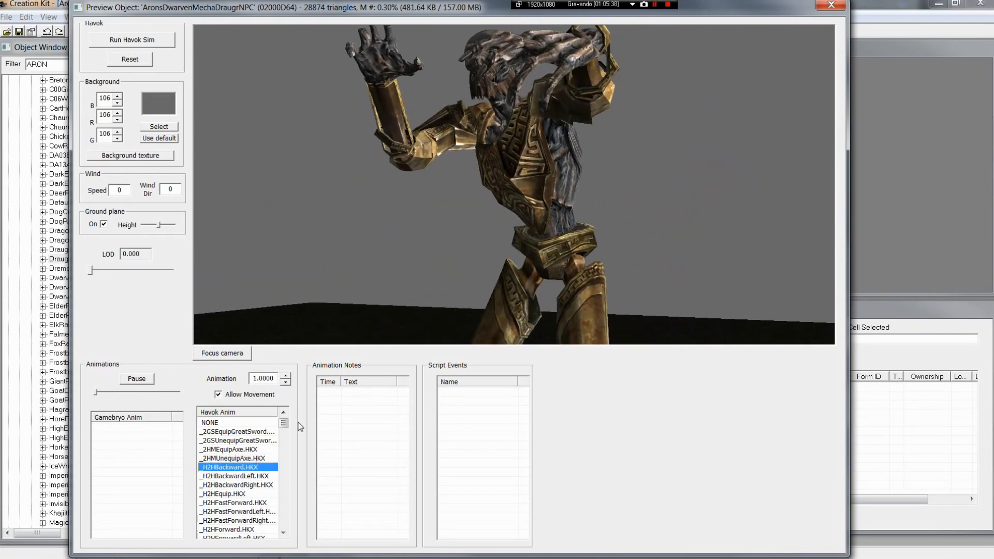
{"action": "left_click_drag", "start_coordinate": [601, 153], "coordinate": [513, 264], "text": "shift"}
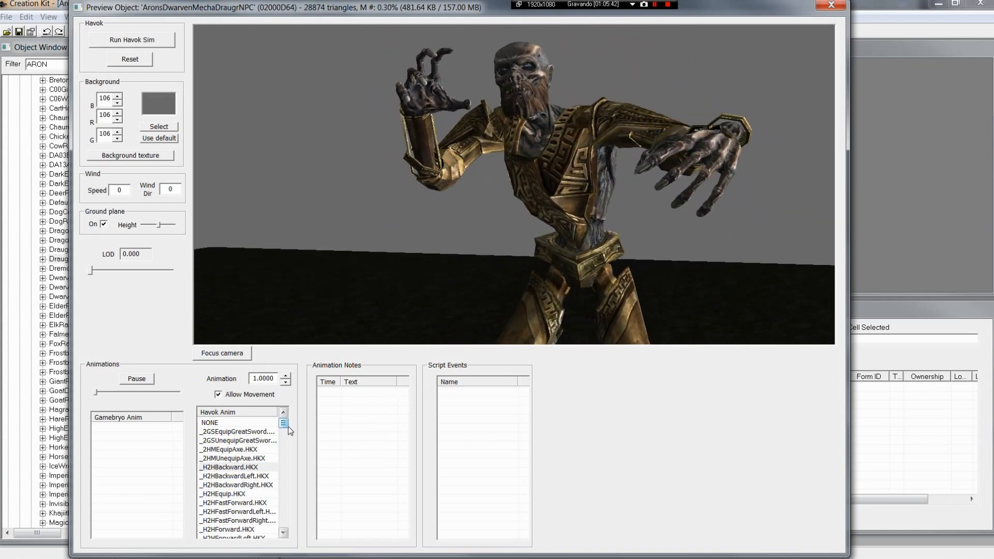
{"action": "left_click", "coordinate": [253, 458]}
- Preview the greatsword animations 2GSTauntA, 2GSTurnLeft90 and 2GSWeaponBash
{"action": "scroll", "coordinate": [254, 459], "scroll_direction": "down", "scroll_amount": 1}
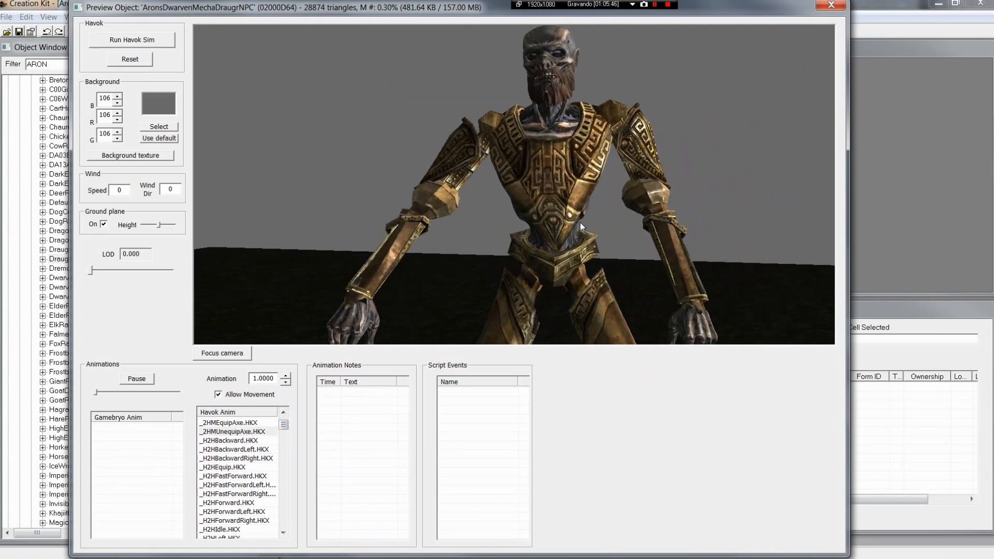
{"action": "scroll", "coordinate": [241, 472], "scroll_direction": "down", "scroll_amount": 15}
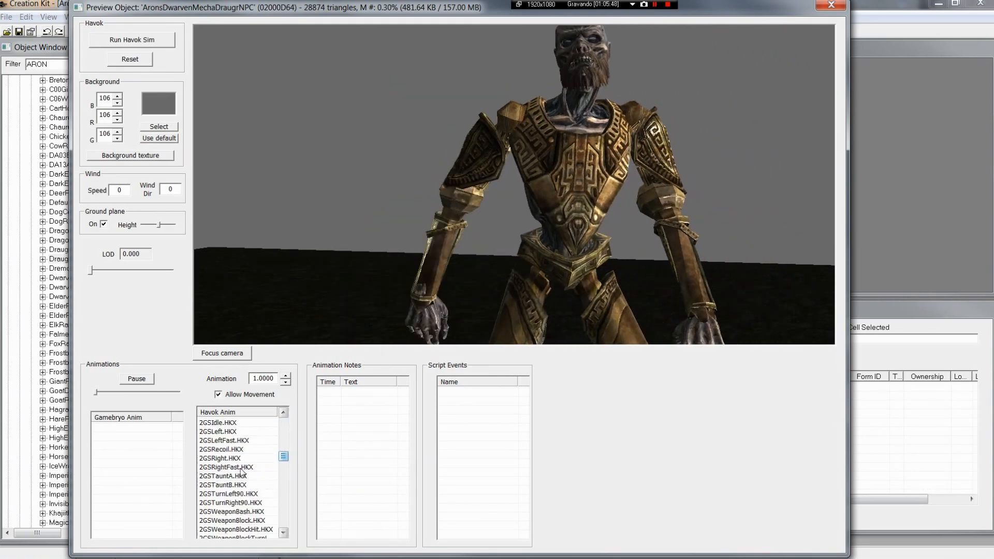
{"action": "left_click", "coordinate": [241, 475]}
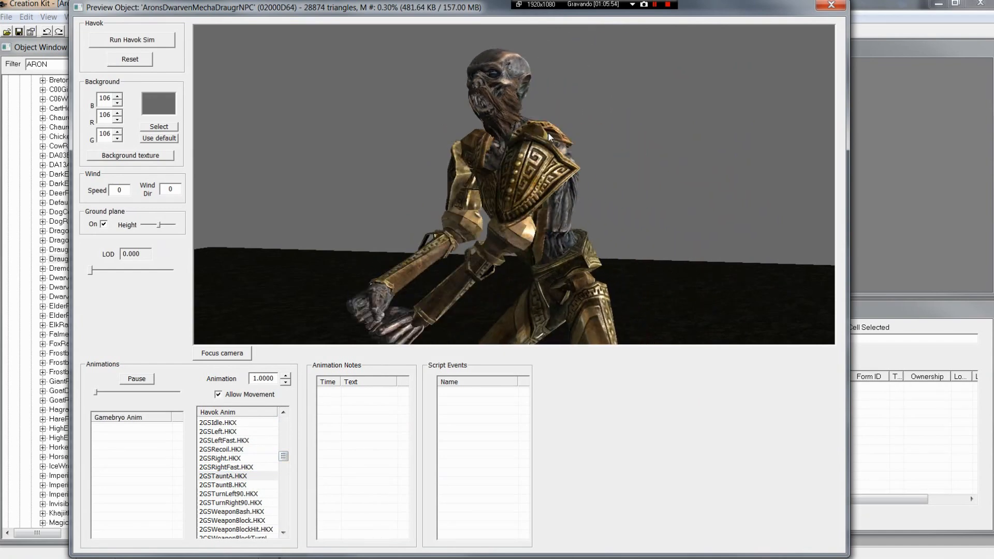
{"action": "left_click", "coordinate": [241, 495]}
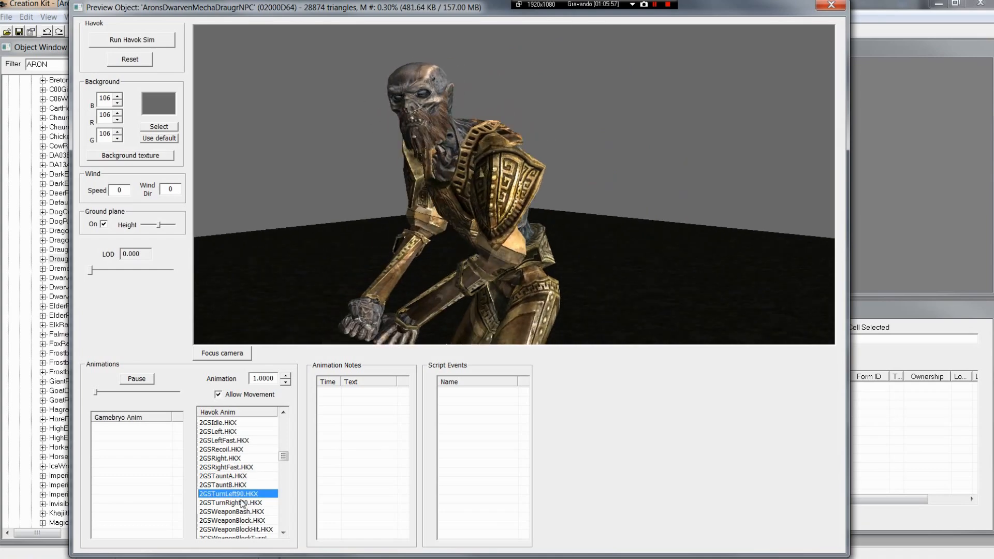
{"action": "left_click", "coordinate": [243, 511]}
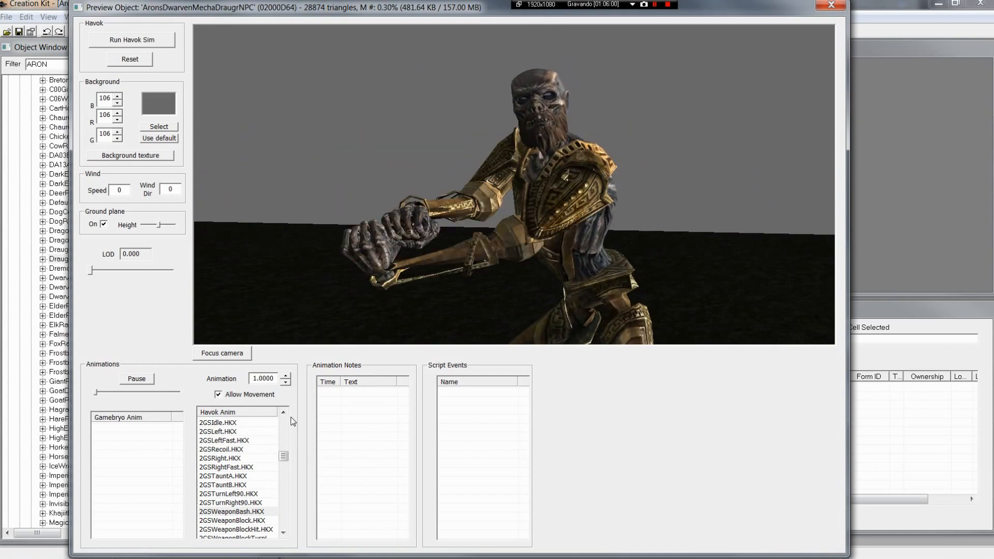
- Pause the 2GSWeaponBash animation and brighten the lighting in the model preview
{"action": "left_click", "coordinate": [137, 379]}
{"action": "left_click_drag", "start_coordinate": [609, 261], "coordinate": [877, 214]}
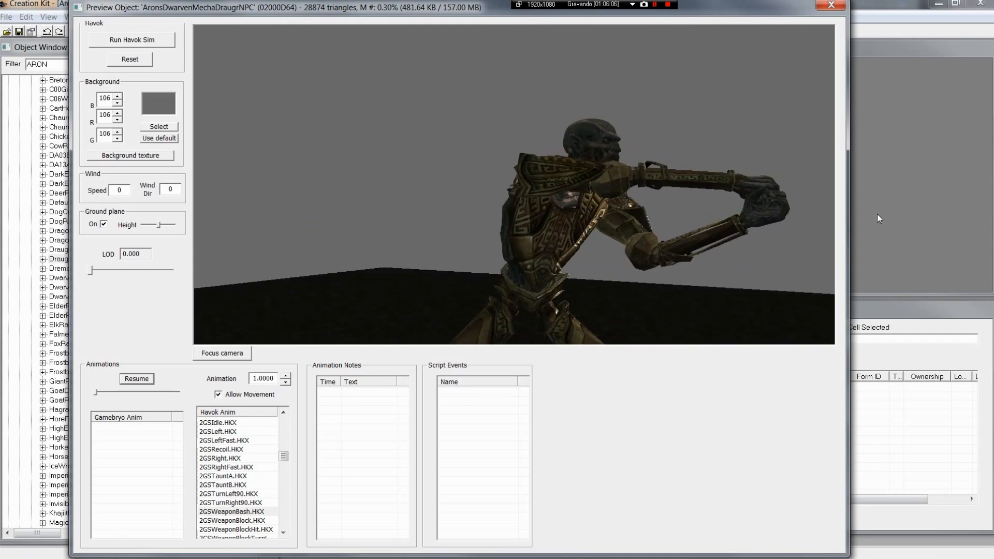
{"action": "left_click", "coordinate": [890, 204]}
{"action": "left_click", "coordinate": [420, 219]}
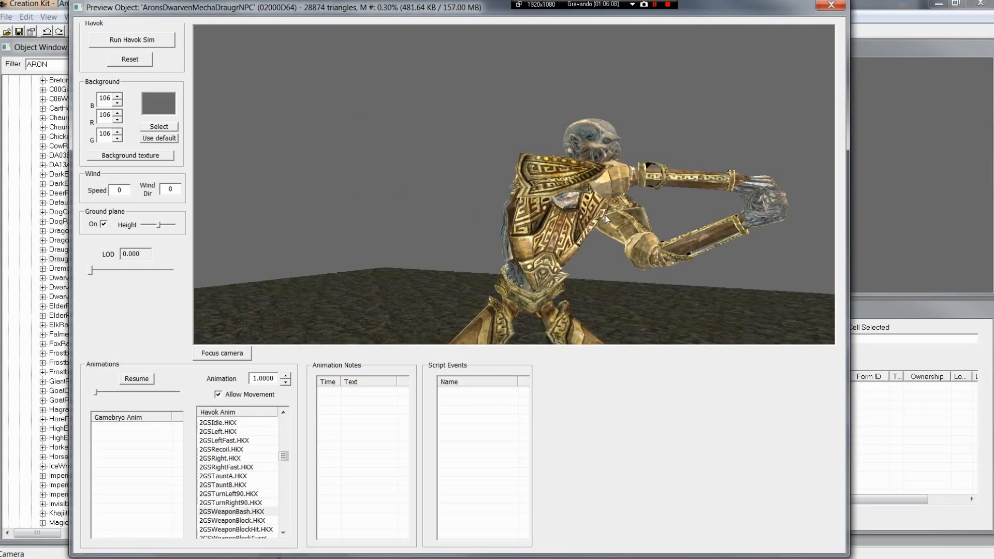
- Inspect the paused model's skull, face, shoulder armour and arms from several angles and distances
{"action": "left_click_drag", "start_coordinate": [605, 216], "coordinate": [554, 219]}
{"action": "scroll", "coordinate": [595, 209], "scroll_direction": "up", "scroll_amount": 5}
{"action": "scroll", "coordinate": [592, 211], "scroll_direction": "down", "scroll_amount": 5}
{"action": "scroll", "coordinate": [568, 229], "scroll_direction": "up", "scroll_amount": 6}
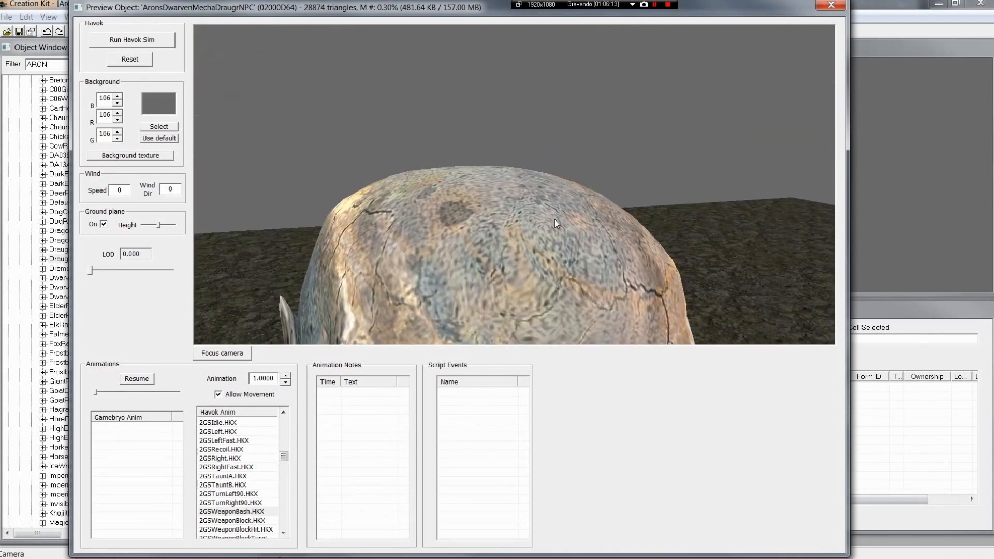
{"action": "scroll", "coordinate": [555, 219], "scroll_direction": "down", "scroll_amount": 3}
{"action": "left_click_drag", "start_coordinate": [489, 226], "coordinate": [652, 207]}
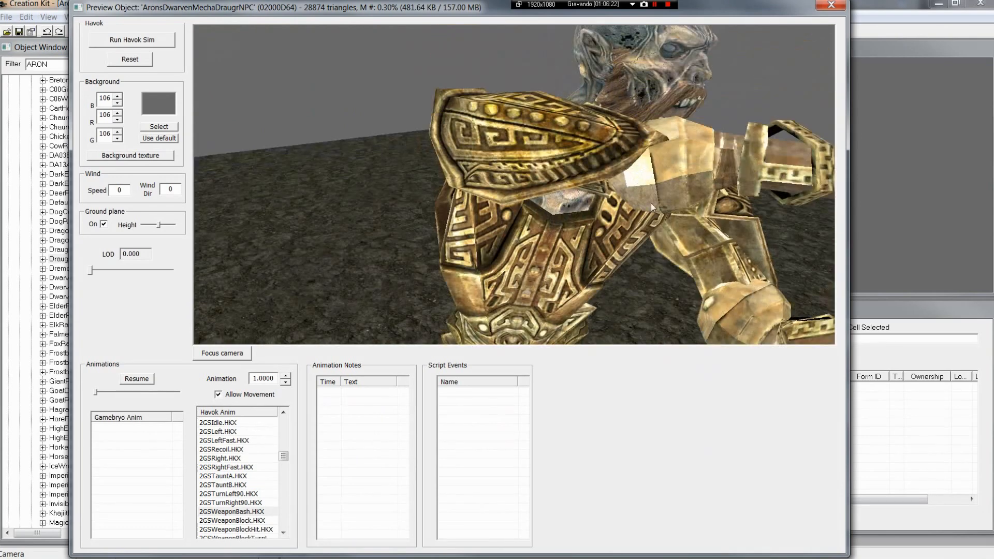
{"action": "left_click_drag", "start_coordinate": [828, 201], "coordinate": [628, 221]}
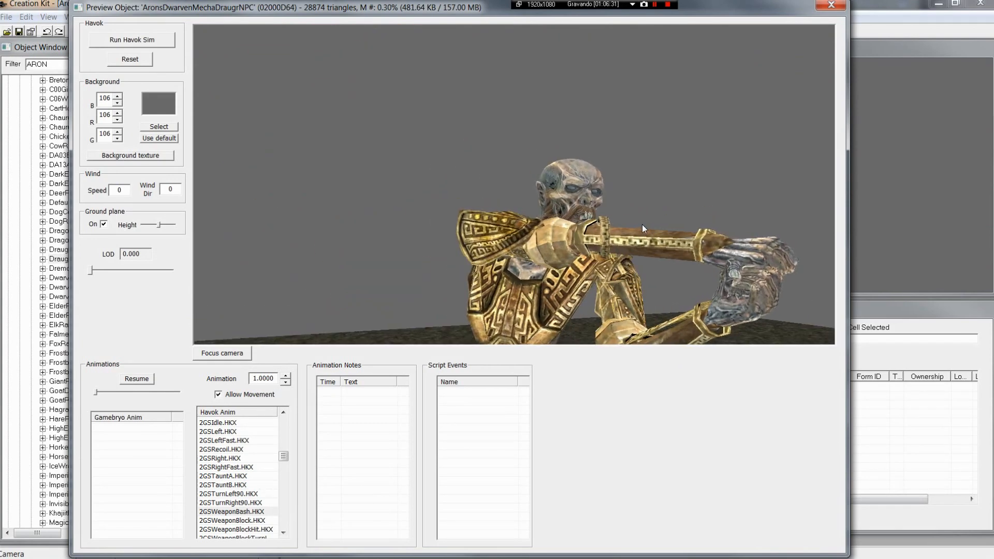
{"action": "left_click_drag", "start_coordinate": [651, 212], "coordinate": [678, 238]}
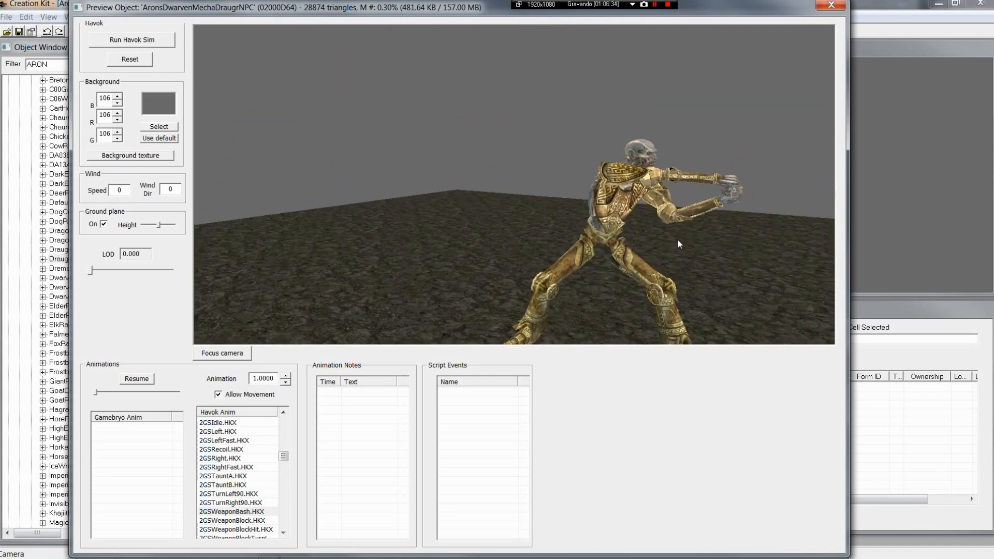
{"action": "scroll", "coordinate": [674, 238], "scroll_direction": "up", "scroll_amount": 6}
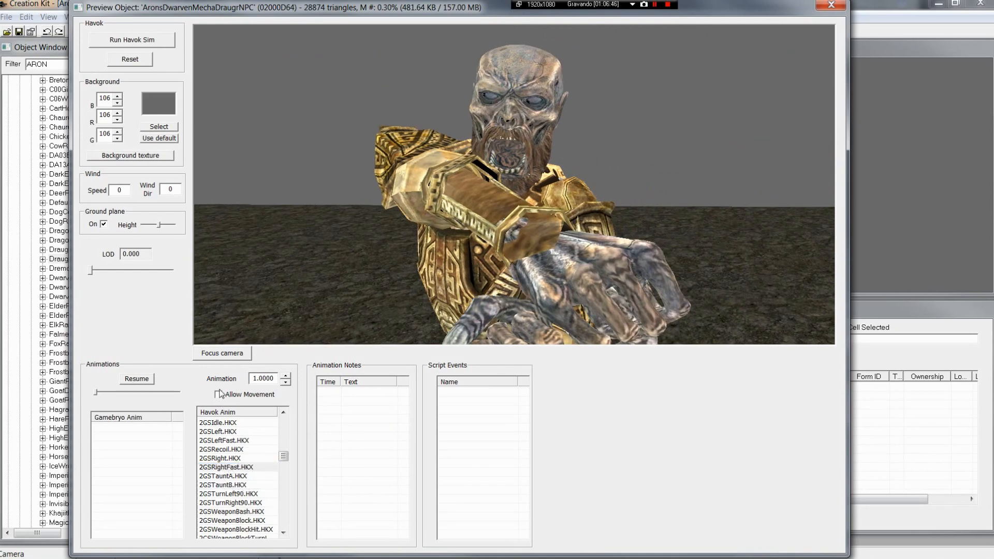
- Resume playback of the 2GSRightFast animation and check the moving armour and face near and far
{"action": "left_click", "coordinate": [137, 380]}
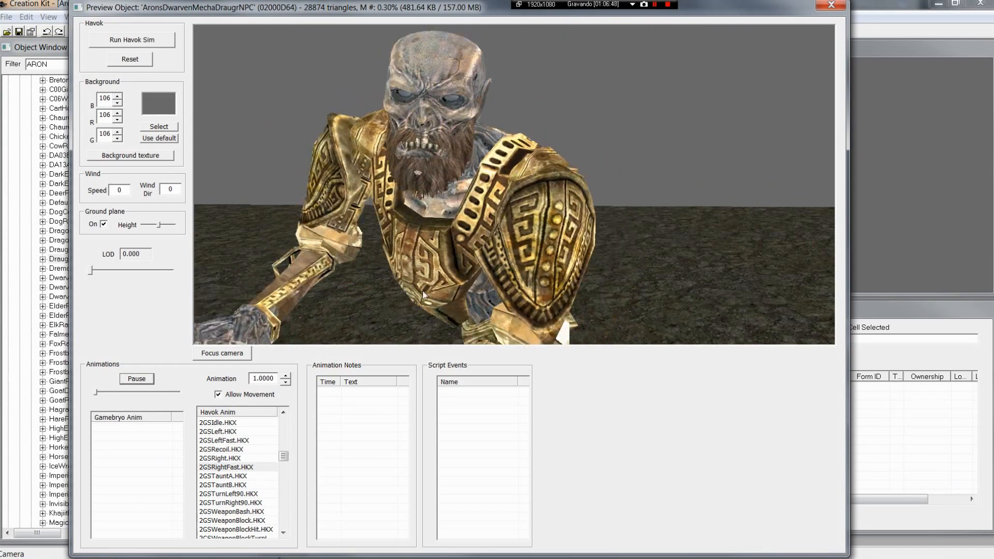
{"action": "scroll", "coordinate": [477, 280], "scroll_direction": "down", "scroll_amount": 5}
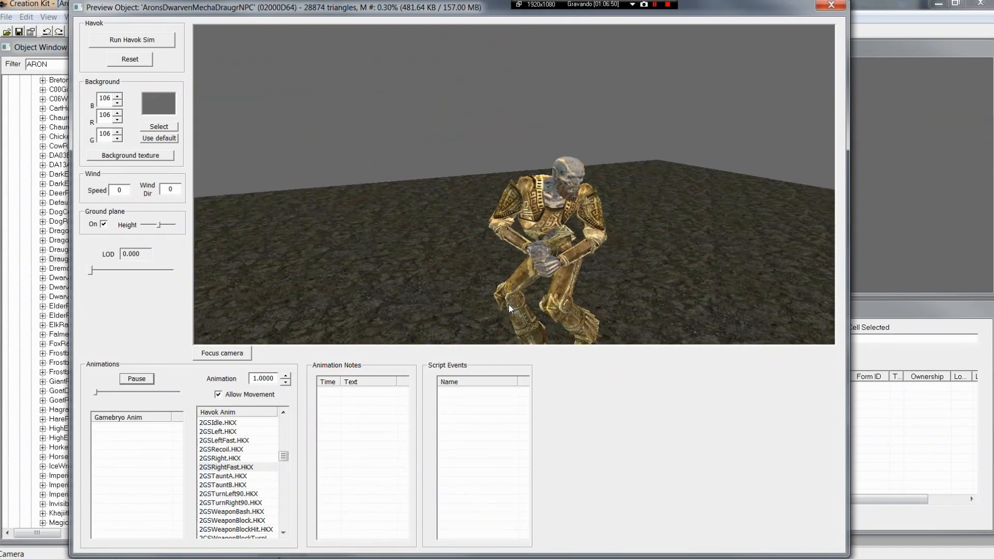
{"action": "scroll", "coordinate": [508, 304], "scroll_direction": "up", "scroll_amount": 3}
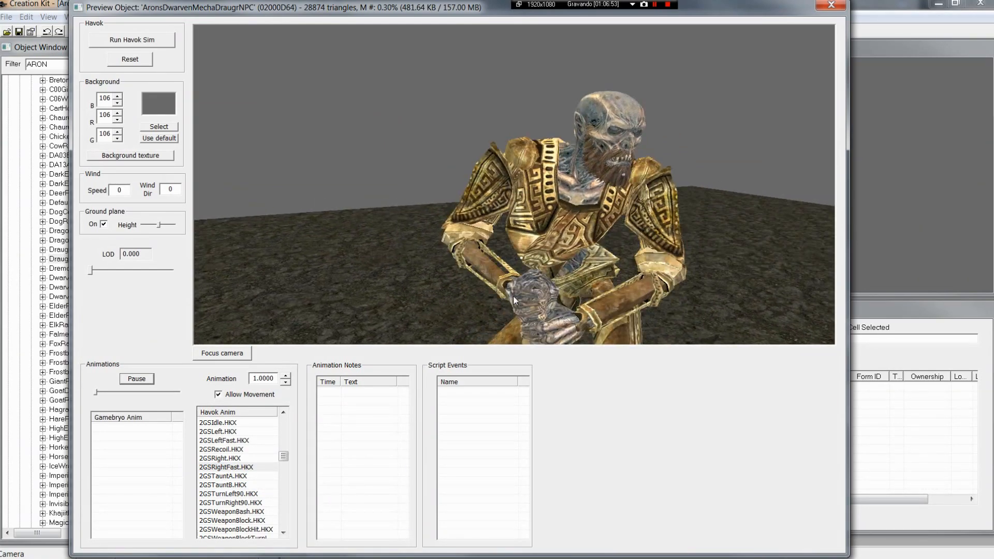
{"action": "scroll", "coordinate": [514, 295], "scroll_direction": "up", "scroll_amount": 4}
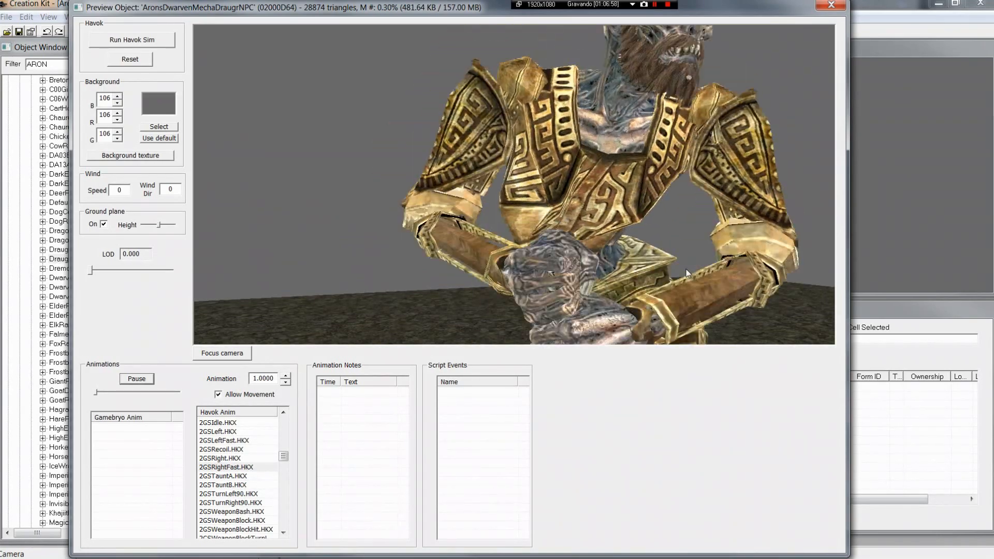
{"action": "scroll", "coordinate": [645, 263], "scroll_direction": "down", "scroll_amount": 5}
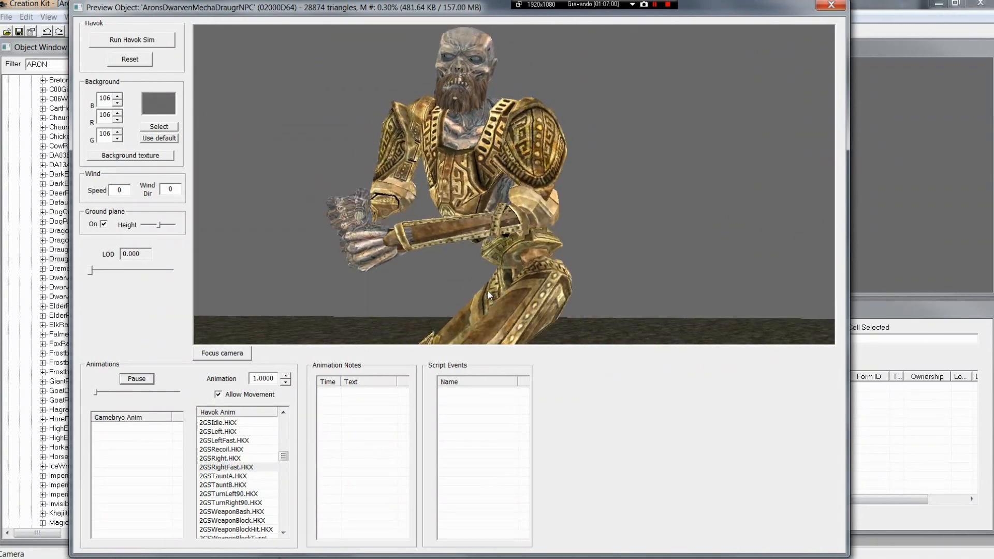
{"action": "scroll", "coordinate": [519, 208], "scroll_direction": "up", "scroll_amount": 5}
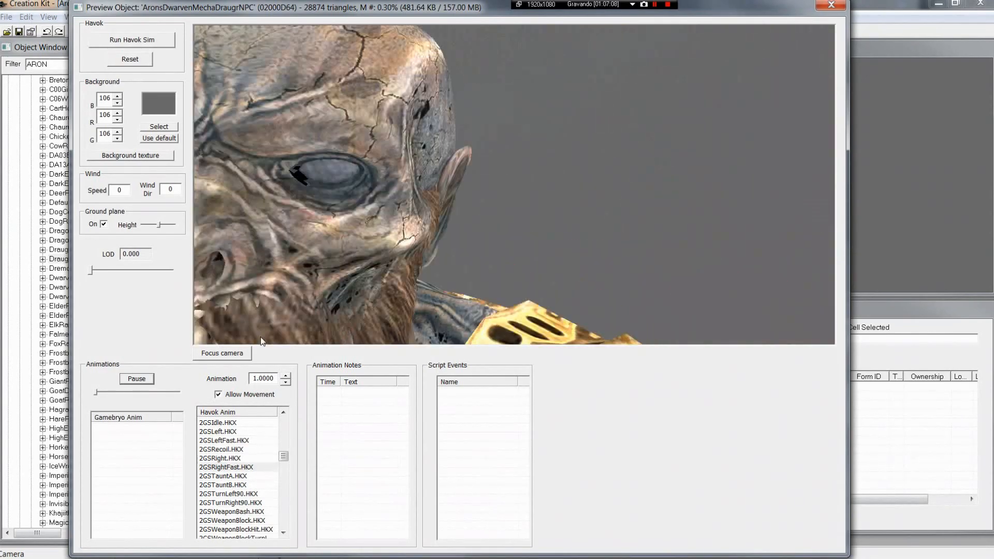
- Pause the 2GSRightFast animation and examine the draugr's beard, mouth and chin up close
{"action": "left_click", "coordinate": [136, 379]}
{"action": "left_click_drag", "start_coordinate": [216, 329], "coordinate": [383, 234]}
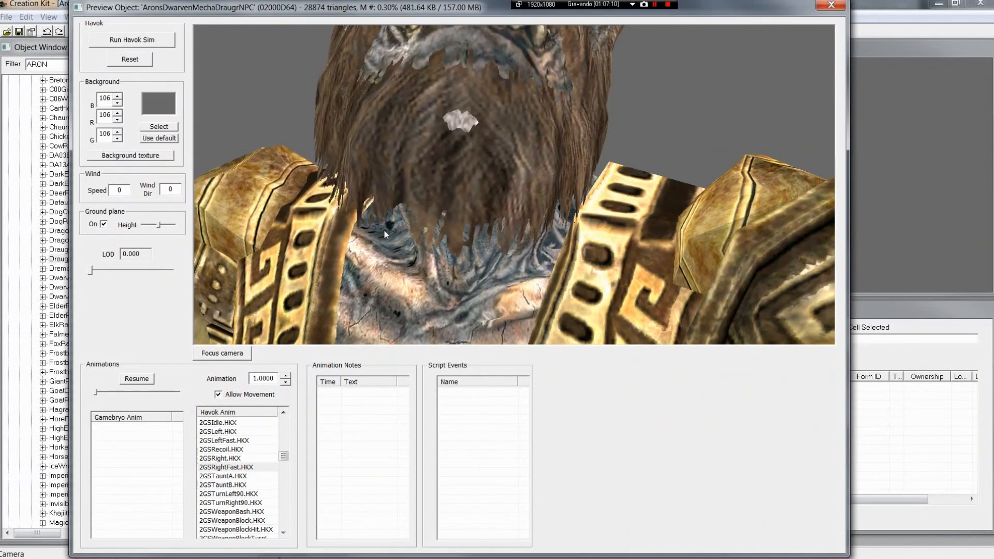
{"action": "left_click_drag", "start_coordinate": [464, 125], "coordinate": [597, 238]}
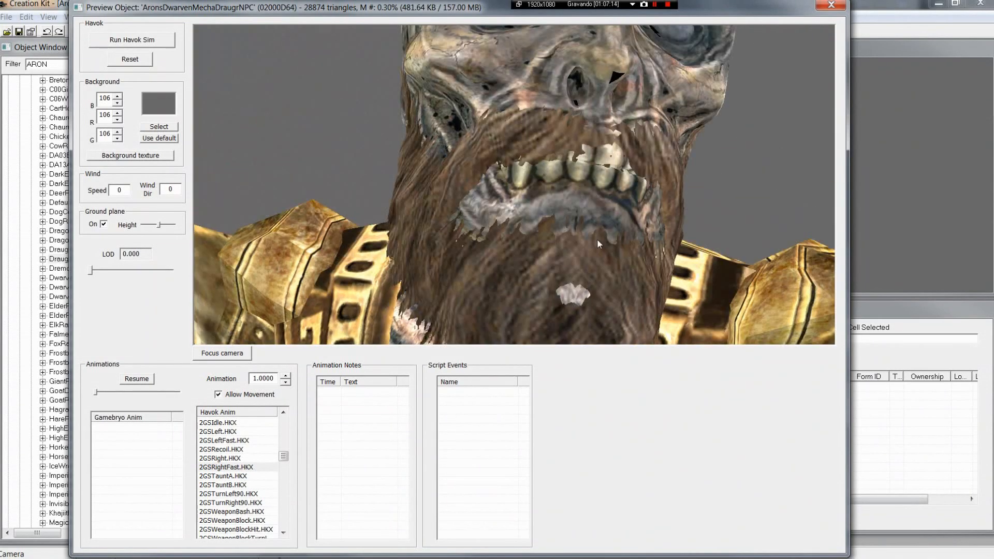
{"action": "middle_click_drag", "start_coordinate": [571, 290], "coordinate": [561, 277]}
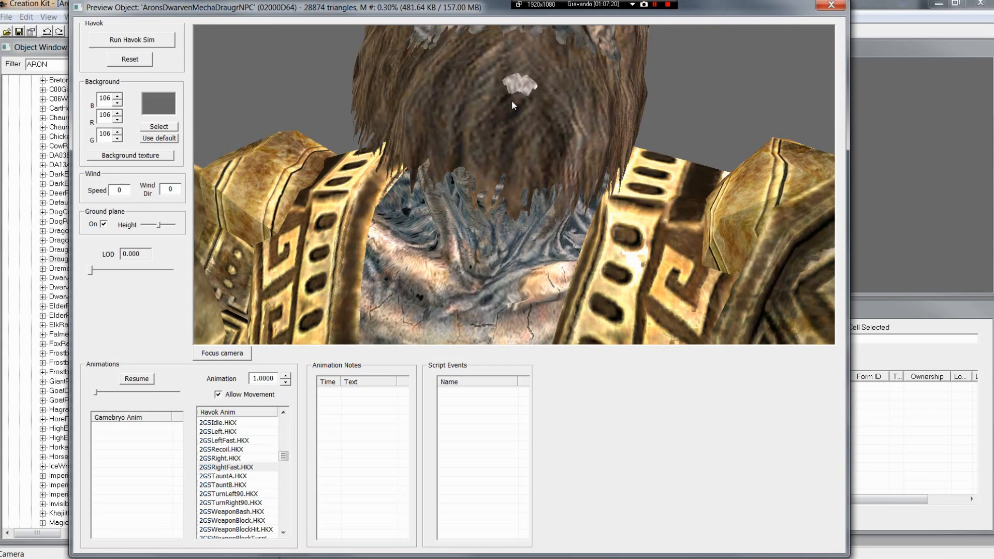
{"action": "middle_click_drag", "start_coordinate": [511, 98], "coordinate": [519, 101]}
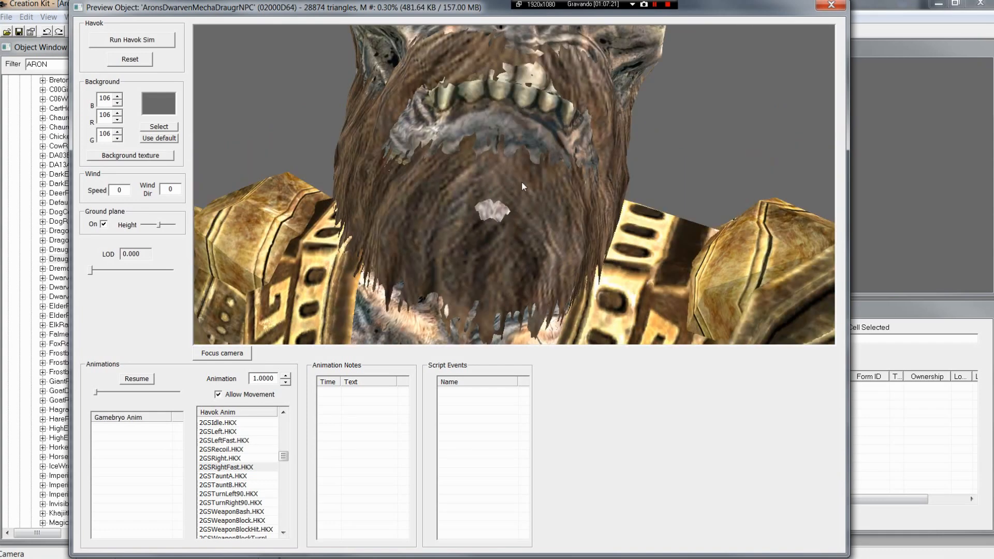
- Examine the paused draugr's face, side profile and whole body from near and far, and close the model preview
{"action": "scroll", "coordinate": [513, 183], "scroll_direction": "down", "scroll_amount": 6}
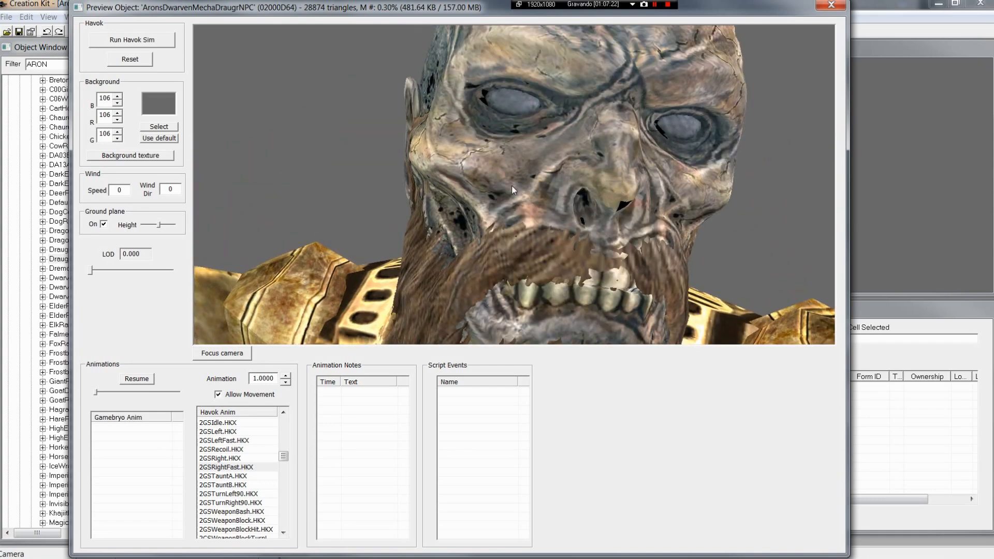
{"action": "scroll", "coordinate": [497, 252], "scroll_direction": "up", "scroll_amount": 4}
{"action": "scroll", "coordinate": [531, 236], "scroll_direction": "down", "scroll_amount": 8}
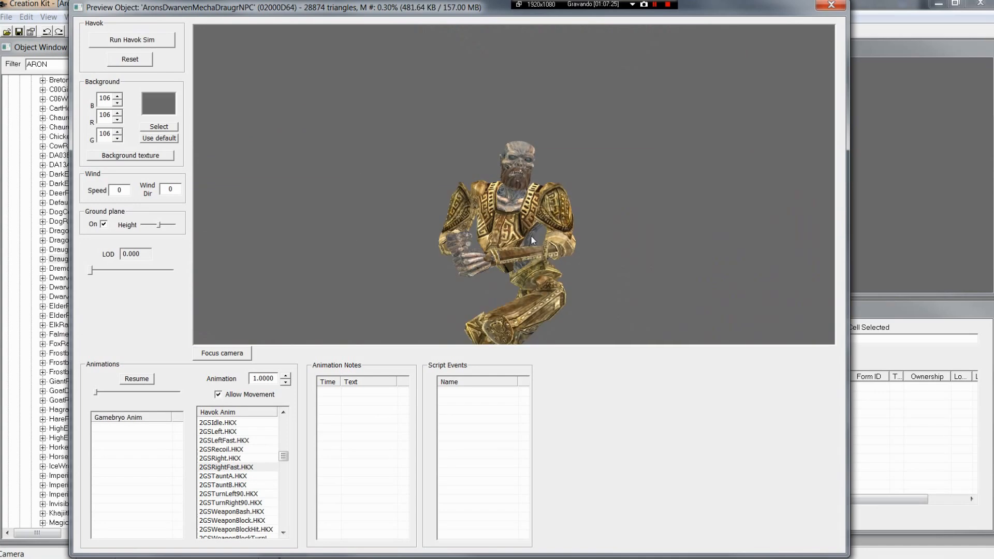
{"action": "left_click_drag", "start_coordinate": [531, 237], "coordinate": [610, 178]}
{"action": "scroll", "coordinate": [611, 178], "scroll_direction": "up", "scroll_amount": 3}
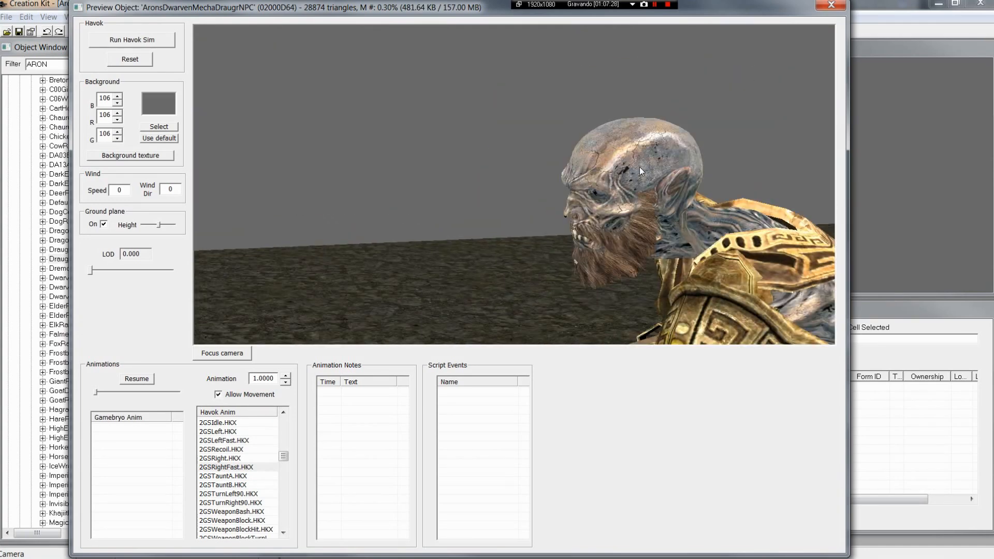
{"action": "scroll", "coordinate": [639, 171], "scroll_direction": "up", "scroll_amount": 3}
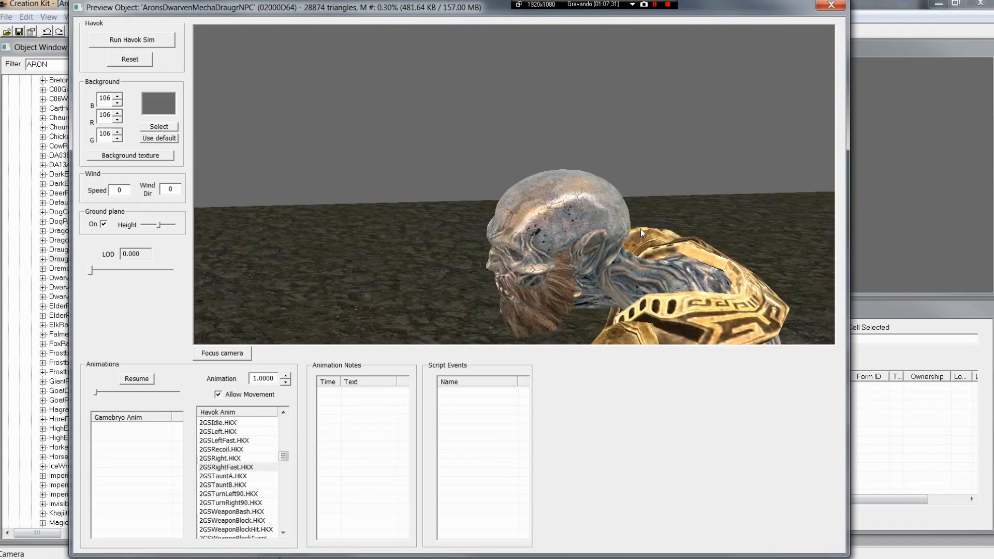
{"action": "left_click_drag", "start_coordinate": [506, 181], "coordinate": [551, 190]}
{"action": "scroll", "coordinate": [558, 191], "scroll_direction": "up", "scroll_amount": 4}
{"action": "scroll", "coordinate": [560, 203], "scroll_direction": "down", "scroll_amount": 6}
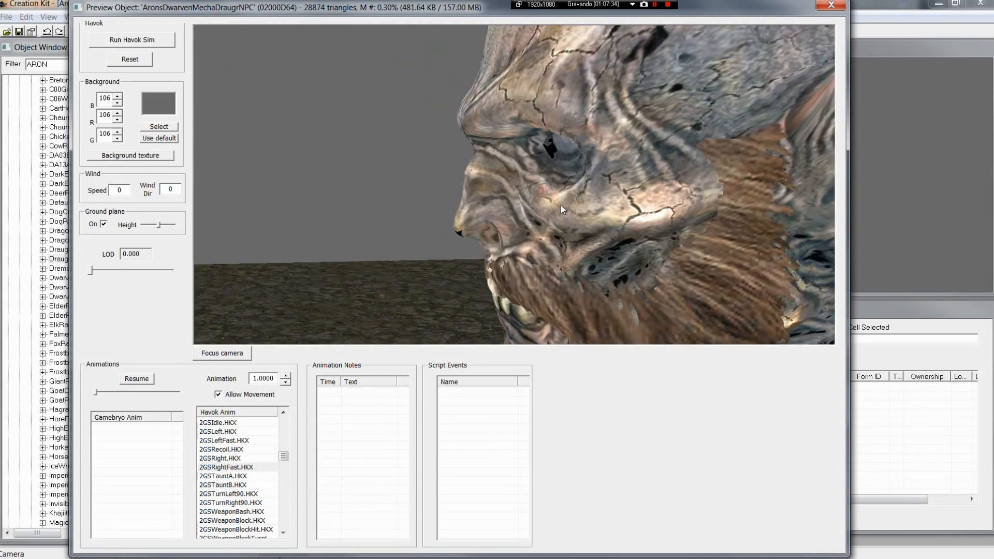
{"action": "left_click_drag", "start_coordinate": [566, 201], "coordinate": [641, 192]}
{"action": "scroll", "coordinate": [641, 192], "scroll_direction": "down", "scroll_amount": 8}
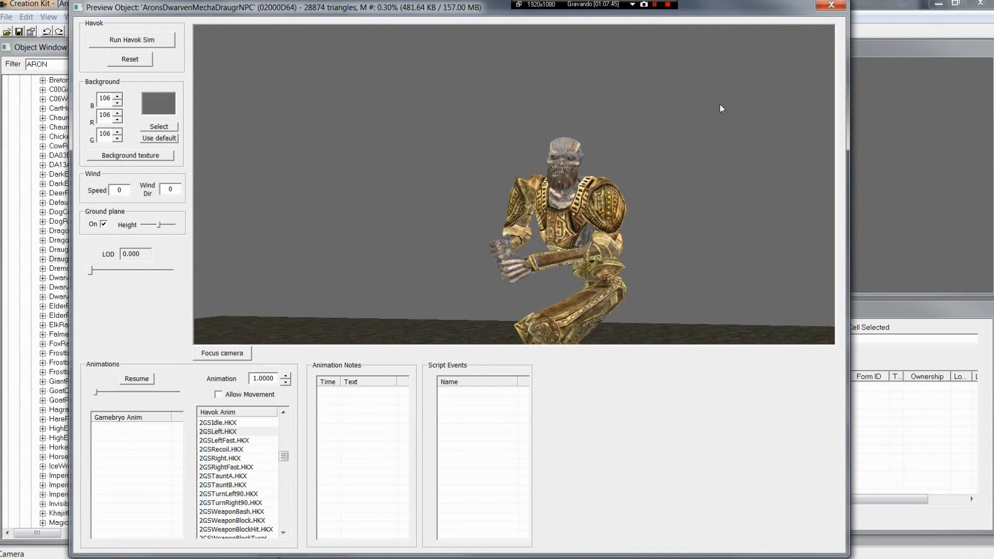
{"action": "left_click", "coordinate": [825, 8]}
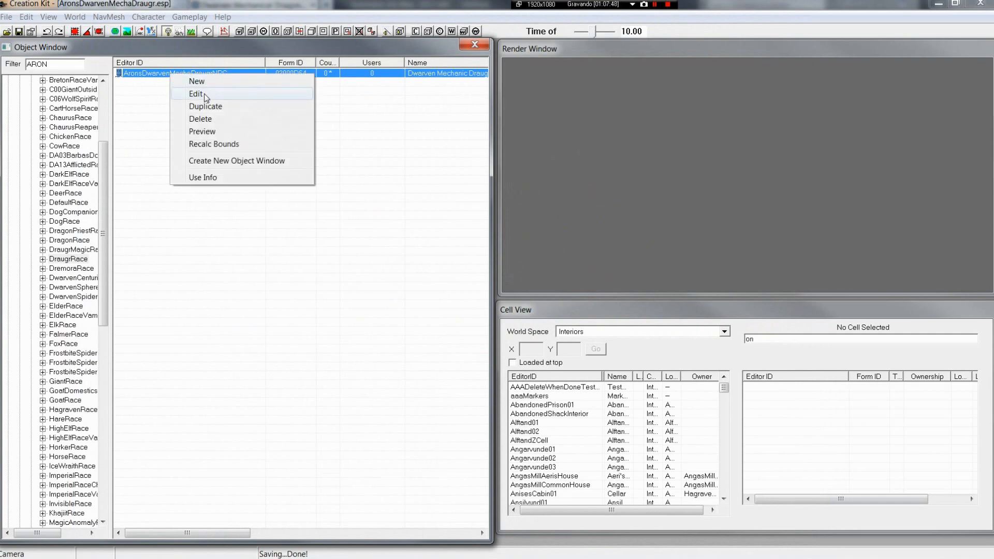
- Open the AronsDwarvenMechaDraugrNPC actor for editing and delete UnrelentingForceShout from its spells
{"action": "left_click", "coordinate": [205, 96]}
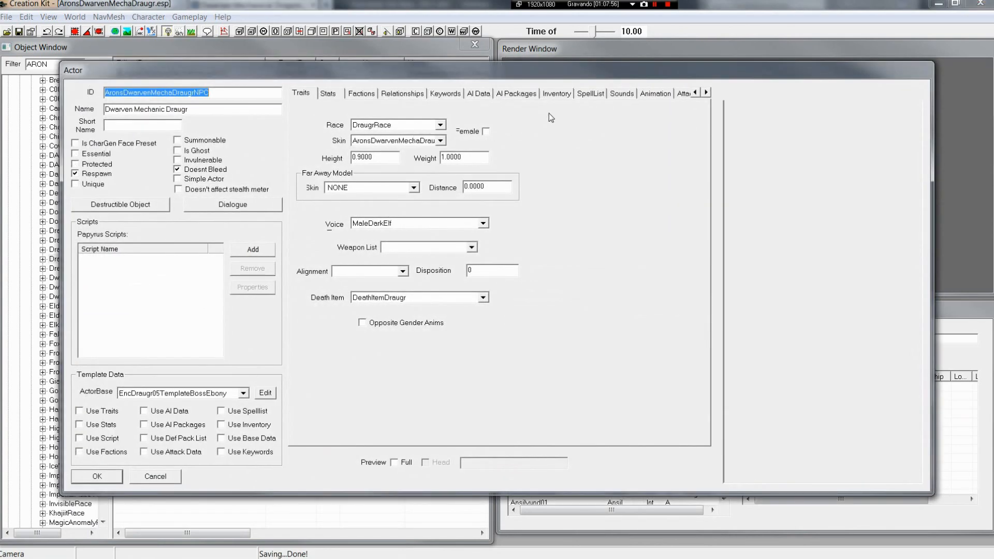
{"action": "left_click", "coordinate": [603, 95]}
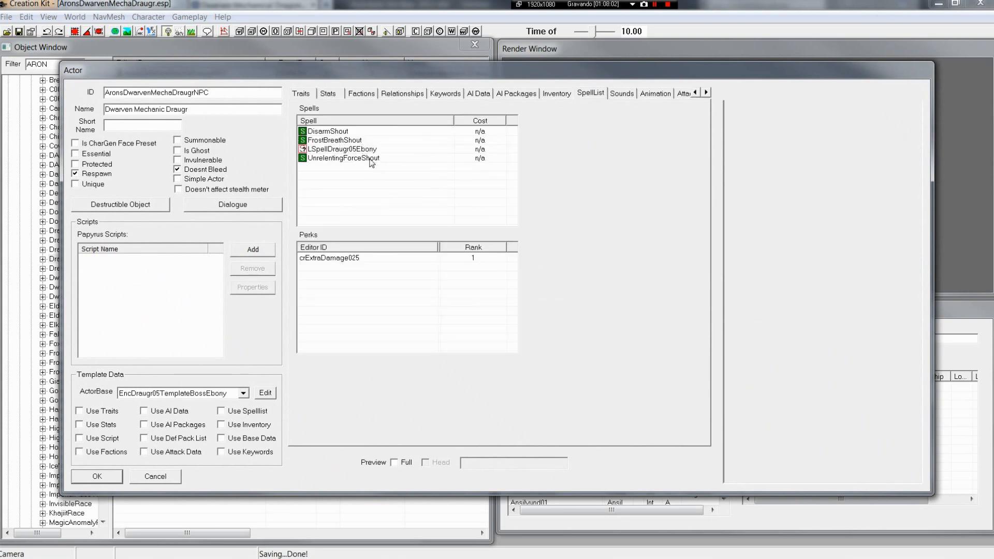
{"action": "right_click", "coordinate": [326, 277]}
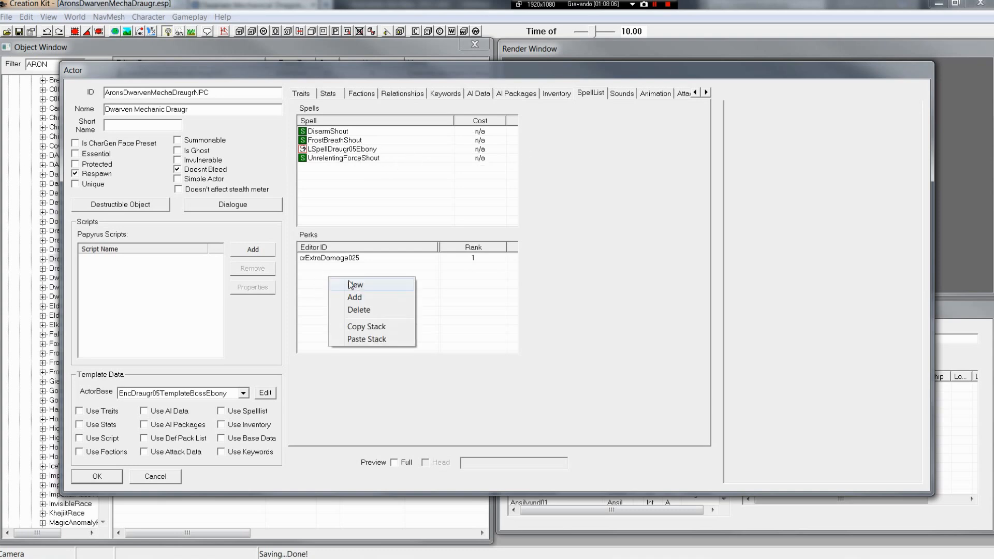
{"action": "right_click", "coordinate": [313, 263]}
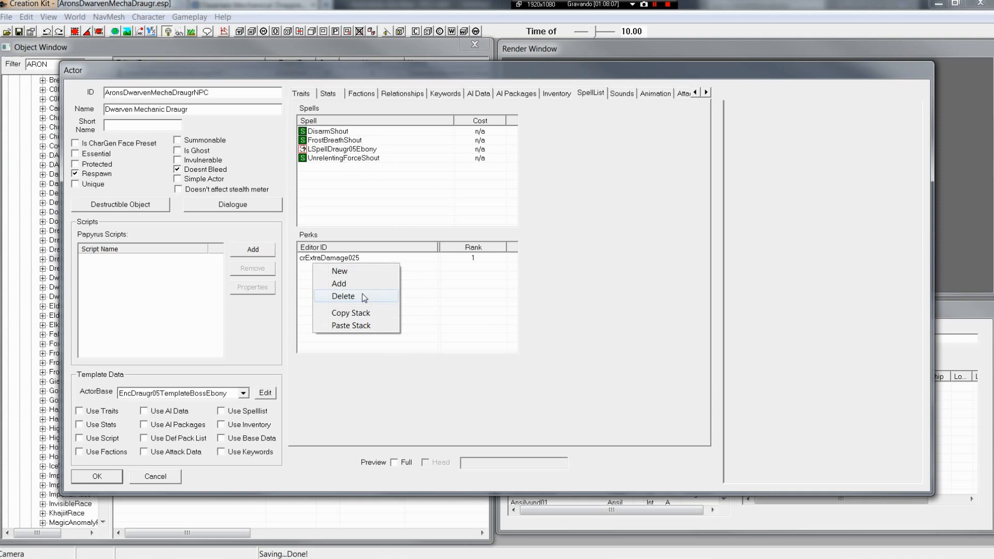
{"action": "right_click", "coordinate": [427, 296]}
{"action": "right_click", "coordinate": [365, 150]}
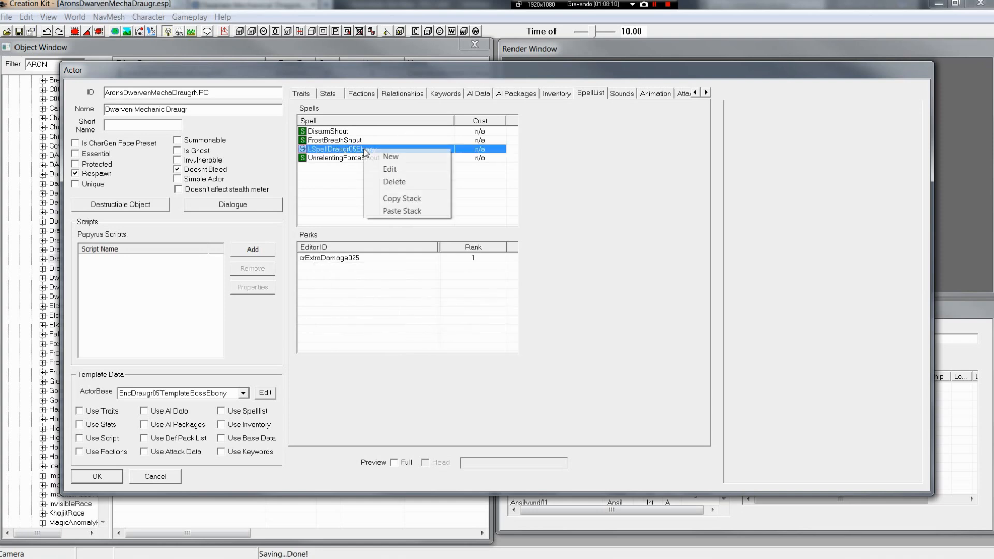
{"action": "left_click", "coordinate": [346, 158]}
{"action": "right_click", "coordinate": [346, 159]}
{"action": "left_click", "coordinate": [374, 193]}
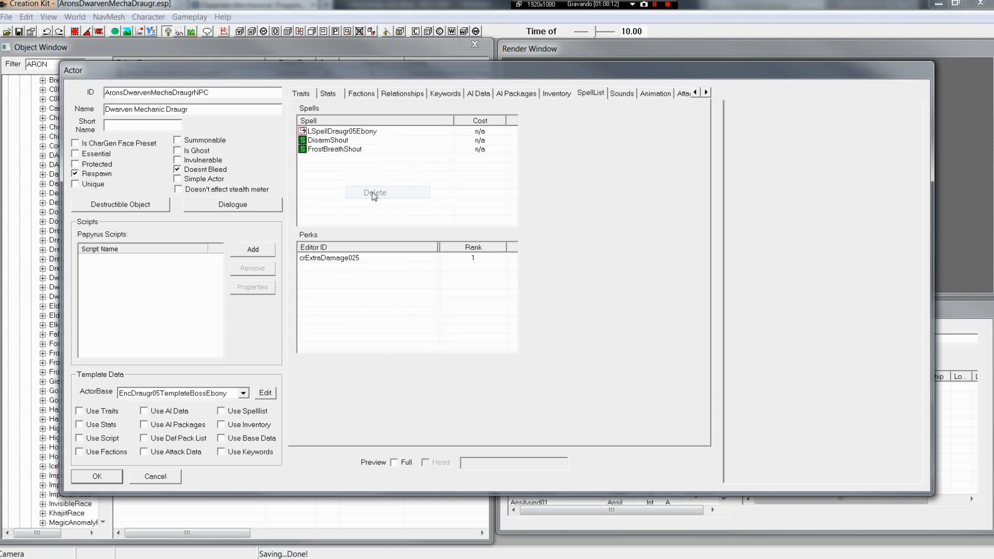
- Start adding a new spell to the actor, filter the available forms by STEAM and widen the Form column
{"action": "right_click", "coordinate": [367, 179]}
{"action": "left_click", "coordinate": [383, 188]}
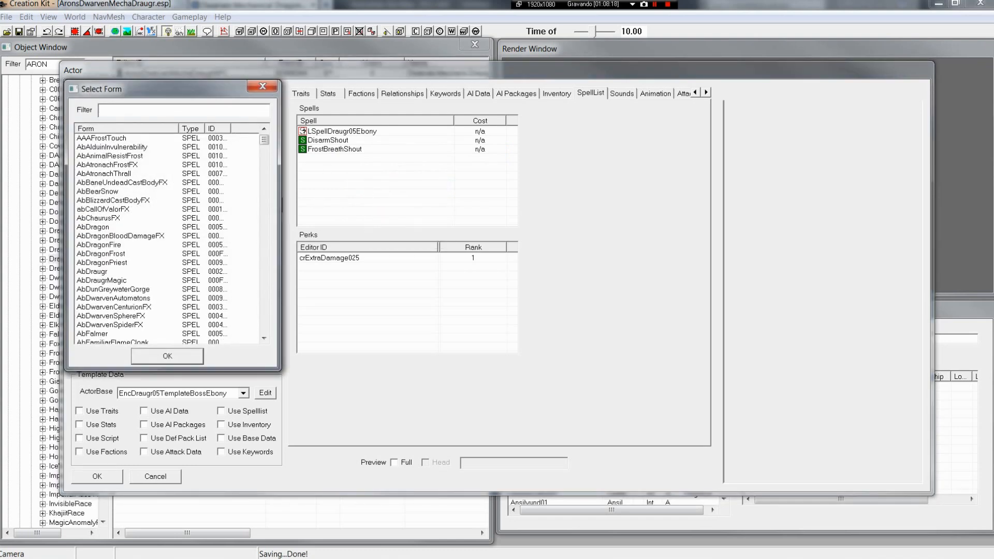
{"action": "type", "text": "STE"}
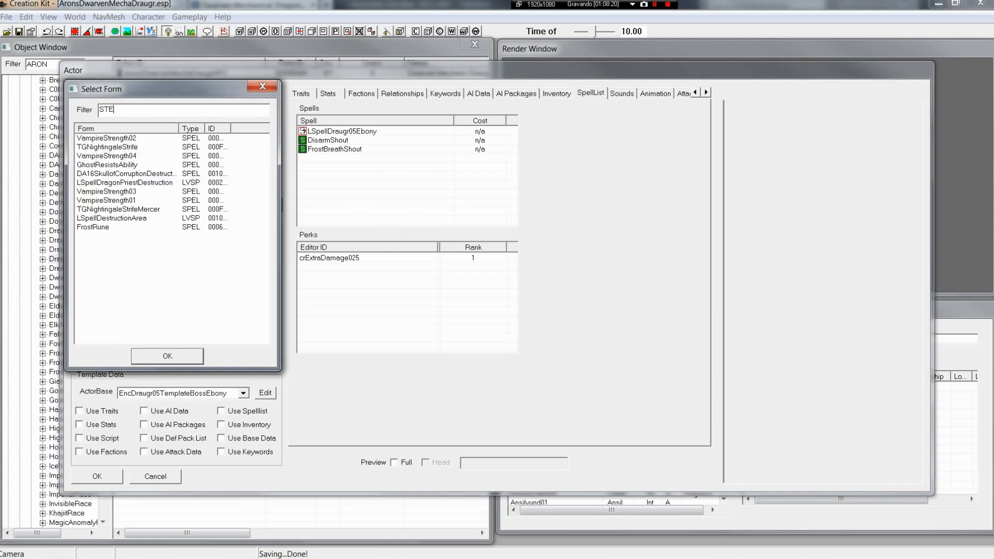
{"action": "type", "text": "AM"}
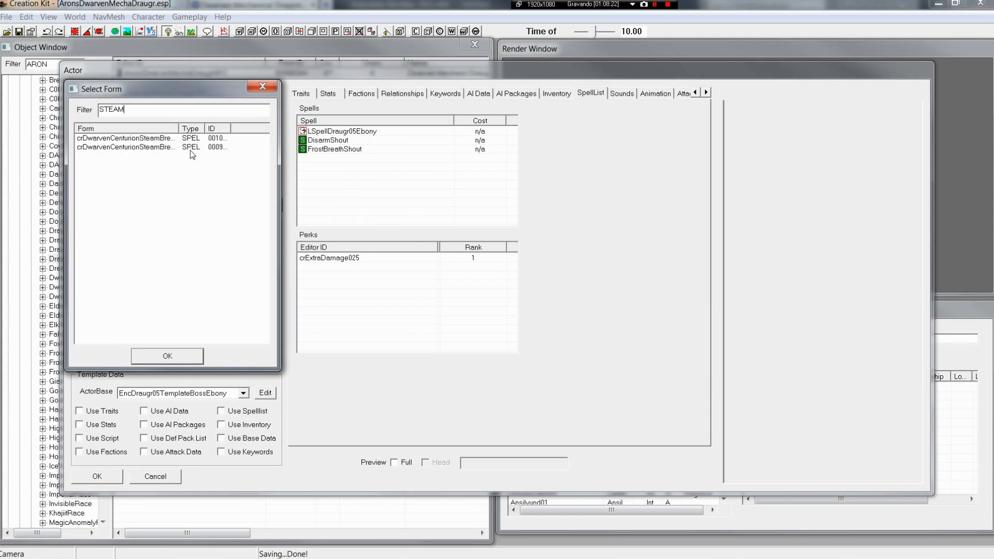
{"action": "left_click_drag", "start_coordinate": [181, 128], "coordinate": [222, 128]}
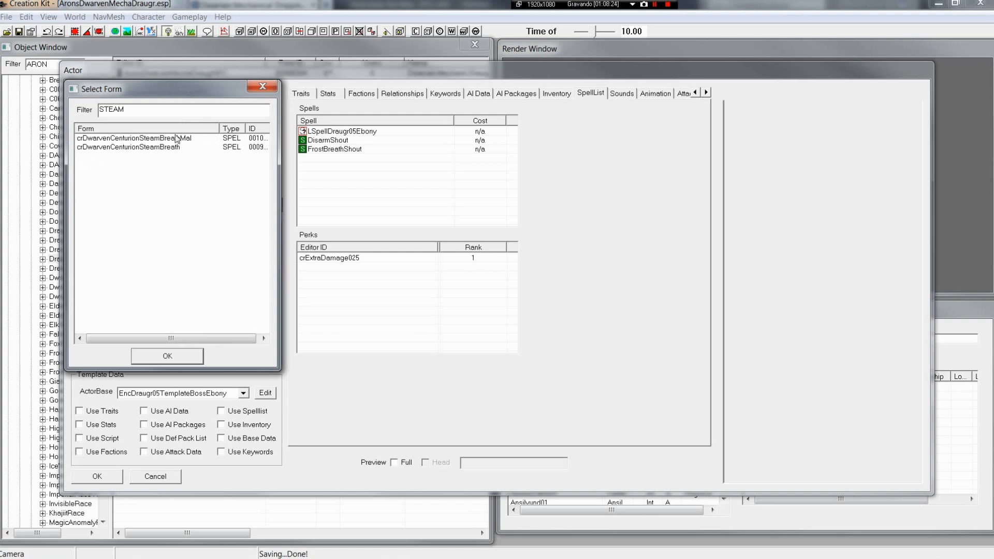
- Filter the forms by CENTURION and add crCenturionBreathWeapon to the actor's spells
{"action": "double_click", "coordinate": [111, 109]}
{"action": "type", "text": "CENT"}
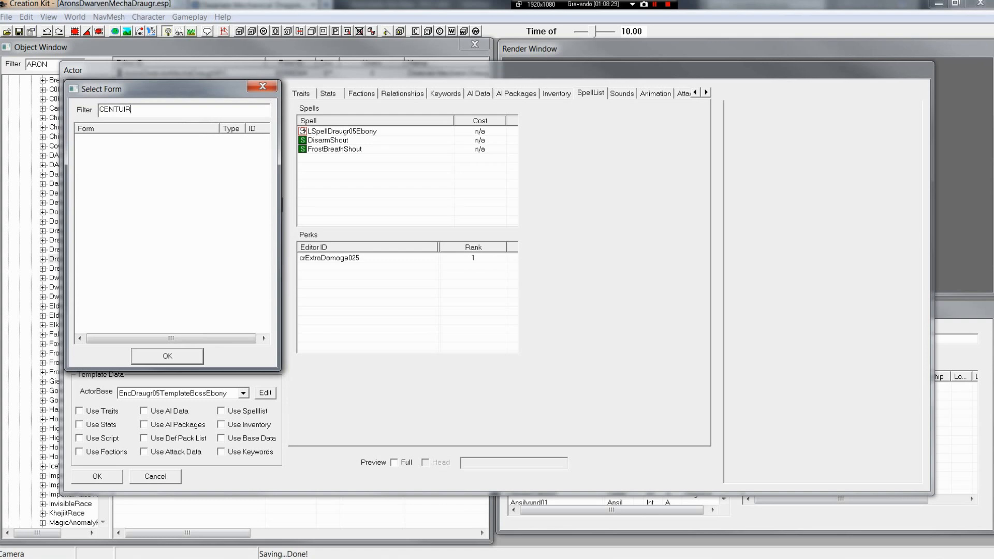
{"action": "type", "text": "URION"}
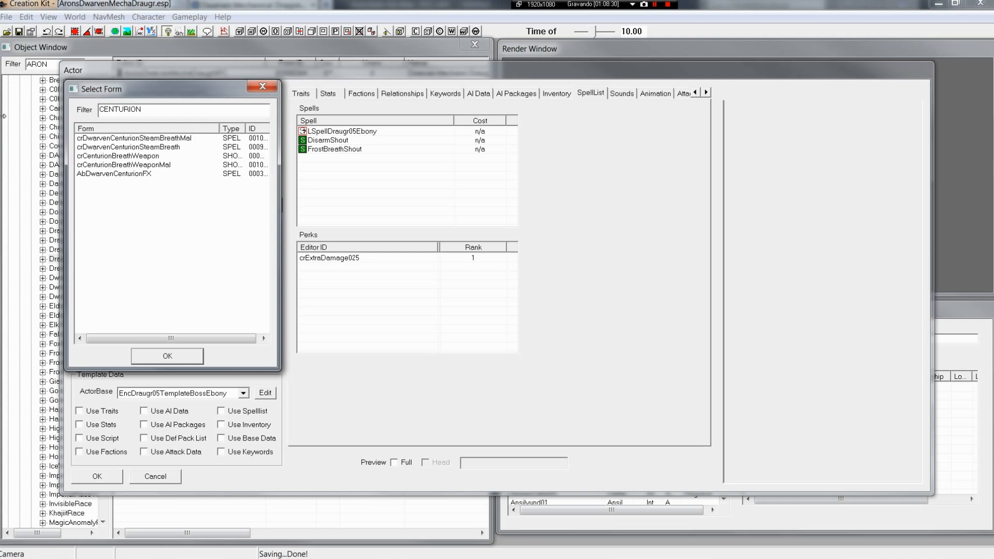
{"action": "left_click", "coordinate": [163, 146]}
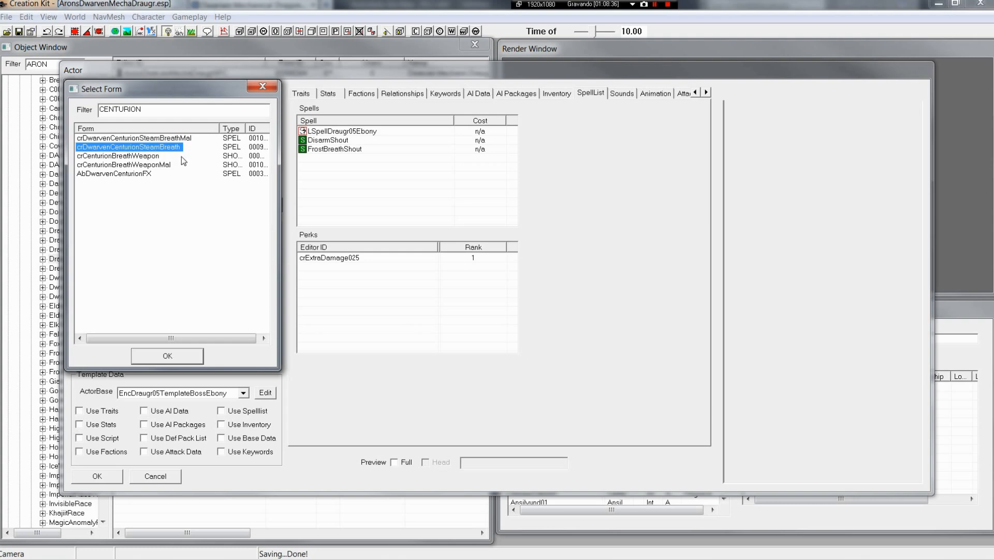
{"action": "left_click", "coordinate": [147, 155]}
{"action": "left_click", "coordinate": [148, 156]}
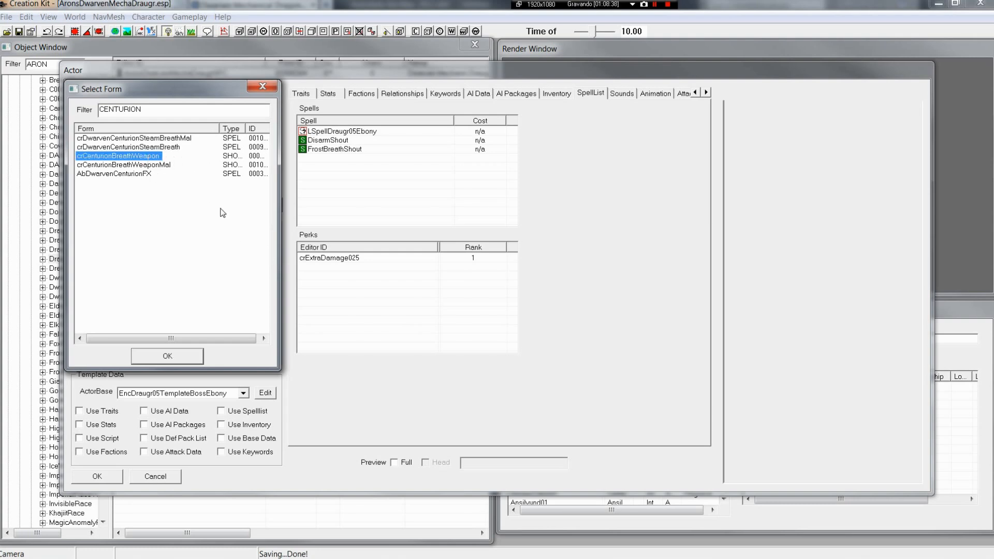
{"action": "key", "text": "Return"}
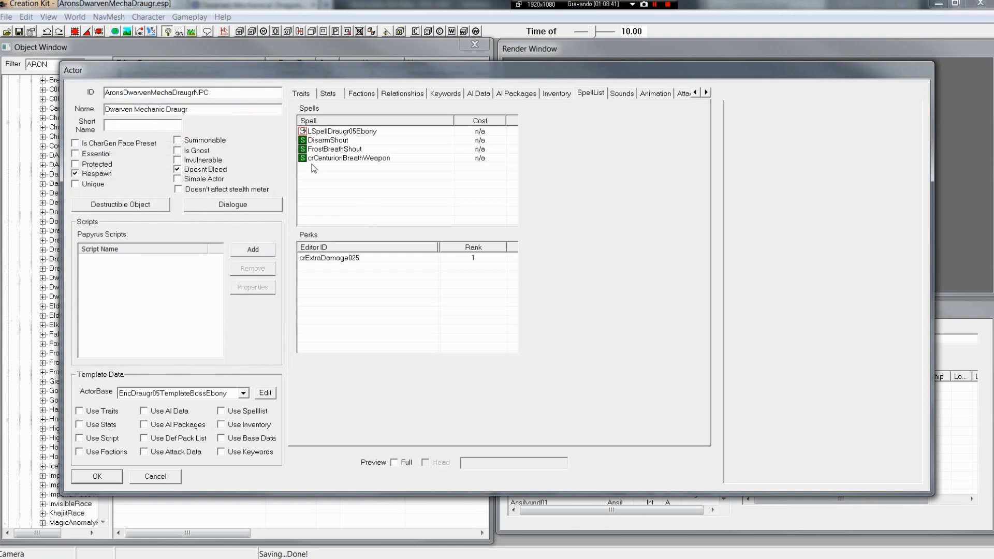
- Delete FrostBreathShout from the actor's spells
{"action": "left_click", "coordinate": [345, 151]}
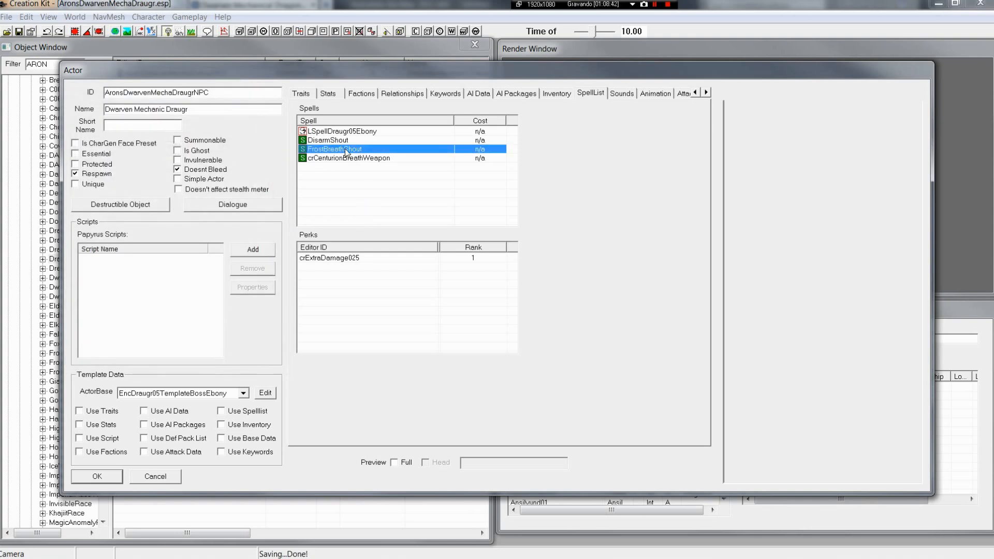
{"action": "right_click", "coordinate": [346, 152]}
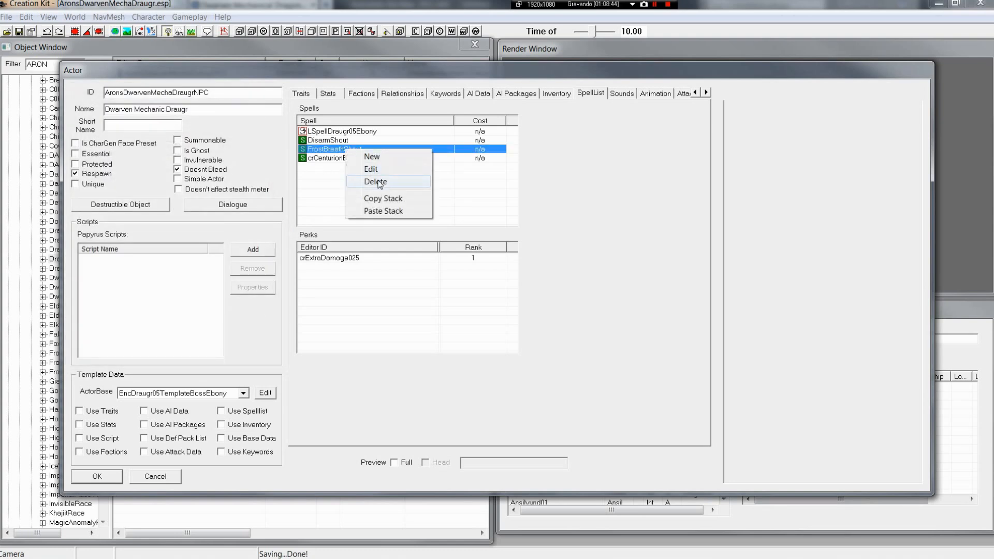
{"action": "left_click", "coordinate": [376, 183]}
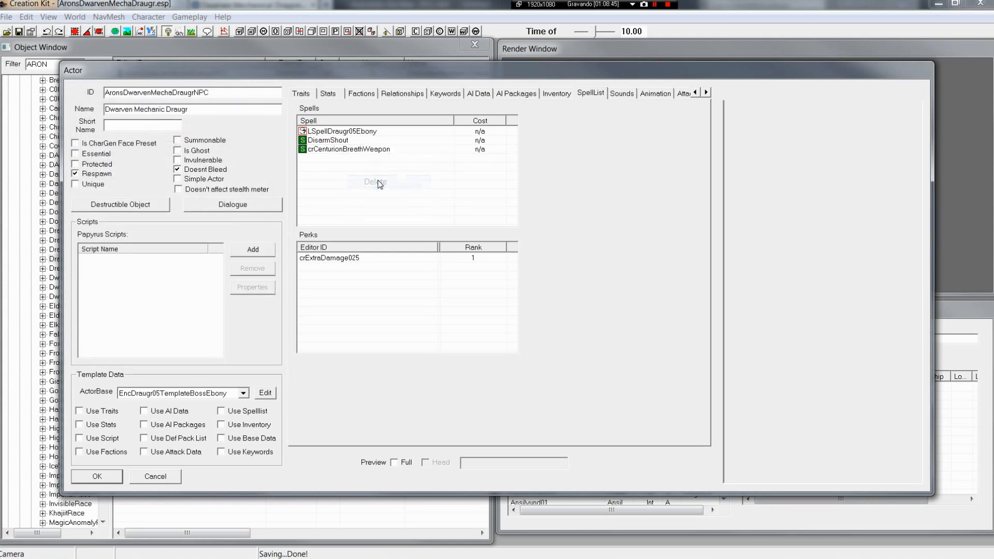
- Check the contents of the LSpellDraugr05Ebony leveled spell without changing it, and delete it from the actor's spells
{"action": "left_click", "coordinate": [365, 134]}
{"action": "right_click", "coordinate": [364, 132]}
{"action": "left_click", "coordinate": [383, 147]}
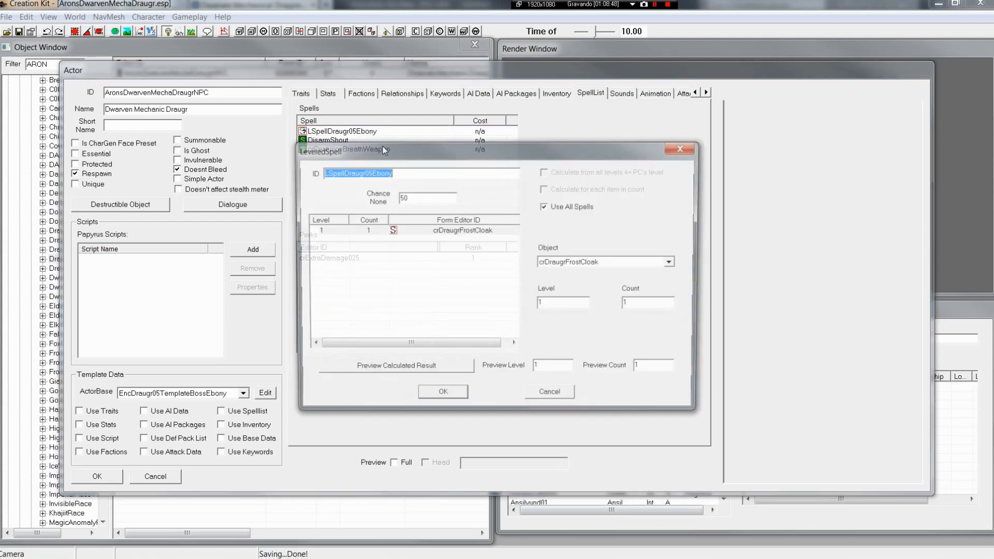
{"action": "left_click", "coordinate": [402, 230]}
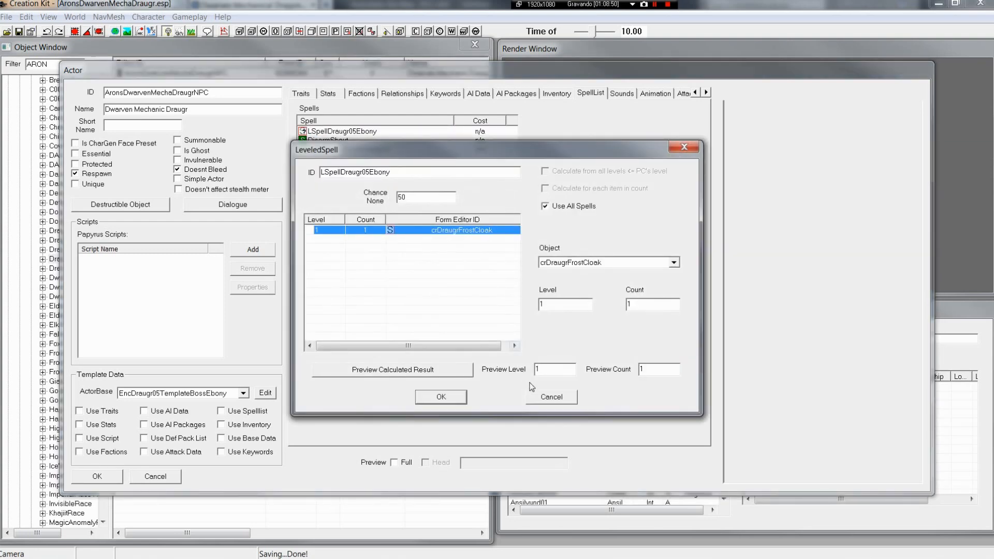
{"action": "left_click", "coordinate": [550, 400]}
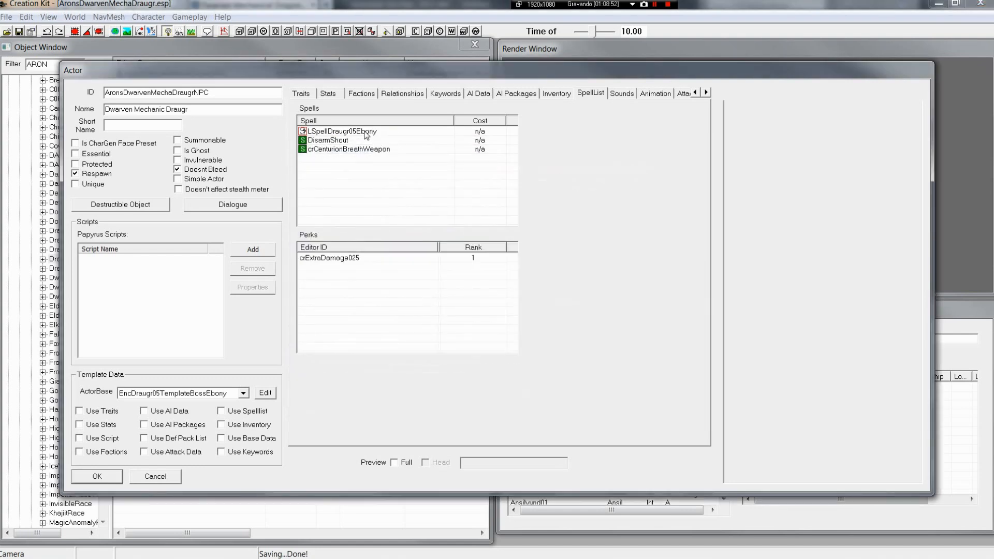
{"action": "right_click", "coordinate": [368, 132]}
{"action": "left_click", "coordinate": [397, 164]}
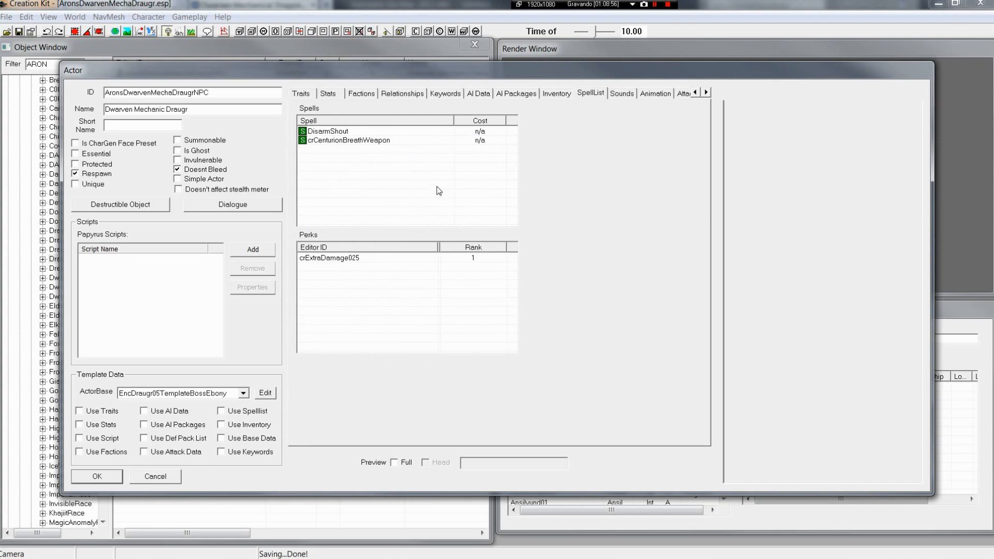
- Make the actor inherit its sounds from AudioTemplateDwarvenSphere and widen the Type column of its sound data
{"action": "left_click", "coordinate": [622, 94]}
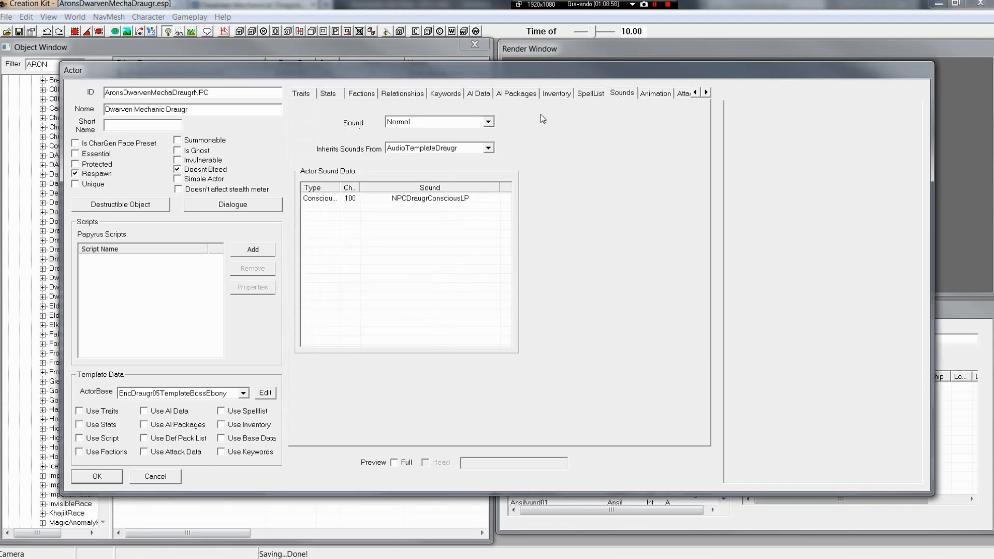
{"action": "left_click", "coordinate": [489, 148]}
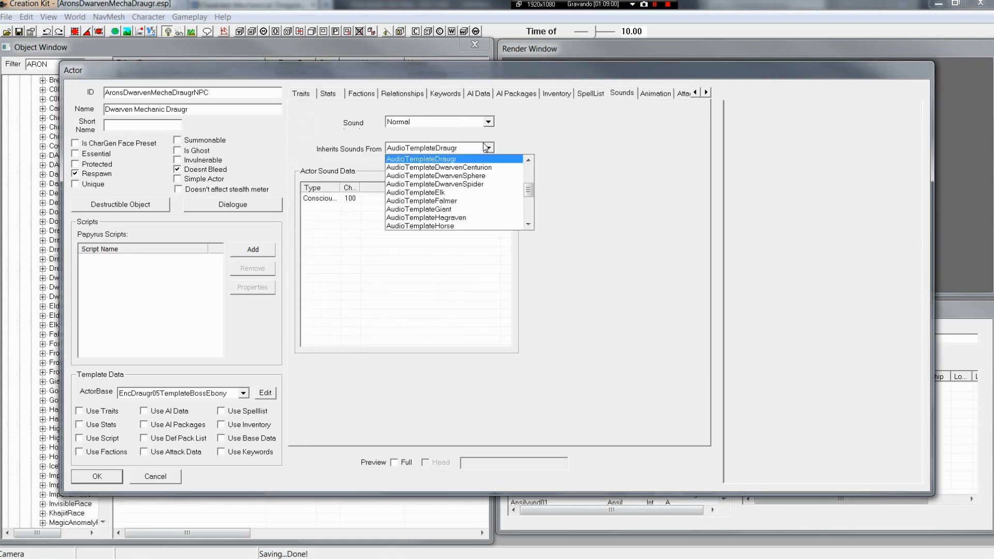
{"action": "left_click", "coordinate": [424, 142]}
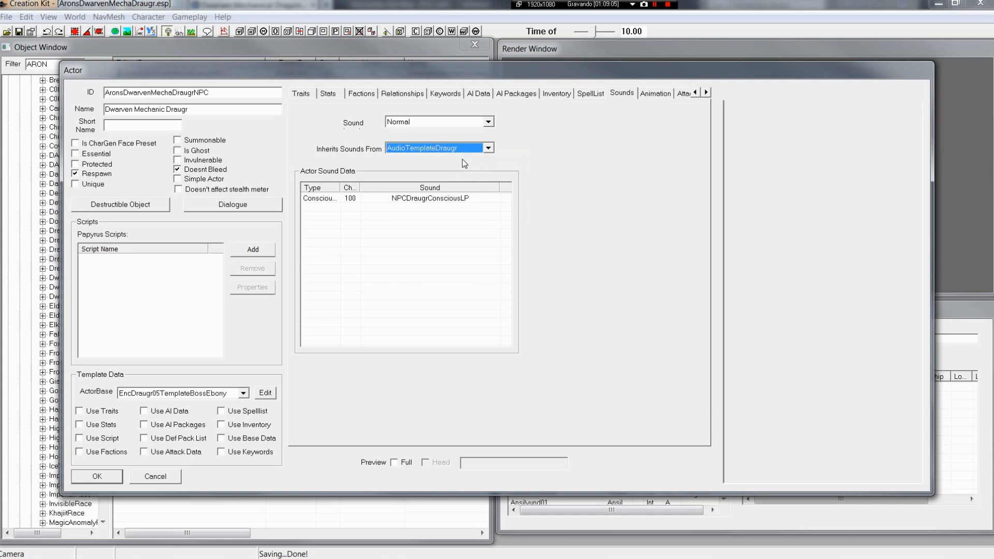
{"action": "left_click", "coordinate": [476, 148]}
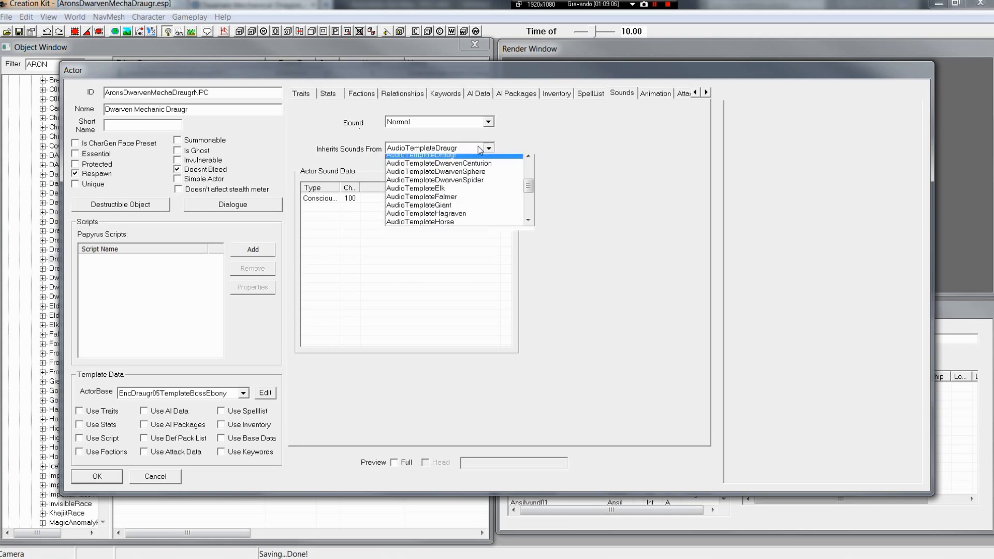
{"action": "left_click", "coordinate": [483, 175]}
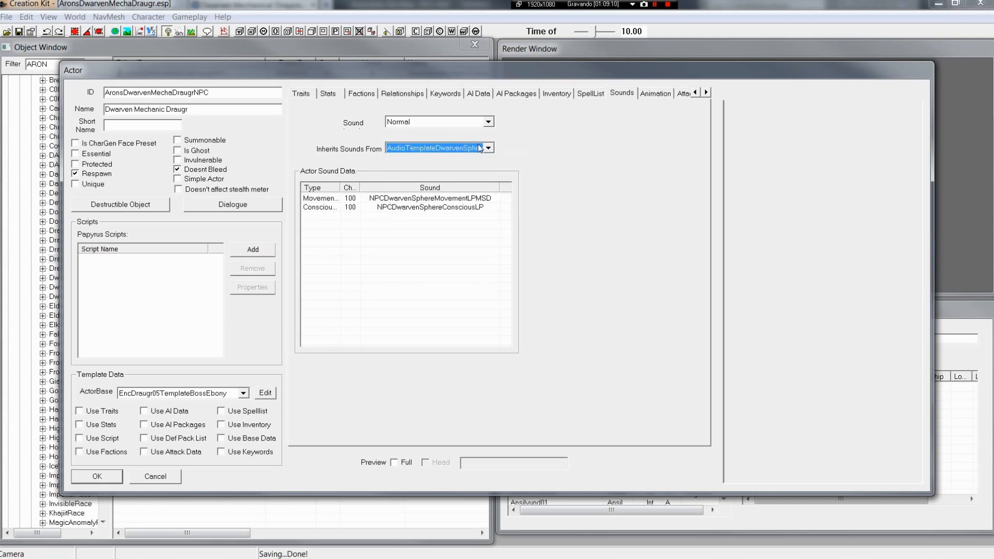
{"action": "left_click", "coordinate": [487, 149]}
{"action": "left_click", "coordinate": [489, 156]}
{"action": "left_click_drag", "start_coordinate": [341, 186], "coordinate": [376, 185]}
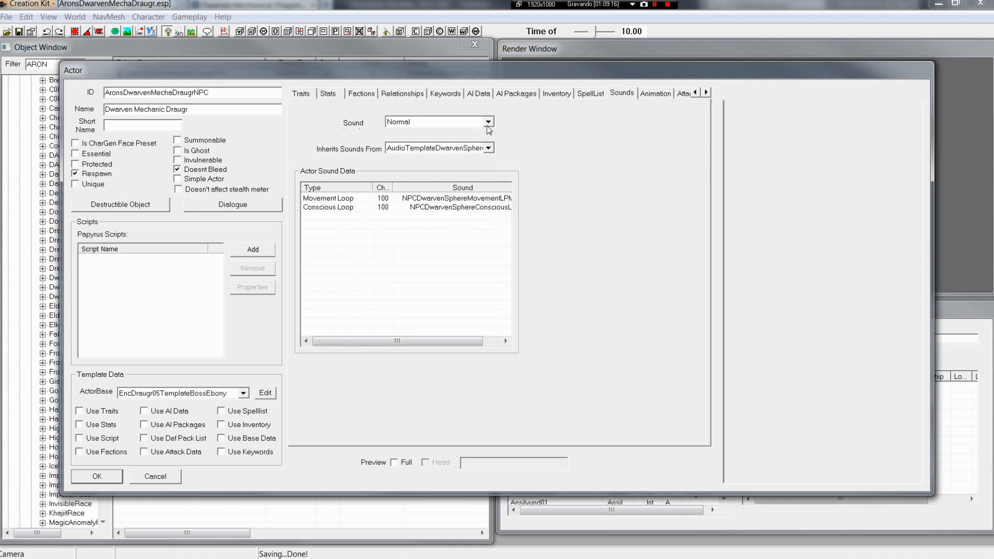
- Make the actor inherit its sounds from AudioTemplateDwarvenCenturion and keep the sound level at Normal
{"action": "left_click", "coordinate": [489, 148]}
{"action": "scroll", "coordinate": [486, 186], "scroll_direction": "up", "scroll_amount": 1}
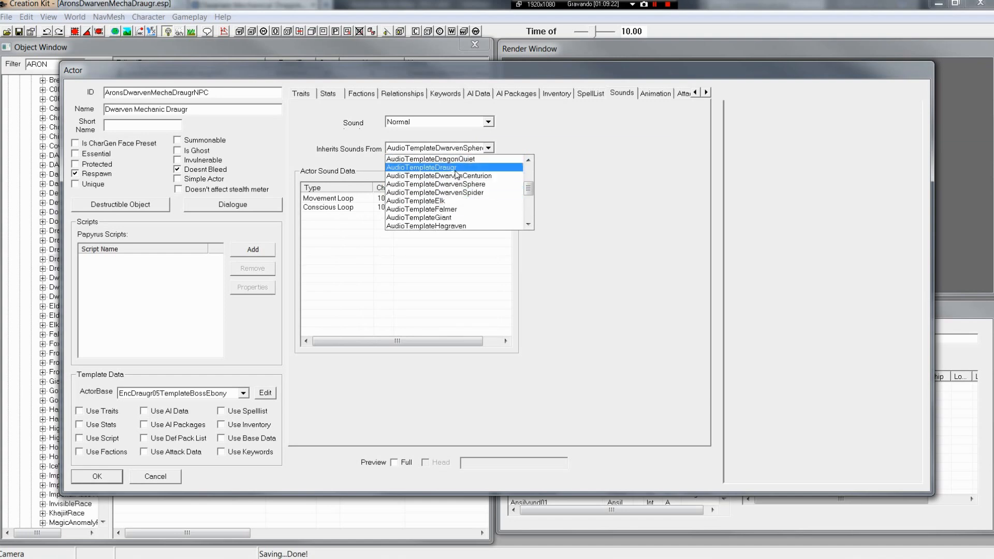
{"action": "left_click", "coordinate": [459, 177]}
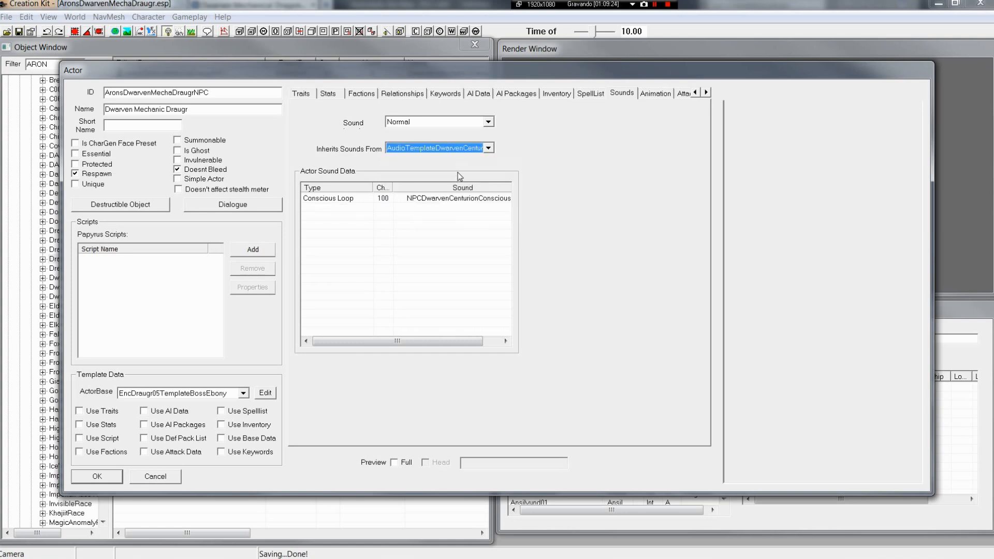
{"action": "left_click", "coordinate": [481, 123]}
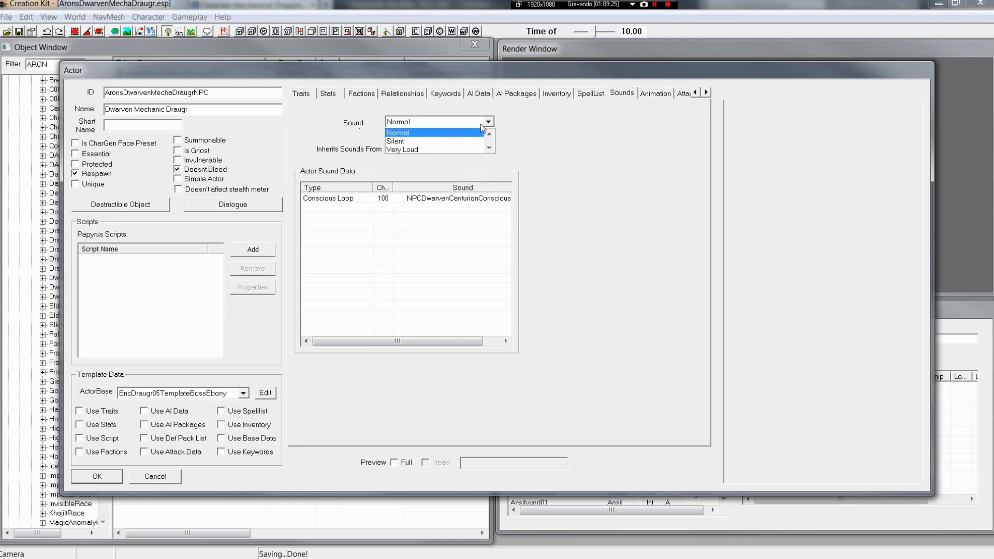
{"action": "left_click", "coordinate": [414, 132]}
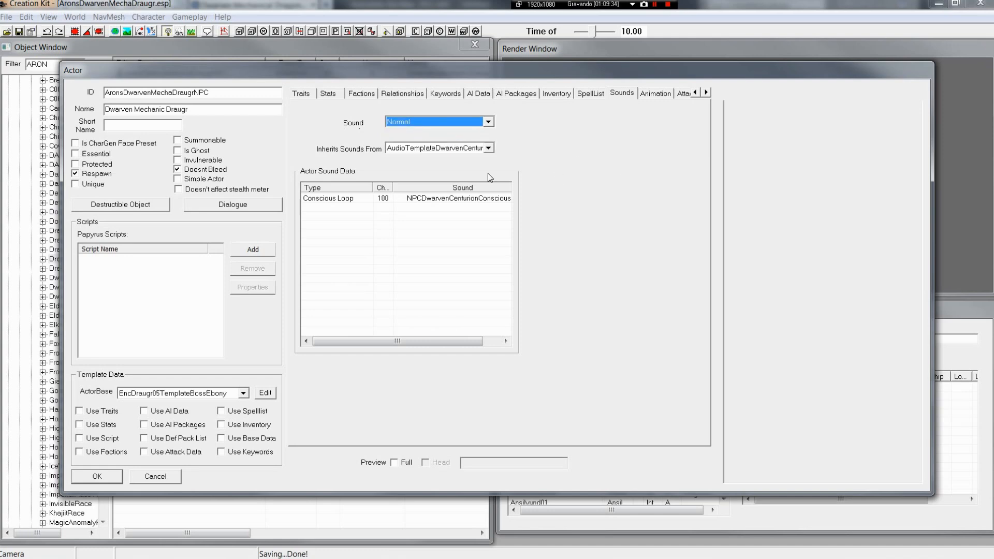
- Open the actor's animation list, enable the full model preview and view the draugr close up from the front
{"action": "left_click", "coordinate": [656, 94]}
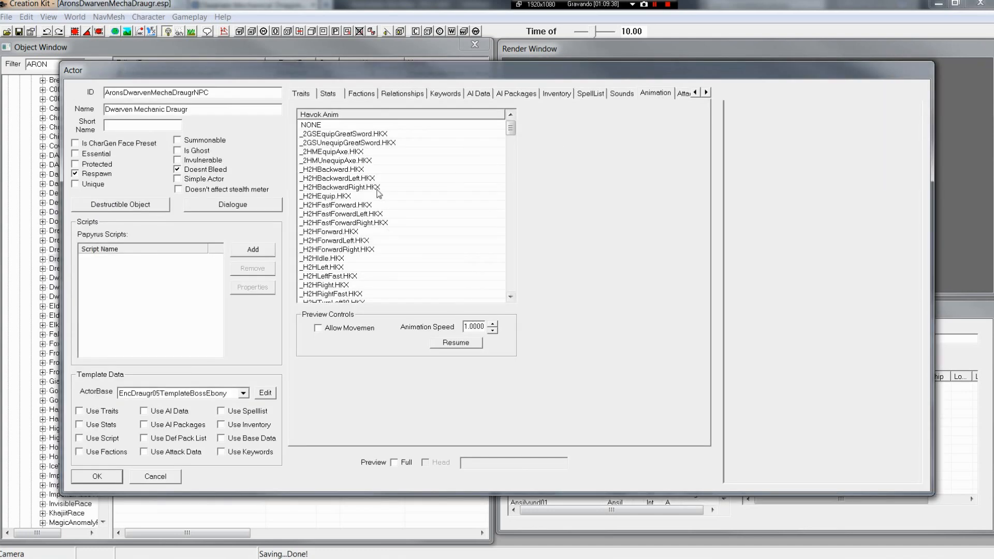
{"action": "left_click", "coordinate": [394, 462]}
{"action": "scroll", "coordinate": [747, 283], "scroll_direction": "down", "scroll_amount": 2}
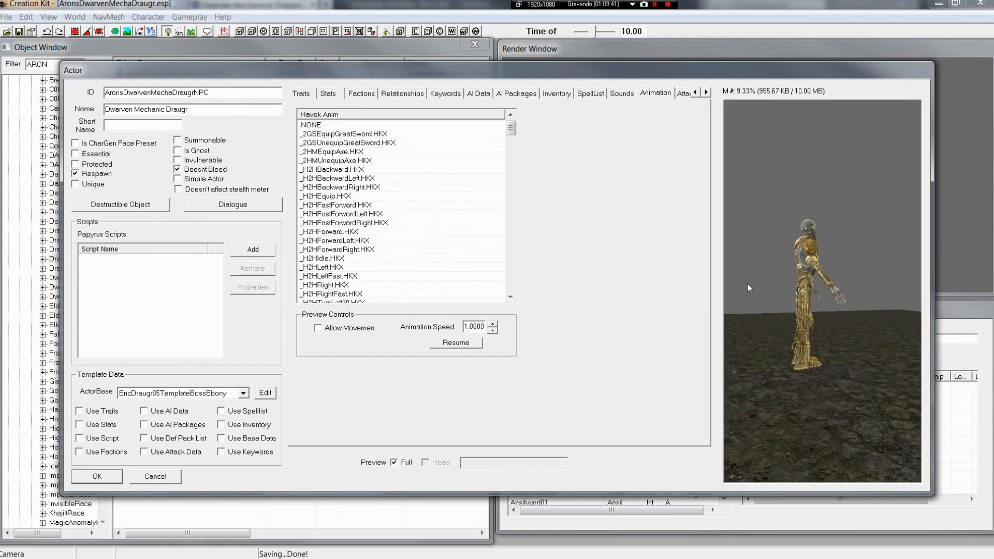
{"action": "left_click", "coordinate": [950, 237]}
{"action": "left_click", "coordinate": [826, 314]}
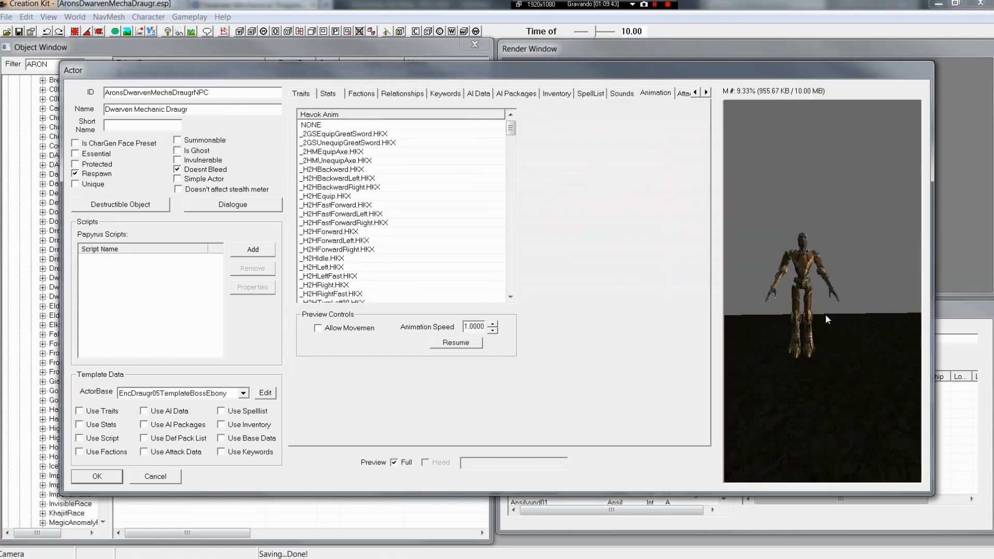
{"action": "scroll", "coordinate": [823, 303], "scroll_direction": "up", "scroll_amount": 4}
- Play hand-to-hand animations such as _H2HFastForwardLeft.HKX and _H2HBackward.HKX on the previewed draugr model and watch its movement
{"action": "left_click", "coordinate": [435, 213]}
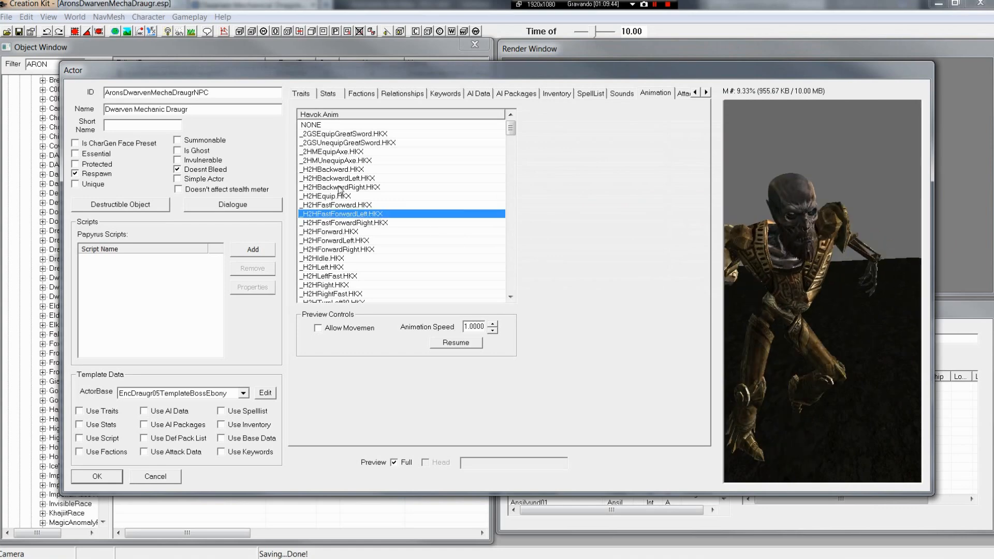
{"action": "left_click", "coordinate": [435, 169]}
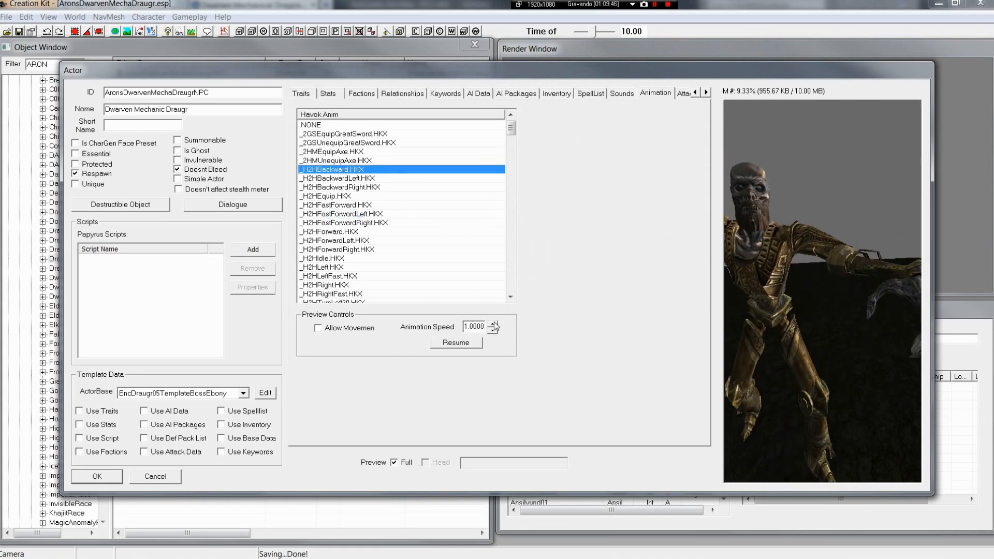
{"action": "left_click", "coordinate": [374, 240]}
{"action": "left_click", "coordinate": [374, 267]}
{"action": "left_click", "coordinate": [378, 169]}
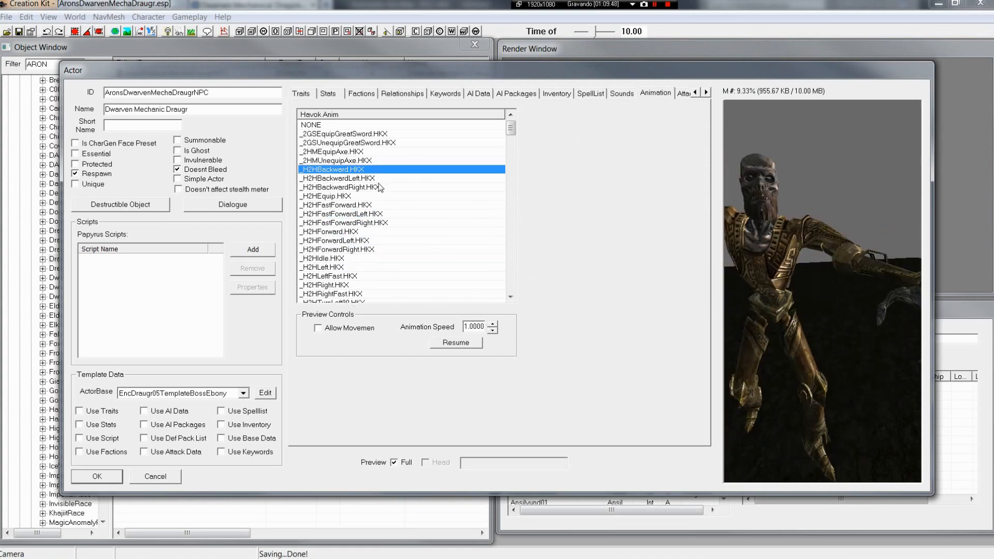
{"action": "left_click", "coordinate": [766, 281]}
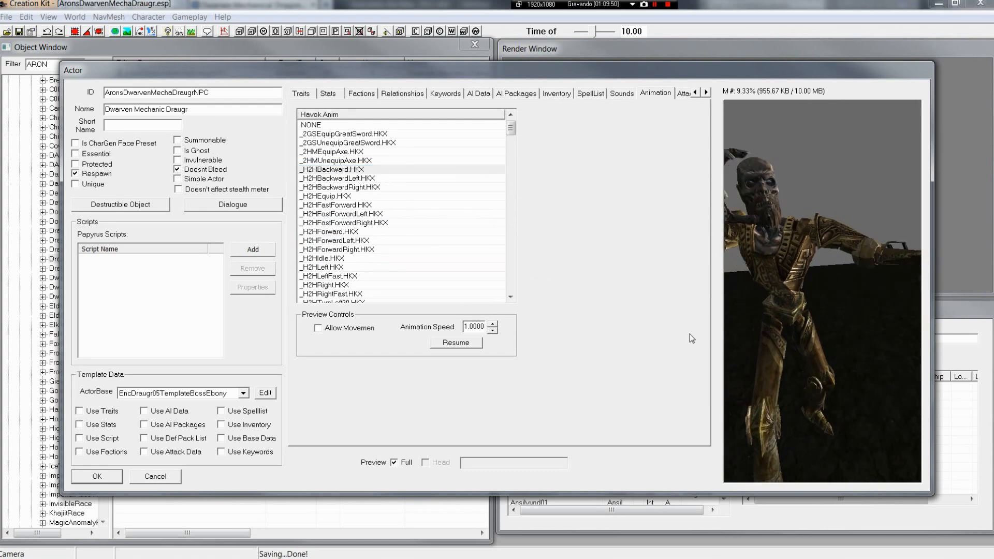
{"action": "scroll", "coordinate": [765, 310], "scroll_direction": "down", "scroll_amount": 5}
{"action": "scroll", "coordinate": [764, 309], "scroll_direction": "up", "scroll_amount": 5}
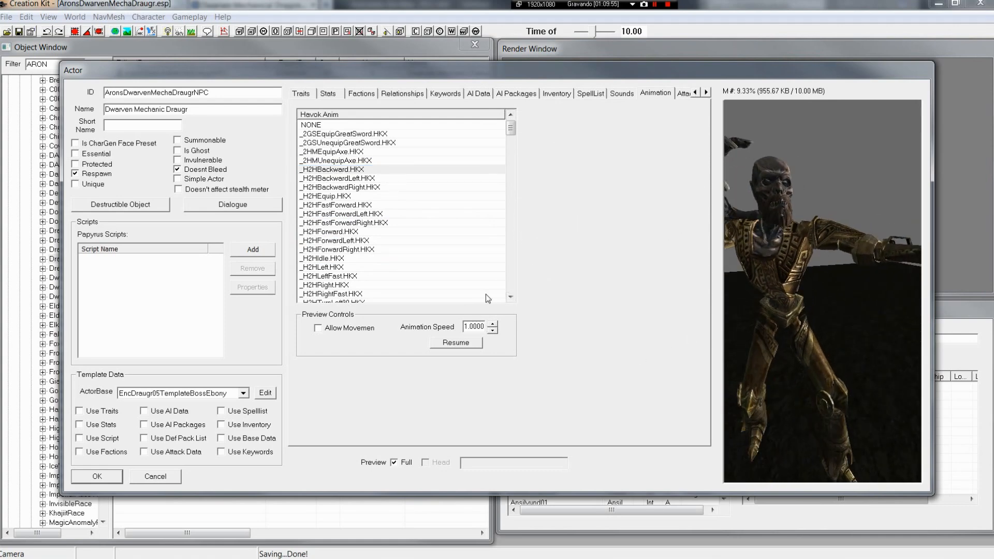
{"action": "left_click", "coordinate": [322, 330]}
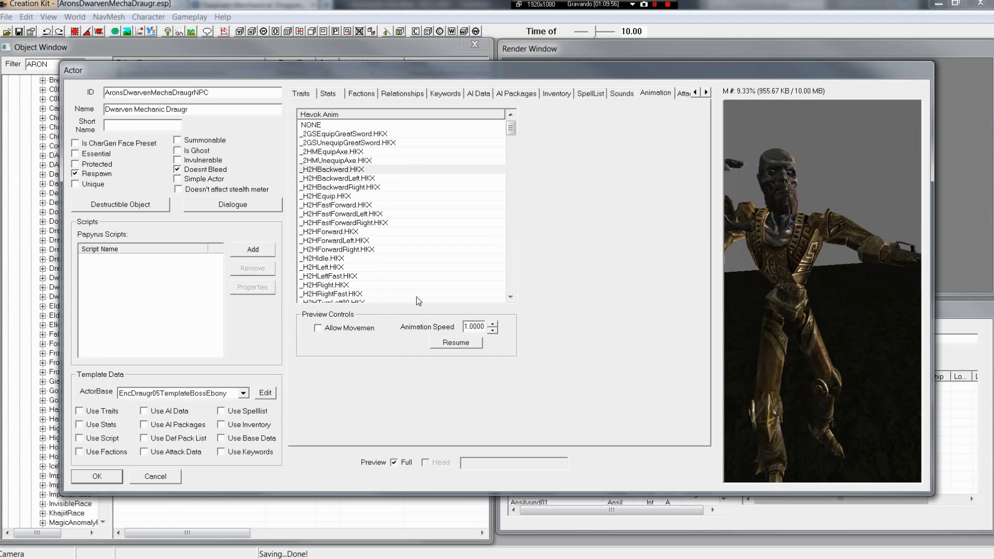
- Examine the actor's attack data, including the settings of attackStart1HMBackSlash
{"action": "left_click", "coordinate": [687, 95]}
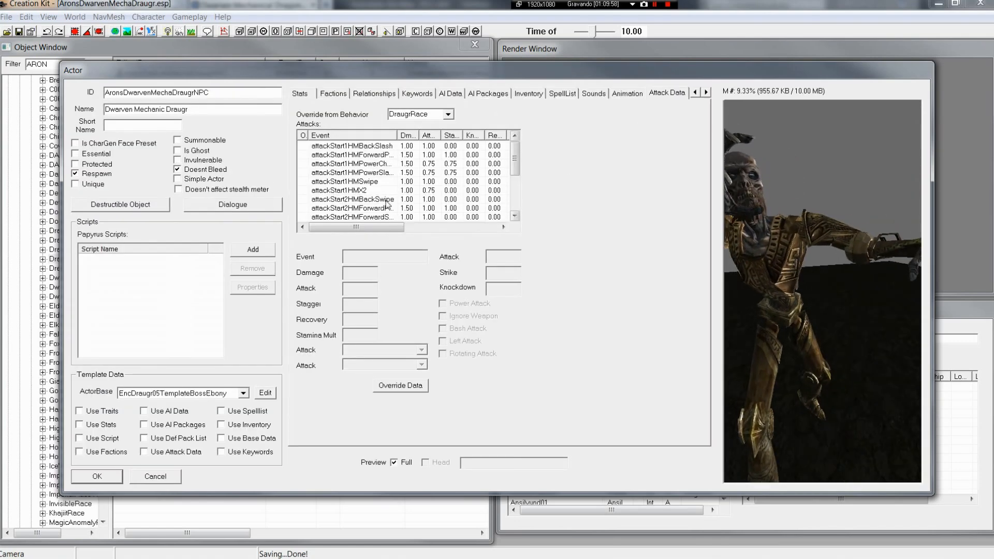
{"action": "left_click", "coordinate": [348, 191]}
{"action": "left_click", "coordinate": [394, 146]}
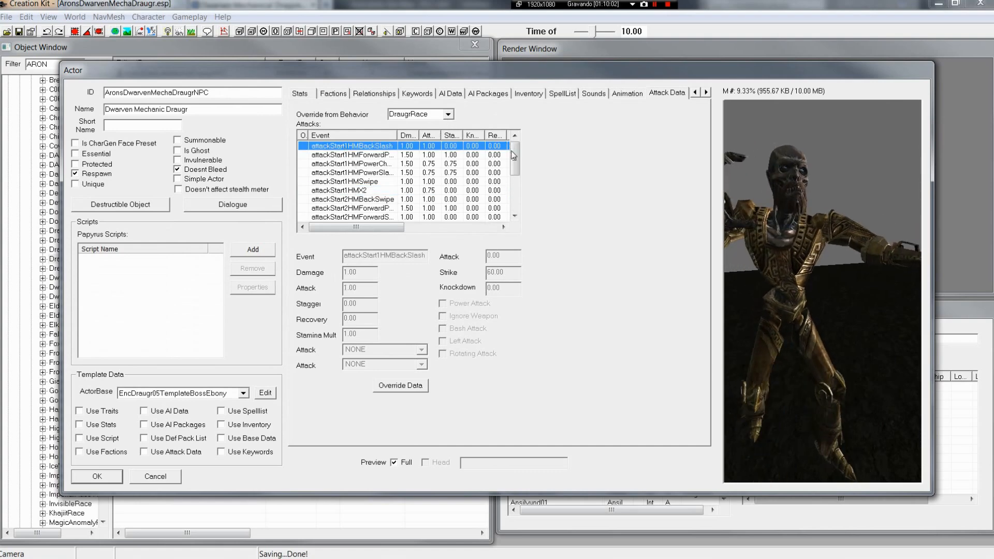
{"action": "scroll", "coordinate": [440, 158], "scroll_direction": "down", "scroll_amount": 3}
- Try NONE as the attack override behavior, restore DraugrRace and select the attackStart2HMBackSwipe attack
{"action": "left_click", "coordinate": [449, 114]}
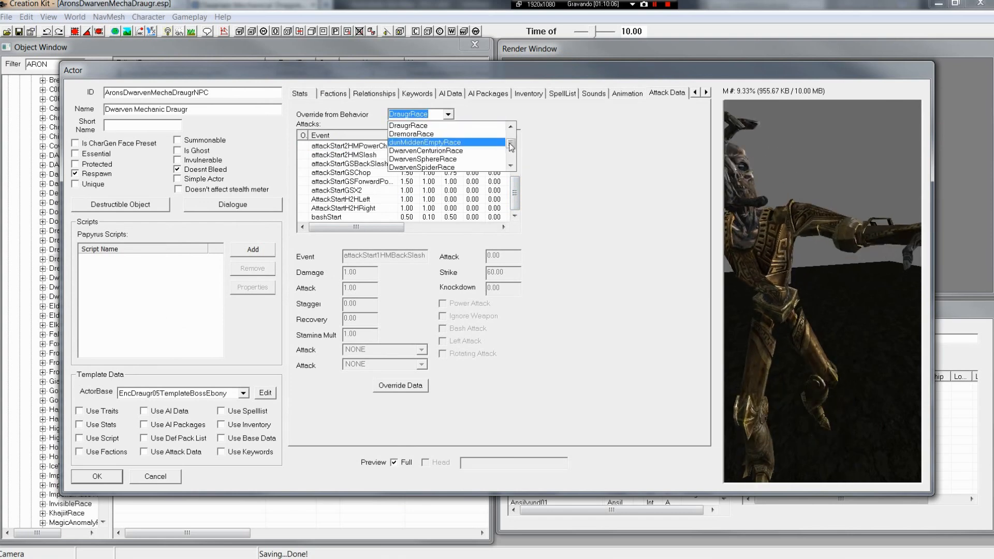
{"action": "left_click_drag", "start_coordinate": [510, 145], "coordinate": [510, 122]}
{"action": "left_click", "coordinate": [401, 125]}
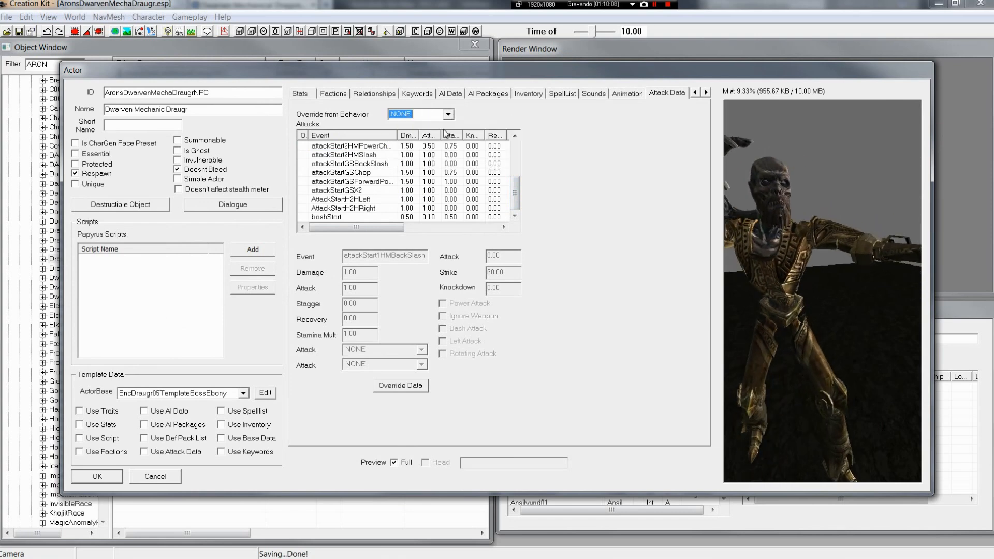
{"action": "left_click", "coordinate": [448, 114]}
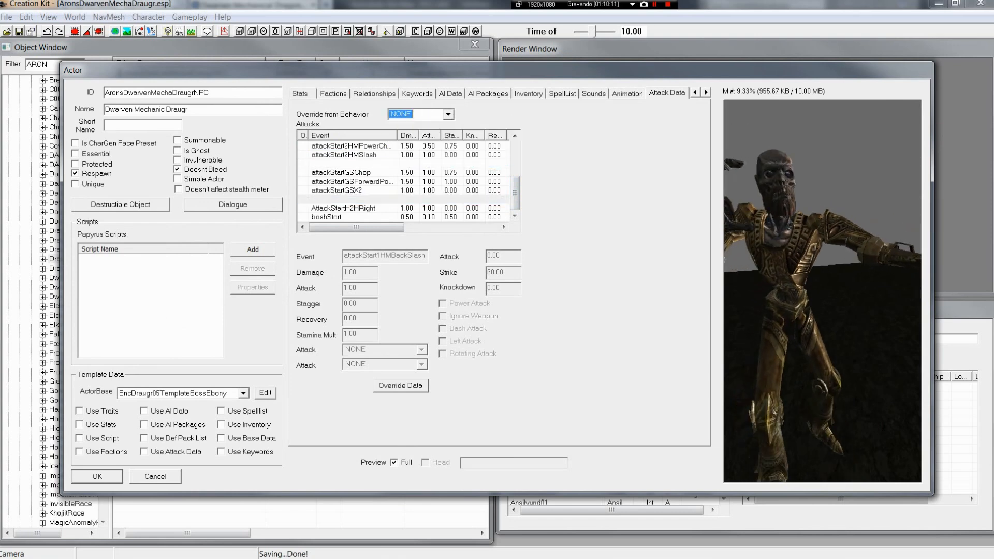
{"action": "type", "text": "DRA"}
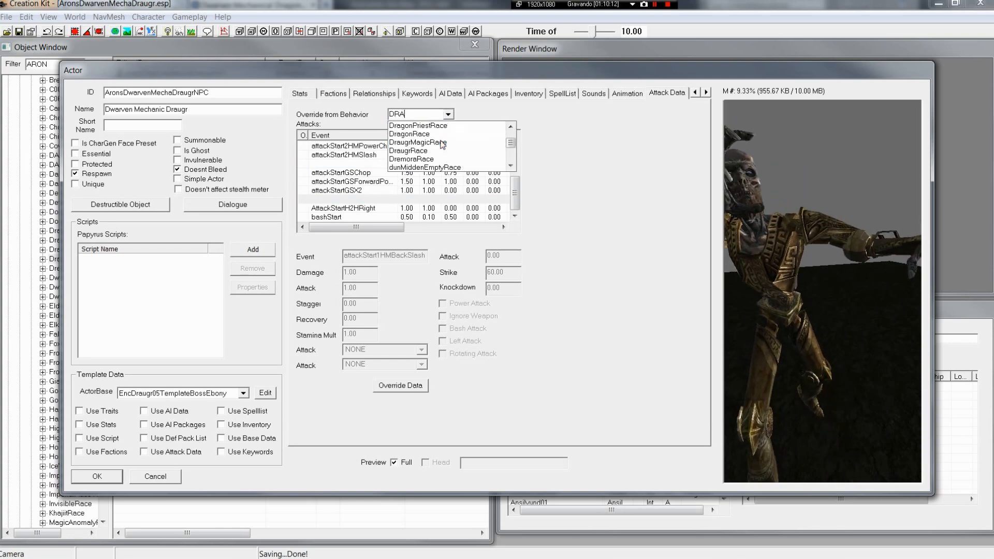
{"action": "left_click", "coordinate": [429, 150]}
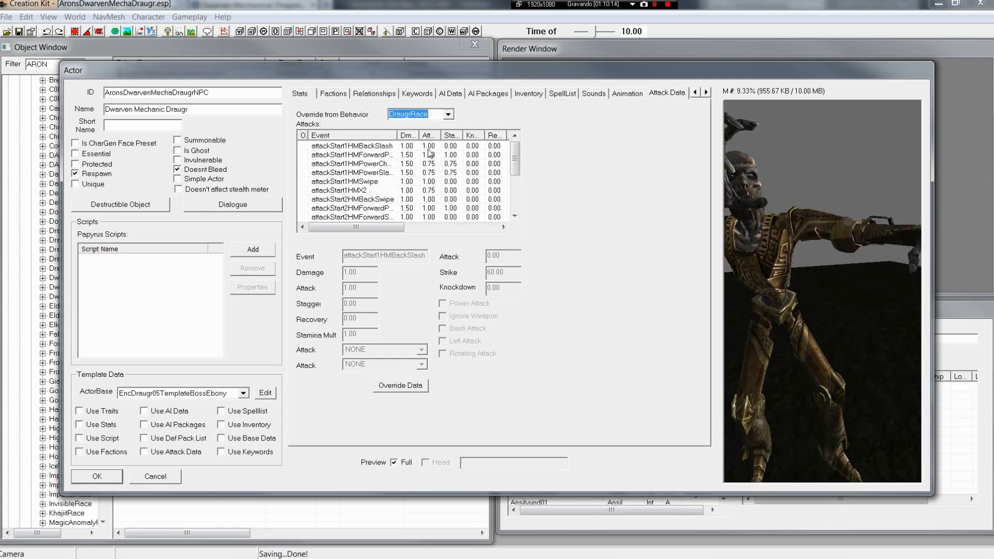
{"action": "left_click", "coordinate": [365, 201]}
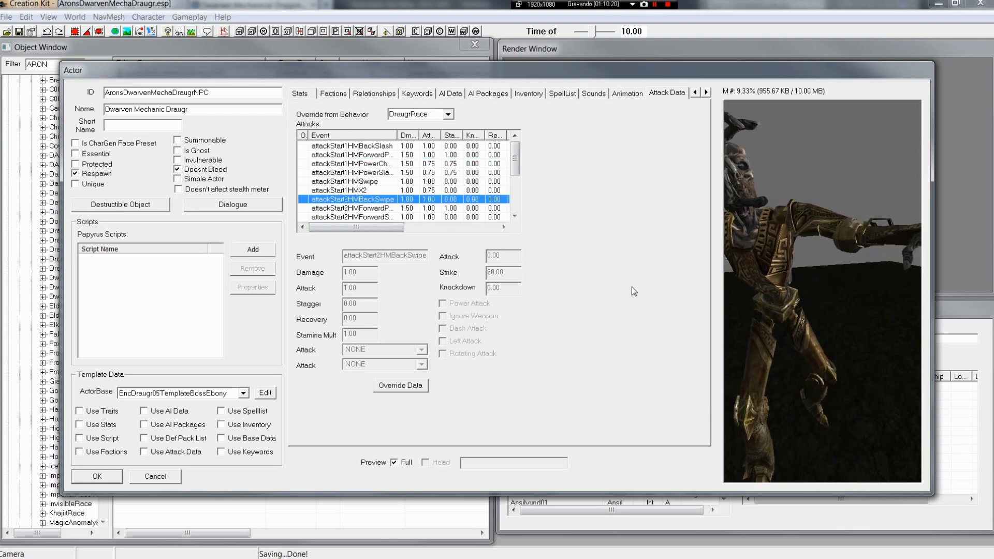
{"action": "left_click", "coordinate": [819, 170]}
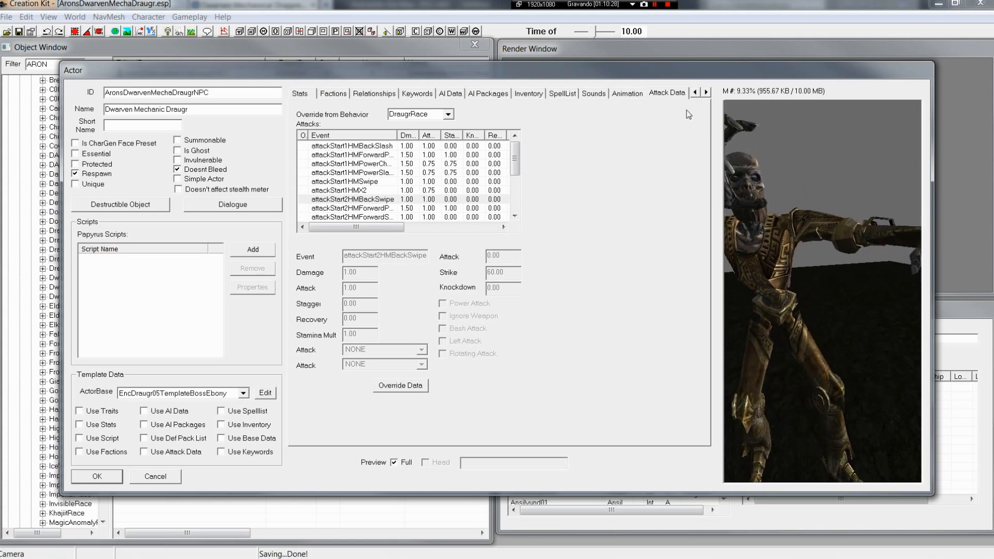
- Return to the actor's traits, accept the actor's changes and list the objects of the Alftand01 interior cell
{"action": "left_click", "coordinate": [695, 92]}
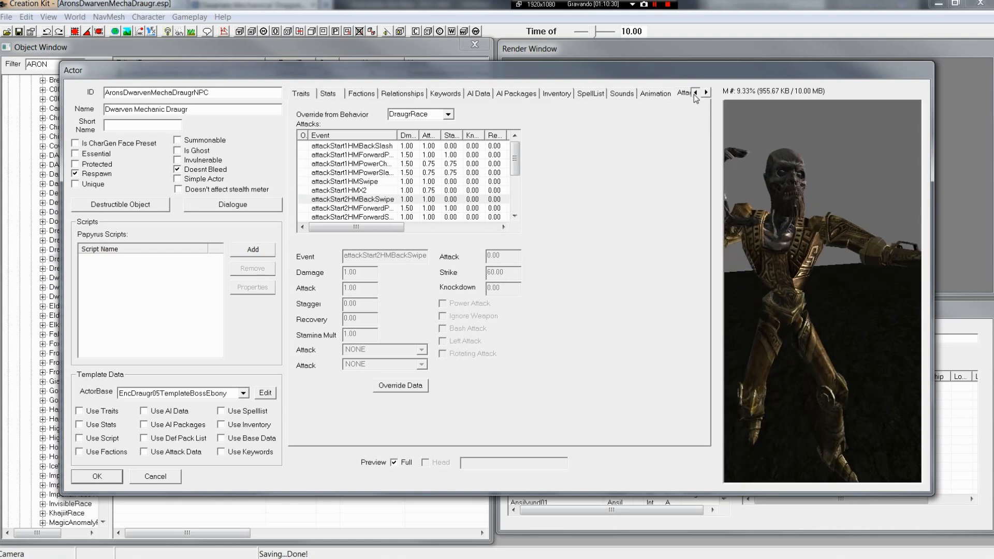
{"action": "left_click", "coordinate": [292, 94]}
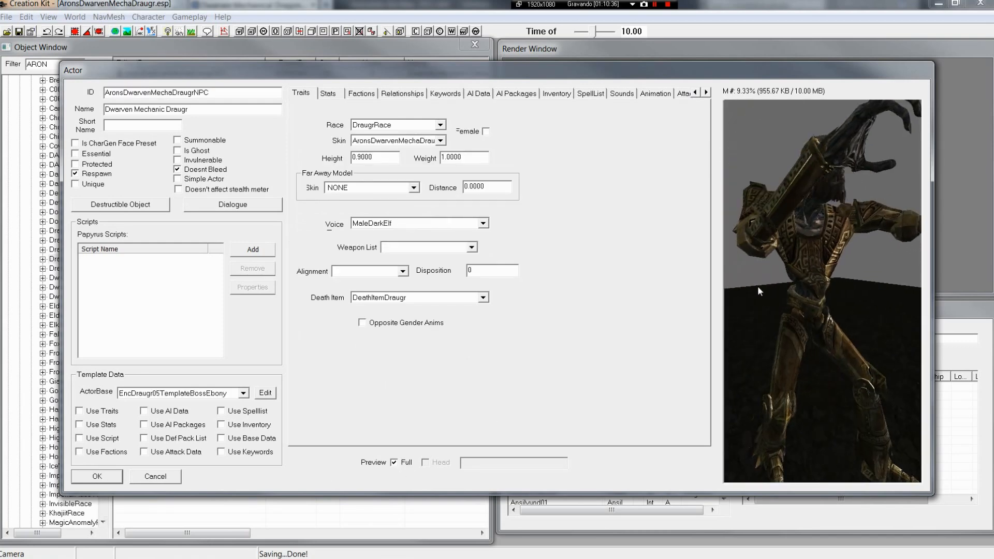
{"action": "left_click", "coordinate": [113, 477]}
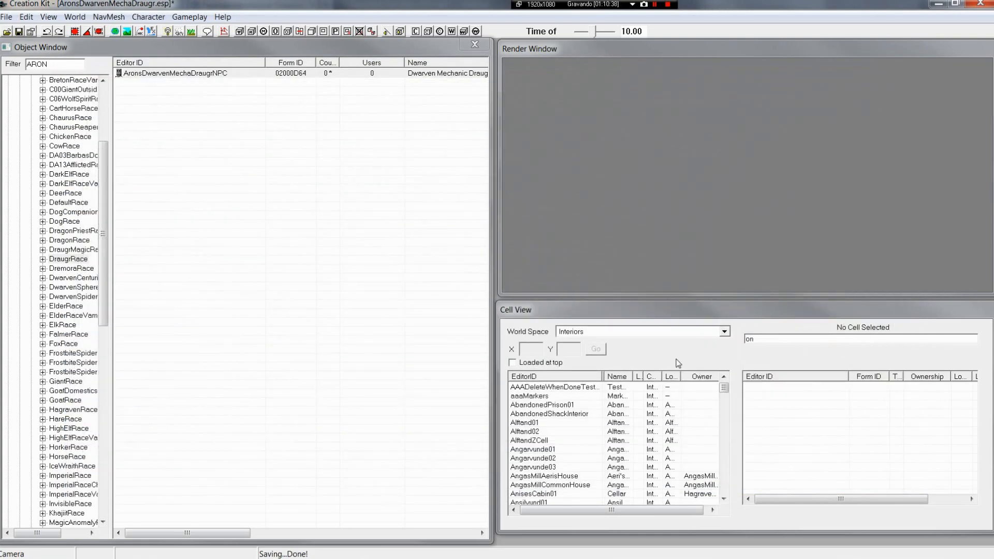
{"action": "left_click", "coordinate": [578, 423]}
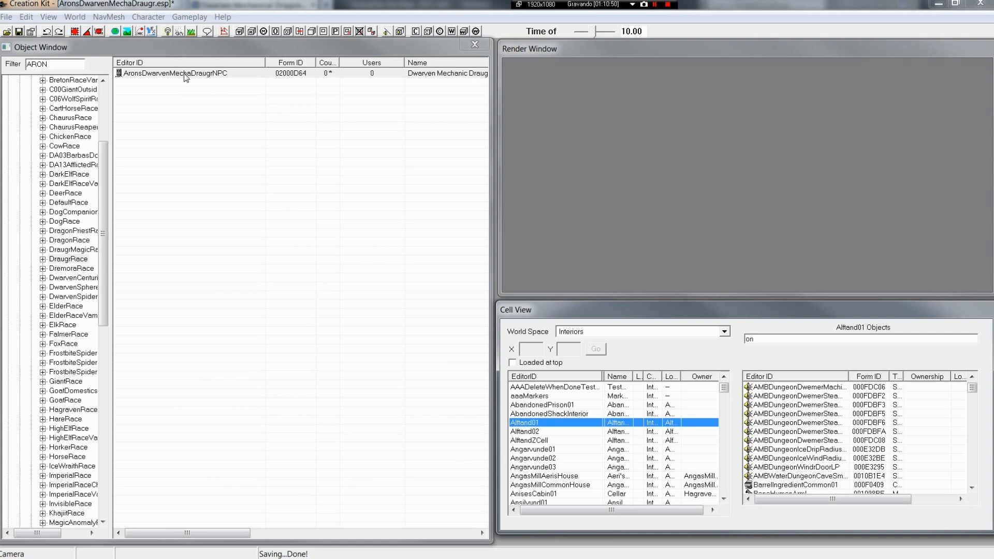
- Create a new form from AronsDwarvenMechaDraugrNPC with the ID AronsDwarvenMechaDraugrNPCLVL
{"action": "right_click", "coordinate": [185, 78]}
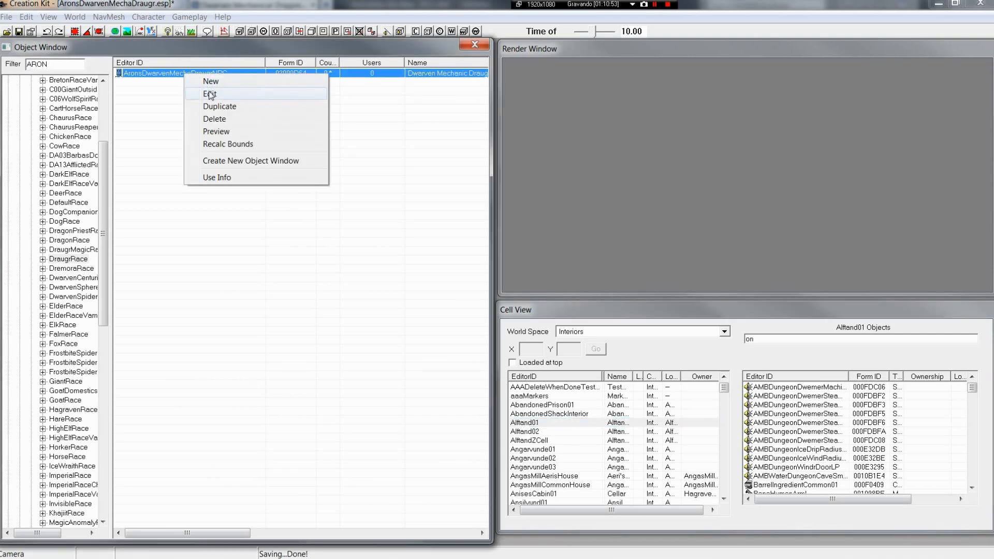
{"action": "left_click", "coordinate": [210, 94]}
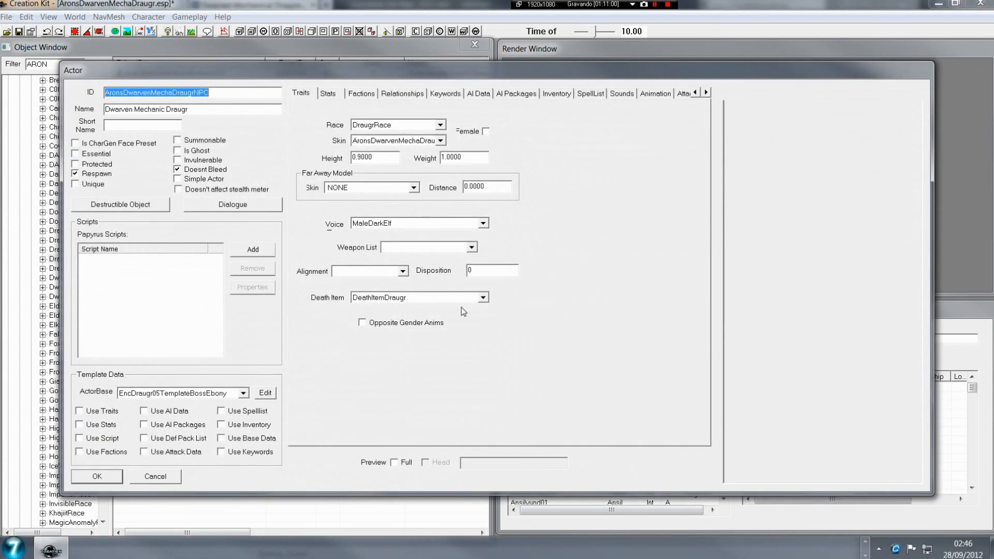
{"action": "left_click", "coordinate": [228, 92]}
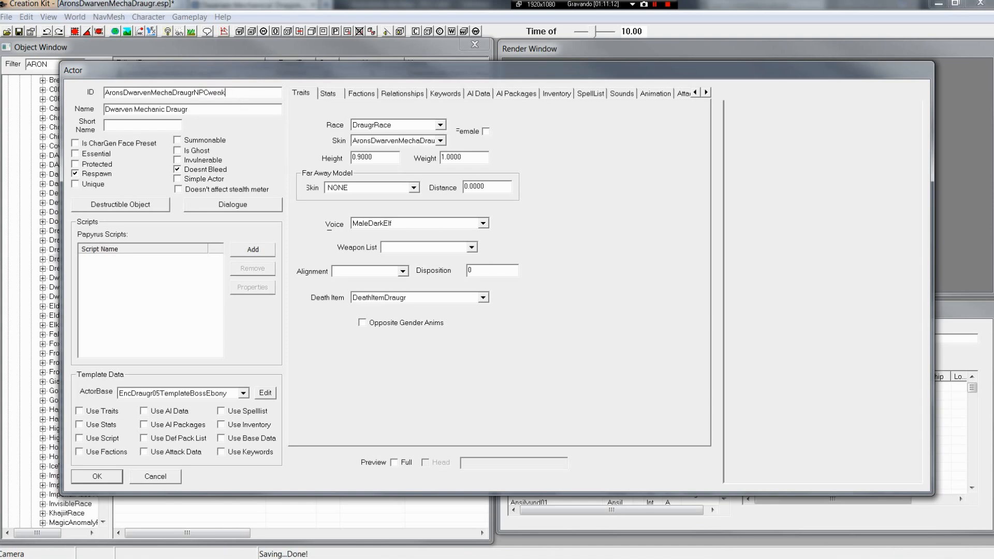
{"action": "key", "text": "shift+Left"}
{"action": "key", "text": "shift+Left"}
{"action": "key", "text": "shift+Left"}
{"action": "key", "text": "shift+Left"}
{"action": "type", "text": "L"}
{"action": "left_click", "coordinate": [99, 483]}
{"action": "left_click", "coordinate": [545, 346]}
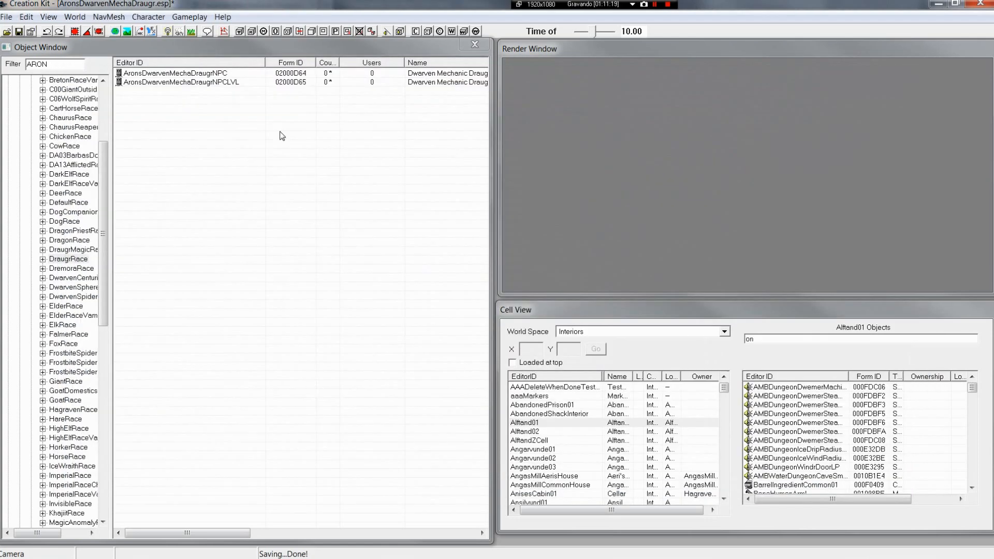
{"action": "left_click", "coordinate": [232, 93]}
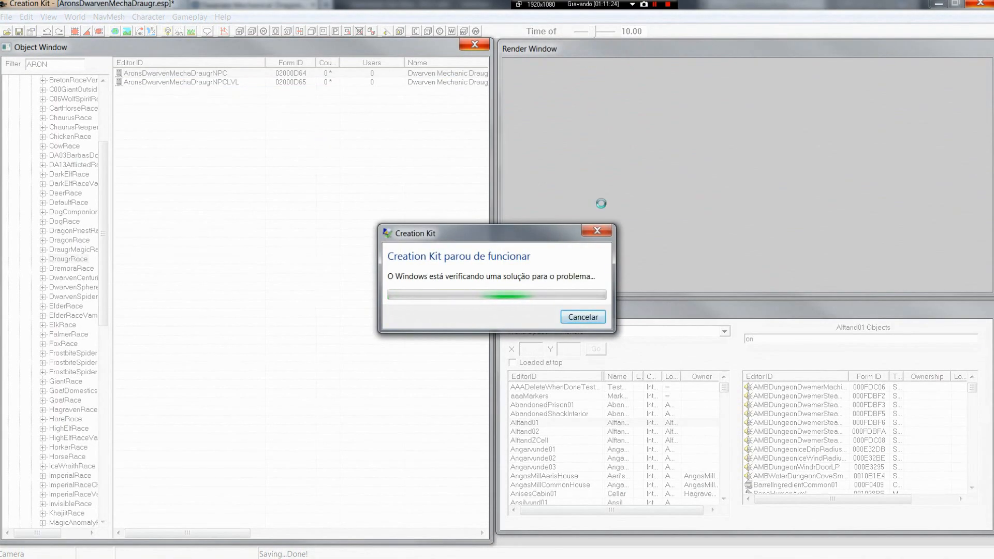
{"action": "left_click", "coordinate": [656, 4]}
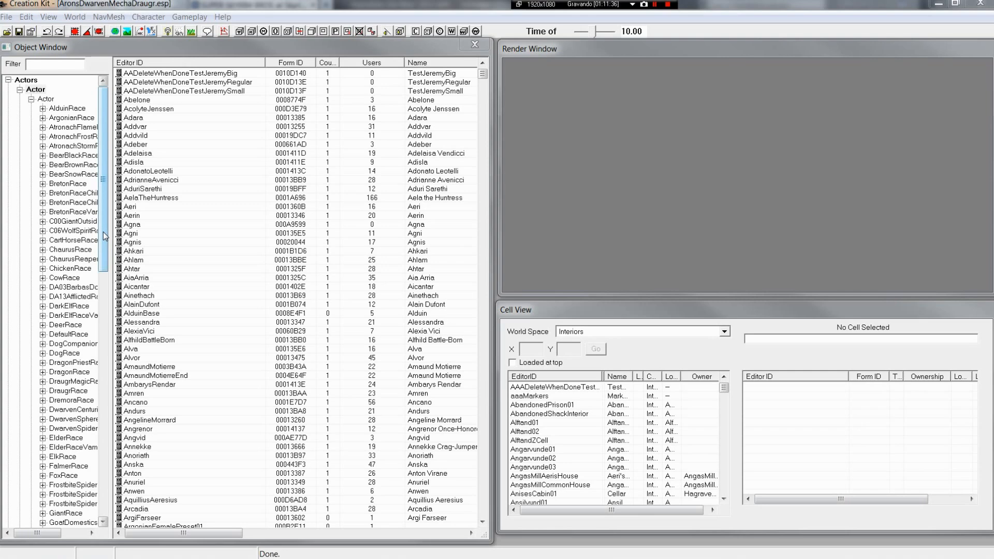
- List the actors of DraugrRace in the Object Window
{"action": "left_click_drag", "start_coordinate": [104, 232], "coordinate": [103, 288]}
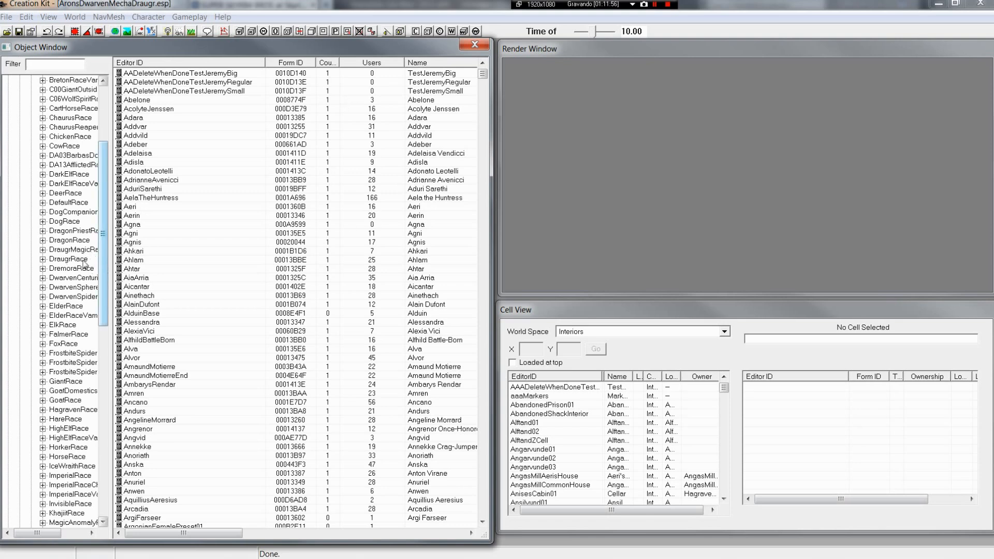
{"action": "scroll", "coordinate": [109, 274], "scroll_direction": "down", "scroll_amount": 1}
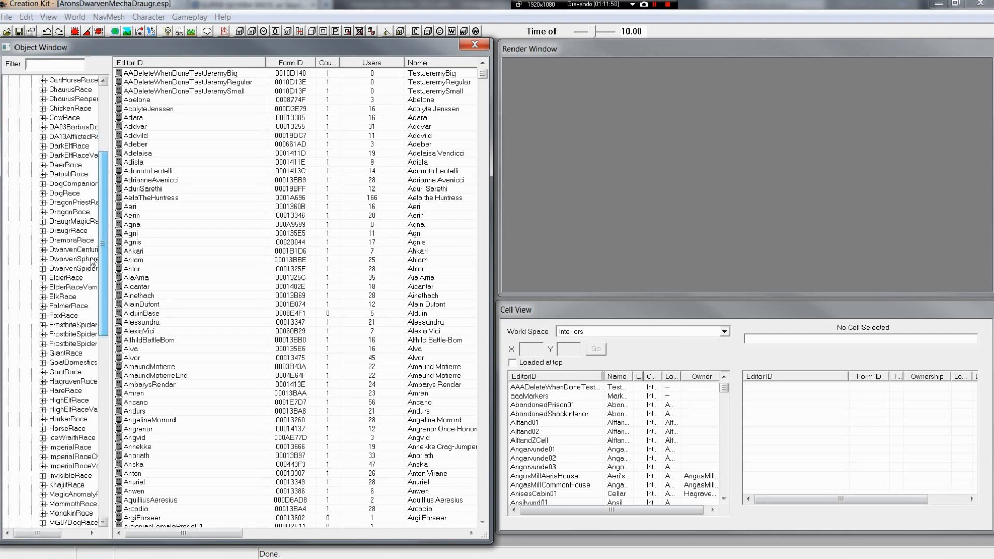
{"action": "left_click", "coordinate": [68, 231]}
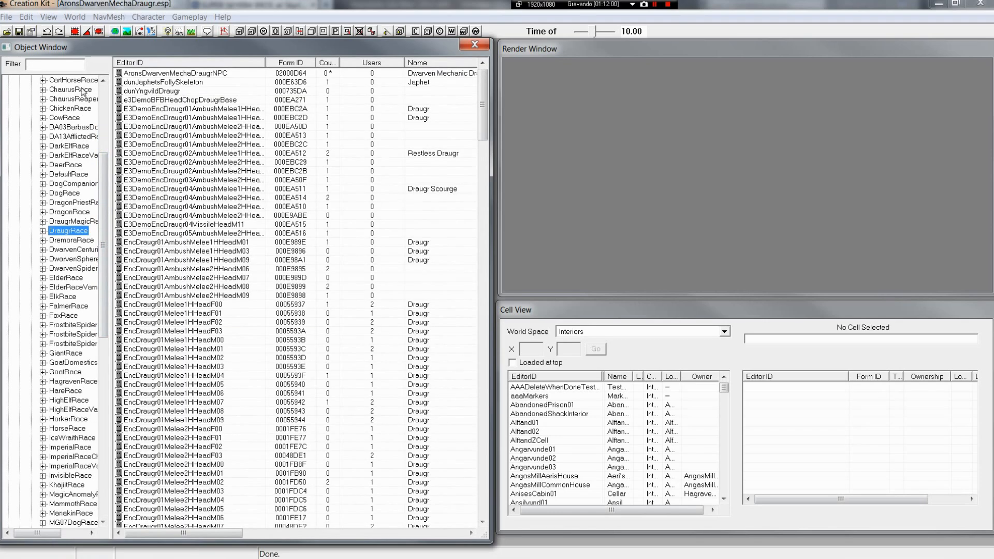
- Filter the actors by ARONS and make two duplicates of AronsDwarvenMechaDraugrNPC
{"action": "left_click", "coordinate": [32, 64]}
{"action": "type", "text": "ARONS"}
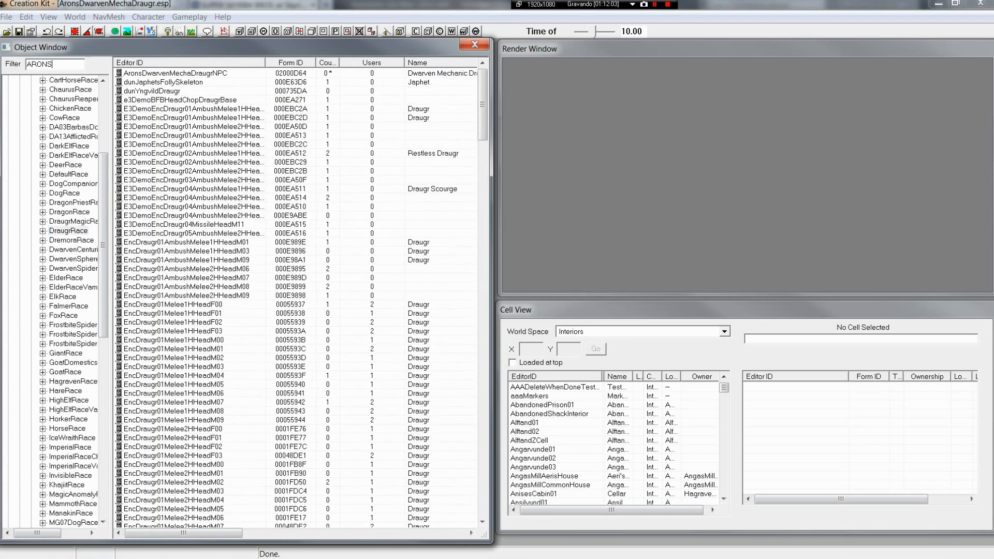
{"action": "right_click", "coordinate": [202, 73]}
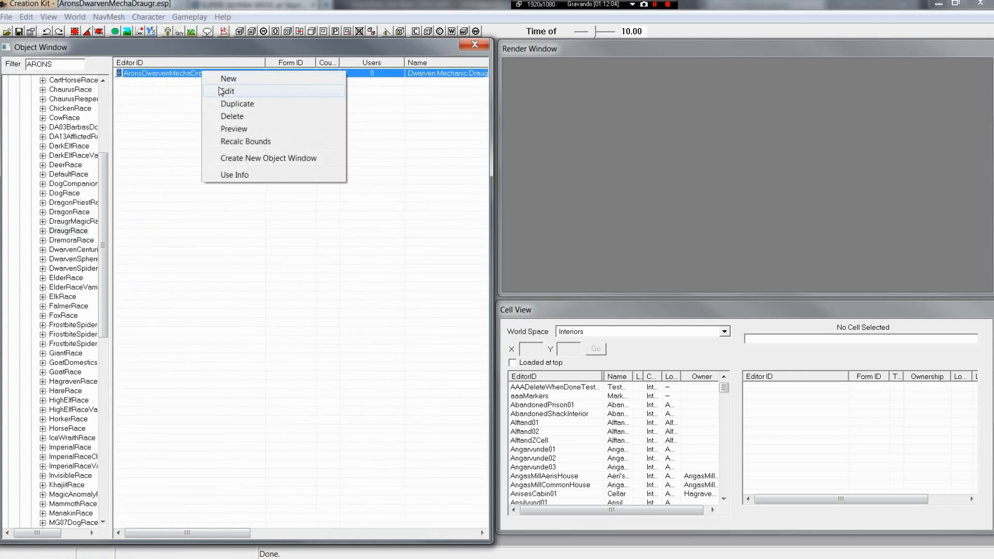
{"action": "left_click", "coordinate": [241, 104]}
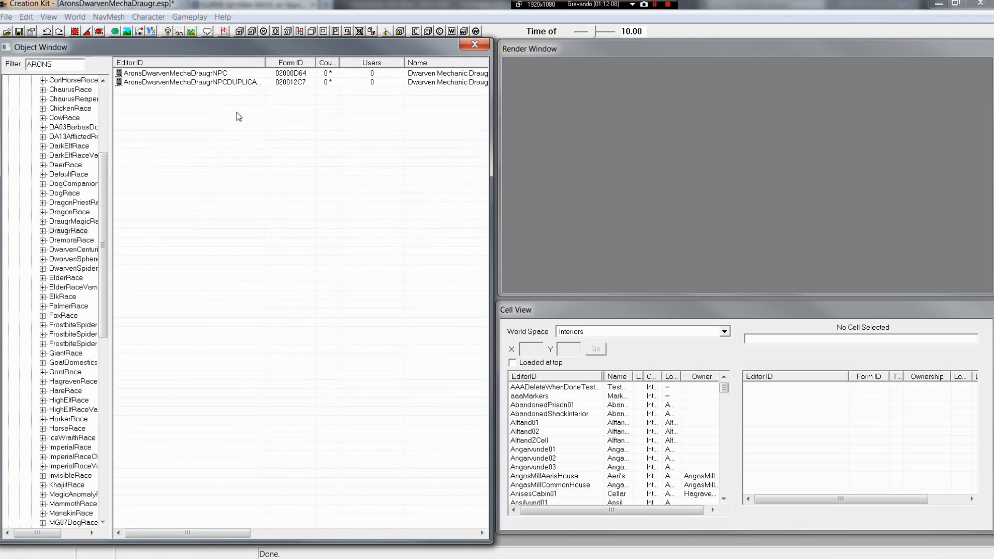
{"action": "right_click", "coordinate": [240, 83]}
{"action": "left_click", "coordinate": [272, 119]}
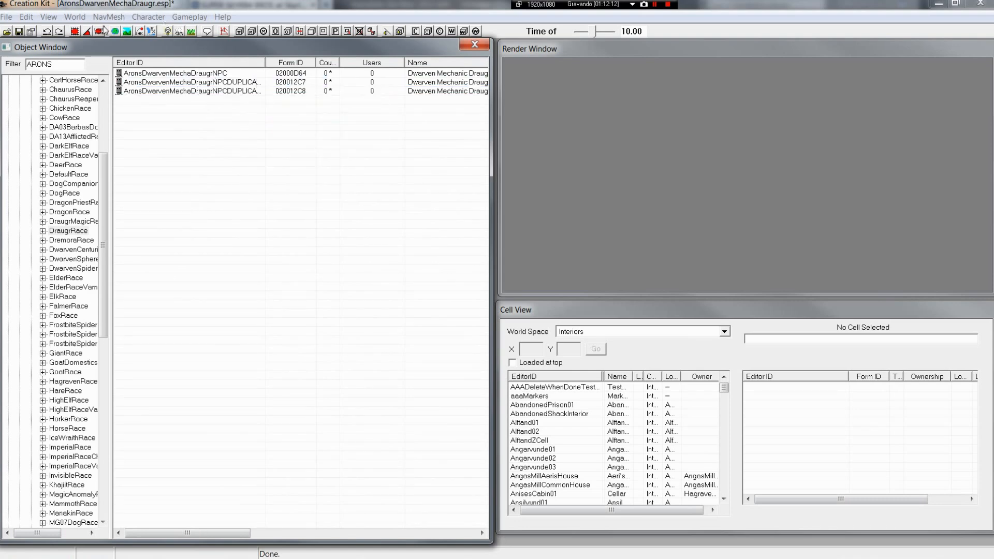
- List all LeveledCharacter objects in the Object Window with the ARONS filter cleared
{"action": "left_click_drag", "start_coordinate": [105, 231], "coordinate": [98, 433]}
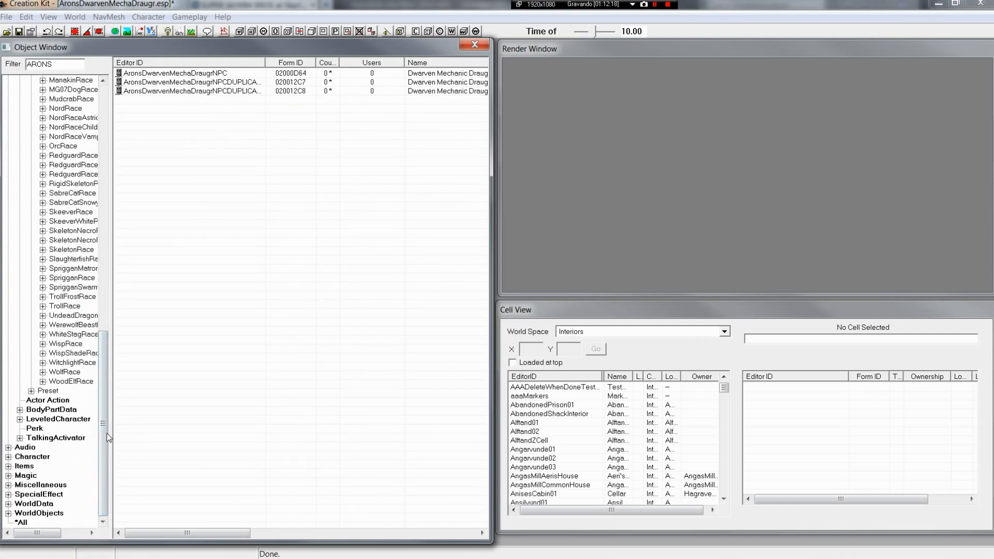
{"action": "left_click", "coordinate": [48, 420]}
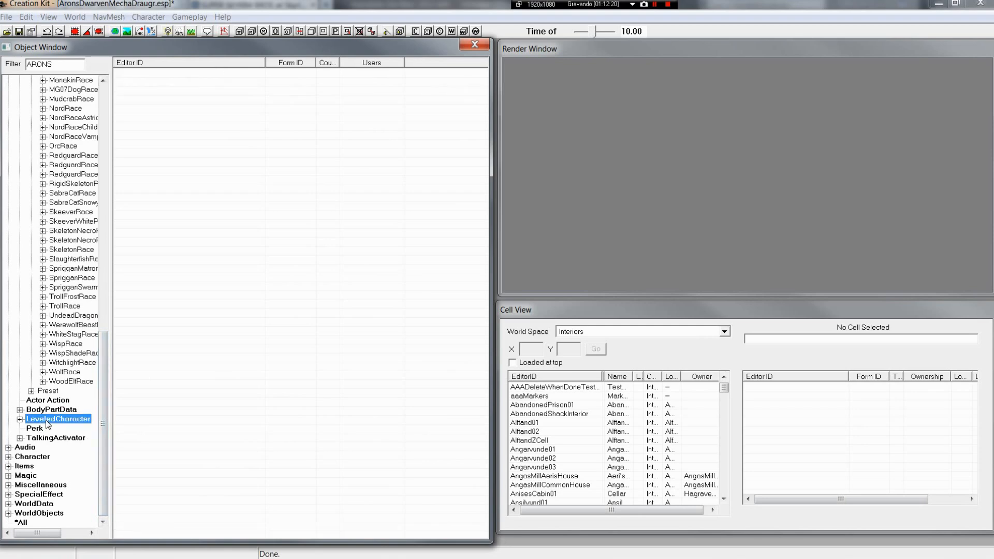
{"action": "double_click", "coordinate": [42, 64]}
{"action": "key", "text": "BackSpace"}
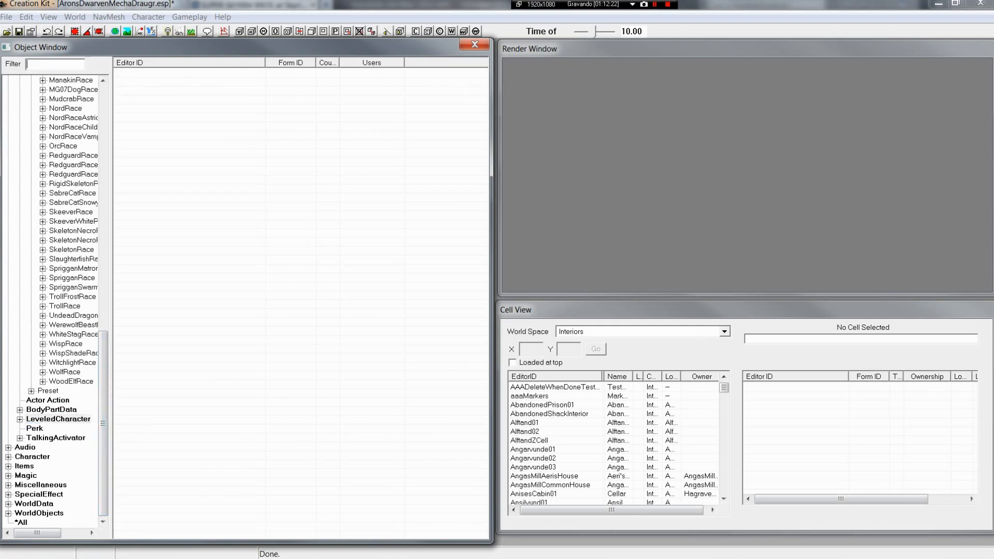
{"action": "left_click", "coordinate": [205, 324]}
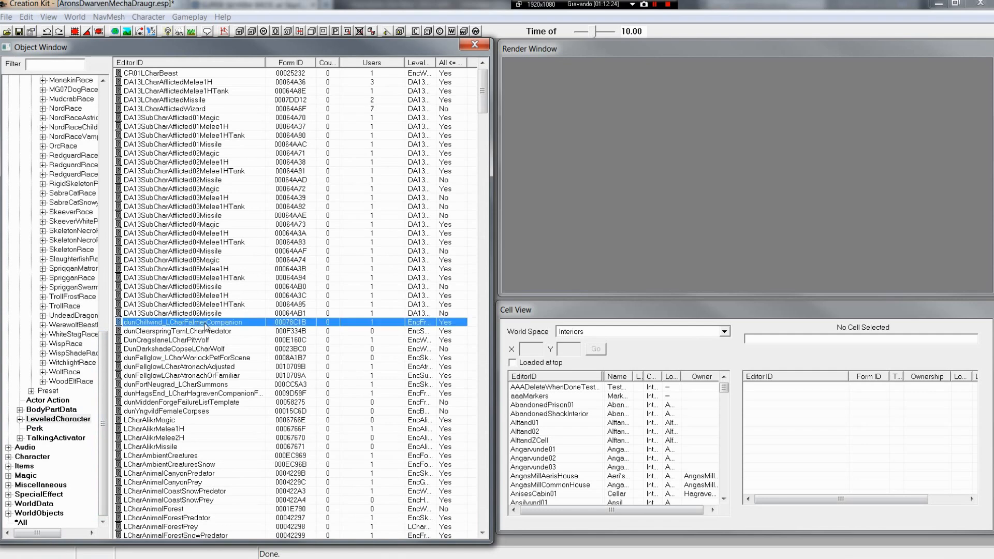
- Open the LCharAmbientCreatures leveled character for editing
{"action": "scroll", "coordinate": [206, 329], "scroll_direction": "down", "scroll_amount": 5}
{"action": "scroll", "coordinate": [217, 359], "scroll_direction": "down", "scroll_amount": 3}
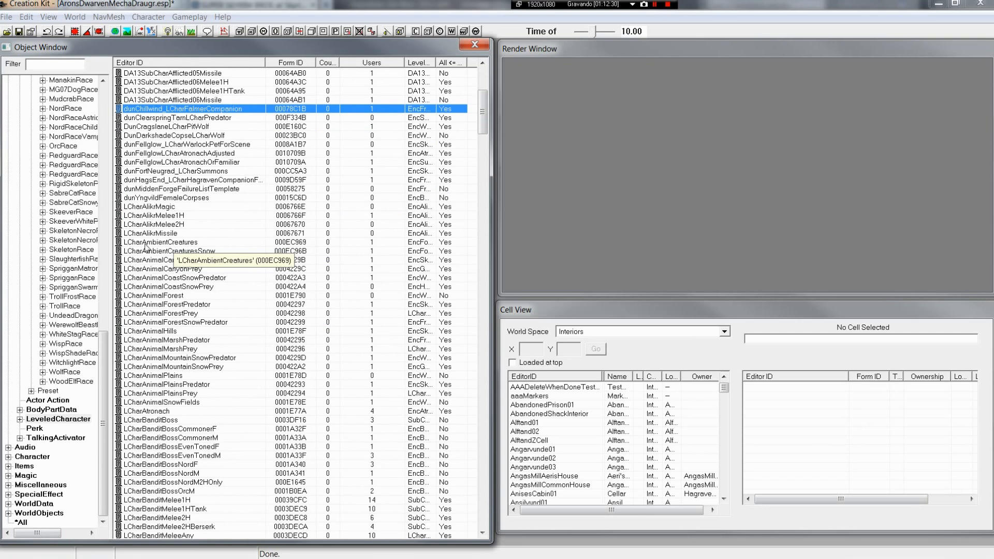
{"action": "right_click", "coordinate": [168, 246]}
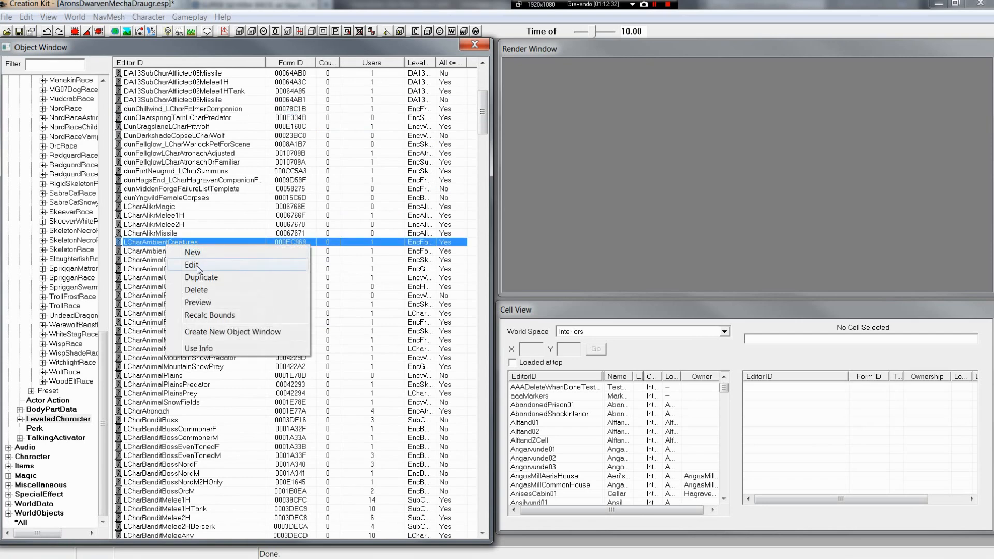
{"action": "right_click", "coordinate": [154, 242]}
{"action": "left_click", "coordinate": [178, 261]}
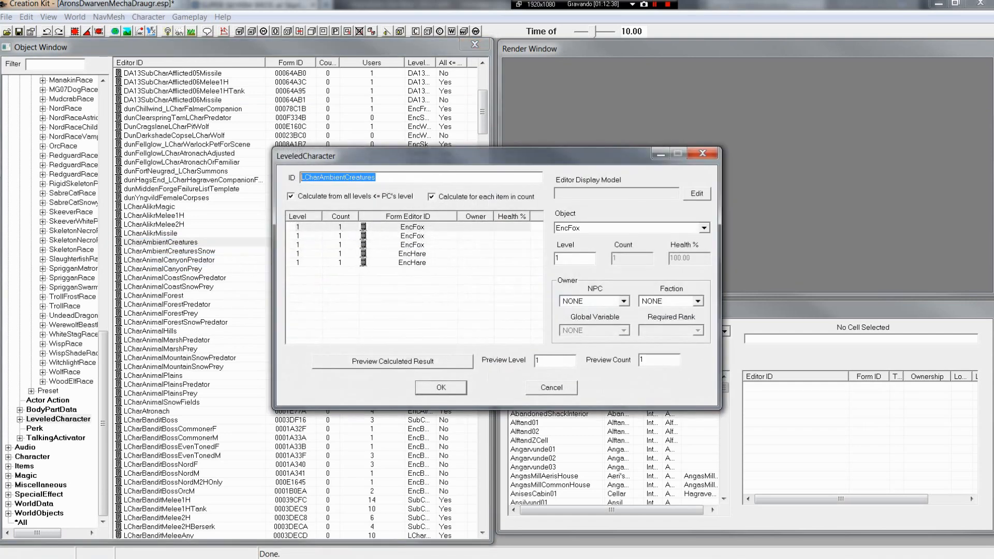
- Set the leveled character's ID to AronsLcharDwarvenMechaDraugrs
{"action": "type", "text": "aRONS"}
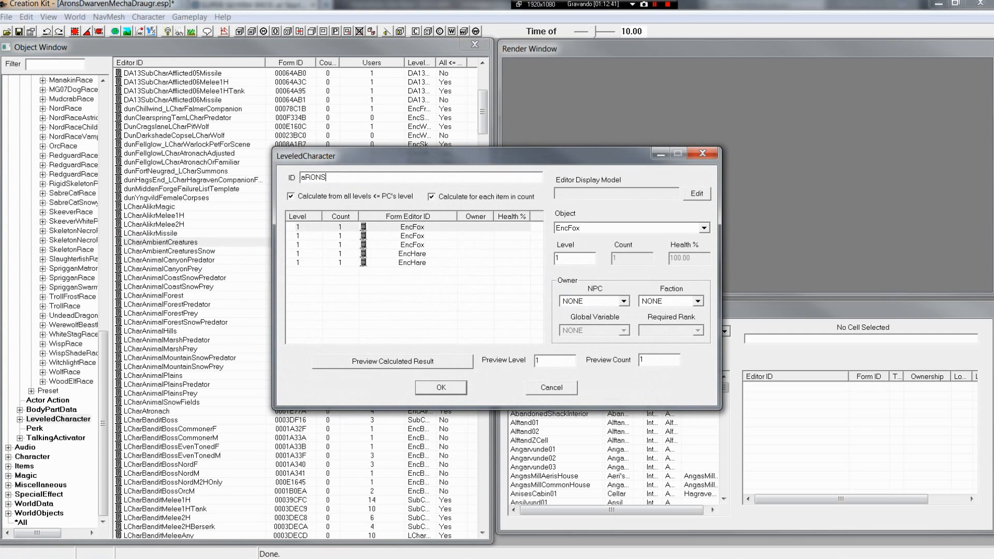
{"action": "key", "text": "BackSpace"}
{"action": "key", "text": "BackSpace"}
{"action": "key", "text": "BackSpace"}
{"action": "type", "text": "ronsLchar"}
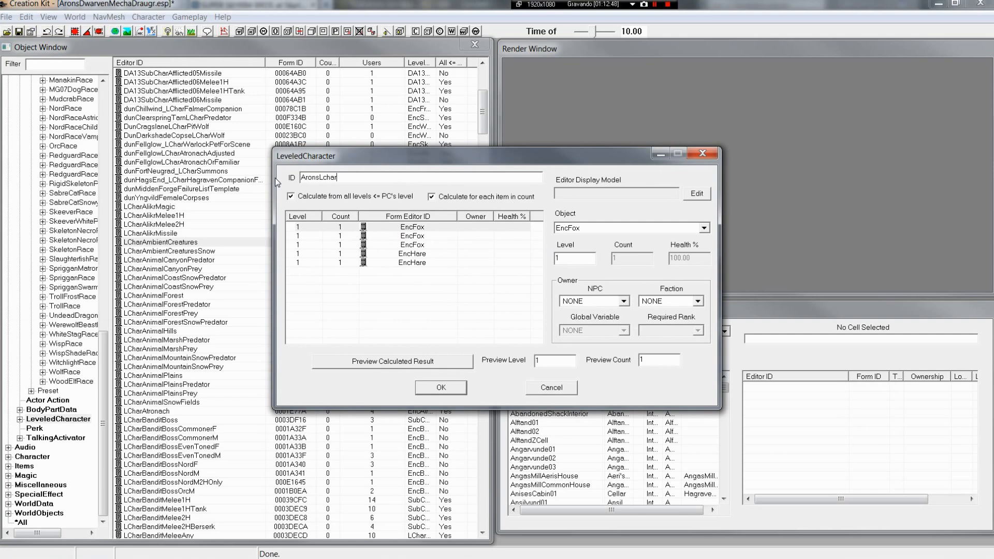
{"action": "type", "text": "DwarvenMecvha"}
{"action": "key", "text": "BackSpace"}
{"action": "key", "text": "BackSpace"}
{"action": "key", "text": "BackSpace"}
{"action": "left_click", "coordinate": [408, 228]}
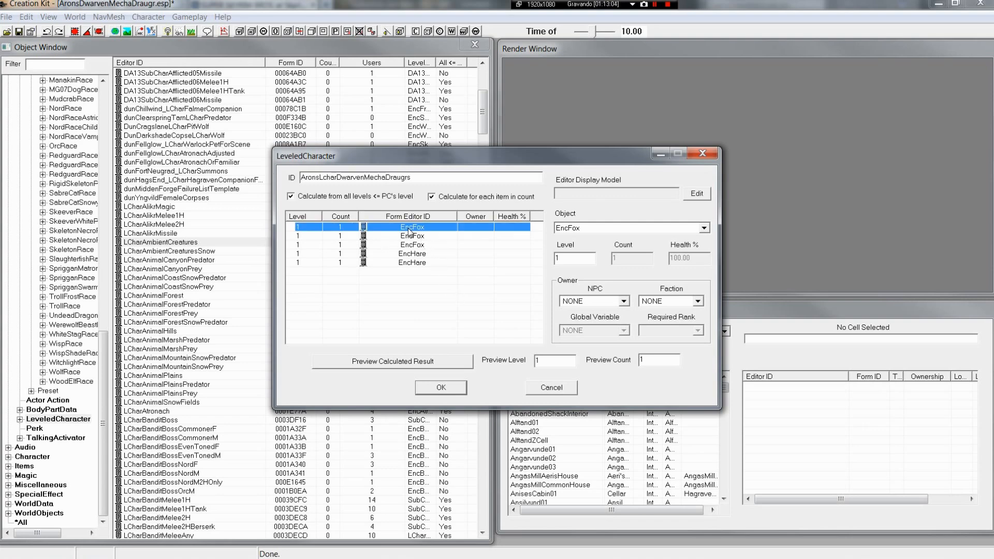
{"action": "left_click", "coordinate": [649, 229]}
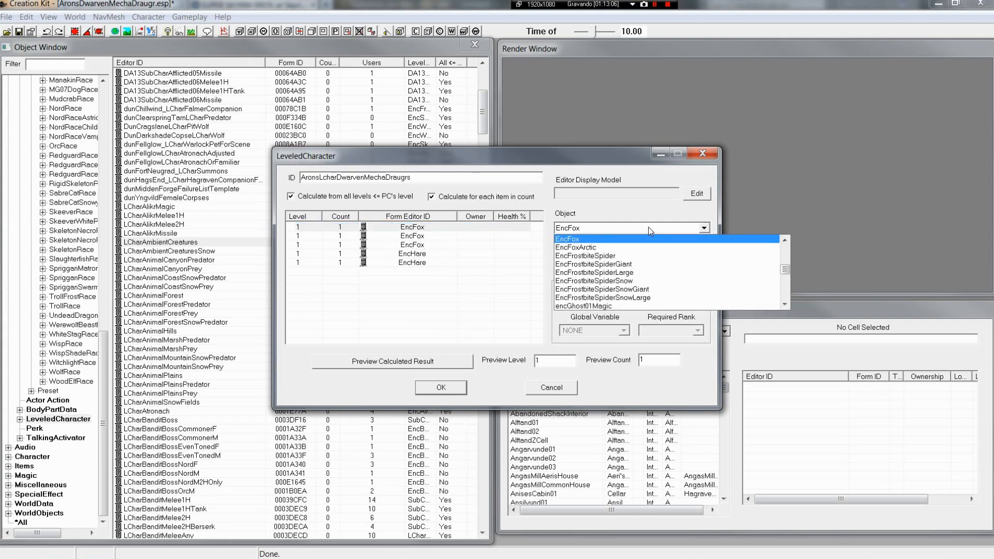
{"action": "left_click", "coordinate": [629, 224]}
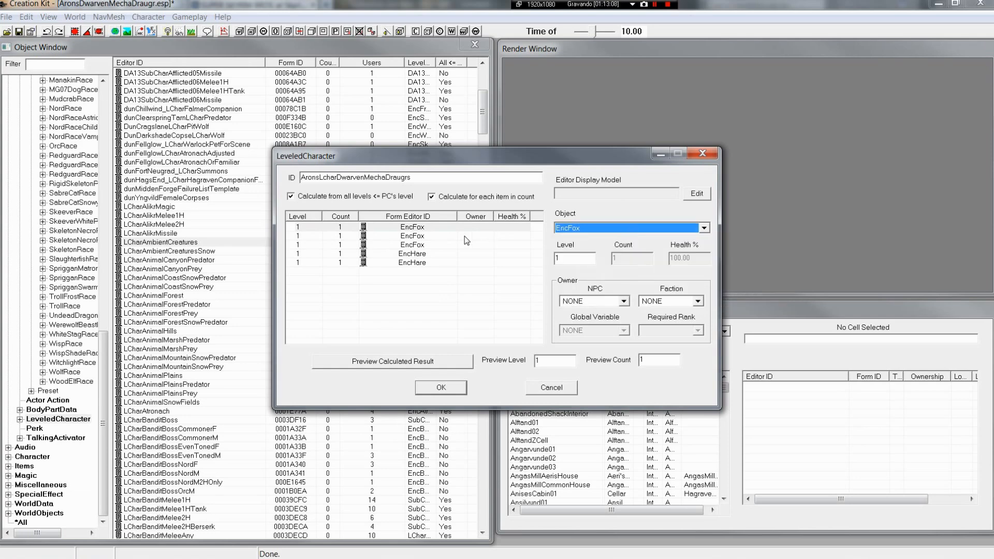
- Delete two EncFox entries and both EncHare entries from the leveled list, keeping only the first EncFox entry
{"action": "left_click", "coordinate": [401, 237]}
{"action": "right_click", "coordinate": [400, 237]}
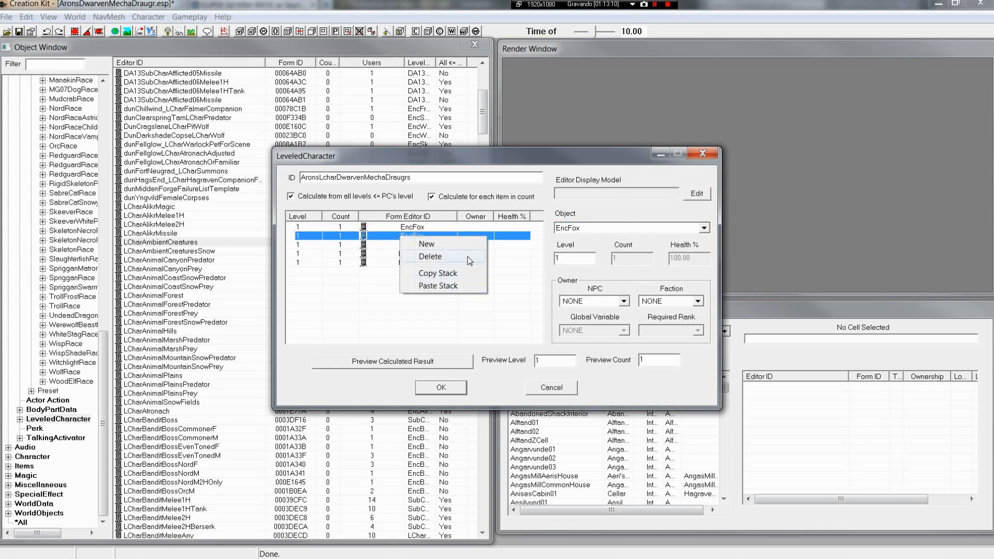
{"action": "left_click", "coordinate": [430, 256]}
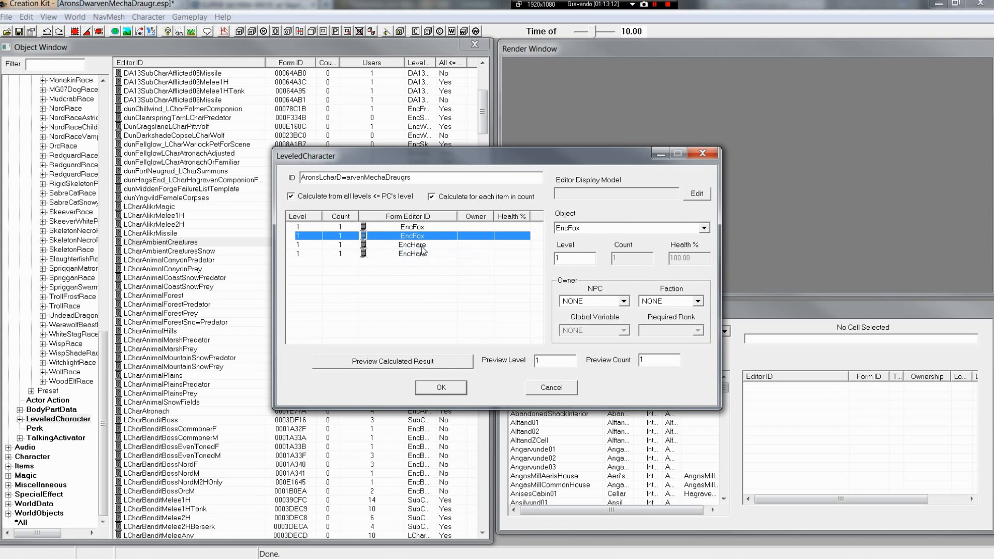
{"action": "right_click", "coordinate": [424, 245]}
{"action": "left_click", "coordinate": [438, 264]}
{"action": "right_click", "coordinate": [424, 237]}
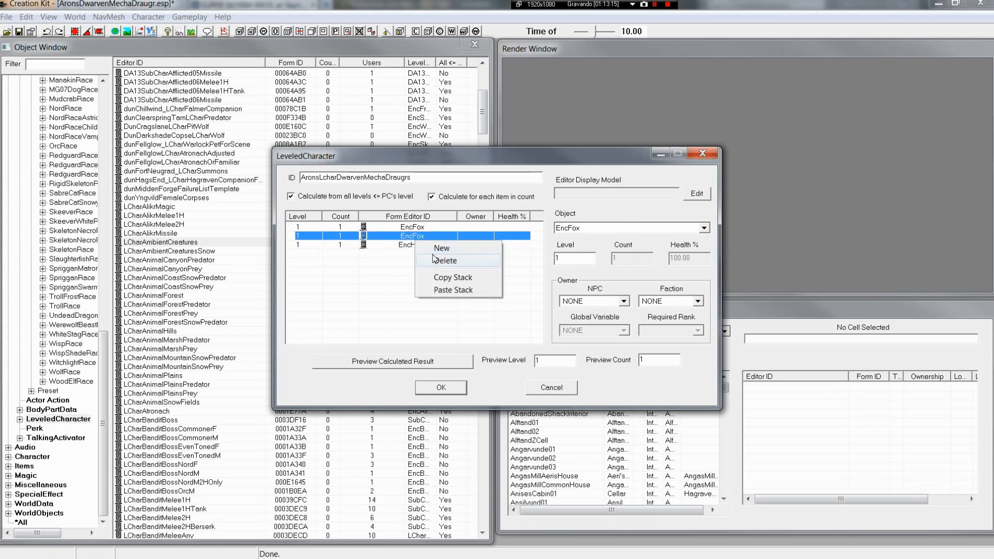
{"action": "left_click", "coordinate": [431, 257]}
{"action": "right_click", "coordinate": [418, 240]}
{"action": "left_click", "coordinate": [425, 258]}
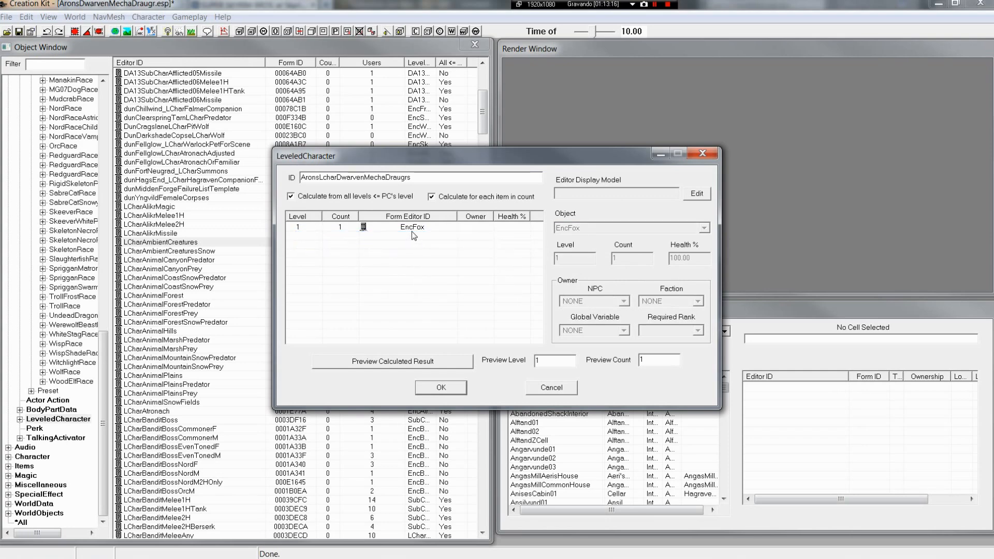
- Add a new entry to the leveled list and set its object to AronsDwarvenMechaDraugrNPC
{"action": "left_click", "coordinate": [416, 228]}
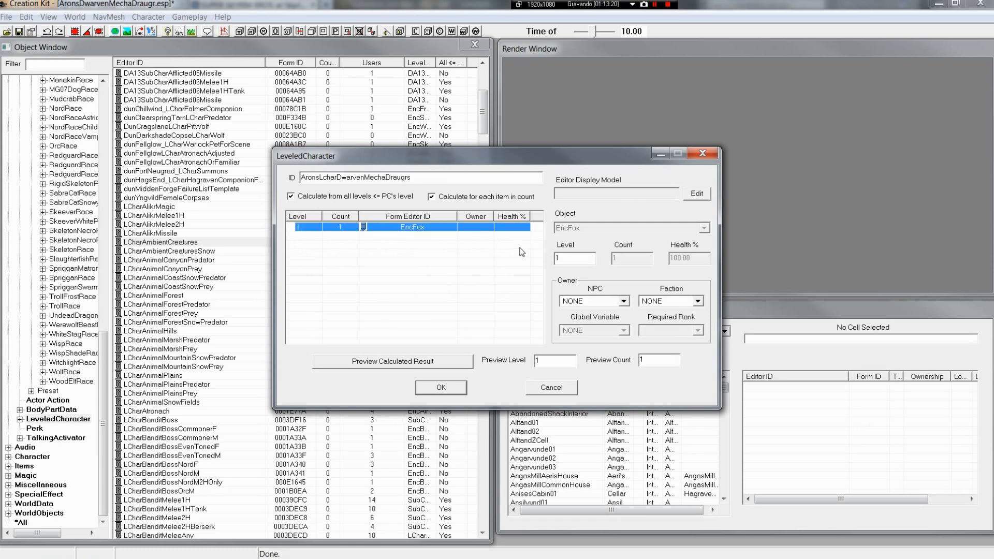
{"action": "right_click", "coordinate": [407, 231]}
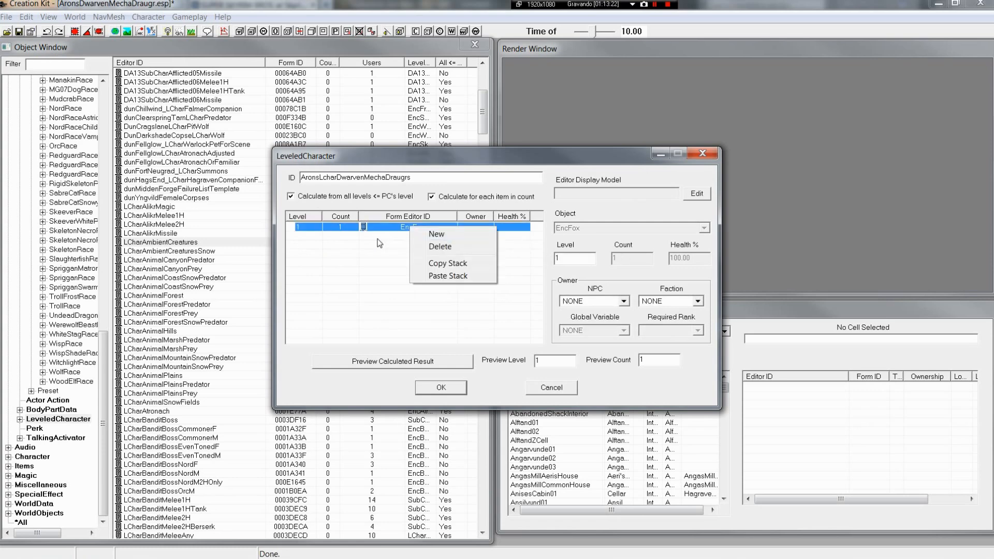
{"action": "left_click", "coordinate": [399, 234]}
{"action": "right_click", "coordinate": [399, 234]}
{"action": "left_click", "coordinate": [437, 237]}
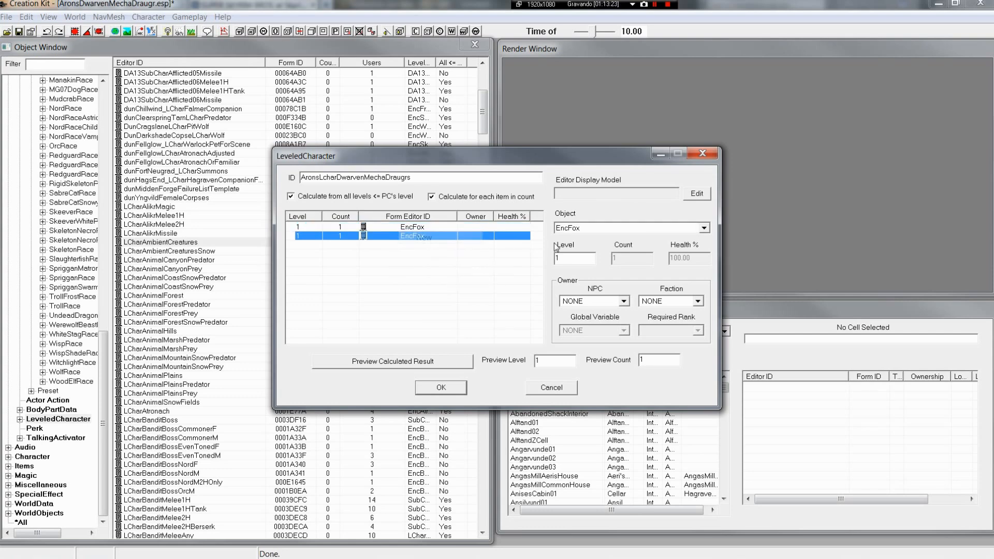
{"action": "left_click", "coordinate": [599, 229]}
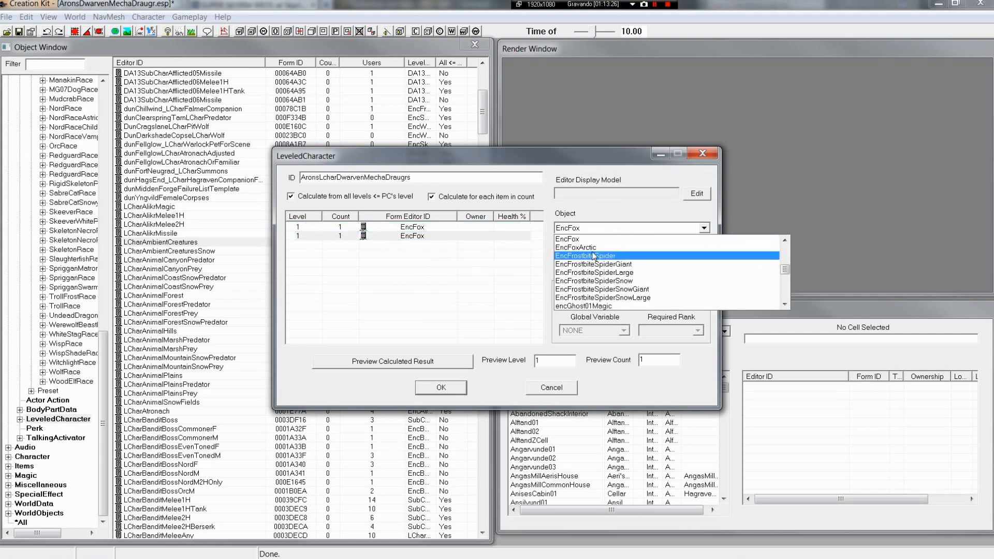
{"action": "type", "text": "aro"}
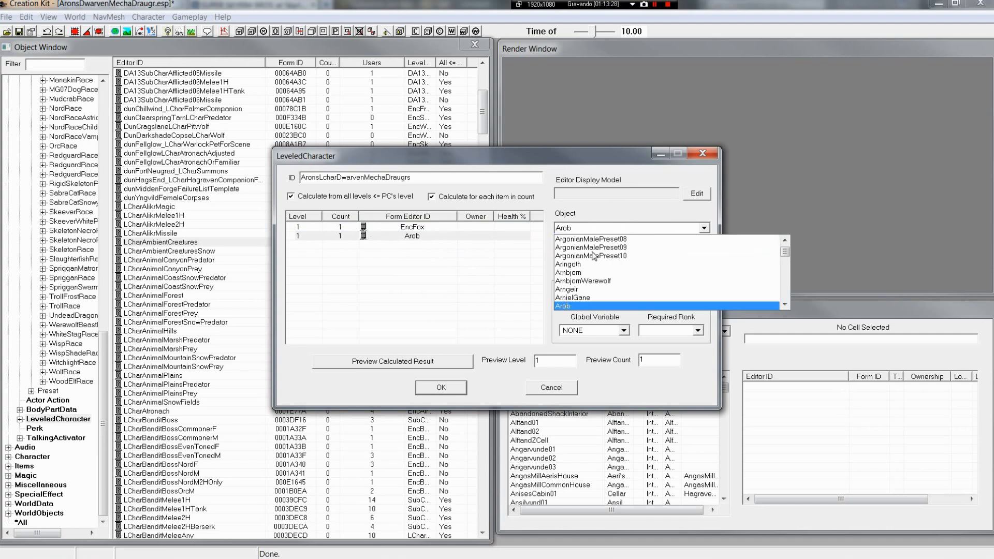
{"action": "left_click", "coordinate": [638, 264]}
{"action": "left_click", "coordinate": [623, 228]}
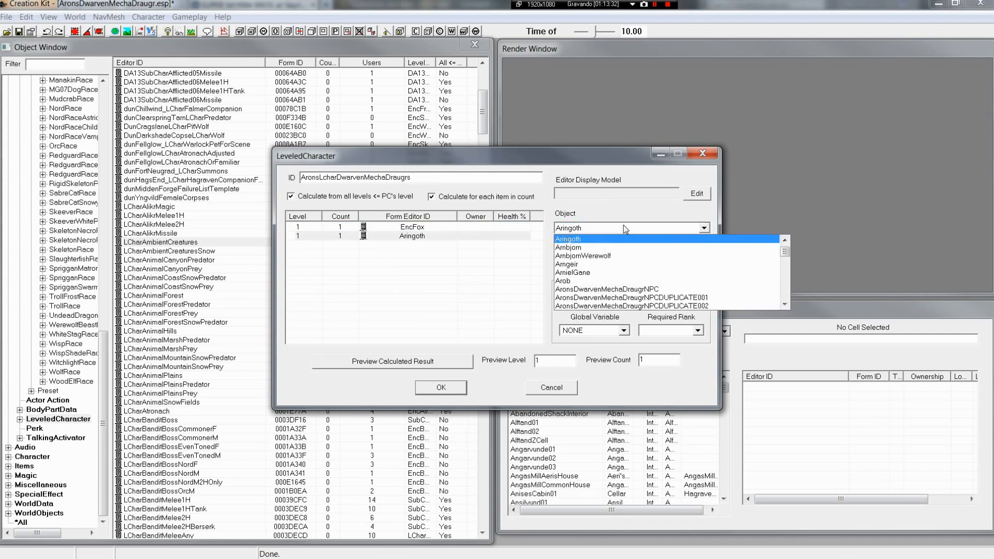
{"action": "left_click", "coordinate": [639, 289]}
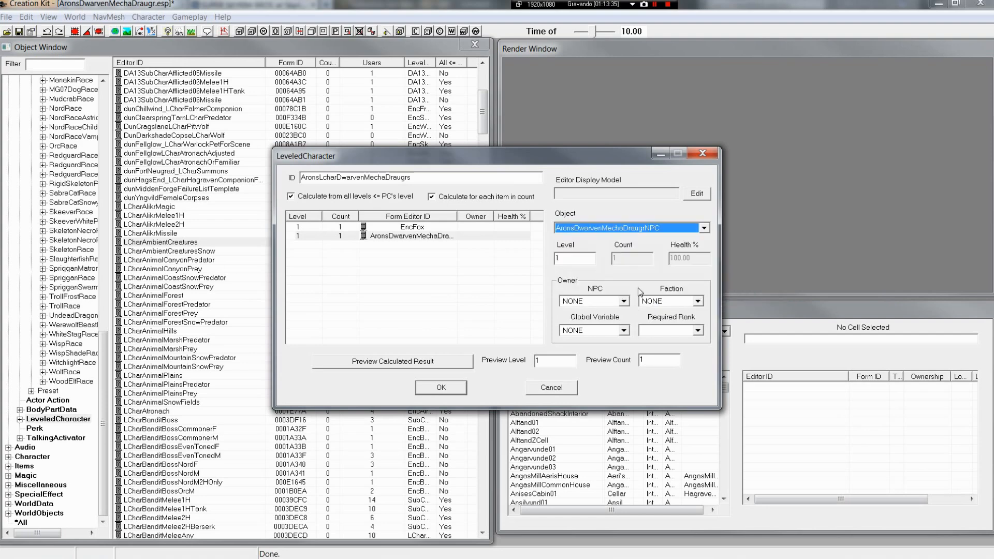
- Delete the remaining EncFox entry from the leveled list and widen the Level column
{"action": "right_click", "coordinate": [403, 229]}
{"action": "left_click", "coordinate": [435, 248]}
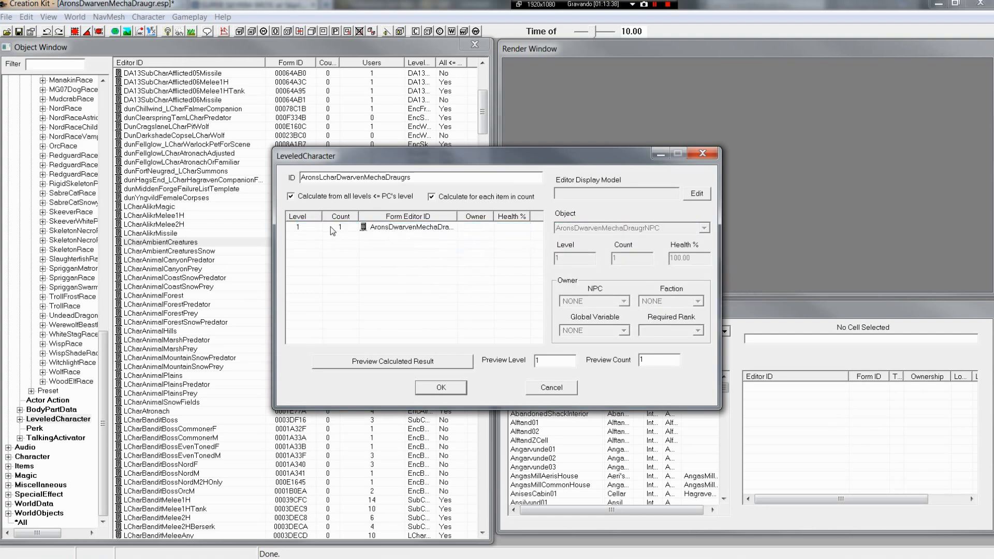
{"action": "left_click_drag", "start_coordinate": [326, 219], "coordinate": [335, 219]}
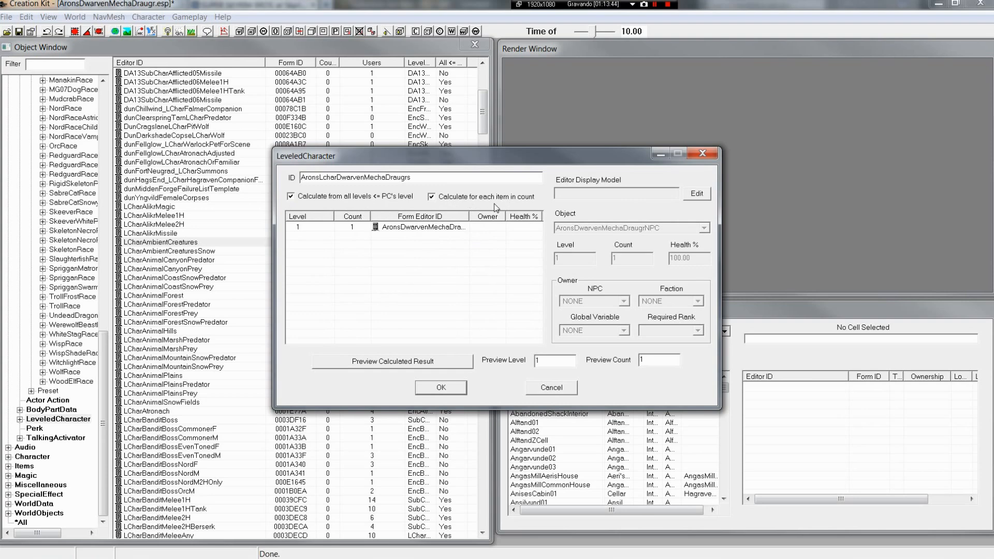
- Add a second entry to the leveled list with object AronsDwarvenMechaDraugrNPCDUPLICATE001 at level 20
{"action": "left_click", "coordinate": [312, 230]}
{"action": "key", "text": "Tab"}
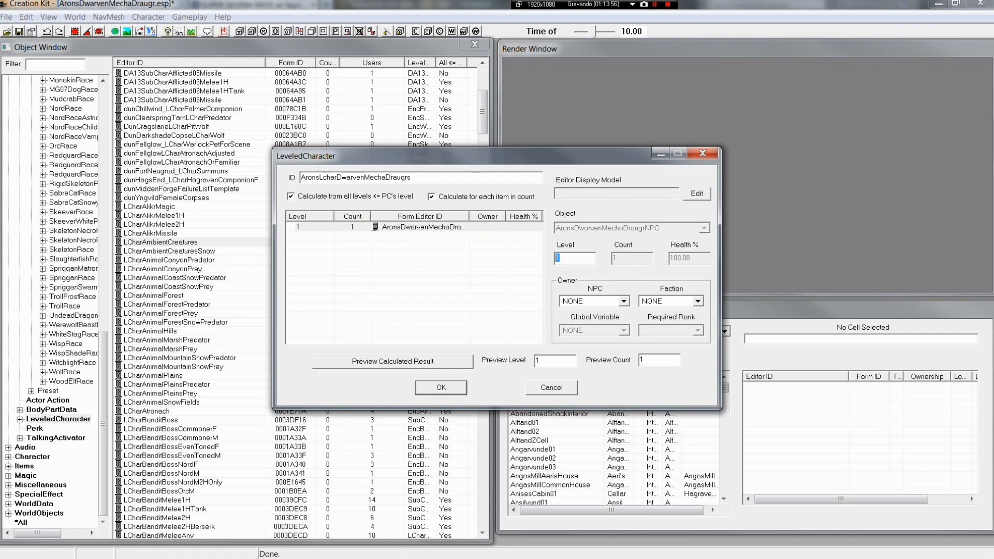
{"action": "left_click", "coordinate": [469, 228]}
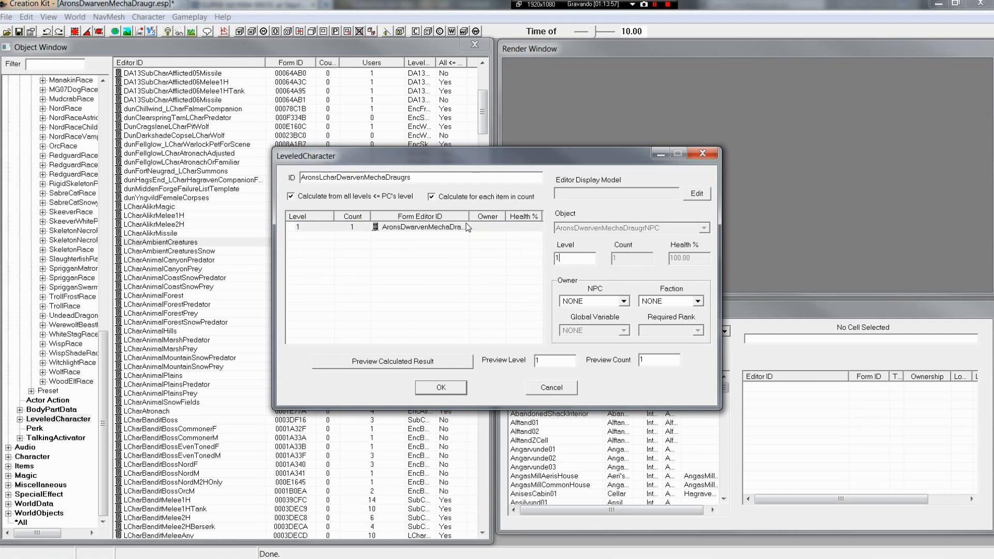
{"action": "right_click", "coordinate": [441, 230]}
{"action": "right_click", "coordinate": [440, 231]}
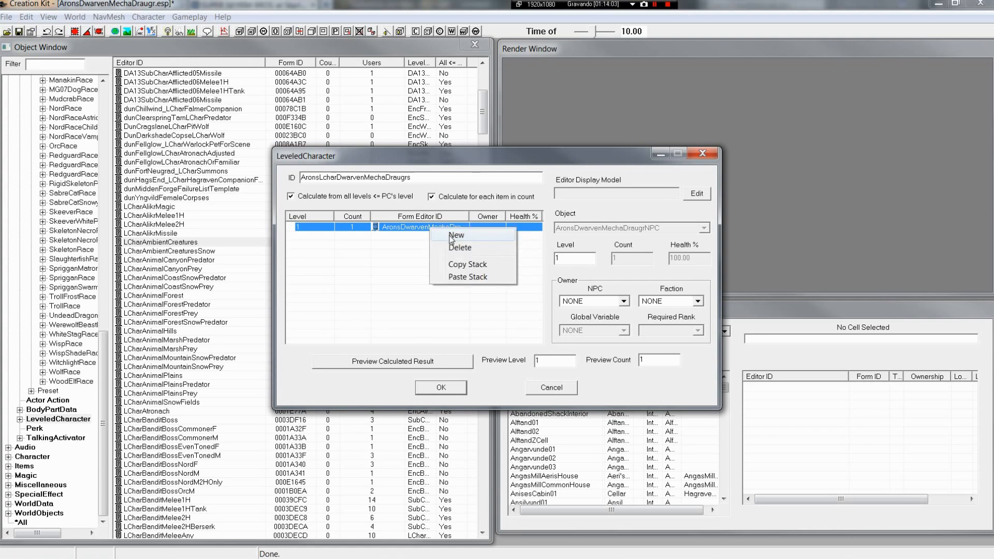
{"action": "left_click", "coordinate": [456, 236]}
{"action": "left_click", "coordinate": [604, 228]}
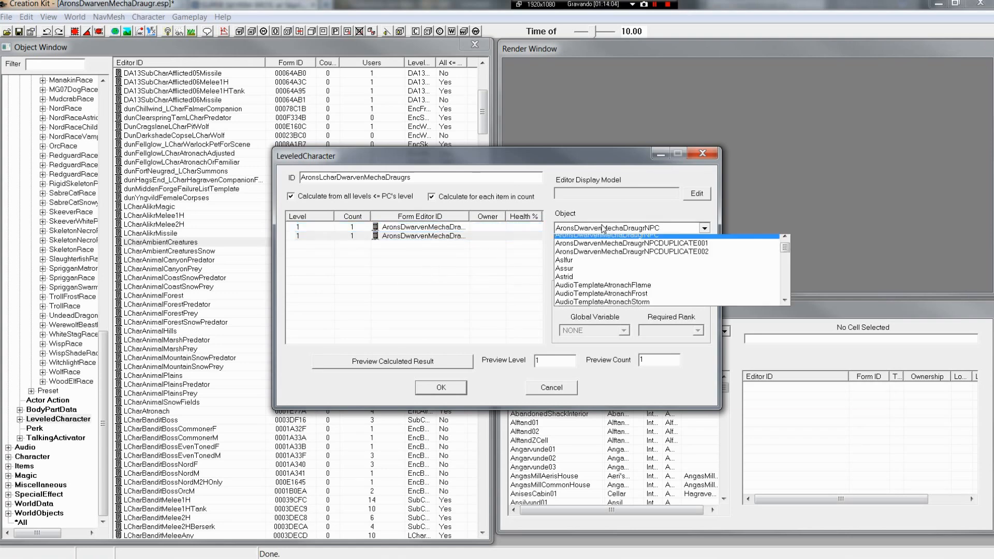
{"action": "left_click", "coordinate": [670, 248]}
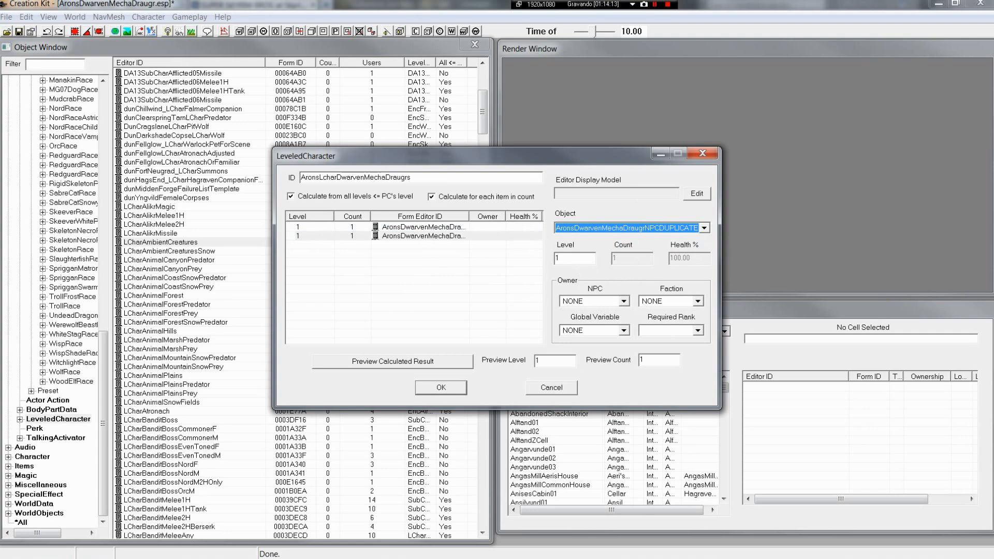
{"action": "left_click", "coordinate": [565, 258]}
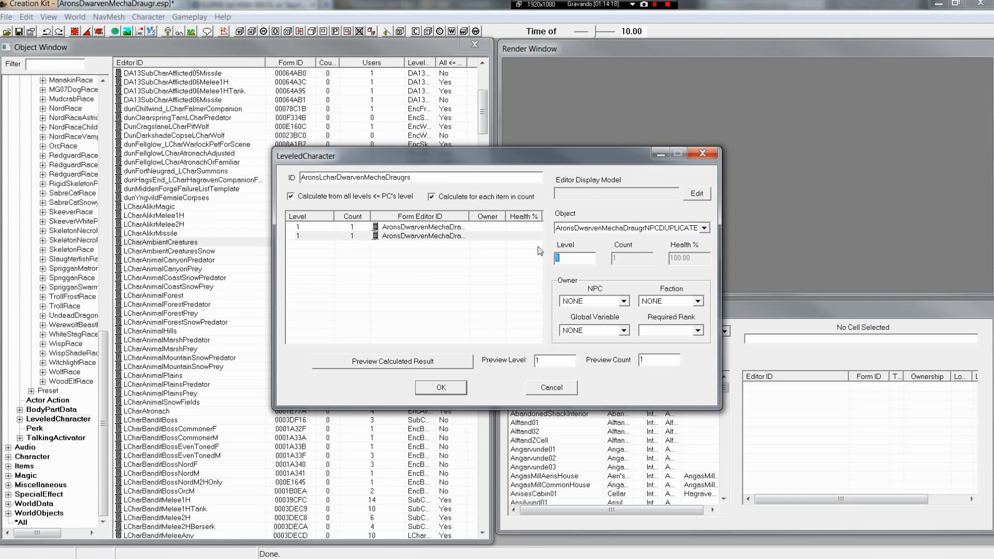
{"action": "type", "text": "20"}
{"action": "left_click", "coordinate": [439, 228]}
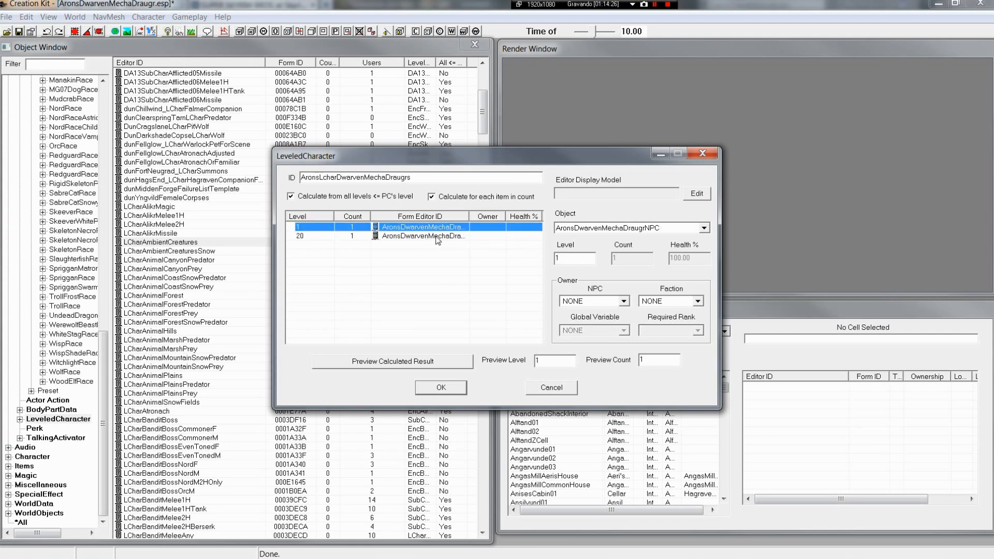
- Add a third entry to the leveled list with object AronsDwarvenMechaDraugrNPCDUPLICATE002 at level 40
{"action": "left_click", "coordinate": [440, 236]}
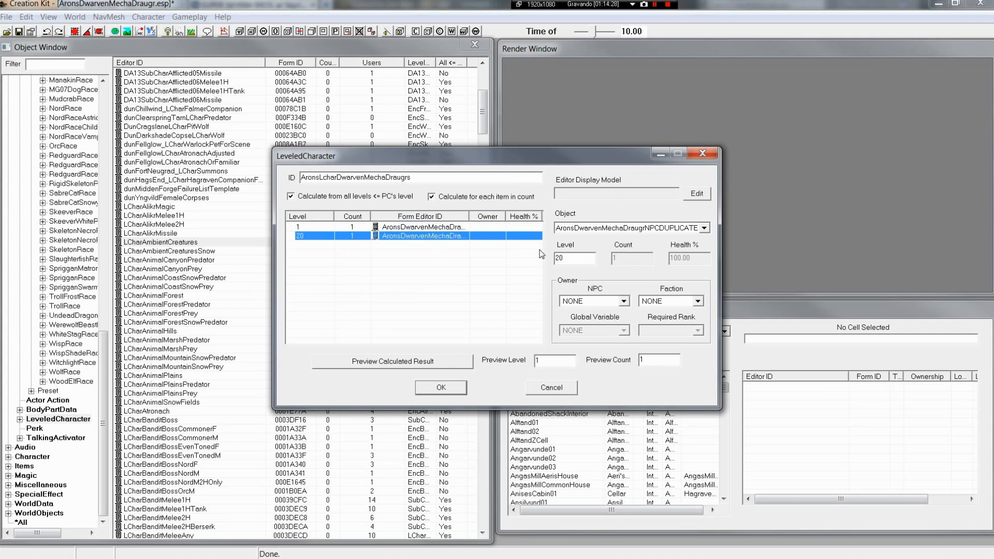
{"action": "right_click", "coordinate": [459, 240]}
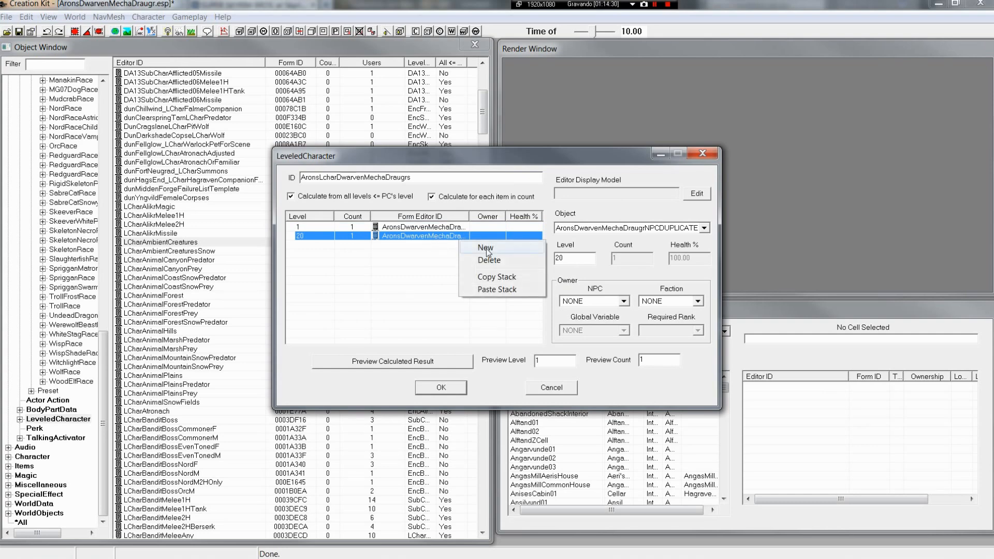
{"action": "left_click", "coordinate": [486, 248]}
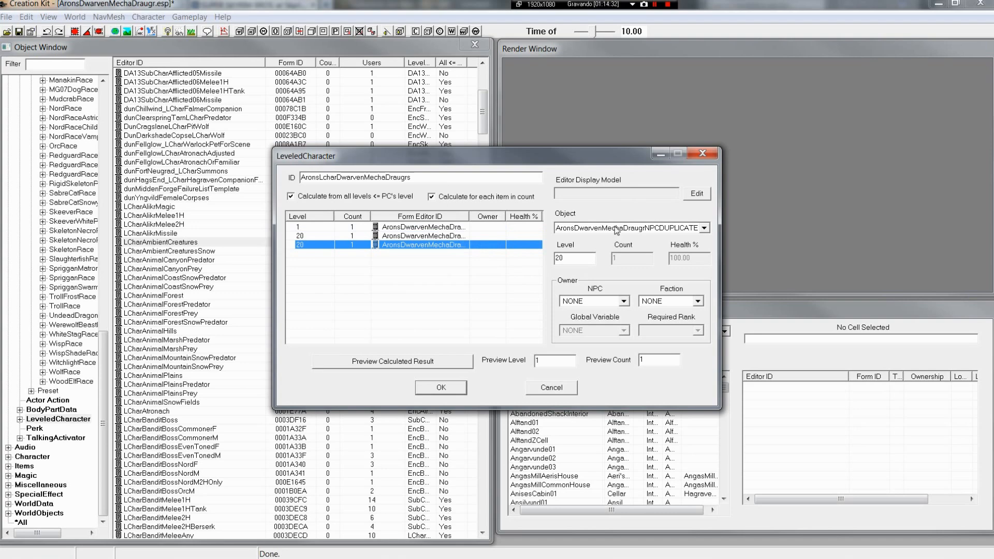
{"action": "left_click", "coordinate": [616, 231]}
{"action": "left_click", "coordinate": [653, 251]}
{"action": "left_click", "coordinate": [586, 257]}
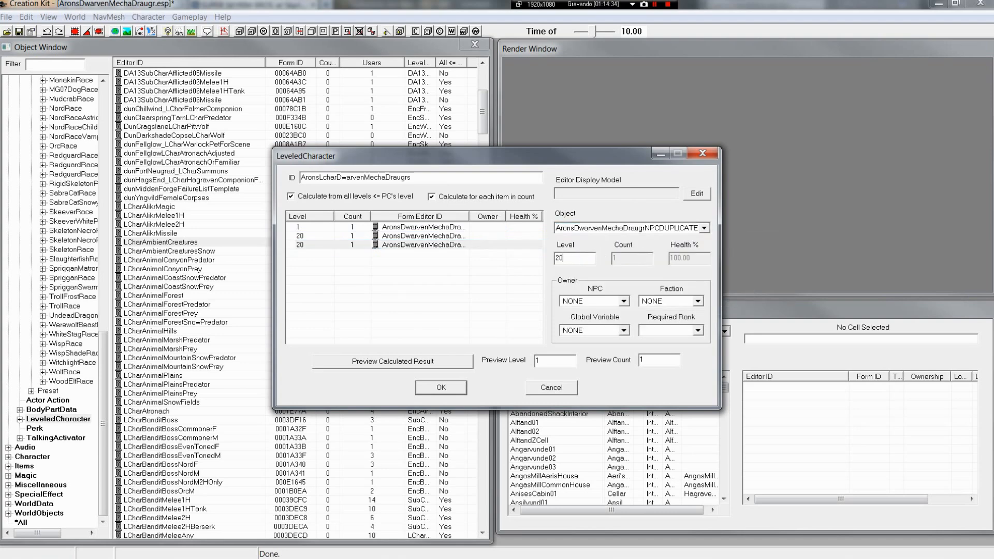
{"action": "left_click_drag", "start_coordinate": [586, 257], "coordinate": [471, 240]}
{"action": "type", "text": "40"}
- Add a fourth entry to the leveled list with object AronsDwarvenMechaDraugrNPC at level 60
{"action": "right_click", "coordinate": [477, 243]}
{"action": "left_click", "coordinate": [487, 250]}
{"action": "left_click", "coordinate": [629, 228]}
{"action": "scroll", "coordinate": [622, 246], "scroll_direction": "up", "scroll_amount": 2}
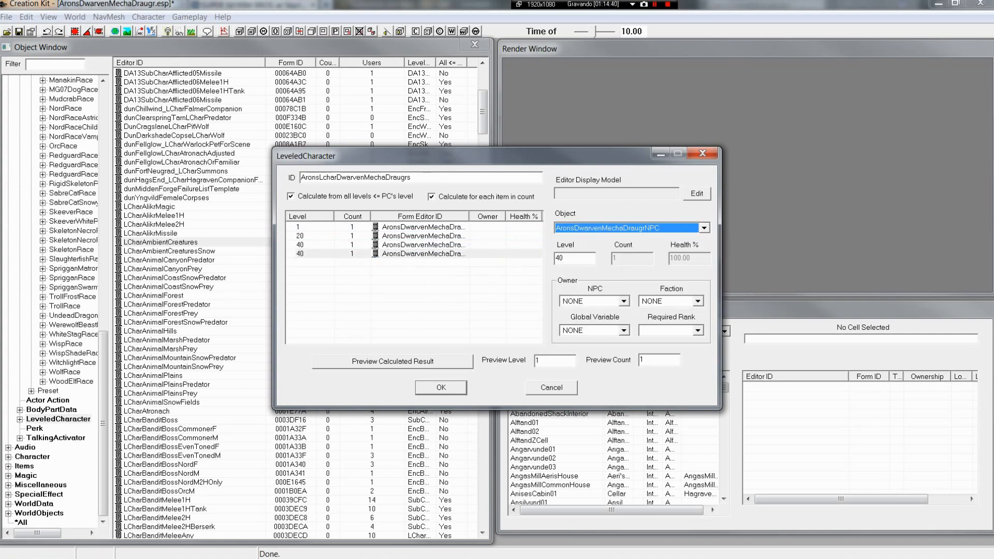
{"action": "key", "text": "Tab"}
{"action": "type", "text": "60"}
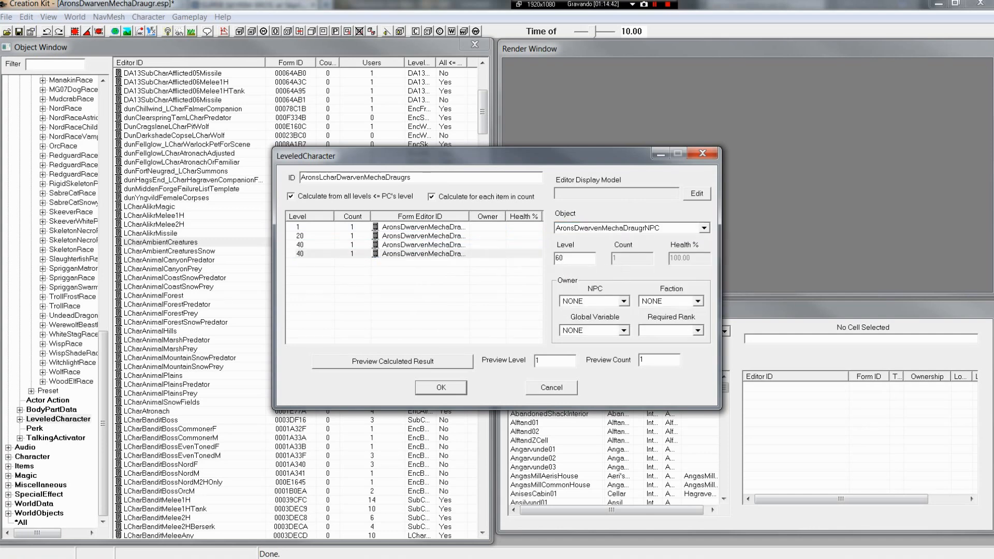
- Examine the objects assigned to the level 1 and level 20 entries, minimizing the download notification that interrupts
{"action": "left_click", "coordinate": [405, 236]}
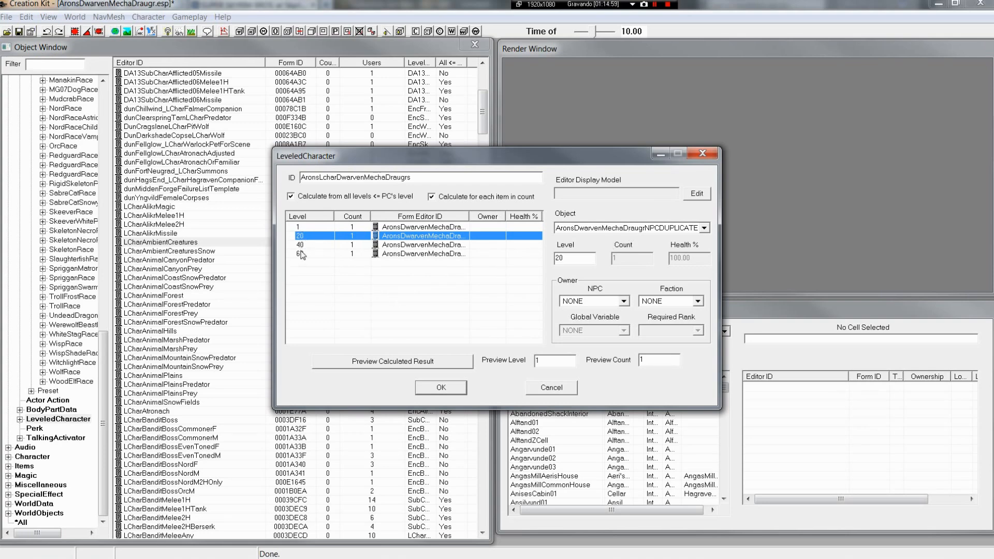
{"action": "left_click", "coordinate": [639, 233]}
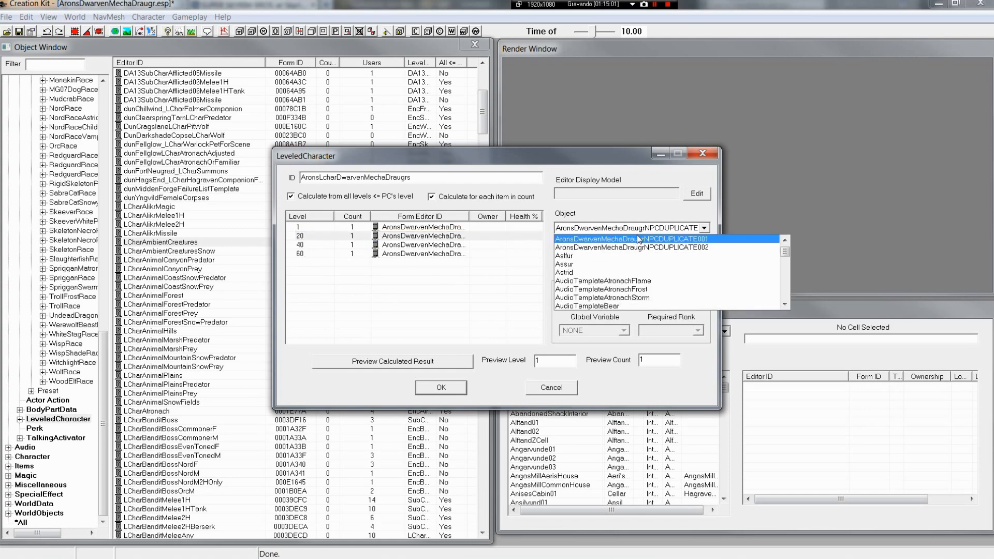
{"action": "left_click", "coordinate": [637, 232]}
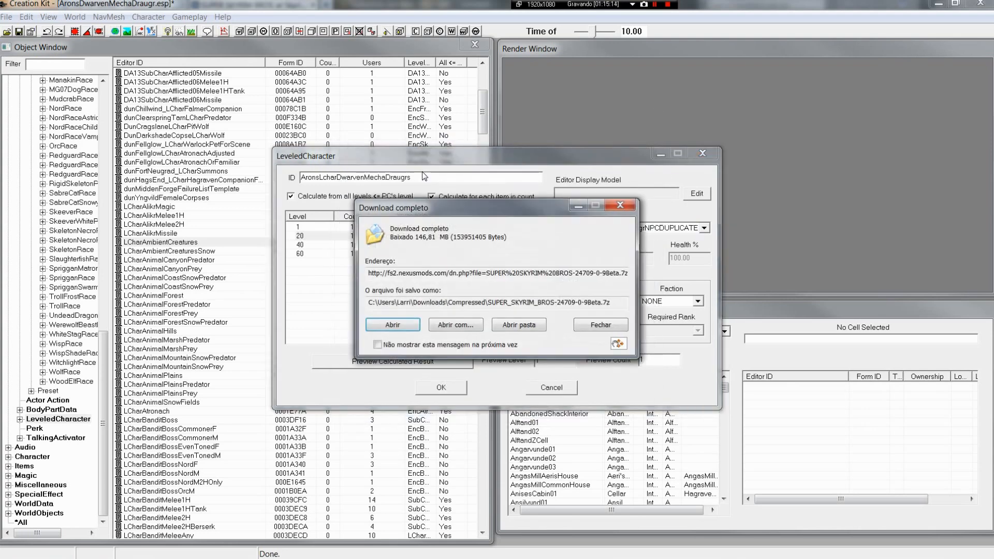
{"action": "left_click", "coordinate": [575, 206]}
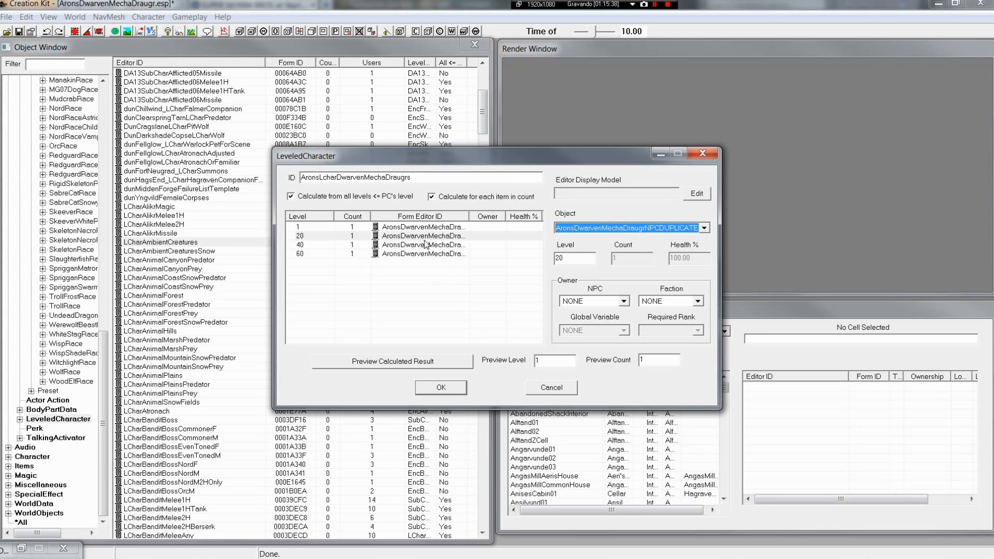
{"action": "left_click", "coordinate": [481, 277]}
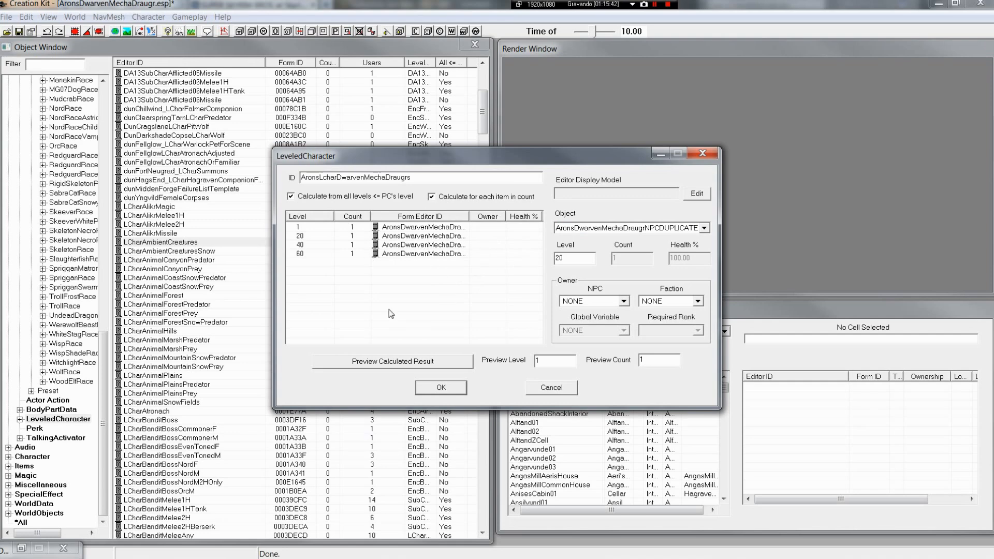
{"action": "left_click", "coordinate": [444, 228]}
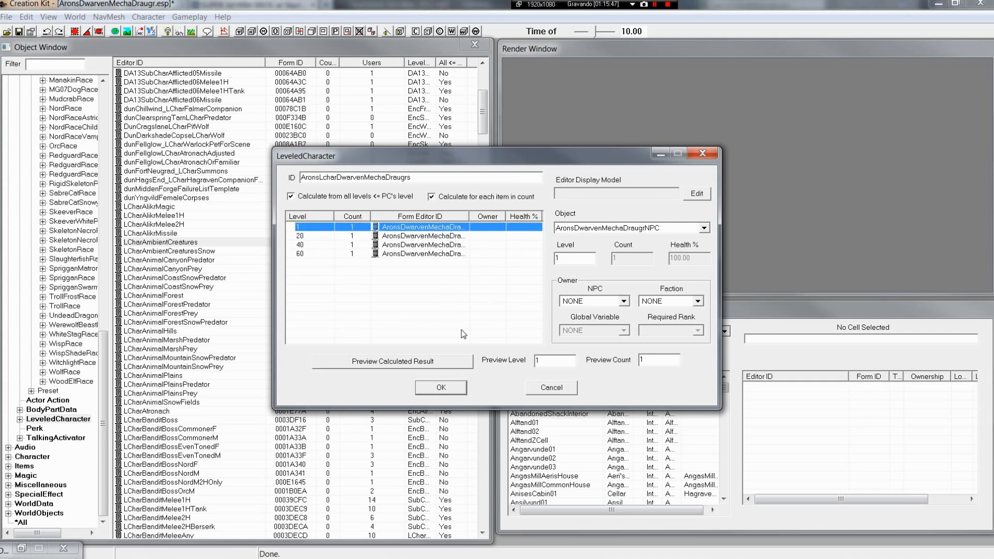
{"action": "left_click", "coordinate": [446, 319]}
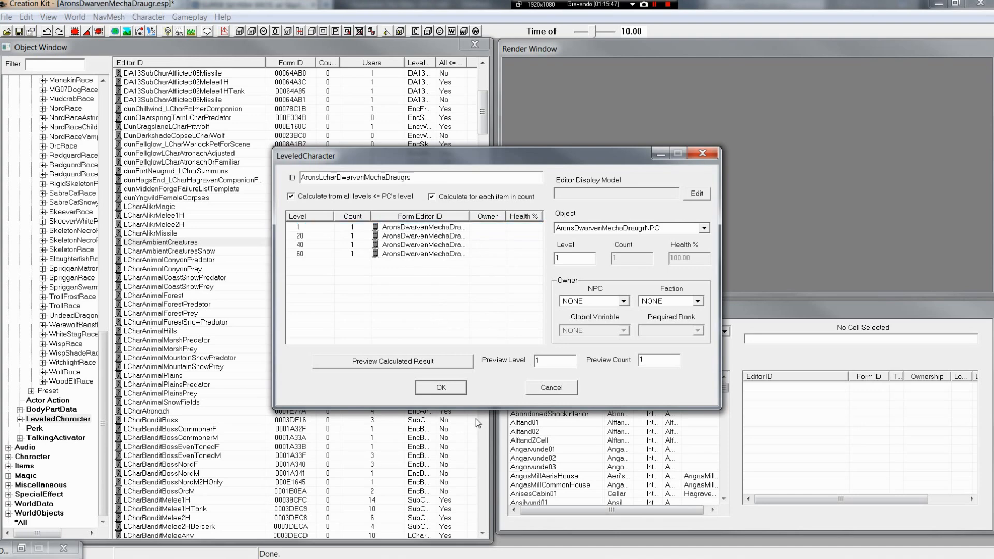
{"action": "left_click", "coordinate": [442, 392]}
{"action": "left_click", "coordinate": [360, 236]}
{"action": "left_click", "coordinate": [347, 227]}
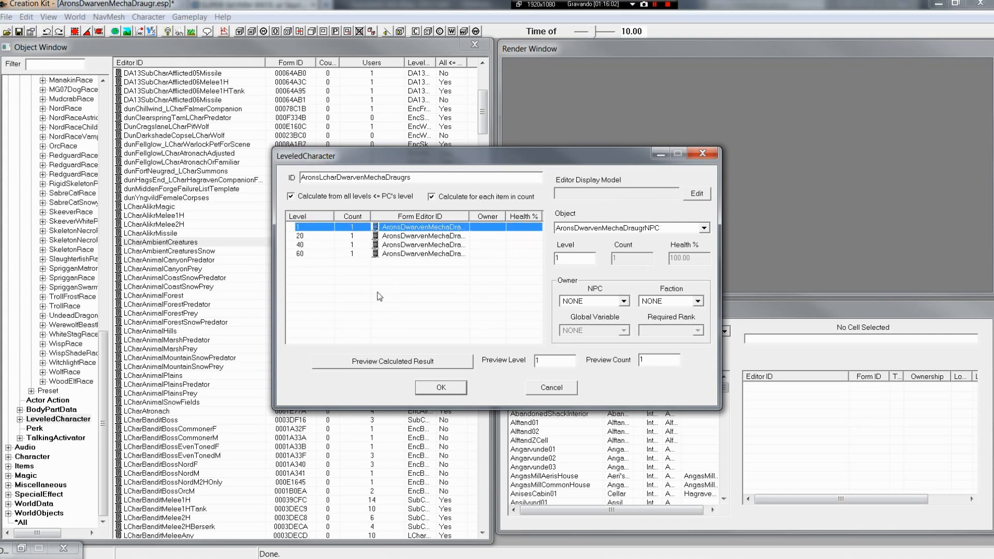
- Preview the leveled list's calculated result and save the leveled character as a new form
{"action": "left_click", "coordinate": [449, 367]}
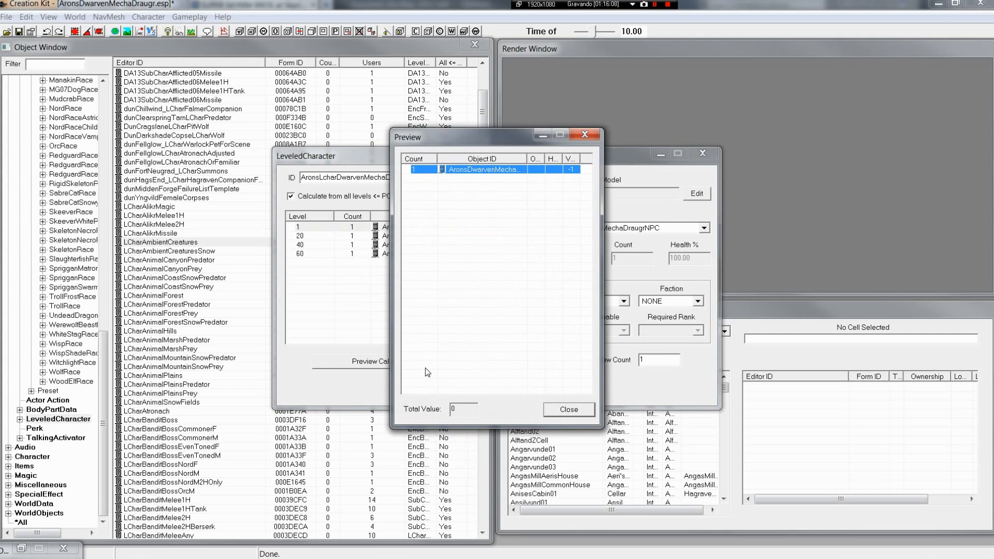
{"action": "left_click", "coordinate": [578, 412]}
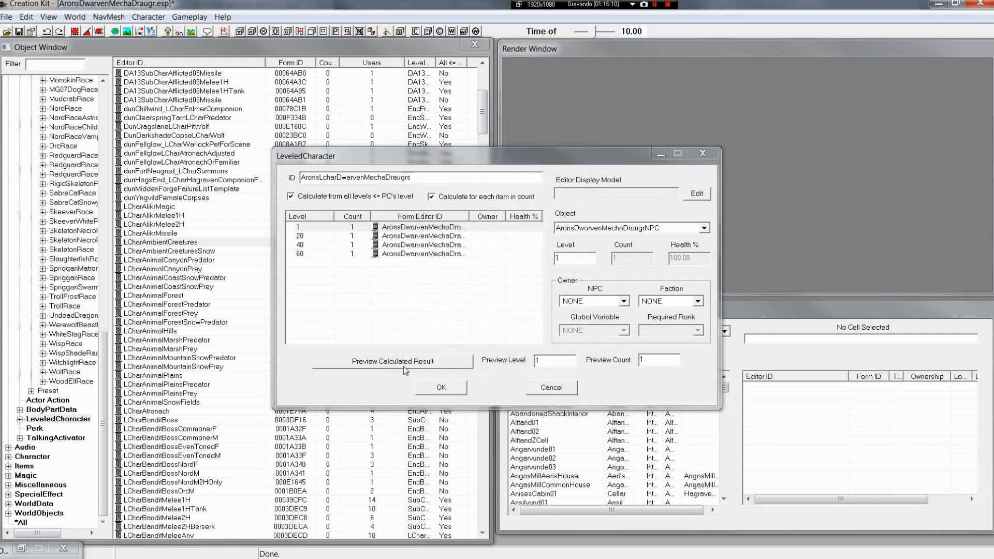
{"action": "left_click", "coordinate": [441, 388]}
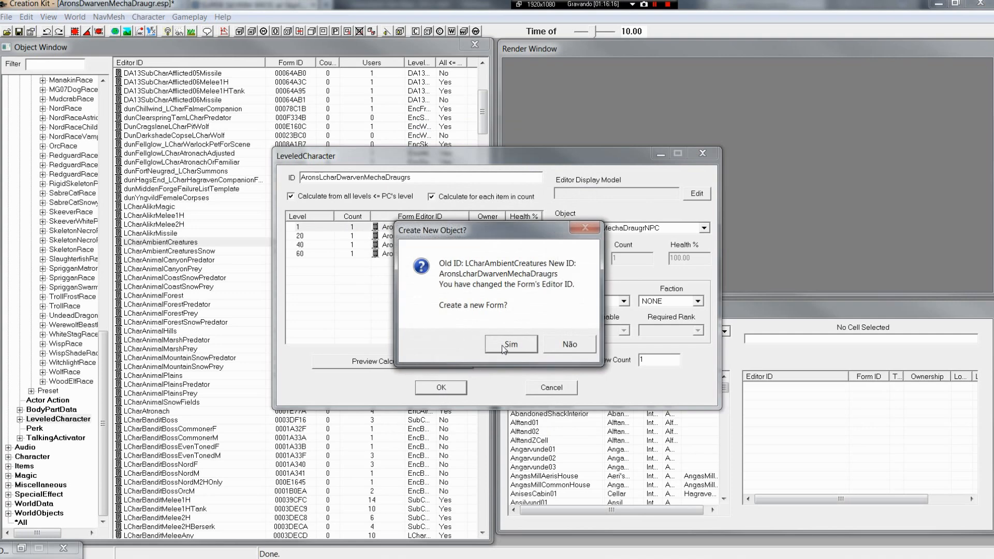
{"action": "left_click", "coordinate": [504, 345]}
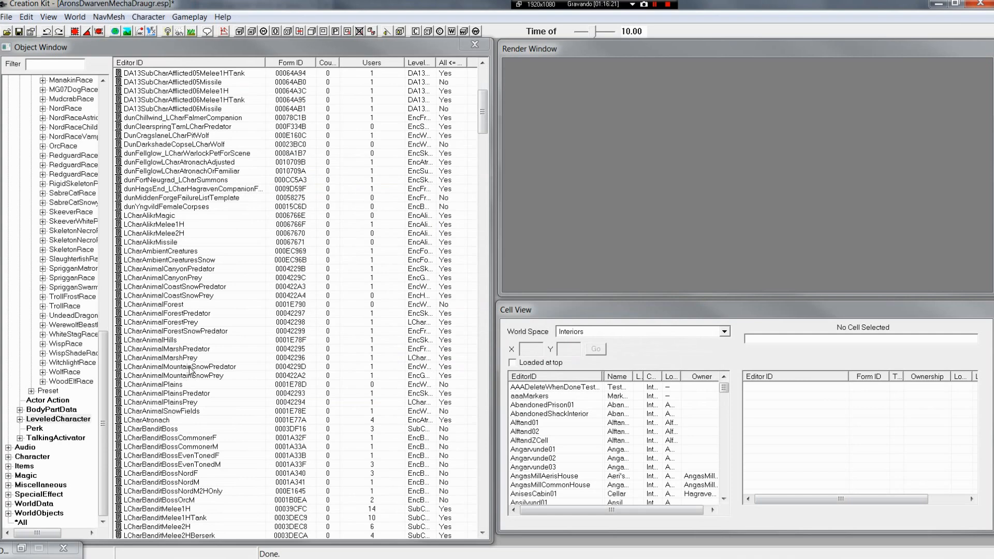
- Filter the Actor objects by lvl and open the LvlAnimalForestPredator actor for editing
{"action": "left_click", "coordinate": [103, 389]}
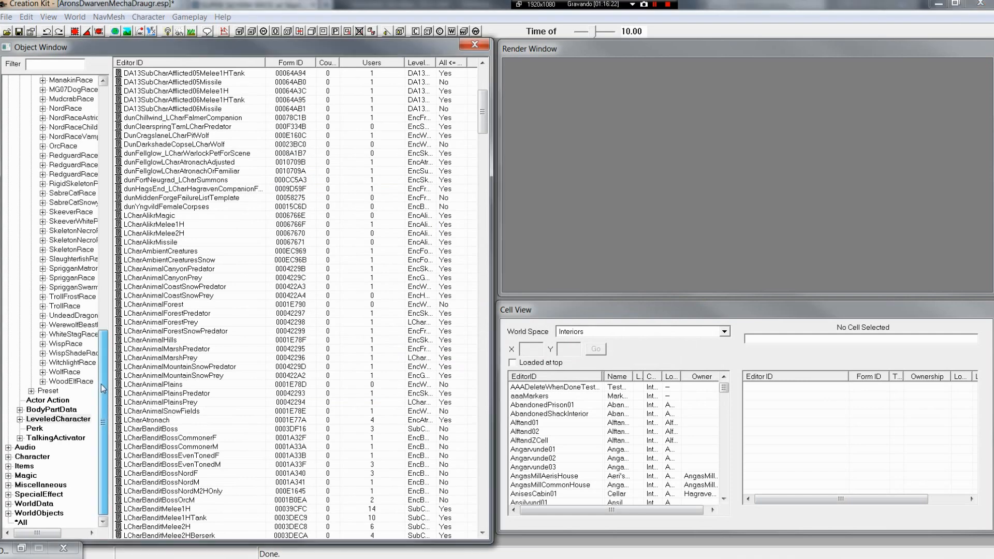
{"action": "left_click_drag", "start_coordinate": [103, 389], "coordinate": [52, 103]}
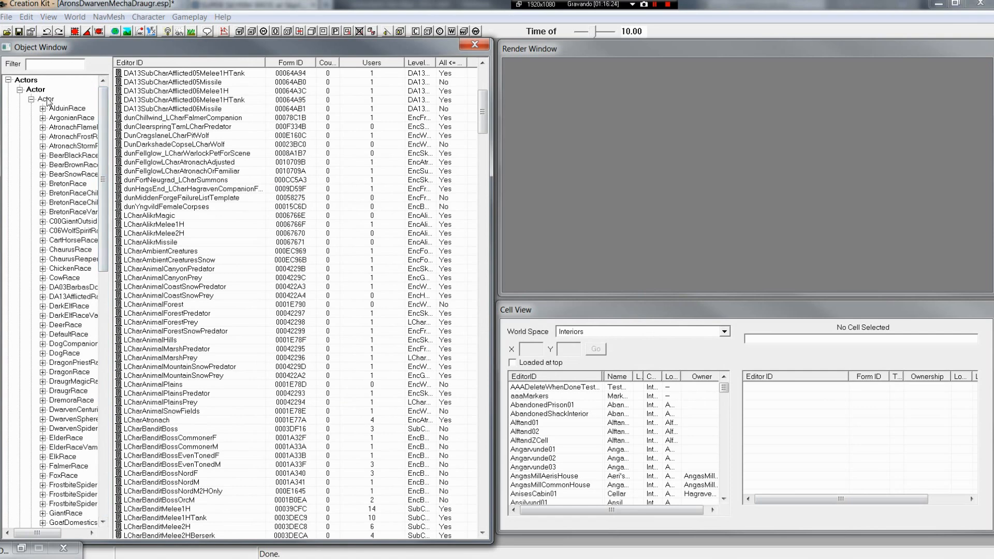
{"action": "left_click", "coordinate": [47, 99]}
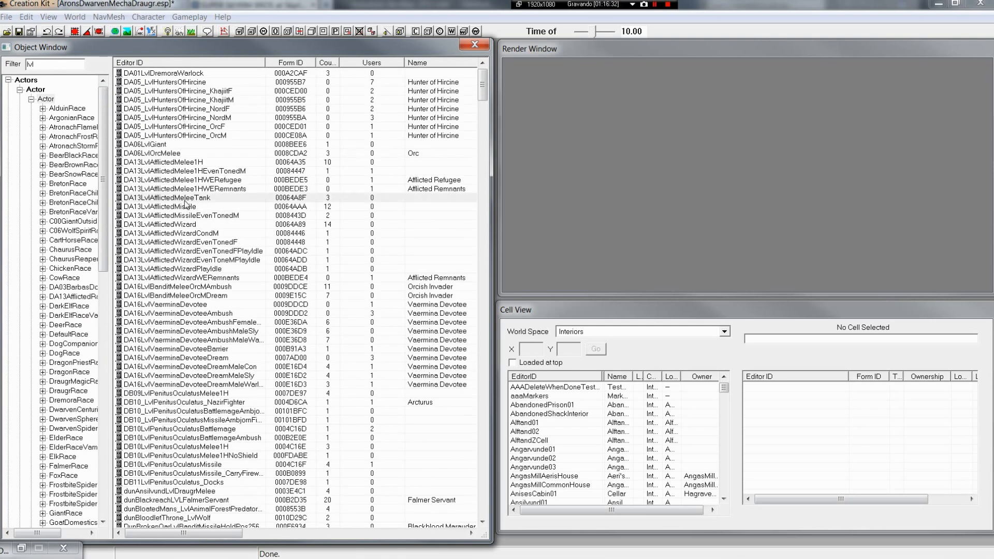
{"action": "left_click", "coordinate": [185, 199]}
{"action": "scroll", "coordinate": [233, 254], "scroll_direction": "down", "scroll_amount": 17}
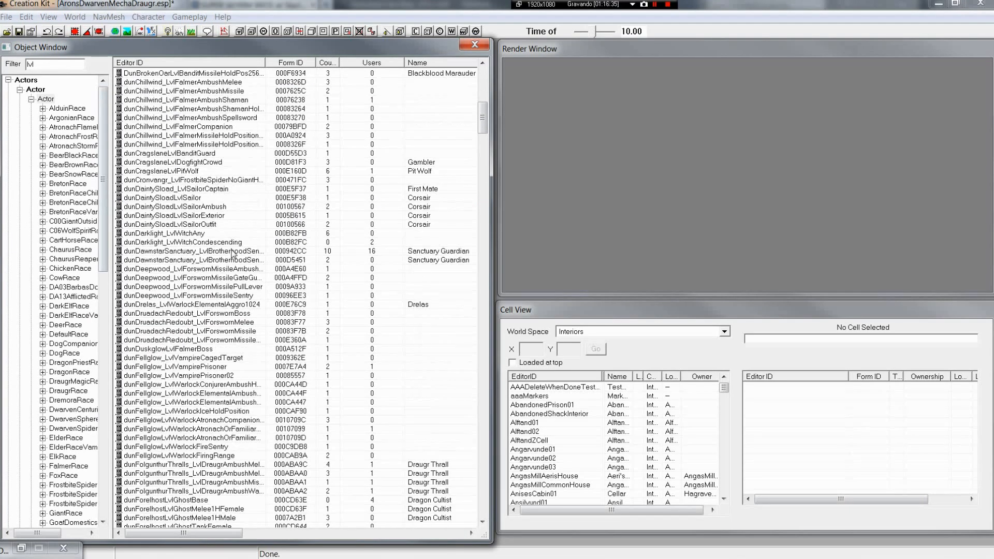
{"action": "scroll", "coordinate": [233, 254], "scroll_direction": "down", "scroll_amount": 20}
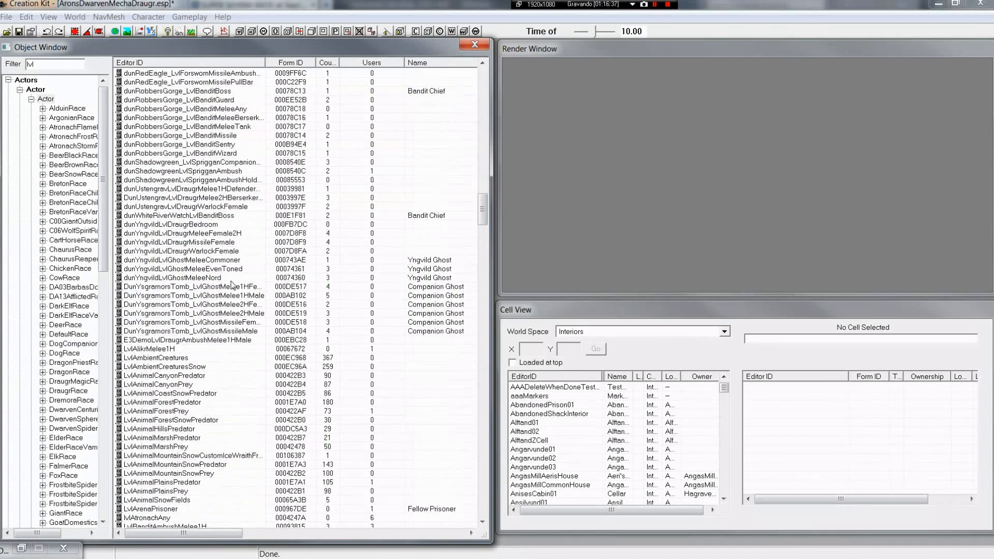
{"action": "scroll", "coordinate": [232, 285], "scroll_direction": "down", "scroll_amount": 11}
{"action": "scroll", "coordinate": [232, 284], "scroll_direction": "up", "scroll_amount": 4}
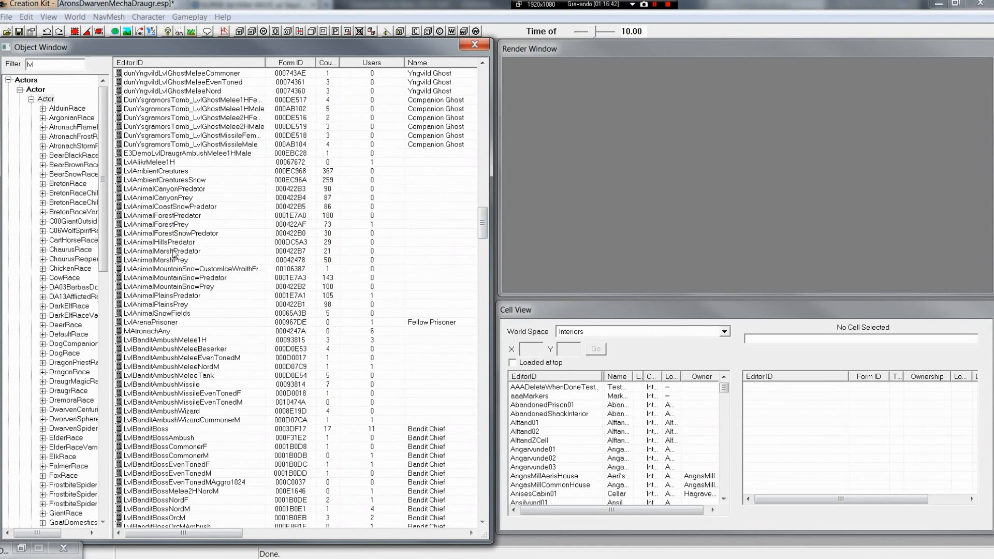
{"action": "left_click", "coordinate": [184, 216]}
{"action": "right_click", "coordinate": [187, 215]}
{"action": "left_click", "coordinate": [210, 234]}
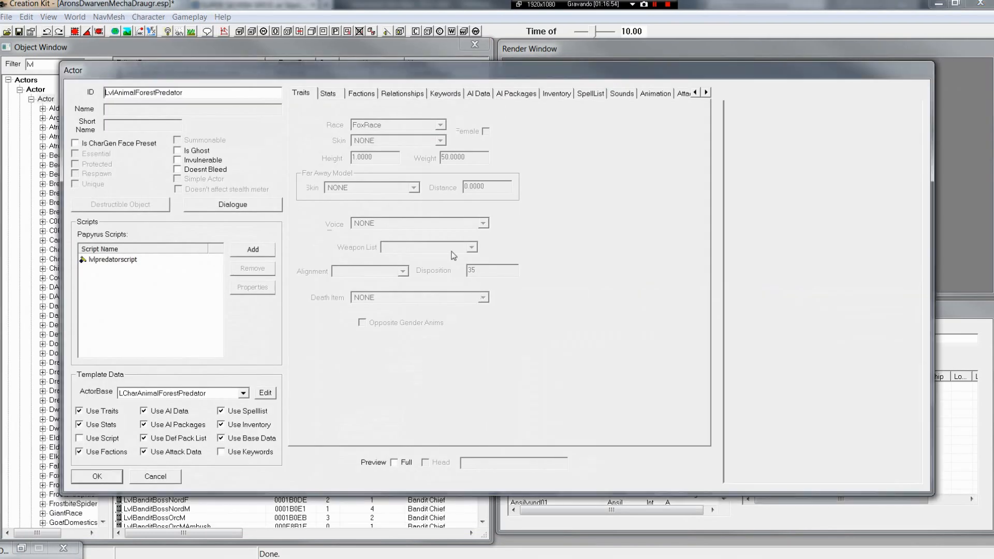
- Remove lvlpredatorscript from the LvlAnimalForestPredator actor's Papyrus scripts
{"action": "left_click", "coordinate": [108, 260]}
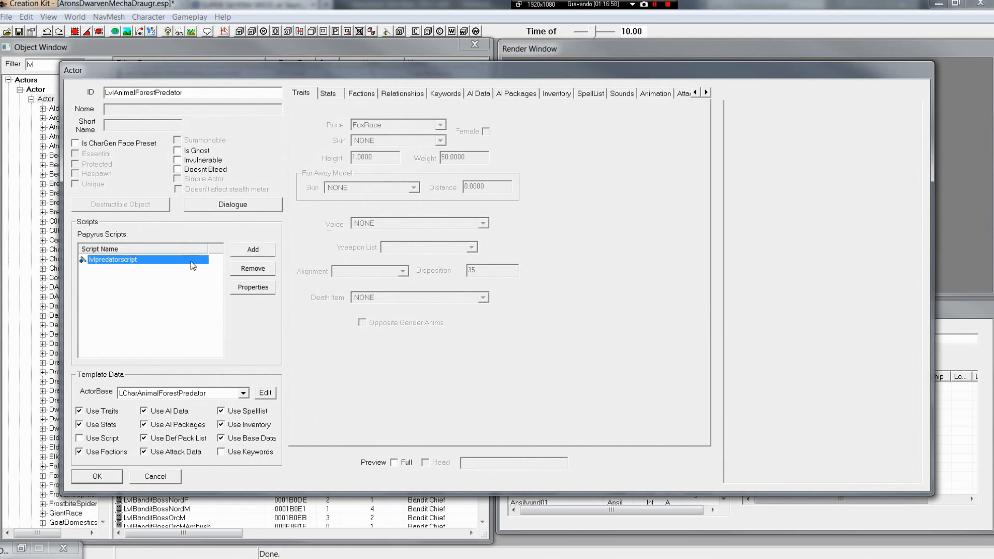
{"action": "mouse_move", "coordinate": [172, 267]}
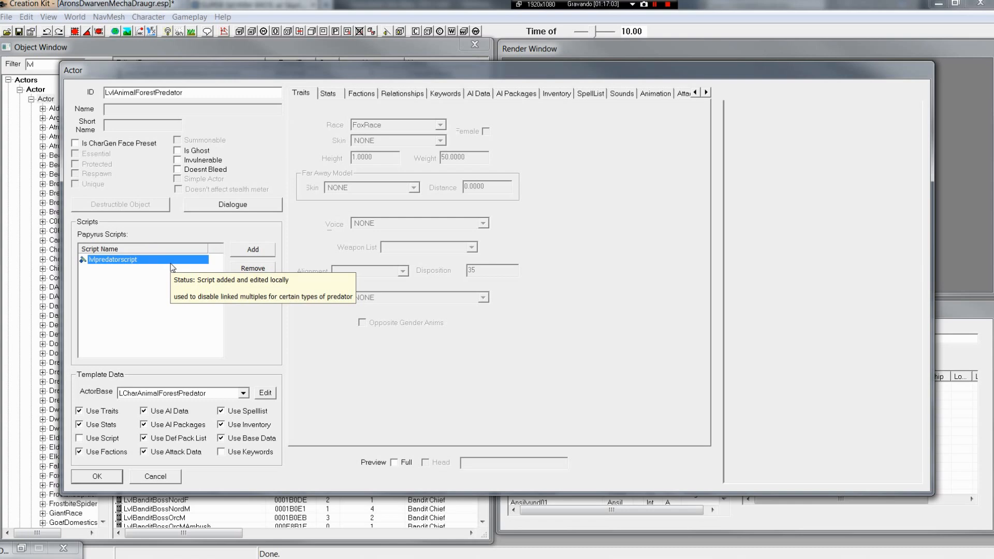
{"action": "left_click", "coordinate": [253, 269]}
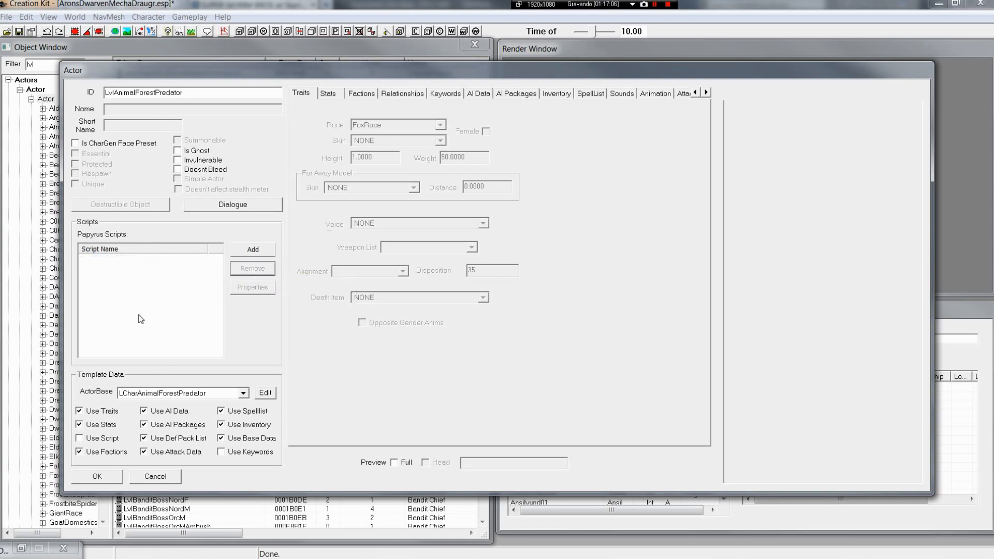
- Set the LvlAnimalForestPredator actor's template ActorBase to AronsLcharDwarvenMechaDraugrs
{"action": "left_click", "coordinate": [199, 396]}
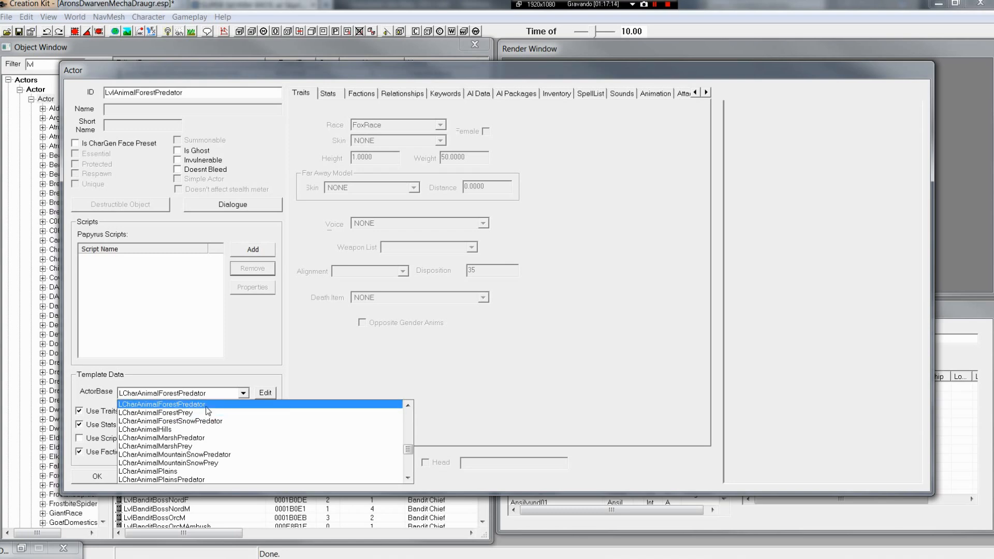
{"action": "type", "text": "arons"}
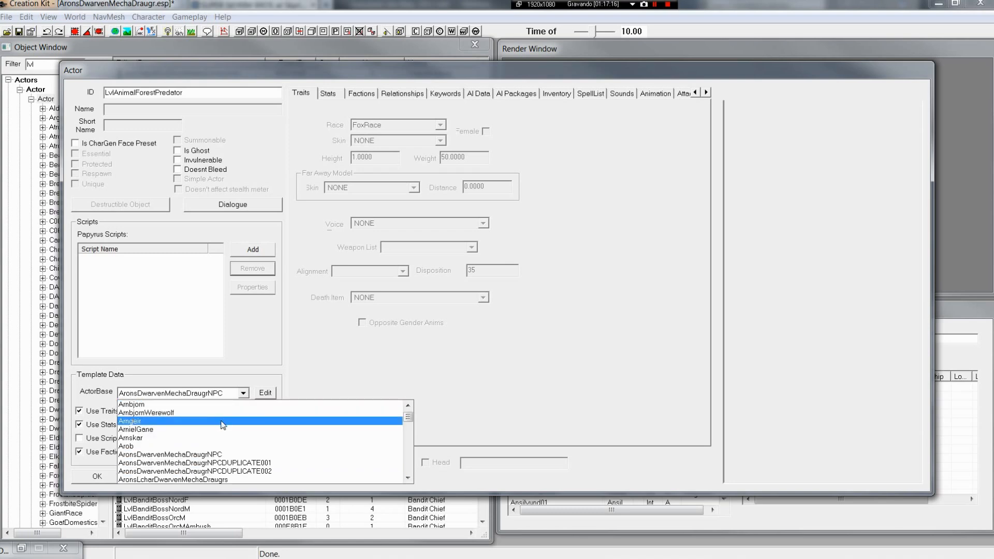
{"action": "scroll", "coordinate": [228, 440], "scroll_direction": "down", "scroll_amount": 1}
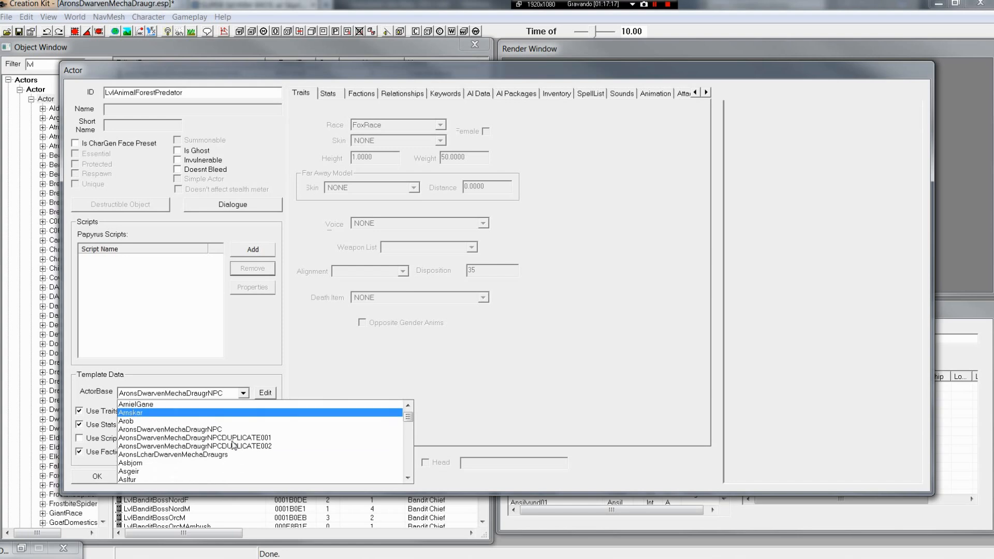
{"action": "left_click", "coordinate": [156, 455]}
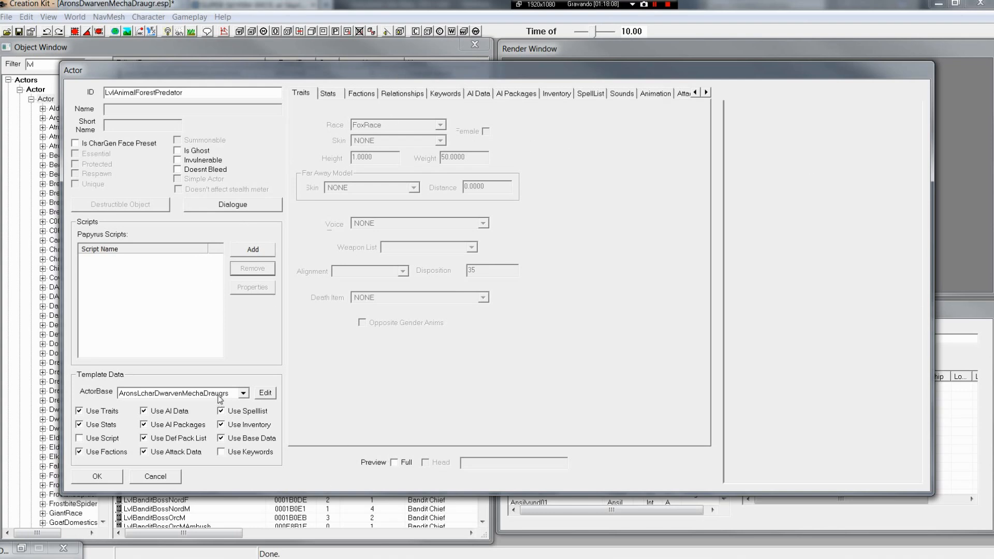
{"action": "left_click", "coordinate": [268, 250]}
{"action": "left_click", "coordinate": [258, 255]}
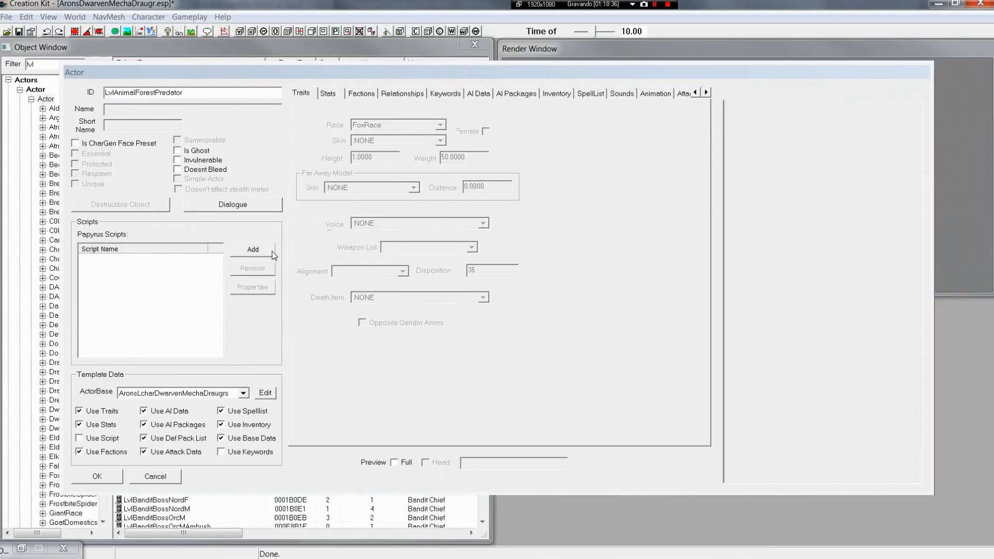
{"action": "left_click", "coordinate": [610, 349]}
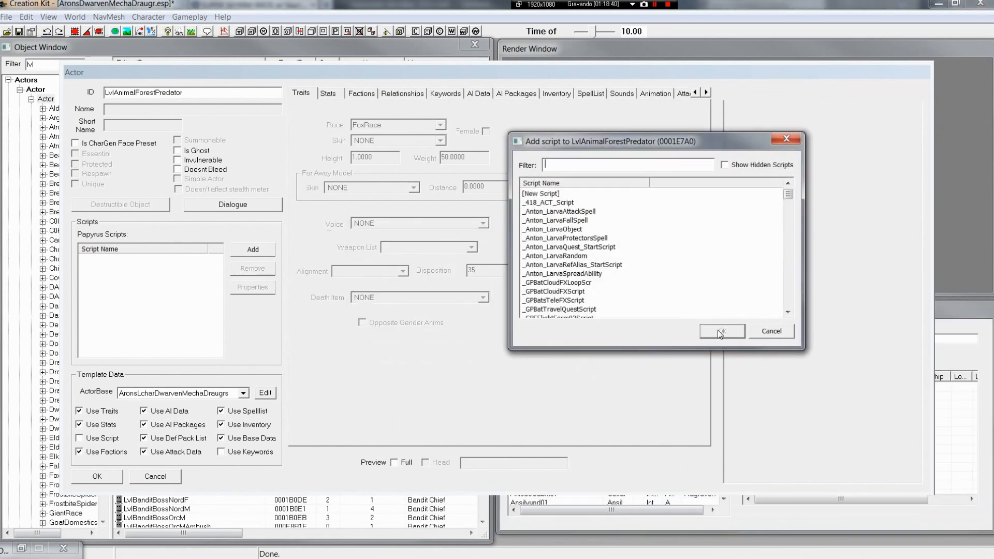
{"action": "left_click", "coordinate": [787, 331]}
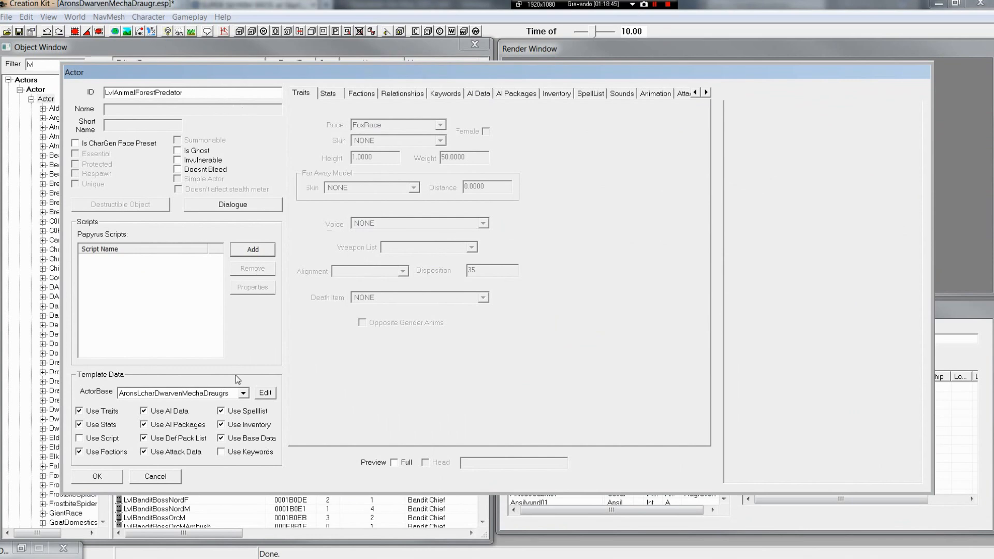
- Change the actor's ID to AronsLVLDwarvenMechaDraugr and save it as a new form
{"action": "double_click", "coordinate": [143, 93]}
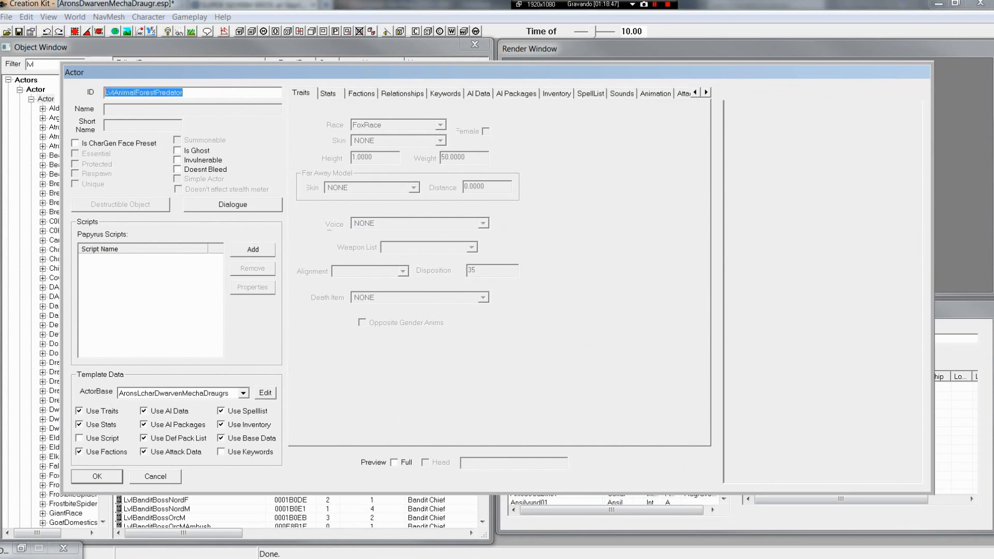
{"action": "type", "text": "Arons"}
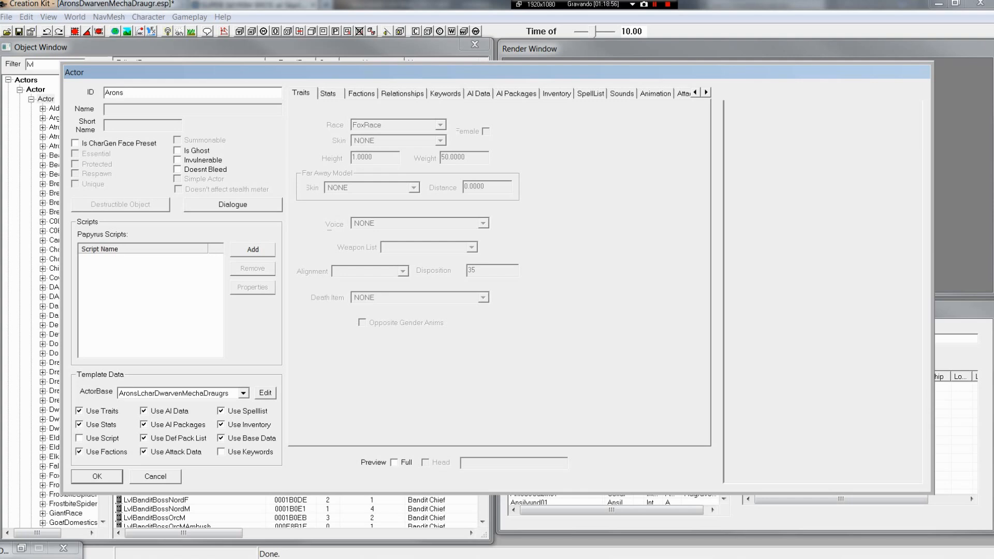
{"action": "type", "text": "LVB"}
{"action": "type", "text": "Dwea"}
{"action": "type", "text": "rvenMechaDraugr"}
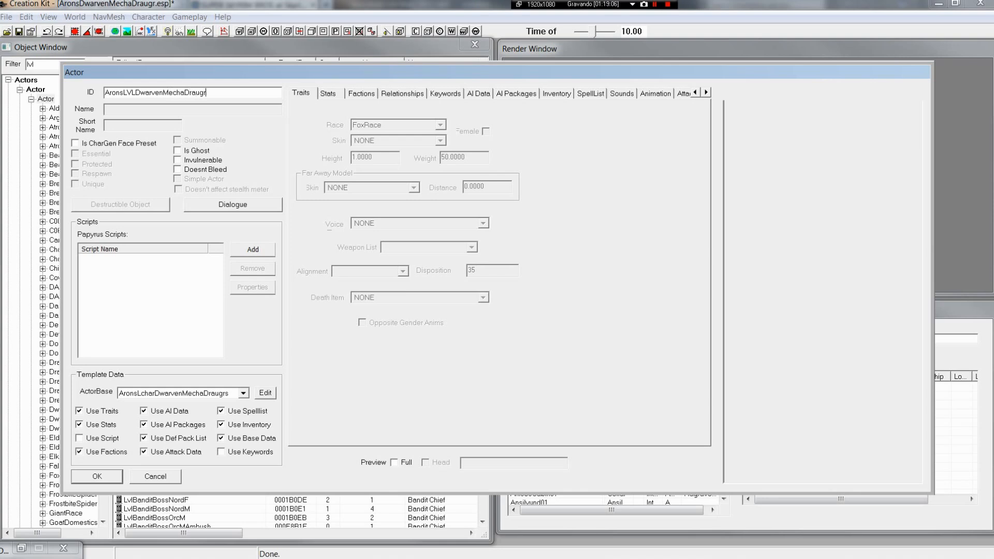
{"action": "left_click", "coordinate": [113, 481]}
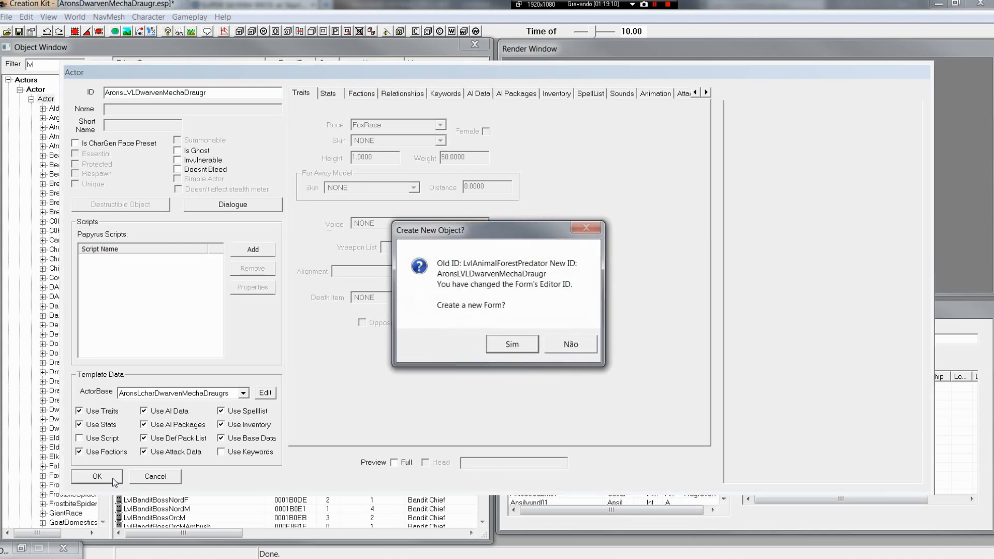
{"action": "left_click", "coordinate": [508, 345]}
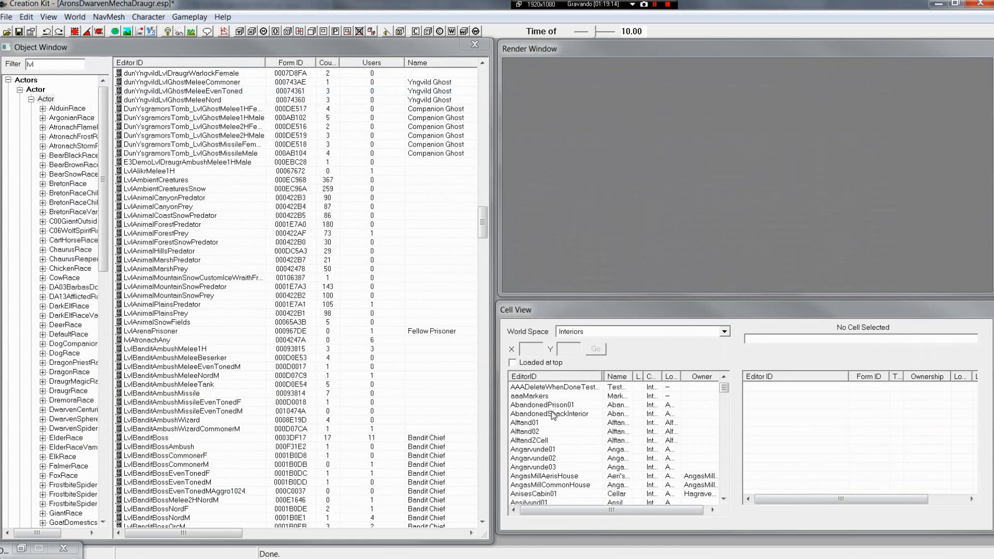
{"action": "left_click", "coordinate": [552, 414]}
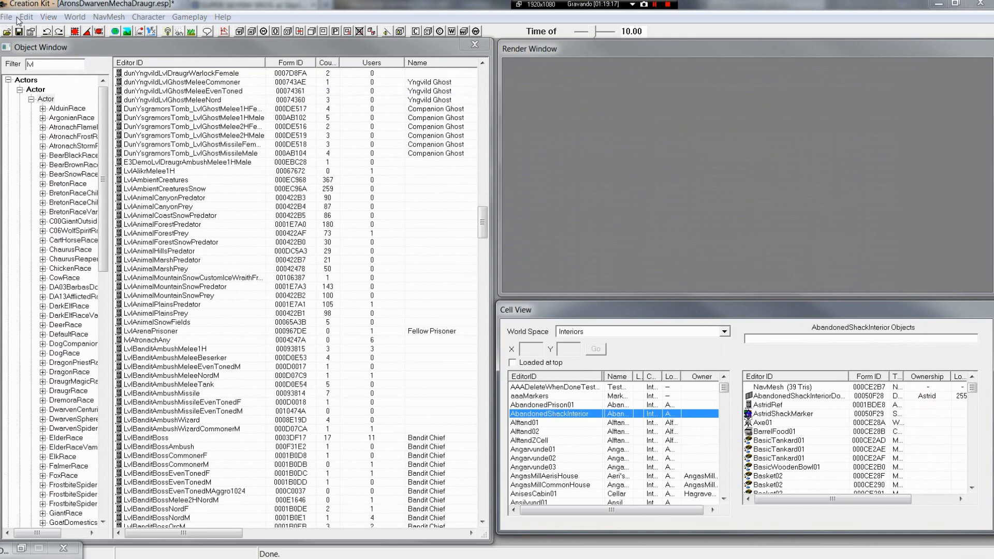
{"action": "left_click", "coordinate": [604, 390]}
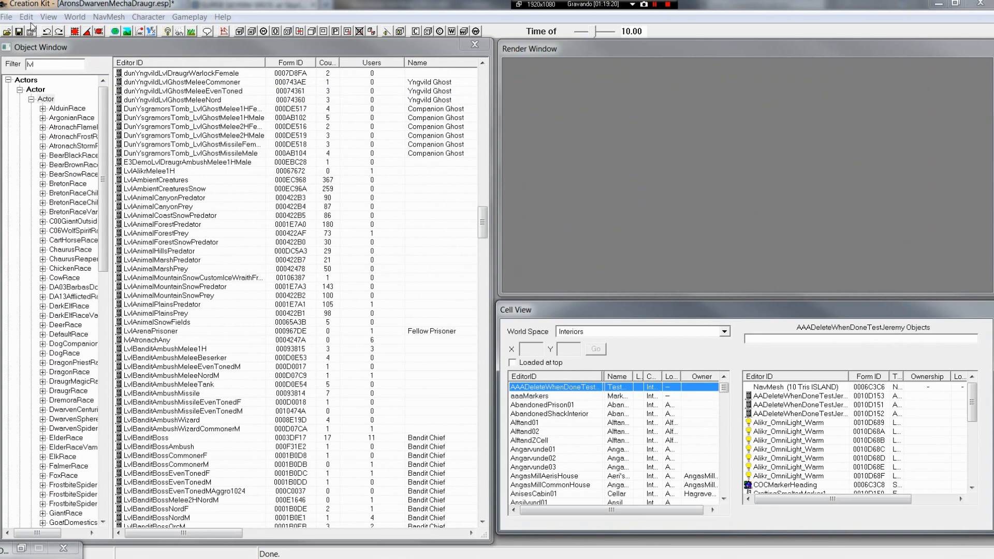
{"action": "left_click", "coordinate": [7, 16]}
{"action": "left_click", "coordinate": [227, 2]}
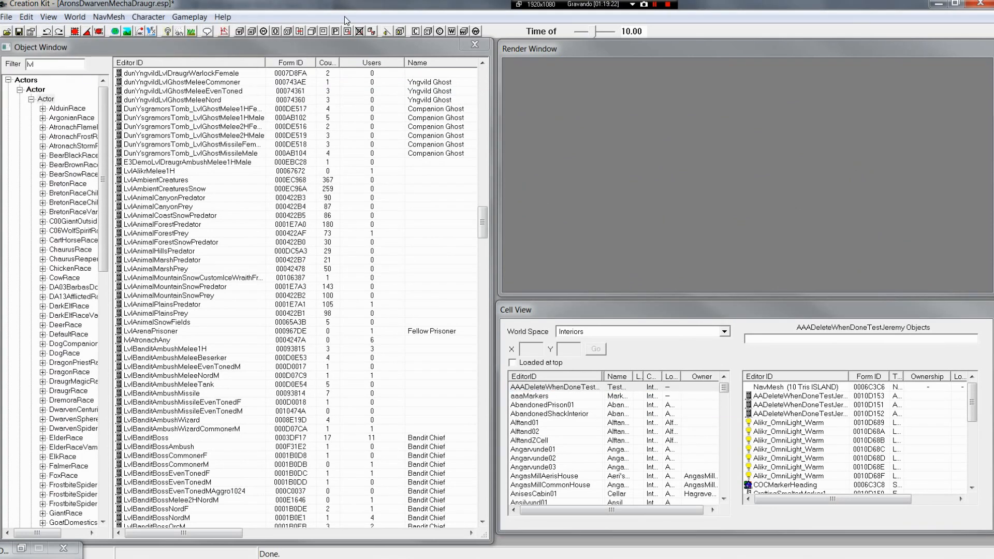
- Load the BlackreachArena cell from the Blackreach world space, dismissing the loading warnings
{"action": "left_click", "coordinate": [724, 332]}
{"action": "mouse_move", "coordinate": [727, 357]}
{"action": "left_mouse_down"}
{"action": "mouse_move", "coordinate": [728, 378]}
{"action": "mouse_move", "coordinate": [728, 343]}
{"action": "left_mouse_up"}
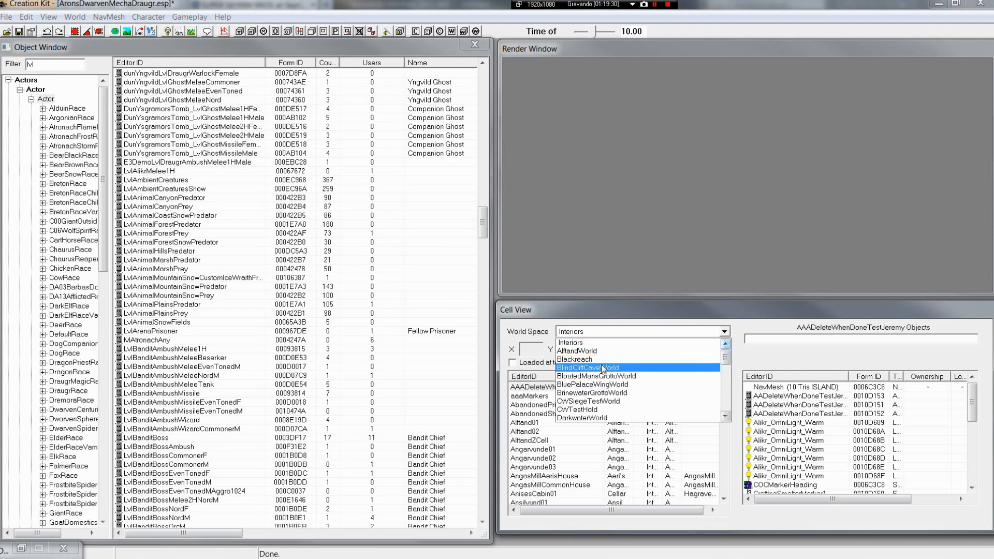
{"action": "left_click", "coordinate": [585, 359]}
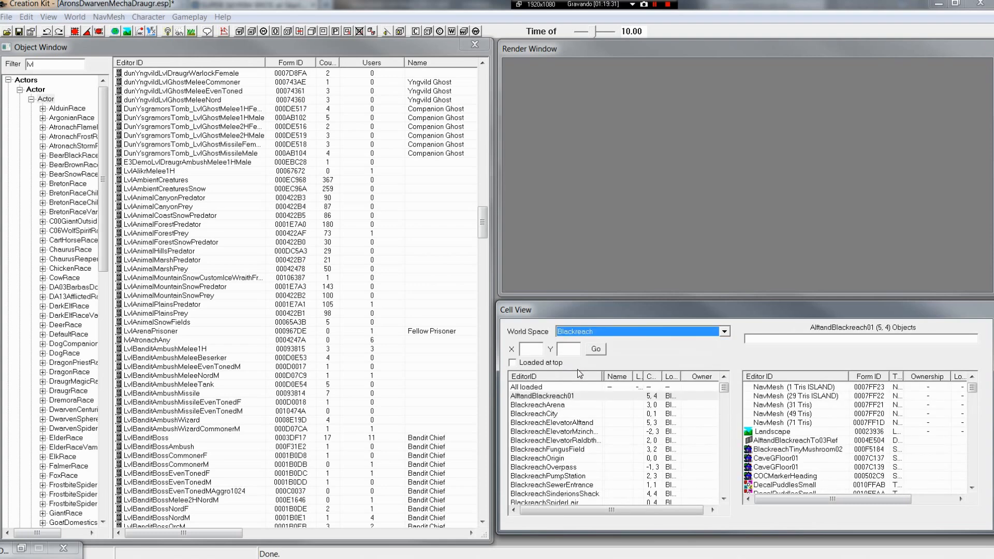
{"action": "left_click", "coordinate": [564, 404]}
{"action": "double_click", "coordinate": [563, 404]}
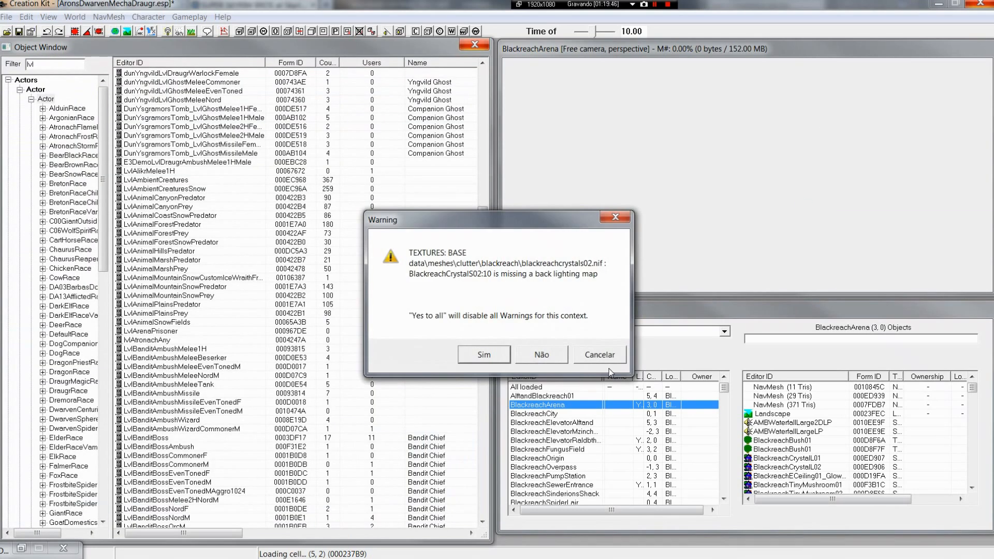
{"action": "left_click", "coordinate": [603, 356]}
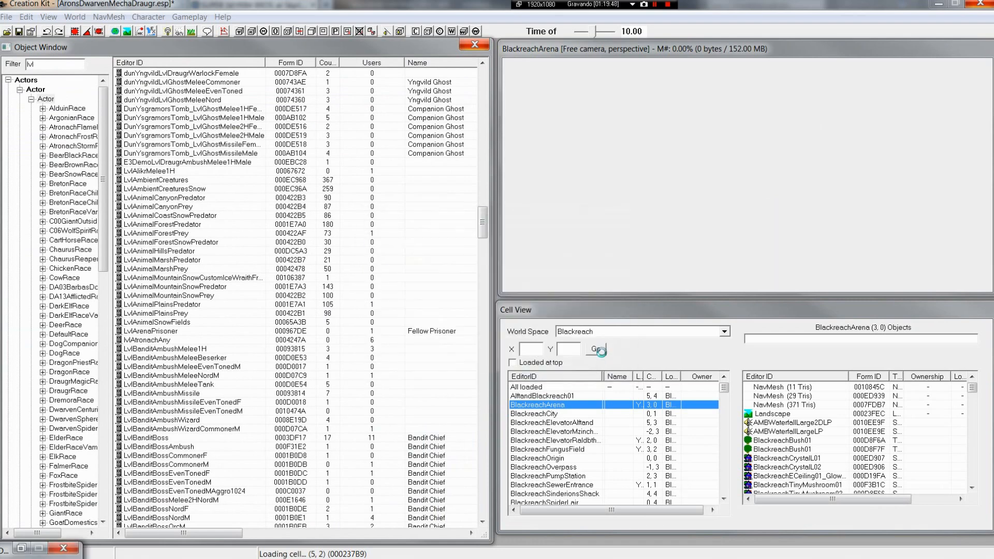
{"action": "left_click", "coordinate": [604, 356]}
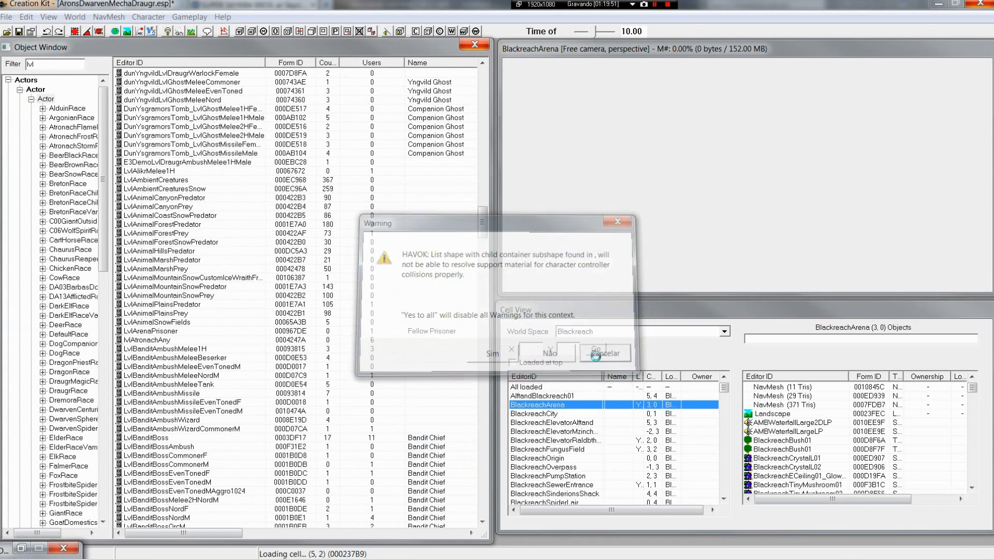
{"action": "left_click", "coordinate": [614, 352]}
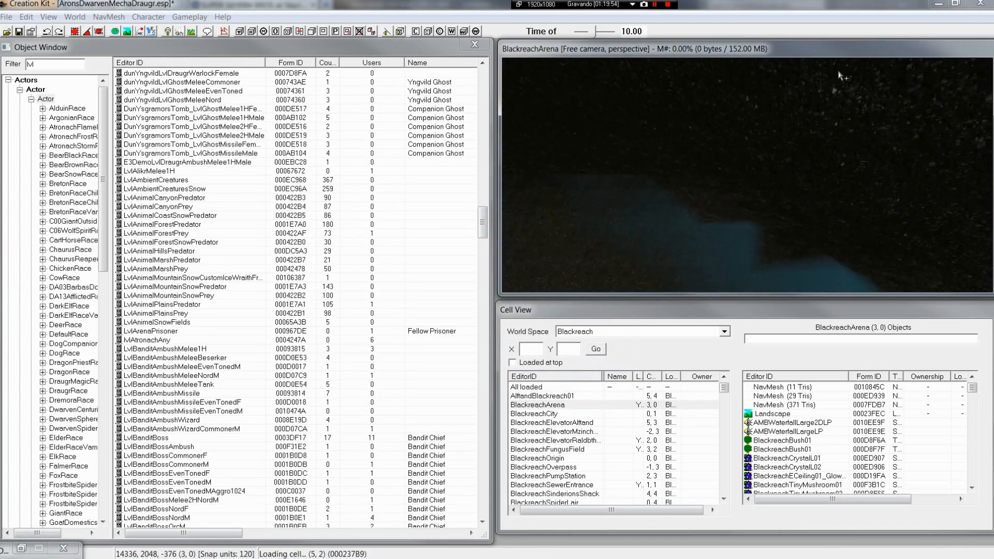
{"action": "scroll", "coordinate": [792, 131], "scroll_direction": "down", "scroll_amount": 10}
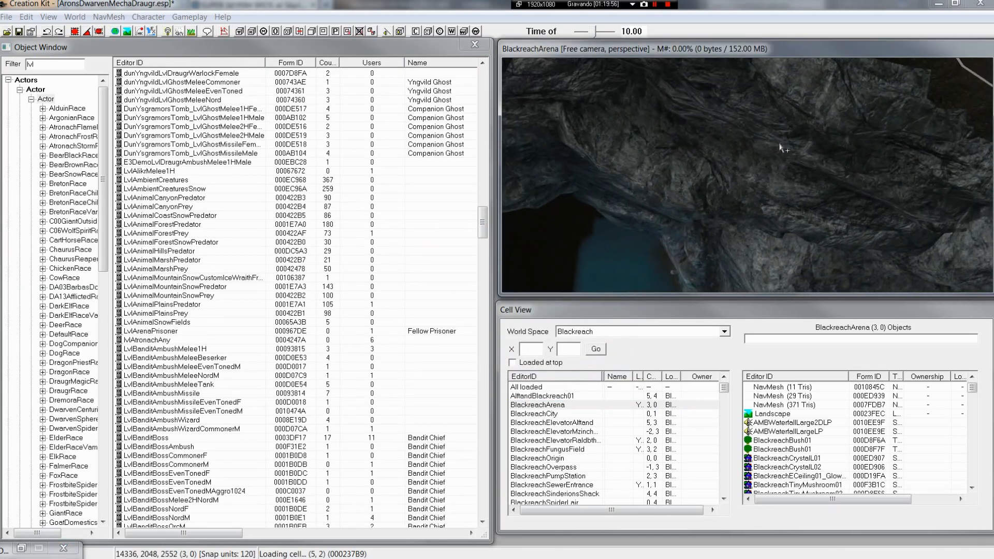
{"action": "middle_click_drag", "start_coordinate": [772, 184], "coordinate": [793, 212]}
{"action": "scroll", "coordinate": [794, 211], "scroll_direction": "up", "scroll_amount": 10}
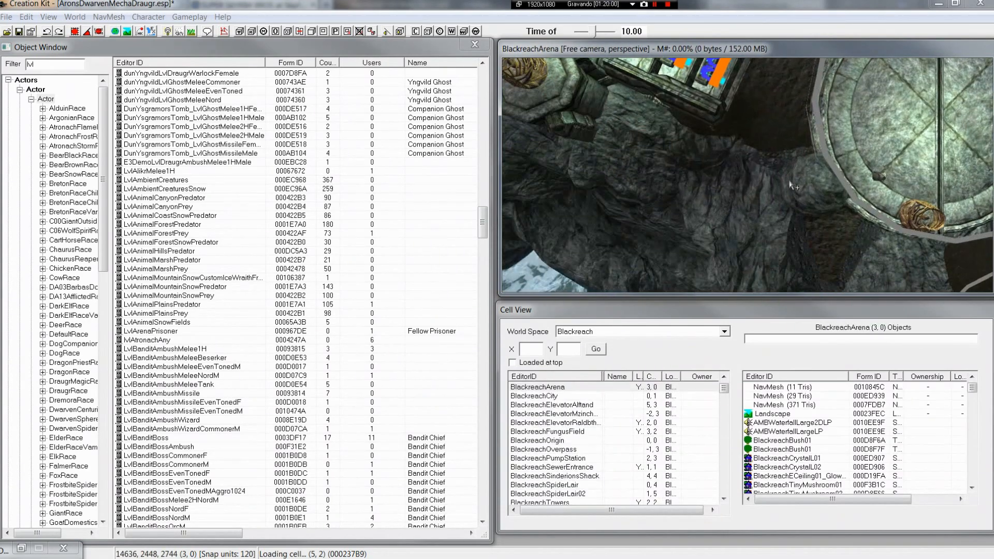
{"action": "scroll", "coordinate": [832, 170], "scroll_direction": "up", "scroll_amount": 3}
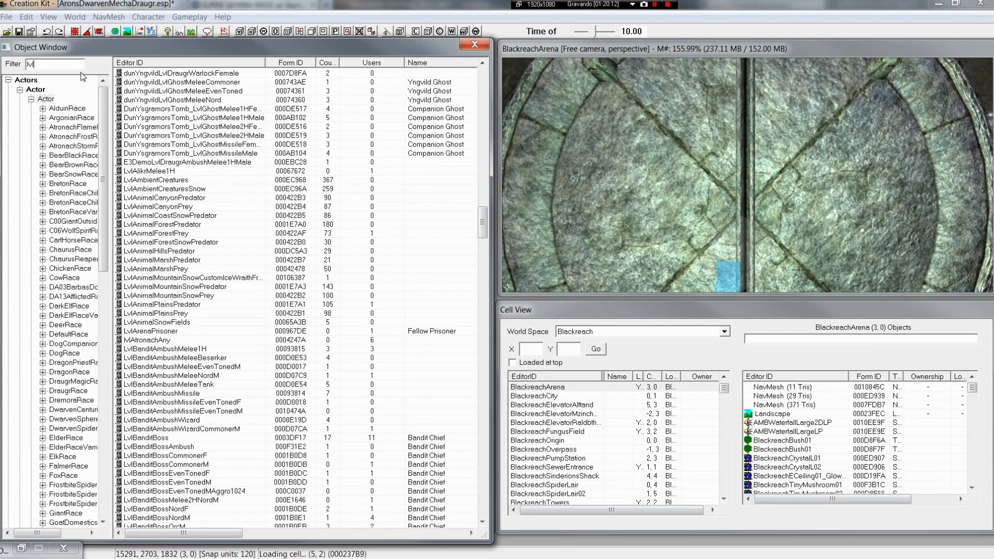
- Filter the Actor objects by aron and open the AronsLVLDwarvenMechaDraugr actor for editing
{"action": "type", "text": "n"}
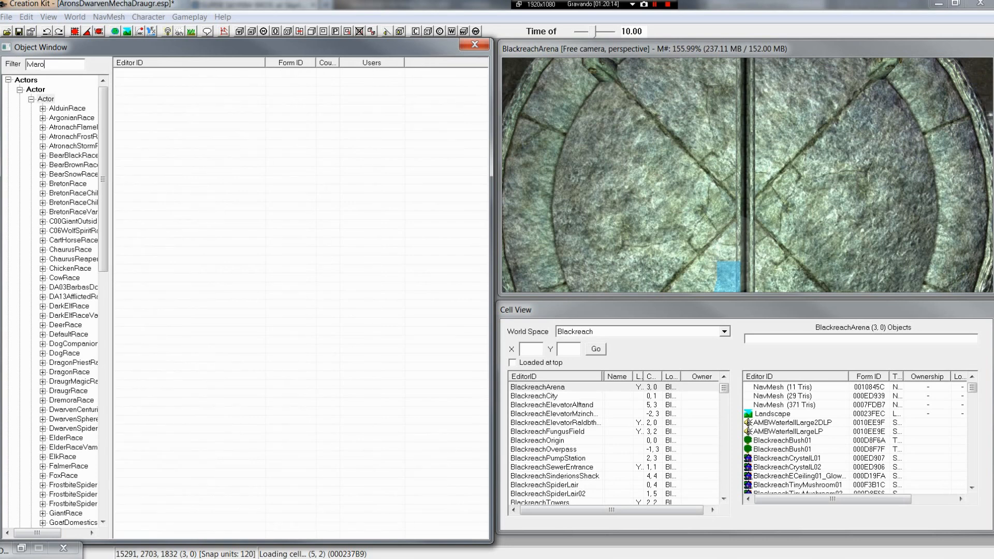
{"action": "key", "text": "BackSpace"}
{"action": "key", "text": "BackSpace"}
{"action": "key", "text": "BackSpace"}
{"action": "key", "text": "BackSpace"}
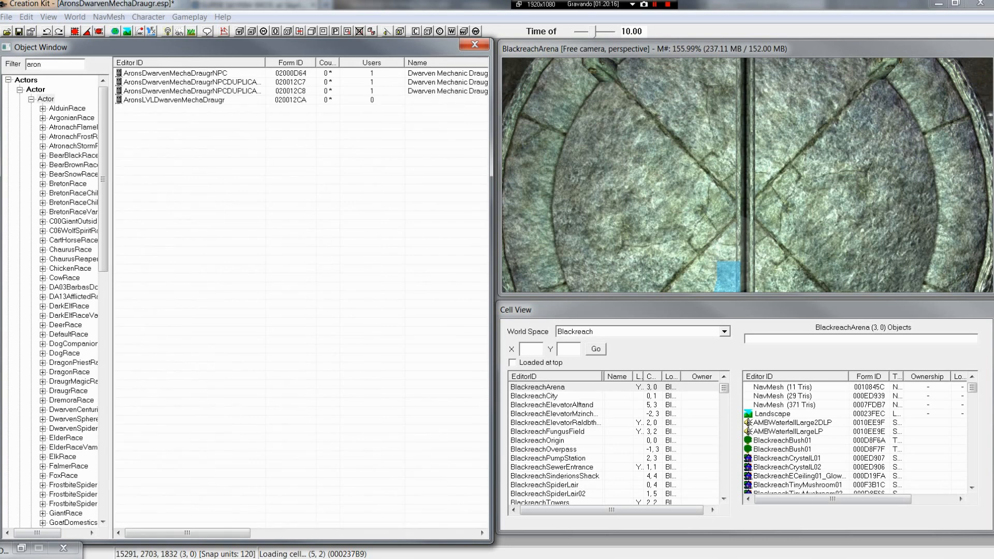
{"action": "right_click", "coordinate": [157, 101]}
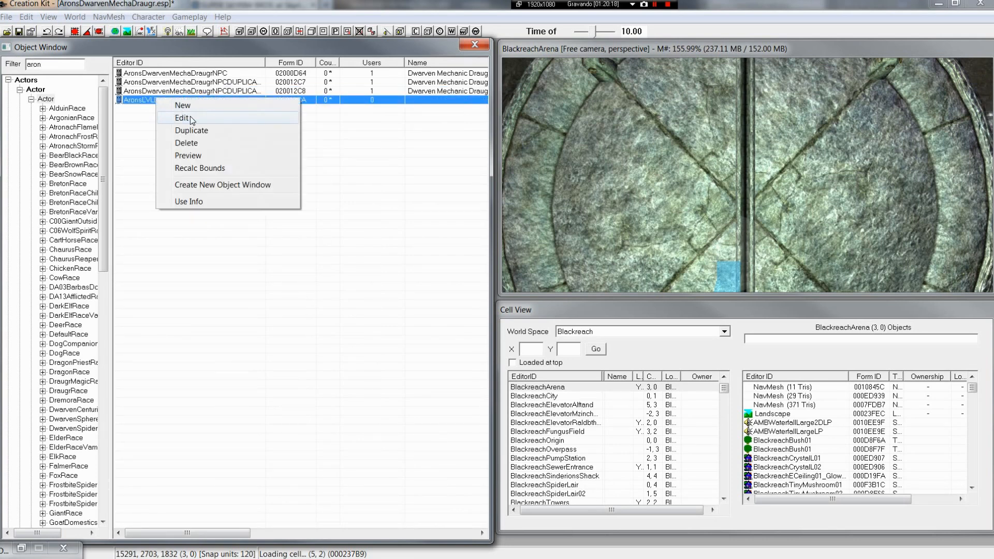
{"action": "left_click", "coordinate": [191, 117]}
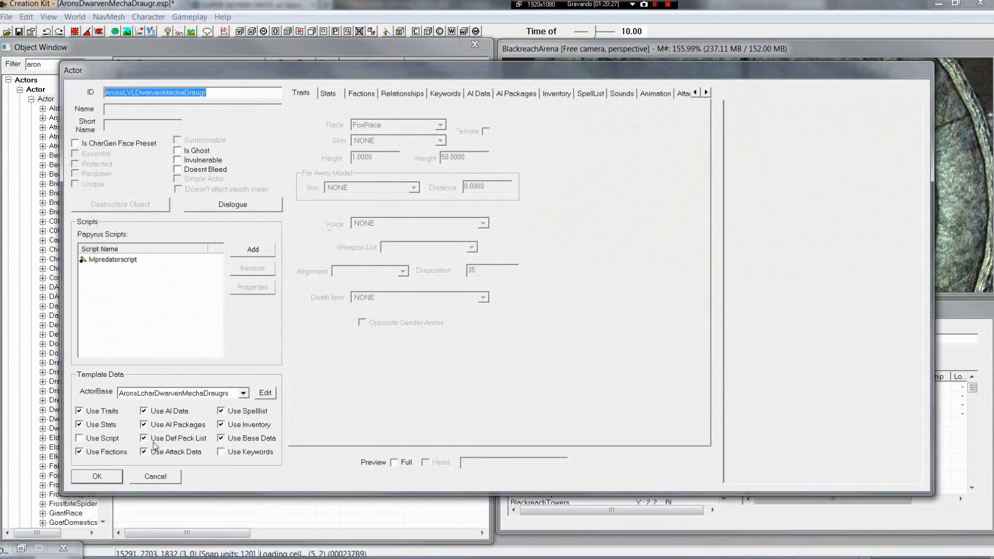
- Remove lvlpredatorscript from the AronsLVLDwarvenMechaDraugr actor's Papyrus scripts and save the actor
{"action": "left_click", "coordinate": [115, 260]}
{"action": "left_click", "coordinate": [253, 273]}
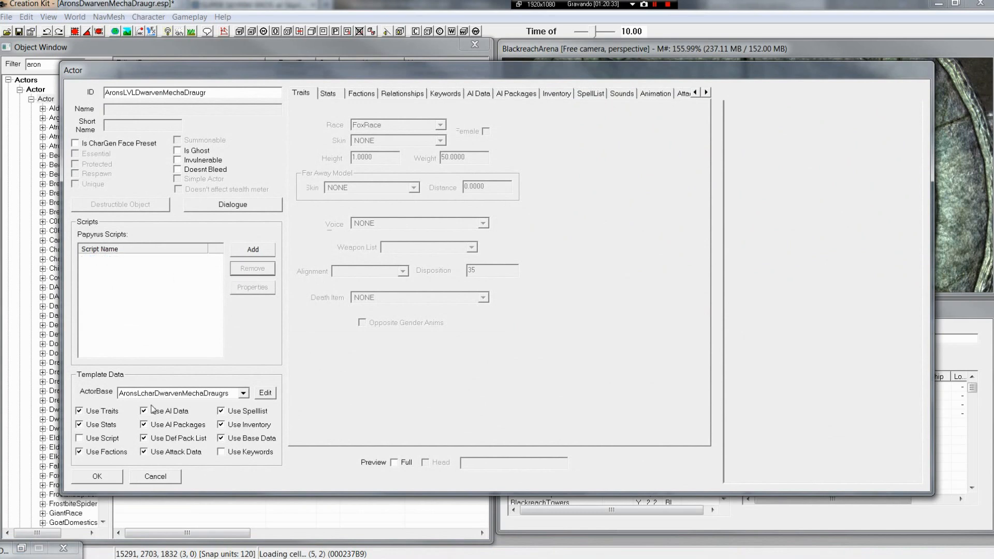
{"action": "left_click", "coordinate": [80, 439]}
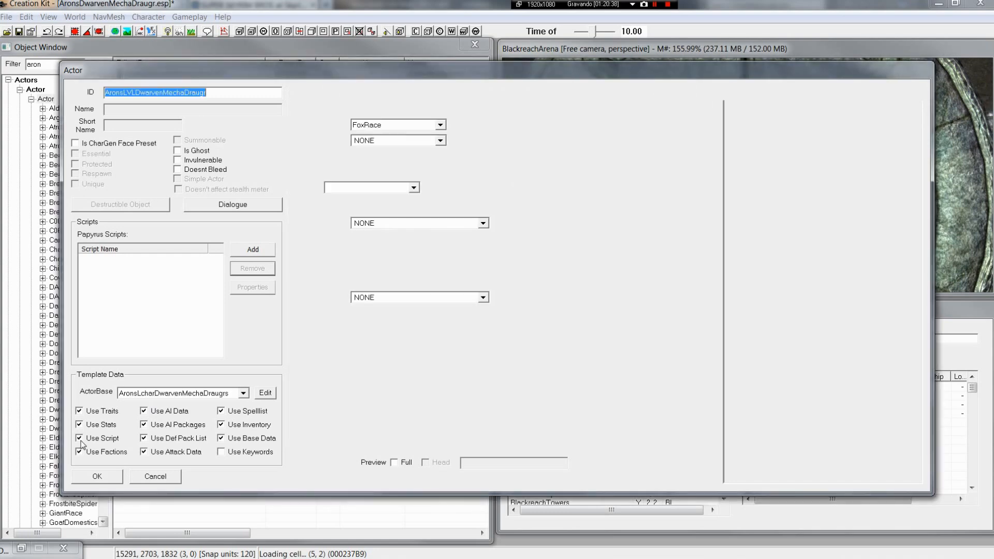
{"action": "left_click", "coordinate": [80, 439]}
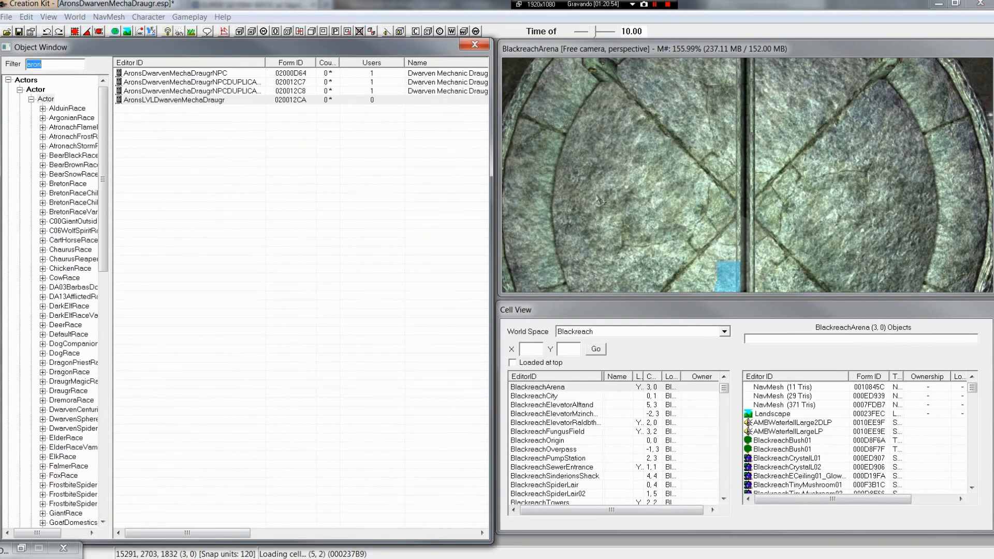
- Place the AronsLVLDwarvenMechaDraugr actor on the round stone floor of BlackreachArena and inspect its placement
{"action": "left_click_drag", "start_coordinate": [568, 197], "coordinate": [617, 196]}
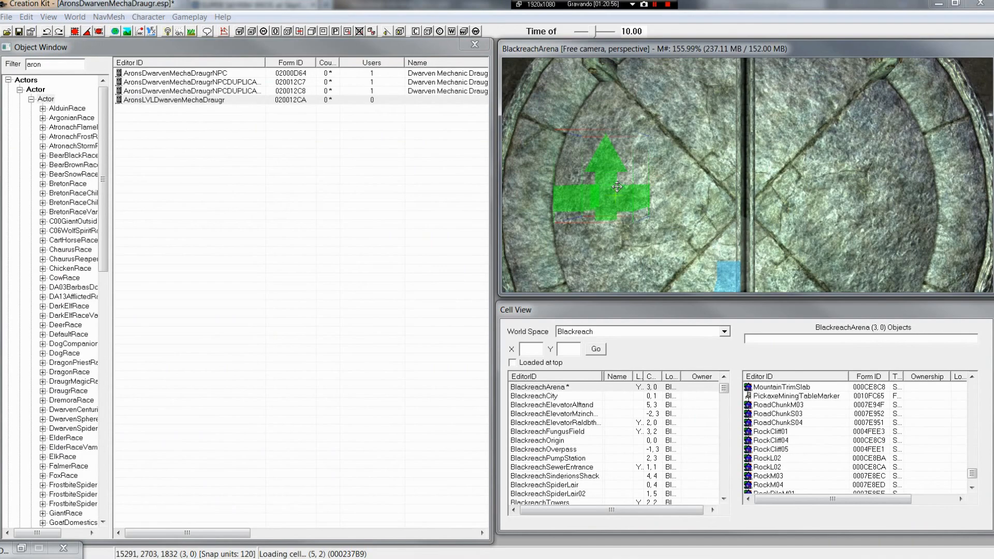
{"action": "key", "text": "shift"}
{"action": "key", "text": "shift"}
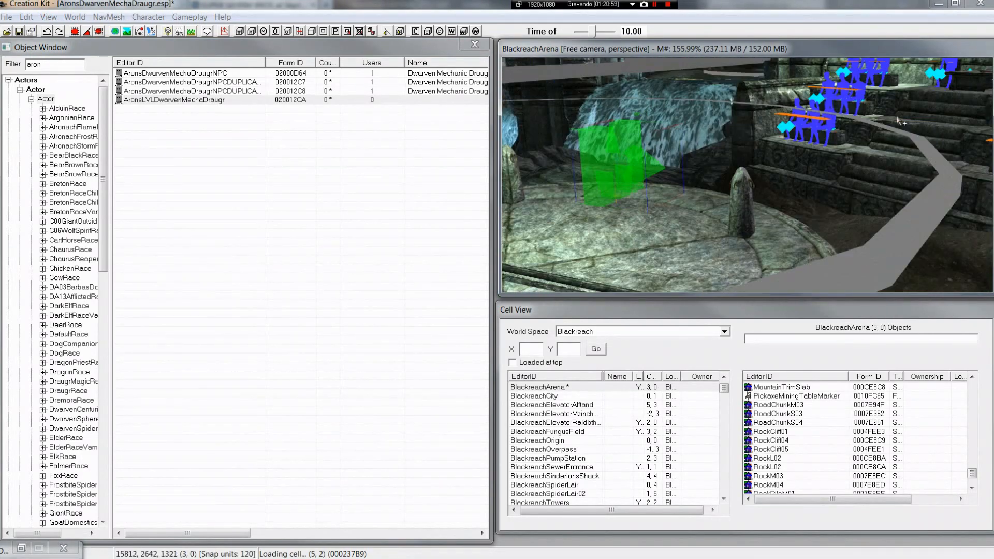
{"action": "key", "text": "shift"}
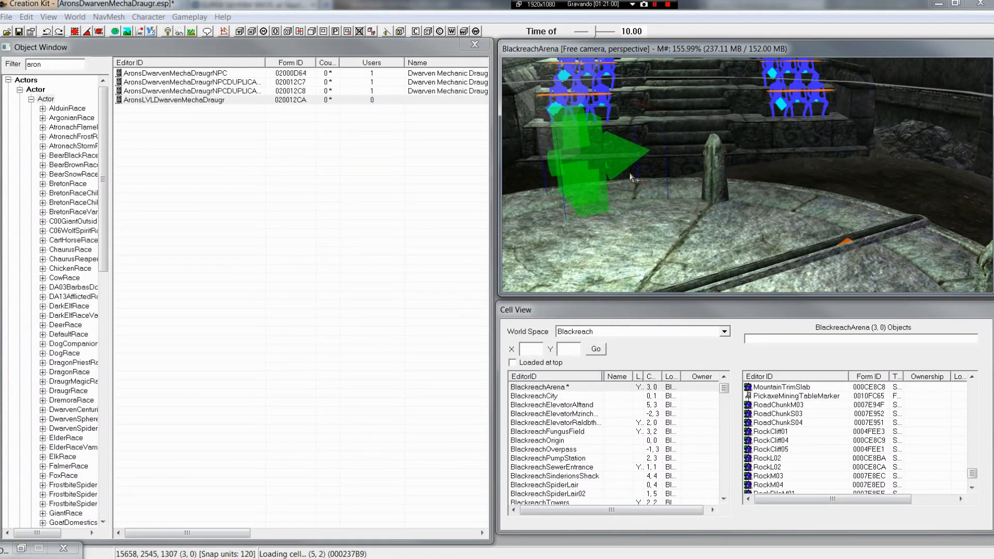
{"action": "scroll", "coordinate": [745, 202], "scroll_direction": "up", "scroll_amount": 5}
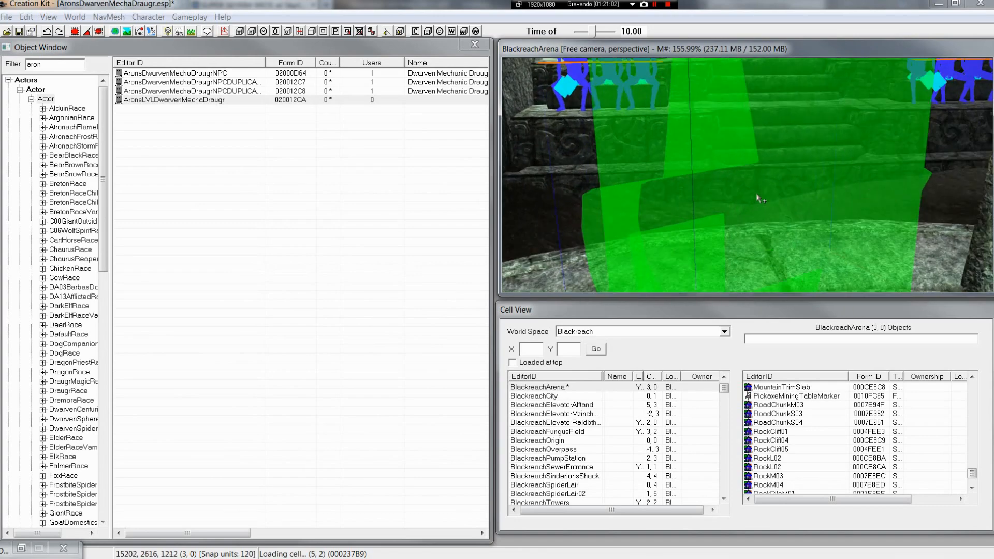
- Try to place additional AronsLVLDwarvenMechaDraugr actors on the ground outside the arena in the Wilderness (3, 1) cell
{"action": "scroll", "coordinate": [714, 210], "scroll_direction": "down", "scroll_amount": 5}
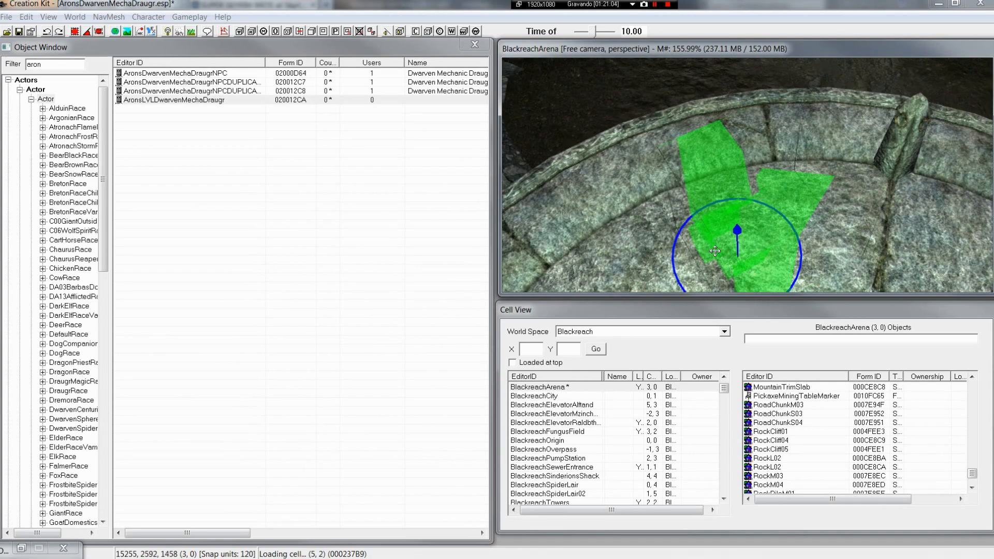
{"action": "key", "text": "shift"}
{"action": "key", "text": "shift"}
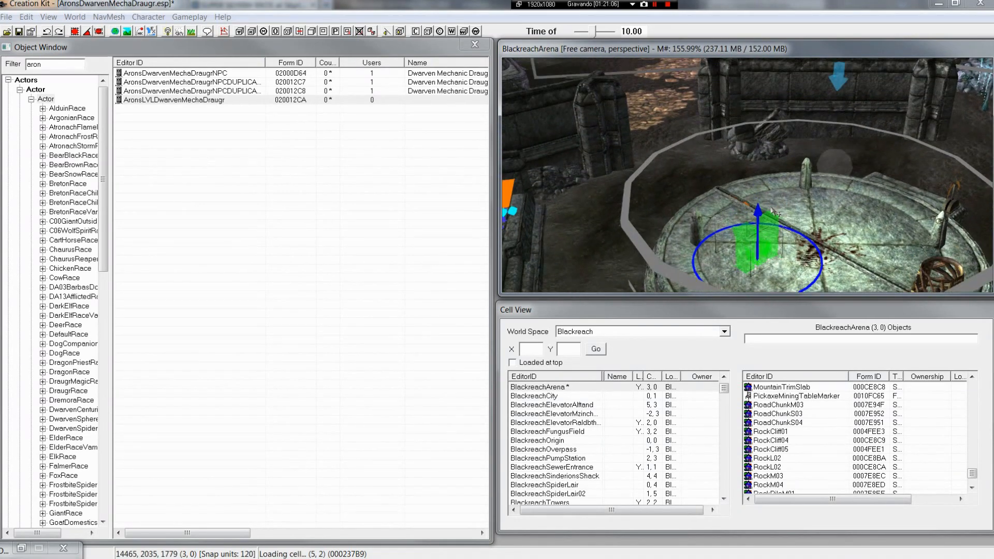
{"action": "middle_click_drag", "start_coordinate": [780, 215], "coordinate": [761, 147]}
{"action": "key", "text": "shift"}
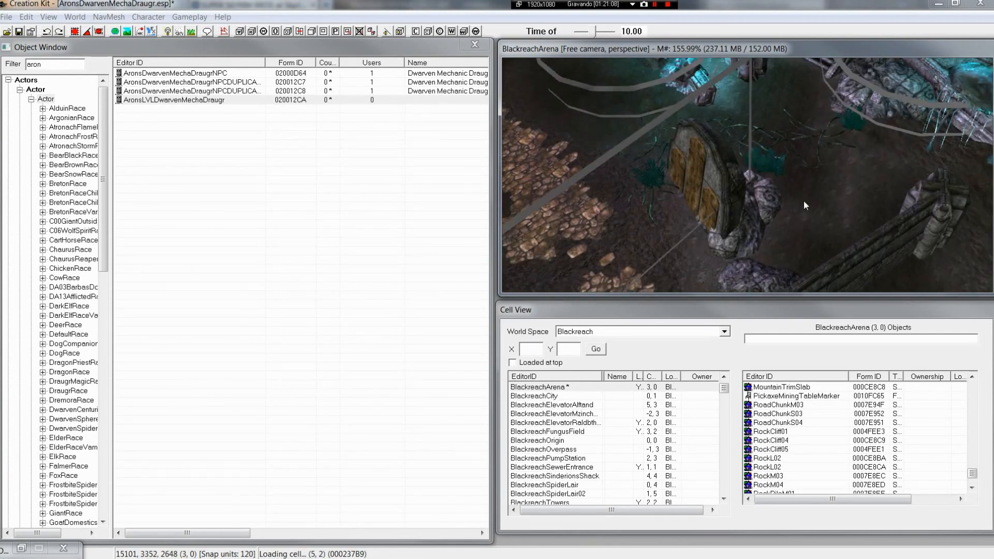
{"action": "middle_click_drag", "start_coordinate": [804, 200], "coordinate": [820, 201]}
{"action": "left_click_drag", "start_coordinate": [218, 102], "coordinate": [708, 175]}
{"action": "key", "text": "shift"}
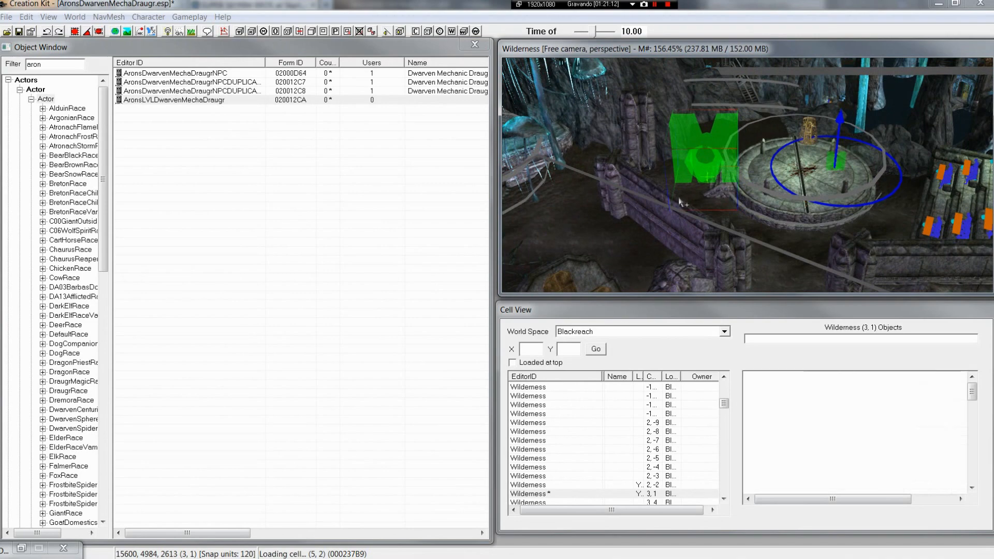
{"action": "middle_click_drag", "start_coordinate": [679, 200], "coordinate": [721, 201]}
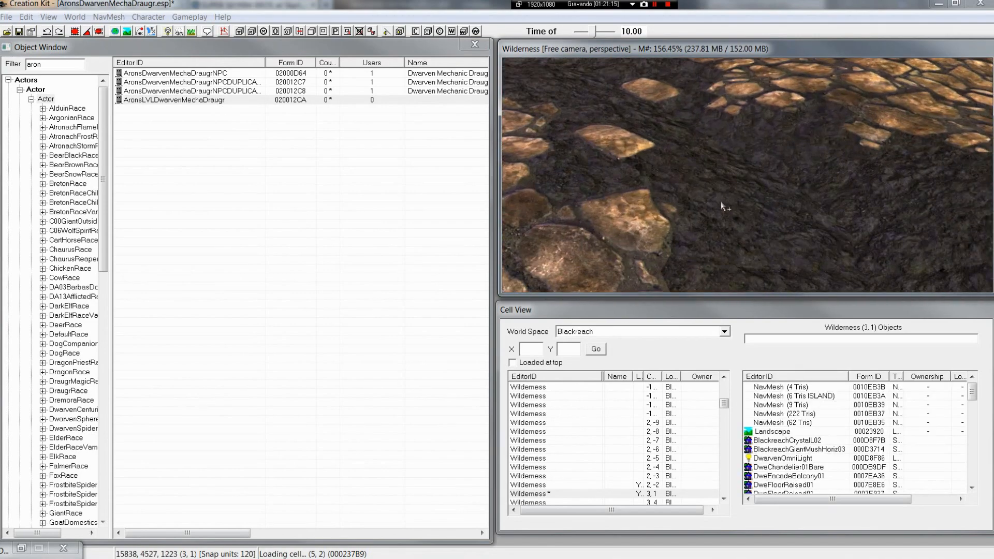
{"action": "left_click_drag", "start_coordinate": [181, 105], "coordinate": [706, 162]}
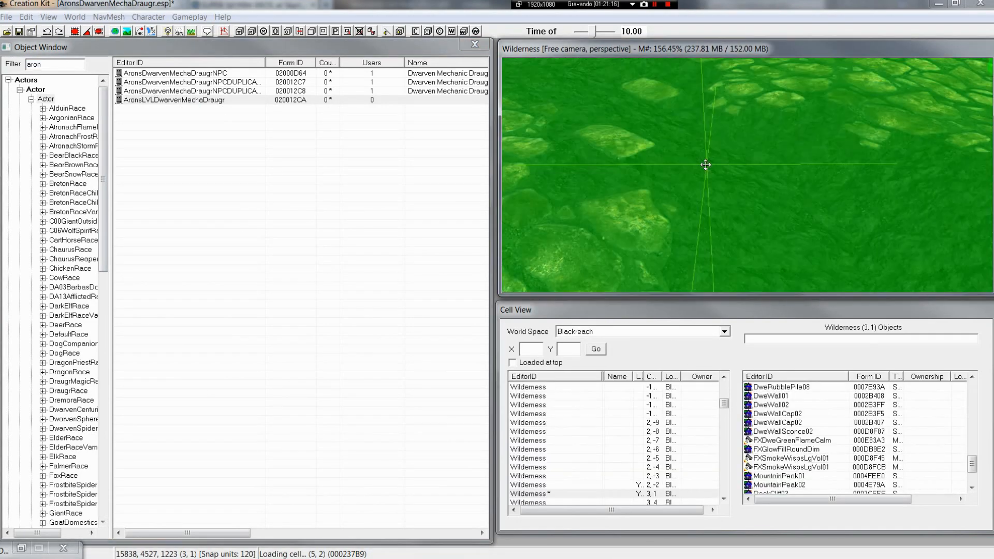
- Place an AronsLVLDwarvenMechaDraugr actor beside the cobblestone road in the Wilderness (4, 2) cell and inspect its placement from above
{"action": "mouse_move", "coordinate": [768, 167]}
{"action": "middle_mouse_down"}
{"action": "mouse_move", "coordinate": [846, 151]}
{"action": "mouse_move", "coordinate": [704, 164]}
{"action": "middle_mouse_up"}
{"action": "scroll", "coordinate": [789, 182], "scroll_direction": "up", "scroll_amount": 4}
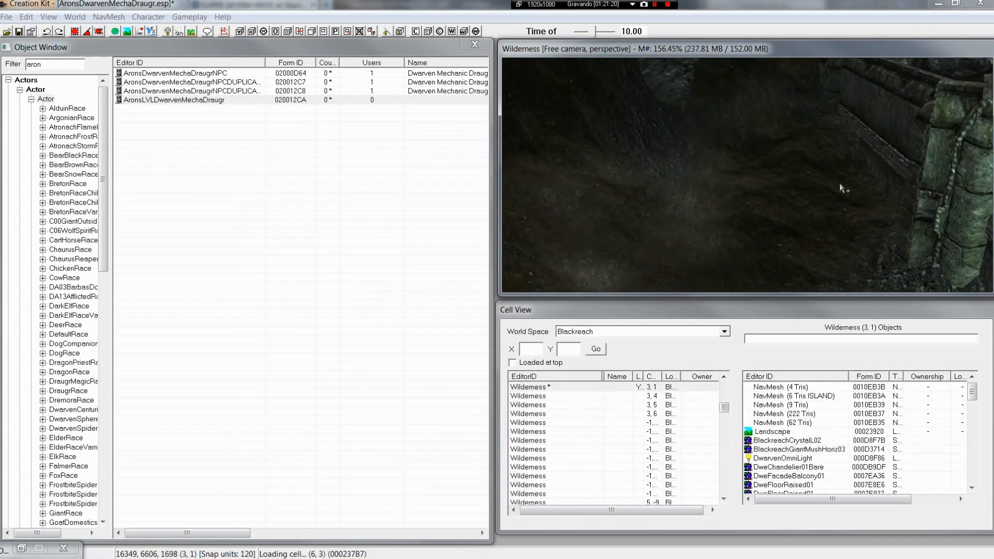
{"action": "middle_click_drag", "start_coordinate": [843, 188], "coordinate": [619, 187]}
{"action": "scroll", "coordinate": [767, 197], "scroll_direction": "up", "scroll_amount": 4}
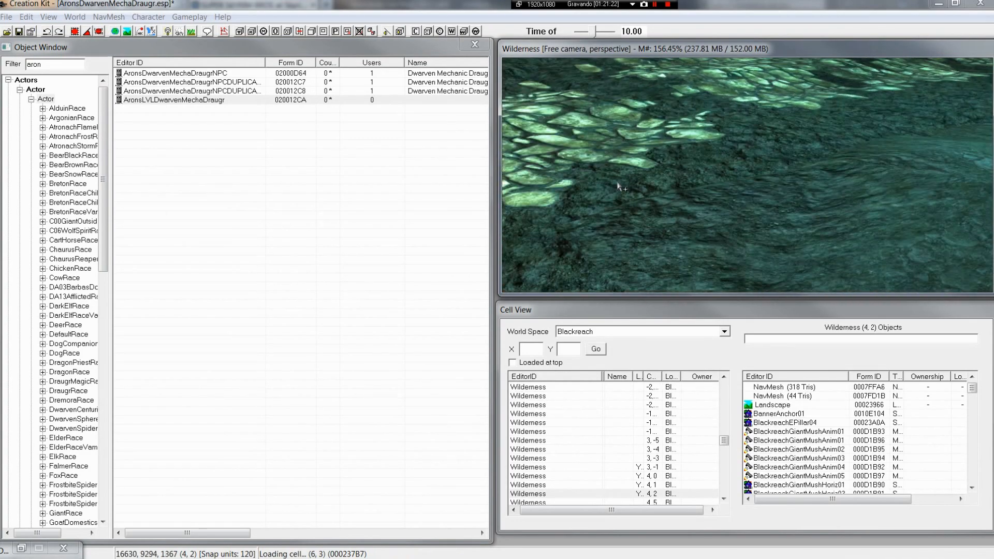
{"action": "mouse_move", "coordinate": [212, 101]}
{"action": "left_mouse_down"}
{"action": "mouse_move", "coordinate": [514, 149]}
{"action": "mouse_move", "coordinate": [654, 200]}
{"action": "left_mouse_up"}
{"action": "scroll", "coordinate": [666, 198], "scroll_direction": "down", "scroll_amount": 3}
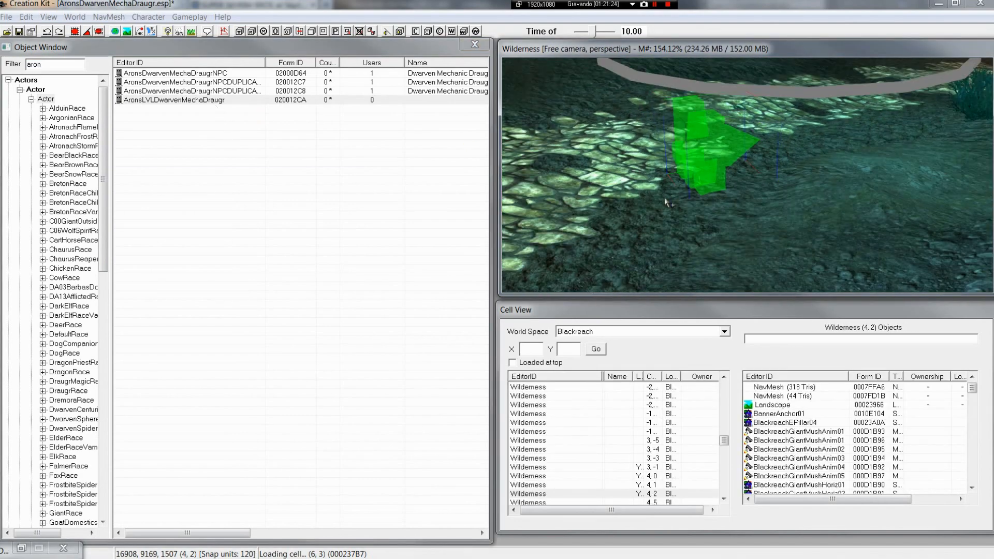
{"action": "middle_click_drag", "start_coordinate": [693, 191], "coordinate": [624, 201]}
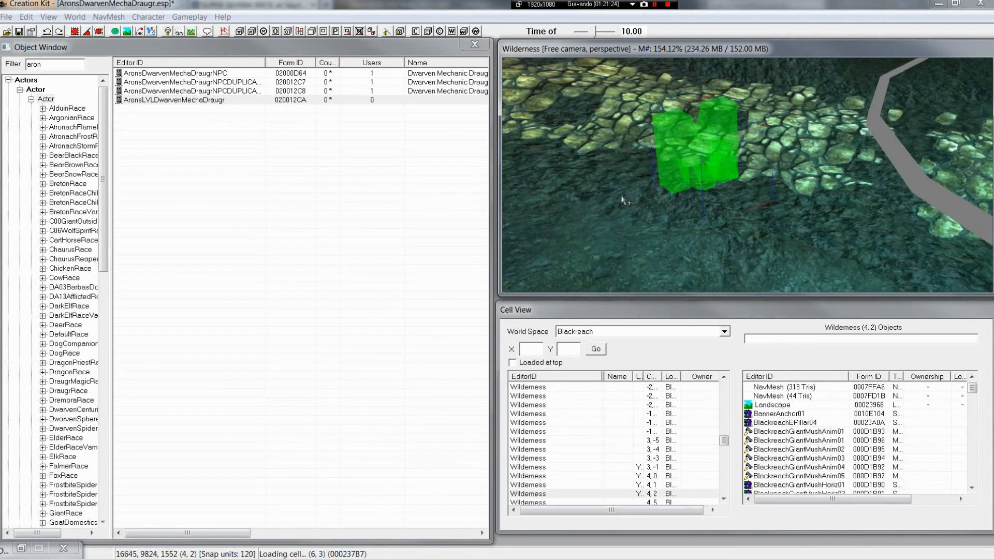
{"action": "scroll", "coordinate": [815, 175], "scroll_direction": "down", "scroll_amount": 3}
{"action": "mouse_move", "coordinate": [815, 175]}
{"action": "middle_mouse_down"}
{"action": "mouse_move", "coordinate": [731, 207]}
{"action": "mouse_move", "coordinate": [639, 215]}
{"action": "mouse_move", "coordinate": [735, 203]}
{"action": "mouse_move", "coordinate": [805, 180]}
{"action": "mouse_move", "coordinate": [798, 227]}
{"action": "middle_mouse_up"}
{"action": "scroll", "coordinate": [751, 195], "scroll_direction": "down", "scroll_amount": 2}
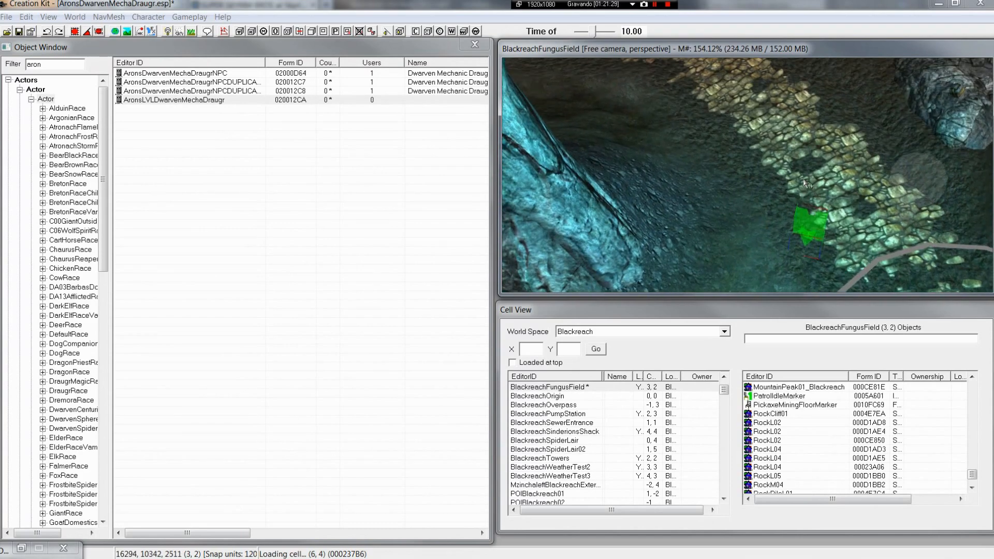
{"action": "mouse_move", "coordinate": [788, 148]}
{"action": "middle_mouse_down"}
{"action": "mouse_move", "coordinate": [795, 134]}
{"action": "mouse_move", "coordinate": [838, 135]}
{"action": "middle_mouse_up"}
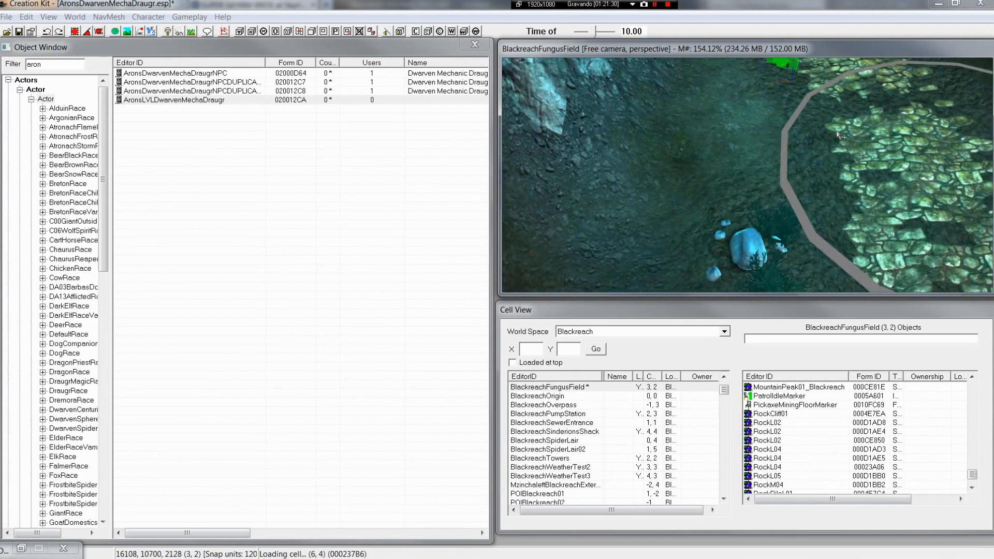
{"action": "mouse_move", "coordinate": [807, 98]}
{"action": "middle_mouse_down"}
{"action": "mouse_move", "coordinate": [794, 187]}
{"action": "mouse_move", "coordinate": [811, 107]}
{"action": "middle_mouse_up"}
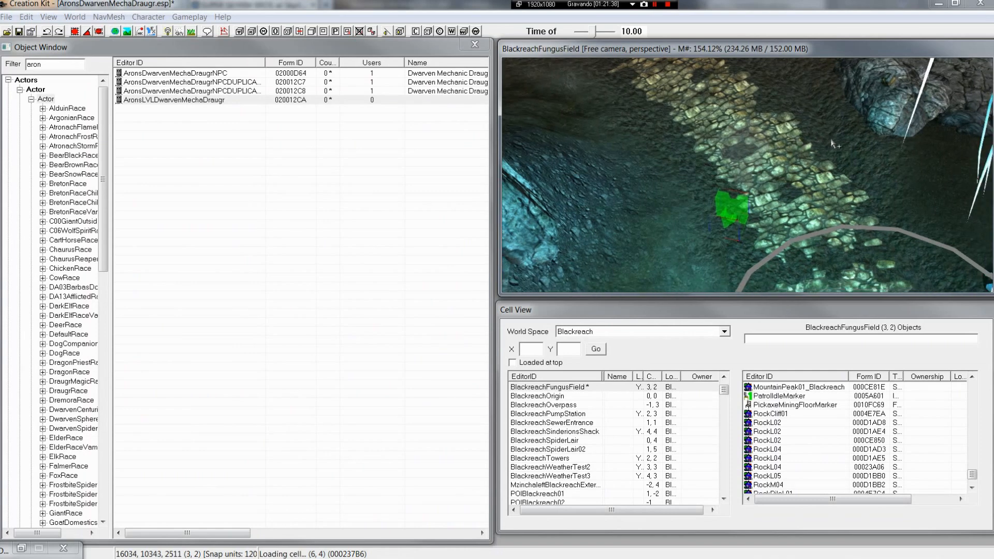
- Examine the surroundings of BlackreachArena and the AronsLVLDwarvenMechaDraugr actor on its round stone floor
{"action": "mouse_move", "coordinate": [796, 144]}
{"action": "middle_mouse_down"}
{"action": "mouse_move", "coordinate": [786, 150]}
{"action": "mouse_move", "coordinate": [810, 126]}
{"action": "mouse_move", "coordinate": [806, 180]}
{"action": "mouse_move", "coordinate": [732, 238]}
{"action": "middle_mouse_up"}
{"action": "scroll", "coordinate": [787, 149], "scroll_direction": "down", "scroll_amount": 1}
{"action": "scroll", "coordinate": [815, 158], "scroll_direction": "down", "scroll_amount": 3}
{"action": "middle_click_drag", "start_coordinate": [870, 135], "coordinate": [769, 213]}
{"action": "mouse_move", "coordinate": [837, 192]}
{"action": "middle_mouse_down"}
{"action": "mouse_move", "coordinate": [770, 195]}
{"action": "mouse_move", "coordinate": [786, 195]}
{"action": "middle_mouse_up"}
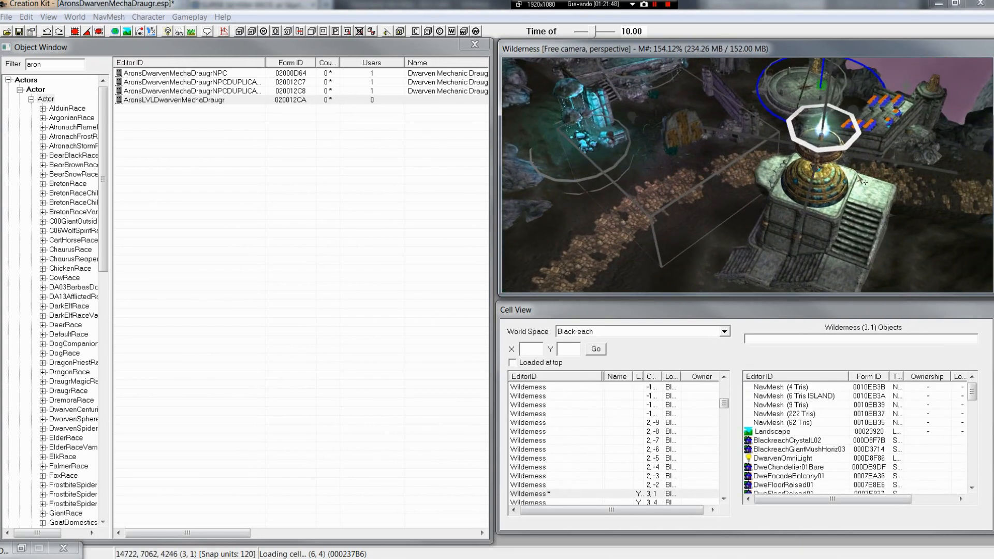
{"action": "middle_click_drag", "start_coordinate": [856, 184], "coordinate": [807, 234]}
{"action": "scroll", "coordinate": [808, 227], "scroll_direction": "up", "scroll_amount": 5}
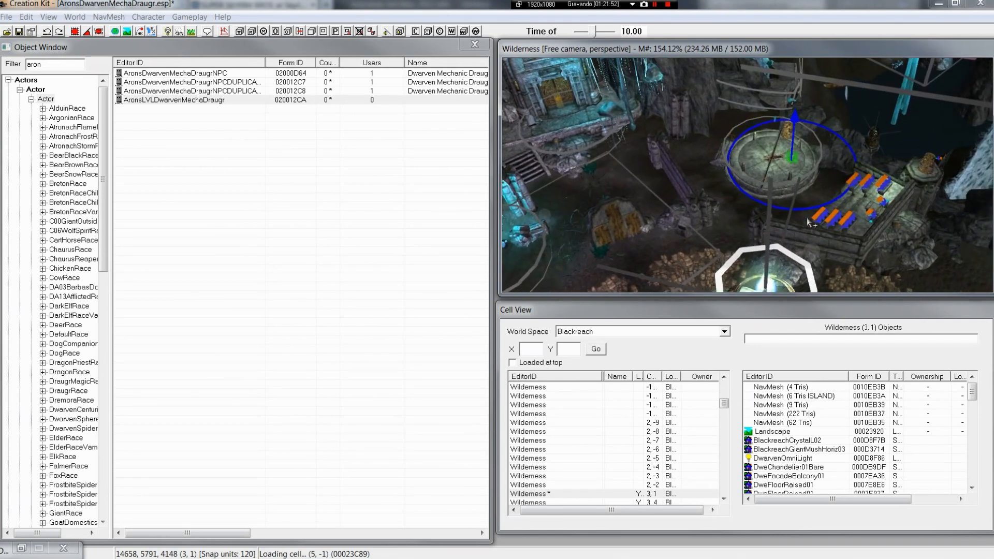
{"action": "scroll", "coordinate": [828, 198], "scroll_direction": "up", "scroll_amount": 6}
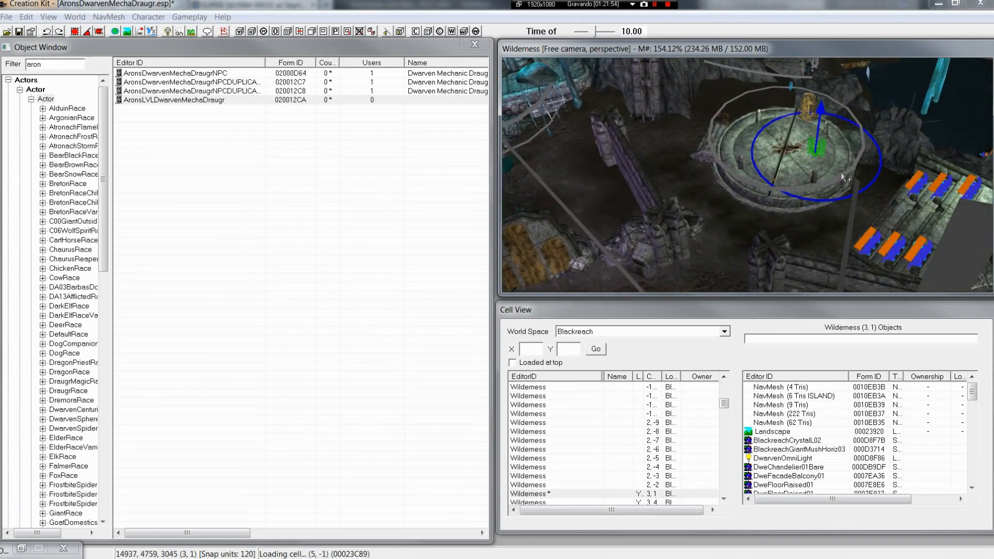
{"action": "scroll", "coordinate": [844, 172], "scroll_direction": "up", "scroll_amount": 8}
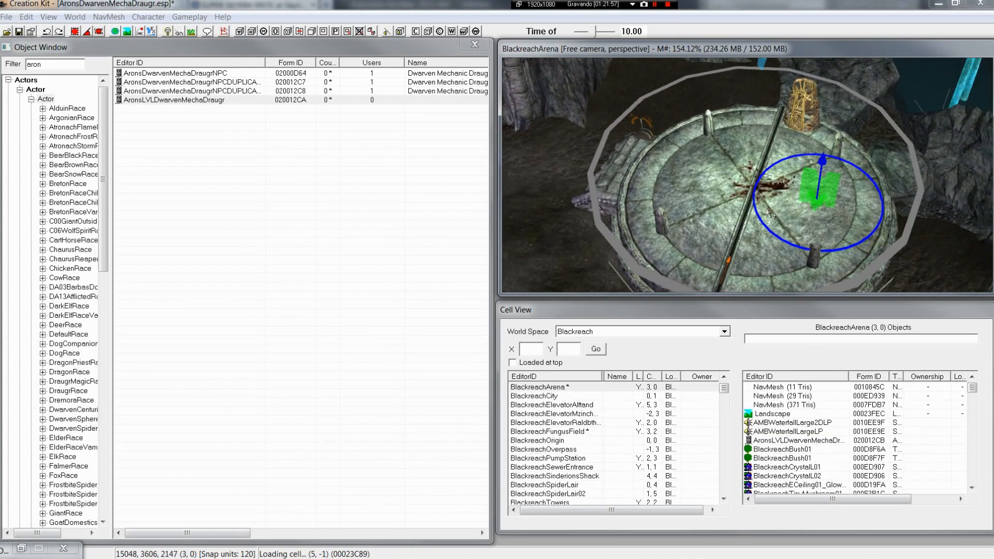
{"action": "scroll", "coordinate": [763, 192], "scroll_direction": "up", "scroll_amount": 6}
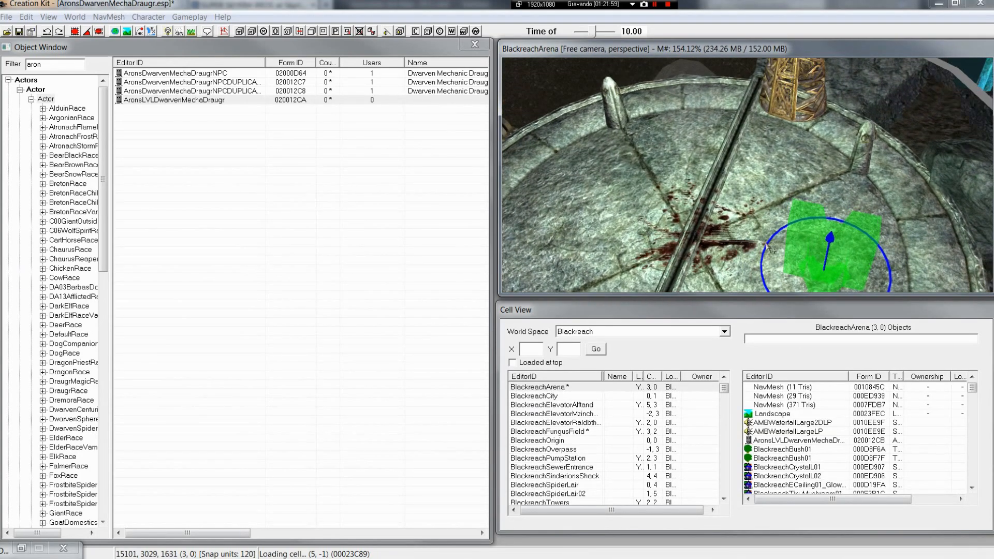
{"action": "scroll", "coordinate": [765, 232], "scroll_direction": "up", "scroll_amount": 3}
- Examine the tunnel and door at BlackreachSewerEntrance, dismissing the model warning for BlackreachGongMarker
{"action": "scroll", "coordinate": [814, 224], "scroll_direction": "down", "scroll_amount": 8}
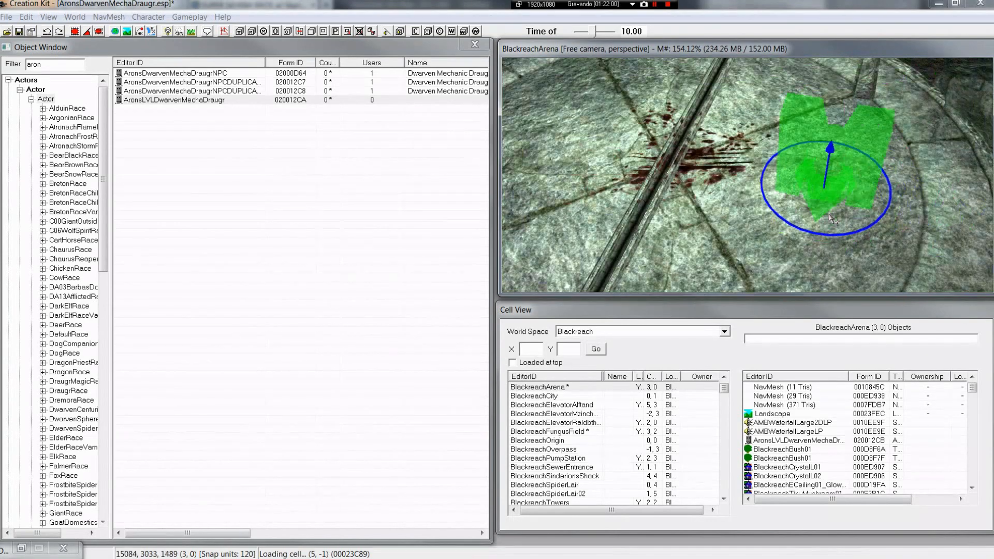
{"action": "scroll", "coordinate": [855, 199], "scroll_direction": "down", "scroll_amount": 4}
{"action": "scroll", "coordinate": [757, 224], "scroll_direction": "down", "scroll_amount": 4}
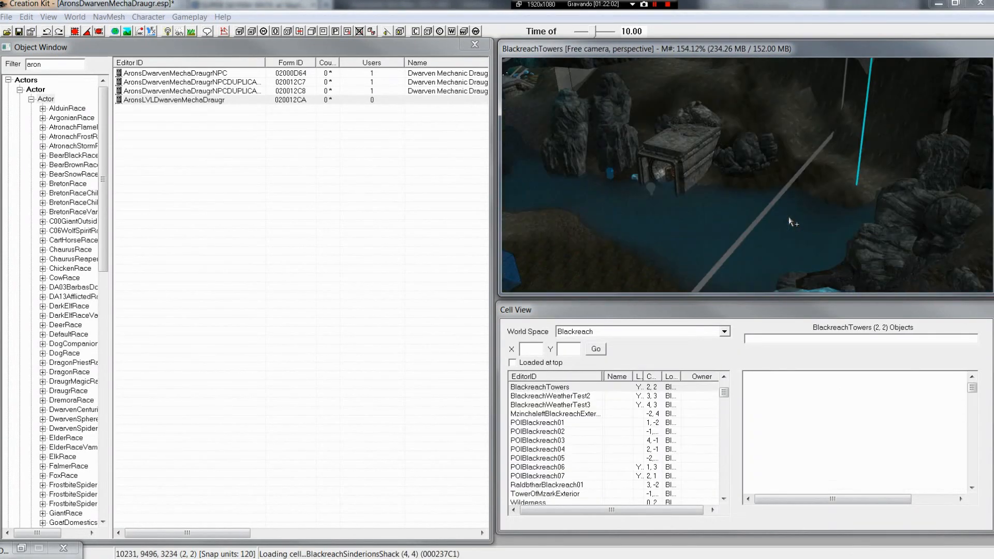
{"action": "middle_click_drag", "start_coordinate": [792, 222], "coordinate": [824, 199]}
{"action": "scroll", "coordinate": [765, 214], "scroll_direction": "up", "scroll_amount": 5}
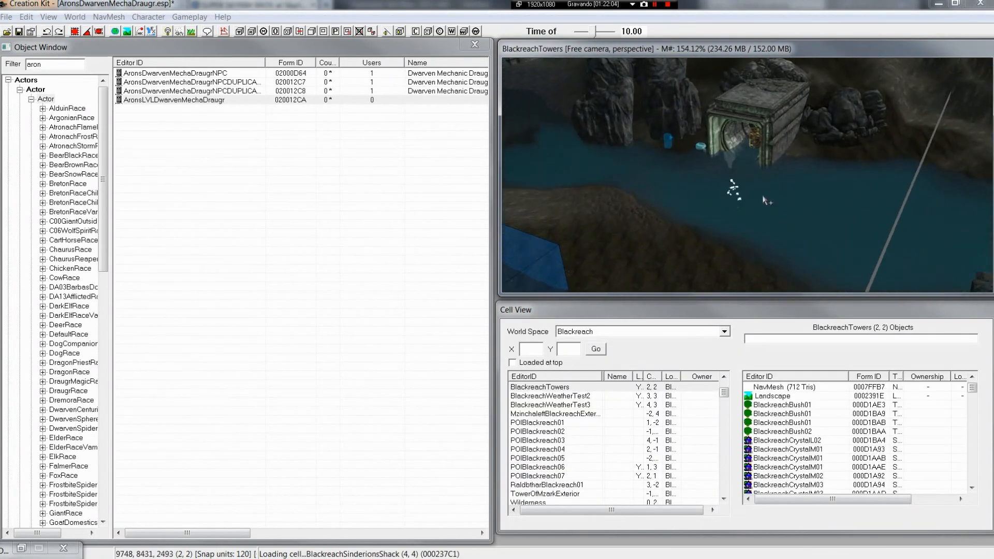
{"action": "scroll", "coordinate": [761, 162], "scroll_direction": "up", "scroll_amount": 2}
{"action": "left_click", "coordinate": [770, 127]}
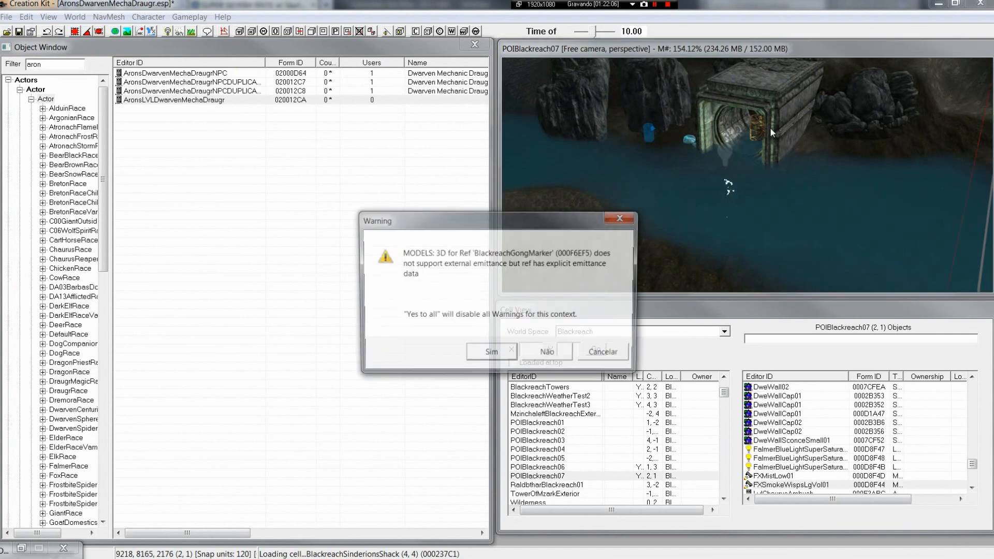
{"action": "left_click", "coordinate": [623, 351]}
{"action": "scroll", "coordinate": [751, 165], "scroll_direction": "up", "scroll_amount": 3}
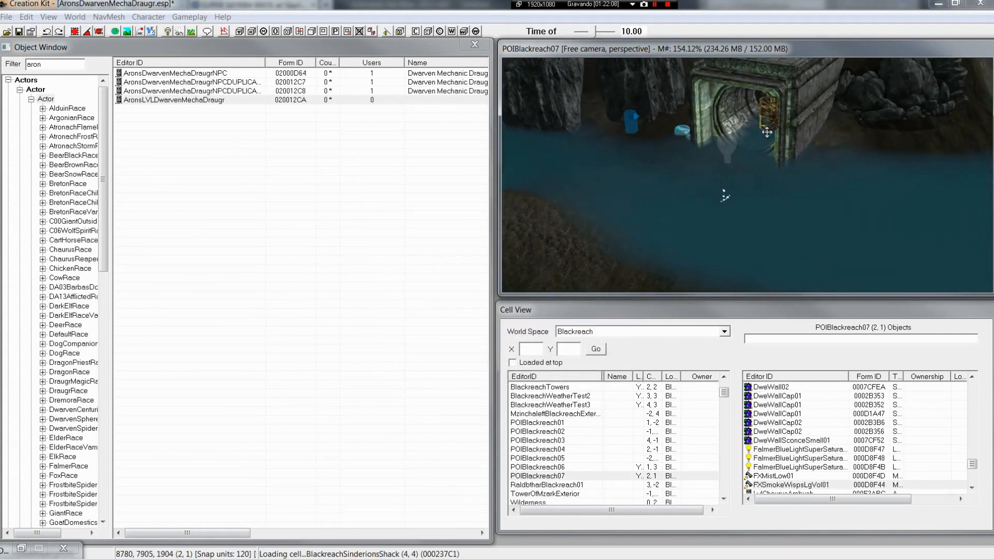
{"action": "scroll", "coordinate": [793, 156], "scroll_direction": "up", "scroll_amount": 5}
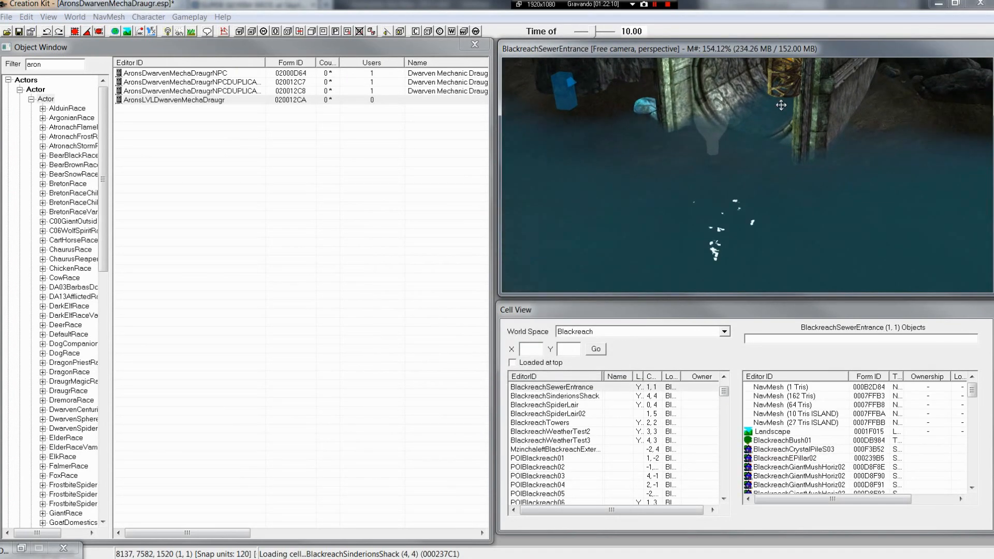
{"action": "scroll", "coordinate": [932, 184], "scroll_direction": "up", "scroll_amount": 2}
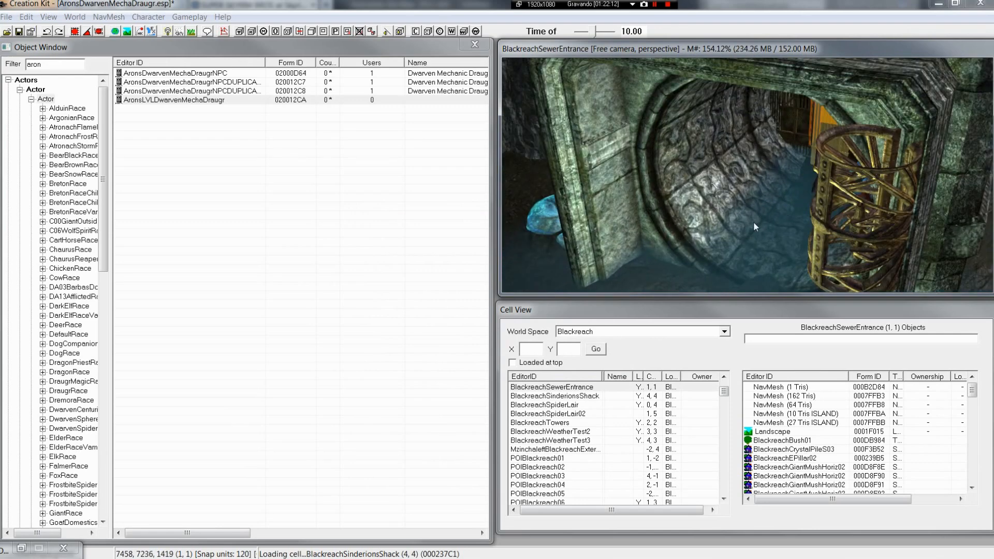
{"action": "scroll", "coordinate": [550, 231], "scroll_direction": "up", "scroll_amount": 8}
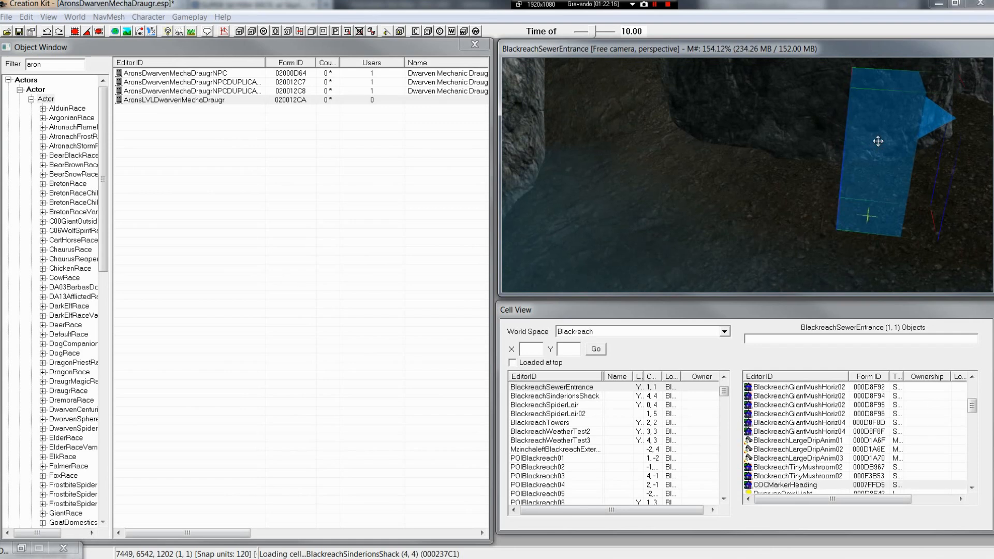
{"action": "scroll", "coordinate": [876, 147], "scroll_direction": "down", "scroll_amount": 6}
{"action": "scroll", "coordinate": [636, 172], "scroll_direction": "up", "scroll_amount": 2}
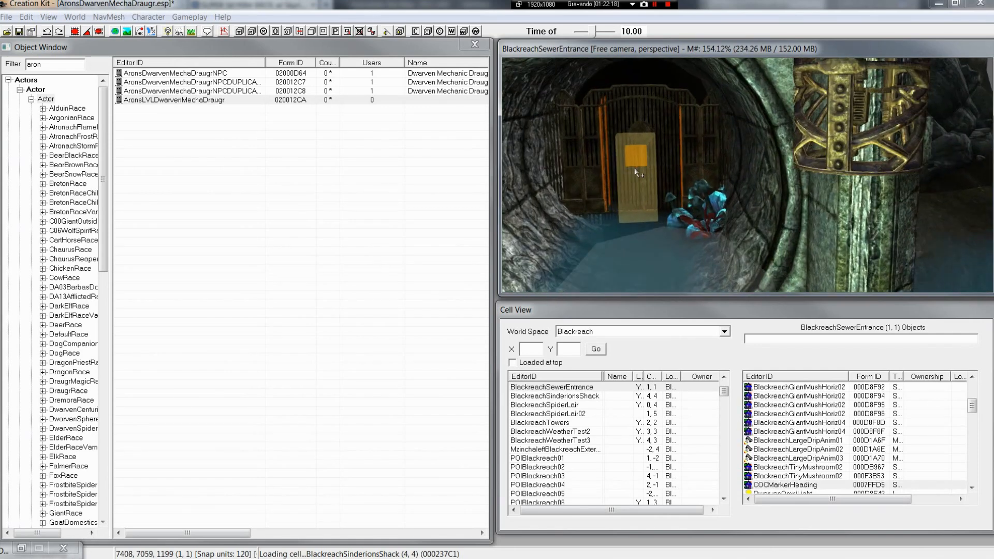
{"action": "scroll", "coordinate": [814, 172], "scroll_direction": "up", "scroll_amount": 10}
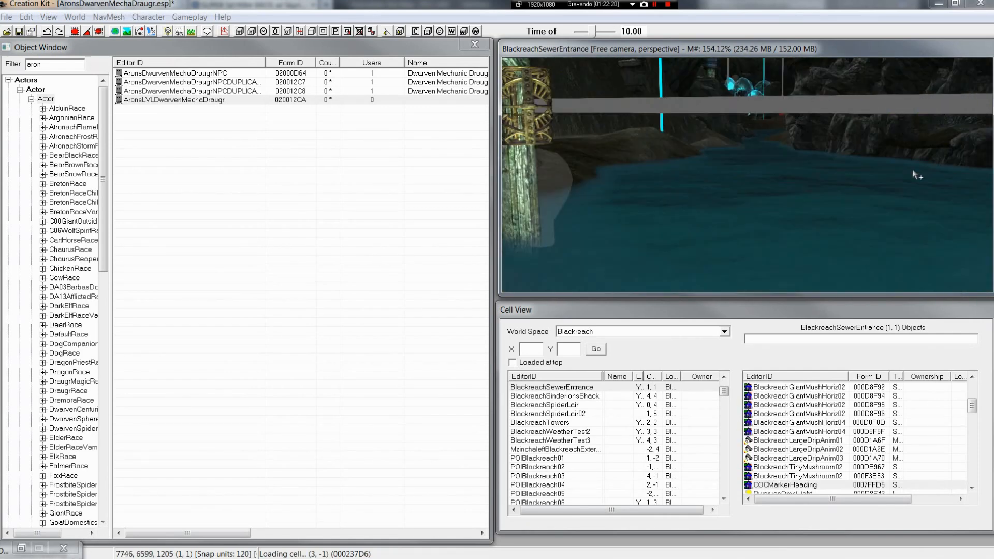
- Examine the water, rocky slopes and glowing mushrooms of the POIBlackreach07 cell
{"action": "middle_click_drag", "start_coordinate": [937, 179], "coordinate": [771, 217]}
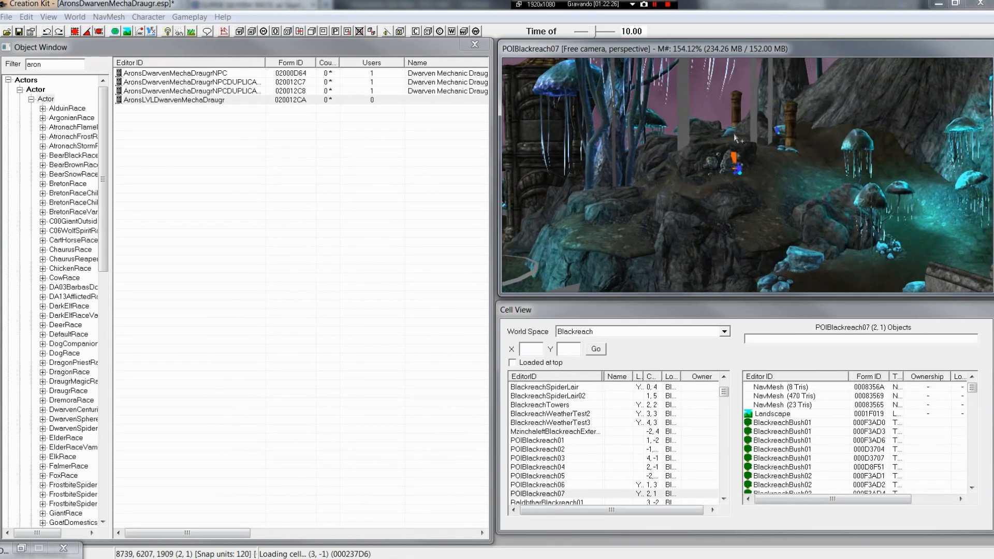
{"action": "middle_click_drag", "start_coordinate": [744, 172], "coordinate": [766, 244]}
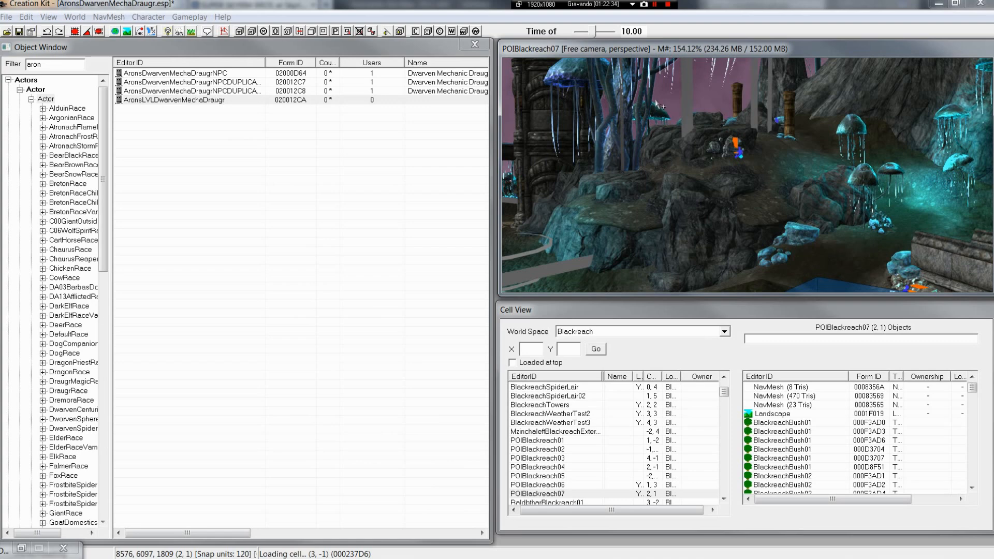
{"action": "scroll", "coordinate": [791, 259], "scroll_direction": "up", "scroll_amount": 10}
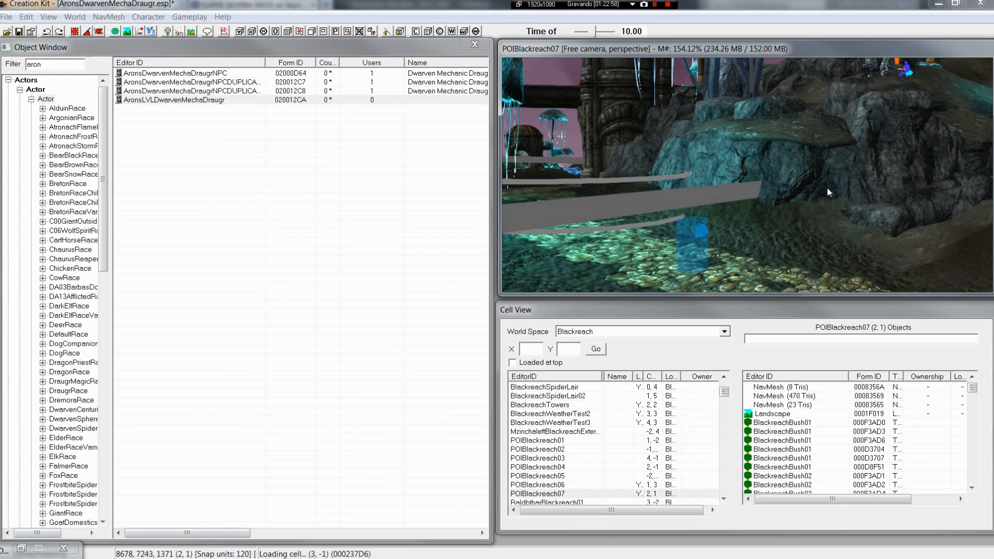
{"action": "scroll", "coordinate": [828, 187], "scroll_direction": "up", "scroll_amount": 10}
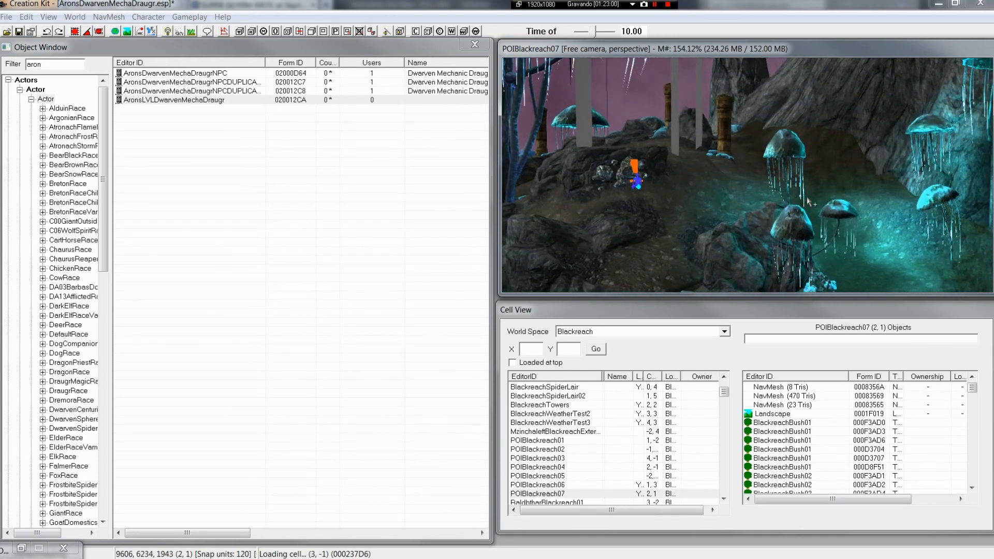
{"action": "scroll", "coordinate": [808, 200], "scroll_direction": "up", "scroll_amount": 10}
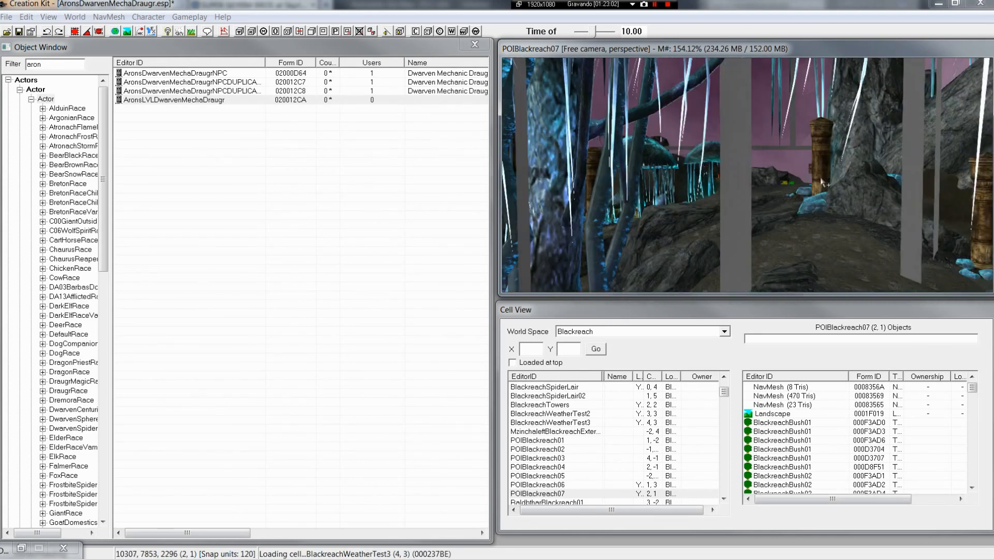
{"action": "scroll", "coordinate": [823, 183], "scroll_direction": "up", "scroll_amount": 3}
- Preview the AronsDwarvenMechaDraugrNPC actor's 3D model
{"action": "right_click", "coordinate": [229, 73]}
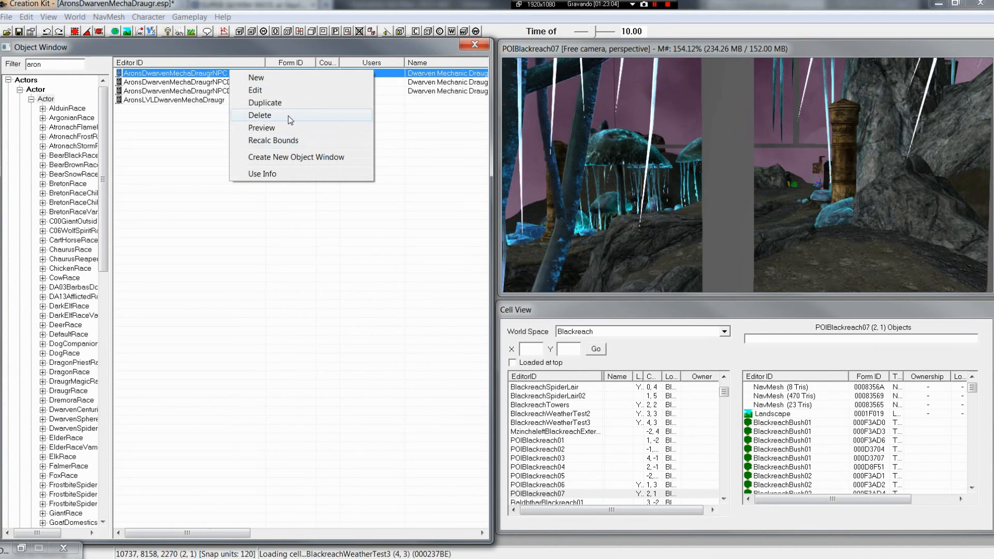
{"action": "left_click", "coordinate": [290, 127]}
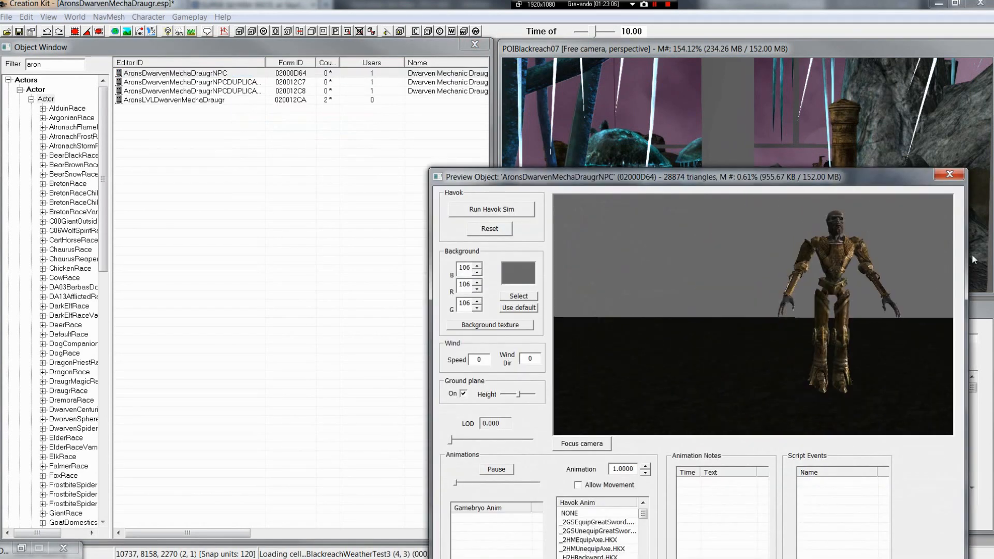
- Examine the AronsDwarvenMechaDraugrNPC preview model's face, dwarven armor, arms and back from several angles and distances, and close the preview
{"action": "scroll", "coordinate": [911, 262], "scroll_direction": "up", "scroll_amount": 5}
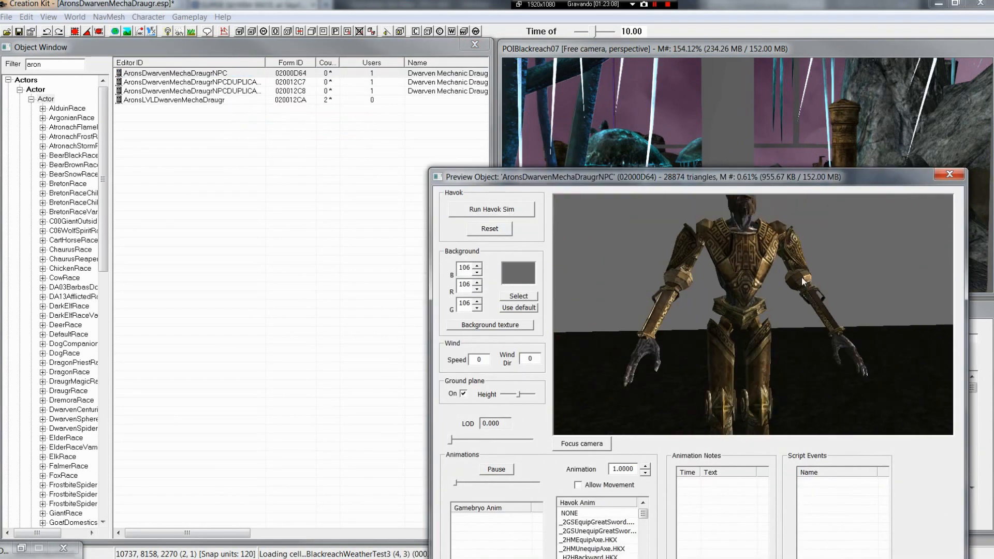
{"action": "left_click_drag", "start_coordinate": [801, 277], "coordinate": [769, 284]}
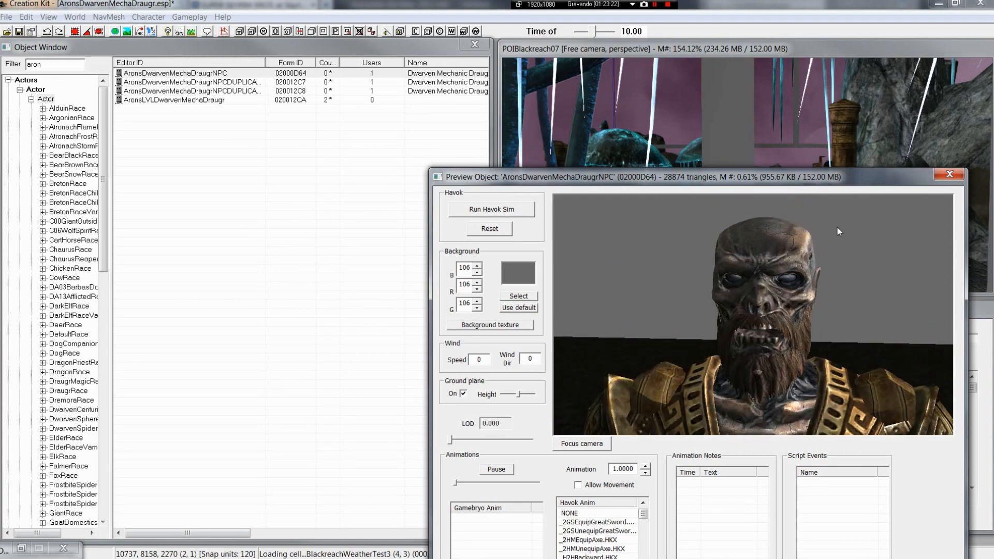
{"action": "scroll", "coordinate": [841, 269], "scroll_direction": "down", "scroll_amount": 3}
{"action": "left_click_drag", "start_coordinate": [835, 259], "coordinate": [877, 247]}
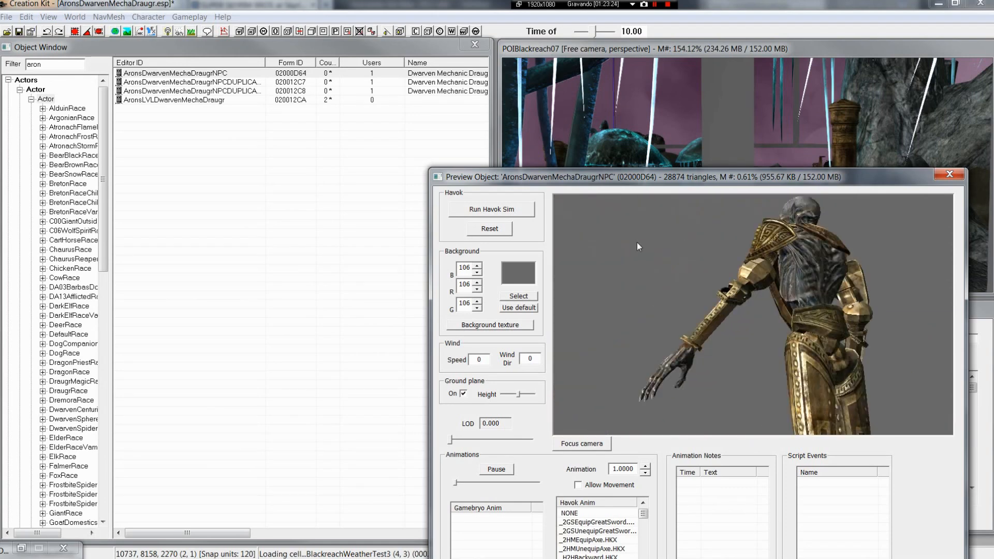
{"action": "scroll", "coordinate": [866, 249], "scroll_direction": "down", "scroll_amount": 2}
{"action": "scroll", "coordinate": [869, 246], "scroll_direction": "up", "scroll_amount": 6}
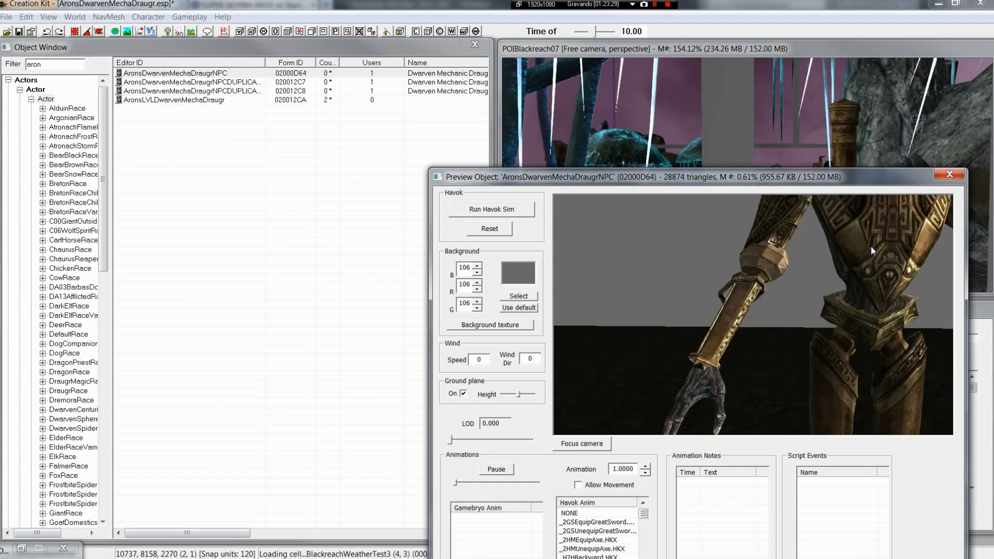
{"action": "scroll", "coordinate": [864, 253], "scroll_direction": "down", "scroll_amount": 3}
{"action": "scroll", "coordinate": [864, 254], "scroll_direction": "up", "scroll_amount": 4}
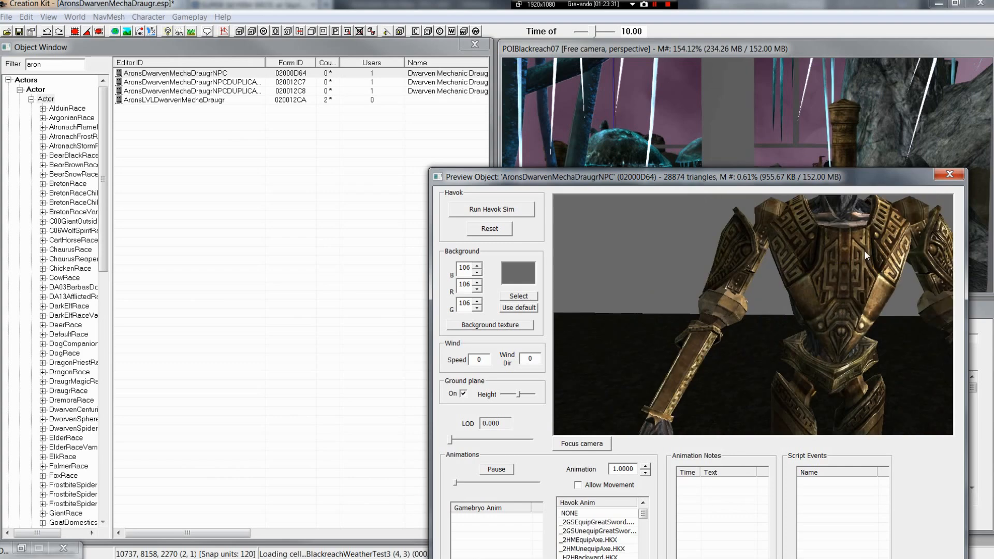
{"action": "scroll", "coordinate": [865, 252], "scroll_direction": "down", "scroll_amount": 3}
{"action": "scroll", "coordinate": [865, 253], "scroll_direction": "up", "scroll_amount": 4}
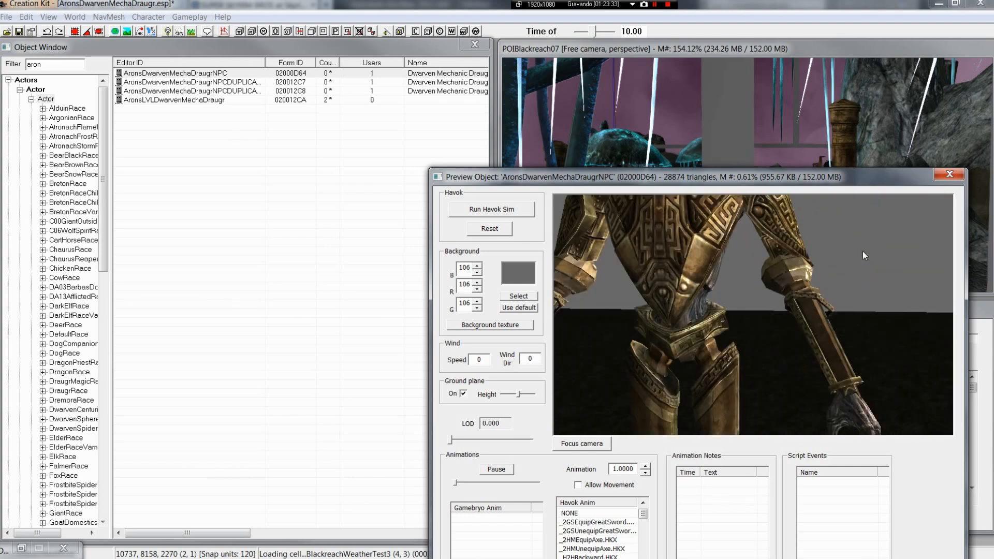
{"action": "scroll", "coordinate": [863, 251], "scroll_direction": "down", "scroll_amount": 3}
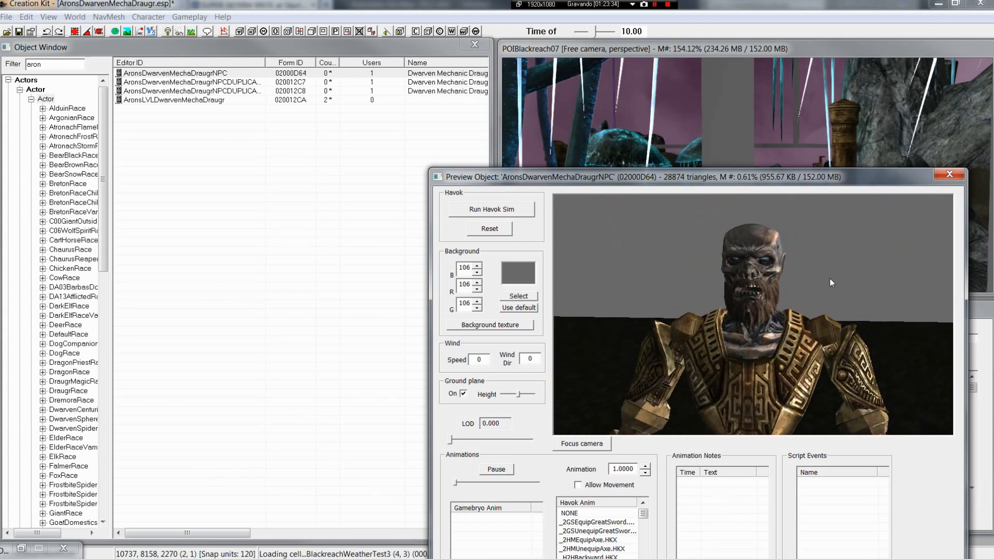
{"action": "scroll", "coordinate": [831, 279], "scroll_direction": "up", "scroll_amount": 4}
{"action": "scroll", "coordinate": [831, 284], "scroll_direction": "down", "scroll_amount": 4}
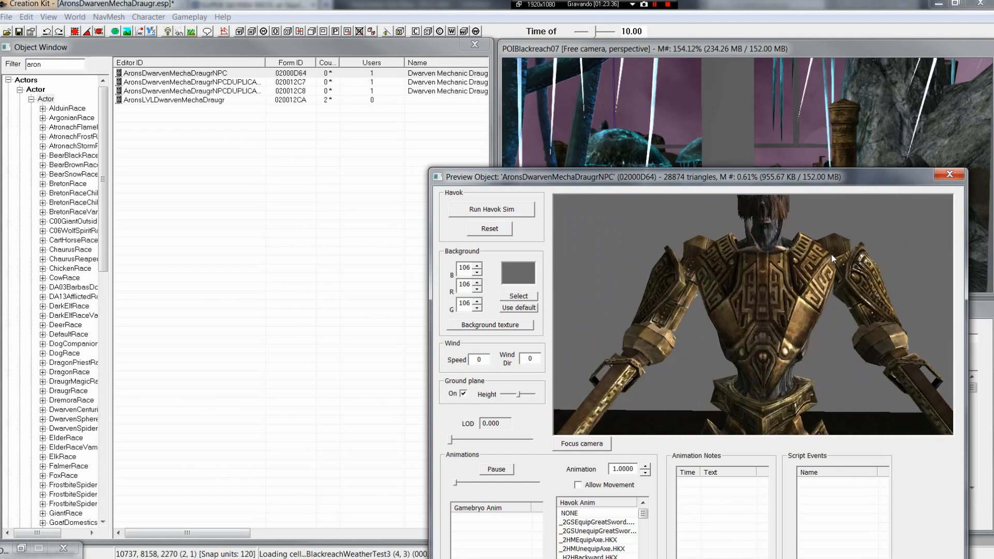
{"action": "scroll", "coordinate": [880, 217], "scroll_direction": "up", "scroll_amount": 5}
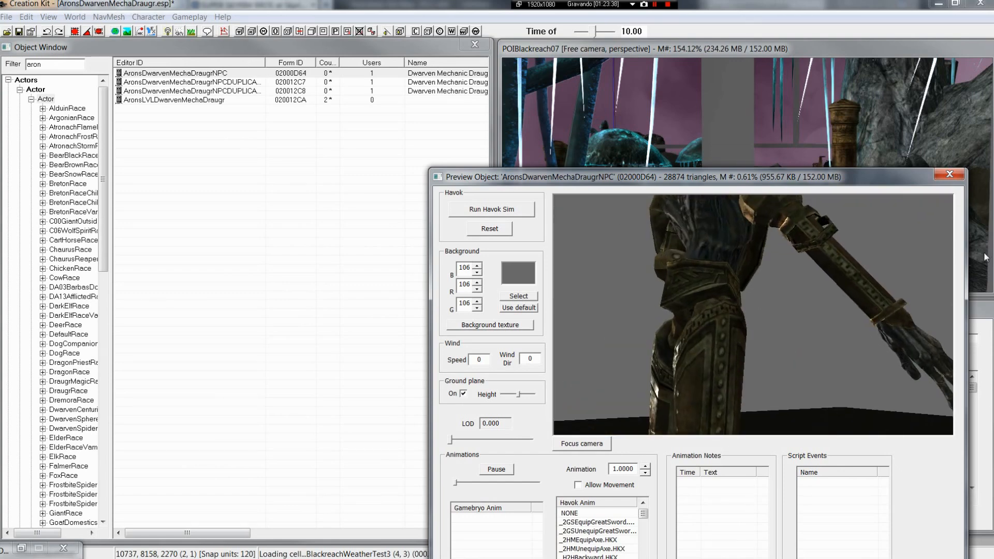
{"action": "scroll", "coordinate": [754, 315], "scroll_direction": "down", "scroll_amount": 3}
{"action": "left_click", "coordinate": [950, 174]}
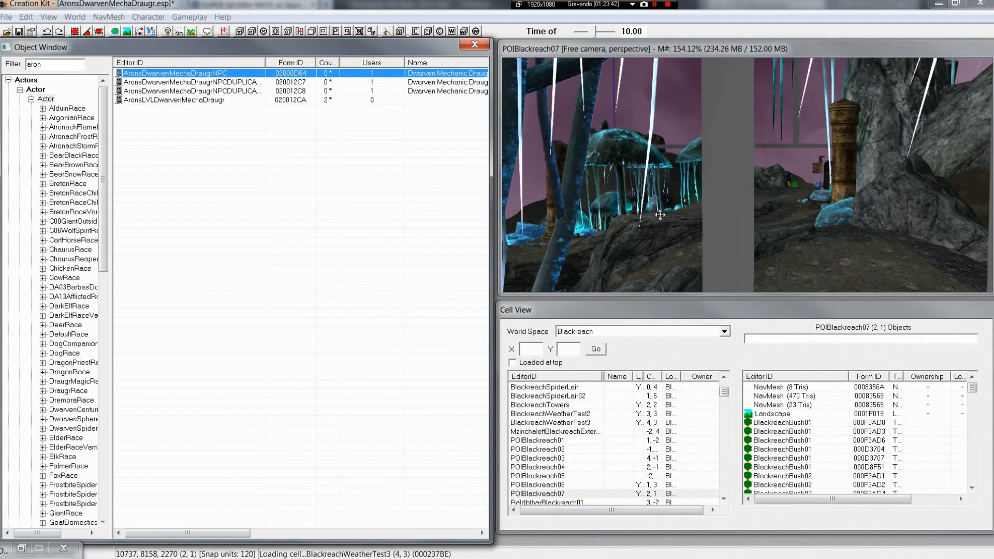
{"action": "middle_click_drag", "start_coordinate": [660, 215], "coordinate": [722, 201]}
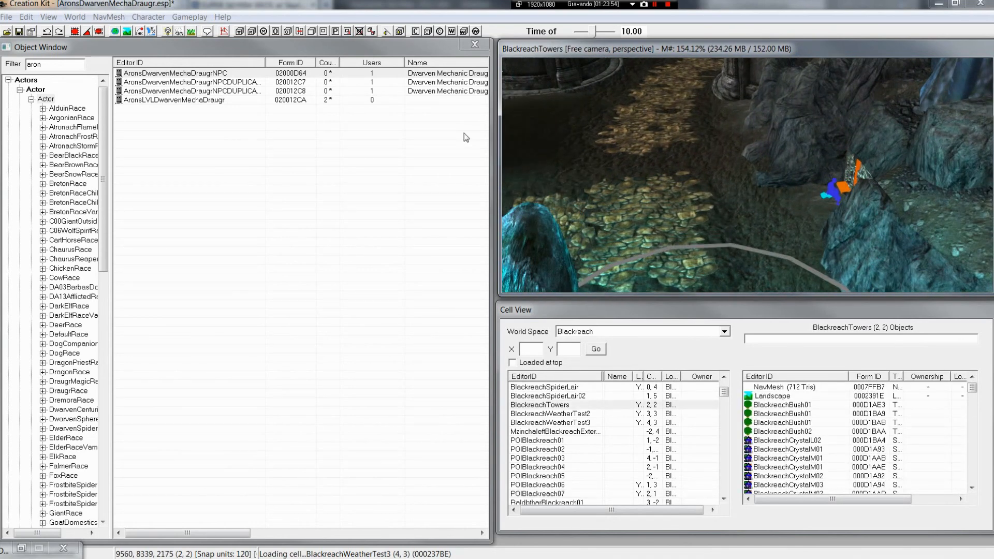
{"action": "left_click", "coordinate": [8, 18]}
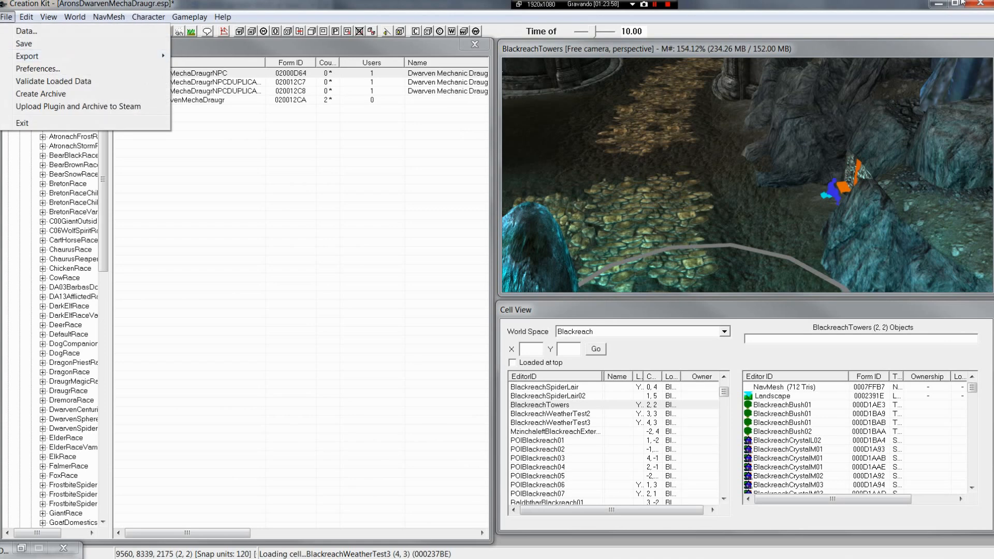
{"action": "left_click", "coordinate": [189, 17]}
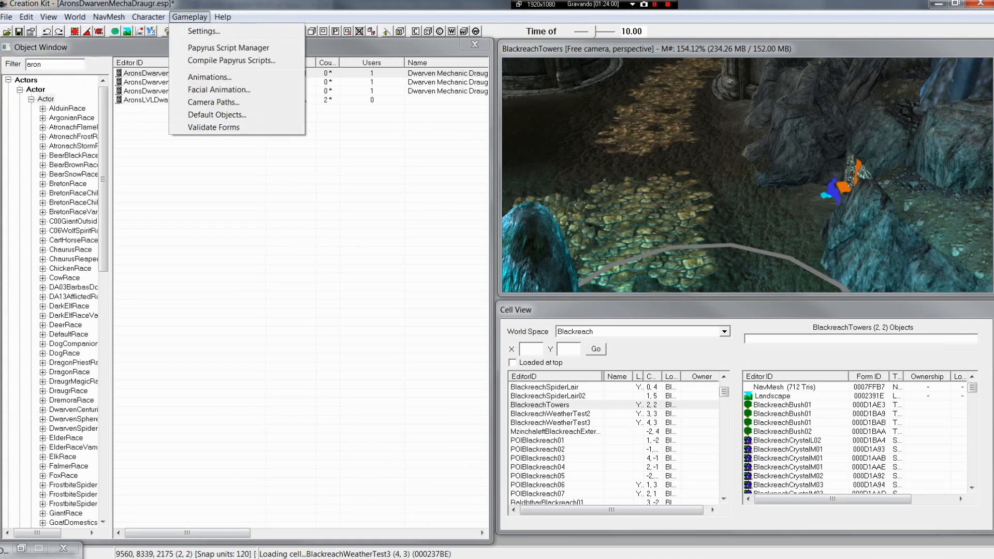
{"action": "key", "text": "alt+f"}
{"action": "key", "text": "Left"}
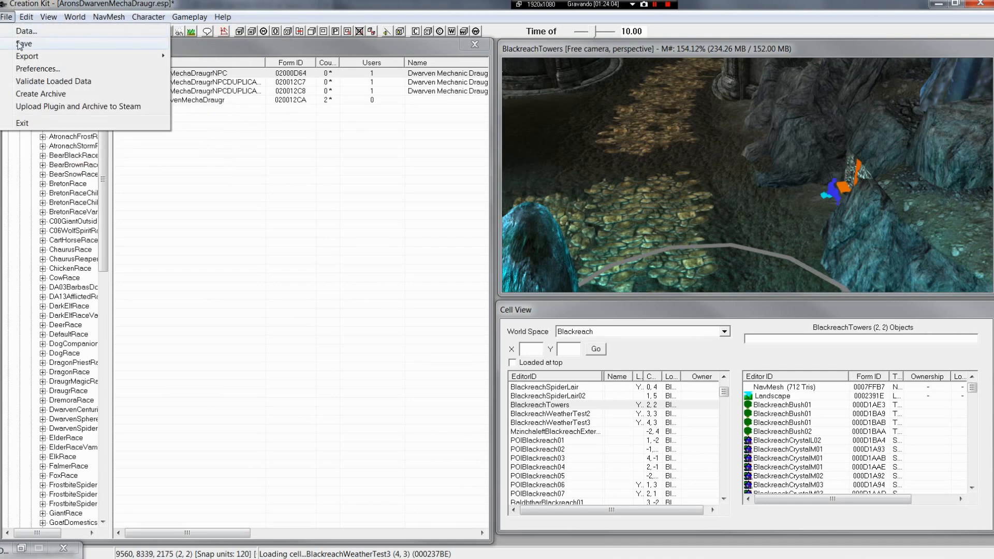
{"action": "mouse_move", "coordinate": [110, 19]}
{"action": "mouse_move", "coordinate": [6, 17]}
{"action": "left_click", "coordinate": [656, 5]}
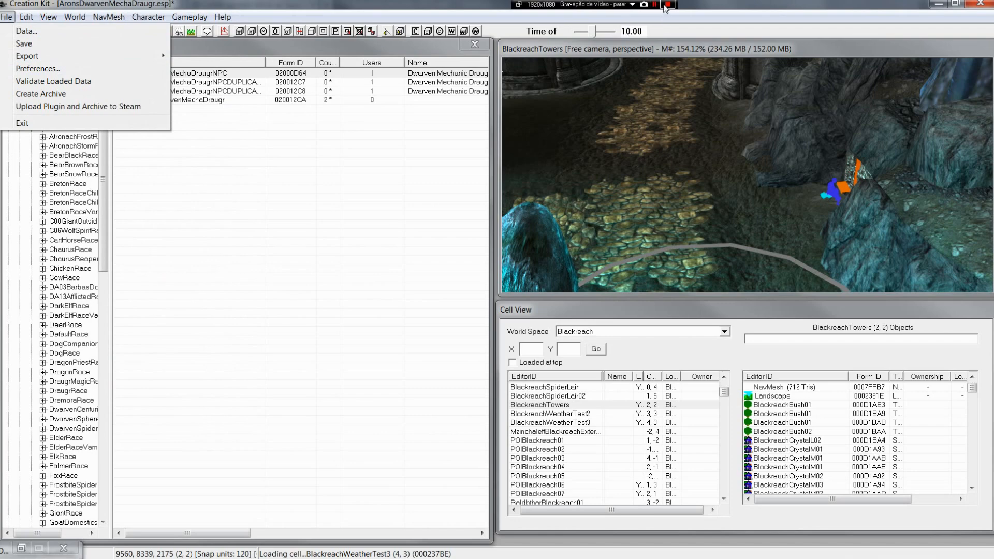